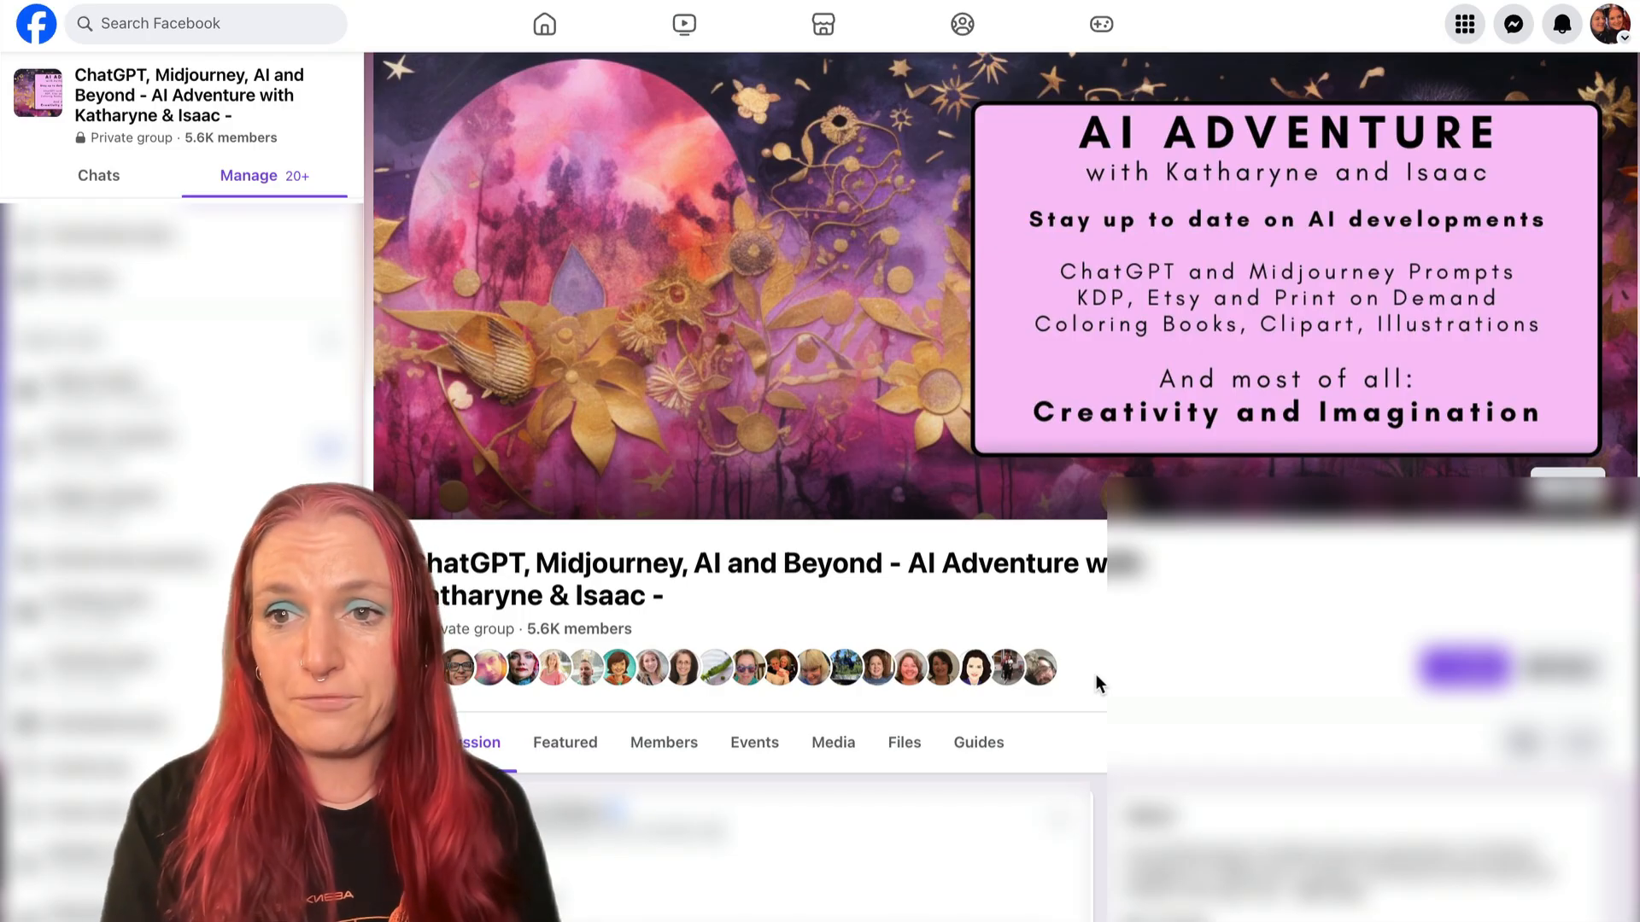
- Read the Facebook group post on Charles Rennie Mackintosh down to its Midjourney prompts and sample images
scroll(1095, 674, down, 6)
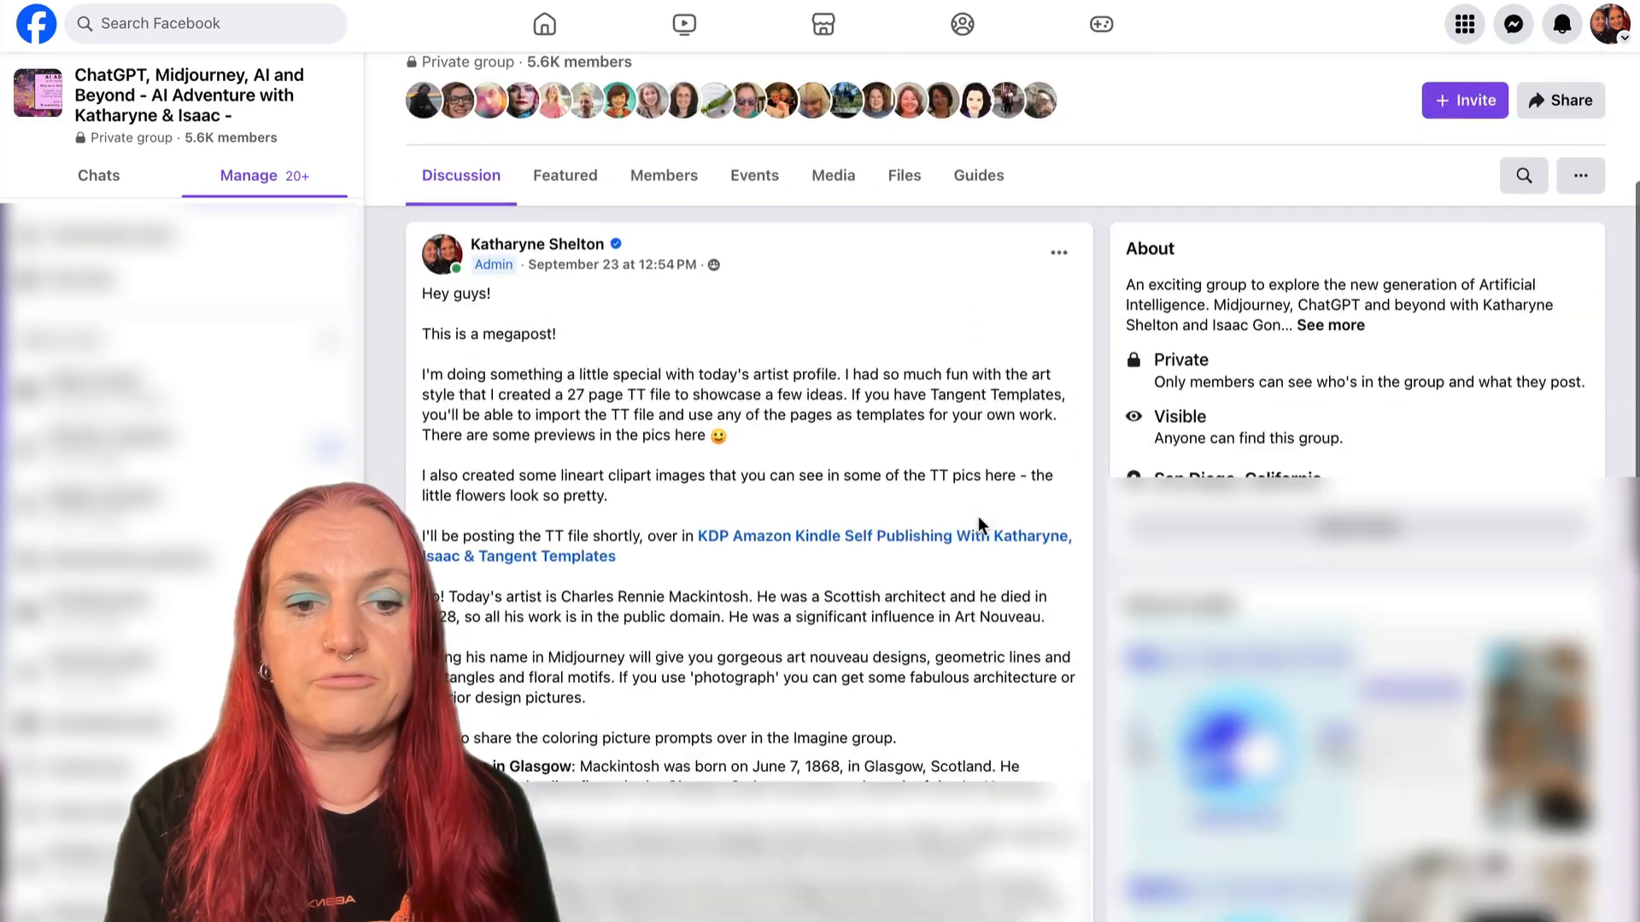
scroll(979, 521, down, 15)
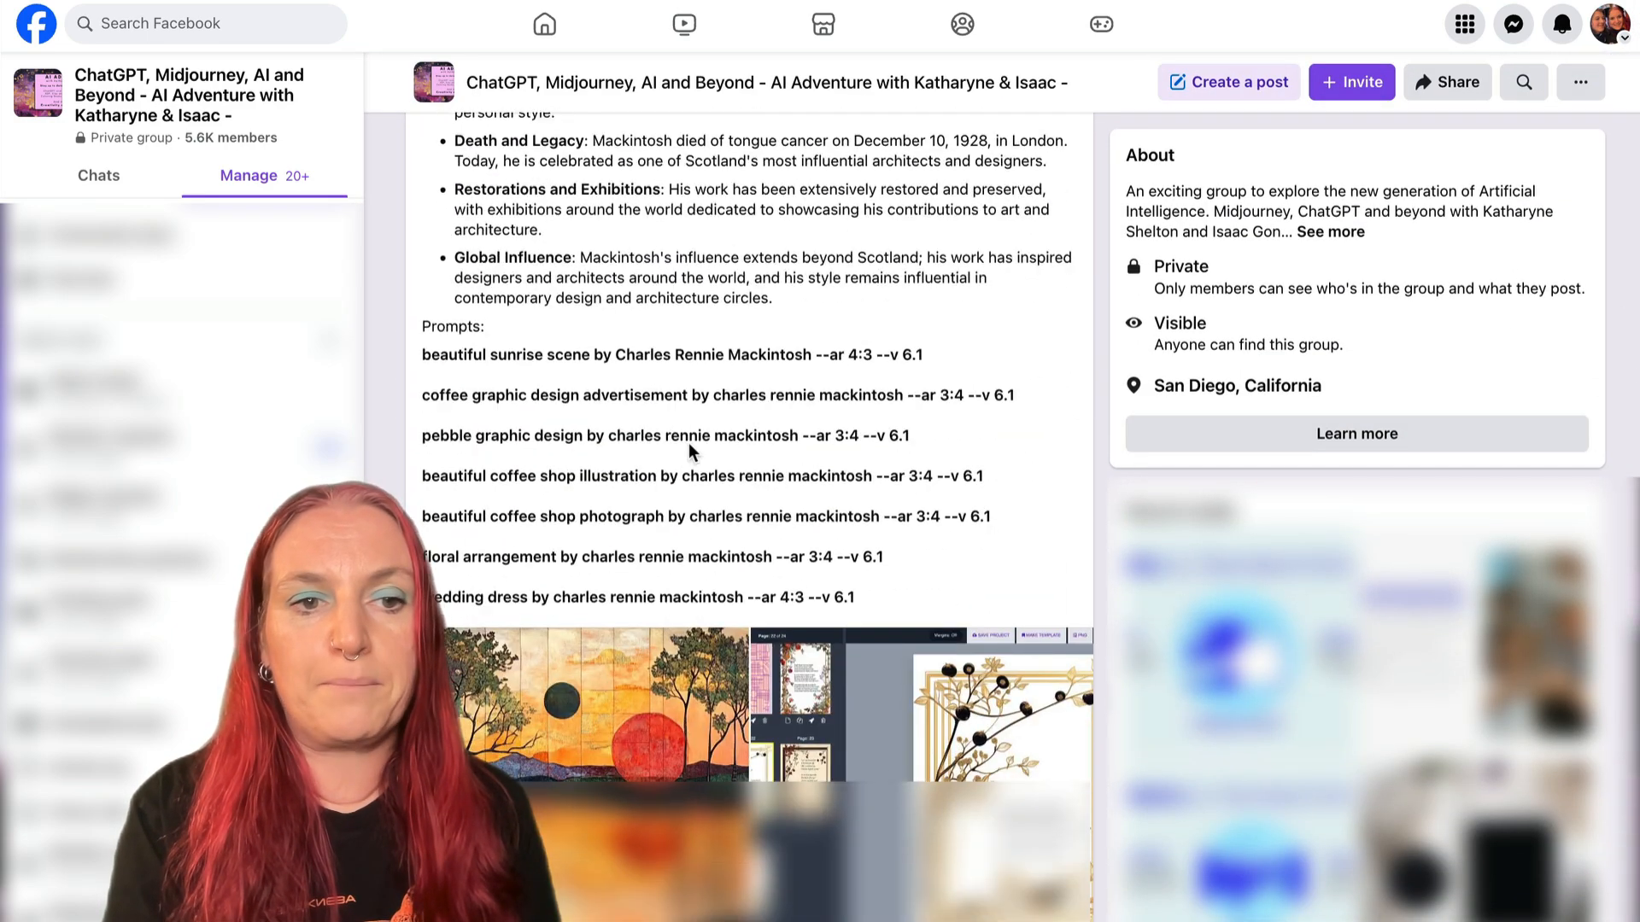
scroll(664, 377, down, 5)
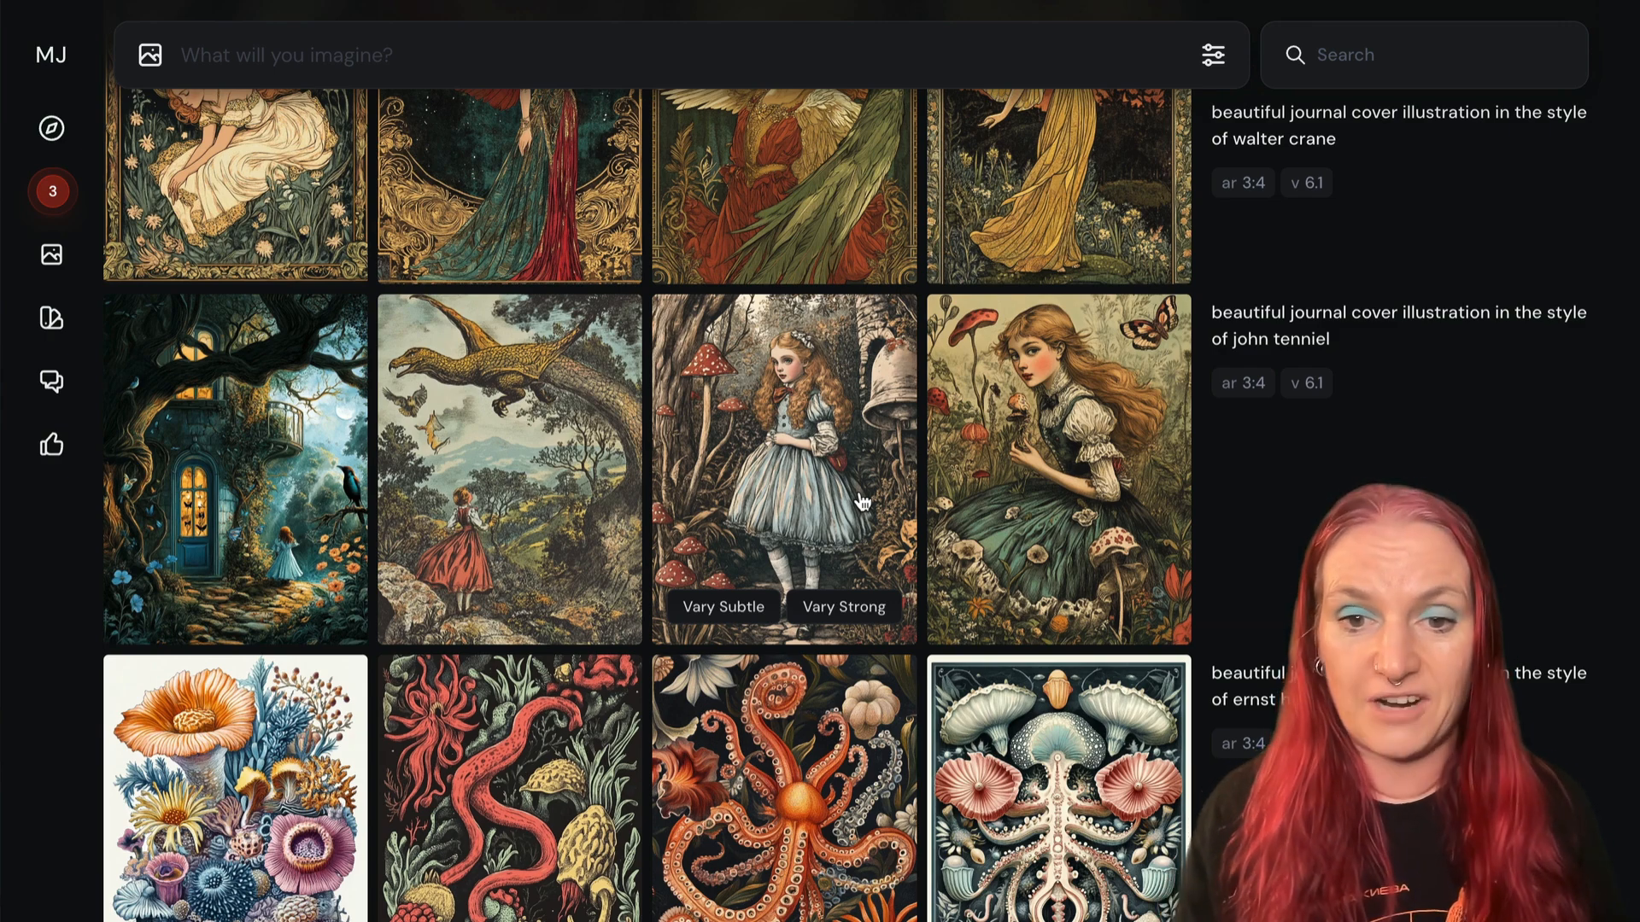
- In Midjourney, browse the journal cover illustrations made in different artists' styles and enlarge the Rousseau-style night garden
scroll(862, 502, down, 5)
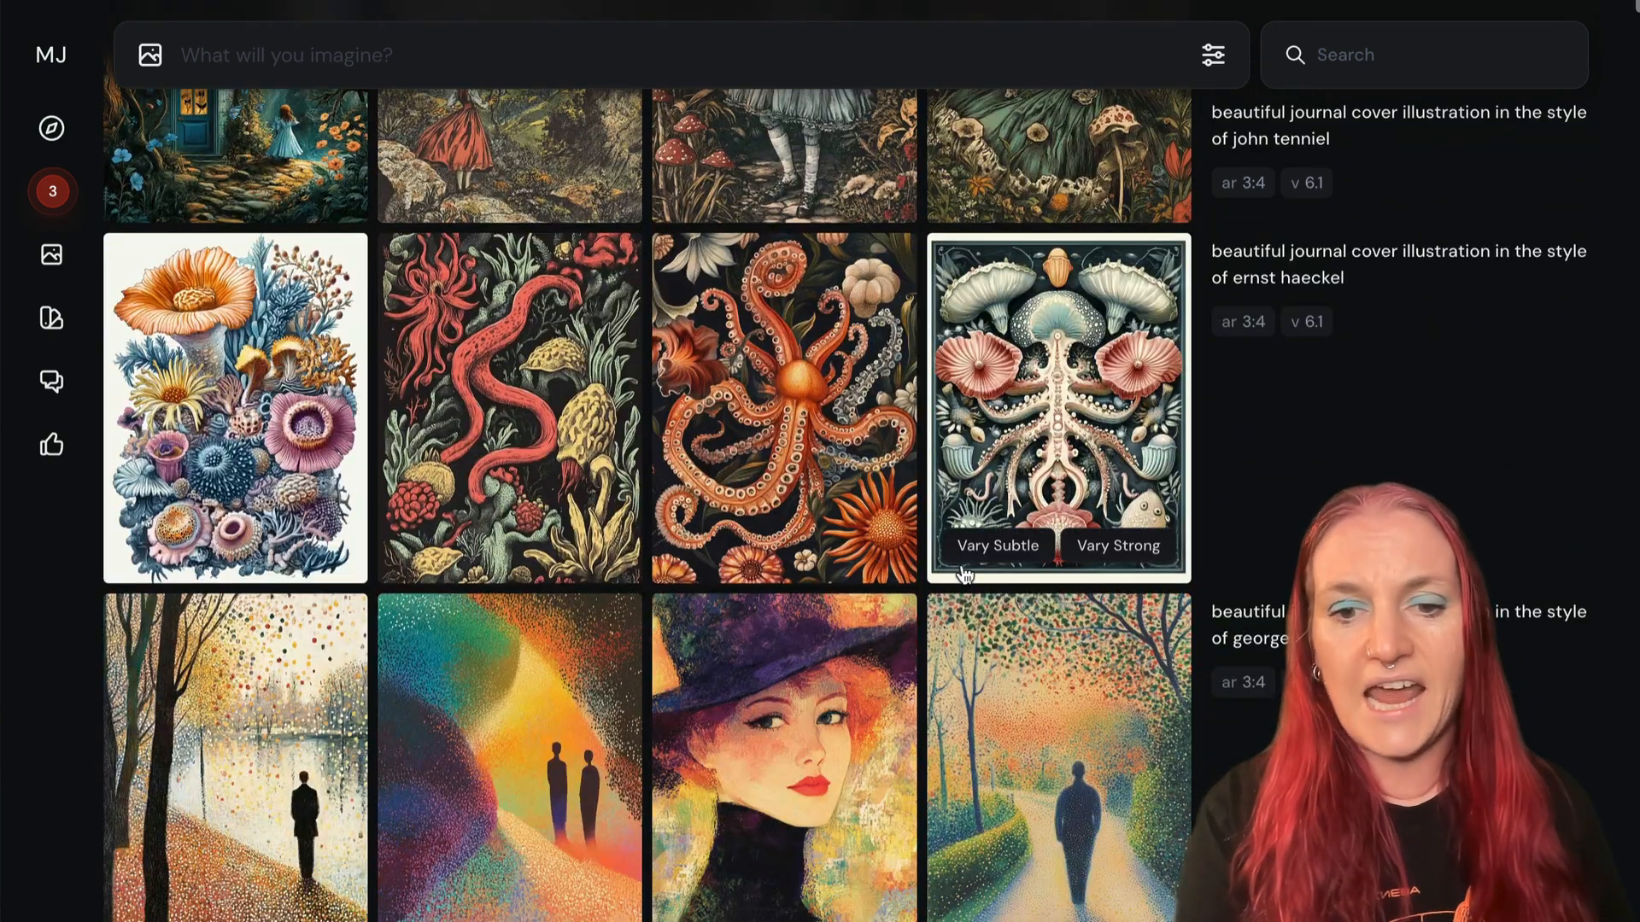
scroll(1067, 530, down, 15)
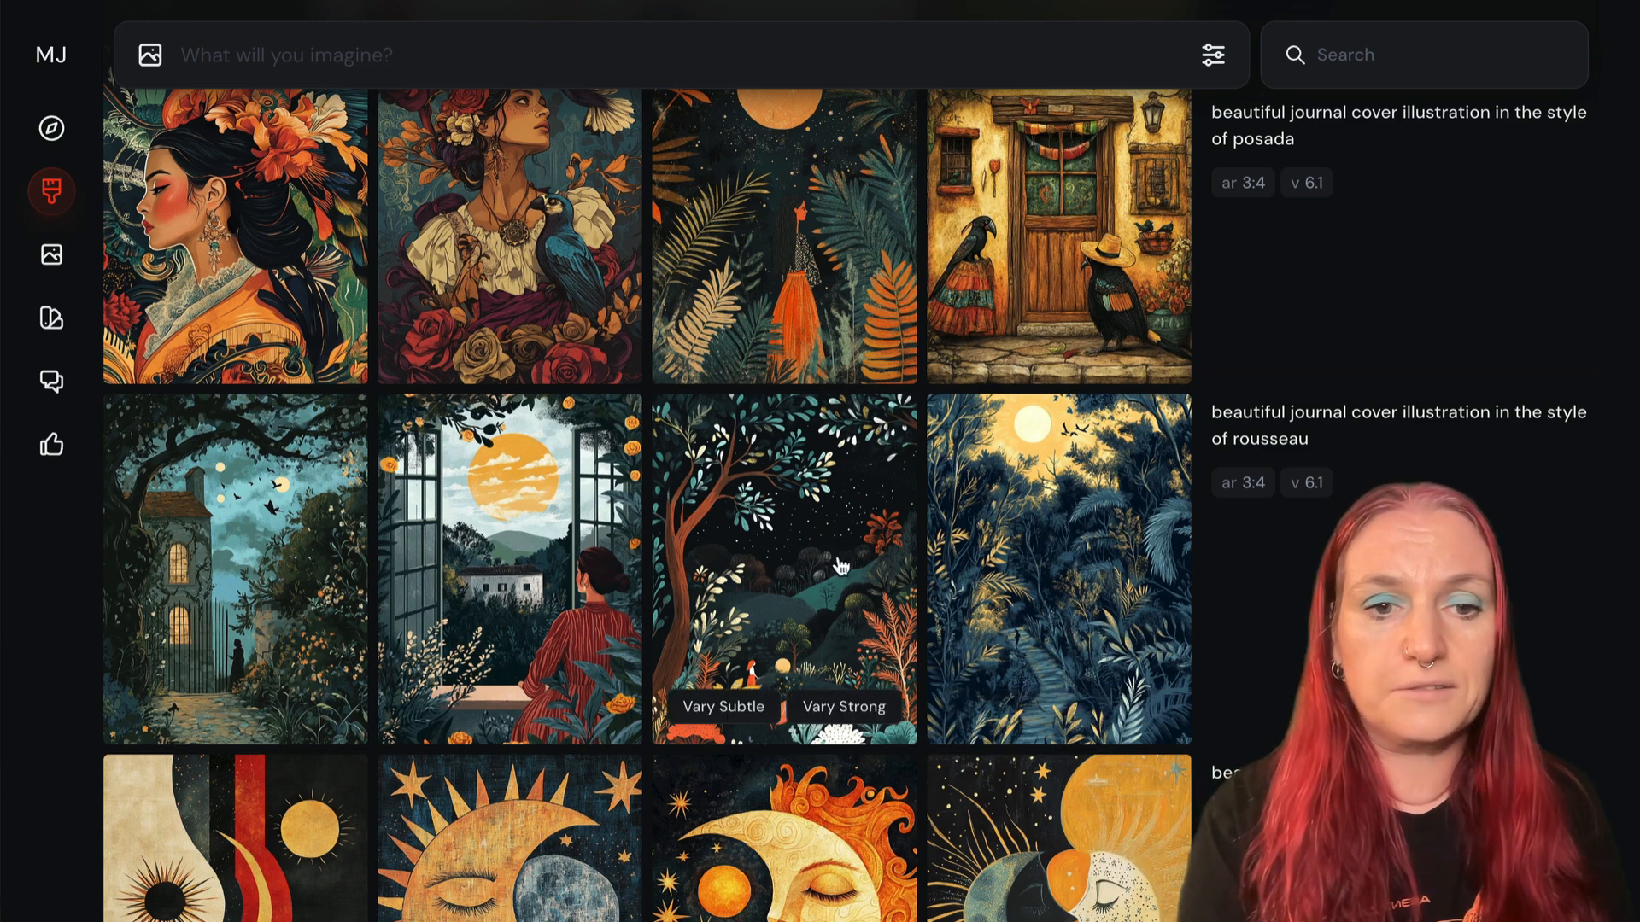
click(840, 558)
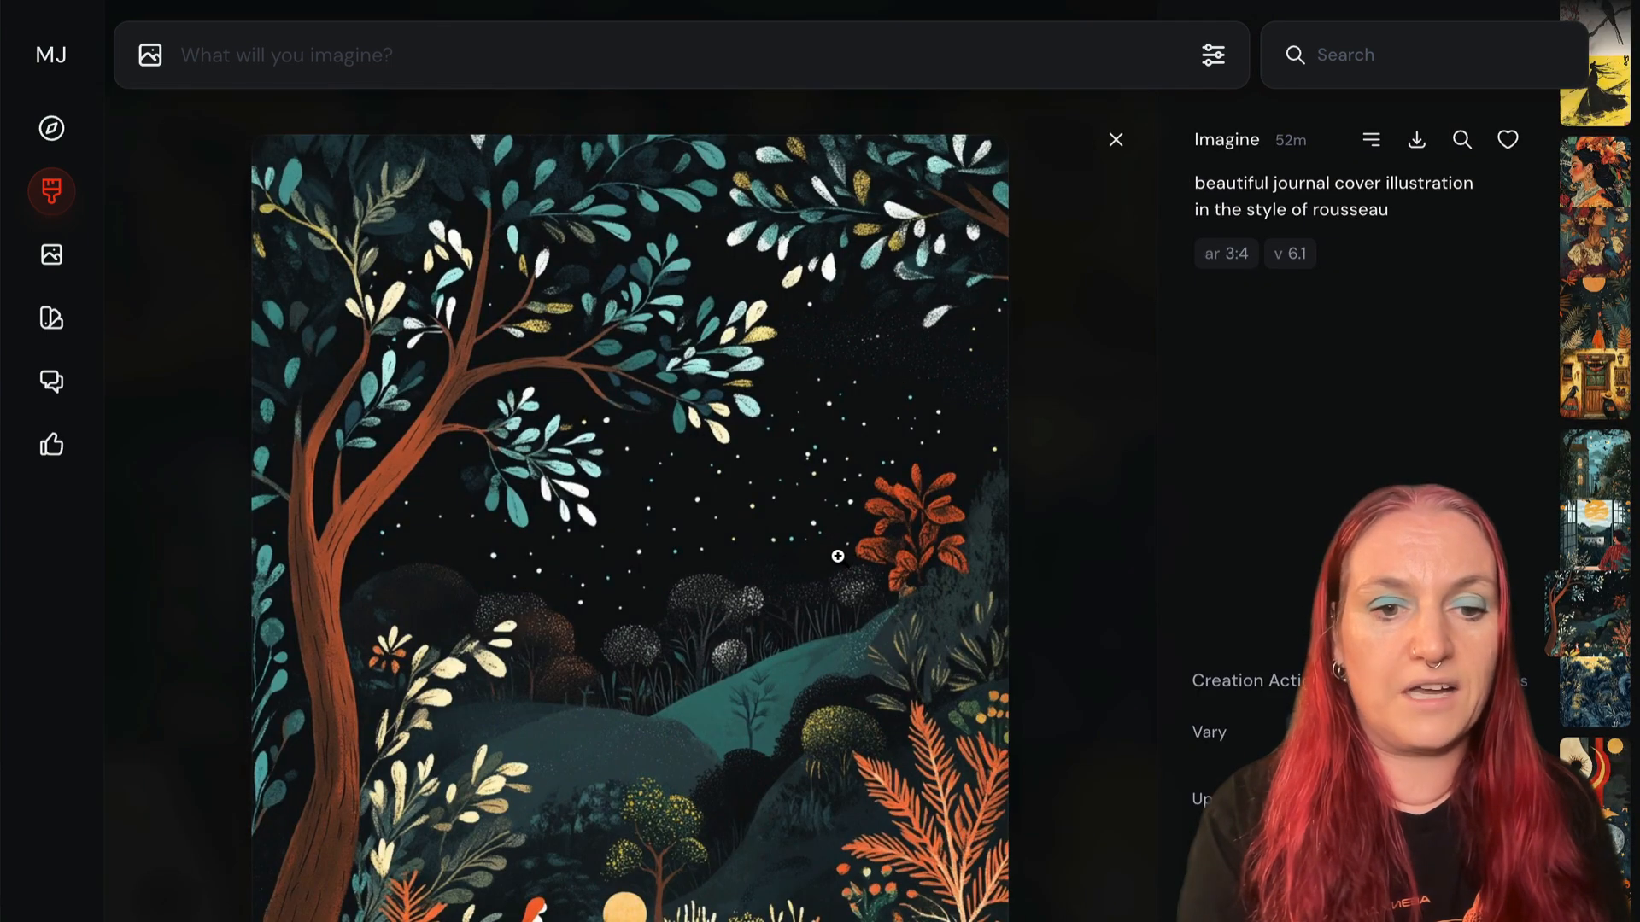
click(1077, 383)
scroll(937, 510, down, 15)
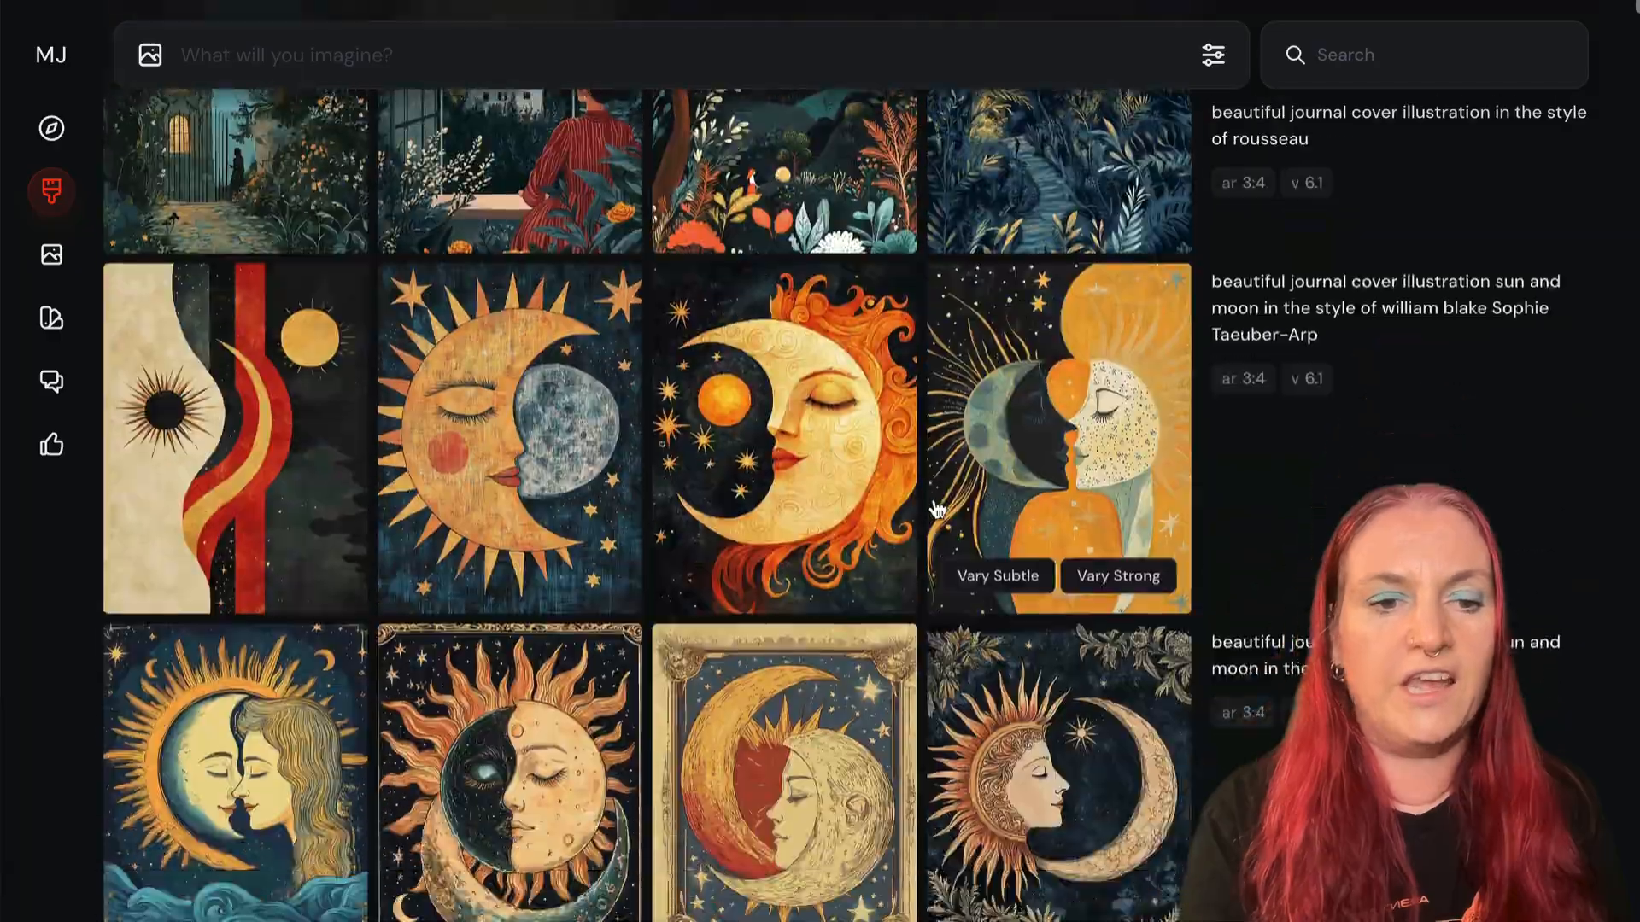
scroll(937, 510, down, 15)
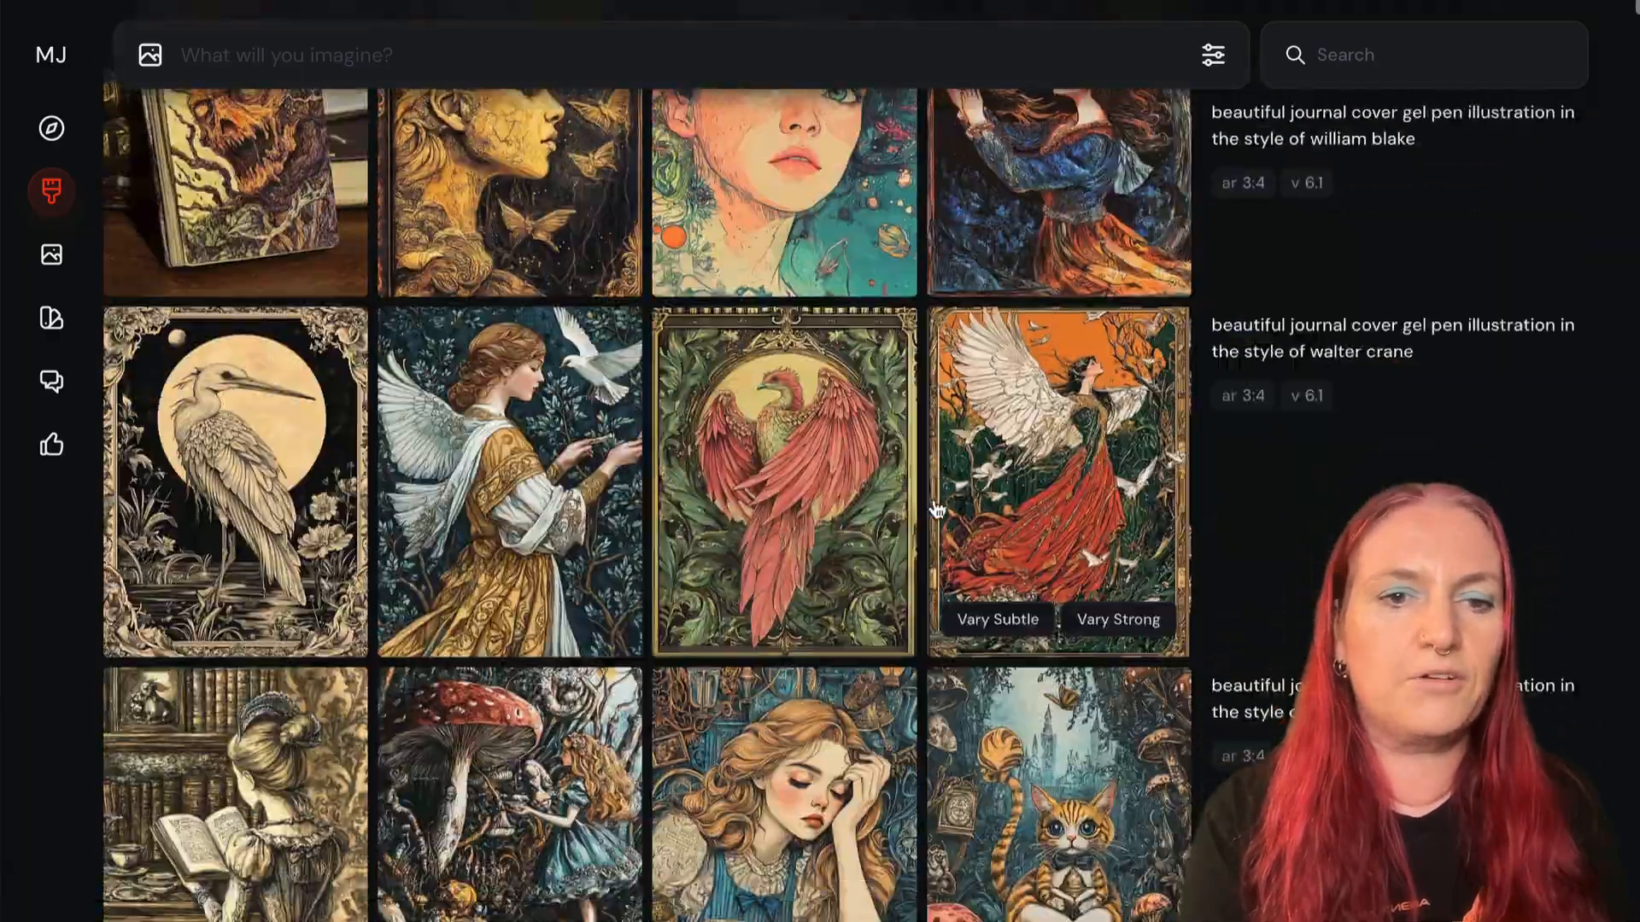
scroll(937, 510, down, 10)
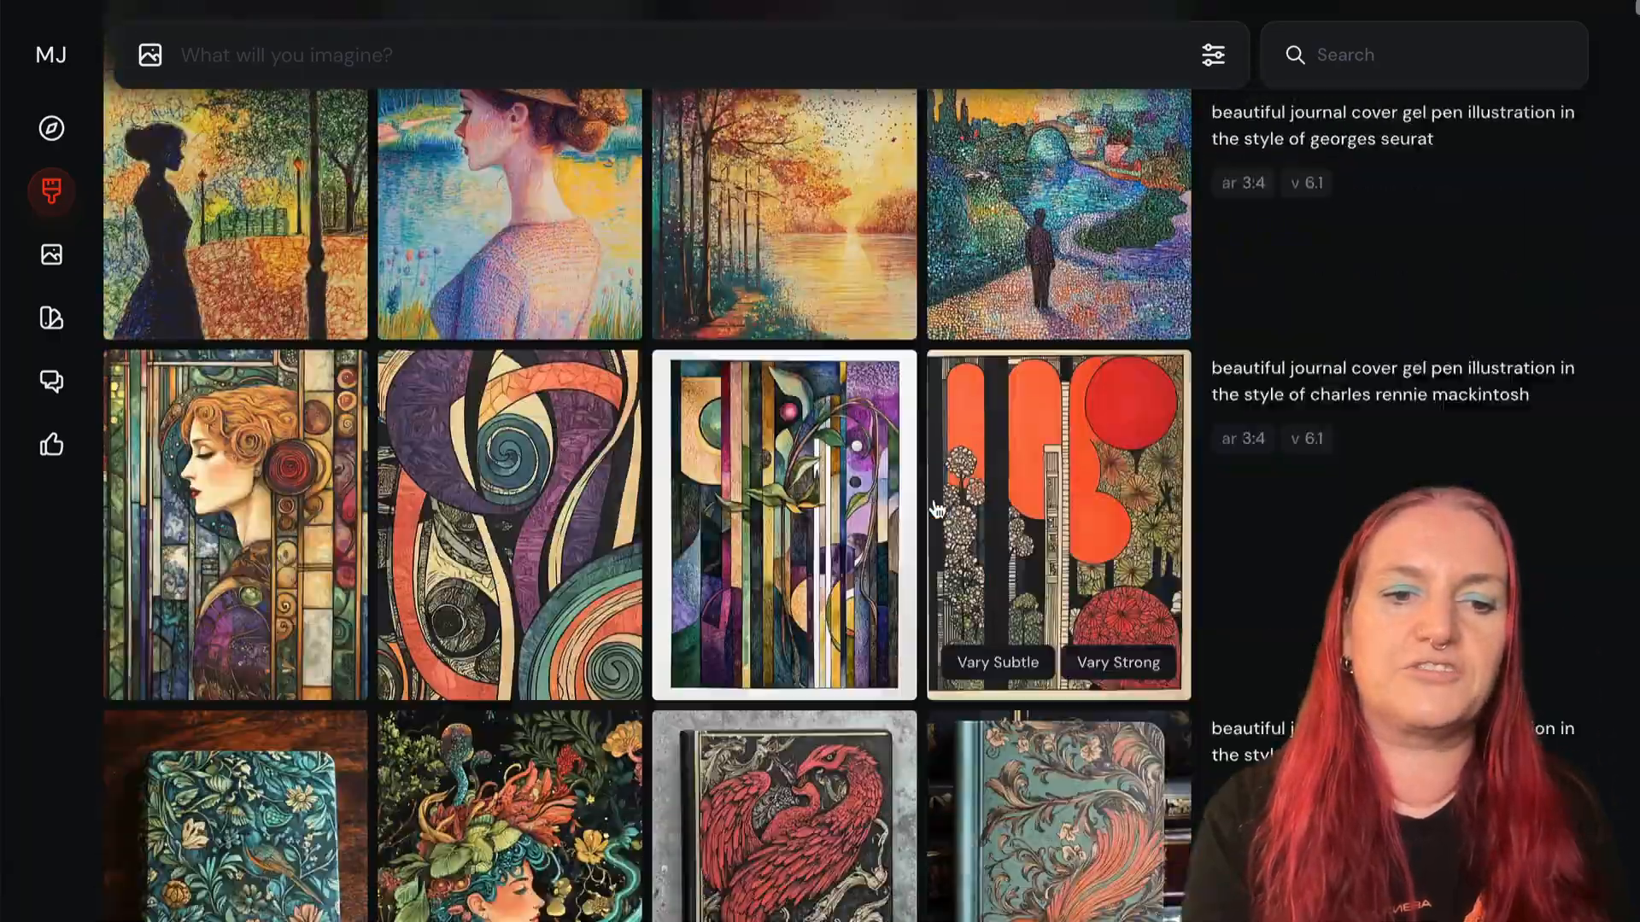
scroll(937, 510, up, 4)
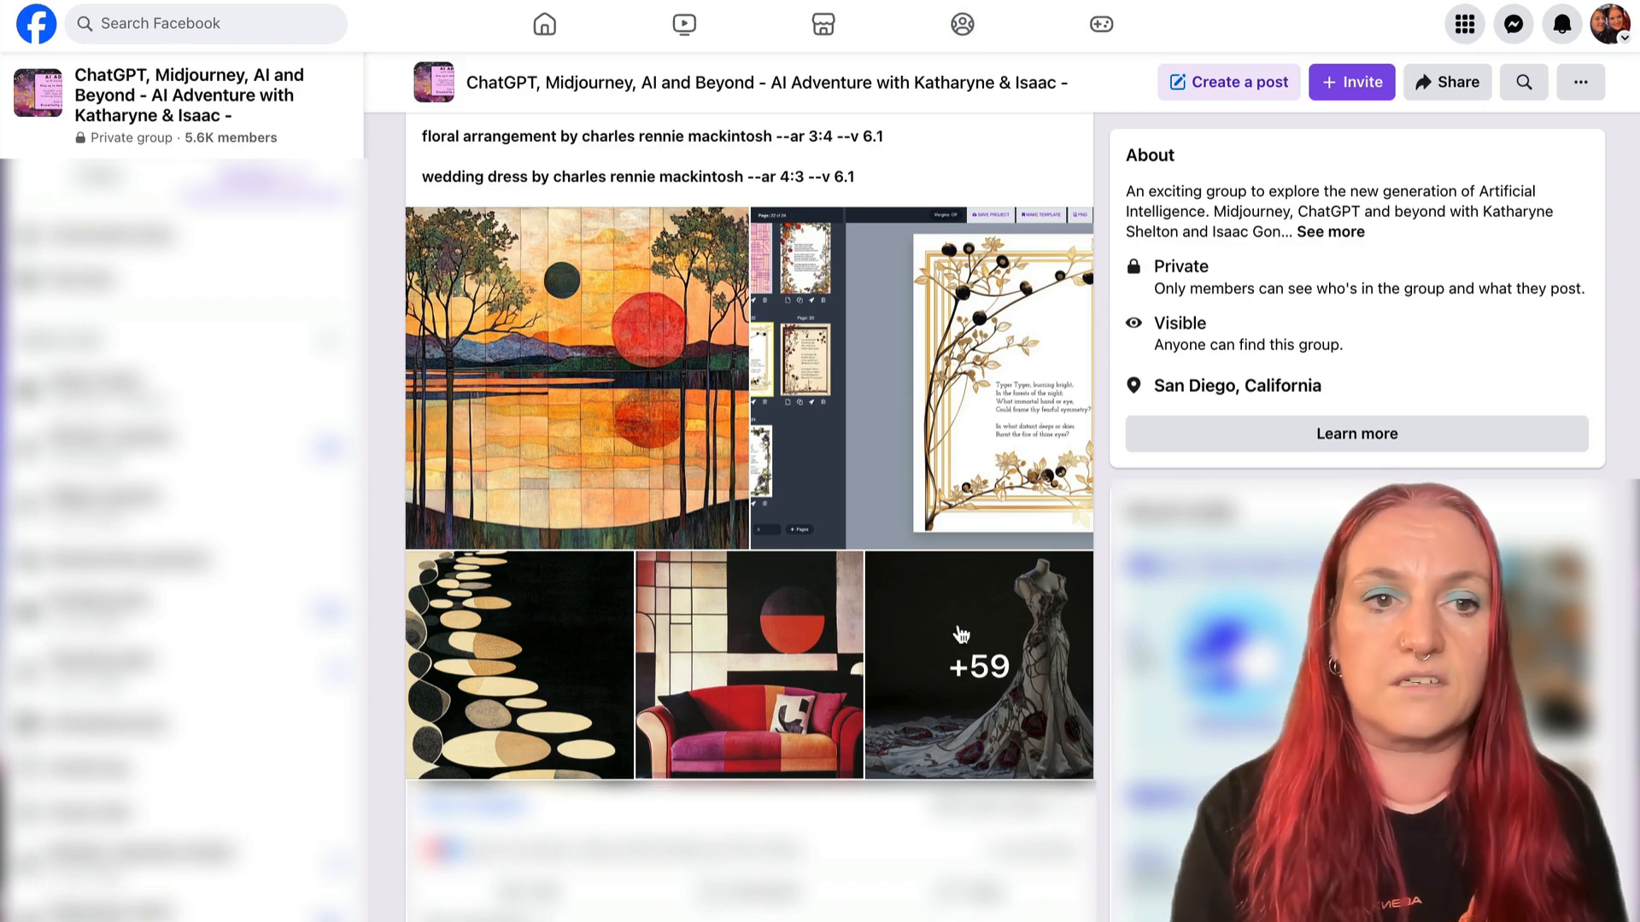
- Go back over the Facebook post's Mackintosh sample images, prompts and biography up to its introduction
scroll(961, 633, up, 1)
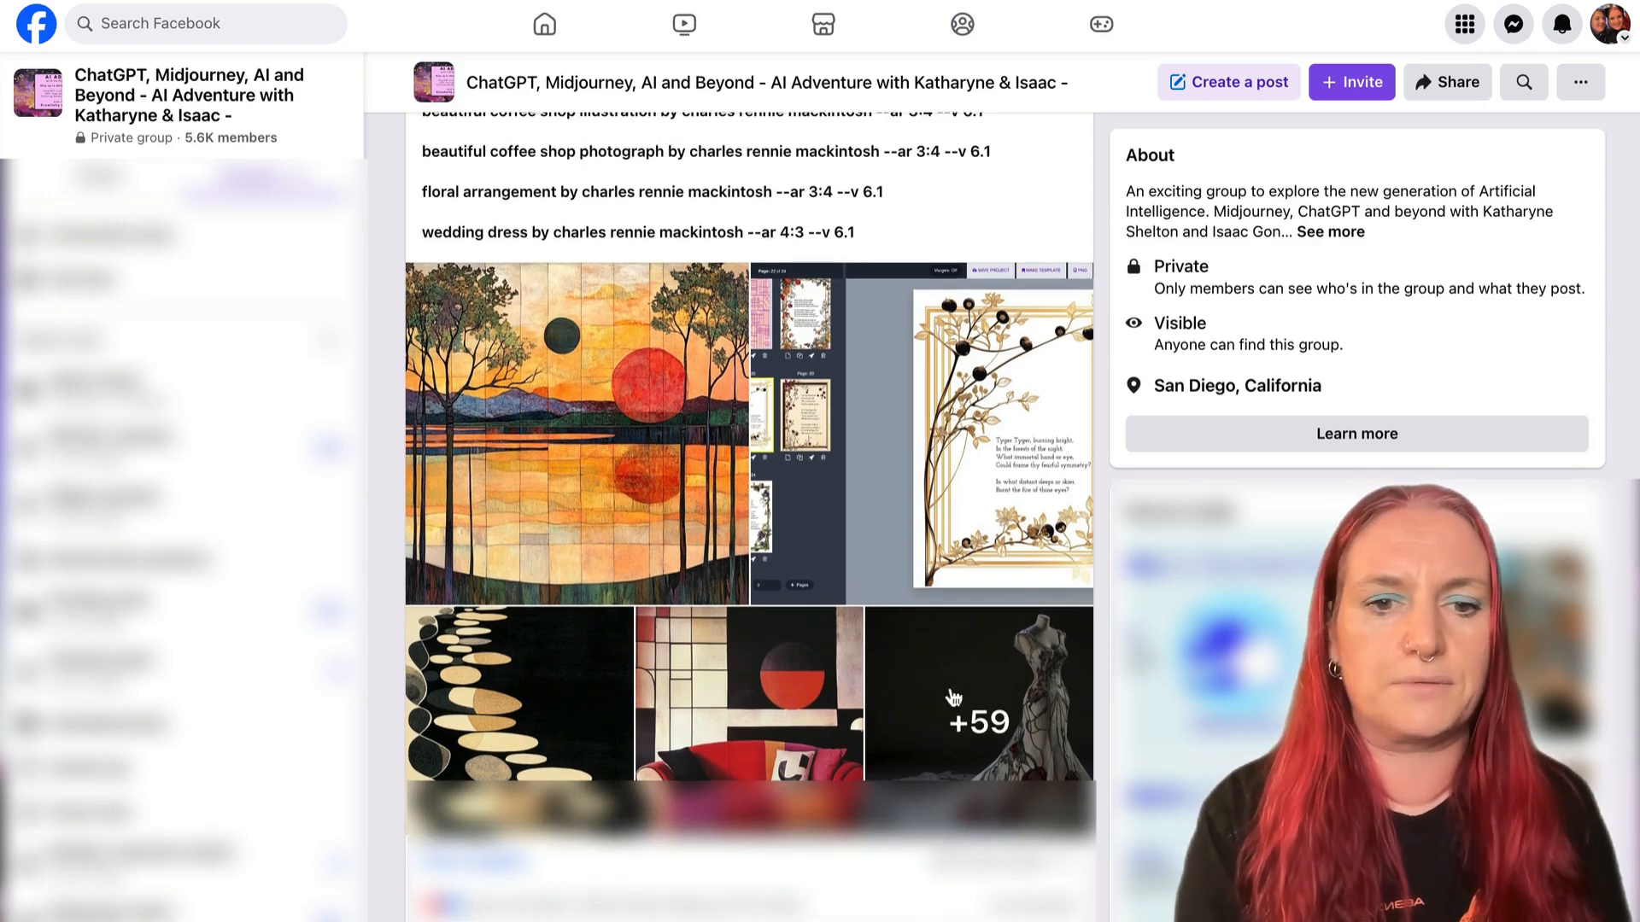
scroll(965, 675, up, 10)
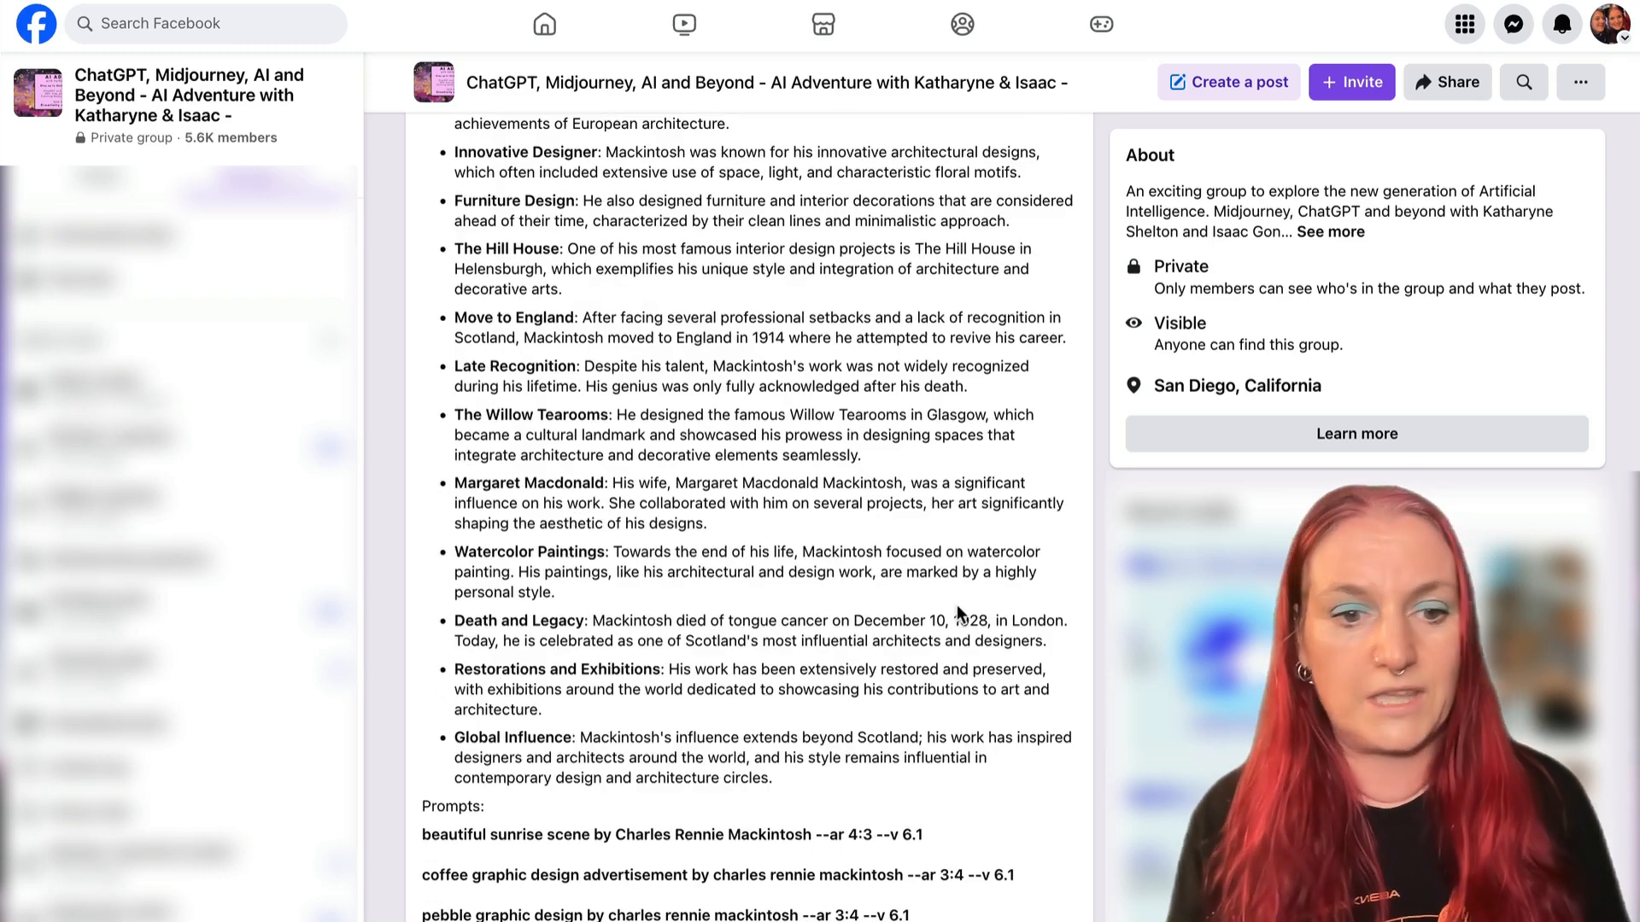
scroll(957, 605, up, 7)
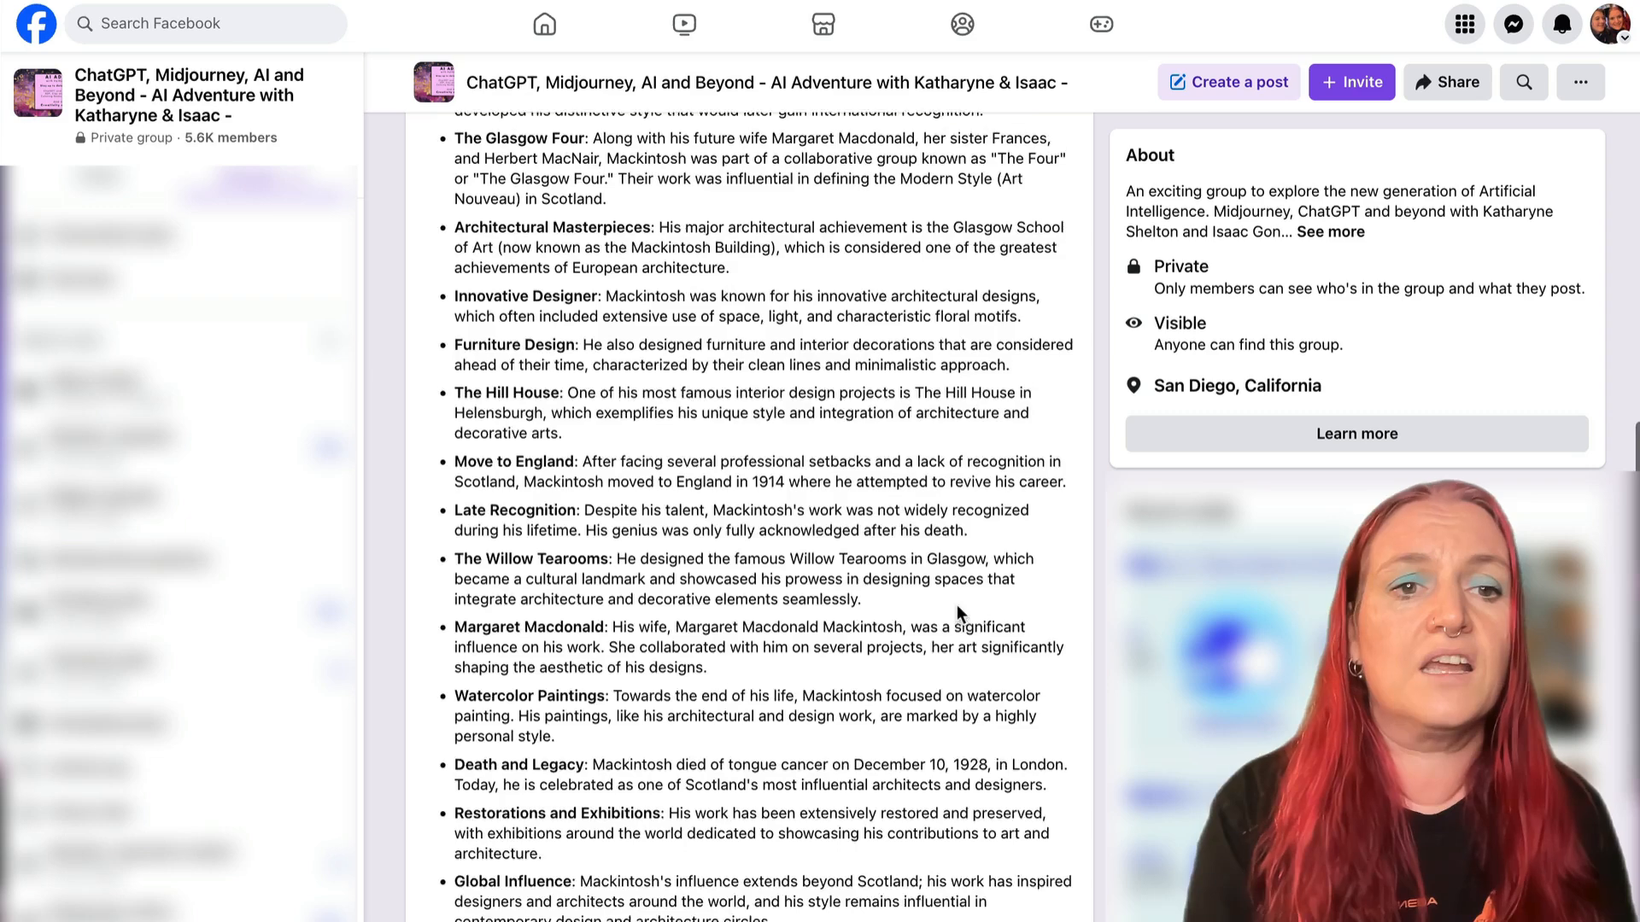
scroll(957, 605, up, 3)
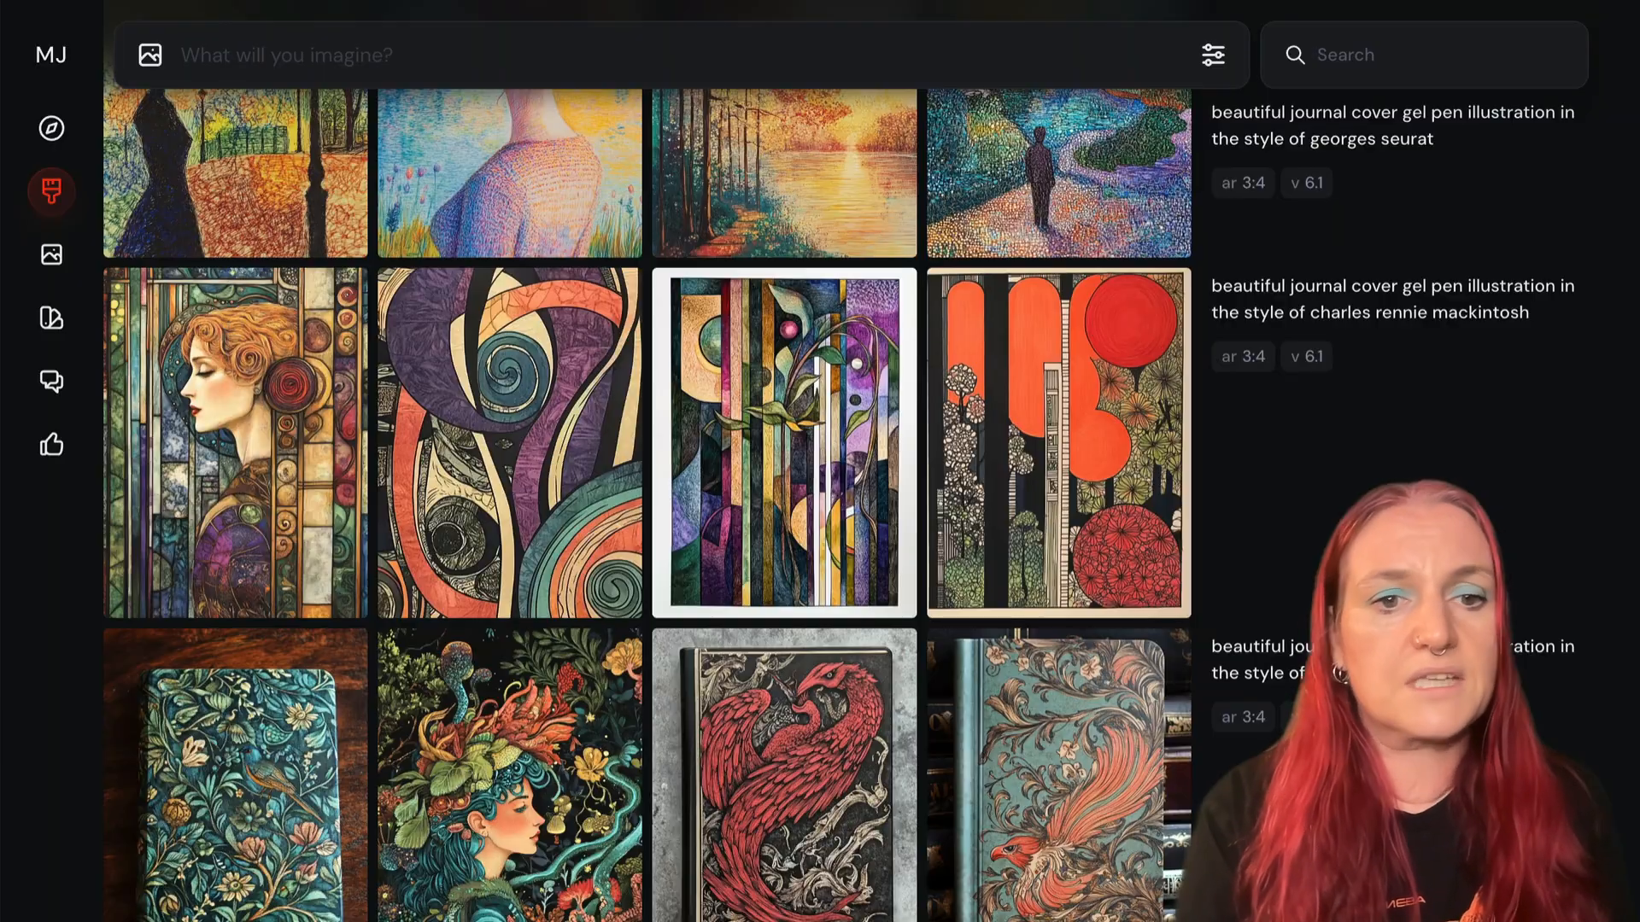
- In Midjourney, compare the gel pen journal cover results and their prompts across the different artist styles
mouse_move(970, 409)
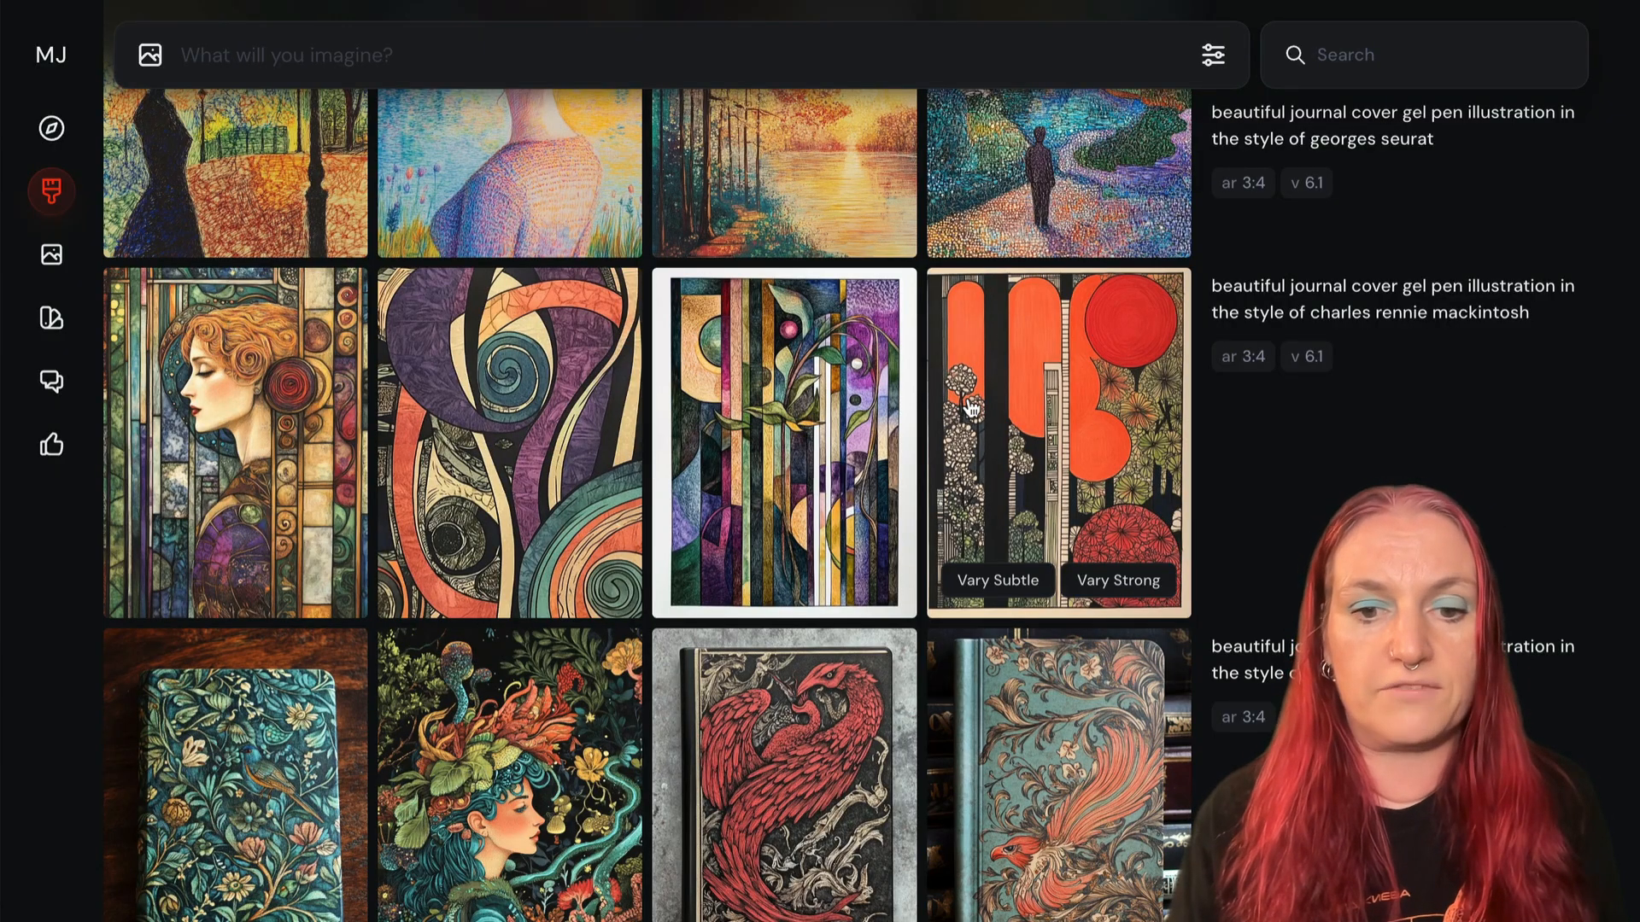
scroll(1201, 459, up, 6)
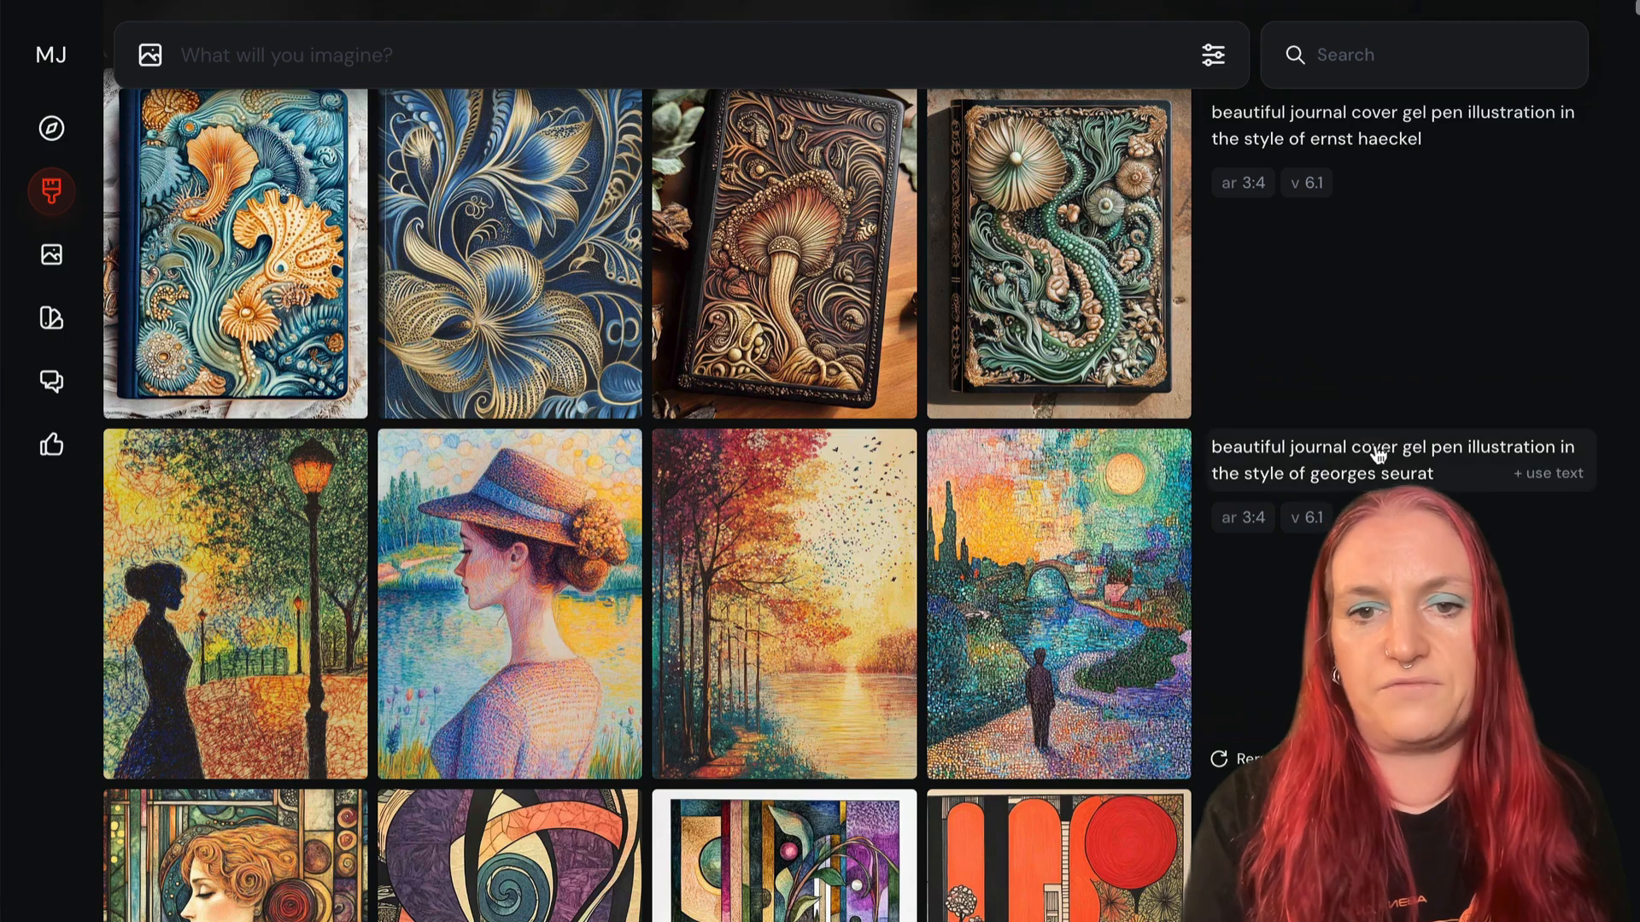
scroll(1342, 451, up, 3)
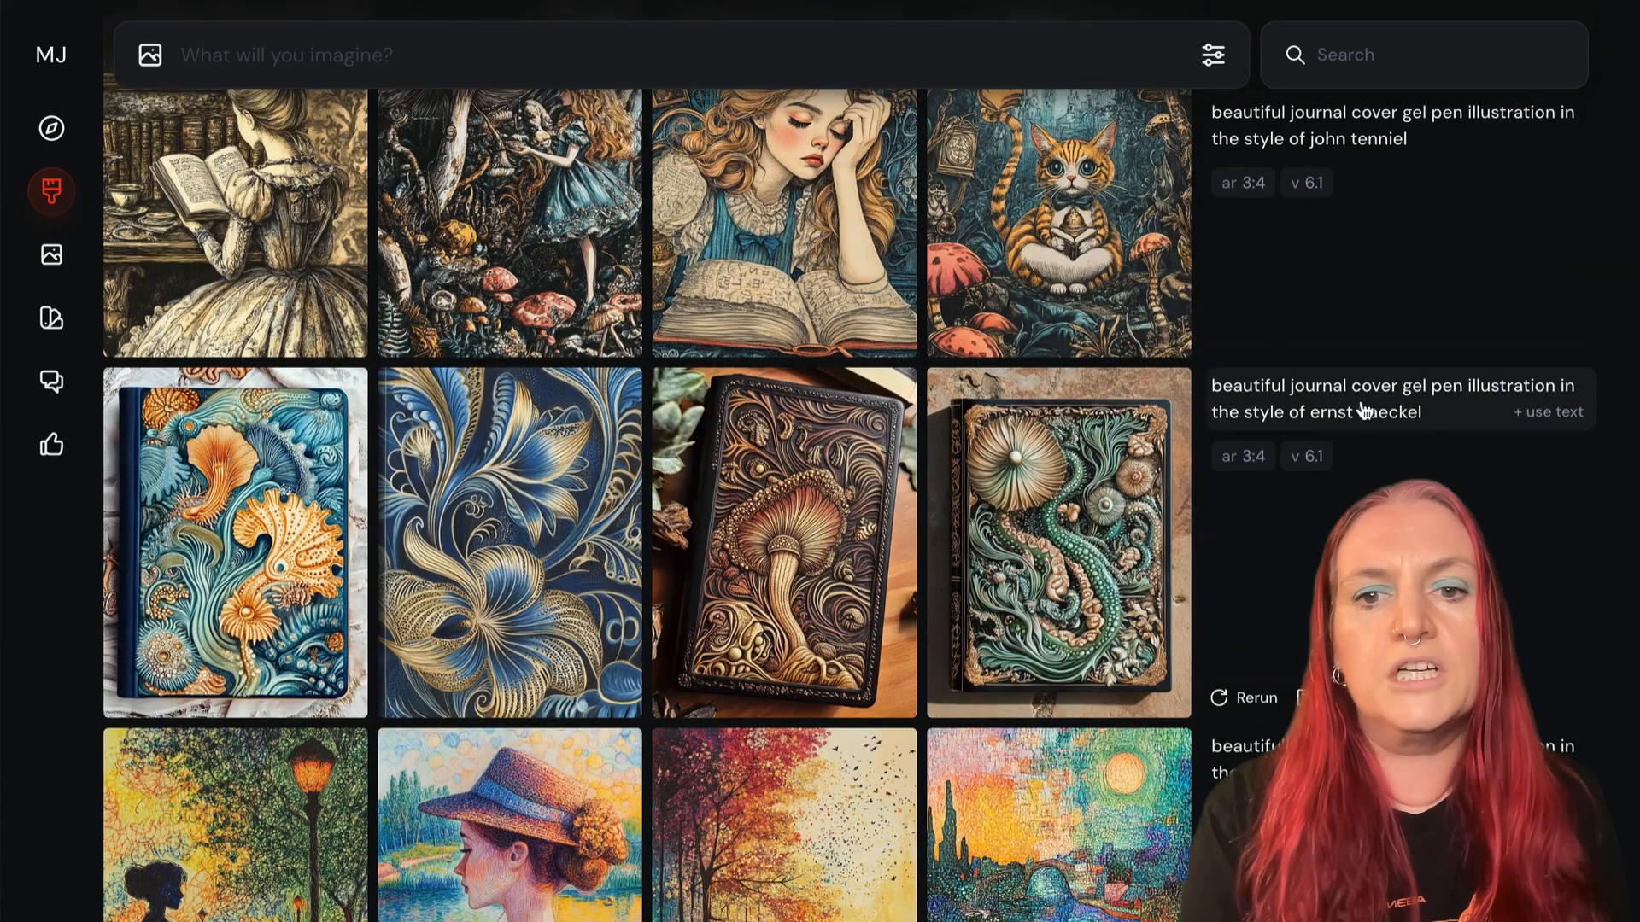
scroll(1366, 408, up, 3)
scroll(1364, 410, up, 2)
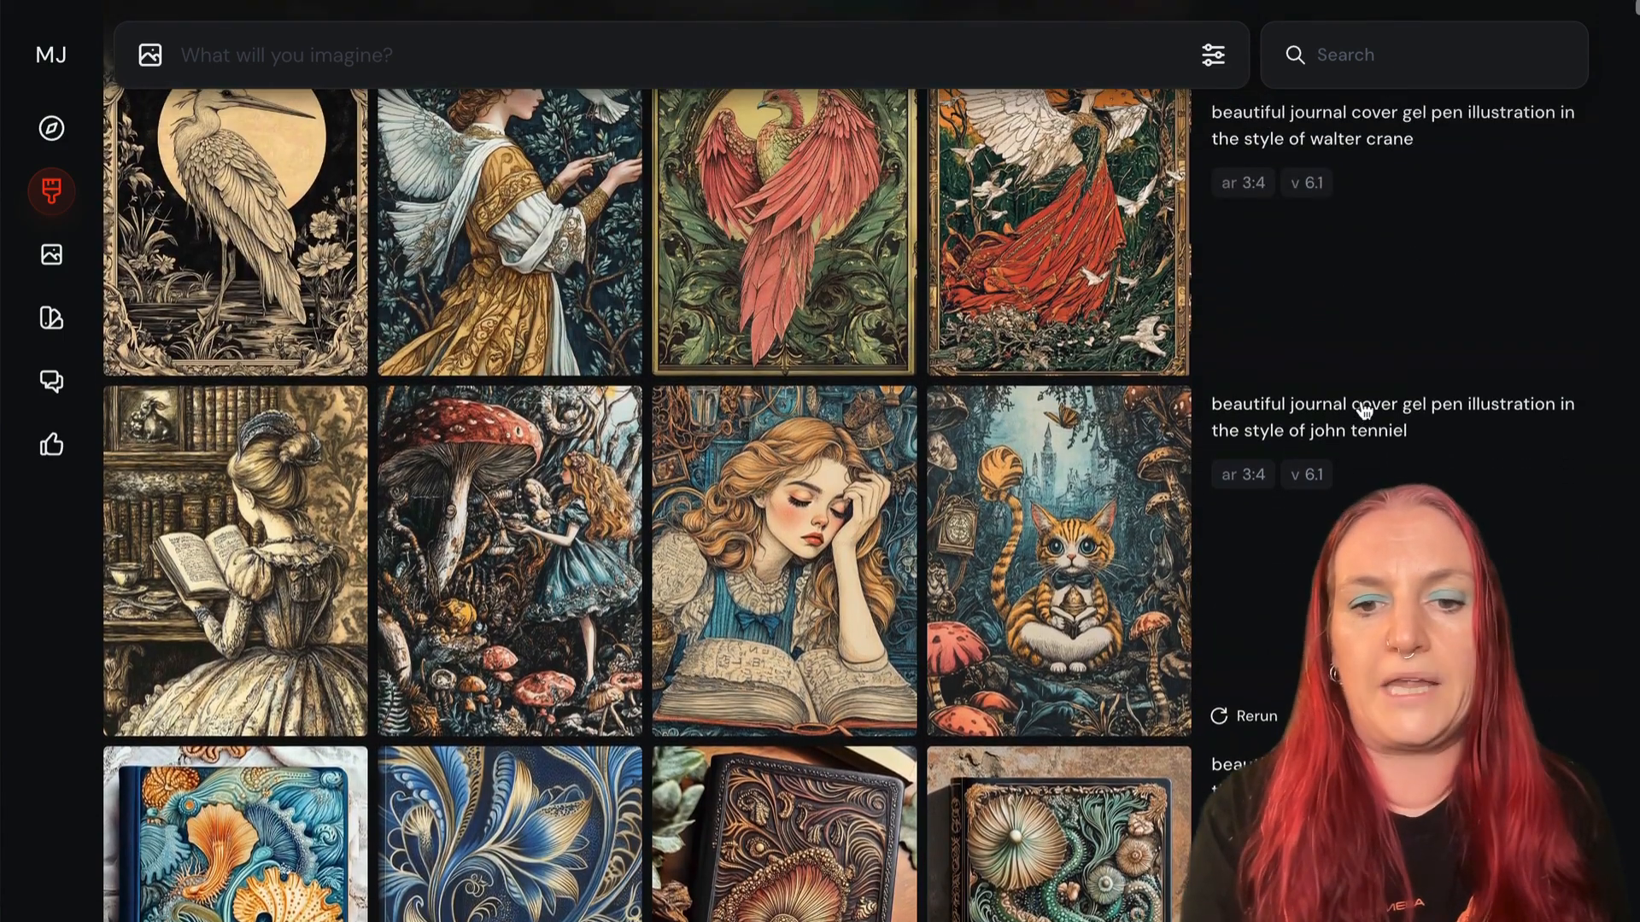
scroll(1364, 410, down, 15)
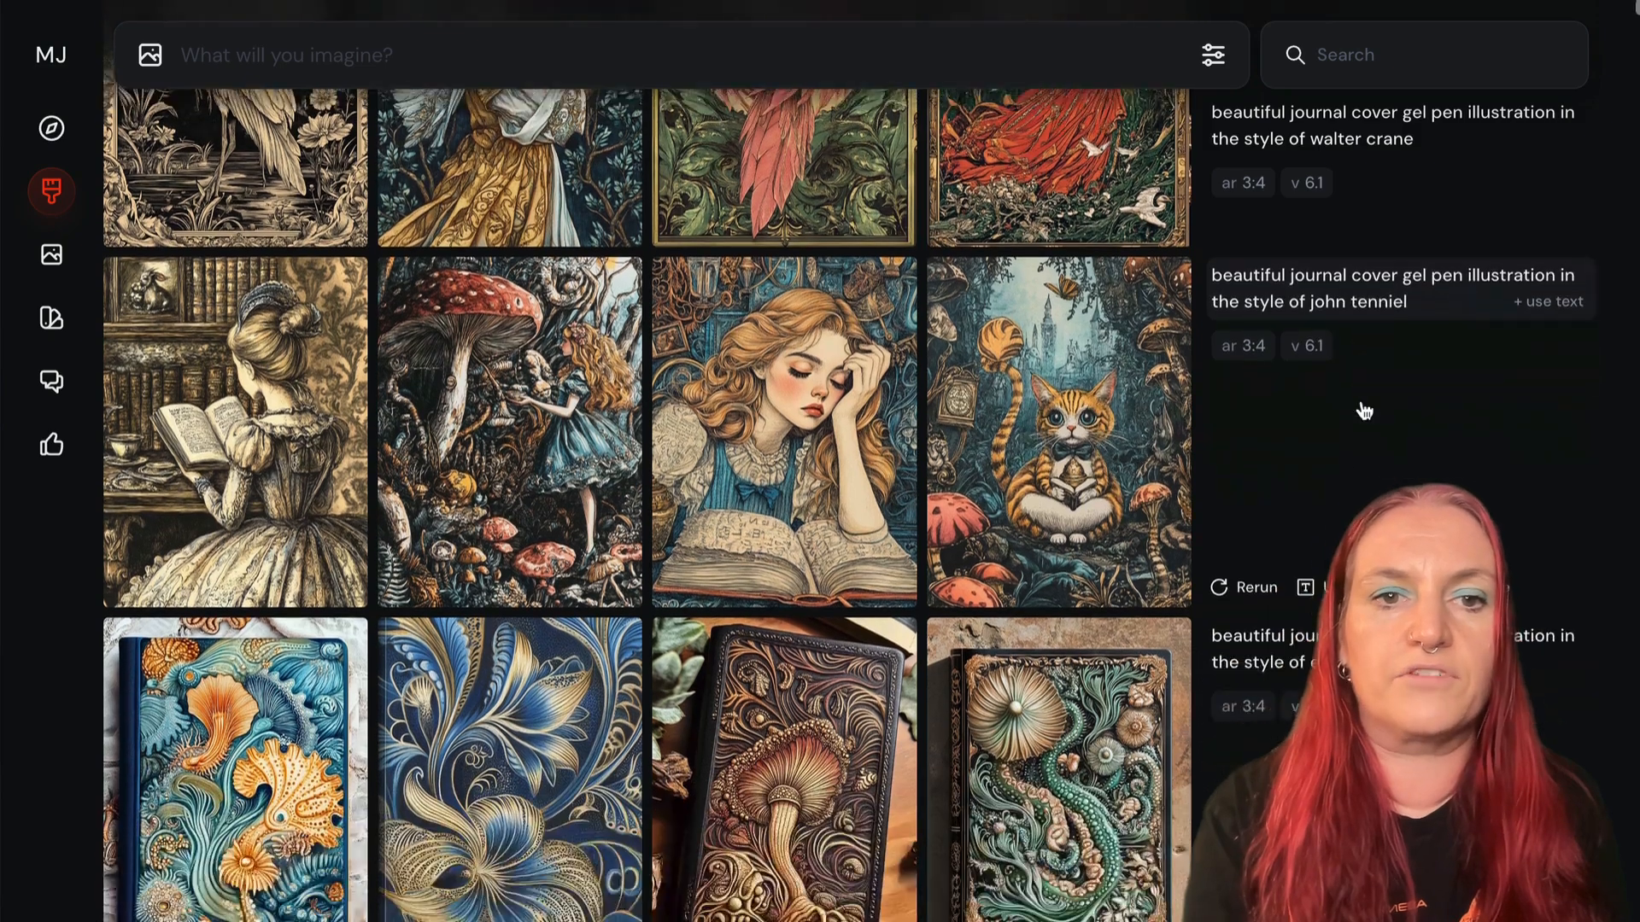
scroll(1362, 407, up, 1)
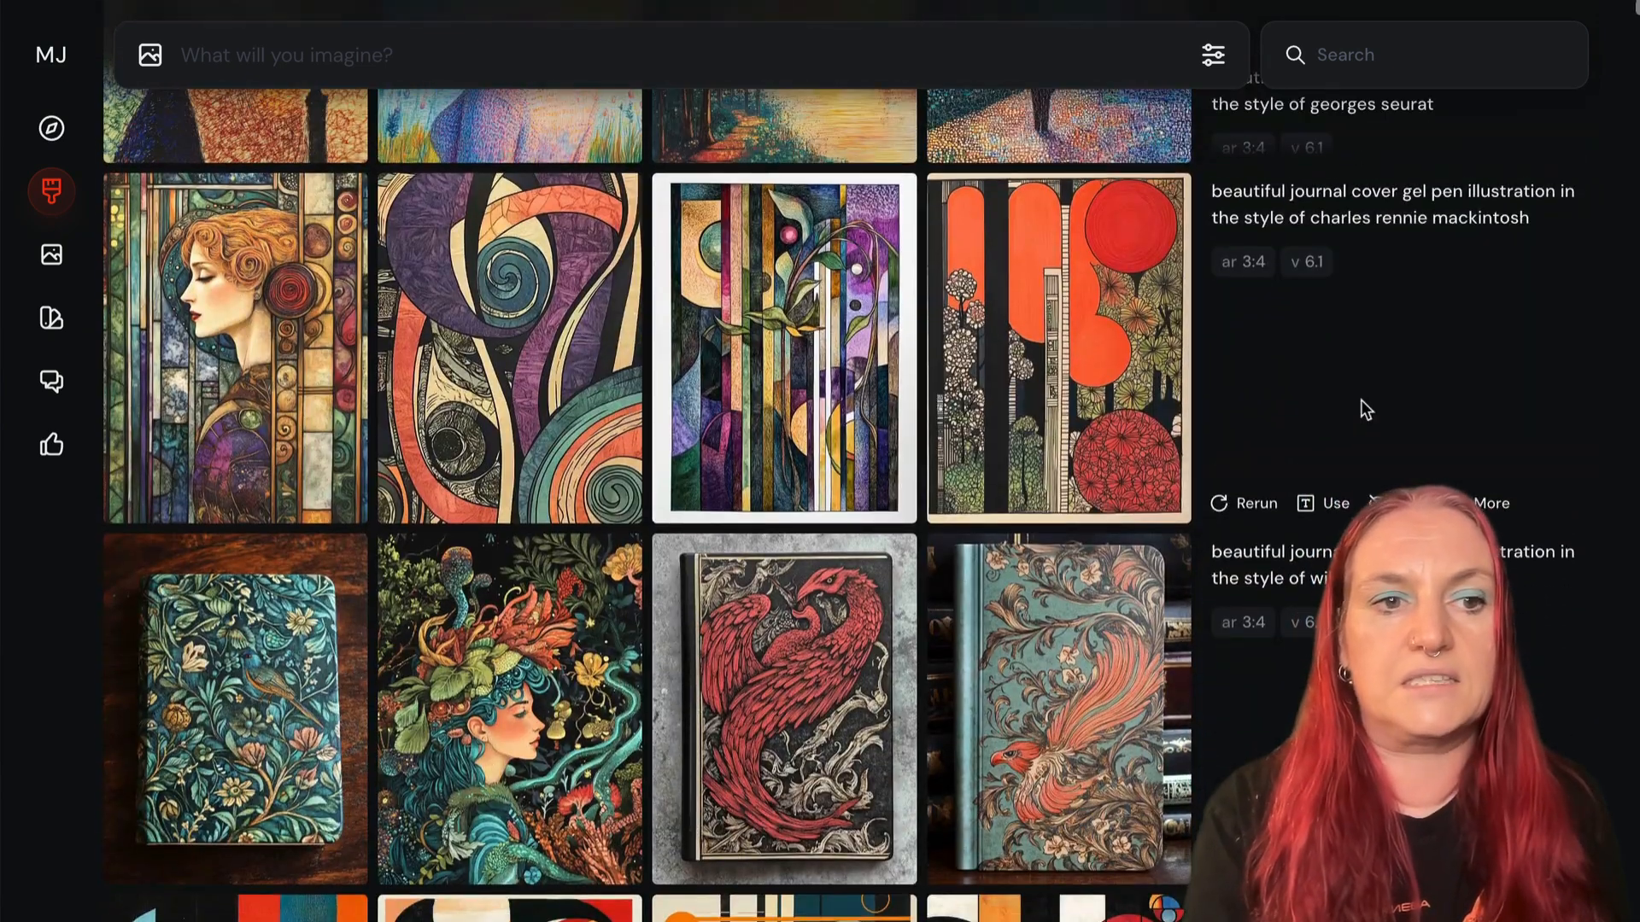
- Open the Mackintosh-style woman's profile in the editor, erase the red rosette beside her ear and submit the edit
click(246, 310)
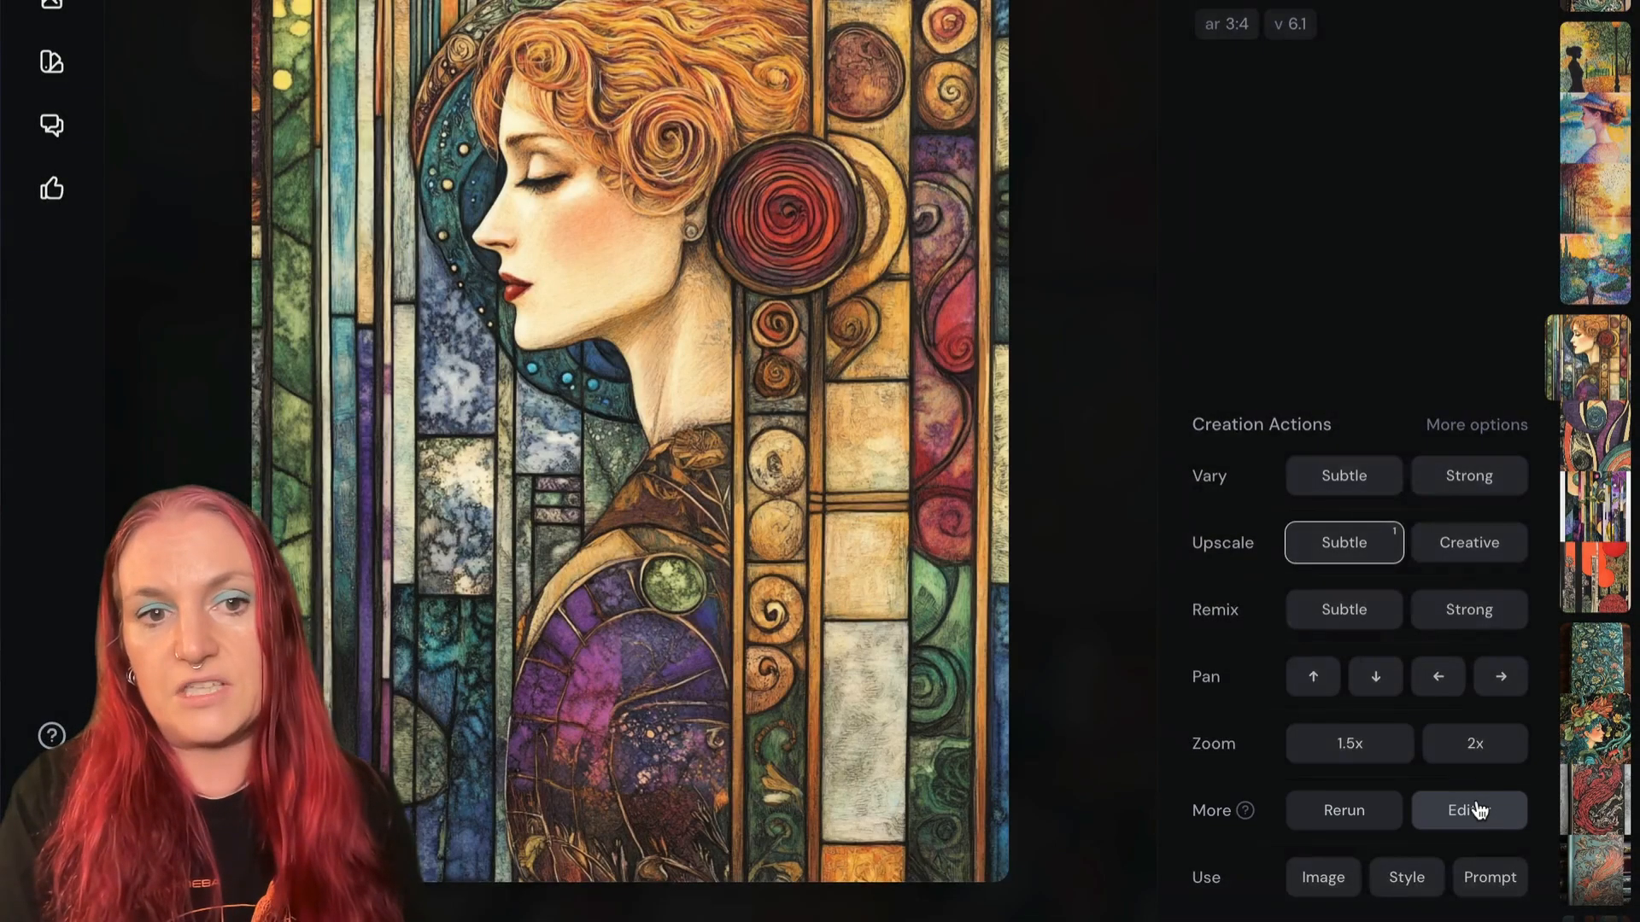
click(1474, 811)
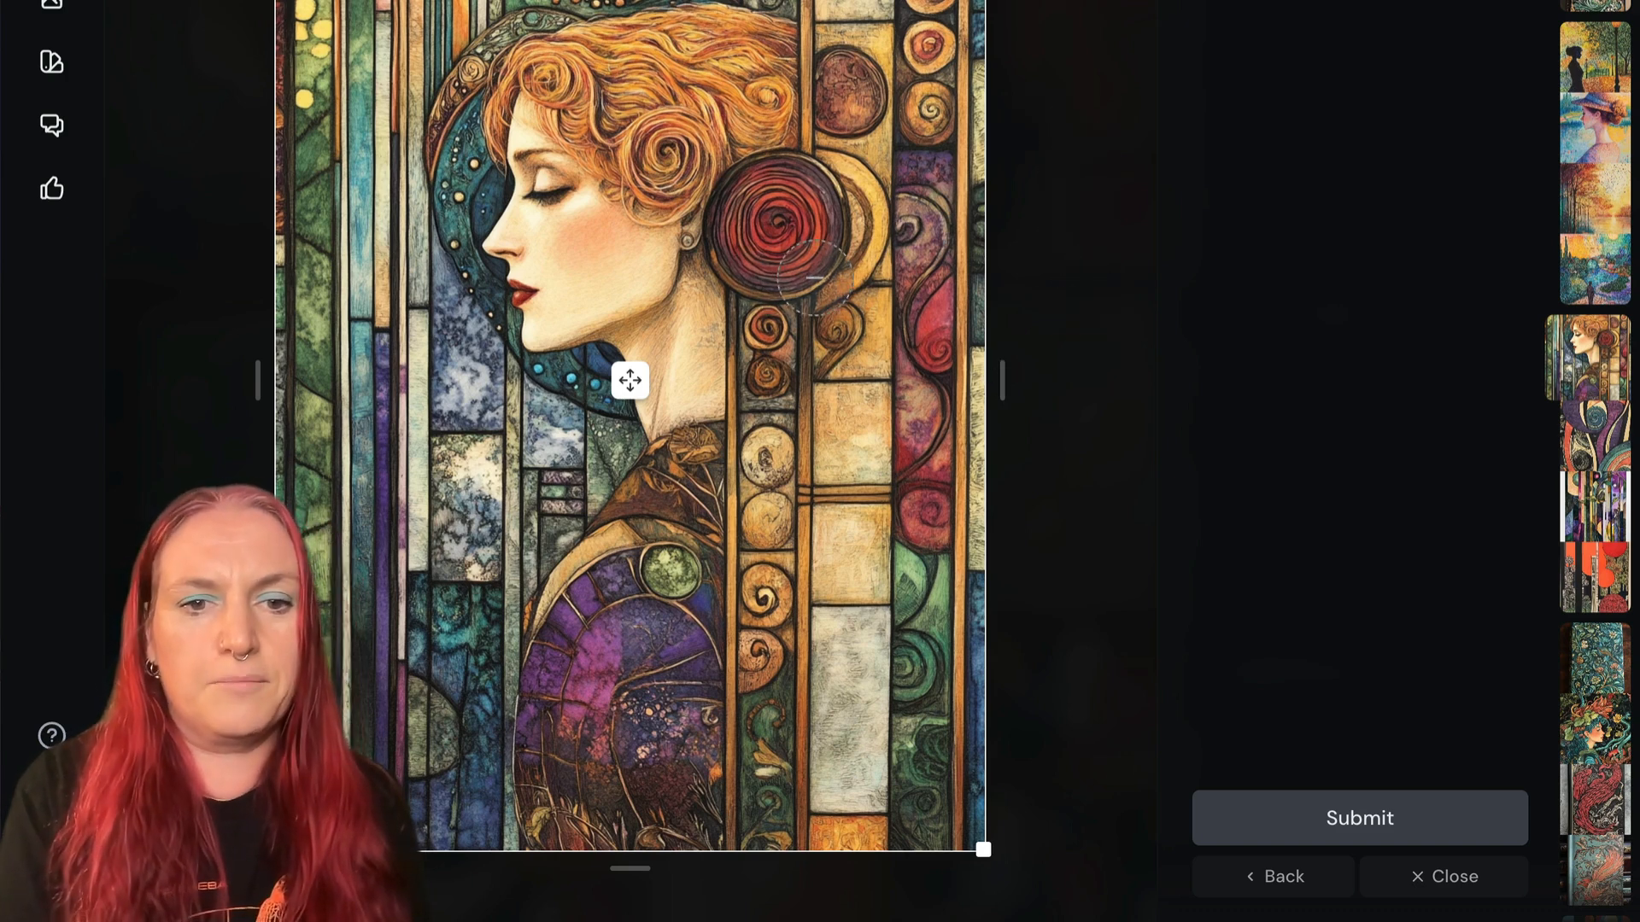
mouse_move(823, 274)
mouse_down()
mouse_move(692, 278)
mouse_move(676, 255)
mouse_move(749, 205)
mouse_move(850, 206)
mouse_move(765, 279)
mouse_move(781, 202)
mouse_move(701, 235)
mouse_move(771, 205)
mouse_move(790, 161)
mouse_up()
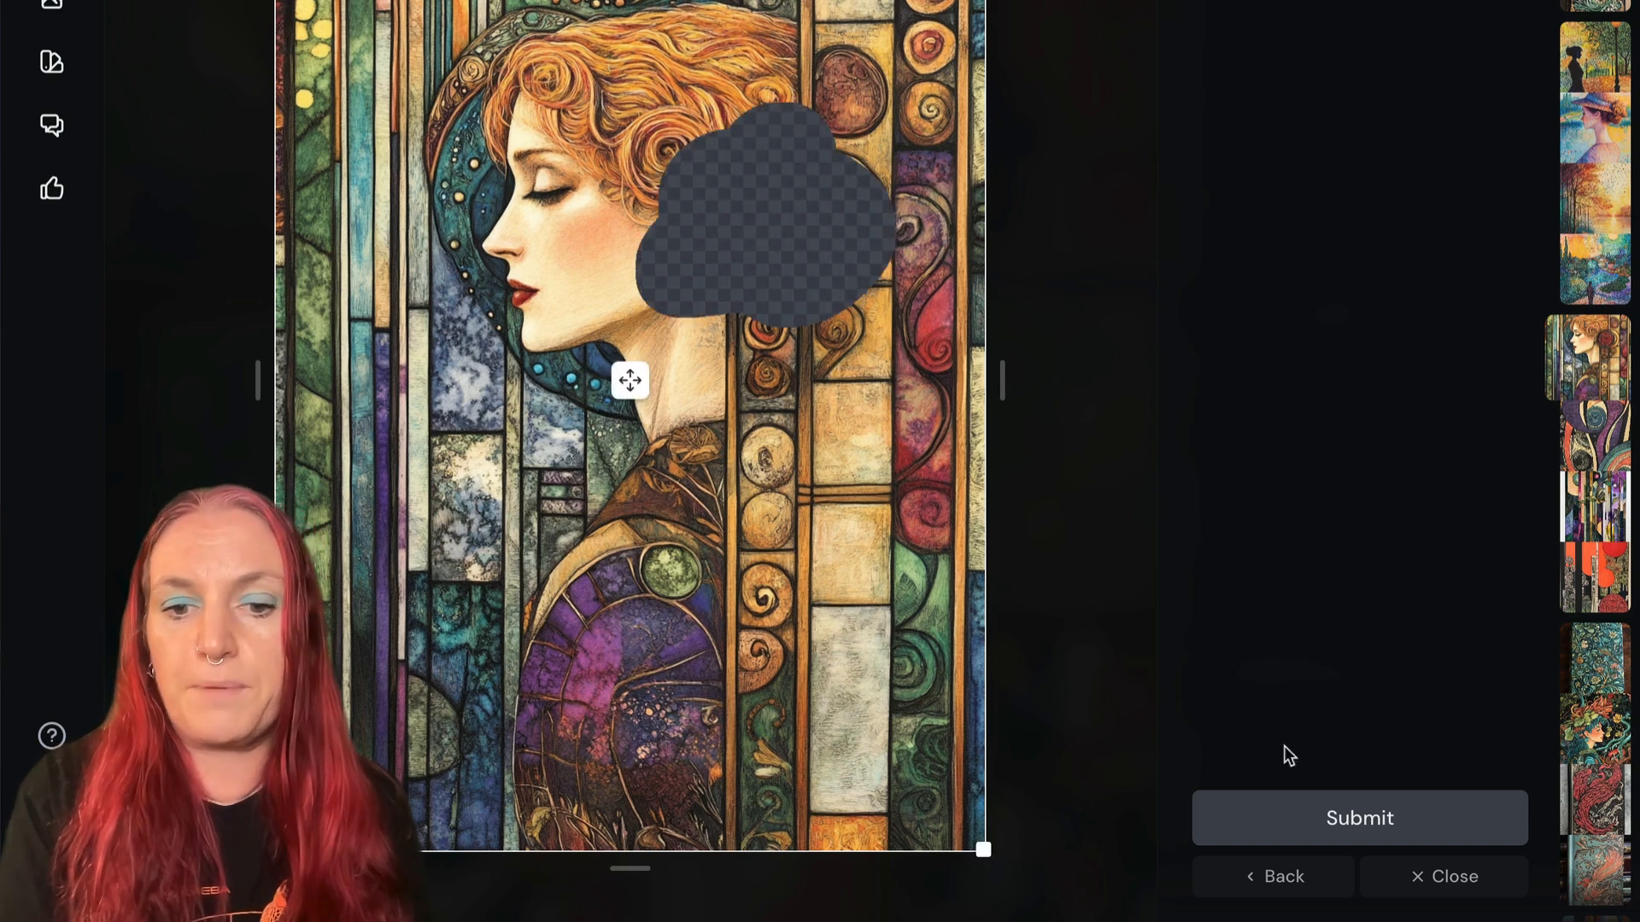
click(1283, 823)
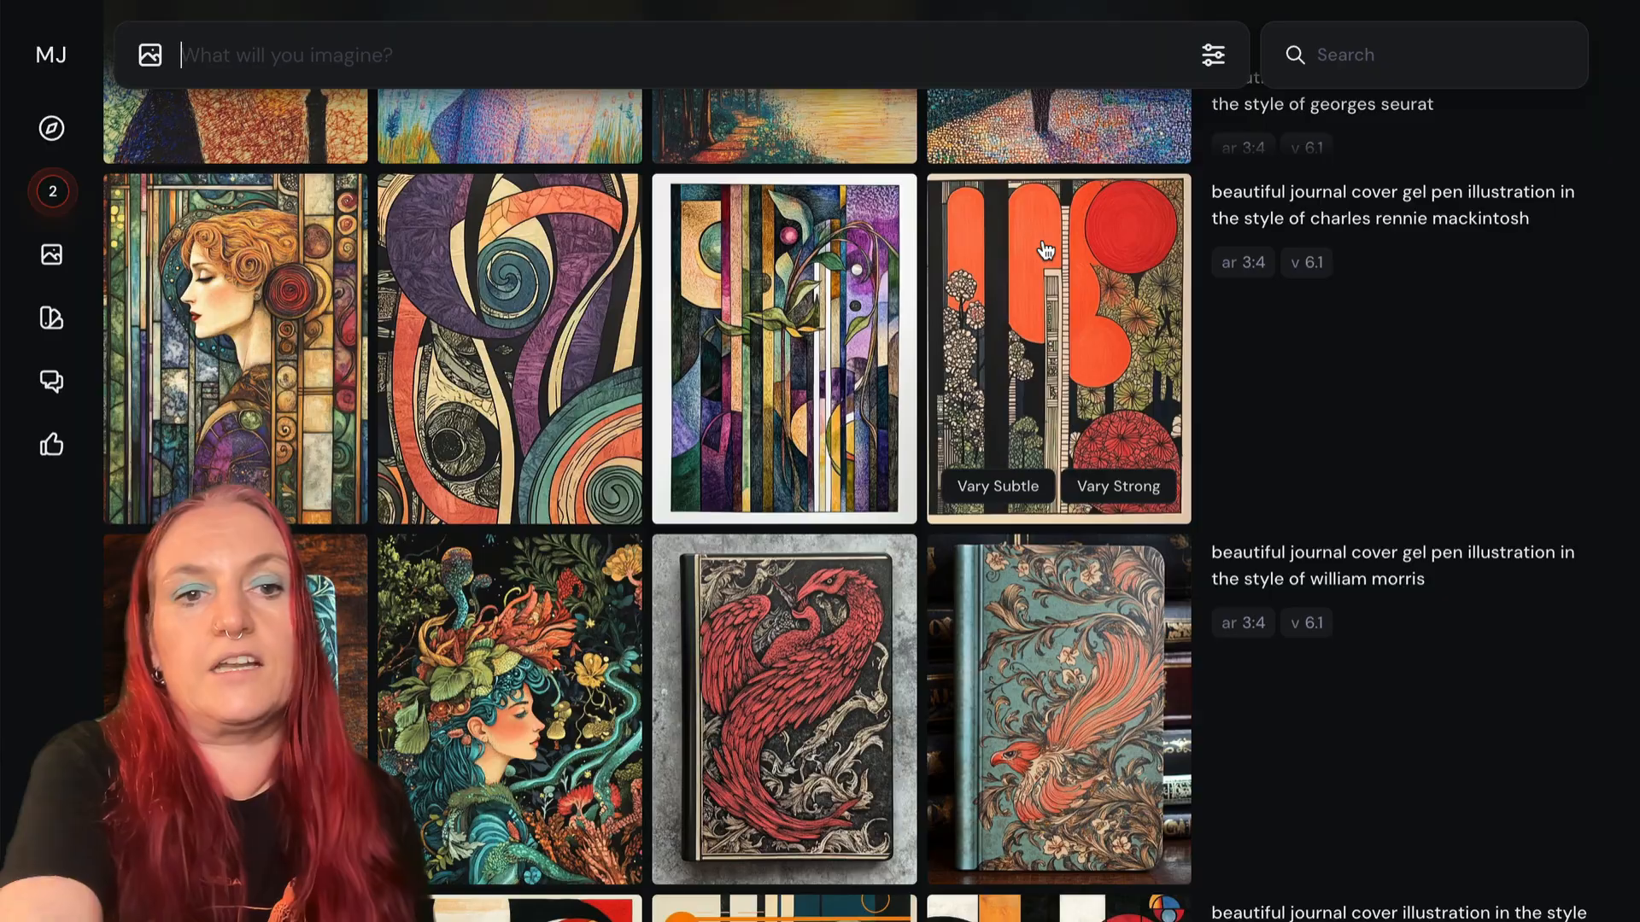
- Examine the newly generated edit variations and enlarge the second one to check the replaced hair area
scroll(707, 285, up, 10)
scroll(707, 284, up, 15)
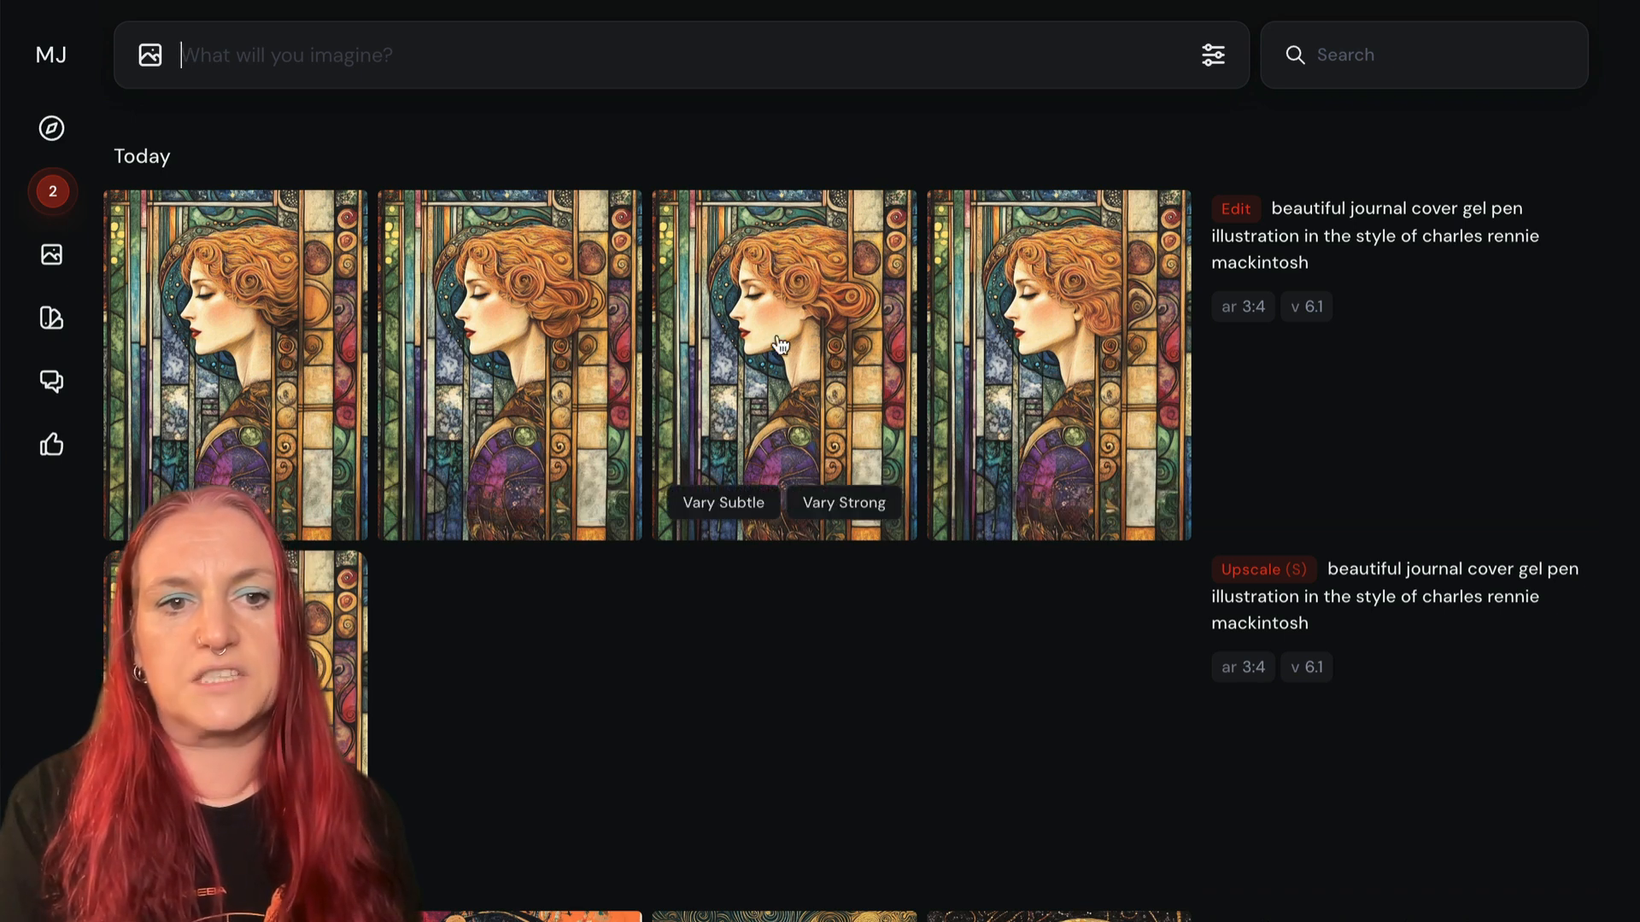
click(554, 272)
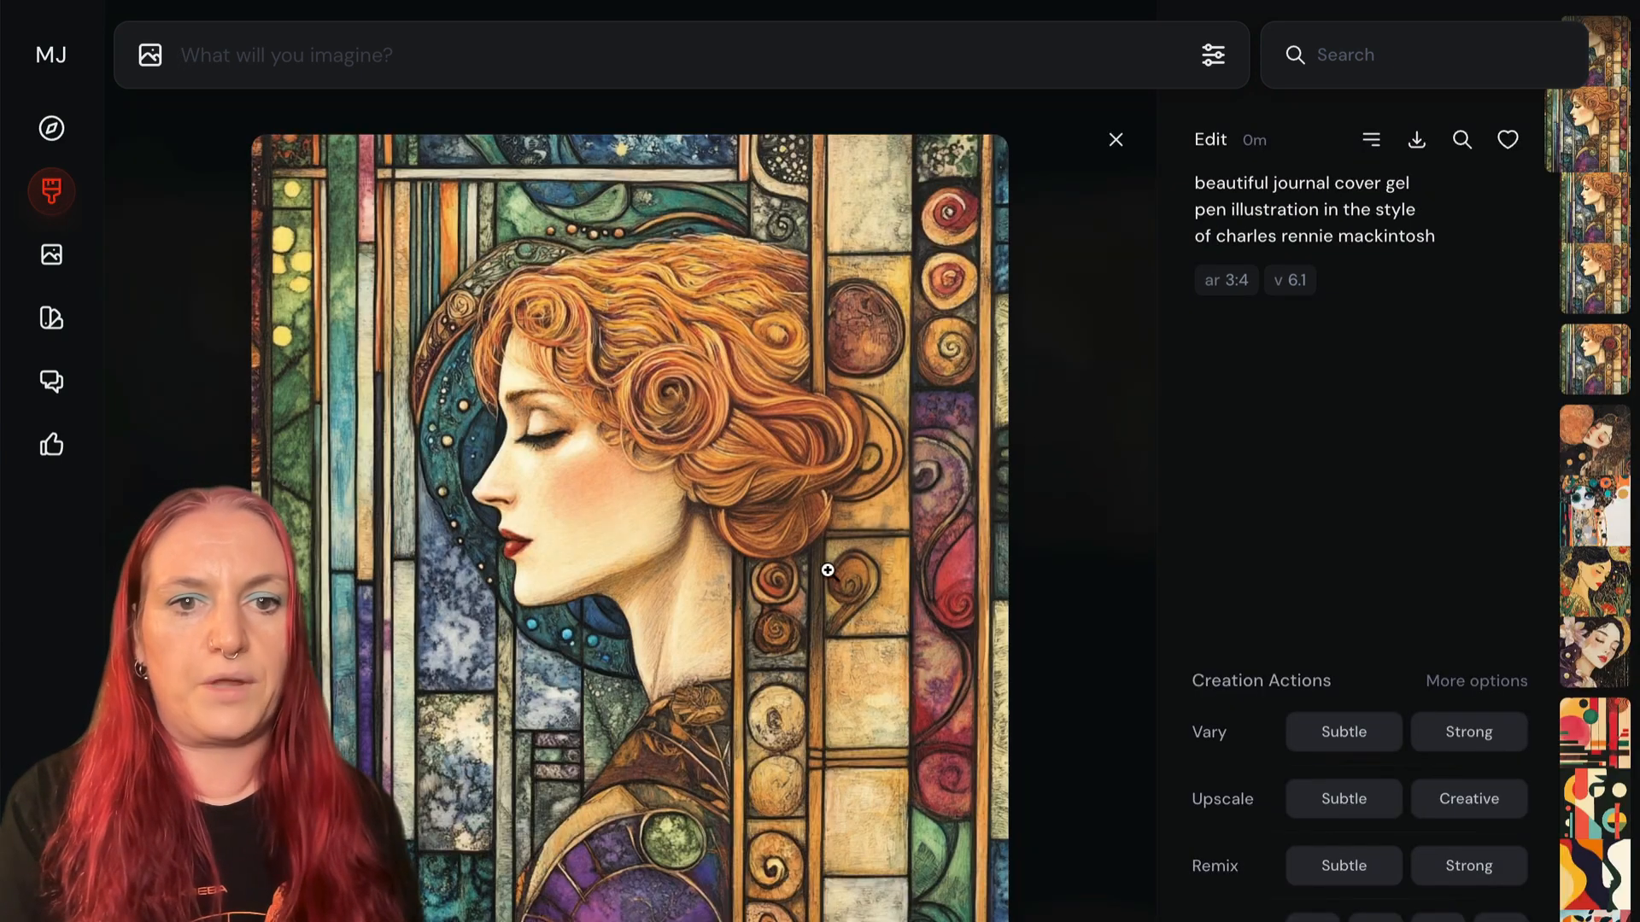
key(Escape)
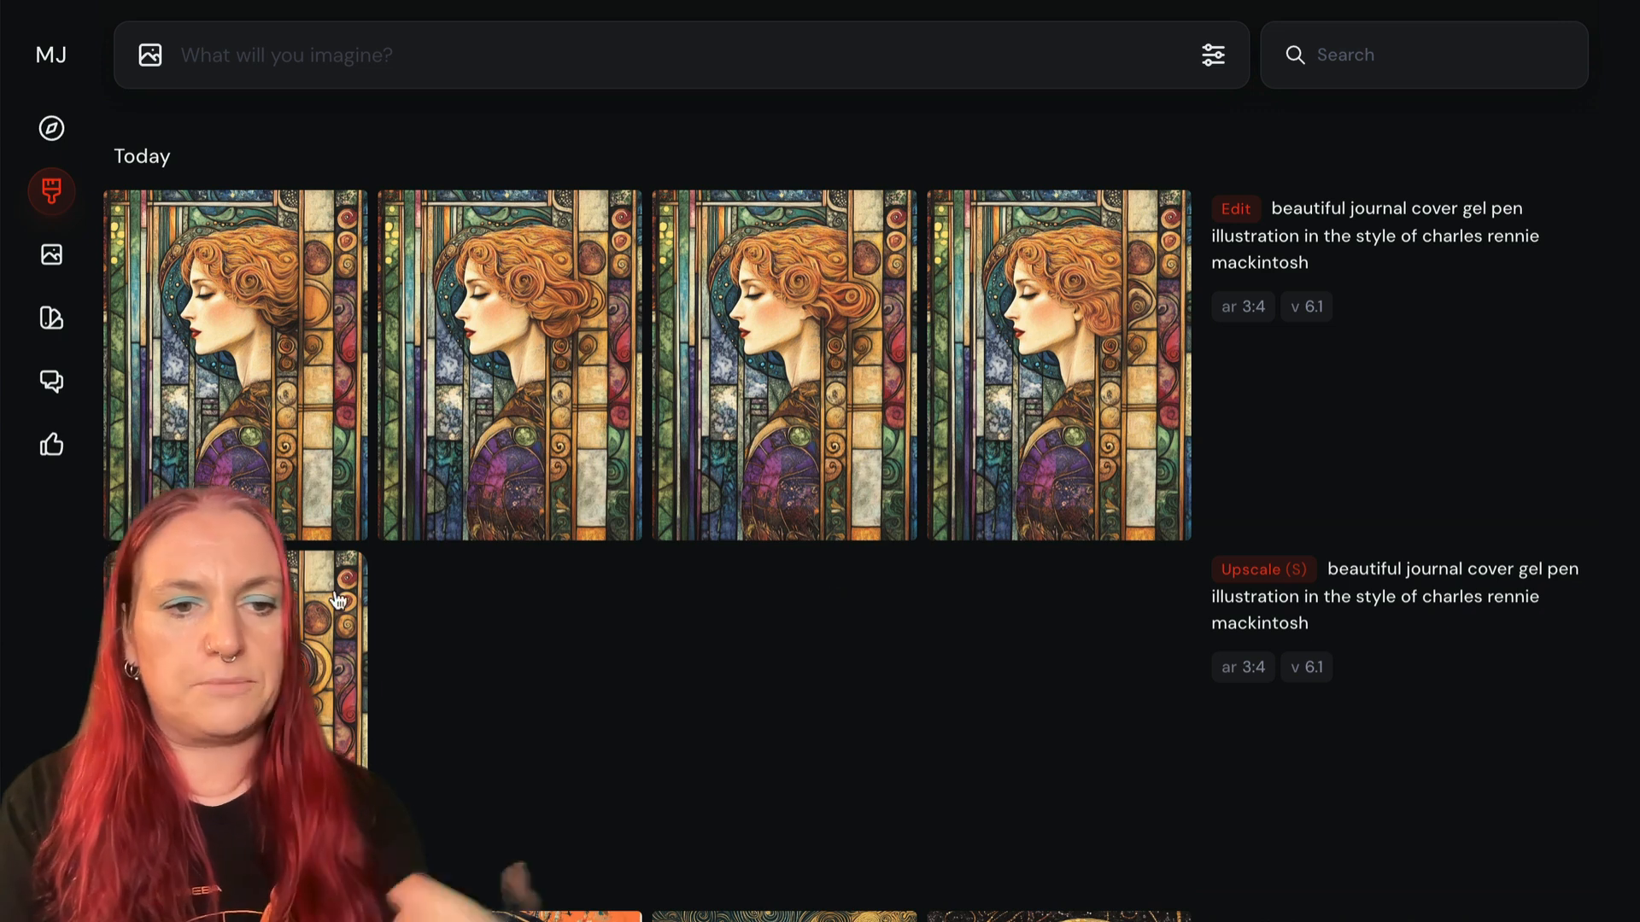
- Open the subtly upscaled Mackintosh-style image and reuse its prompt text for a new generation
click(248, 674)
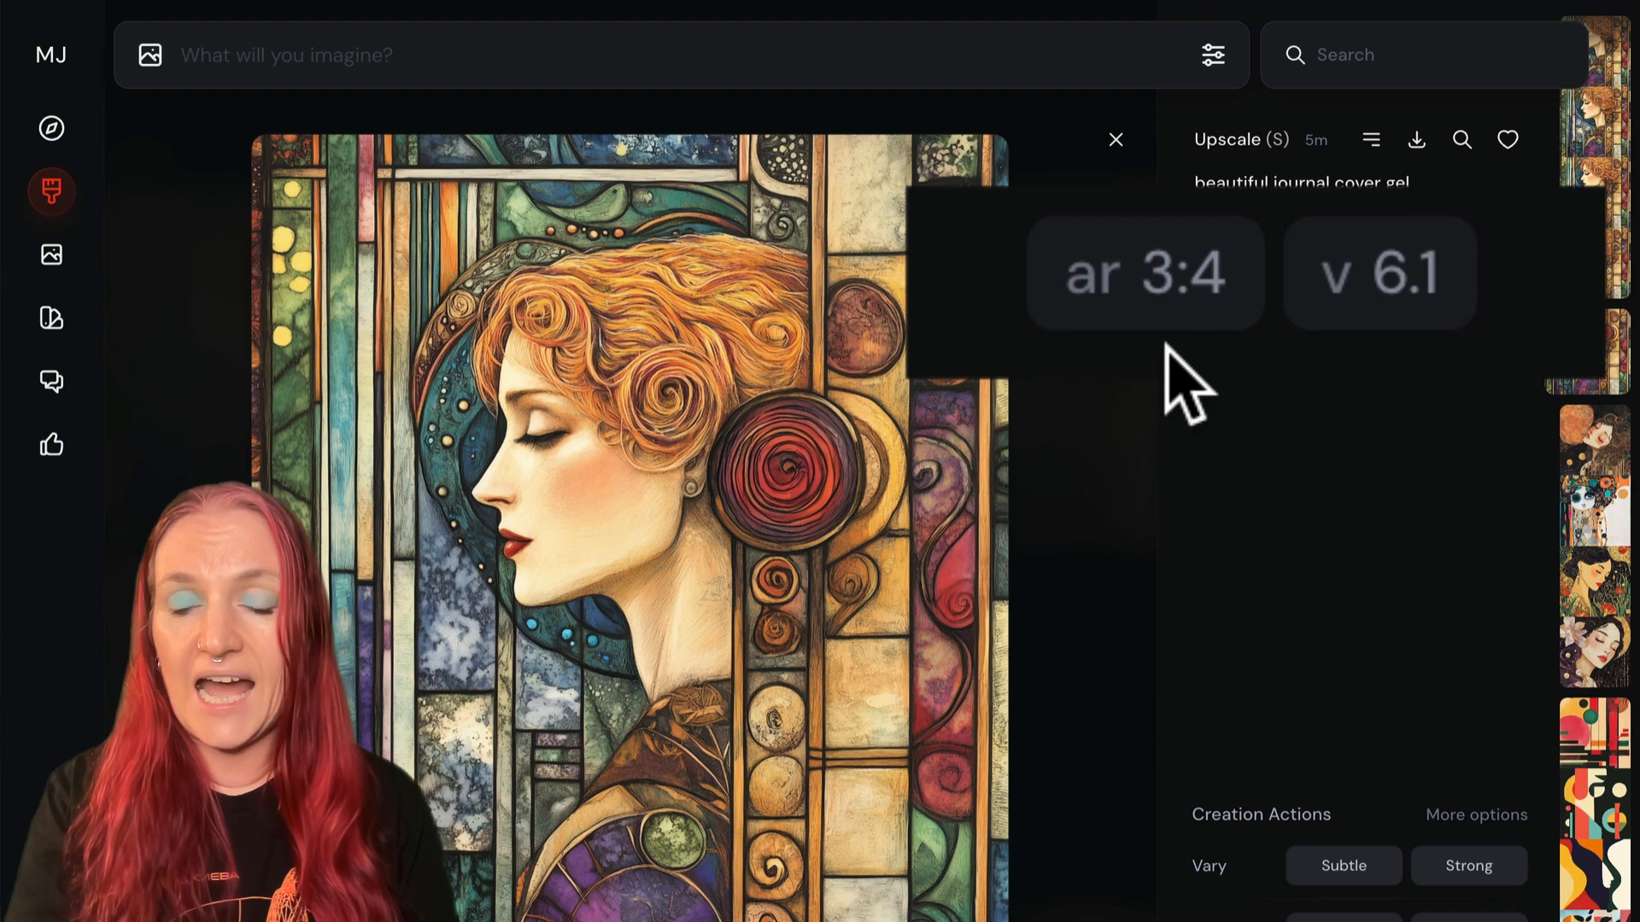
click(1307, 211)
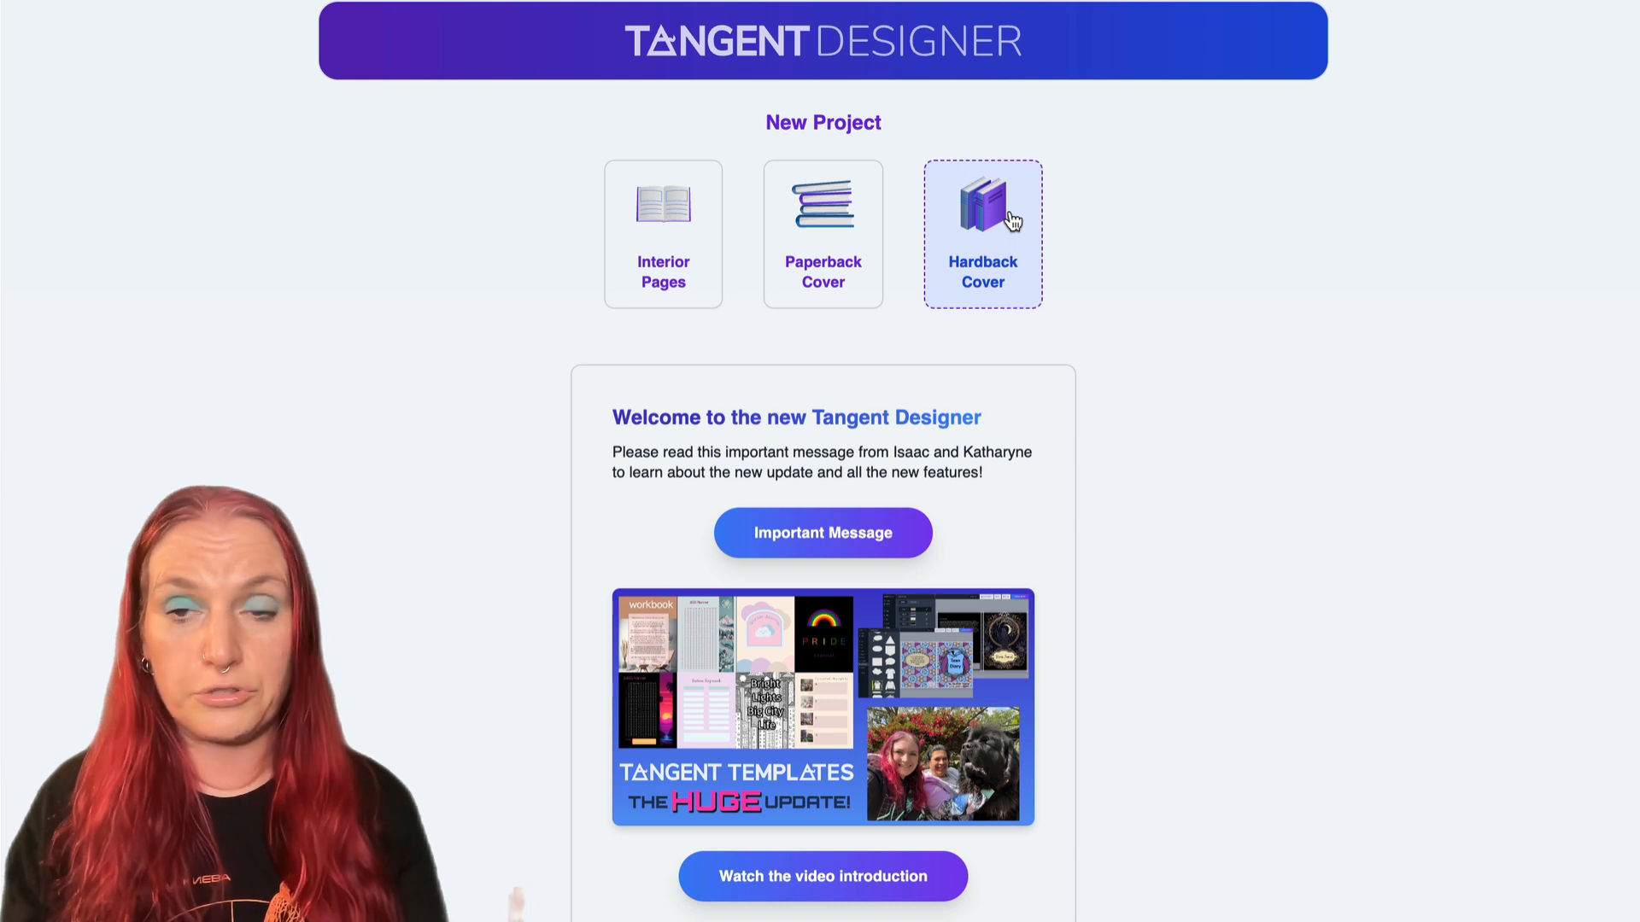
- In Tangent Designer, compare the paperback and hardback cover trim sizes, and choose 7" x 10" for a paperback cover
click(812, 247)
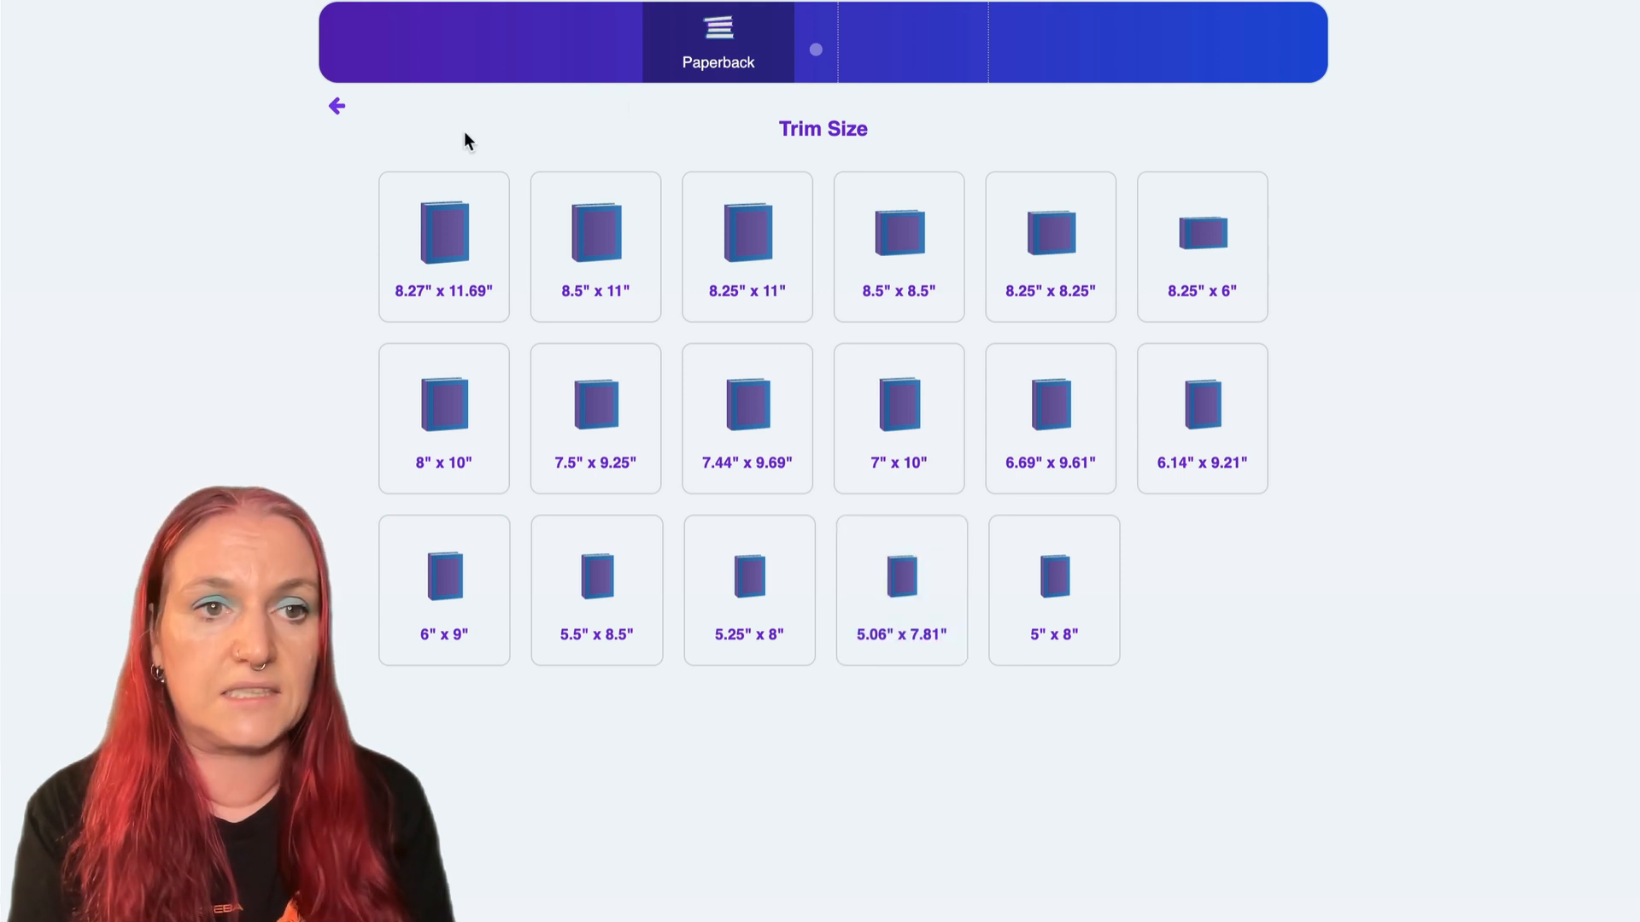
click(336, 107)
click(996, 248)
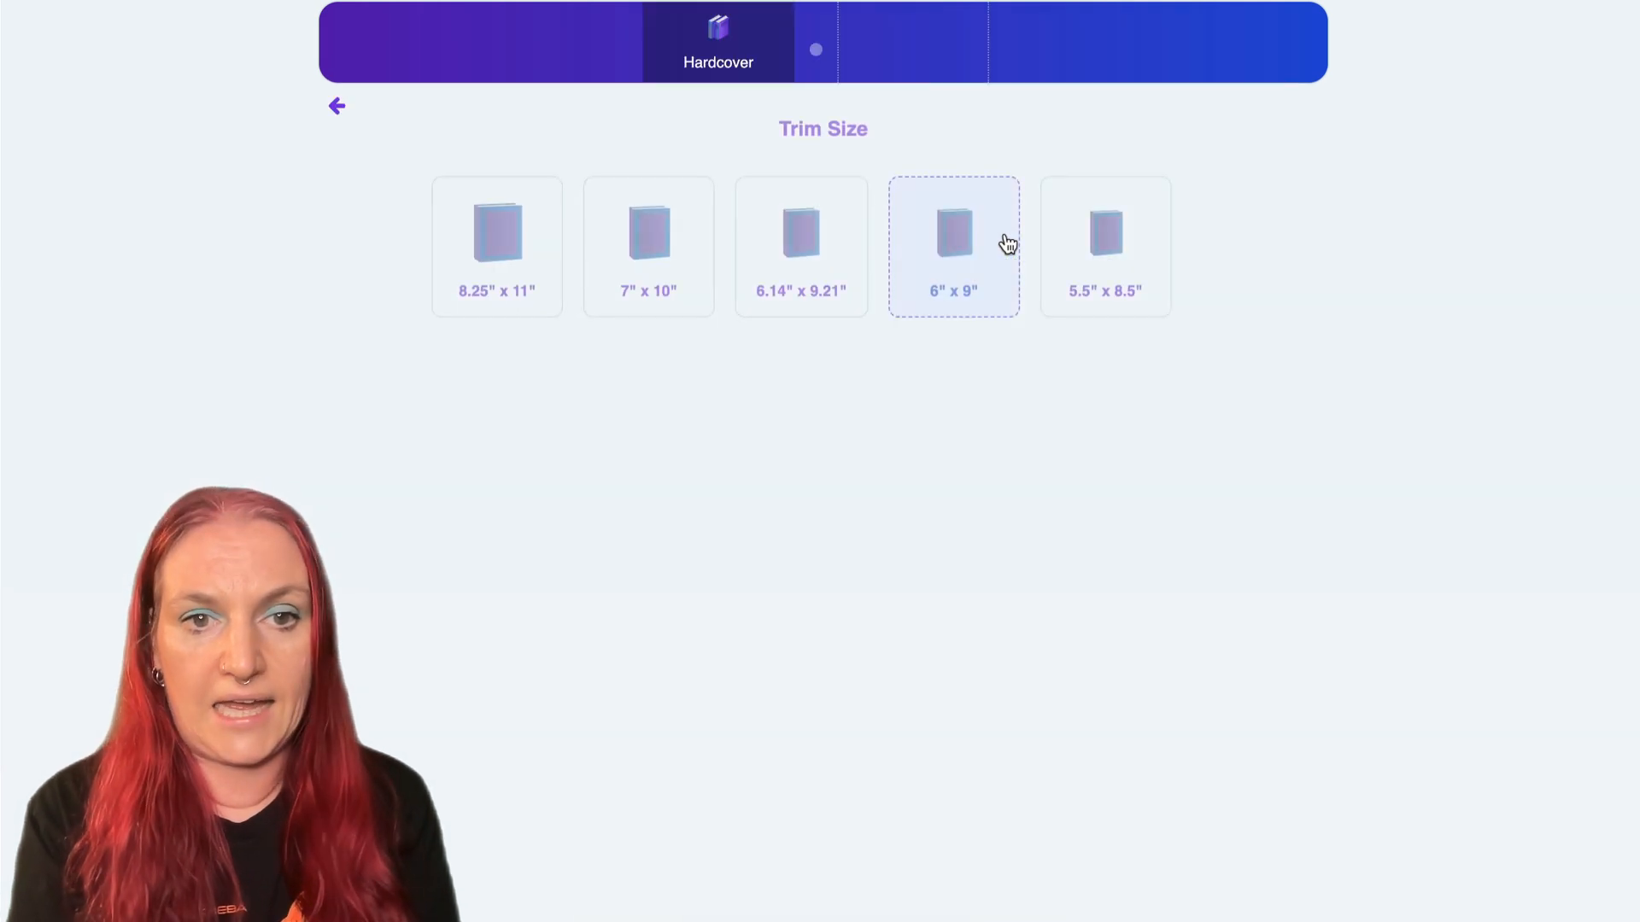
click(337, 106)
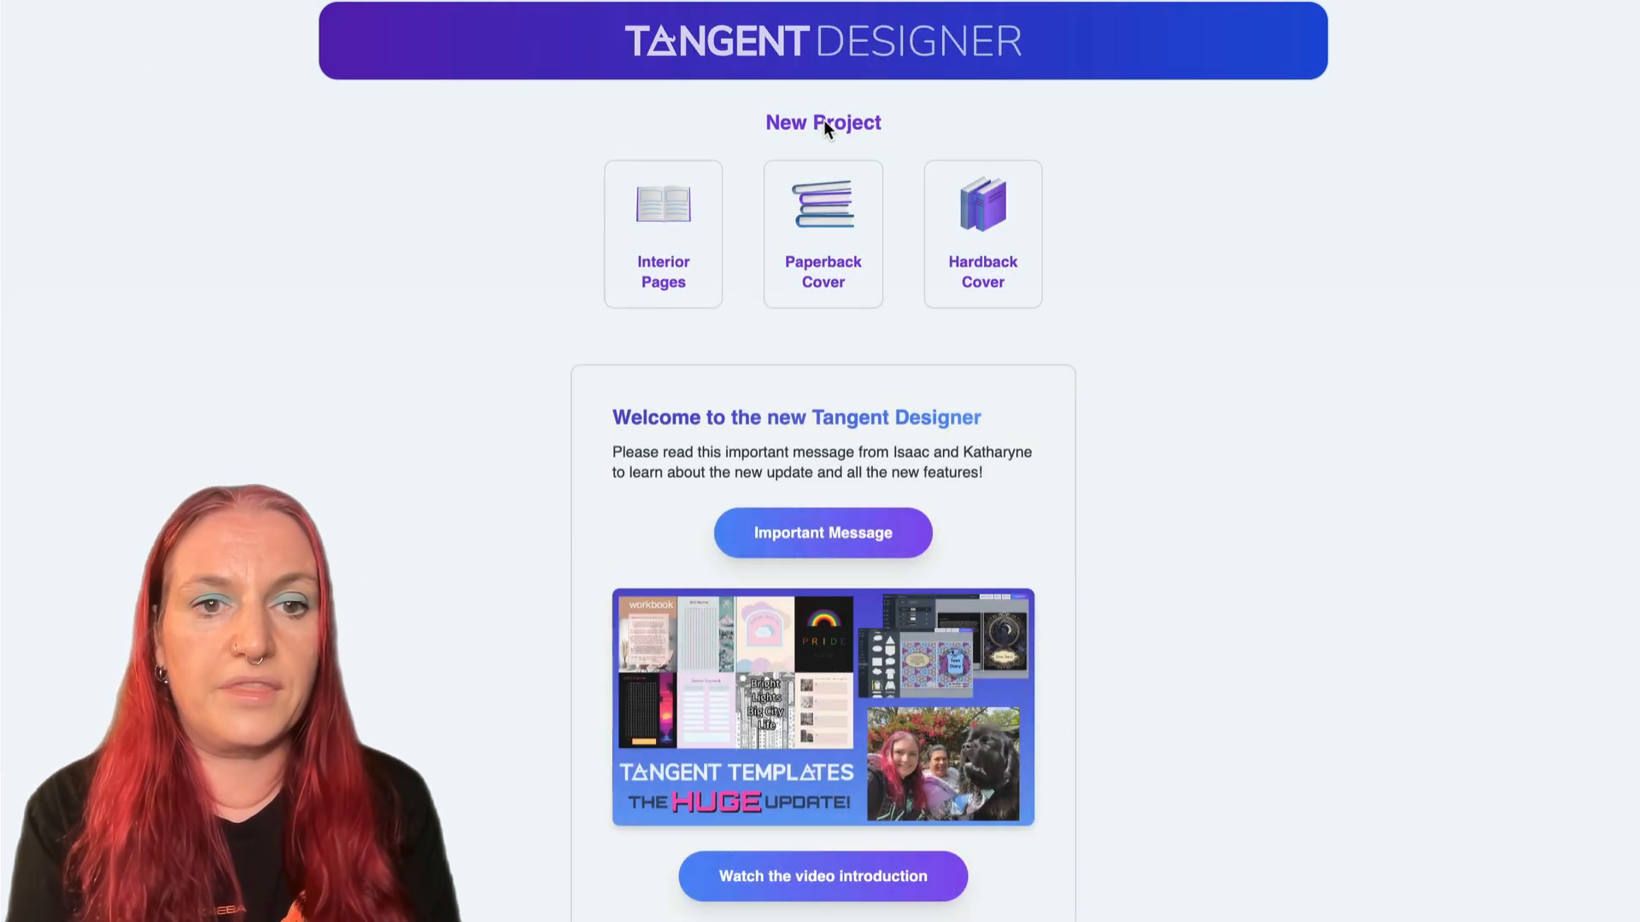
click(830, 253)
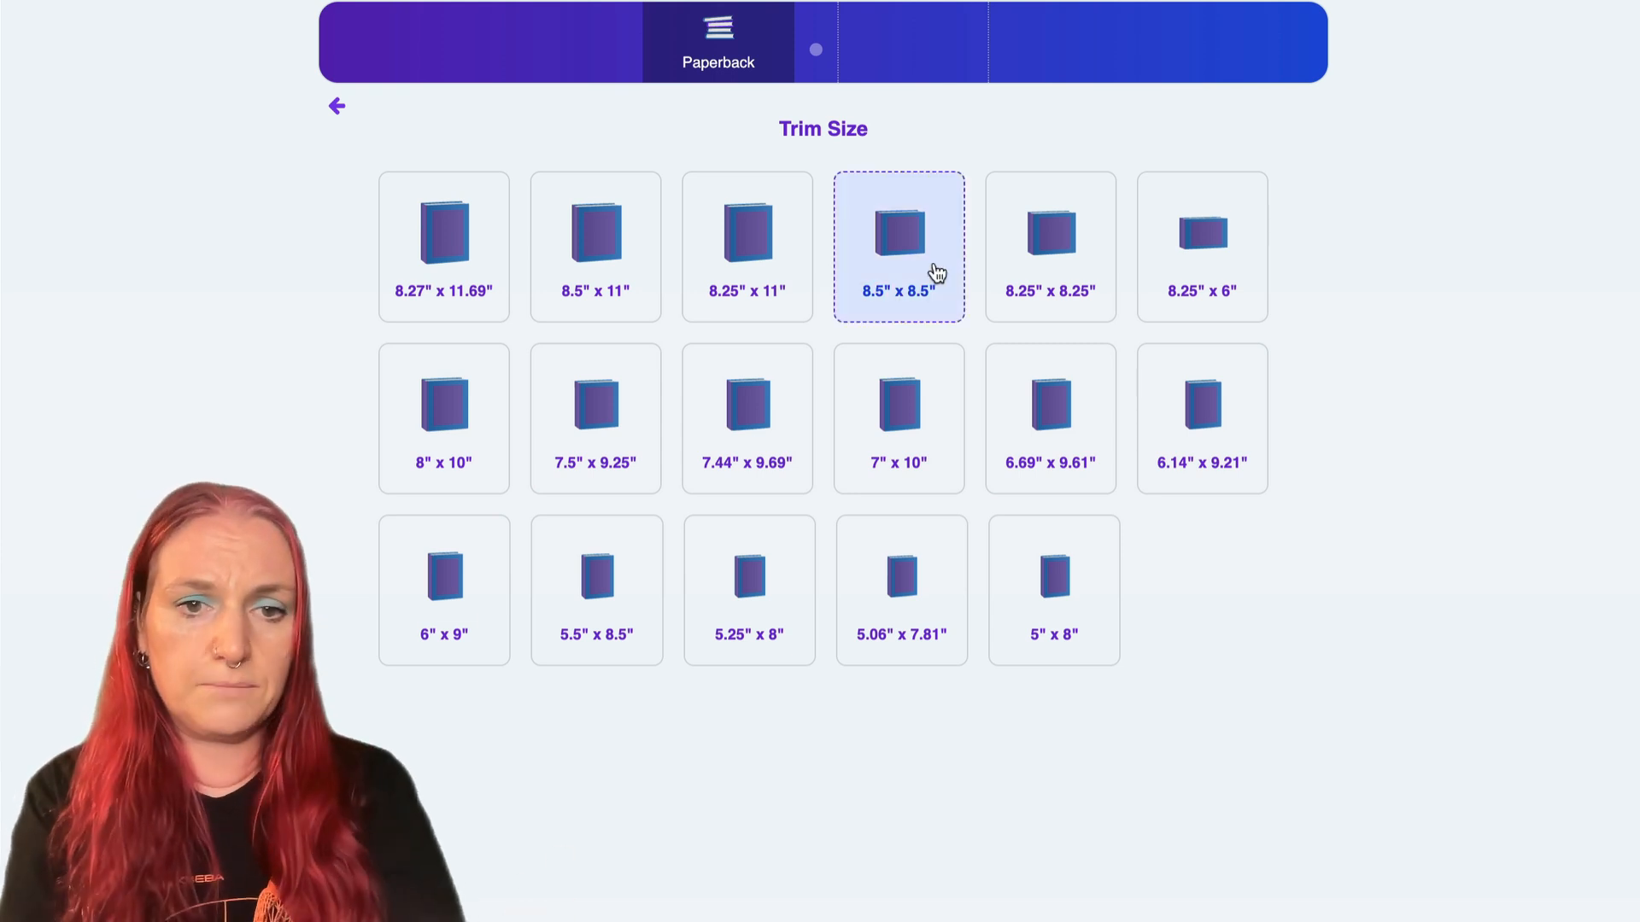
click(919, 427)
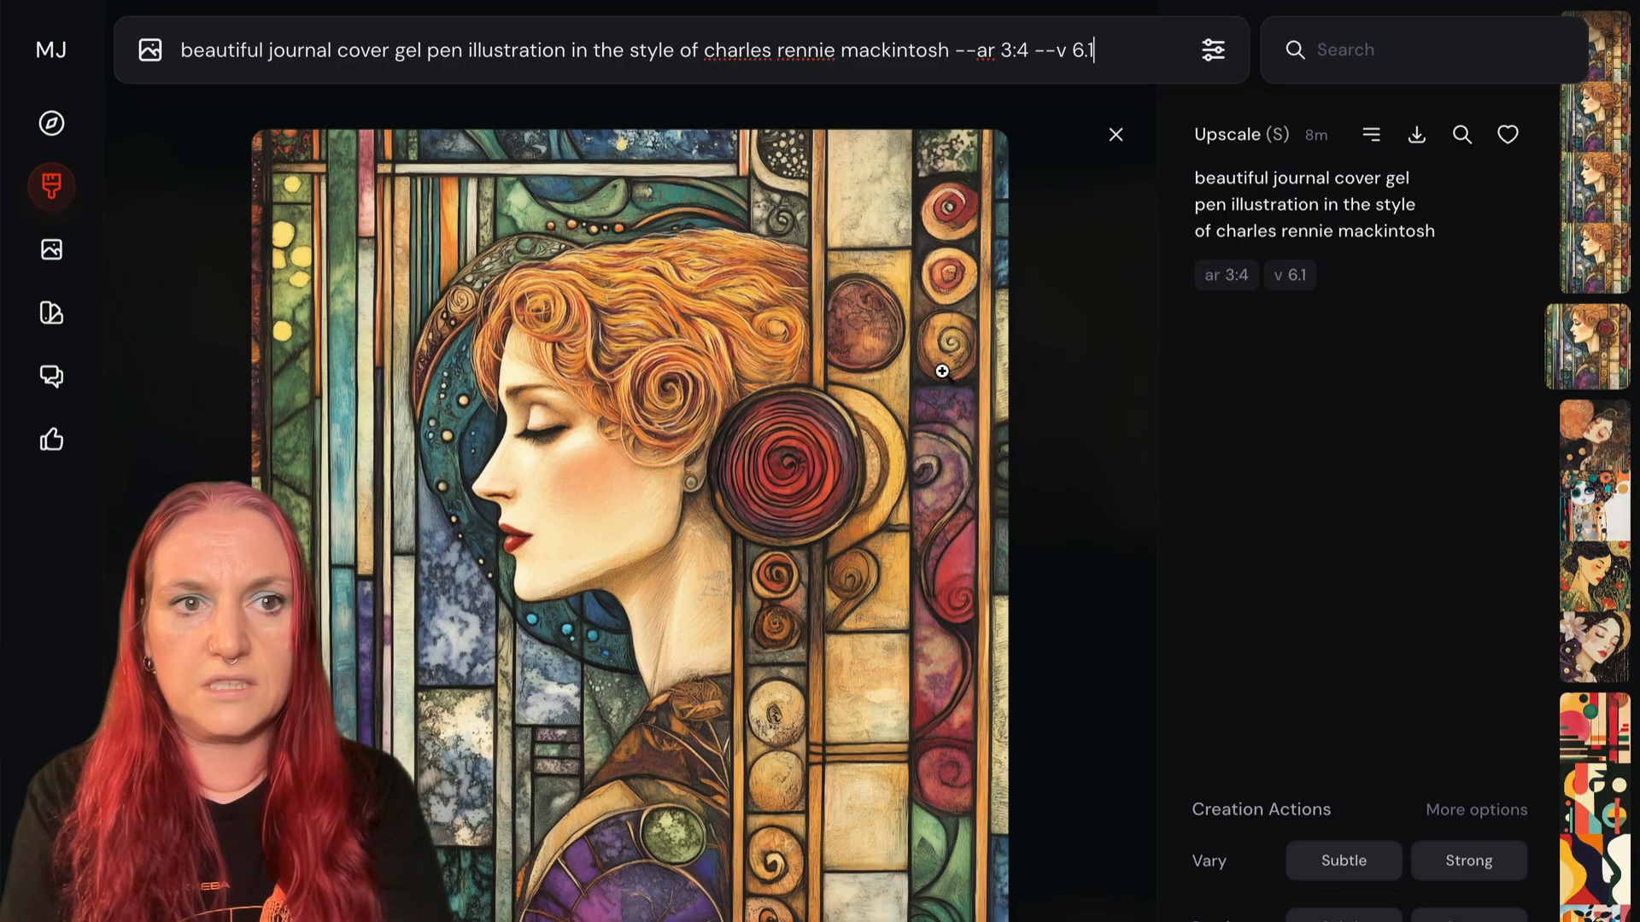
- Change the reused Mackintosh prompt's aspect ratio to 7:10, submit the new generation and return to the gallery
drag(1115, 43, 1000, 55)
text(7:)
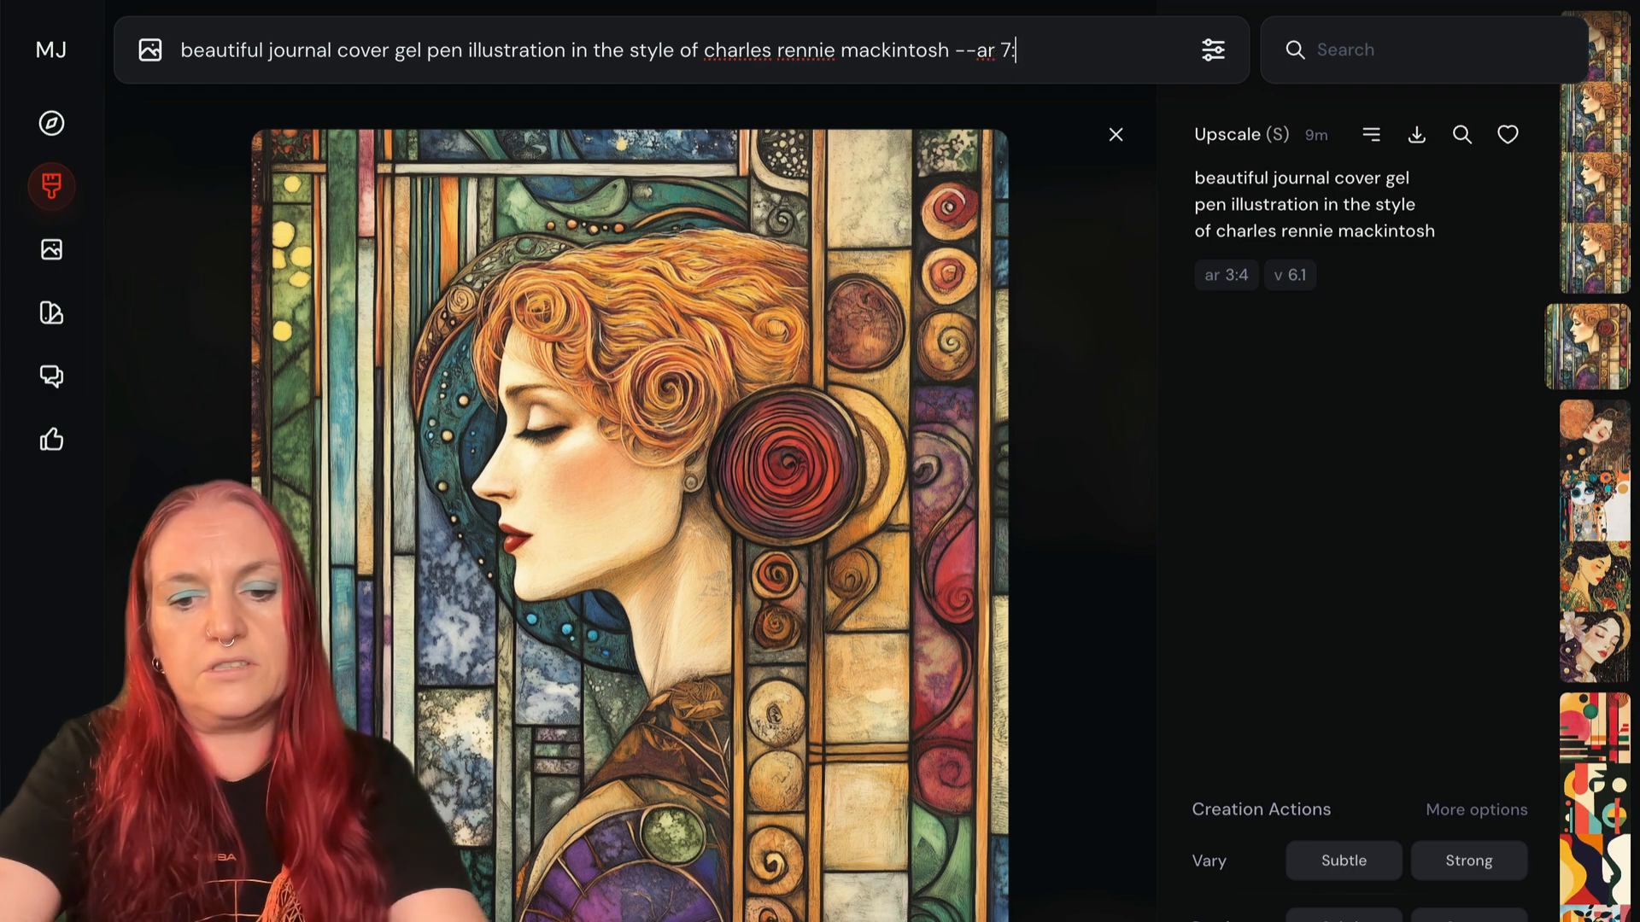
text(10)
key(Return)
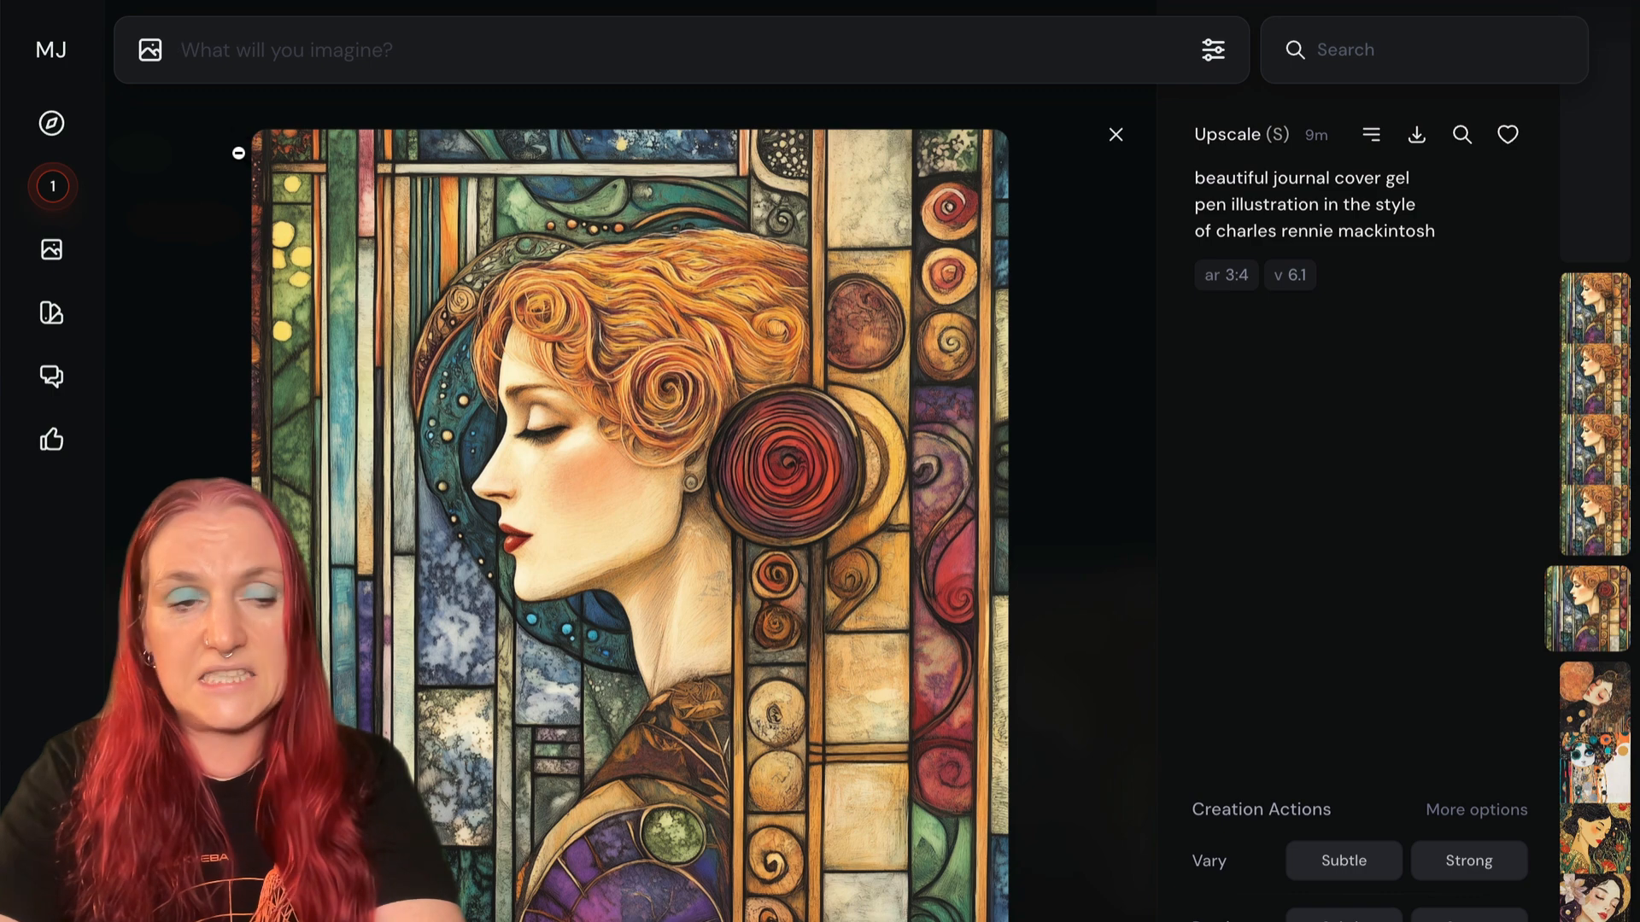
click(72, 203)
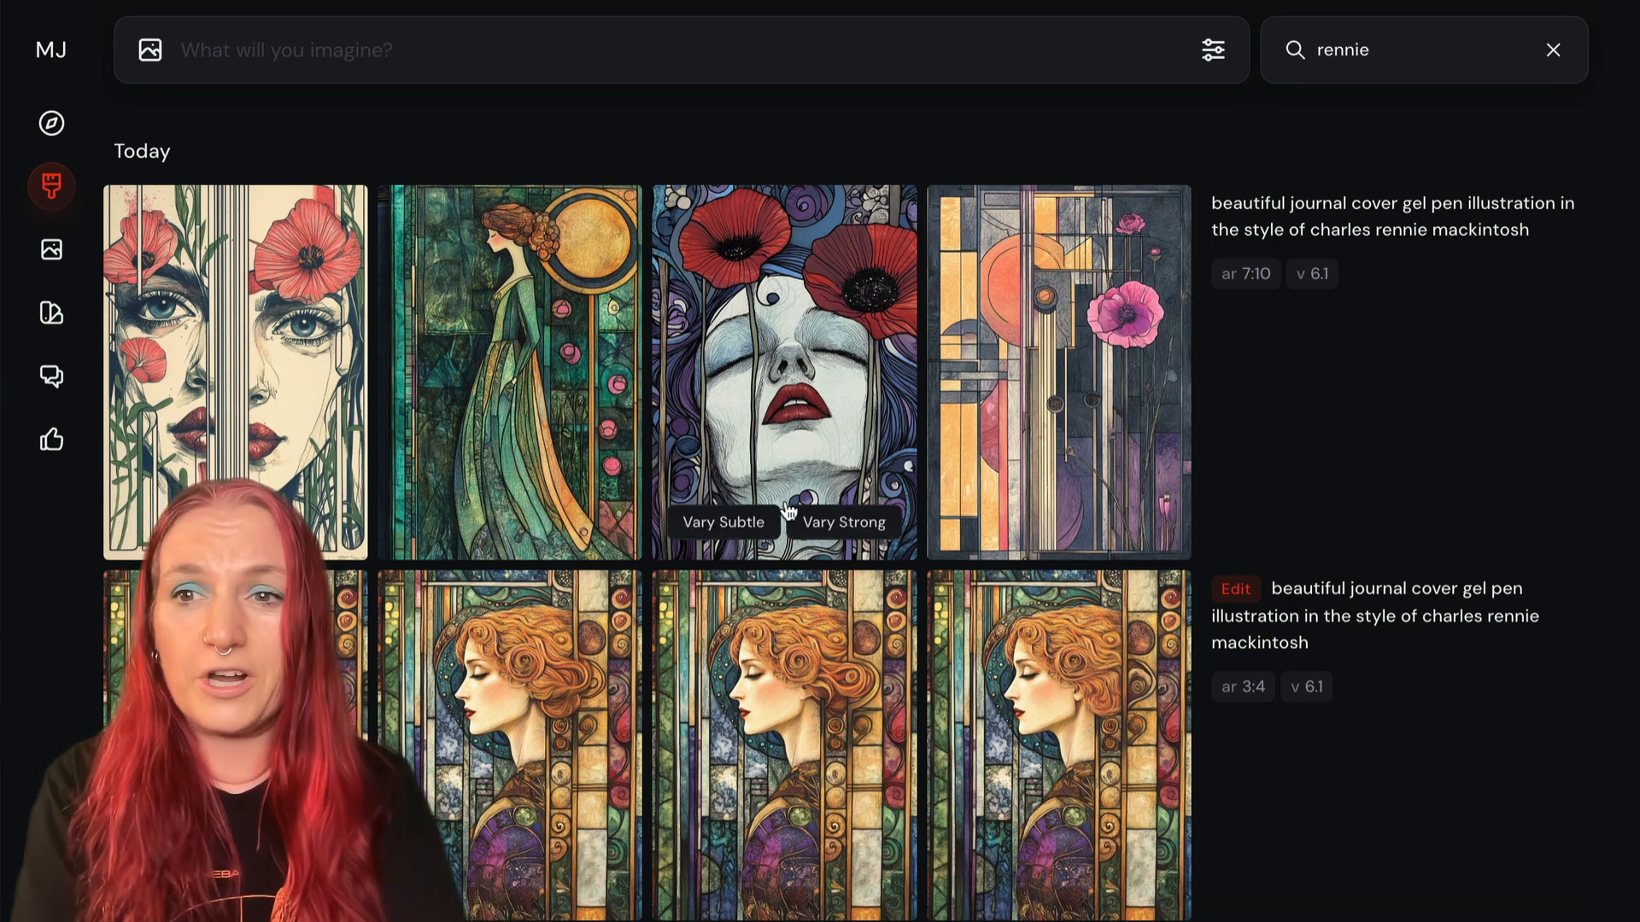
- Find and open the subtly upscaled 3:4 Mackintosh-style portrait of the woman with the red rosette
scroll(842, 499, down, 3)
scroll(844, 495, down, 2)
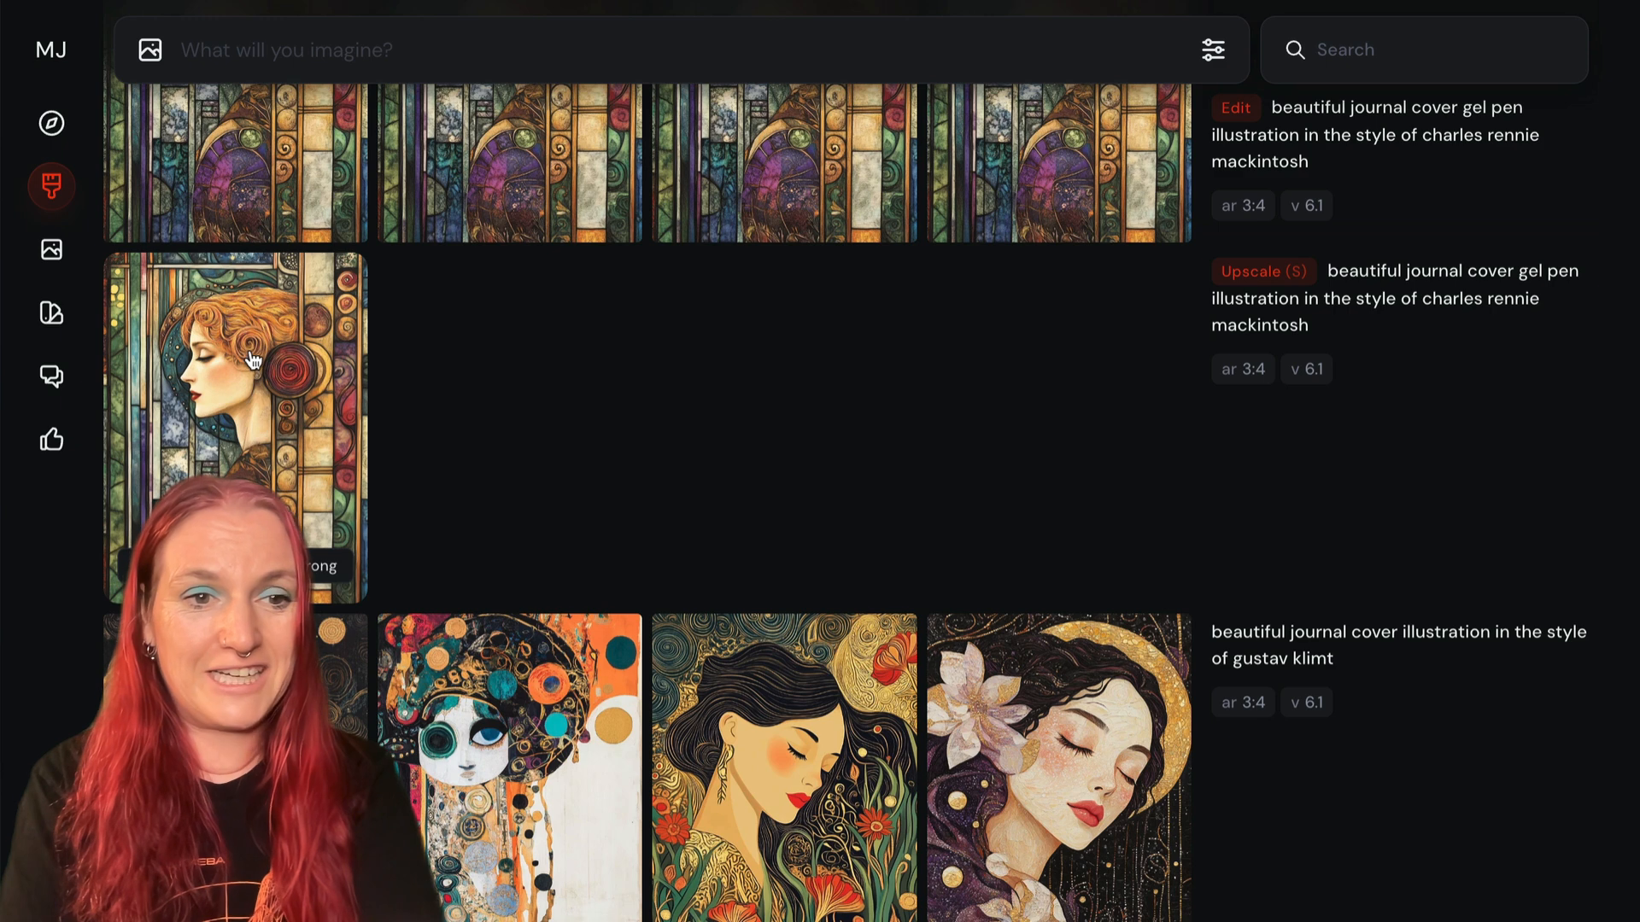
click(250, 394)
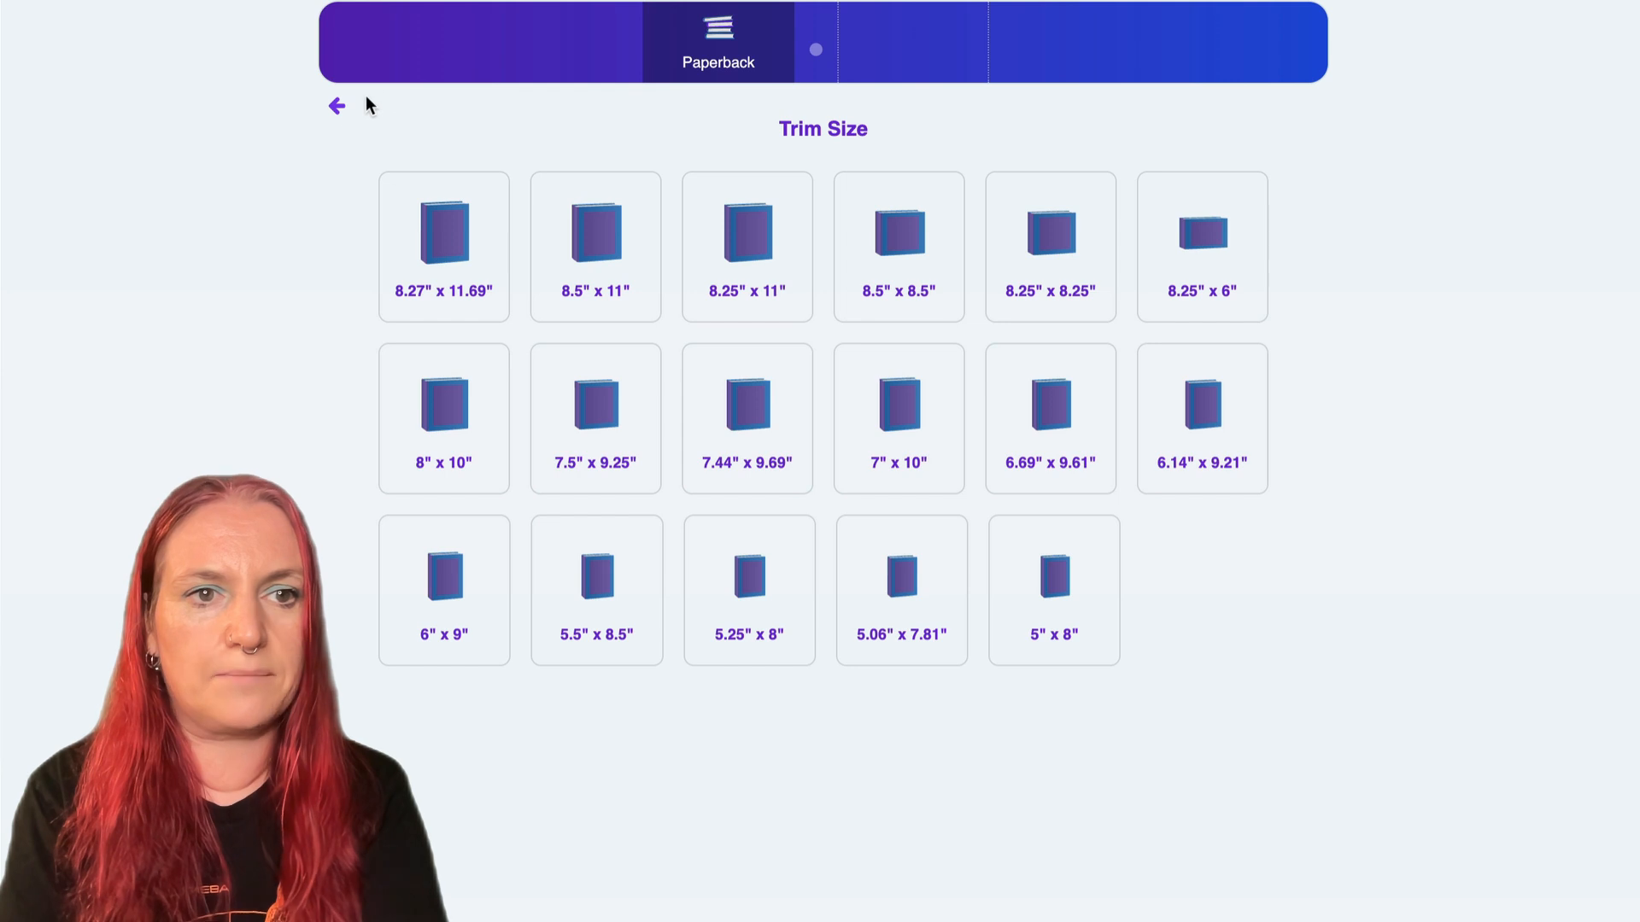
- In Tangent Designer, create a 7" x 10" paperback cover project with 200 pages and White paper
click(338, 106)
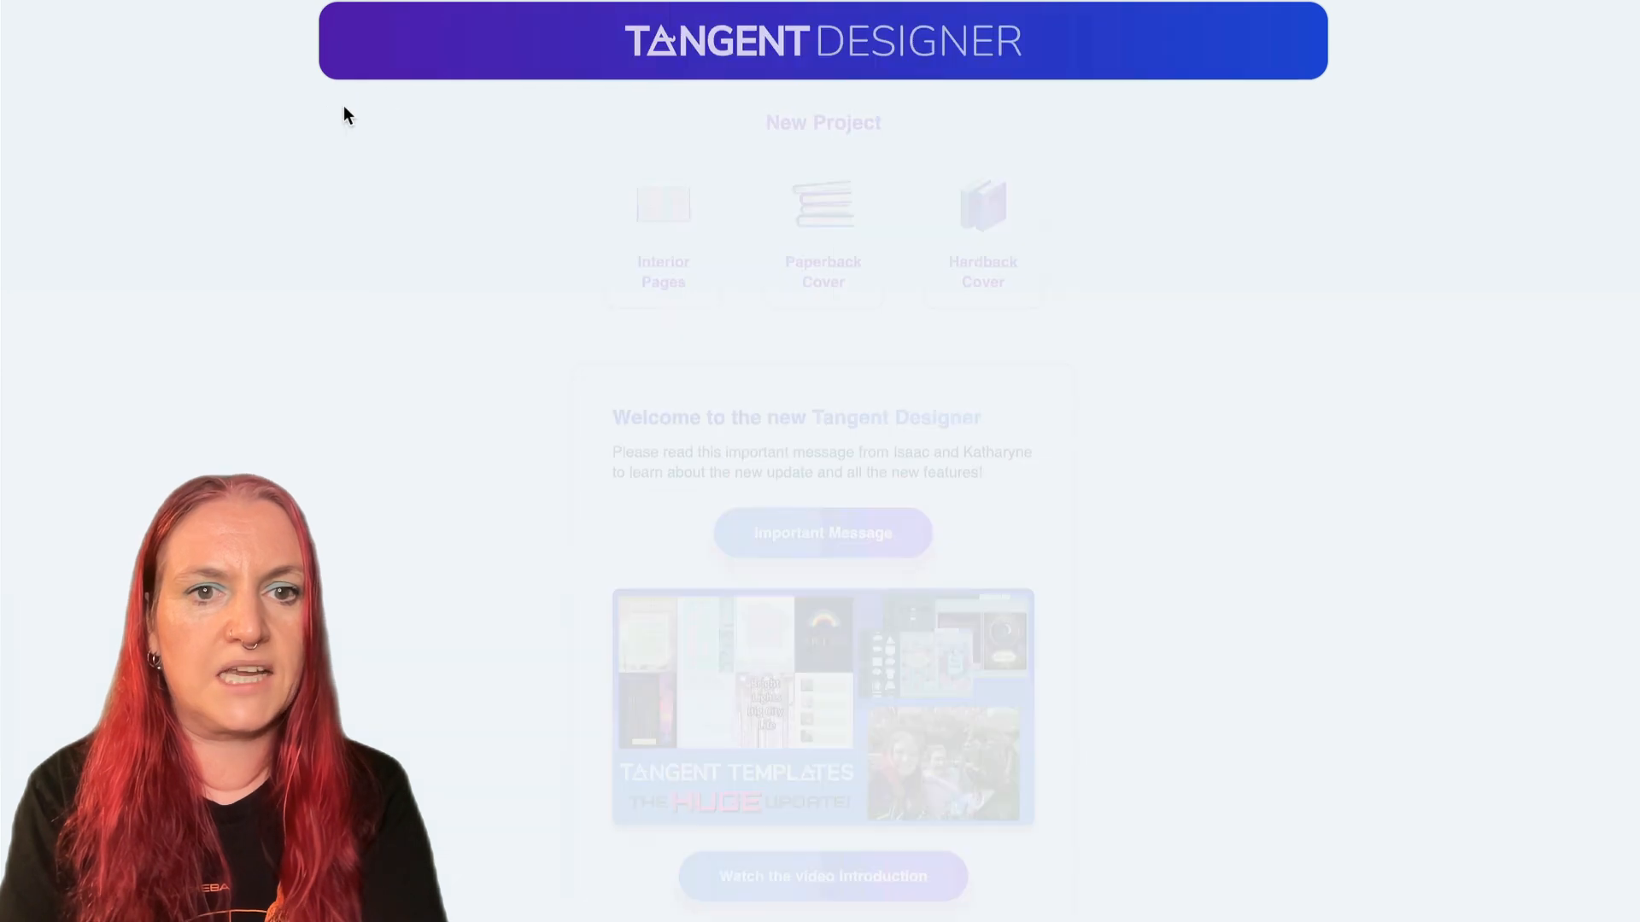
click(850, 222)
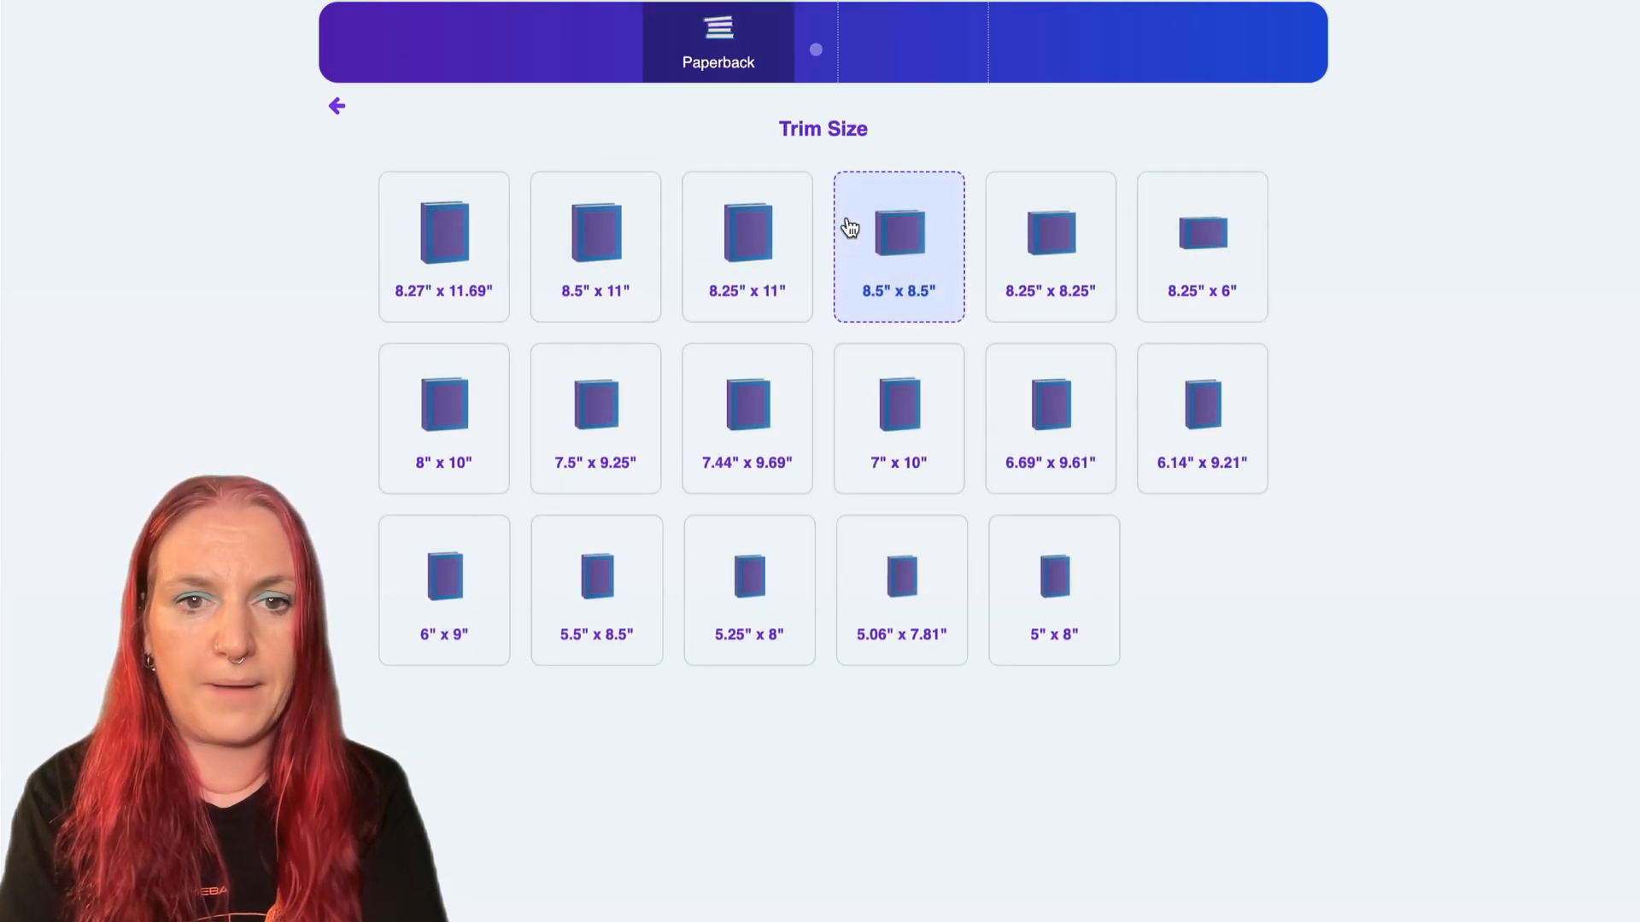
click(861, 405)
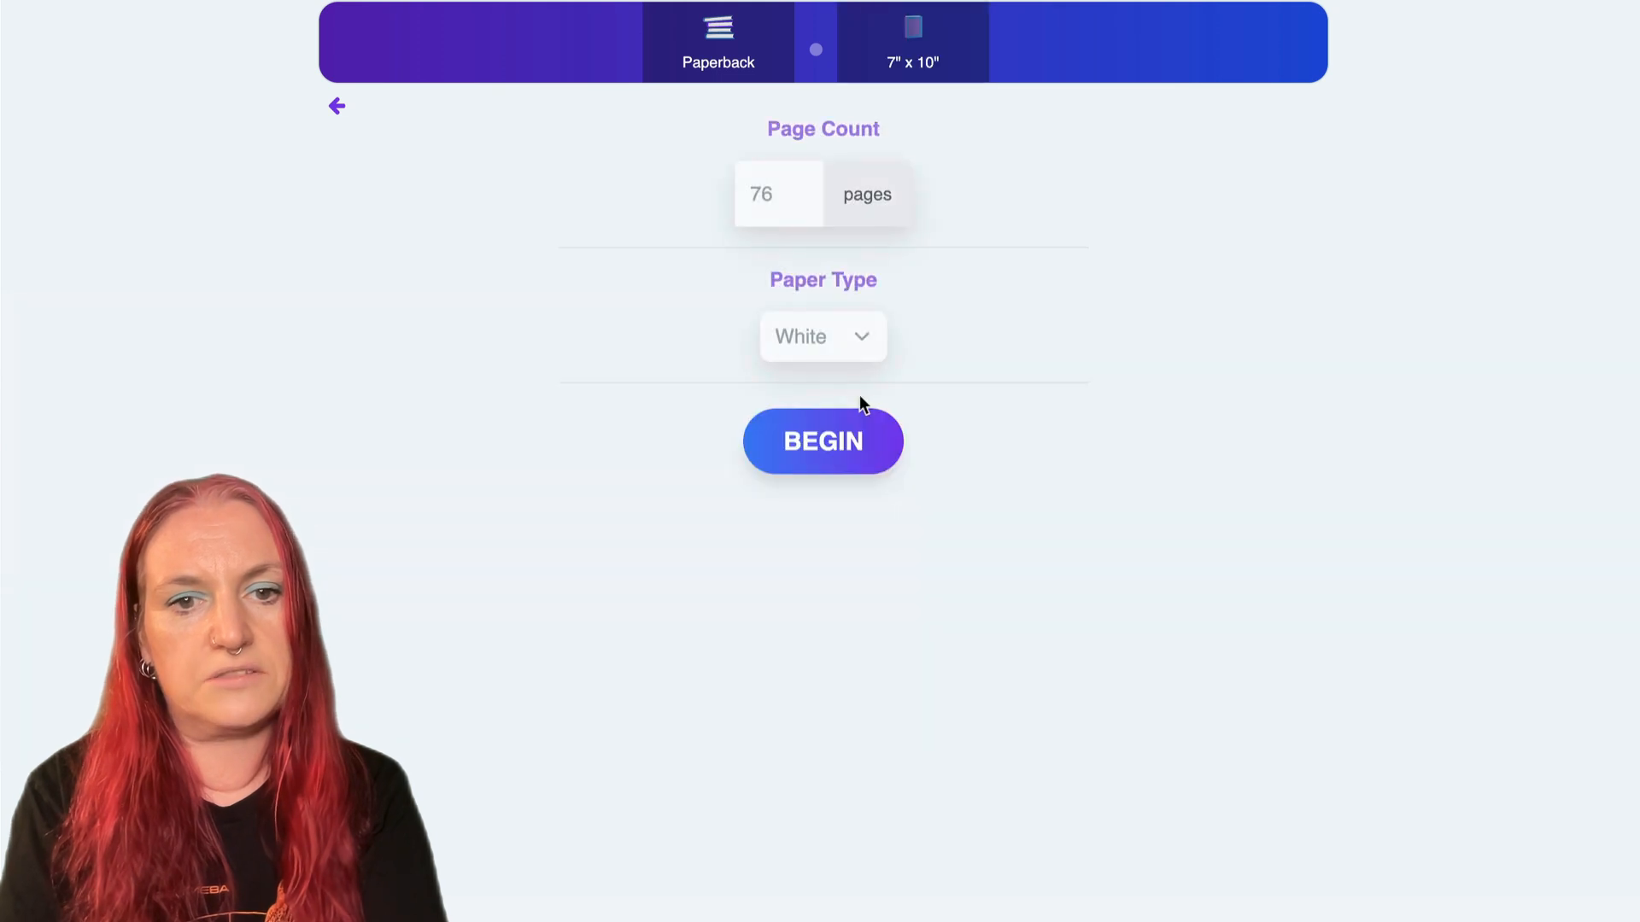
drag(779, 195, 714, 160)
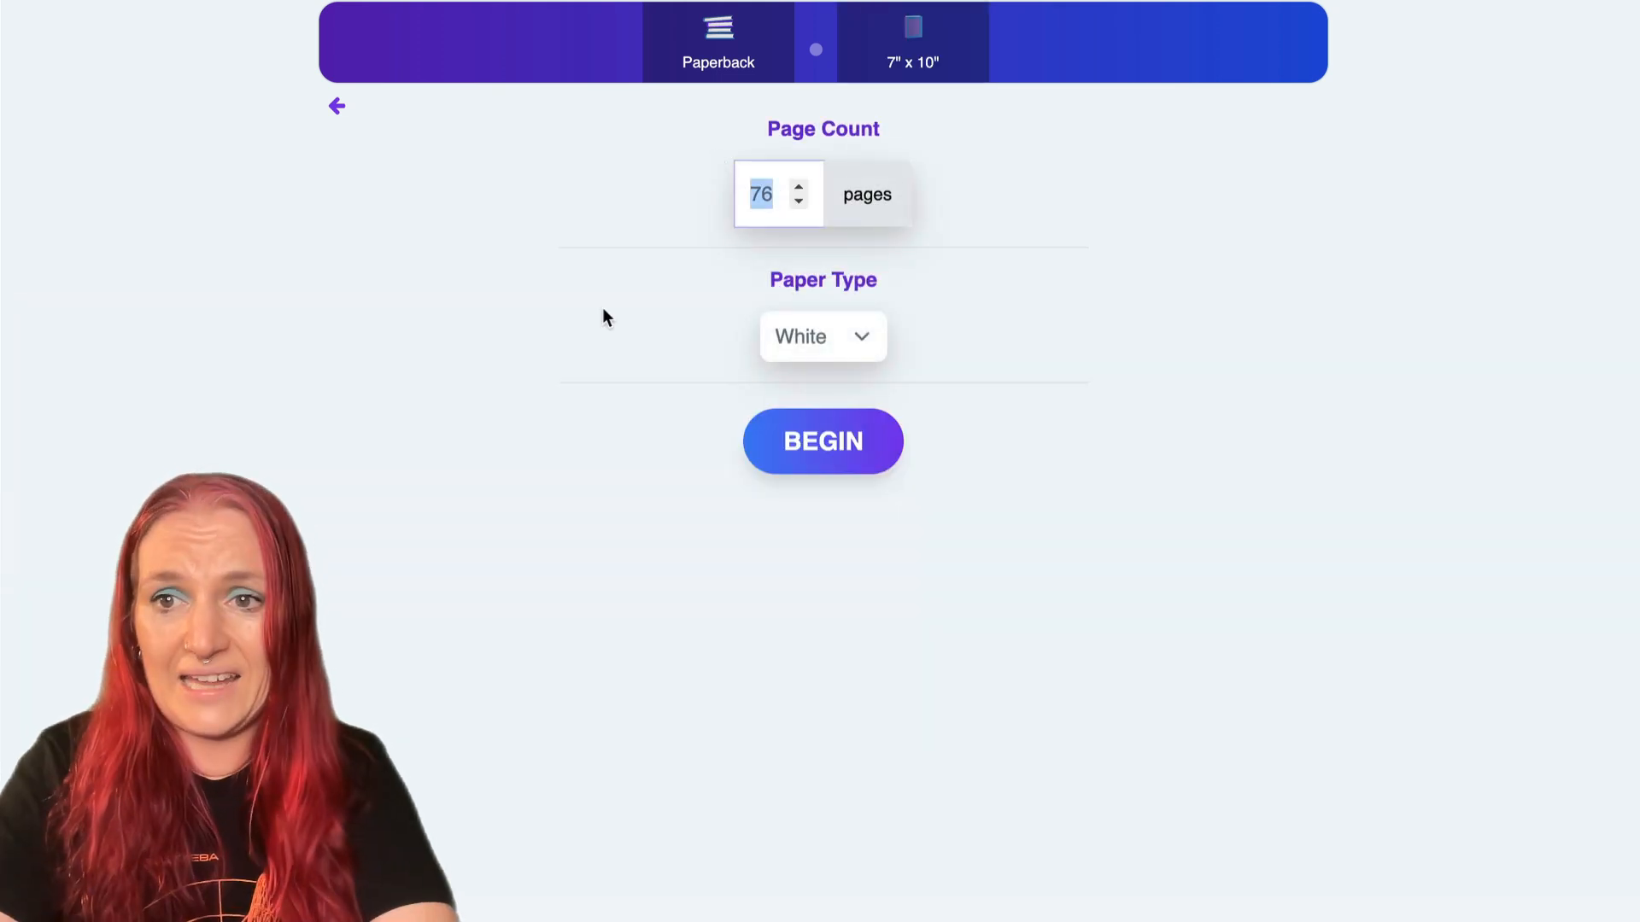
text(200)
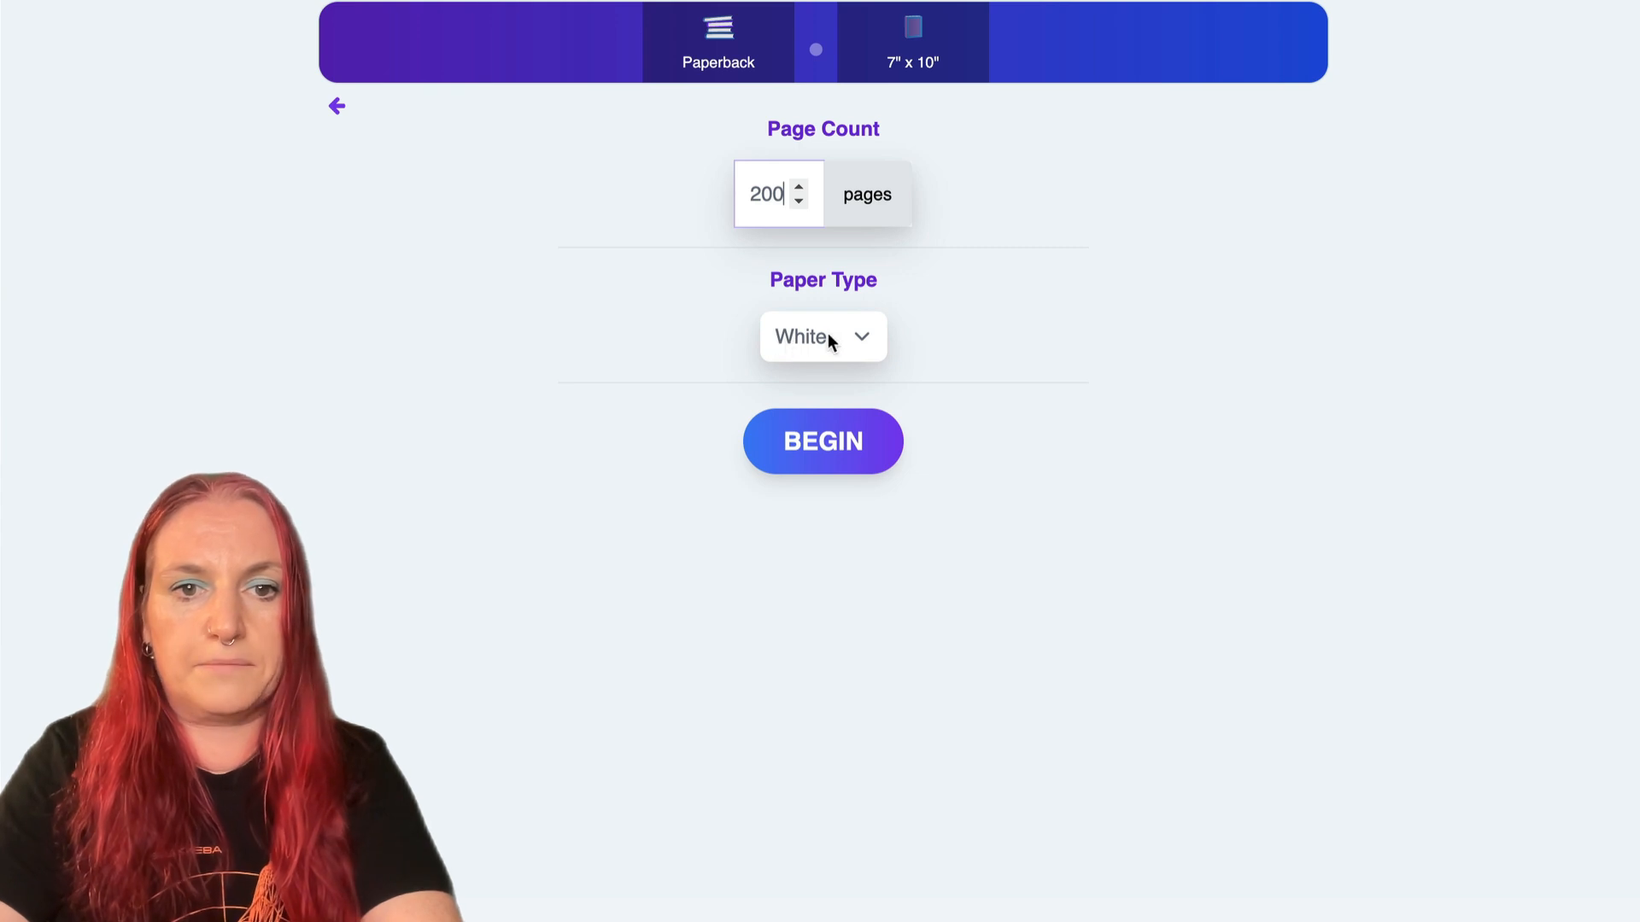
click(879, 322)
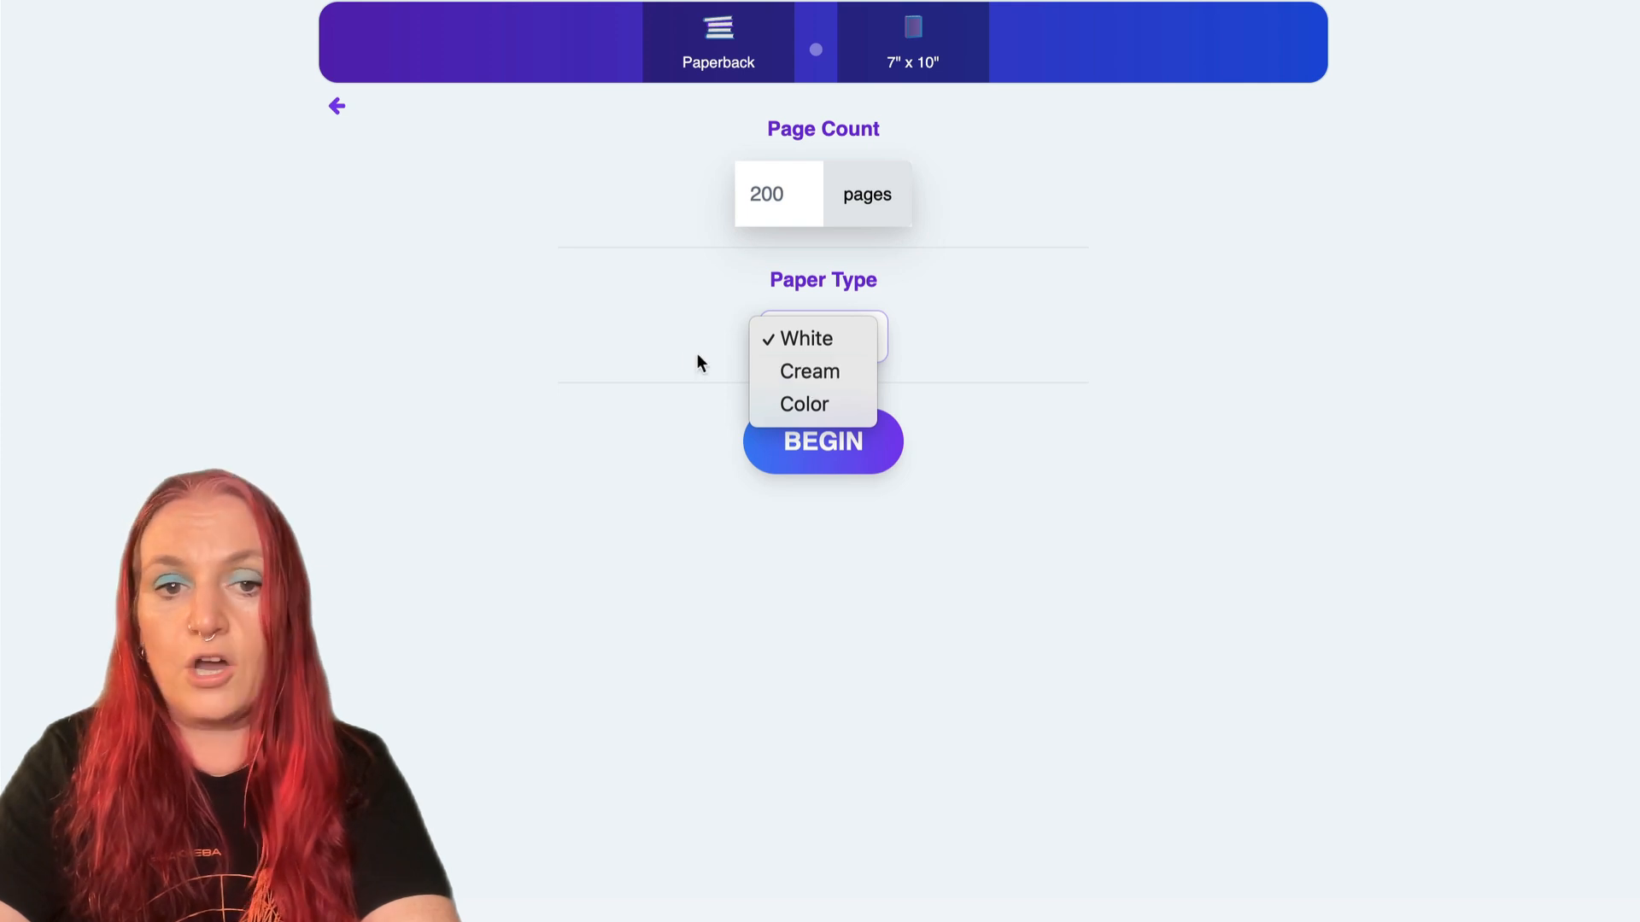
click(635, 350)
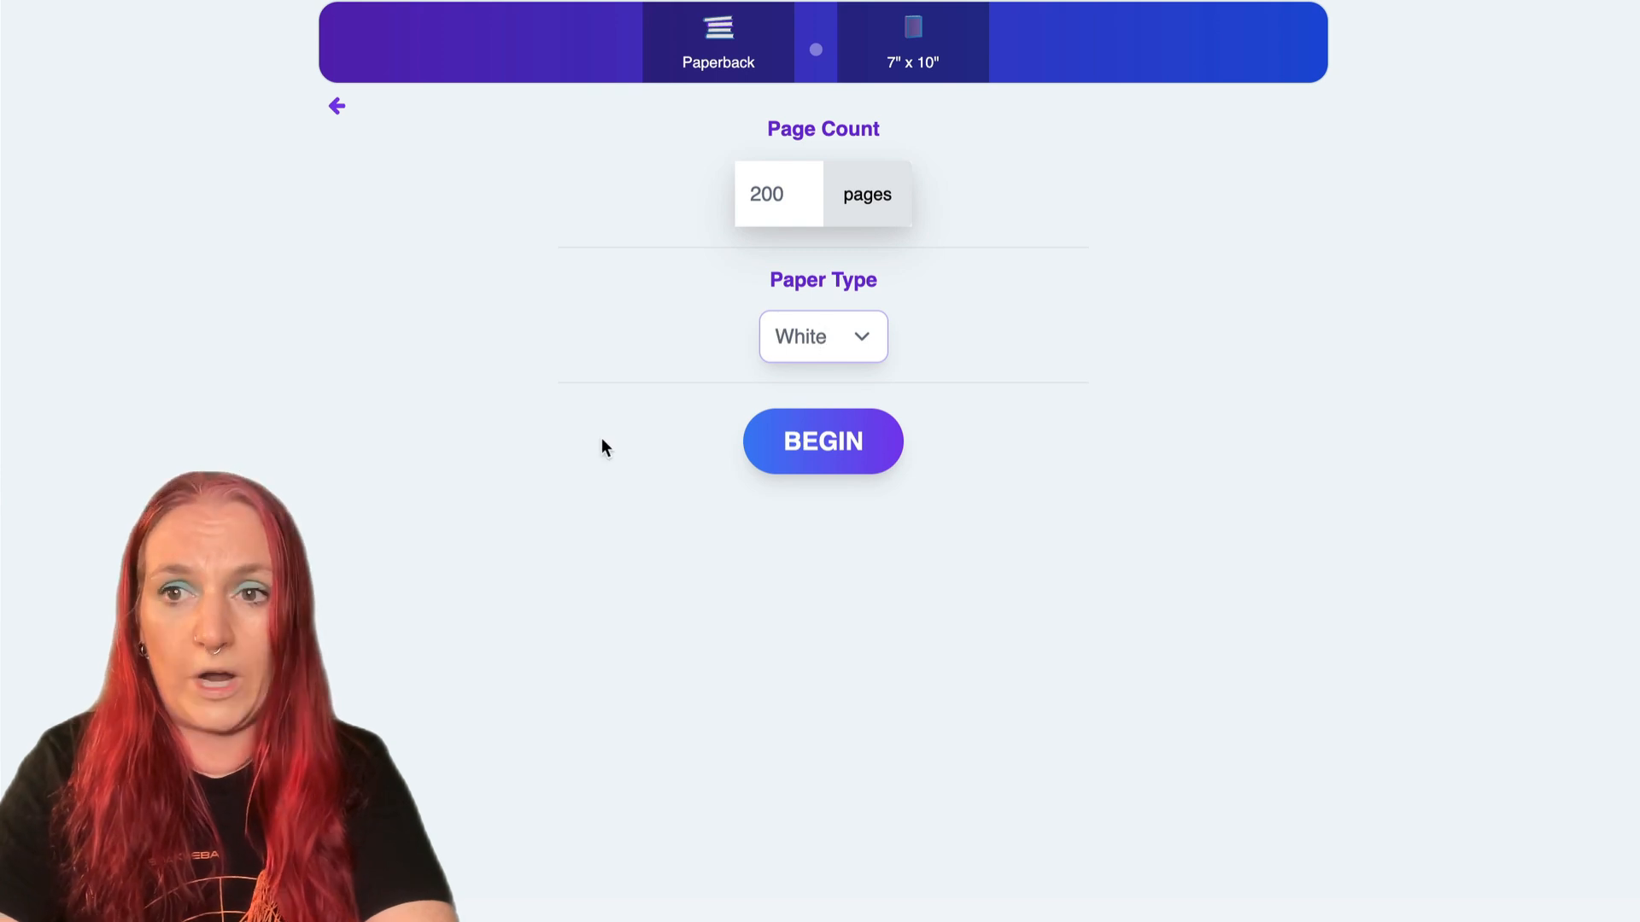
click(858, 457)
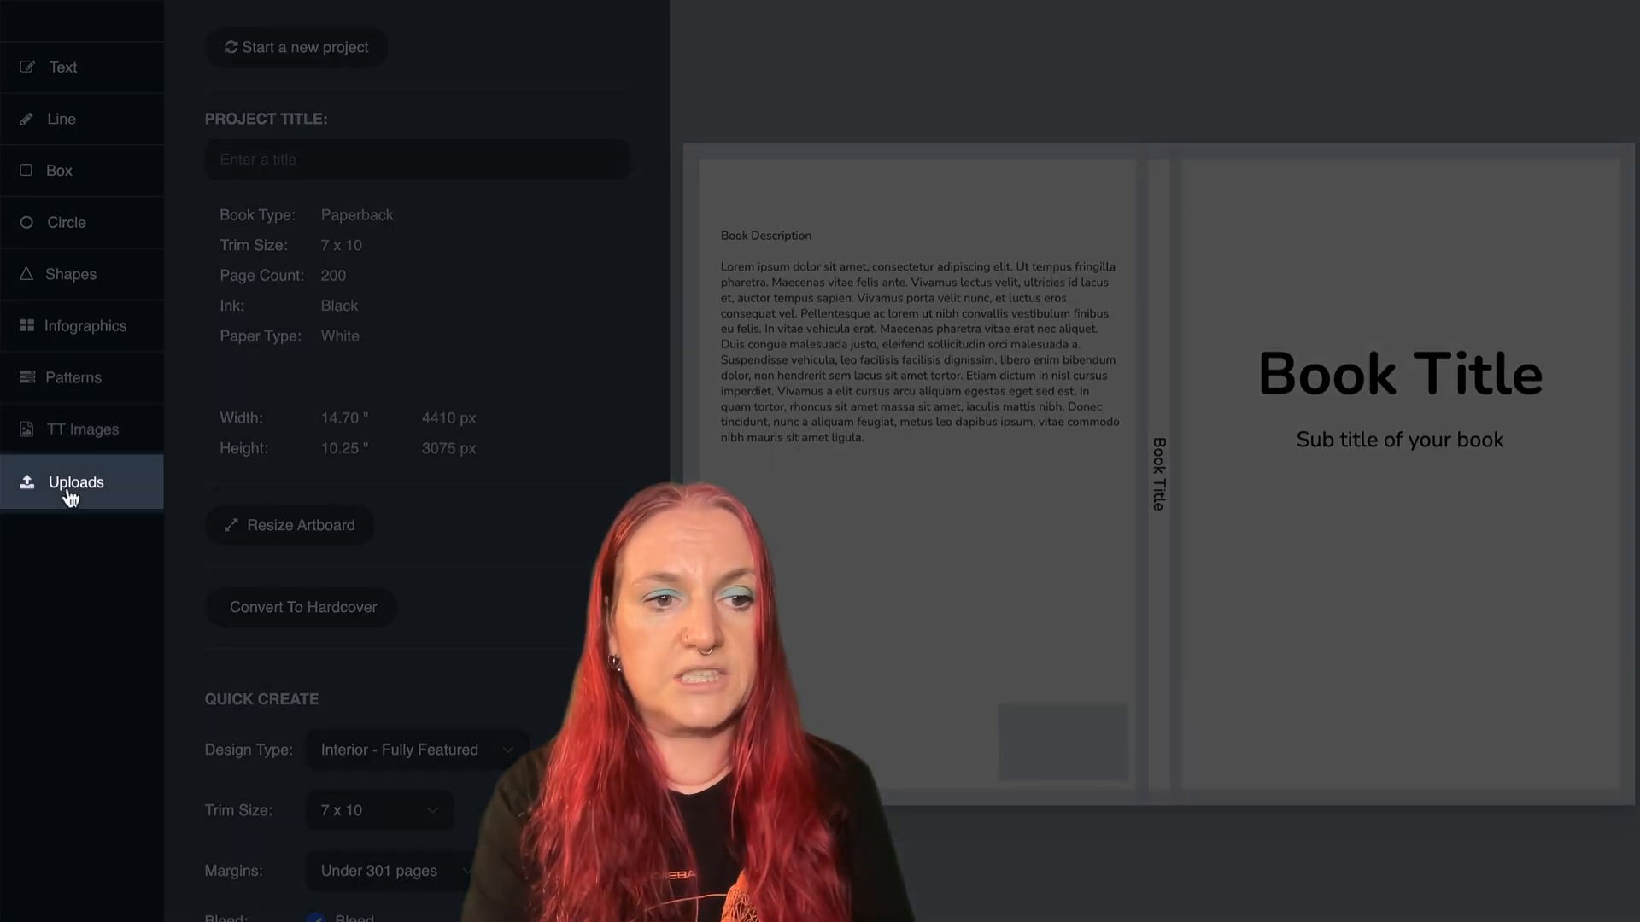
- Upload the most recent journal cover gel pen illustration PNG from the Downloads folder
click(70, 491)
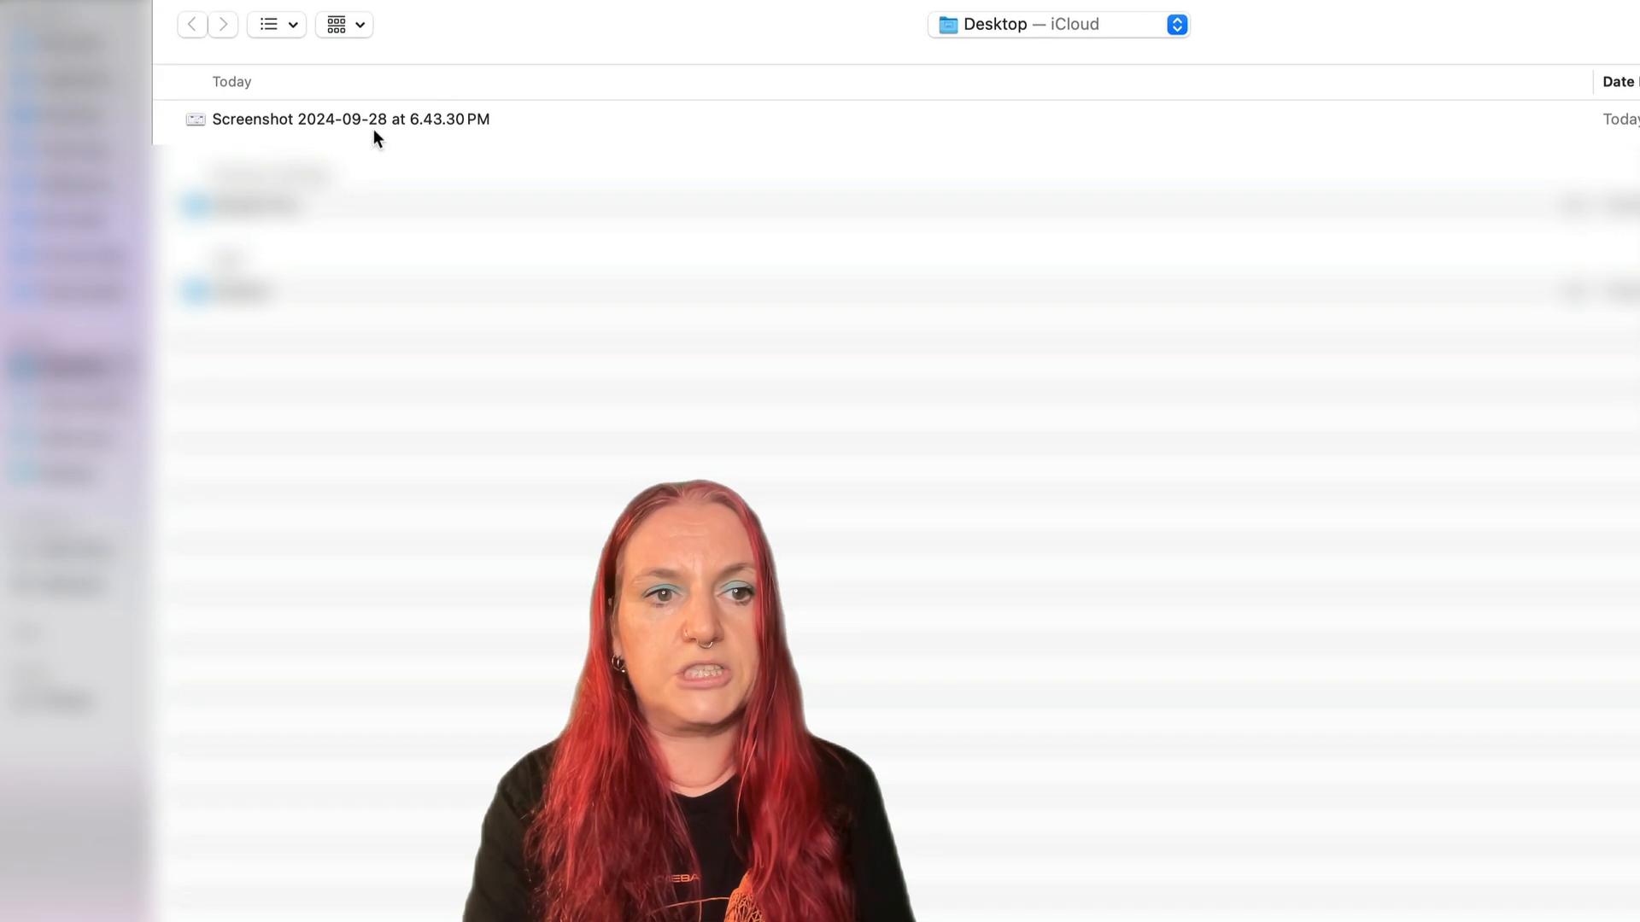
click(86, 293)
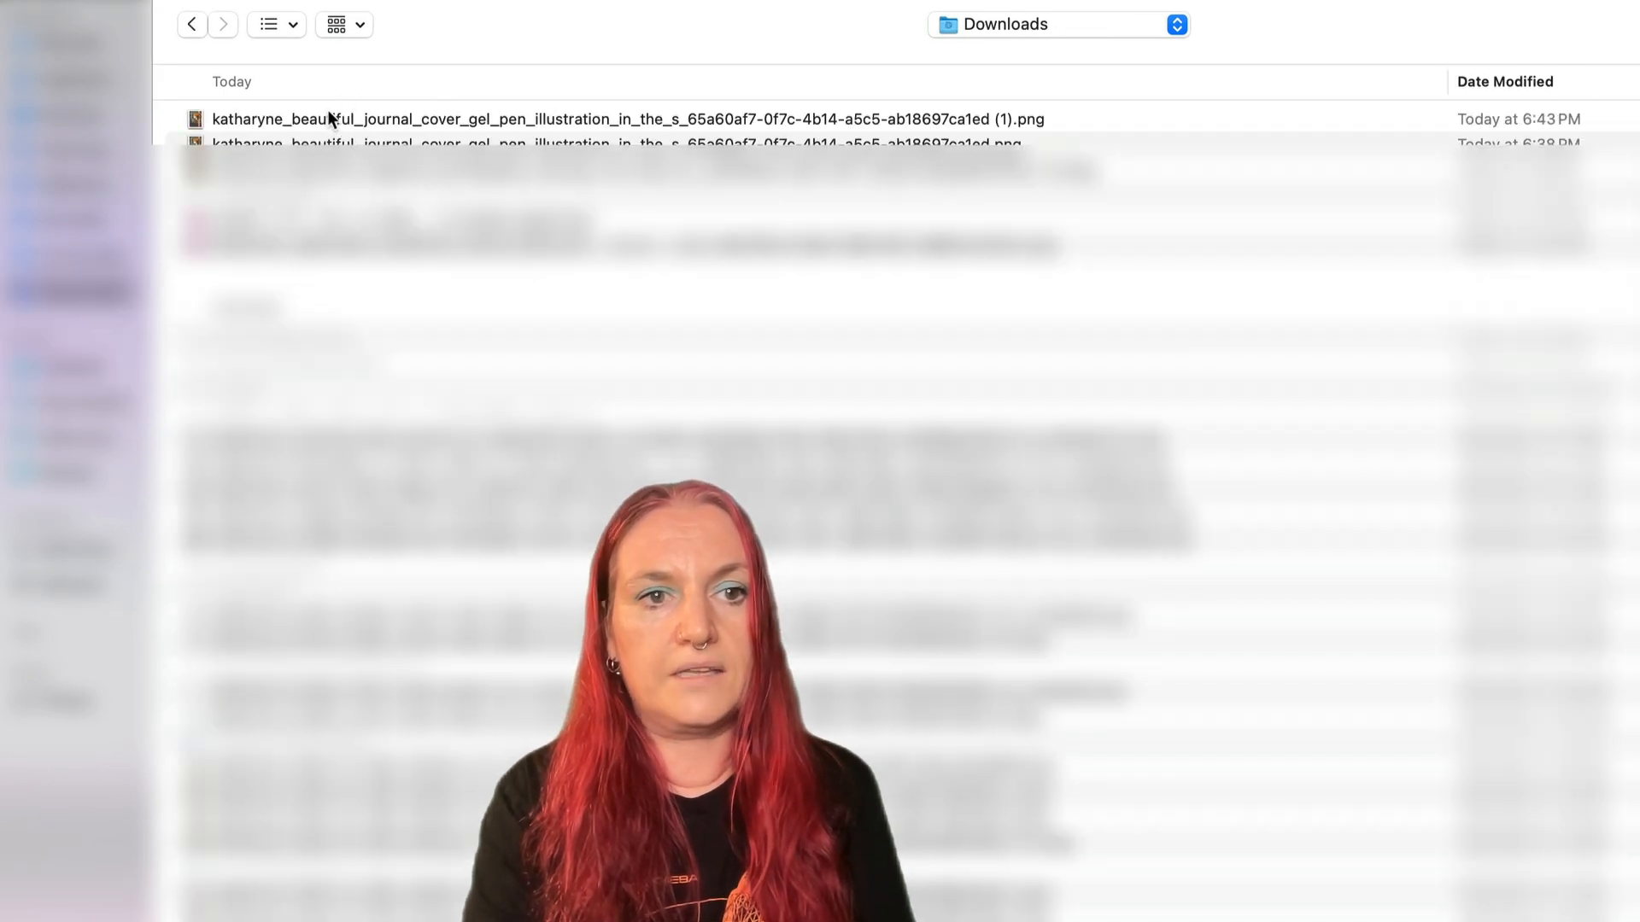
double_click(328, 117)
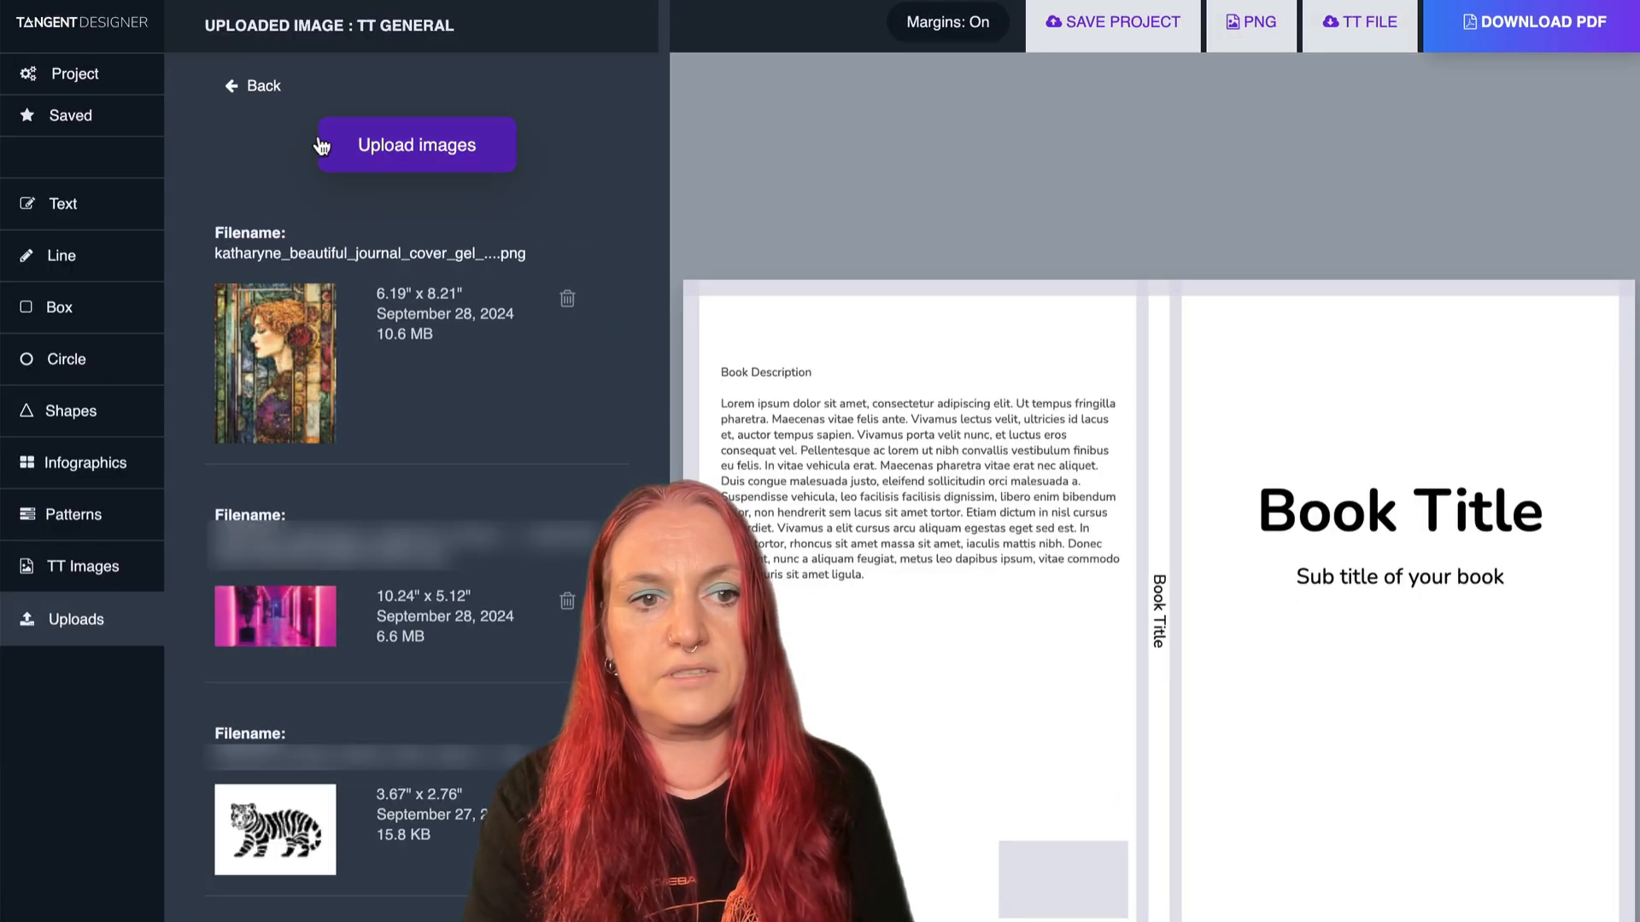
- Place the uploaded portrait on the front cover and enlarge it to about 1.25 scale so it fills the cover
click(287, 362)
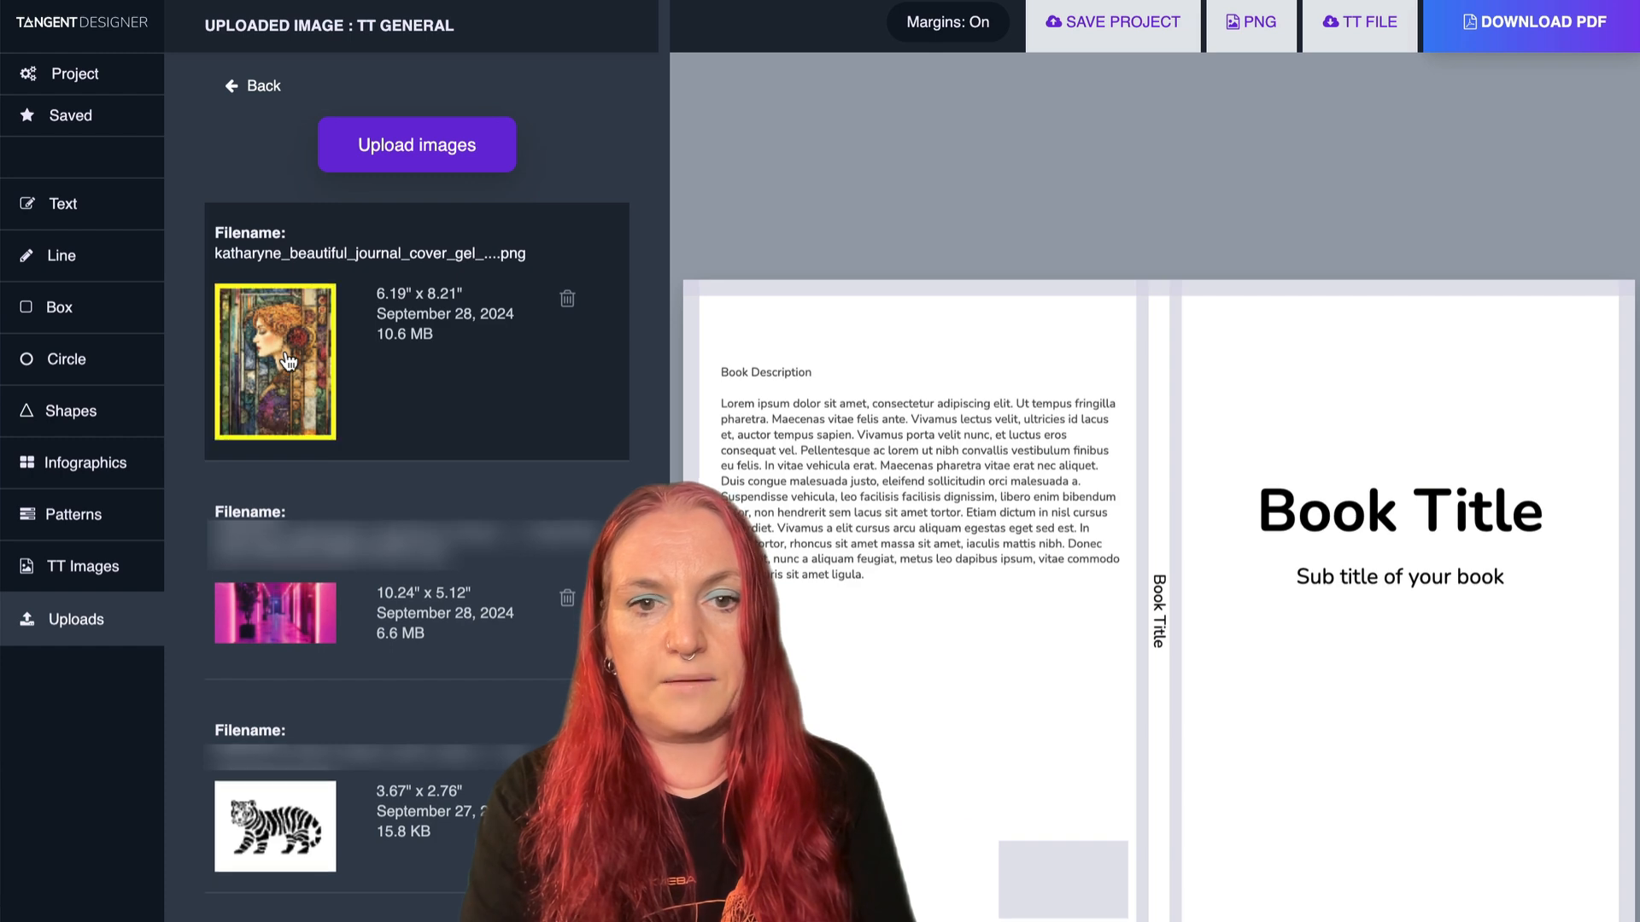
drag(1143, 557, 1456, 492)
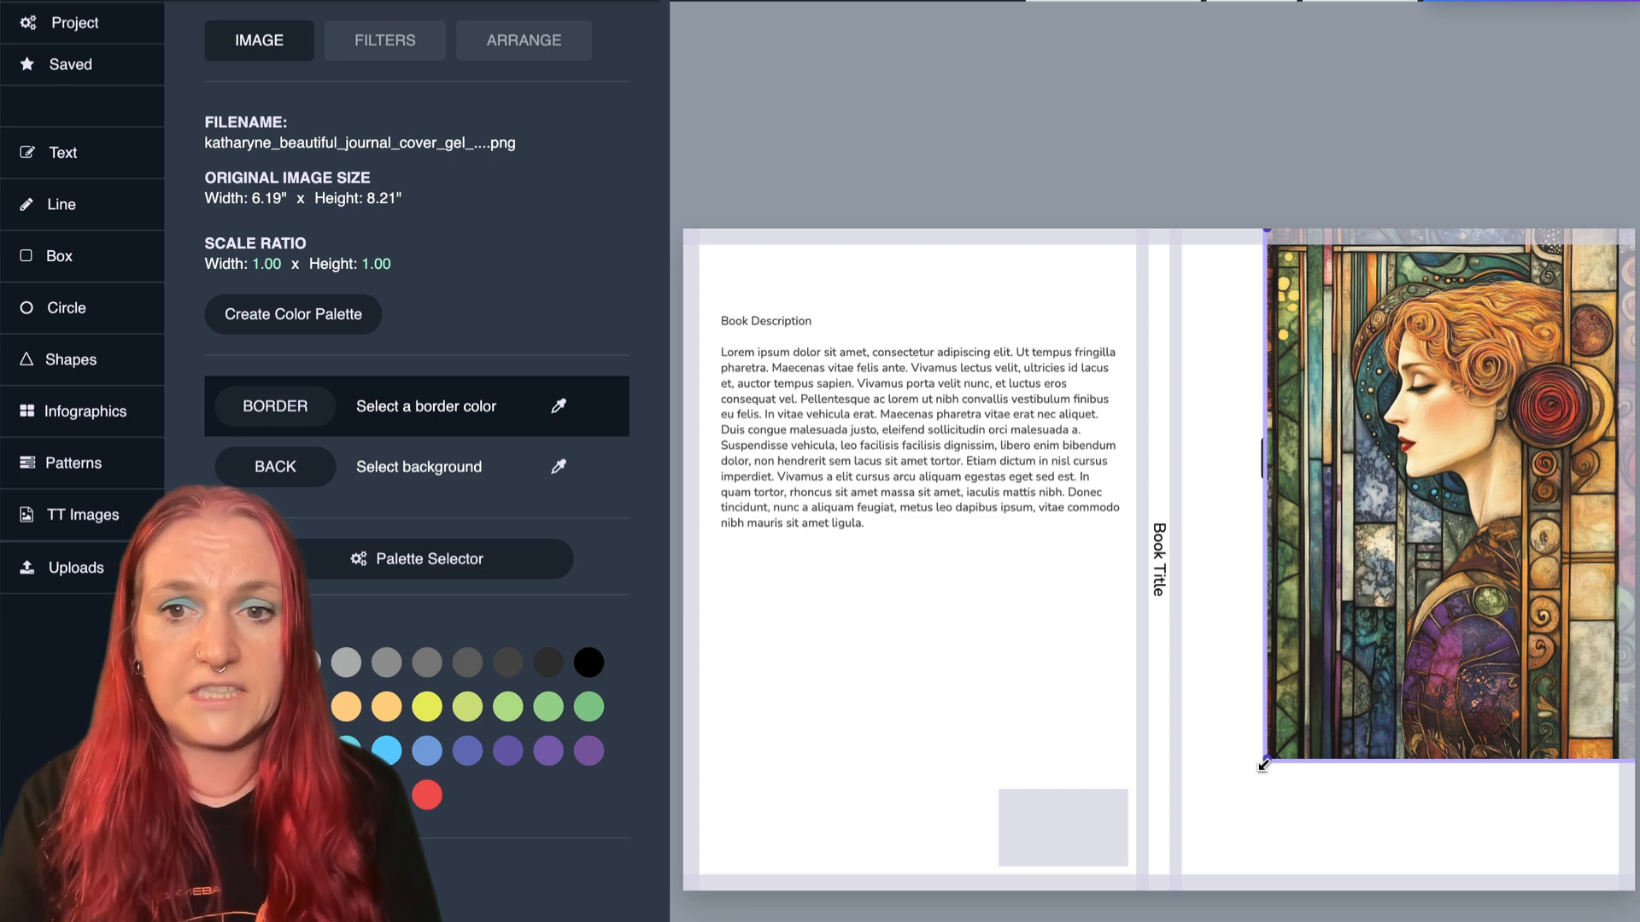
drag(1264, 765, 1166, 901)
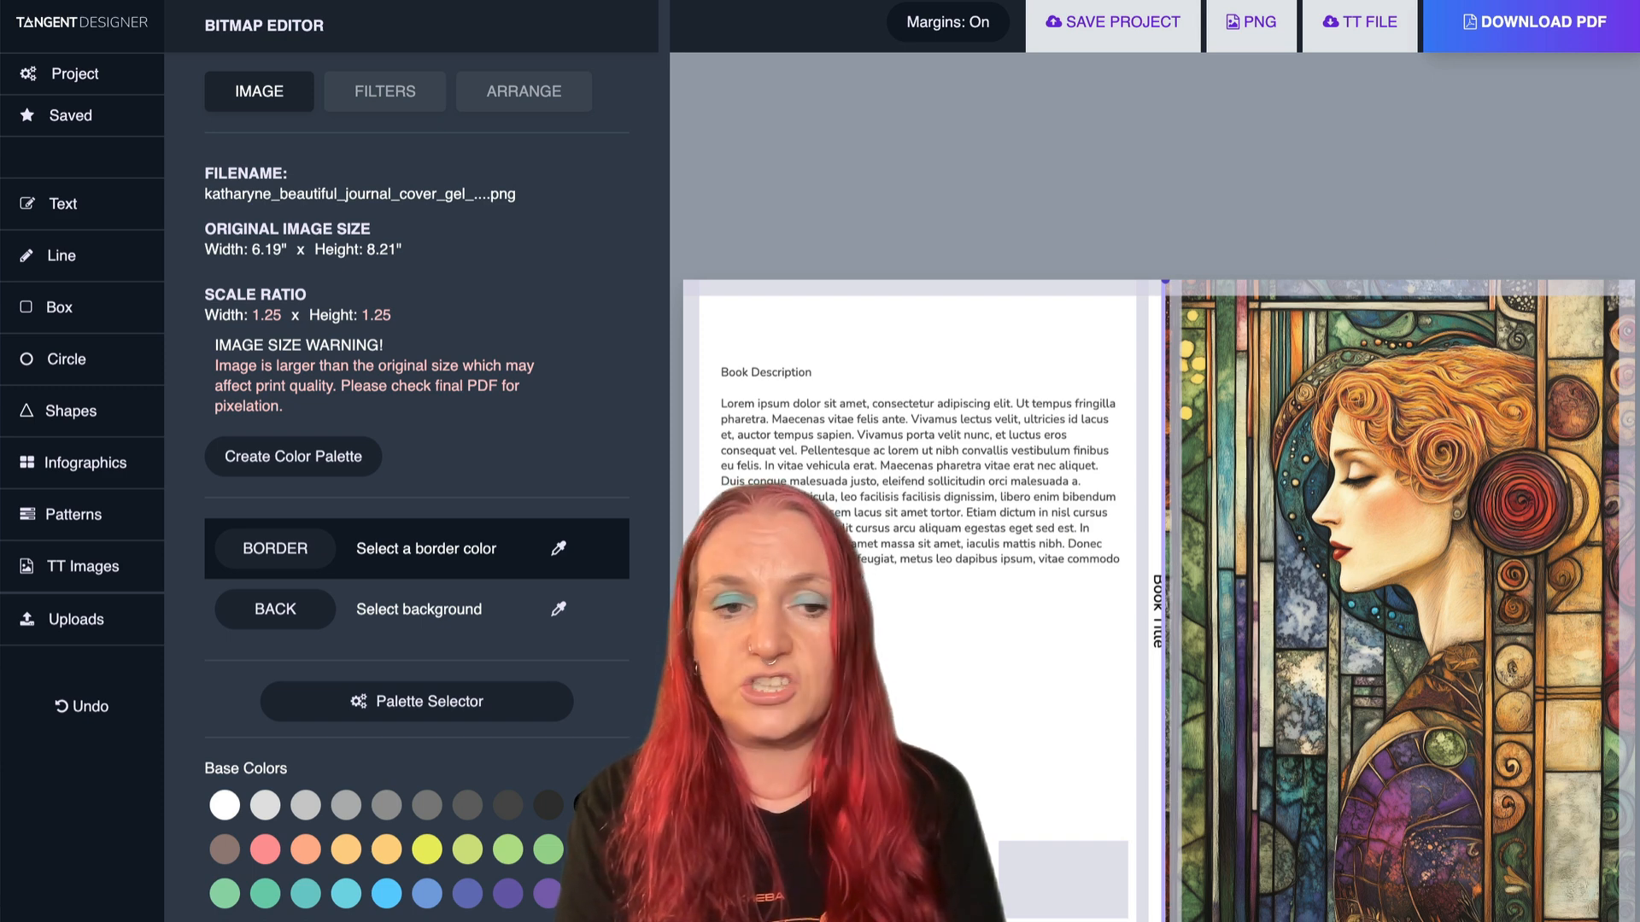
- Set the cover background to a dark purple sampled from the portrait artwork
click(286, 611)
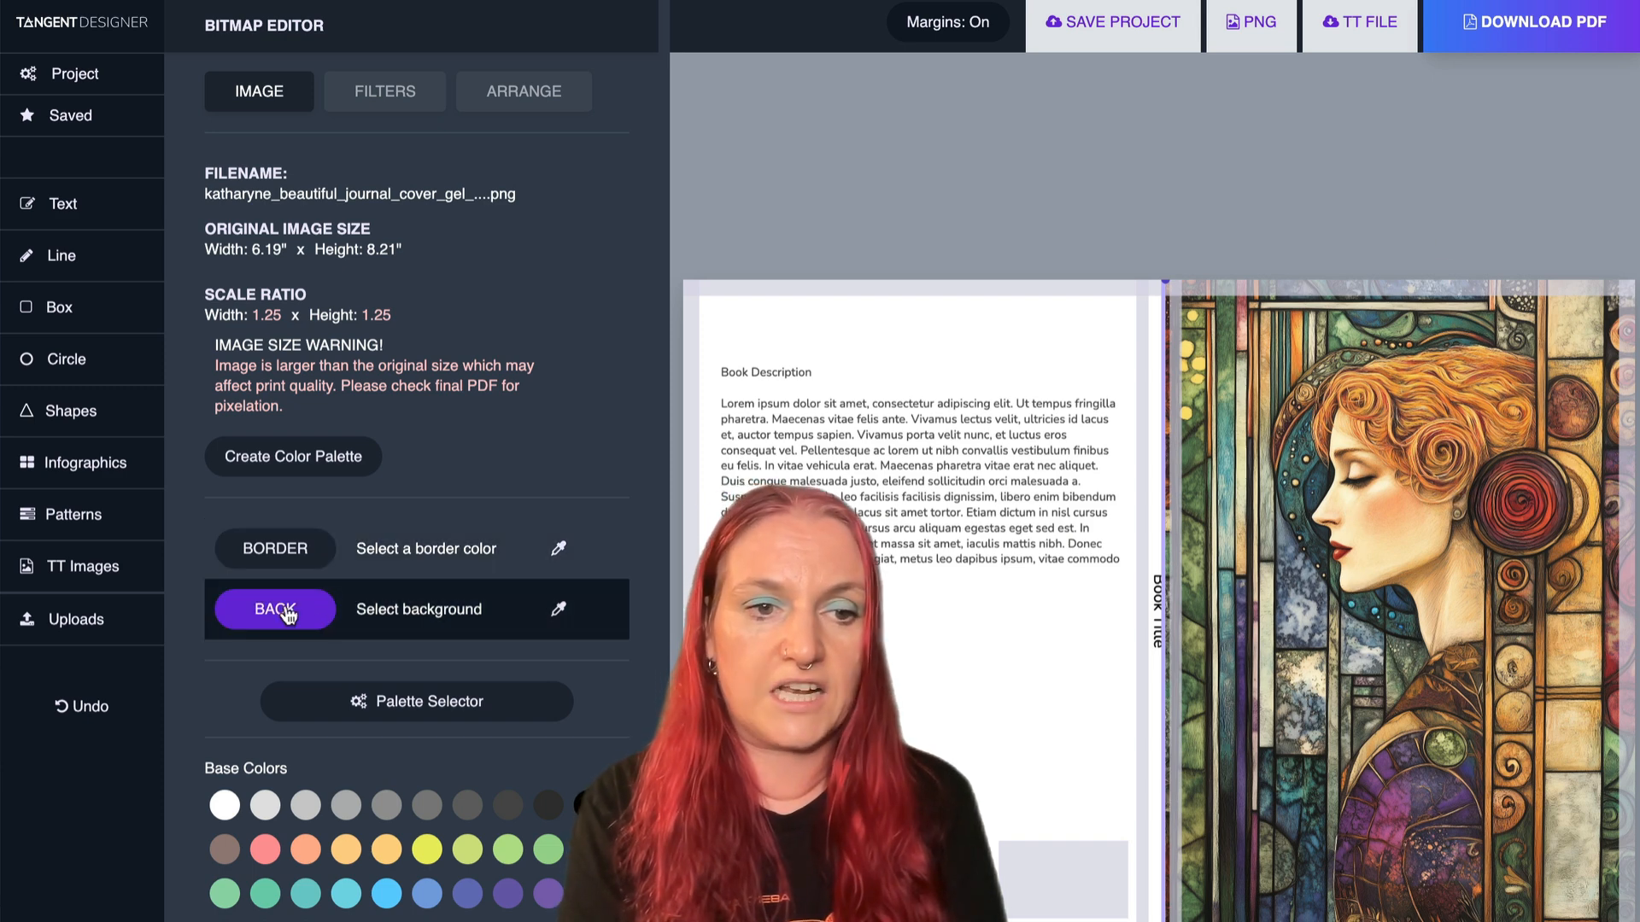
click(558, 609)
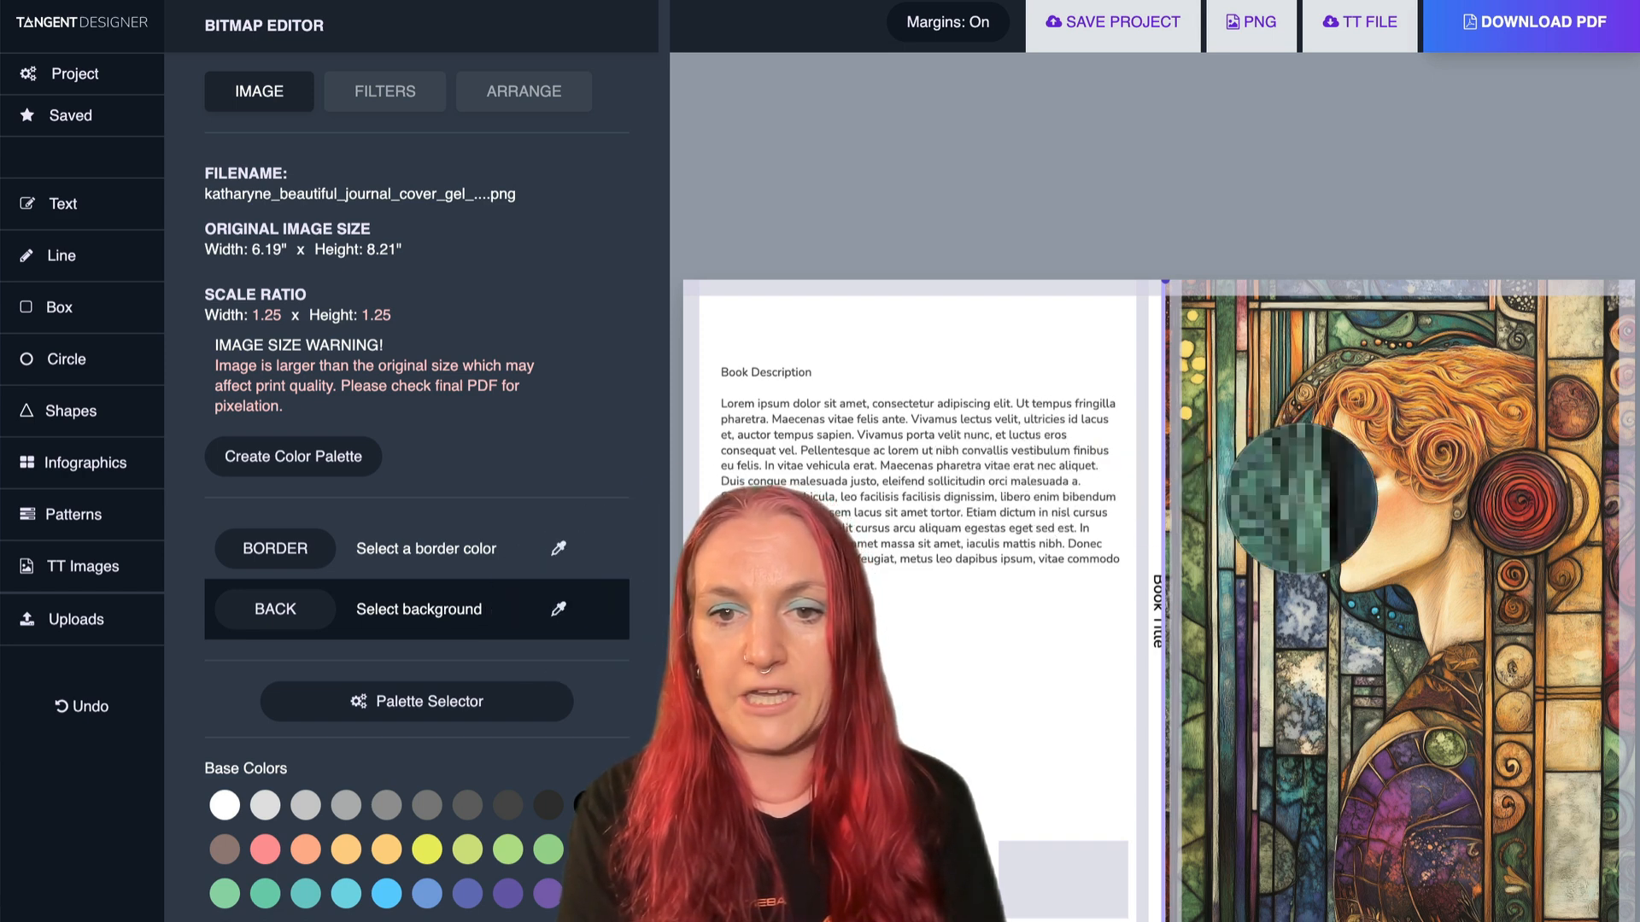
click(1244, 637)
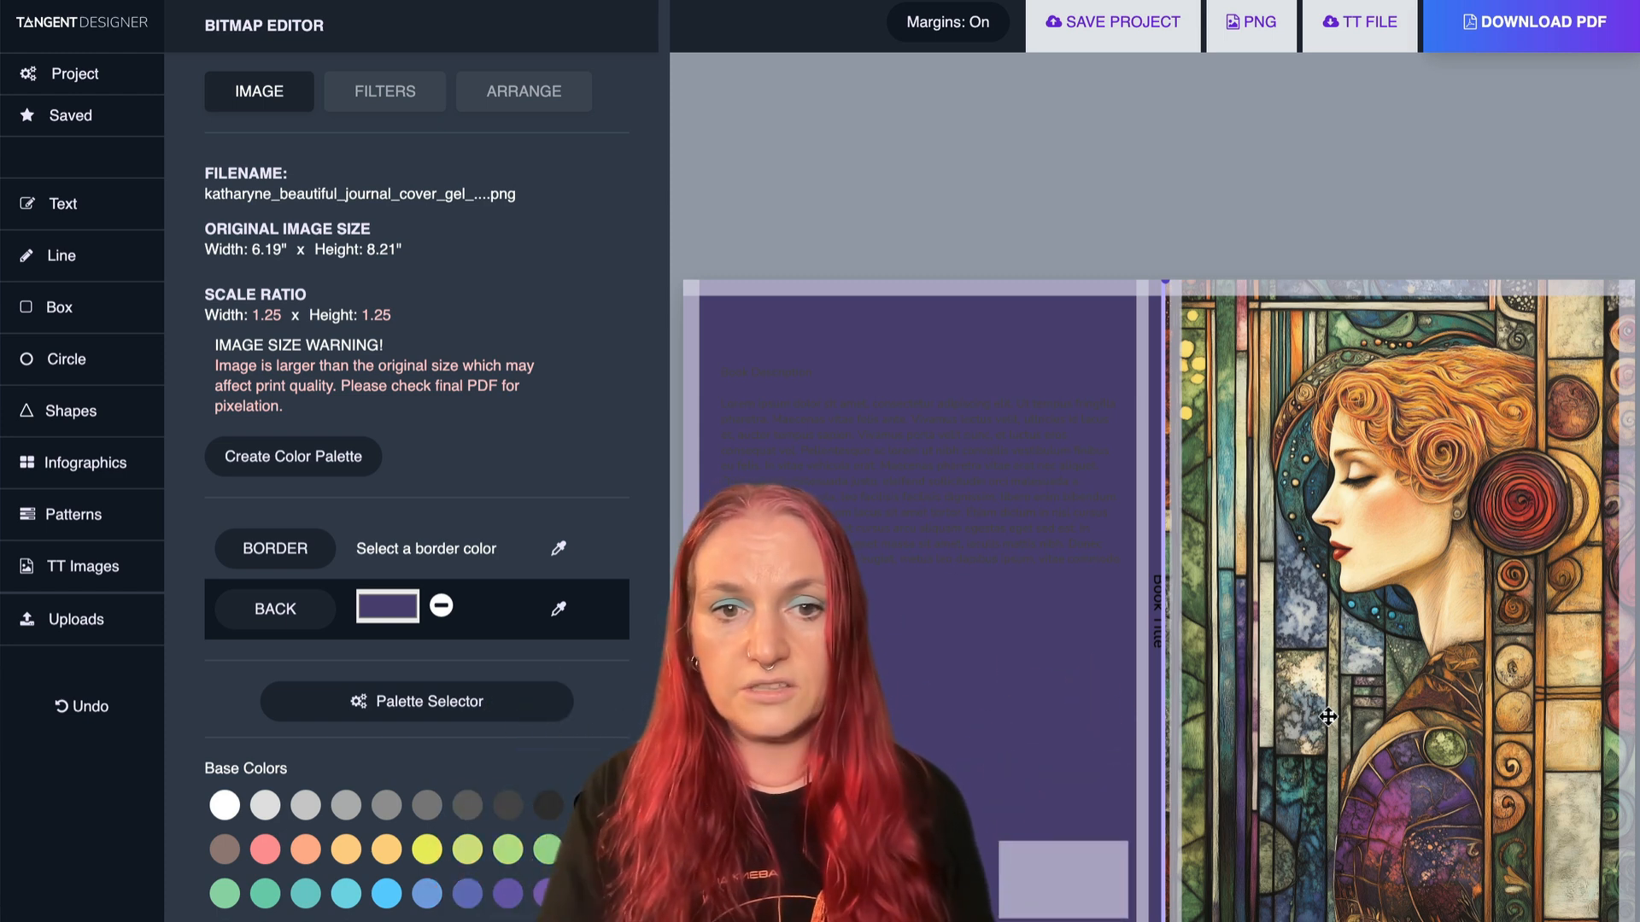
- Recolor the back cover's book description text with a pale peach sampled from the woman's face
click(941, 505)
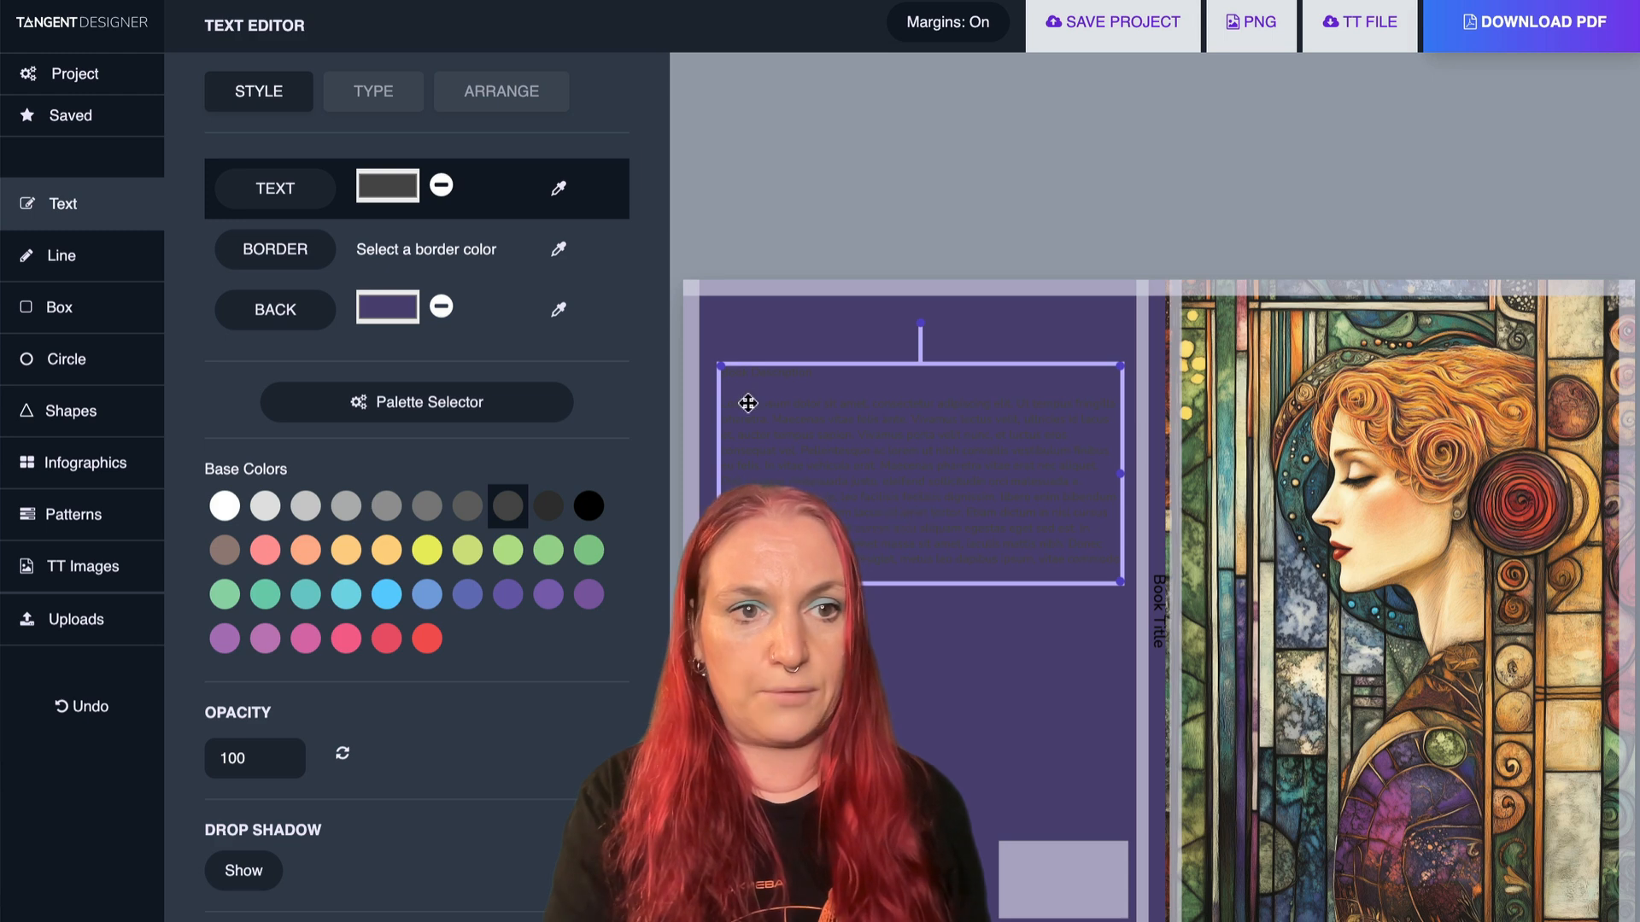
click(226, 506)
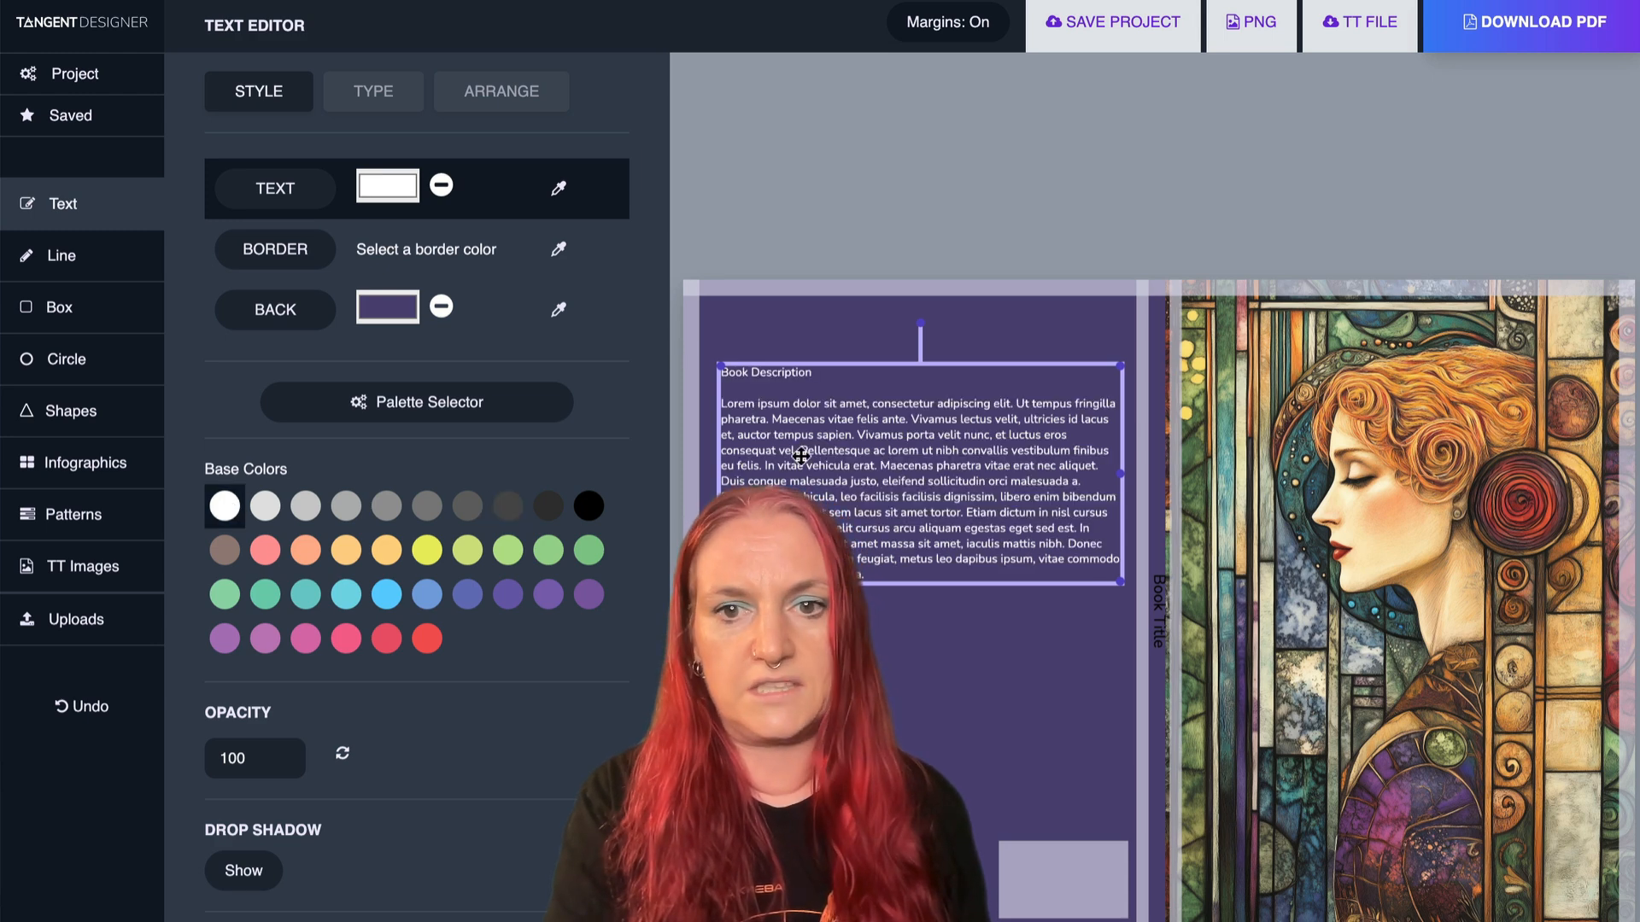
click(559, 188)
click(1350, 514)
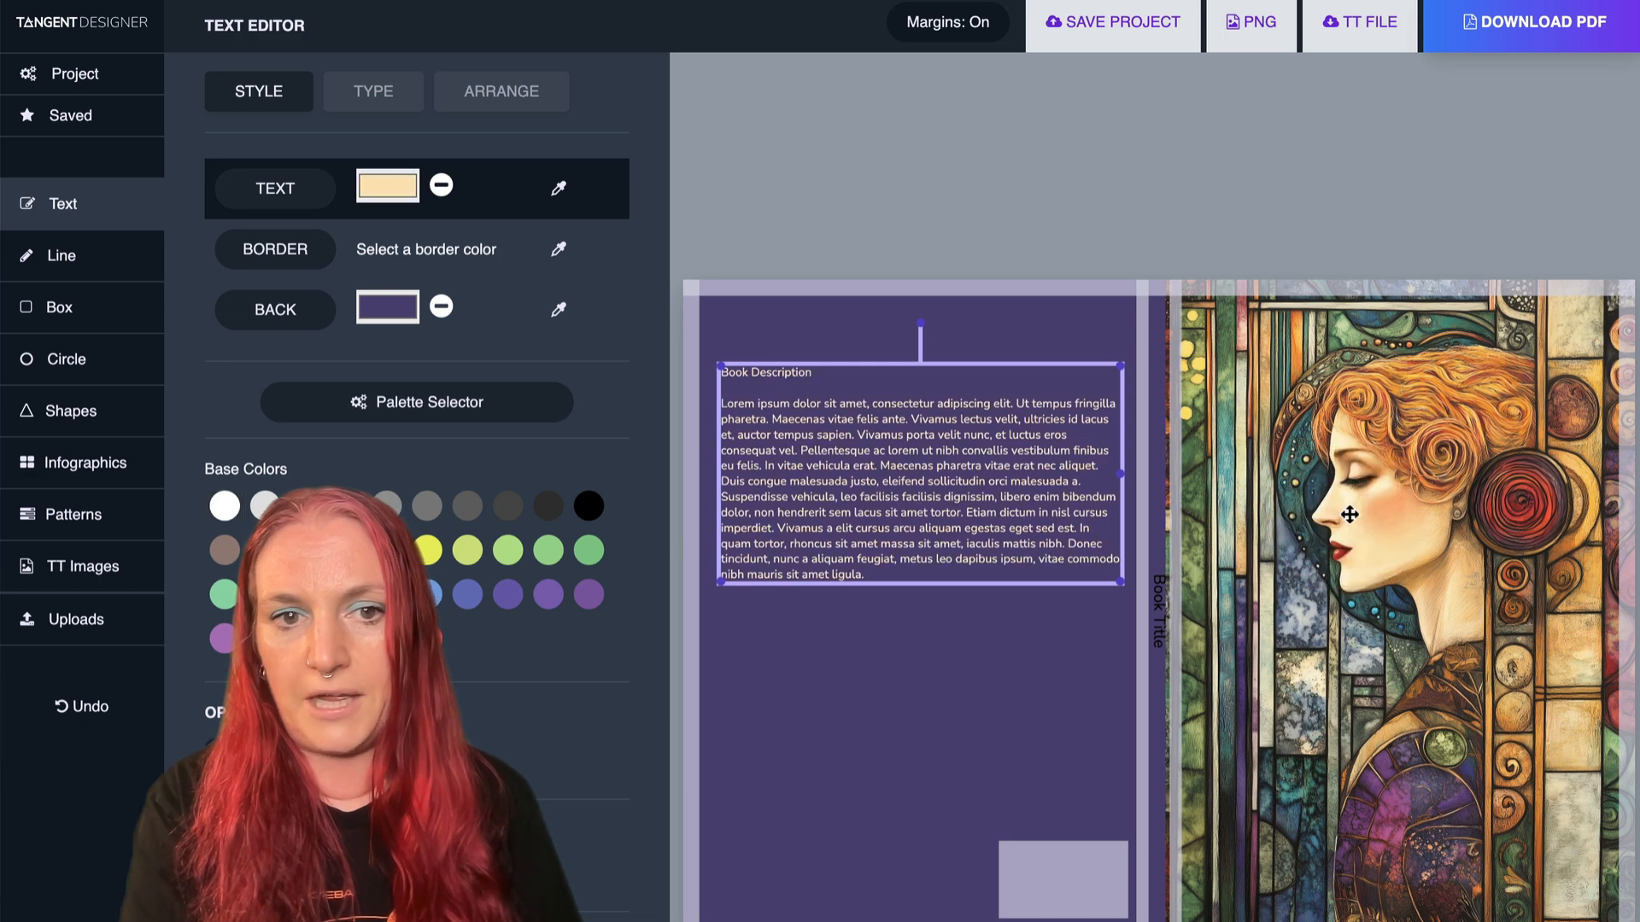
click(993, 719)
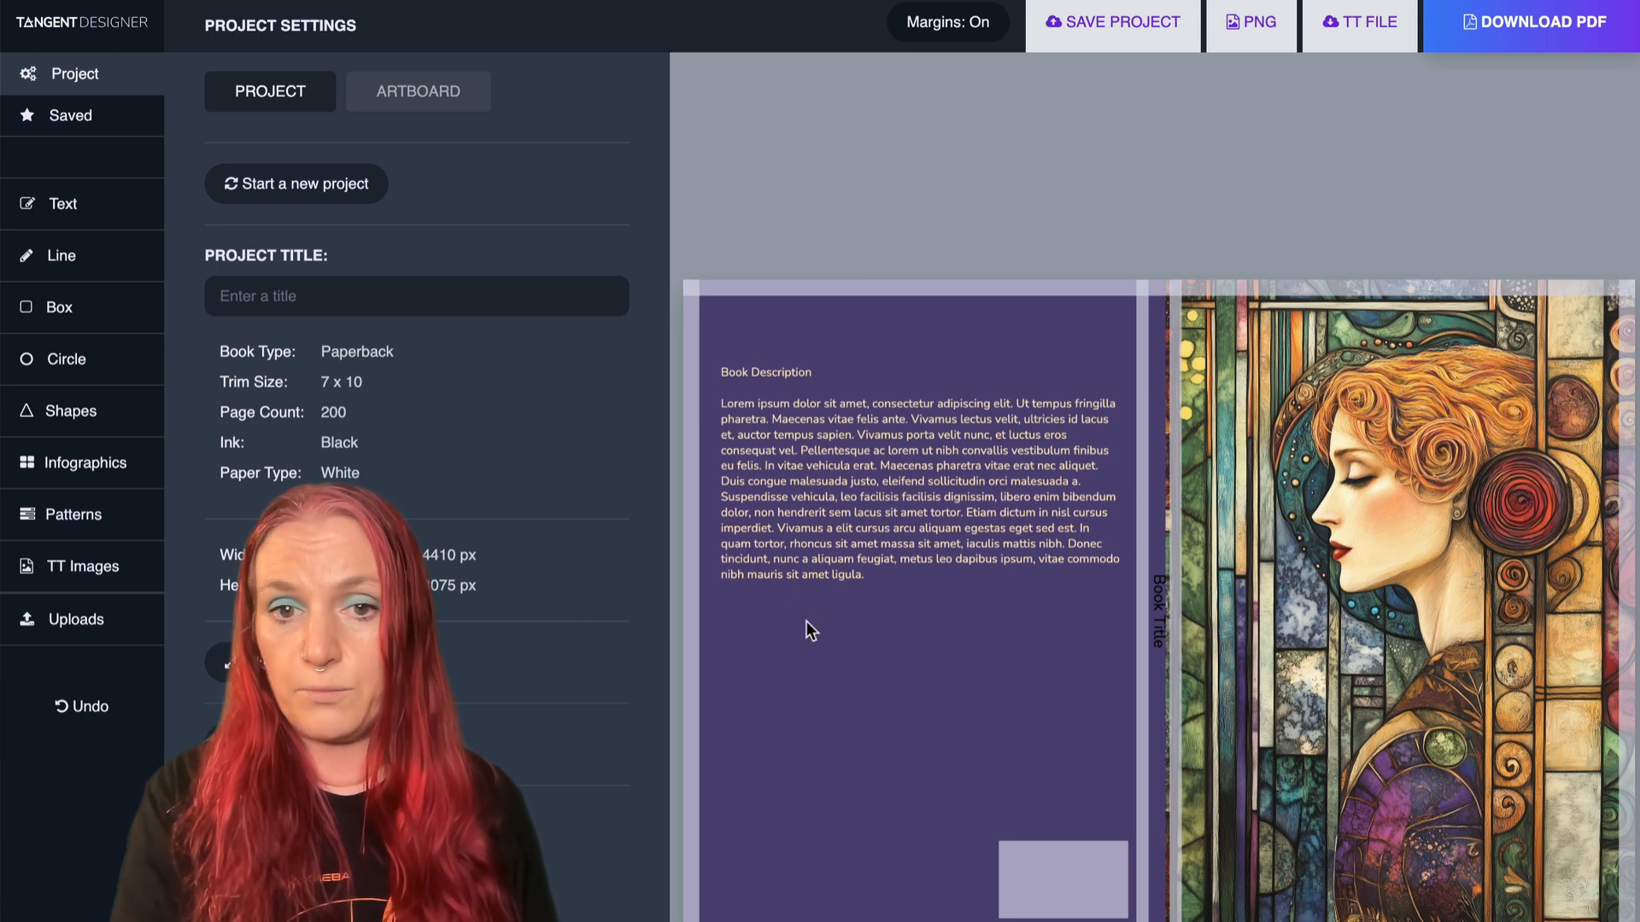
- Recolor the spine's Book Title text with the pale skin tone sampled from the woman's face
click(1162, 612)
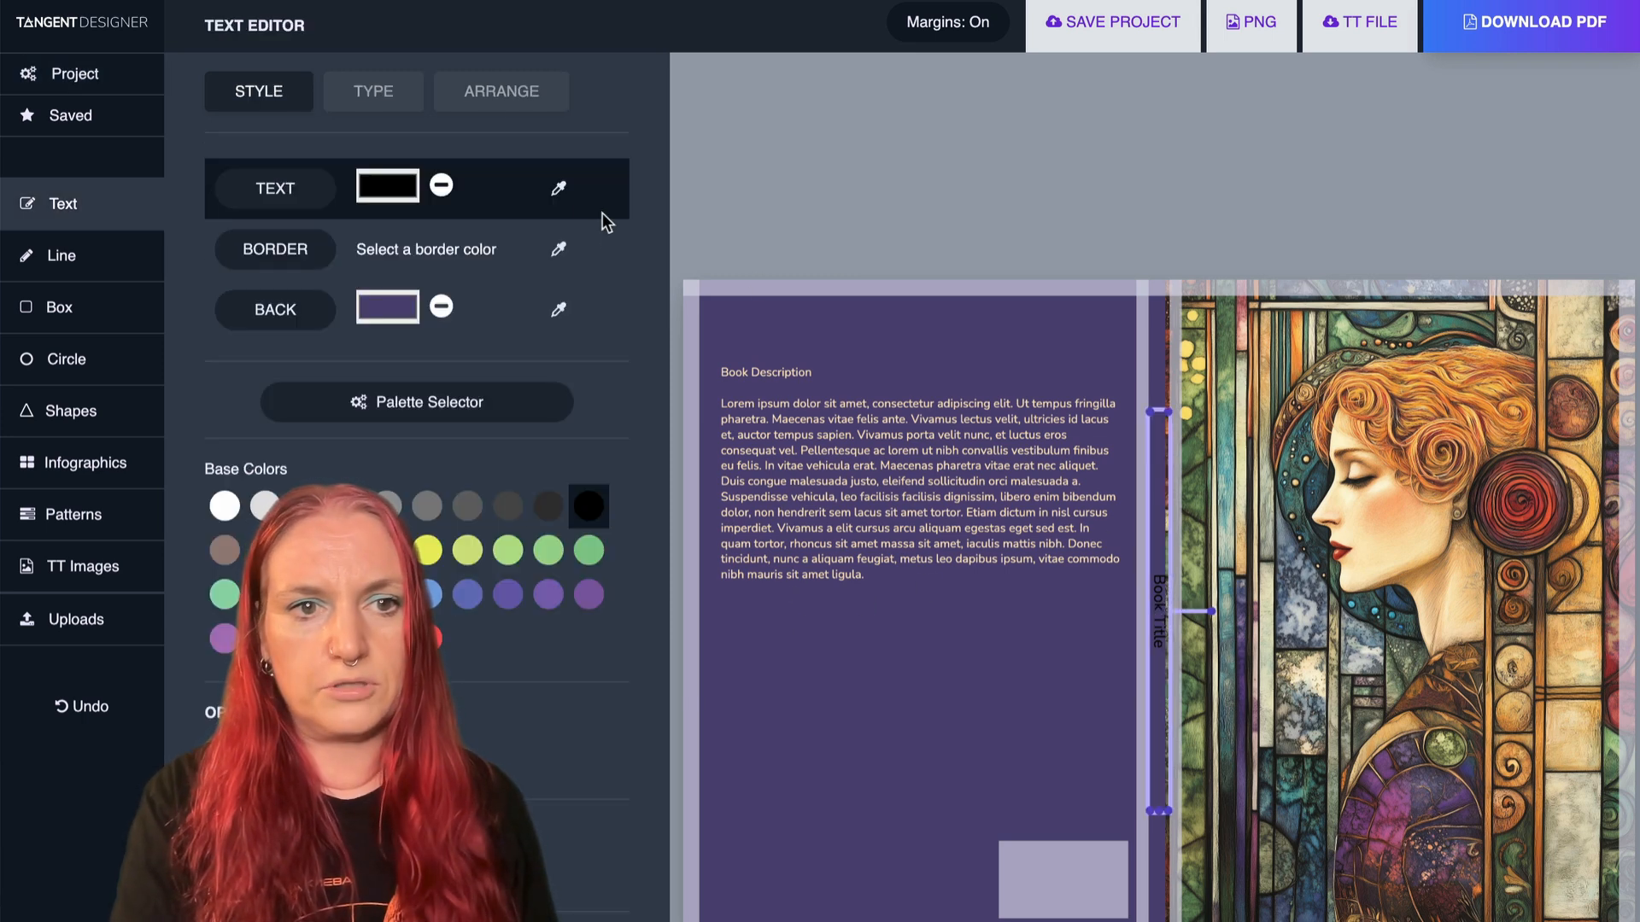
click(559, 188)
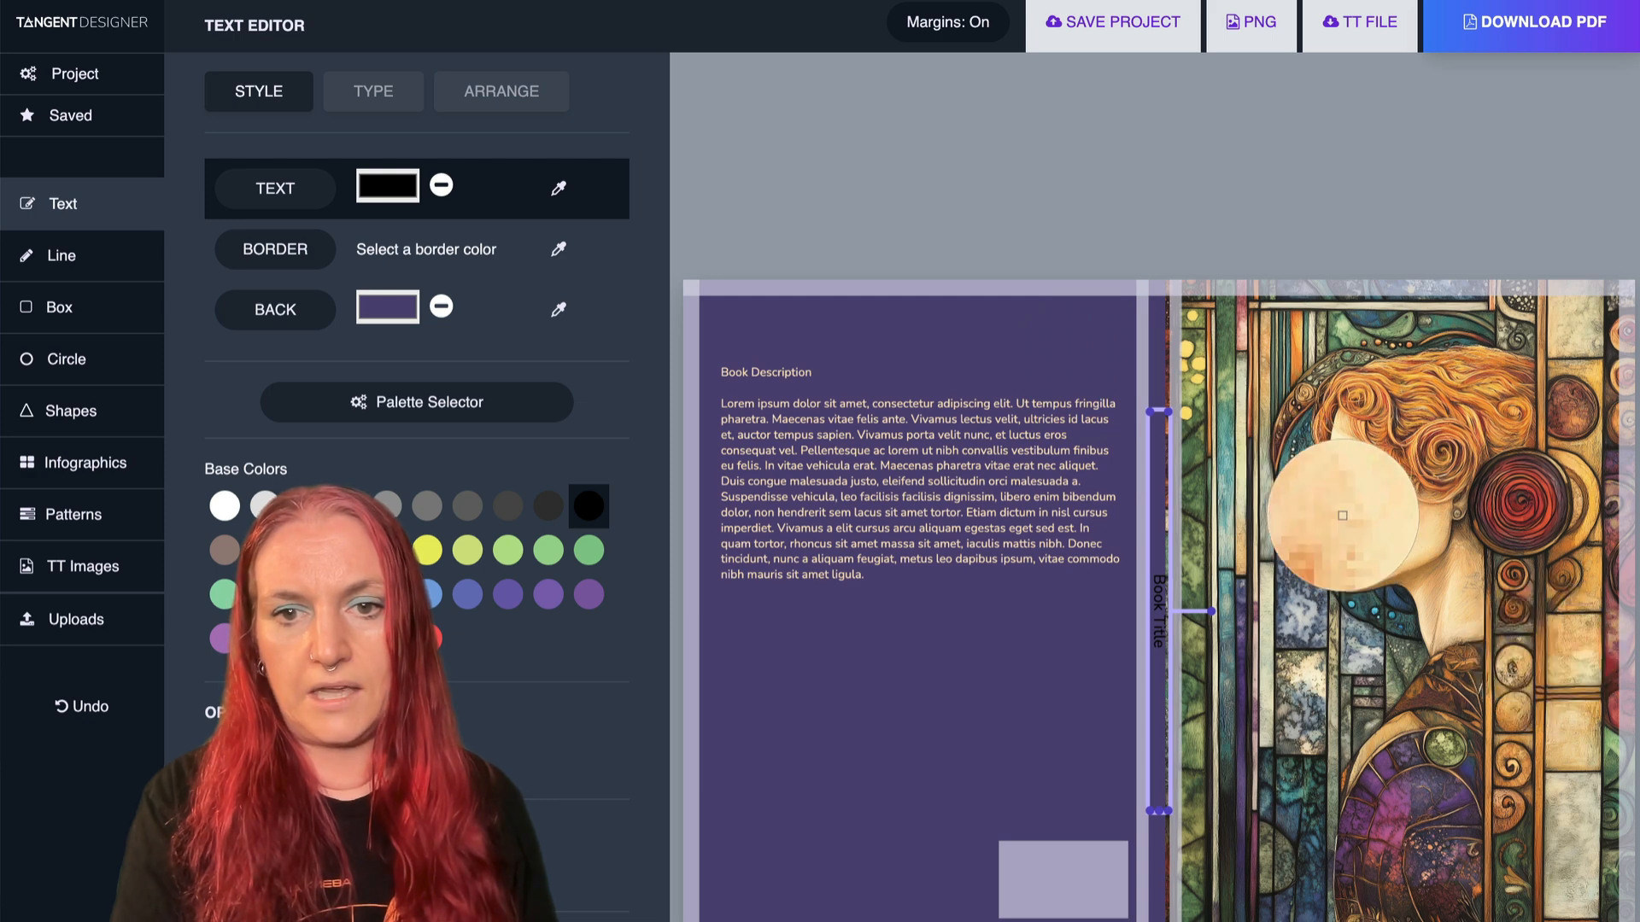
click(1353, 519)
click(971, 647)
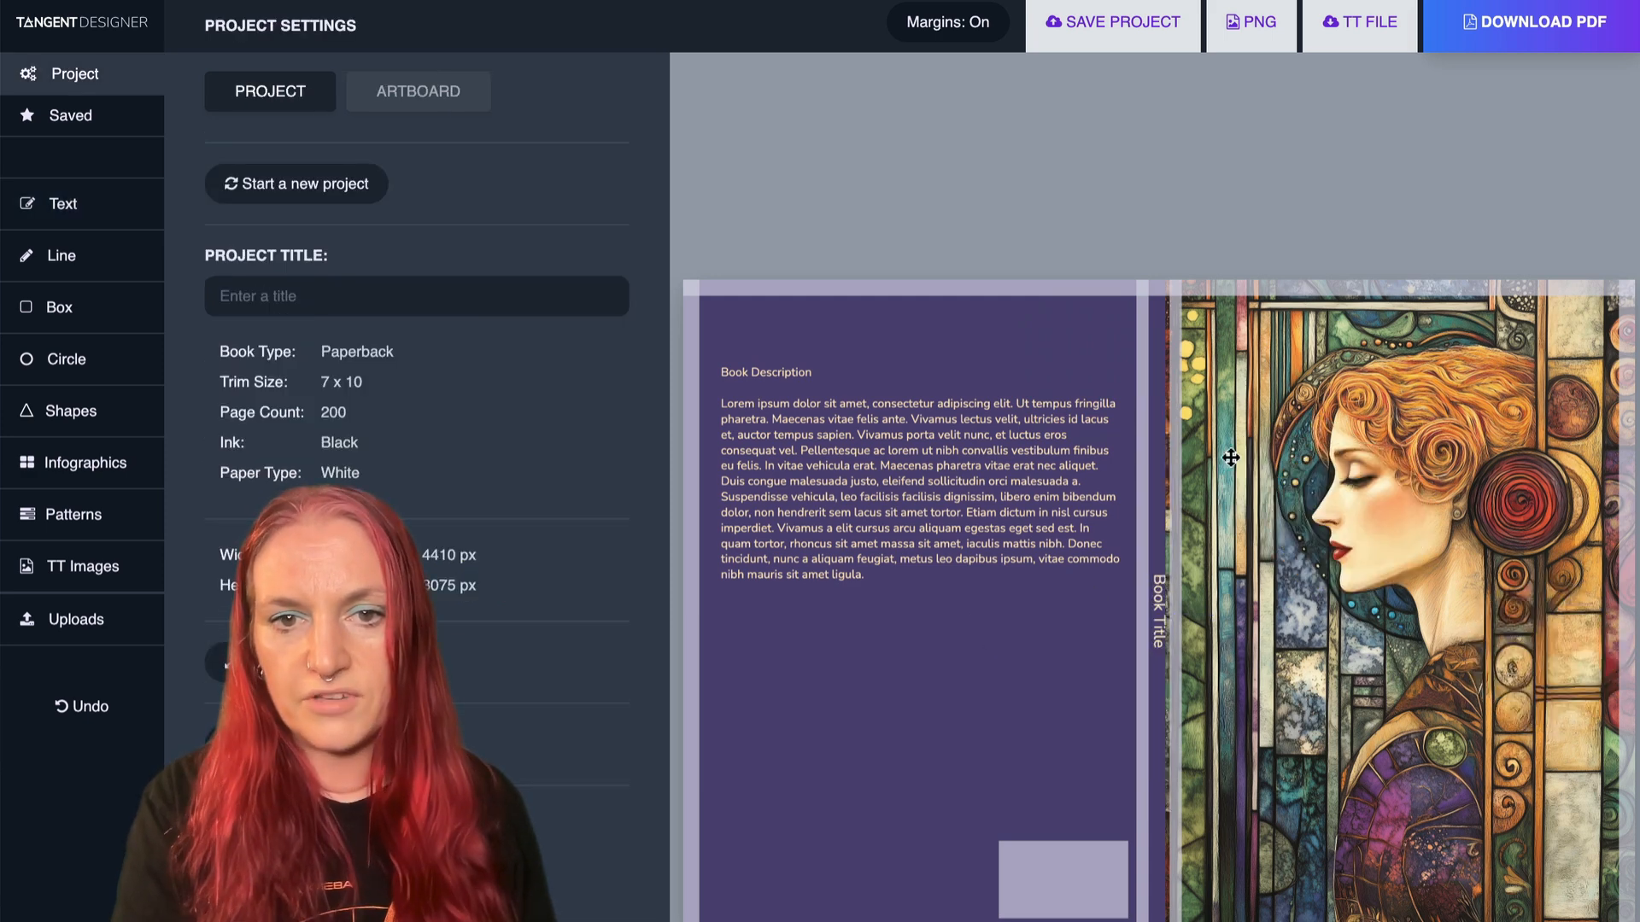
- Shift the front cover artwork slightly away from the spine text, aligning its edge with the spine fold
drag(1230, 458, 1164, 427)
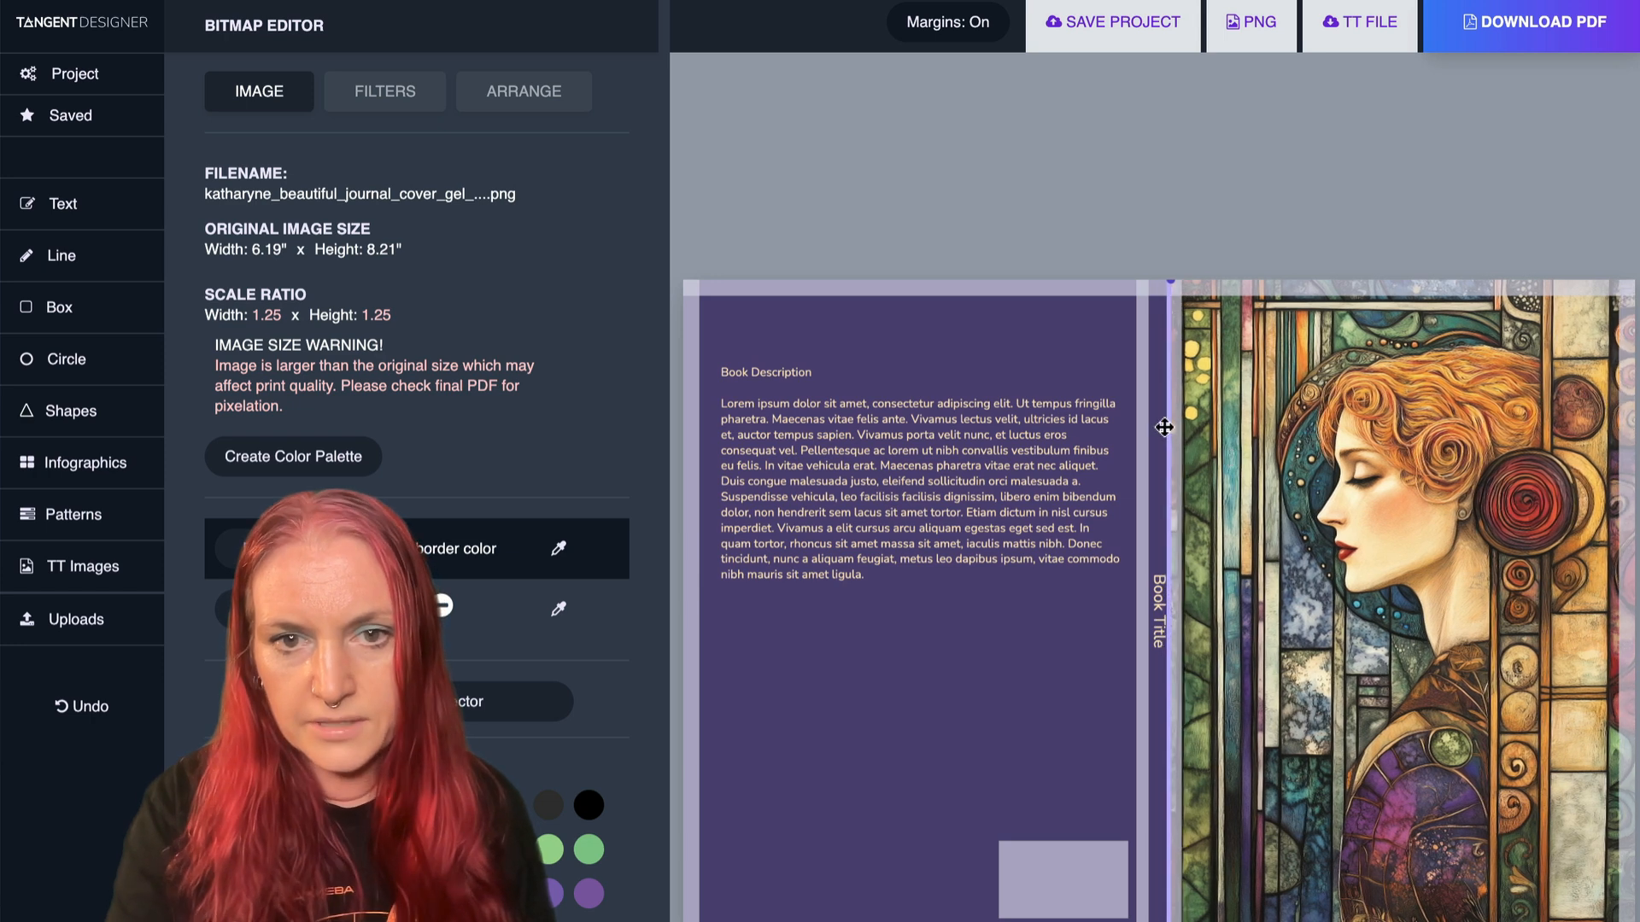
click(1136, 413)
scroll(880, 665, down, 2)
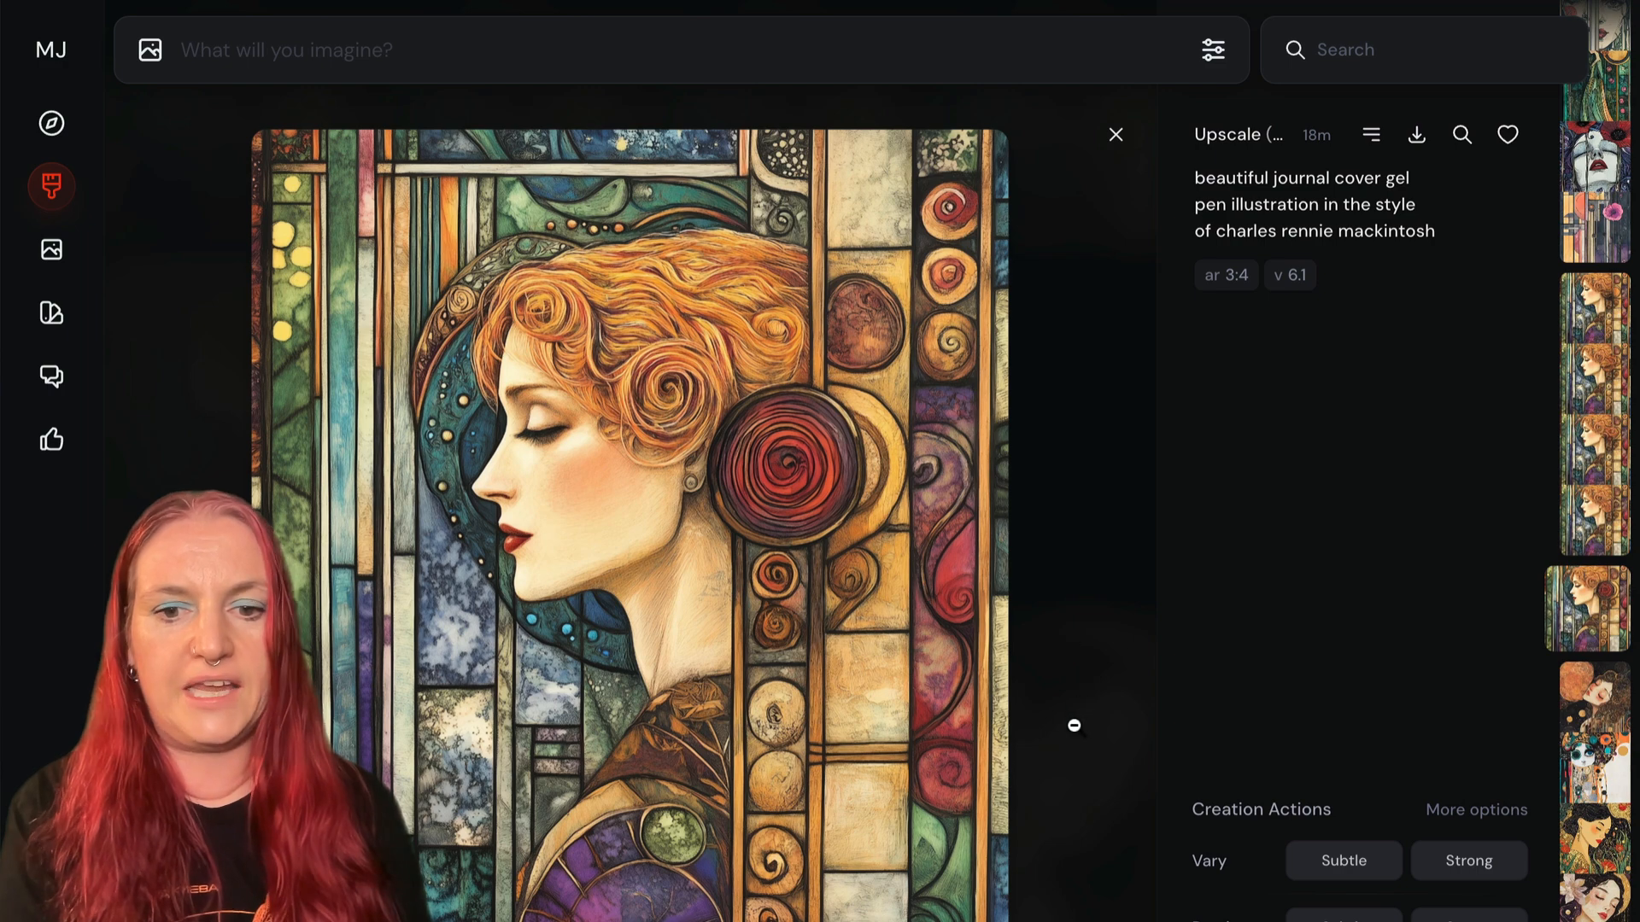
- Switch back to Midjourney, search the creations for "mackintosh" and open the original gel pen portrait of the red-haired woman
click(1030, 657)
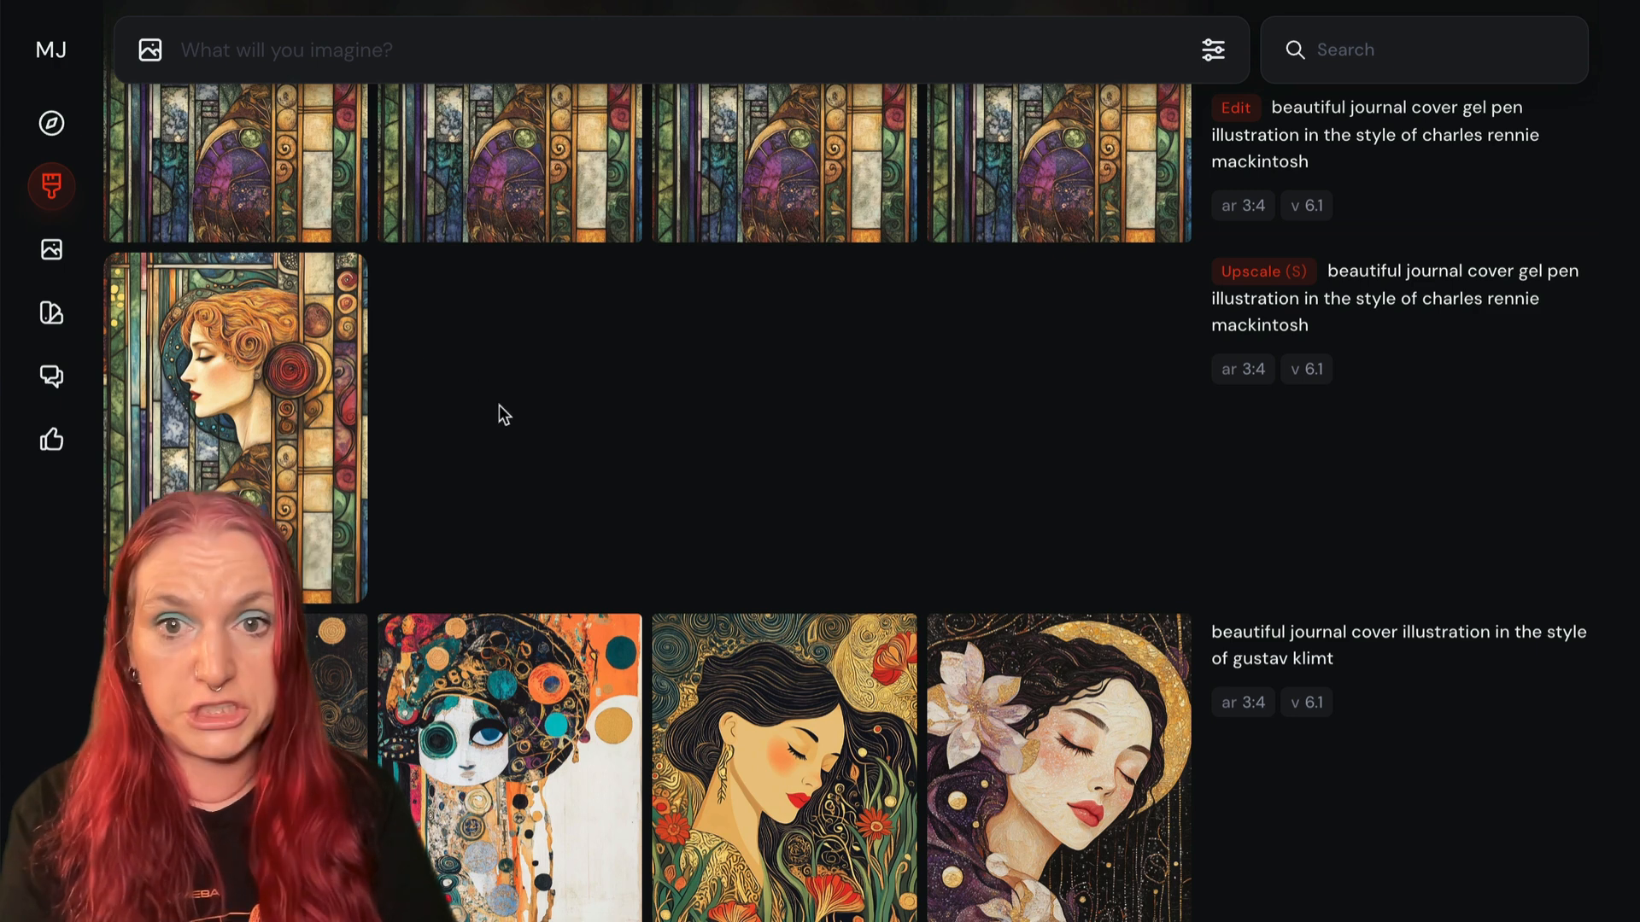
click(1338, 43)
text(mackintosh)
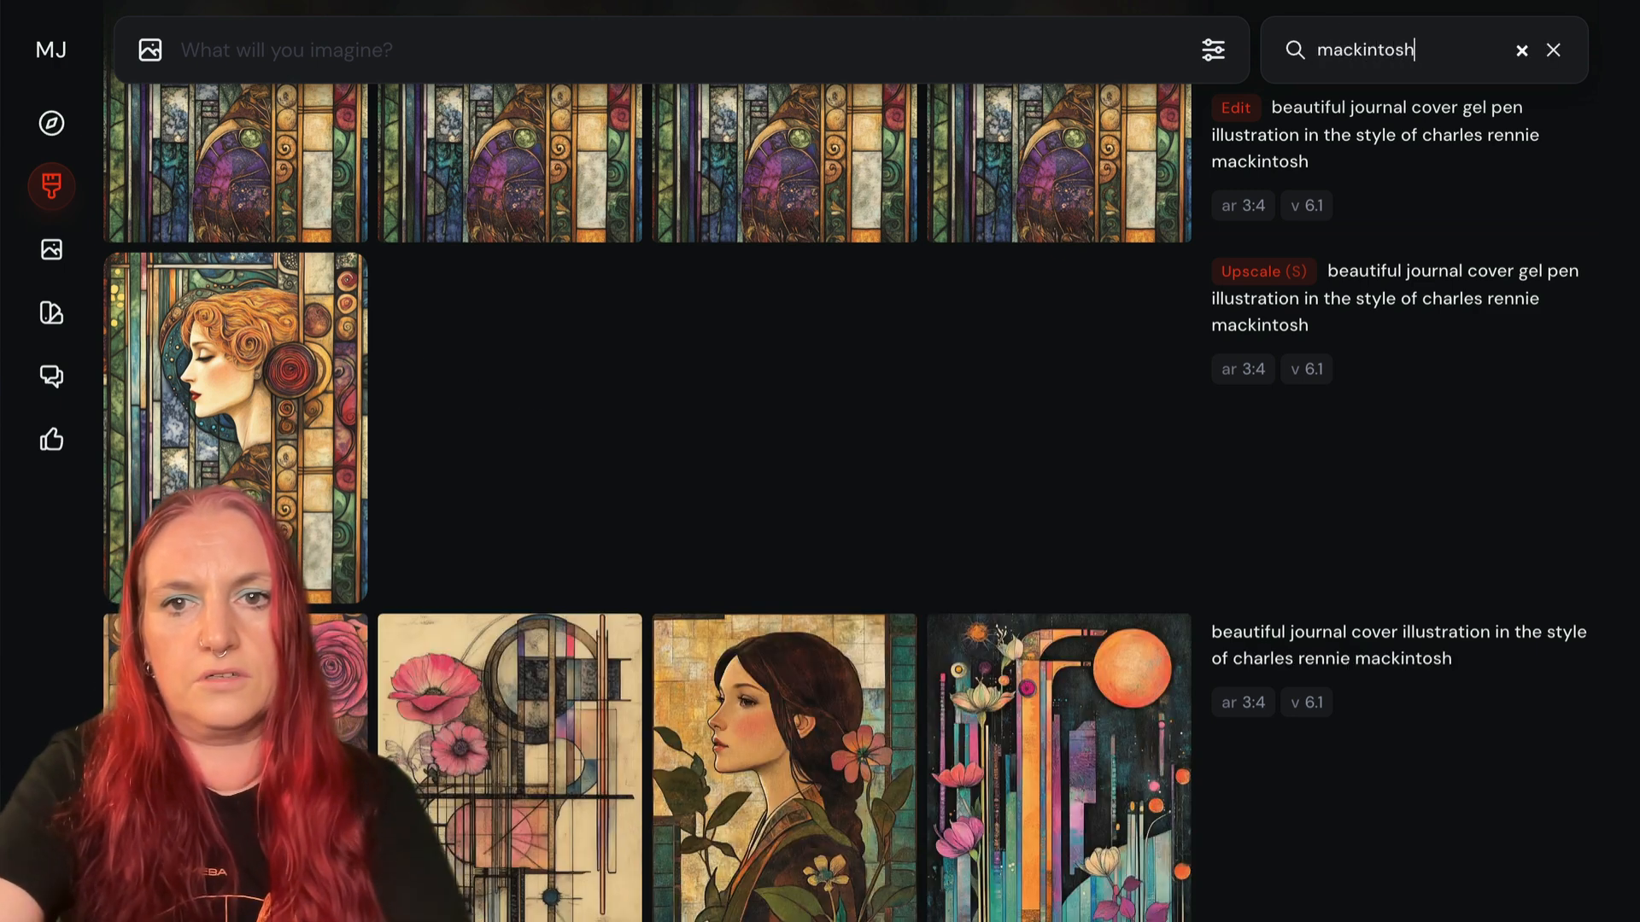
scroll(626, 369, down, 6)
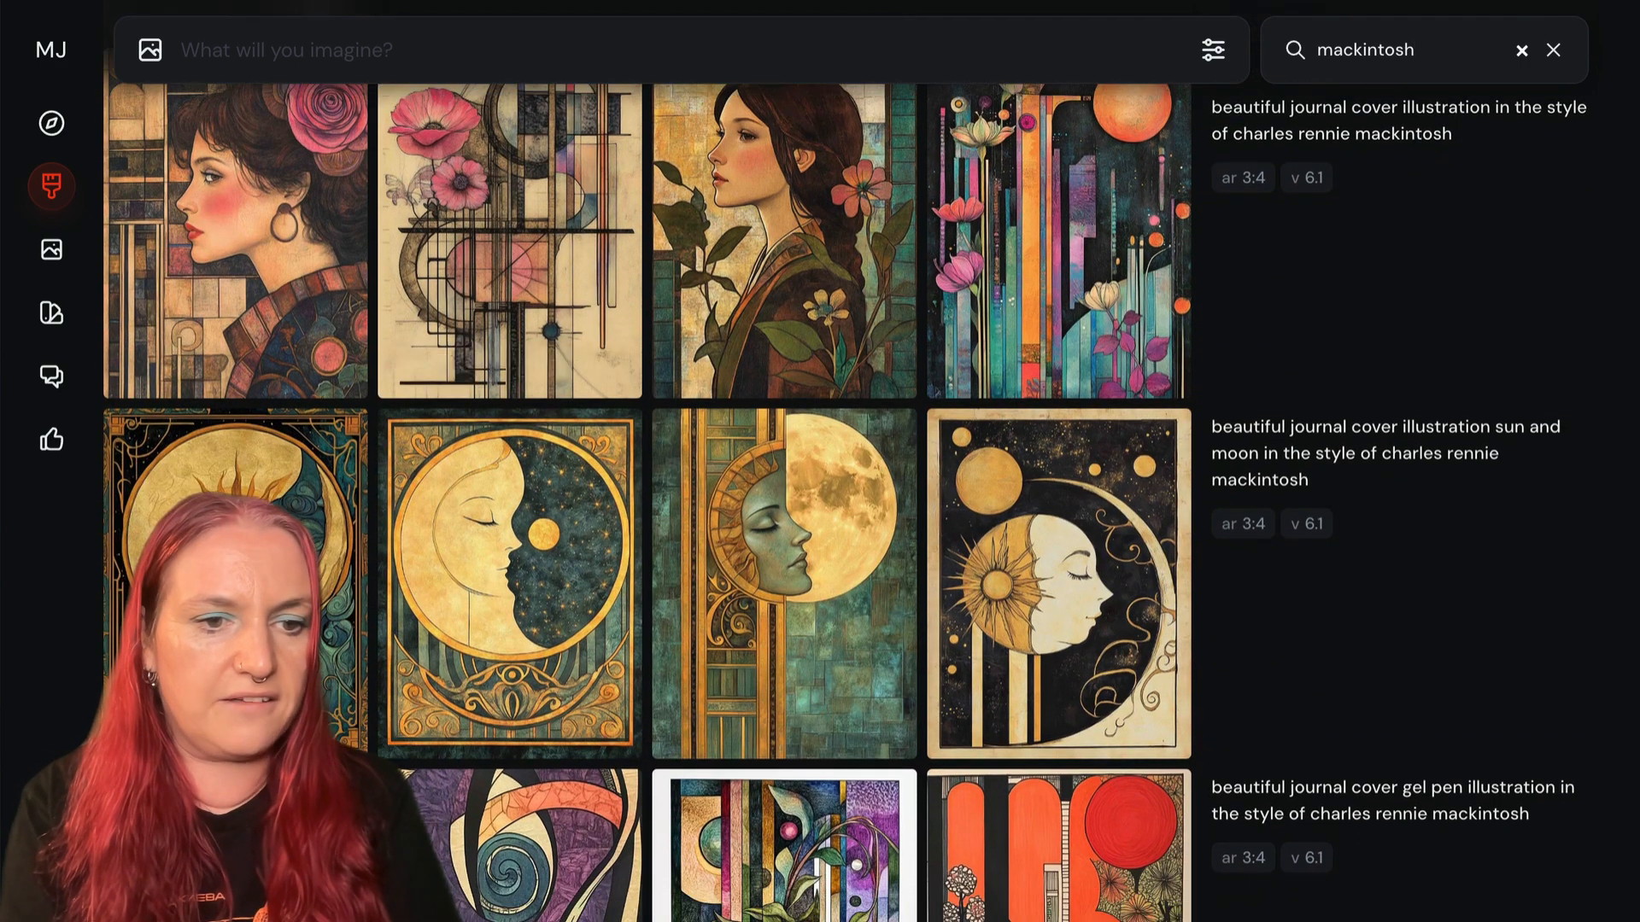
click(256, 841)
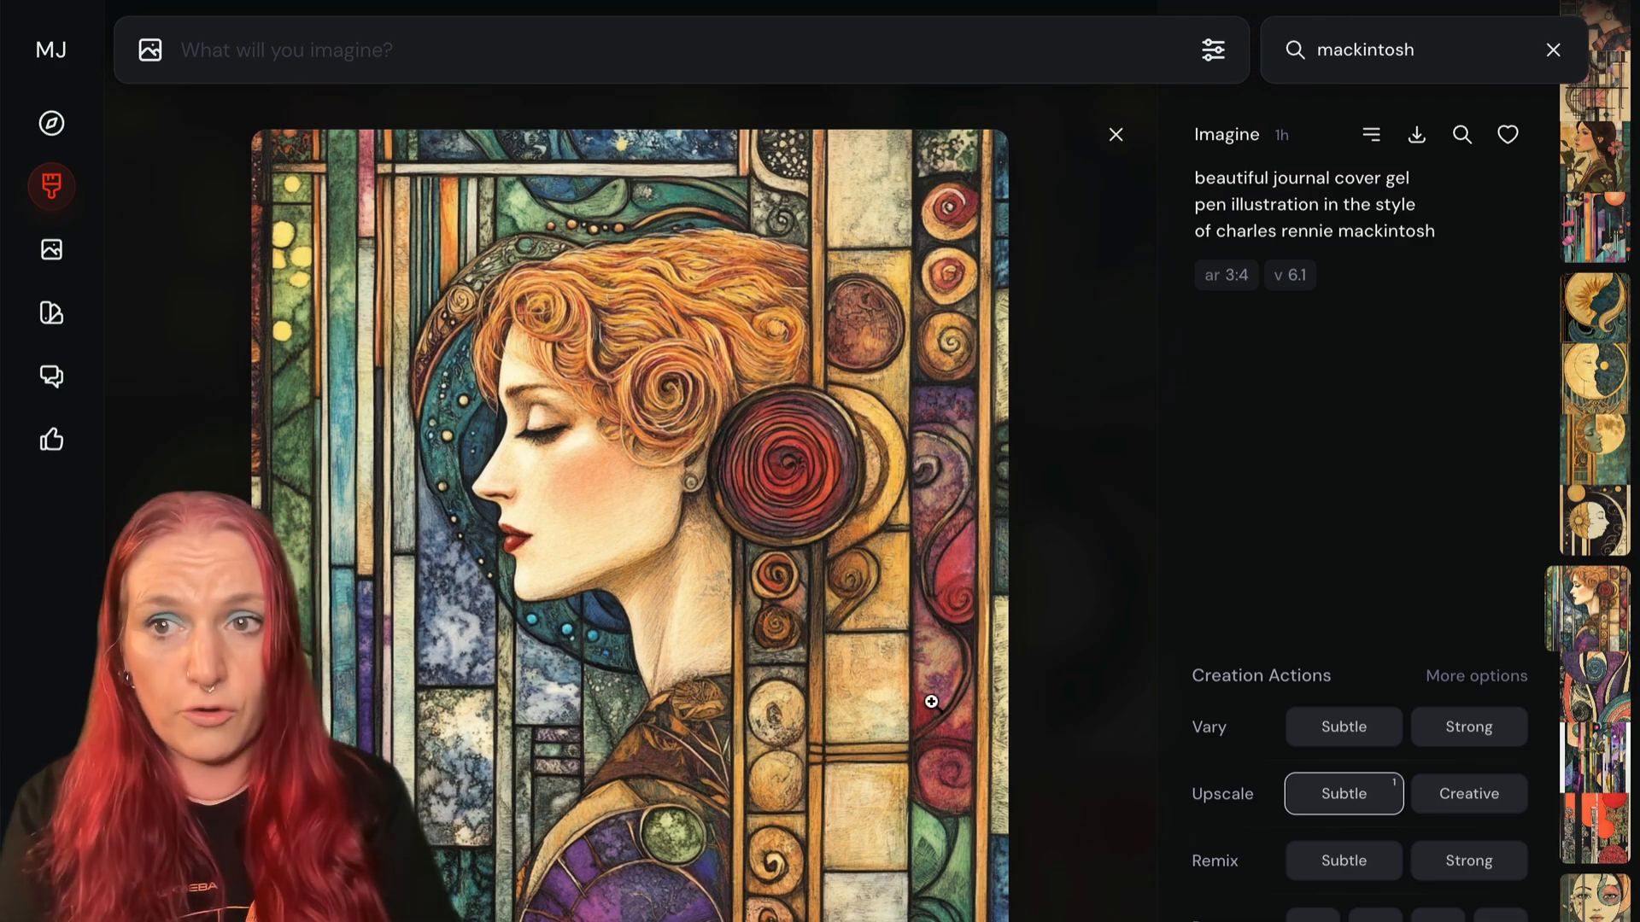
- Toggle the Pan controls off and back on in the list of visible creation actions
scroll(1242, 556, down, 3)
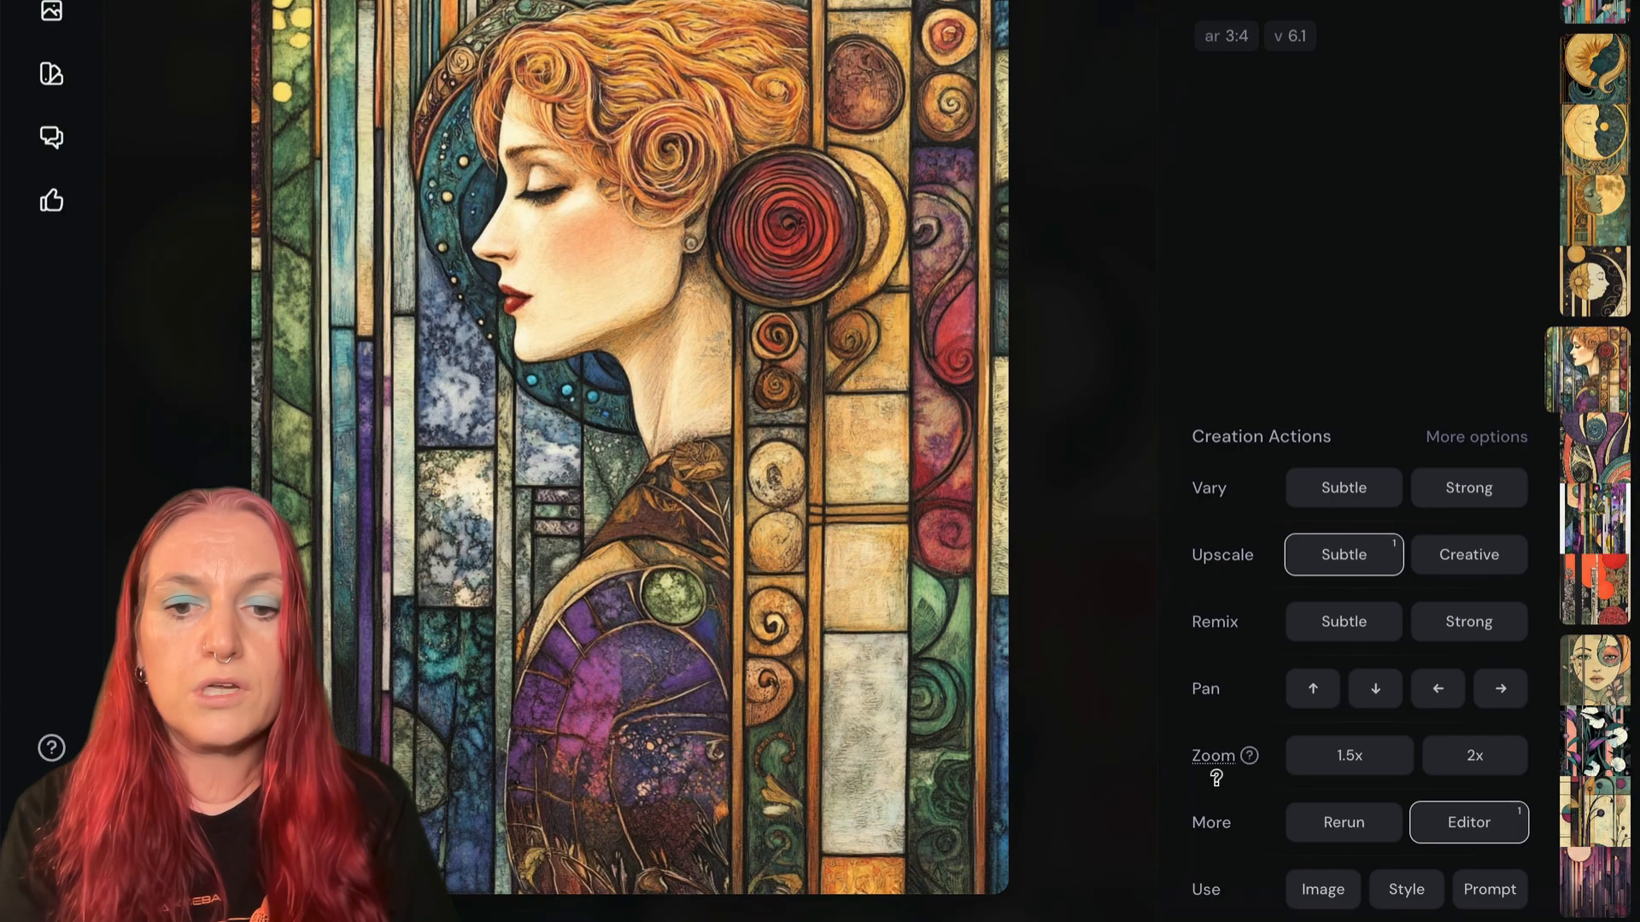
mouse_move(1211, 684)
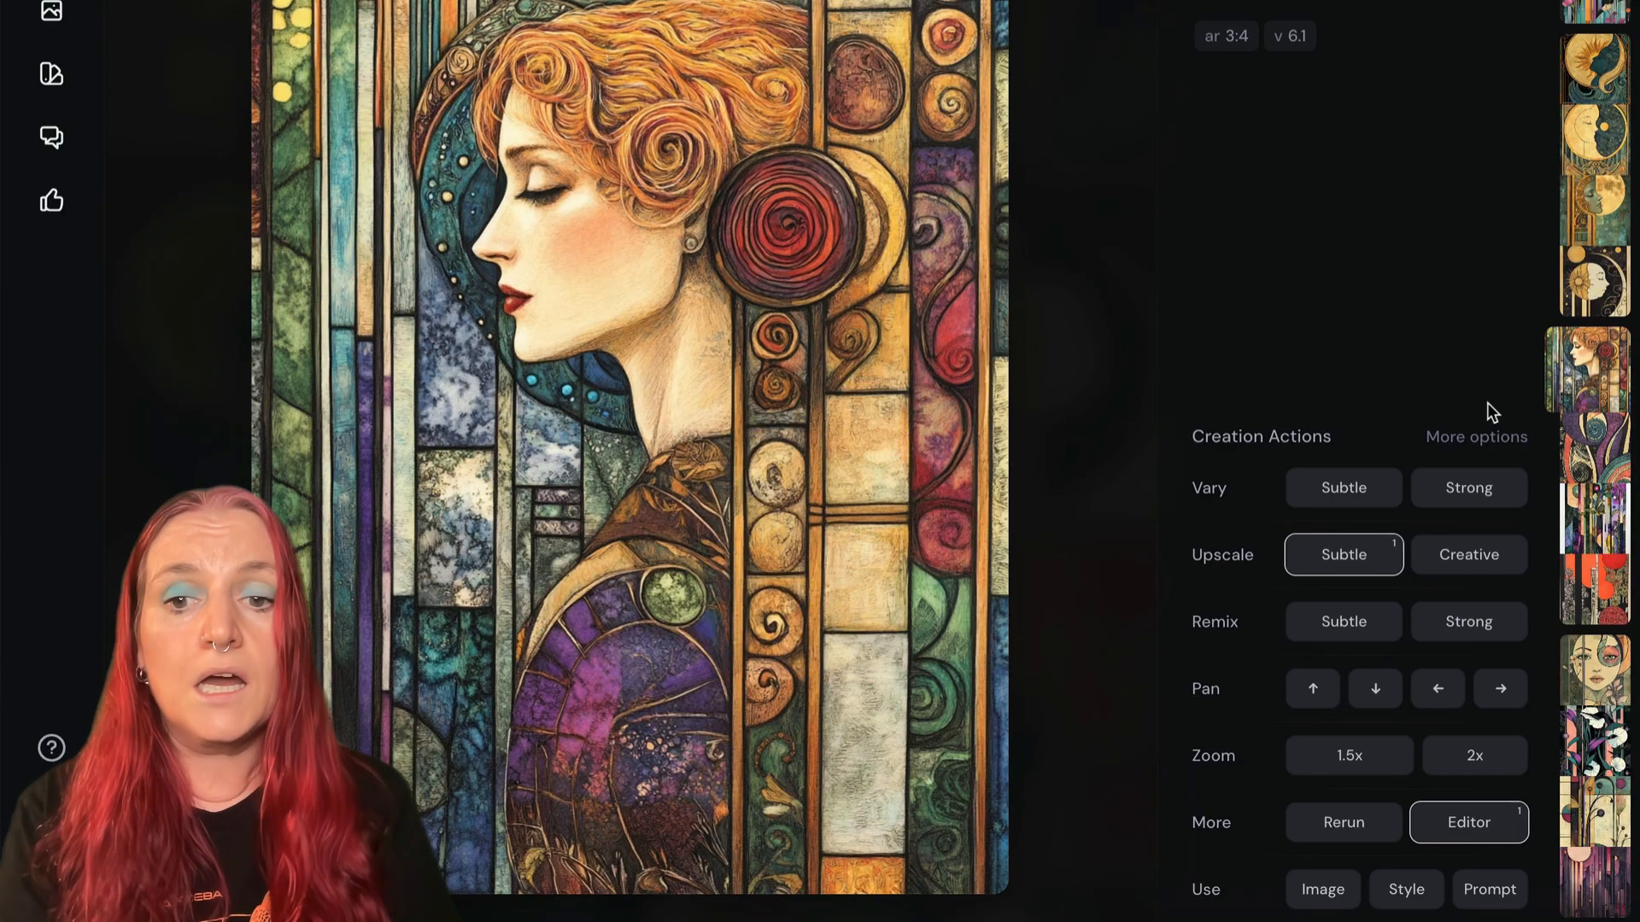
click(1481, 440)
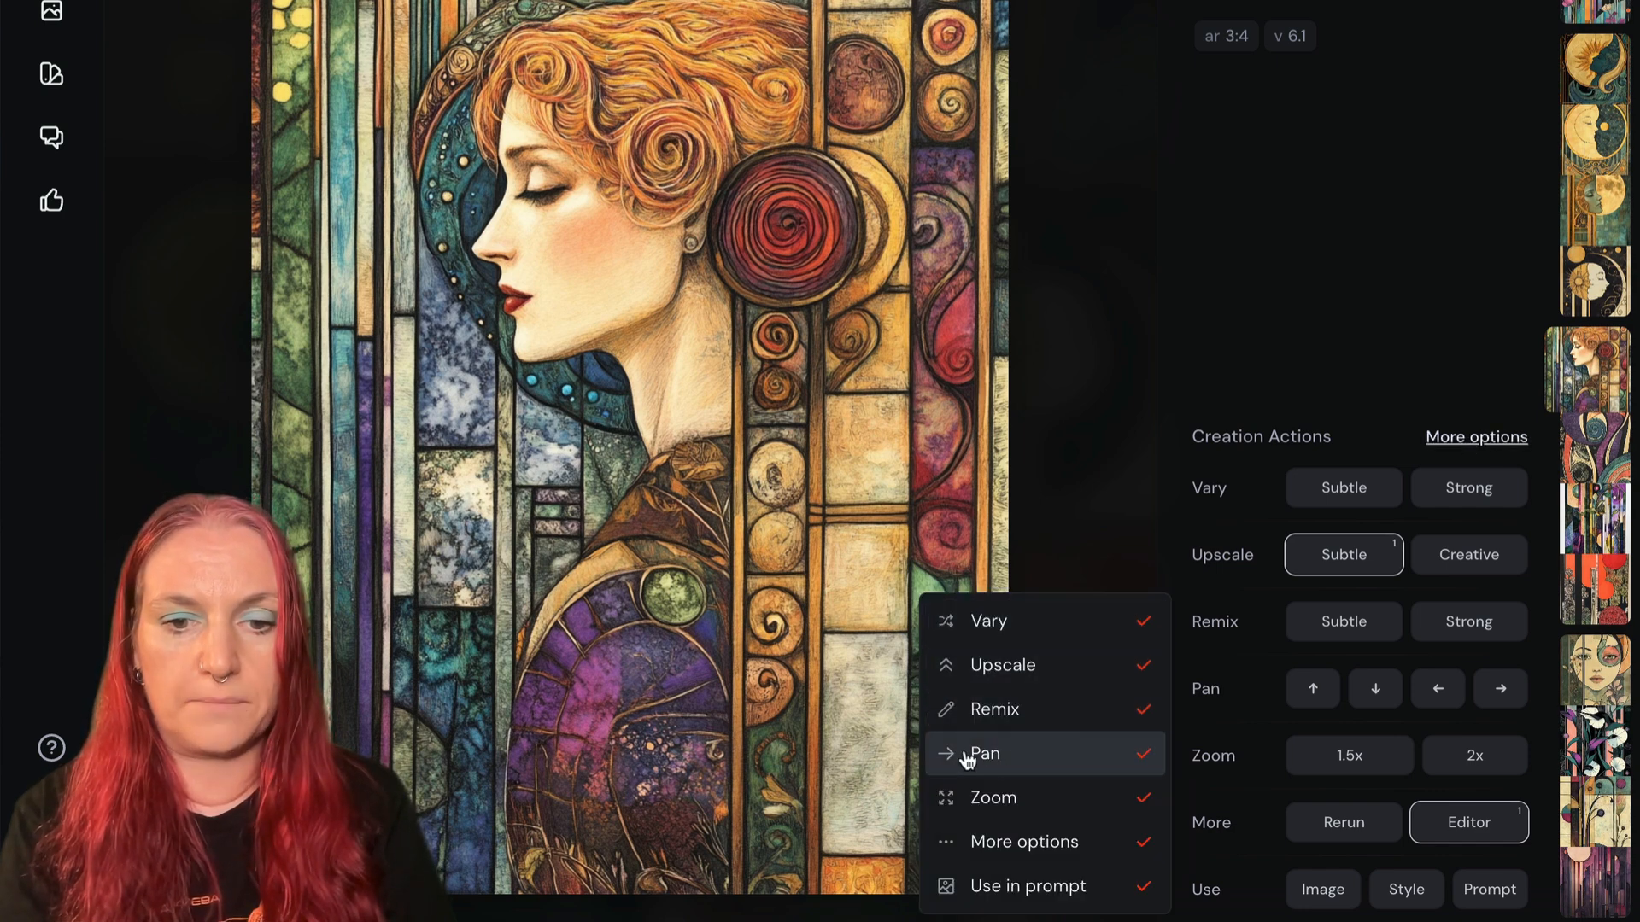
click(1141, 757)
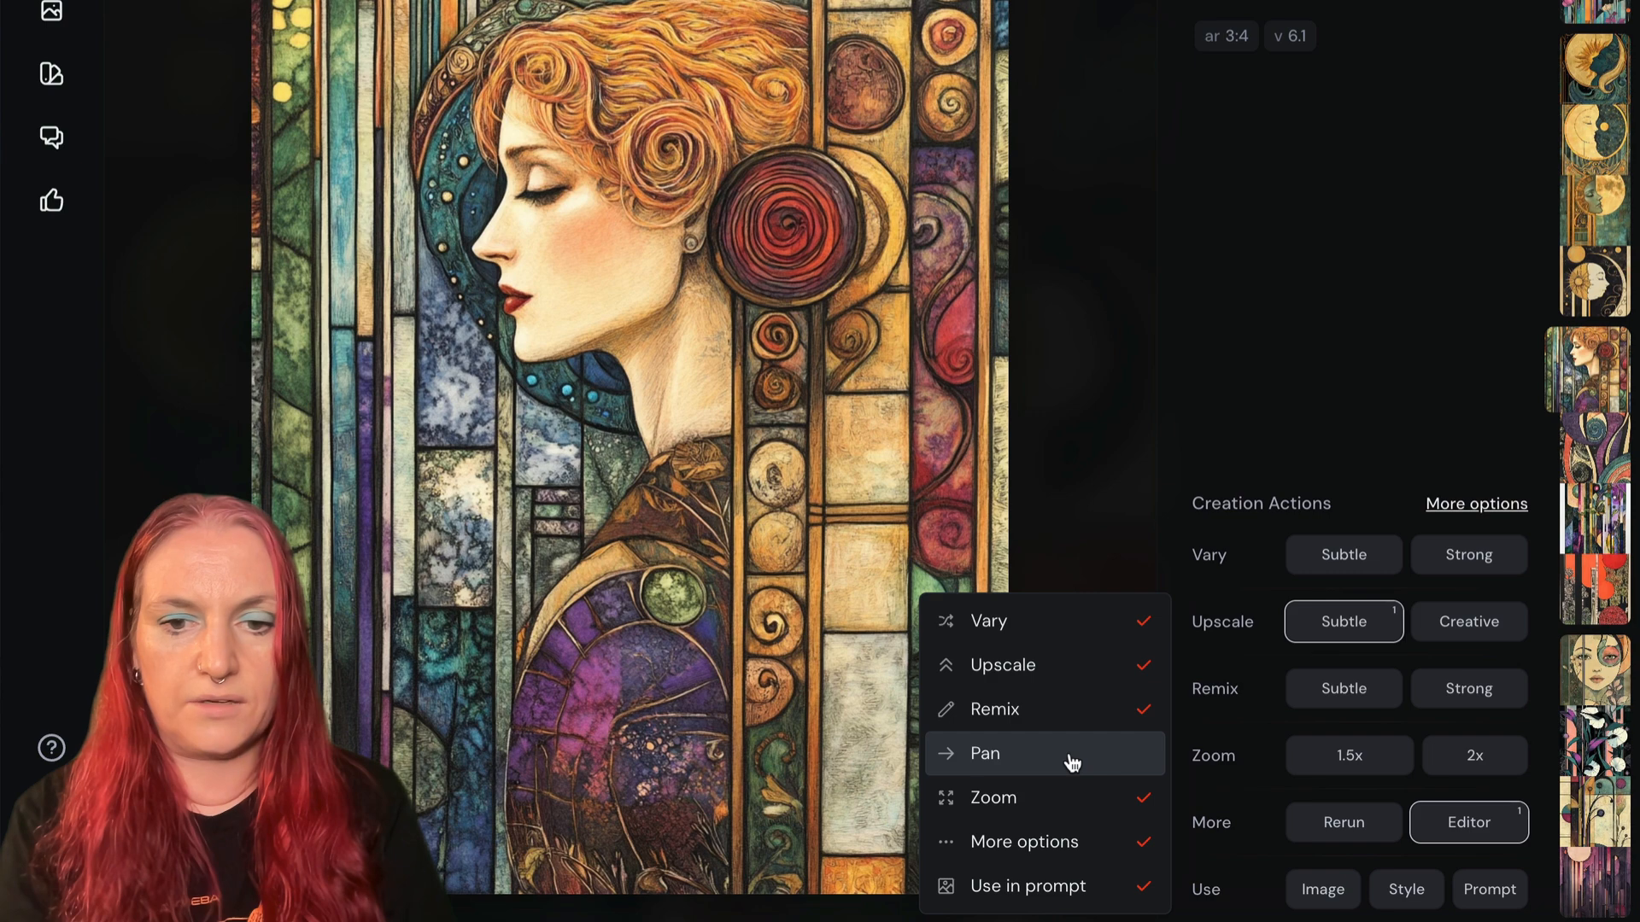
click(1033, 763)
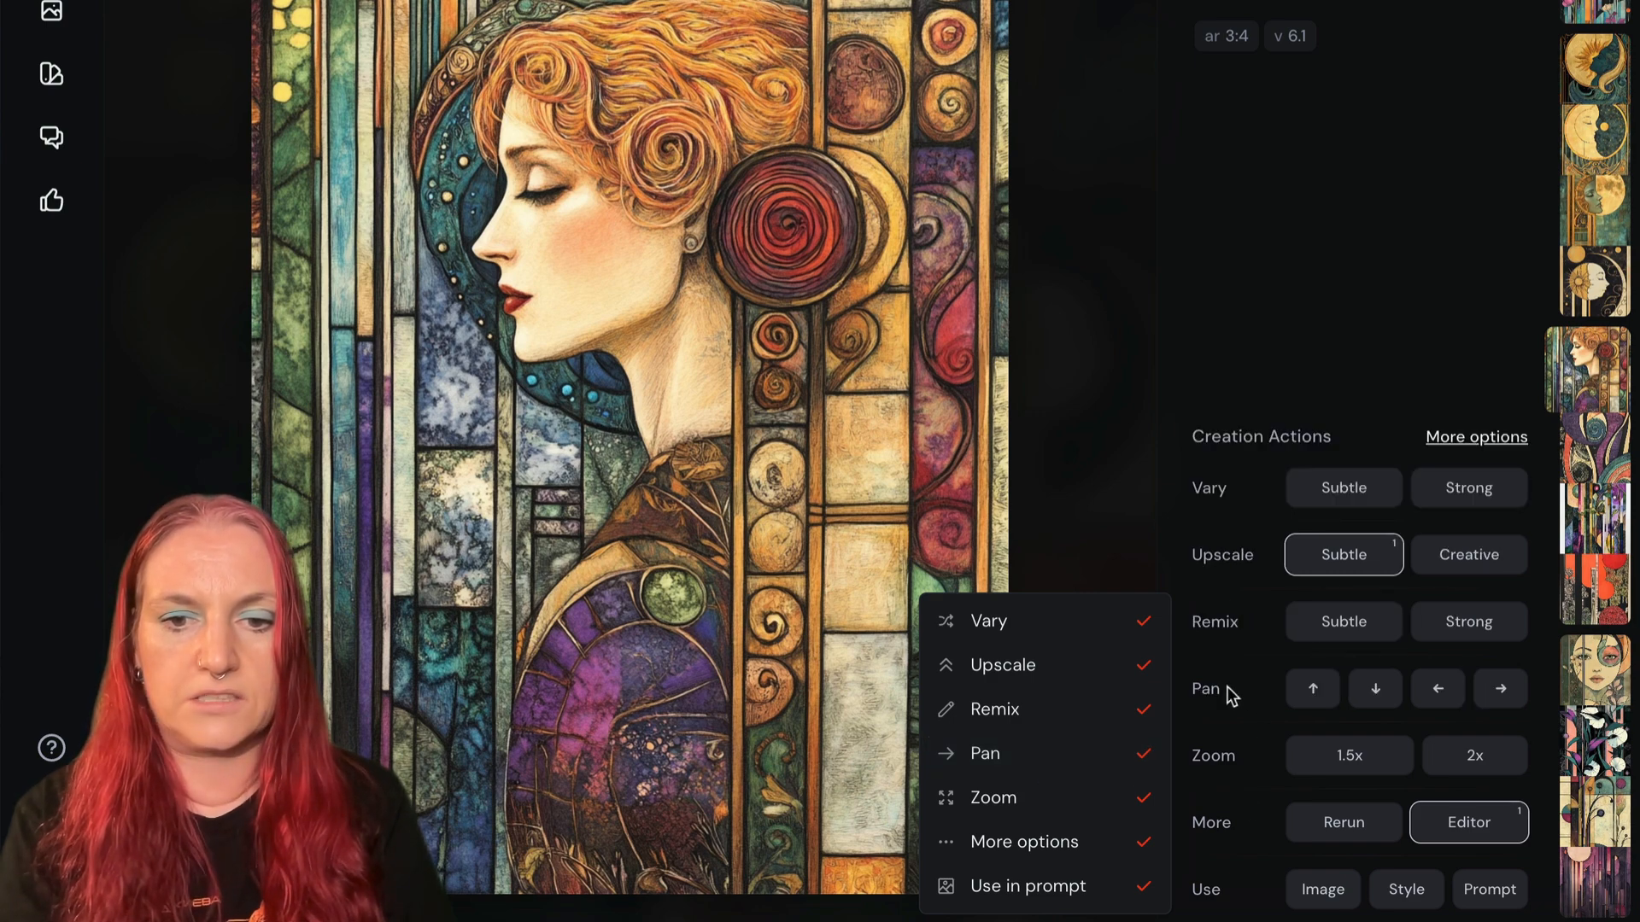
click(1132, 493)
mouse_move(1198, 624)
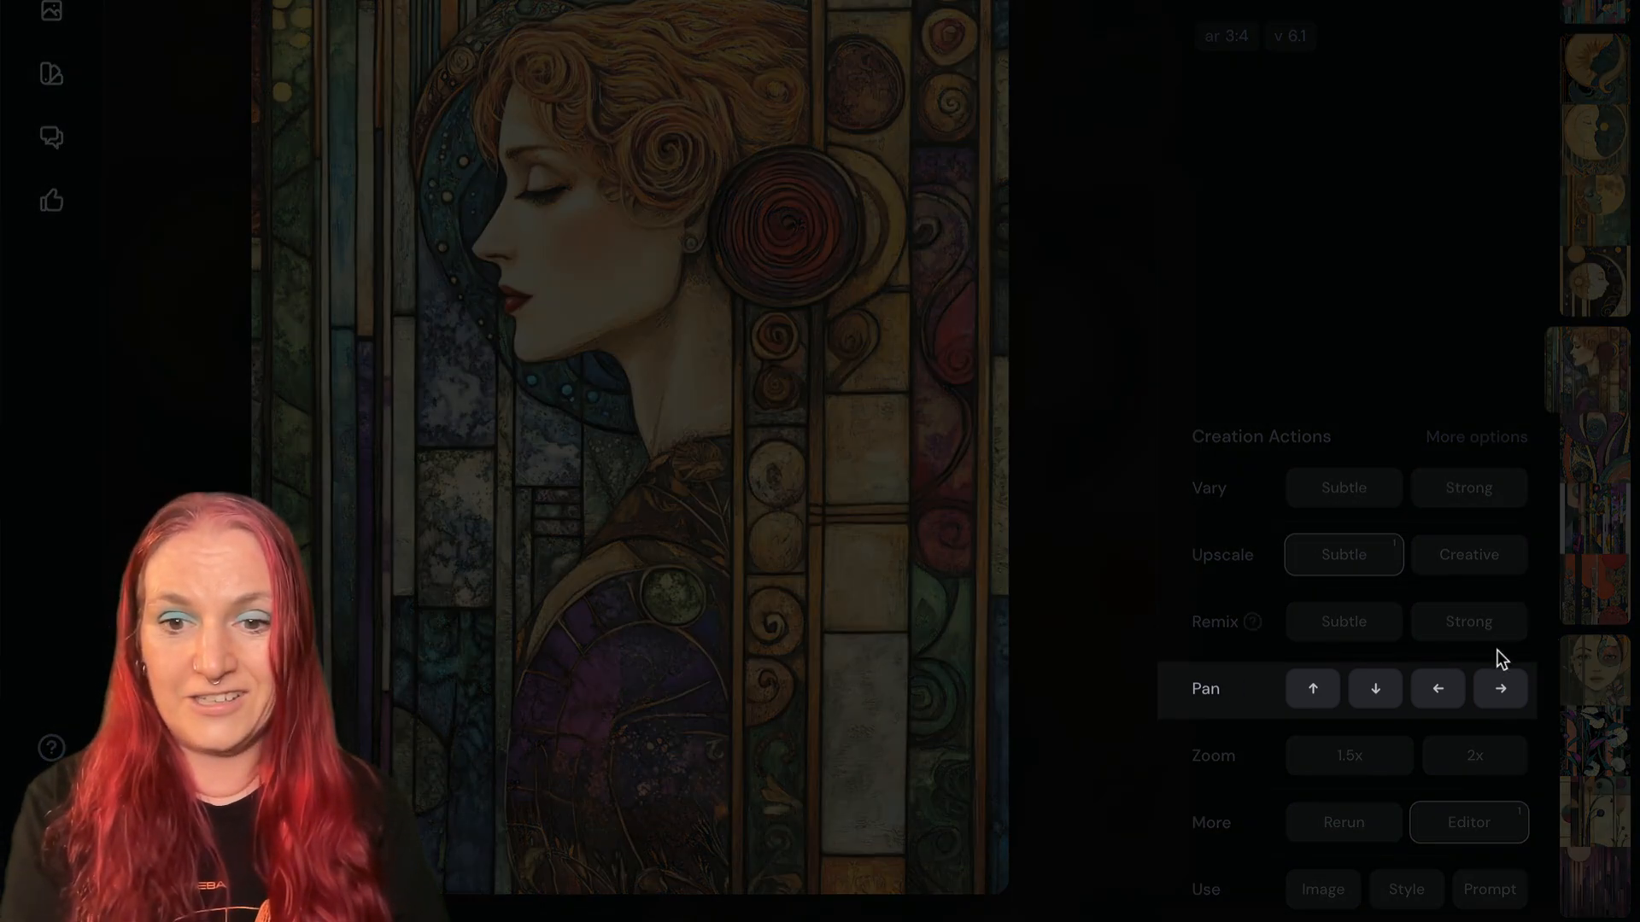
- Extend the red-haired portrait to the left with Pan and upscale the first panned result with the Subtle option
click(1441, 690)
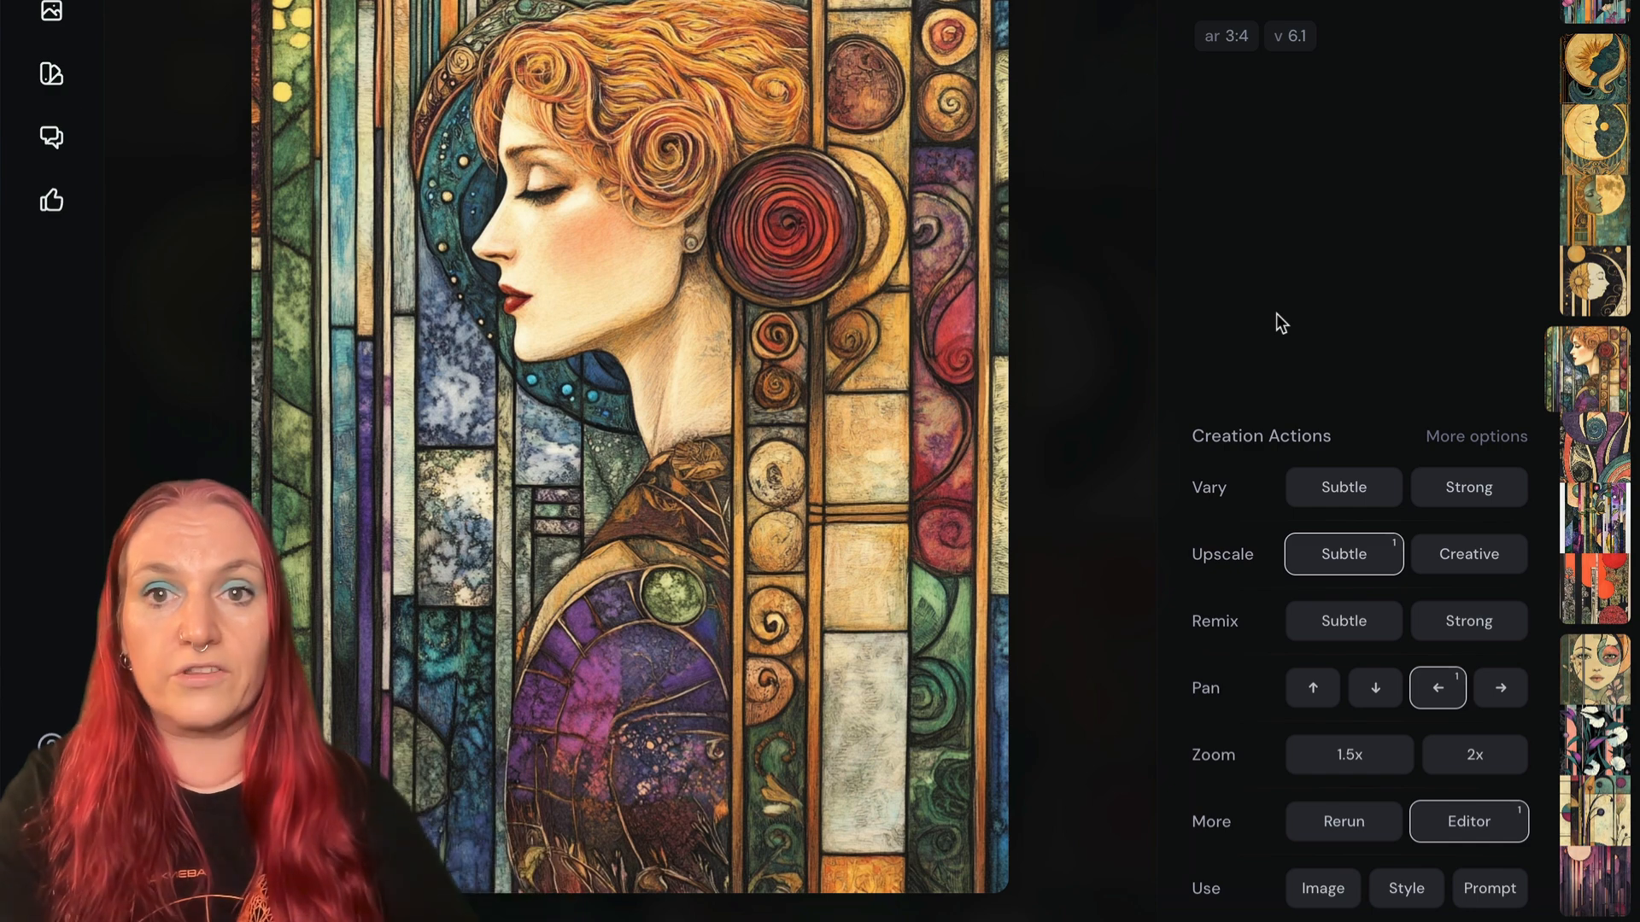
key(Escape)
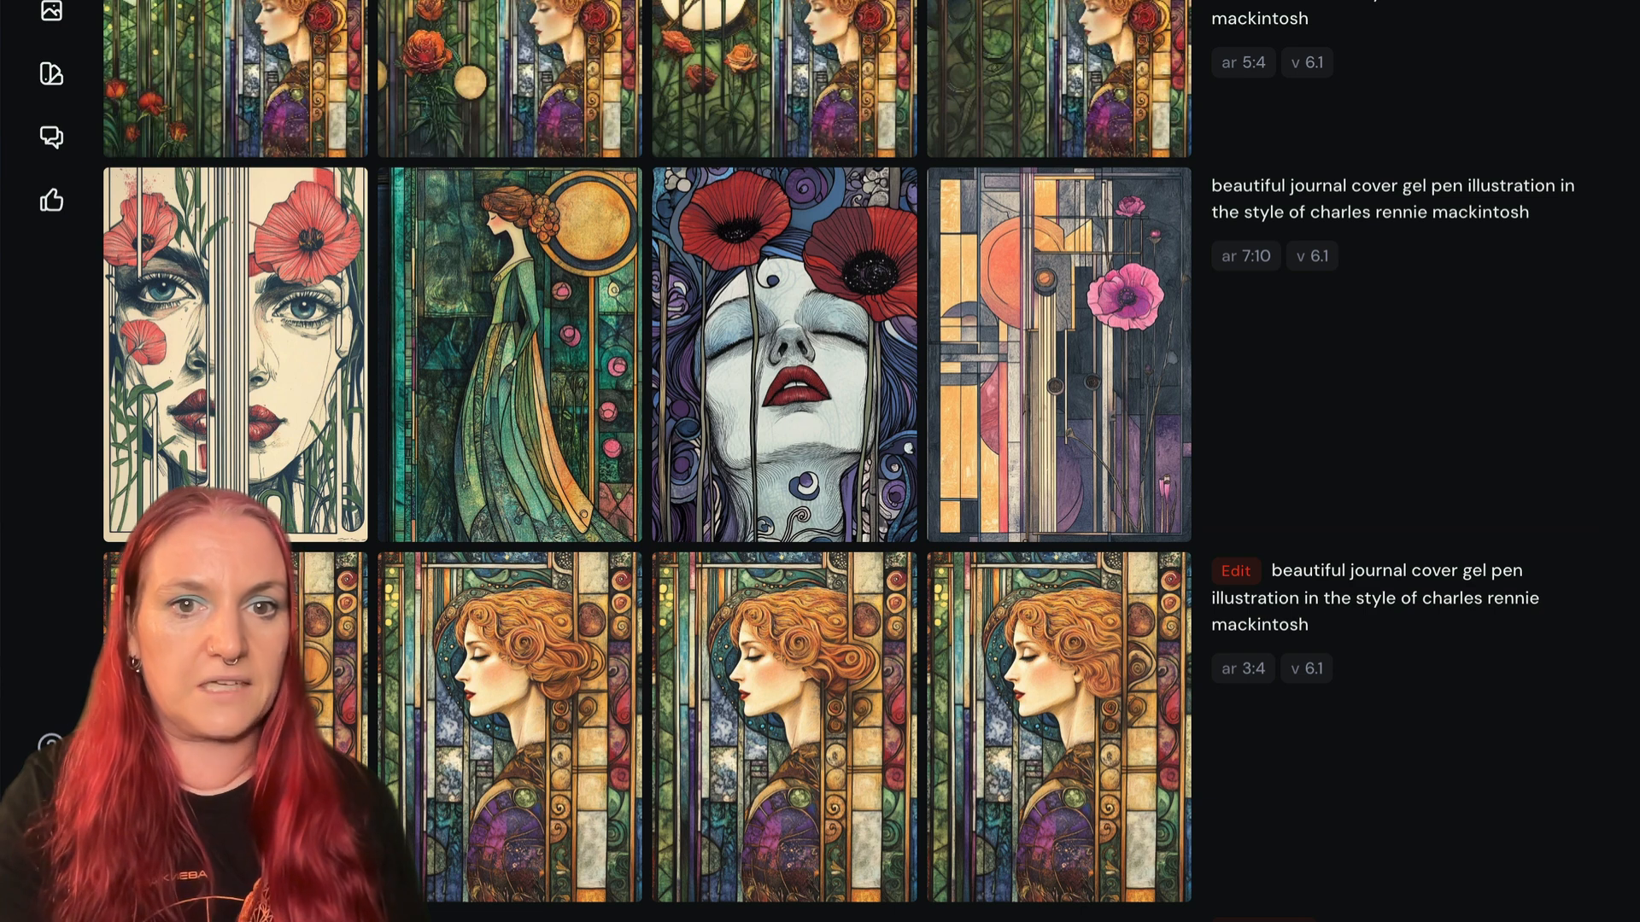
click(197, 38)
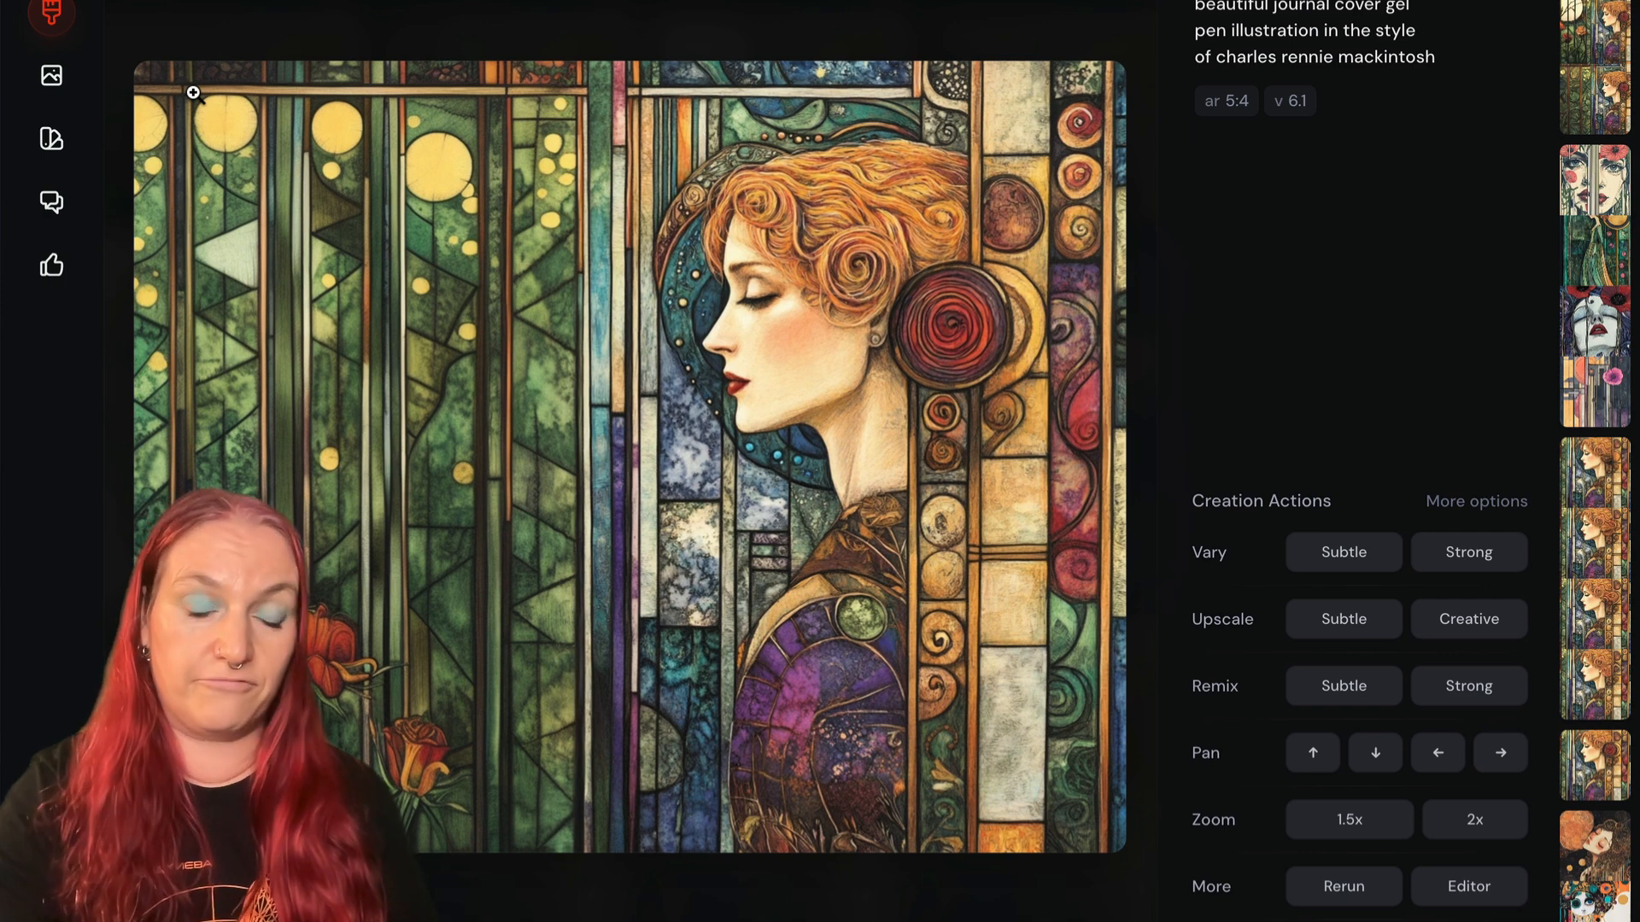
click(1337, 617)
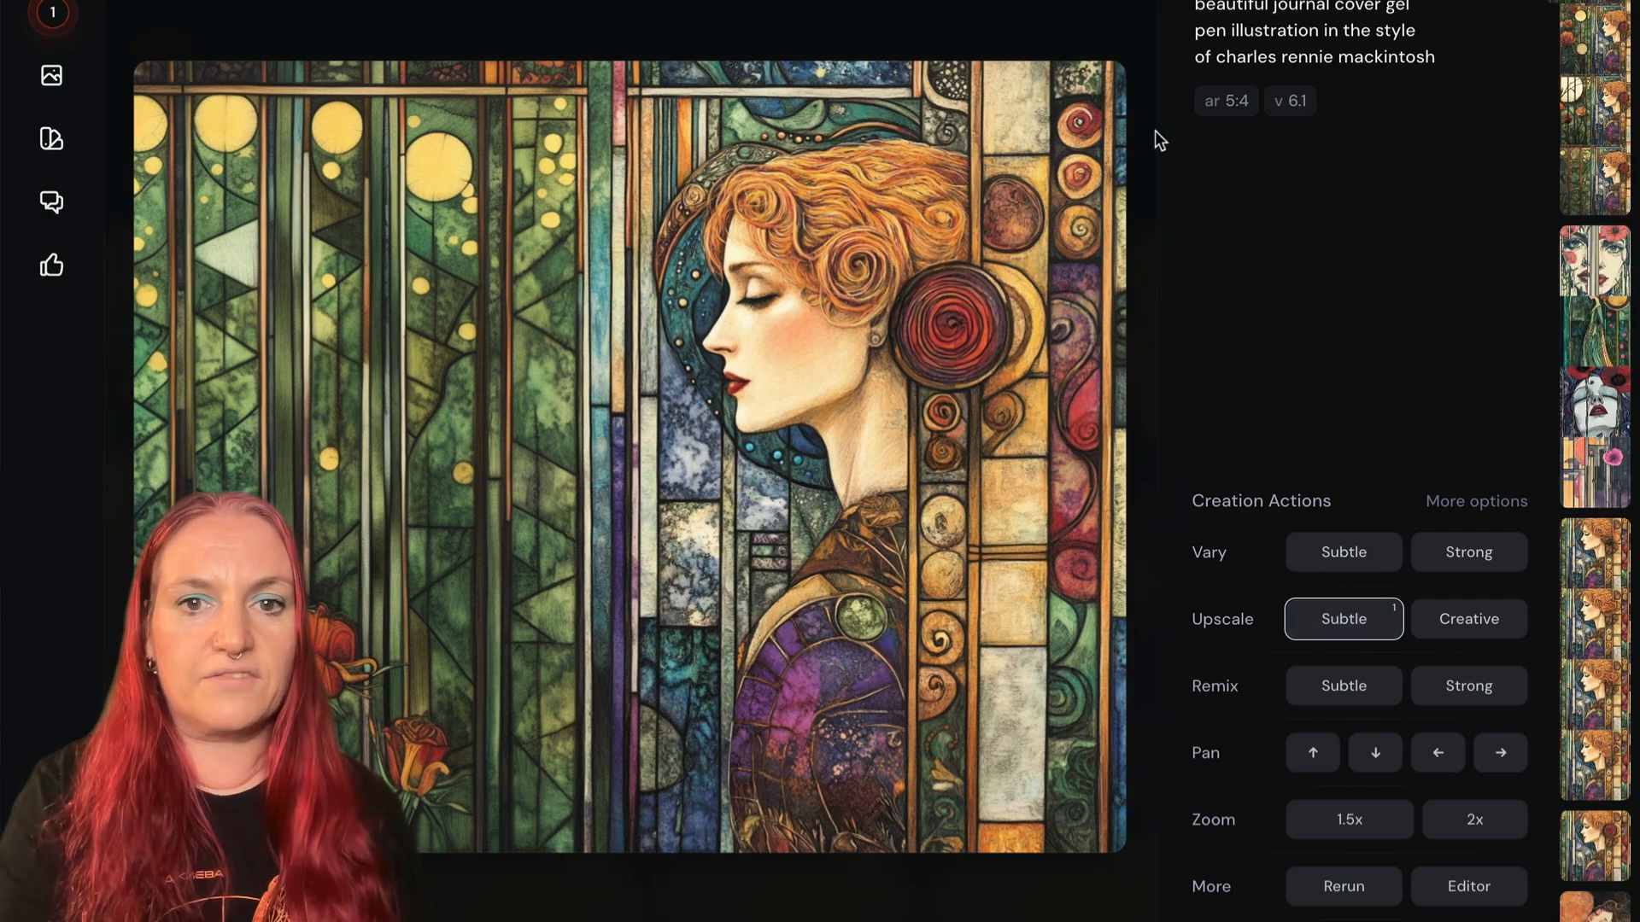
click(1135, 33)
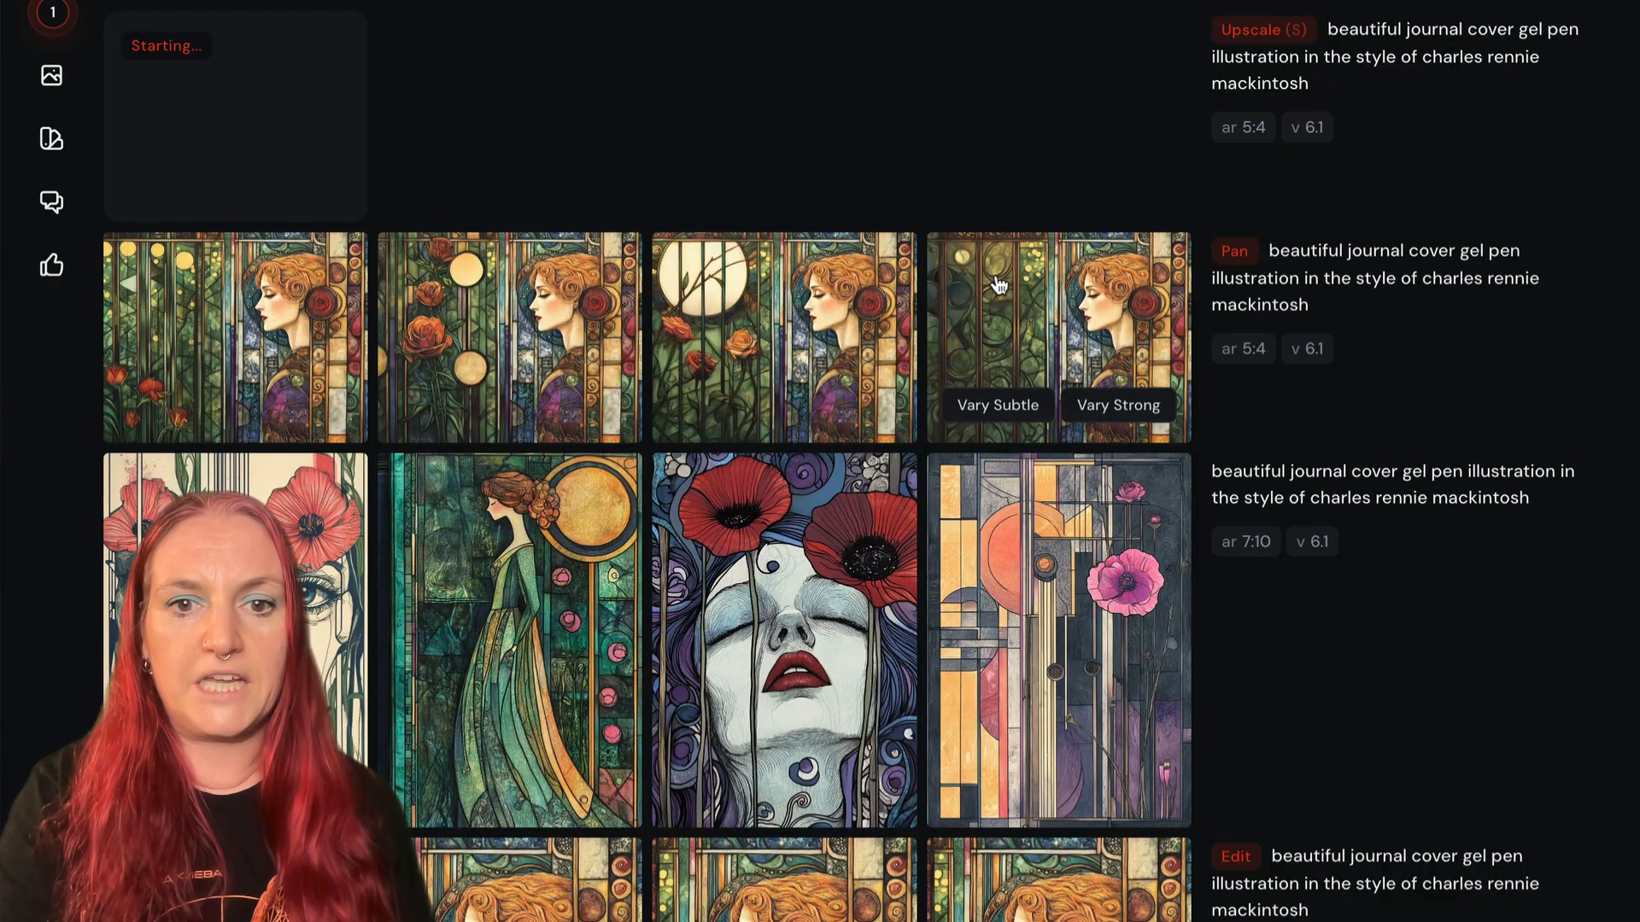
- Rerun the Pan job, browse its new variations and upscale the fourth one, with dark and peach roses, using the Subtle option
mouse_move(1299, 314)
click(1255, 423)
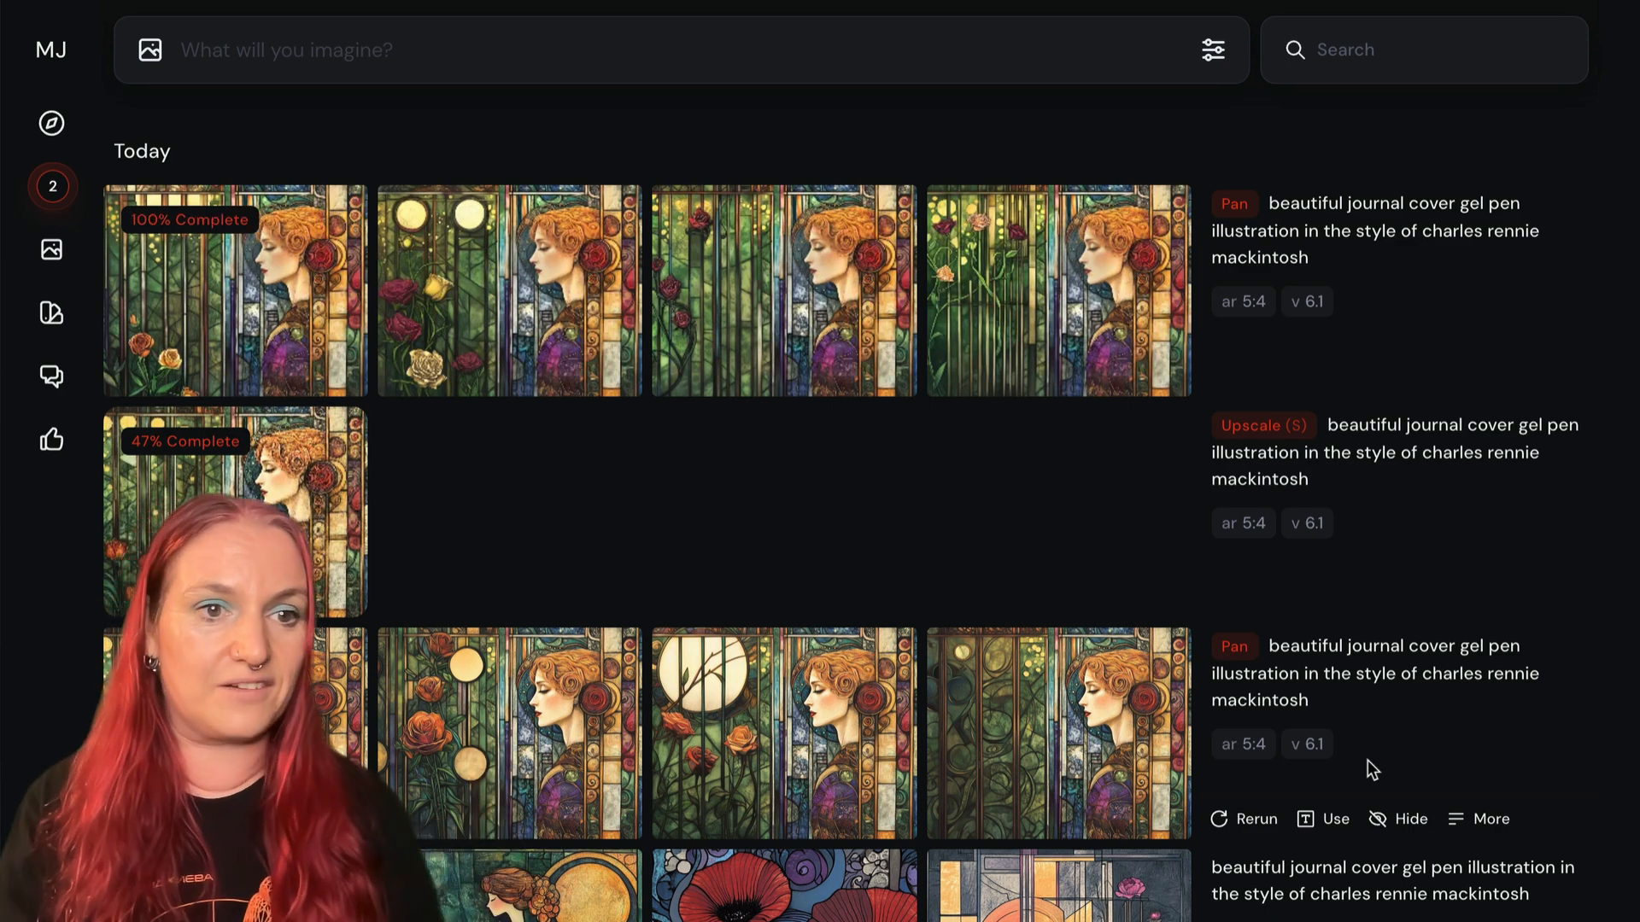
click(231, 254)
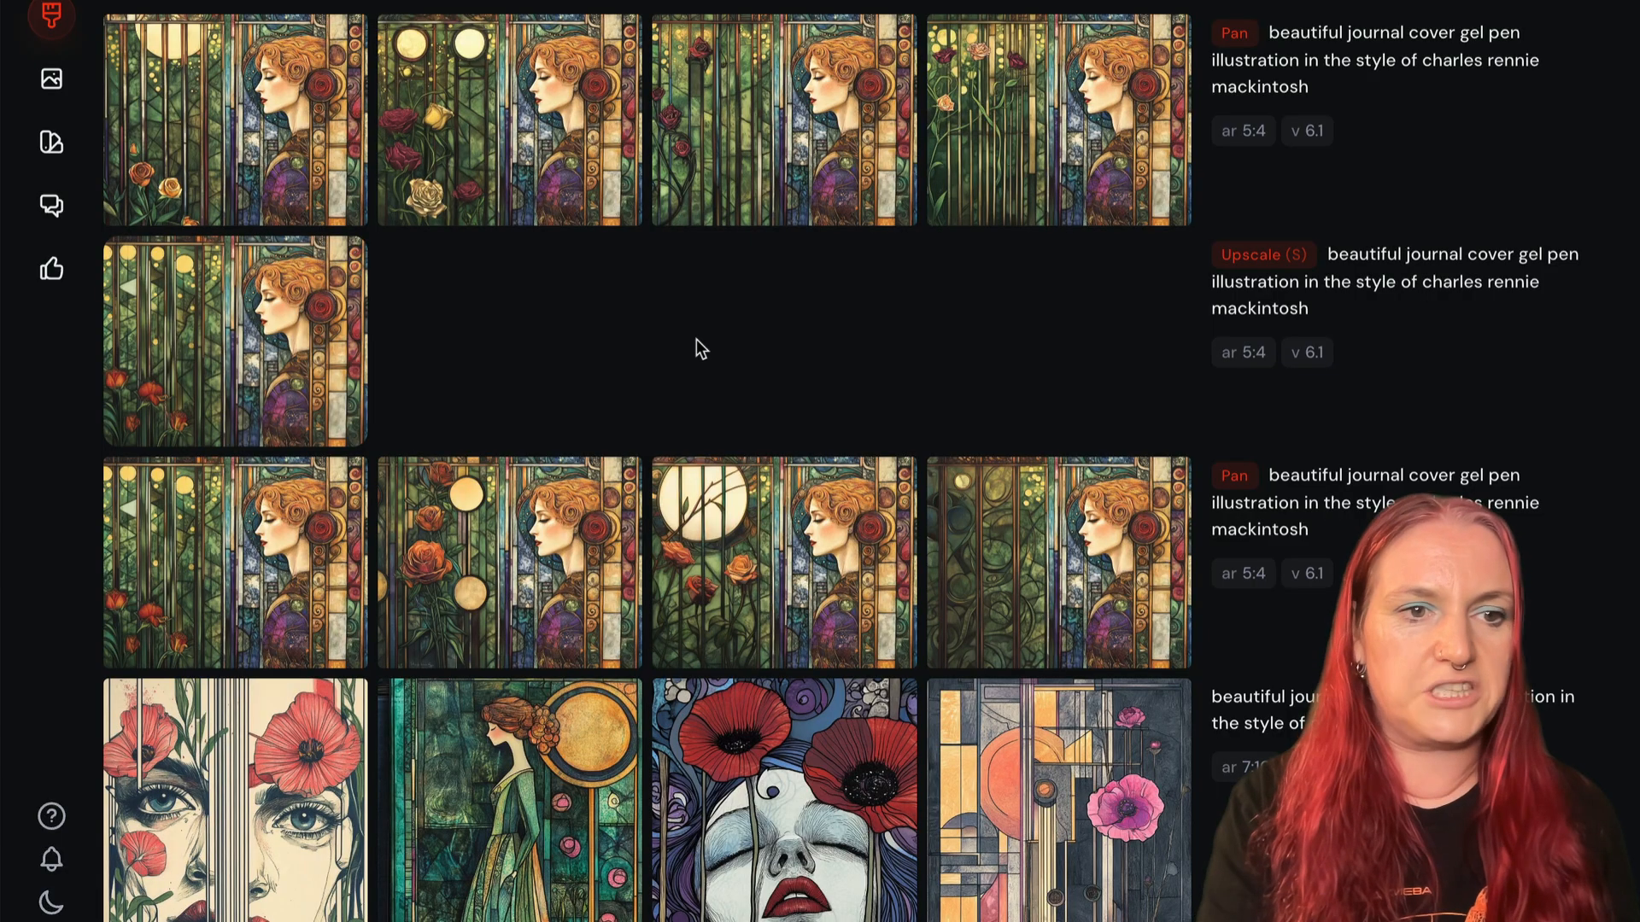
click(249, 102)
key(Right)
key(Right)
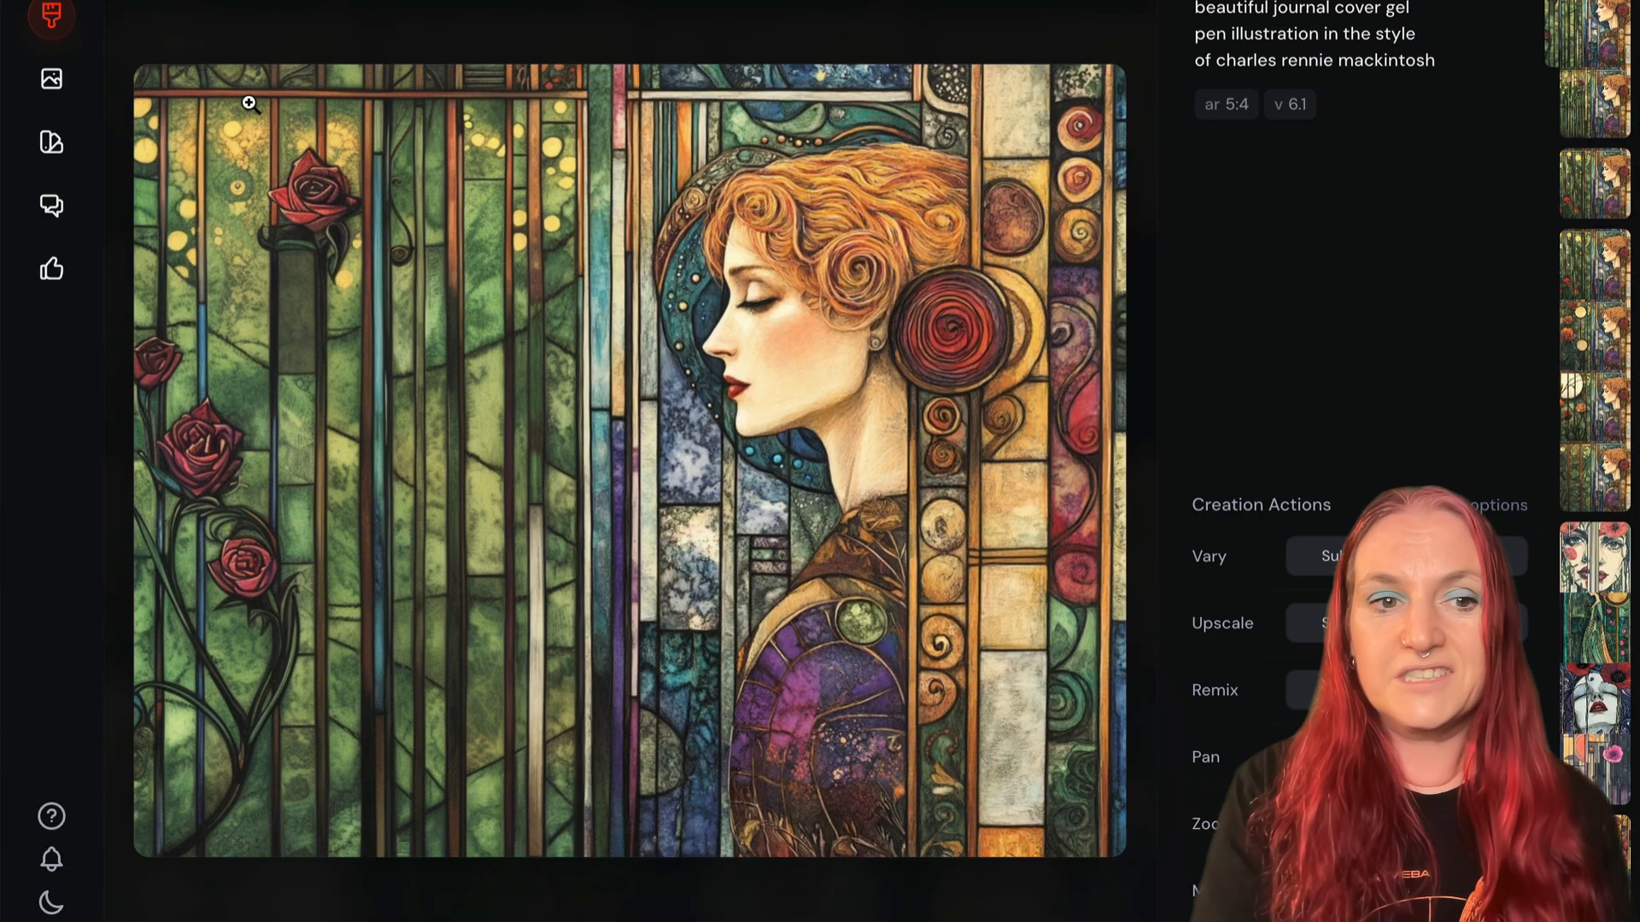
key(Right)
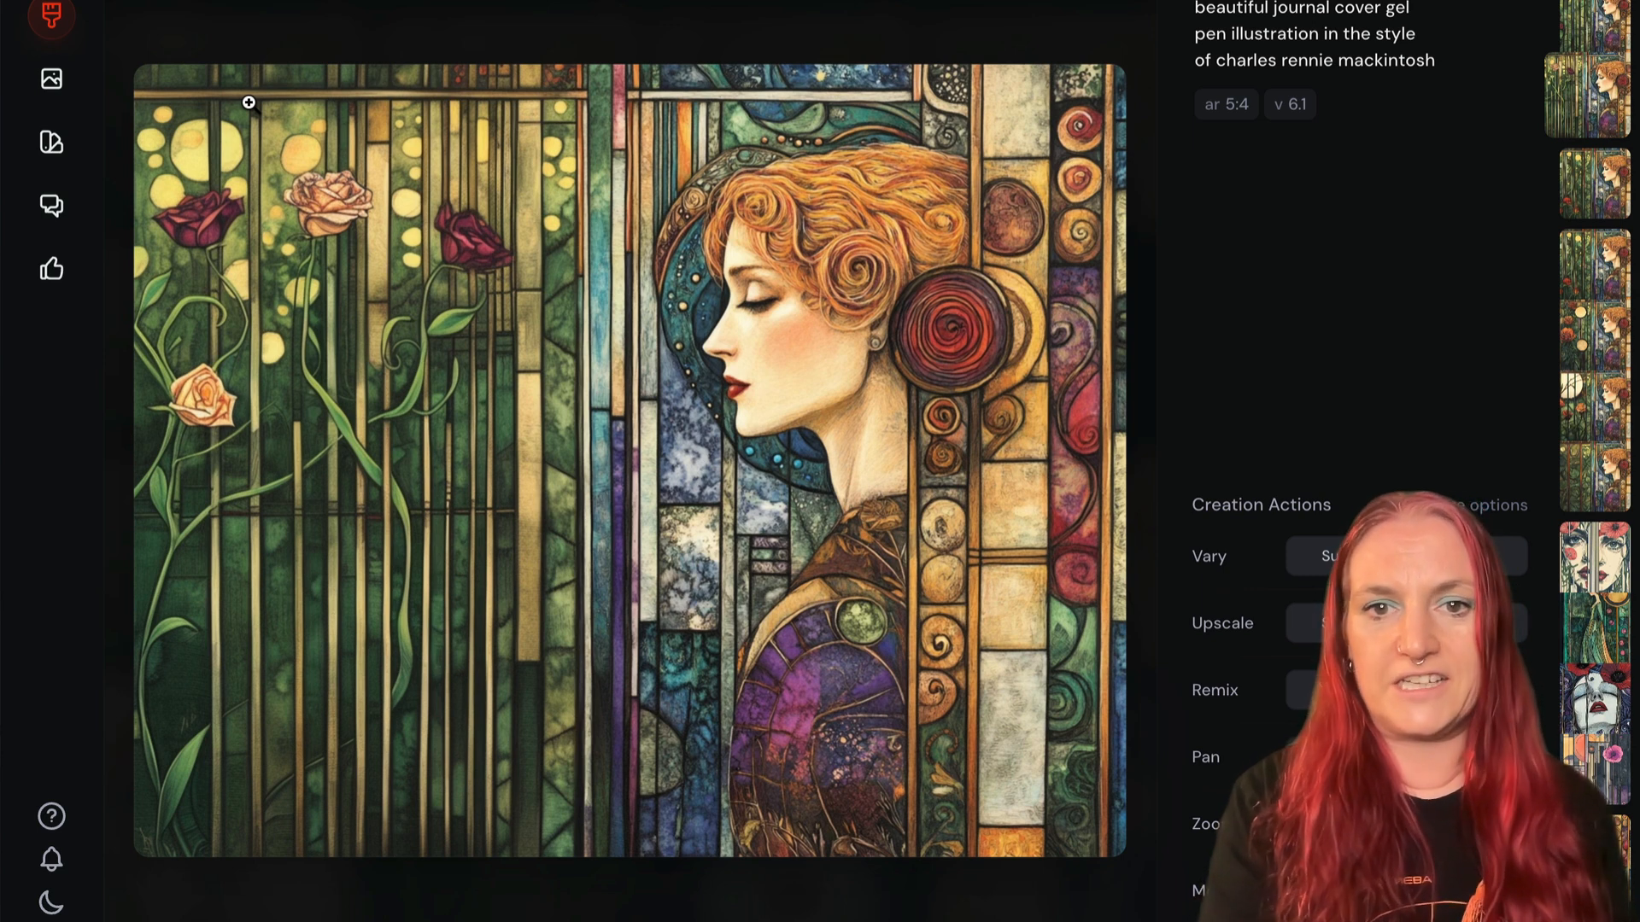
click(1332, 622)
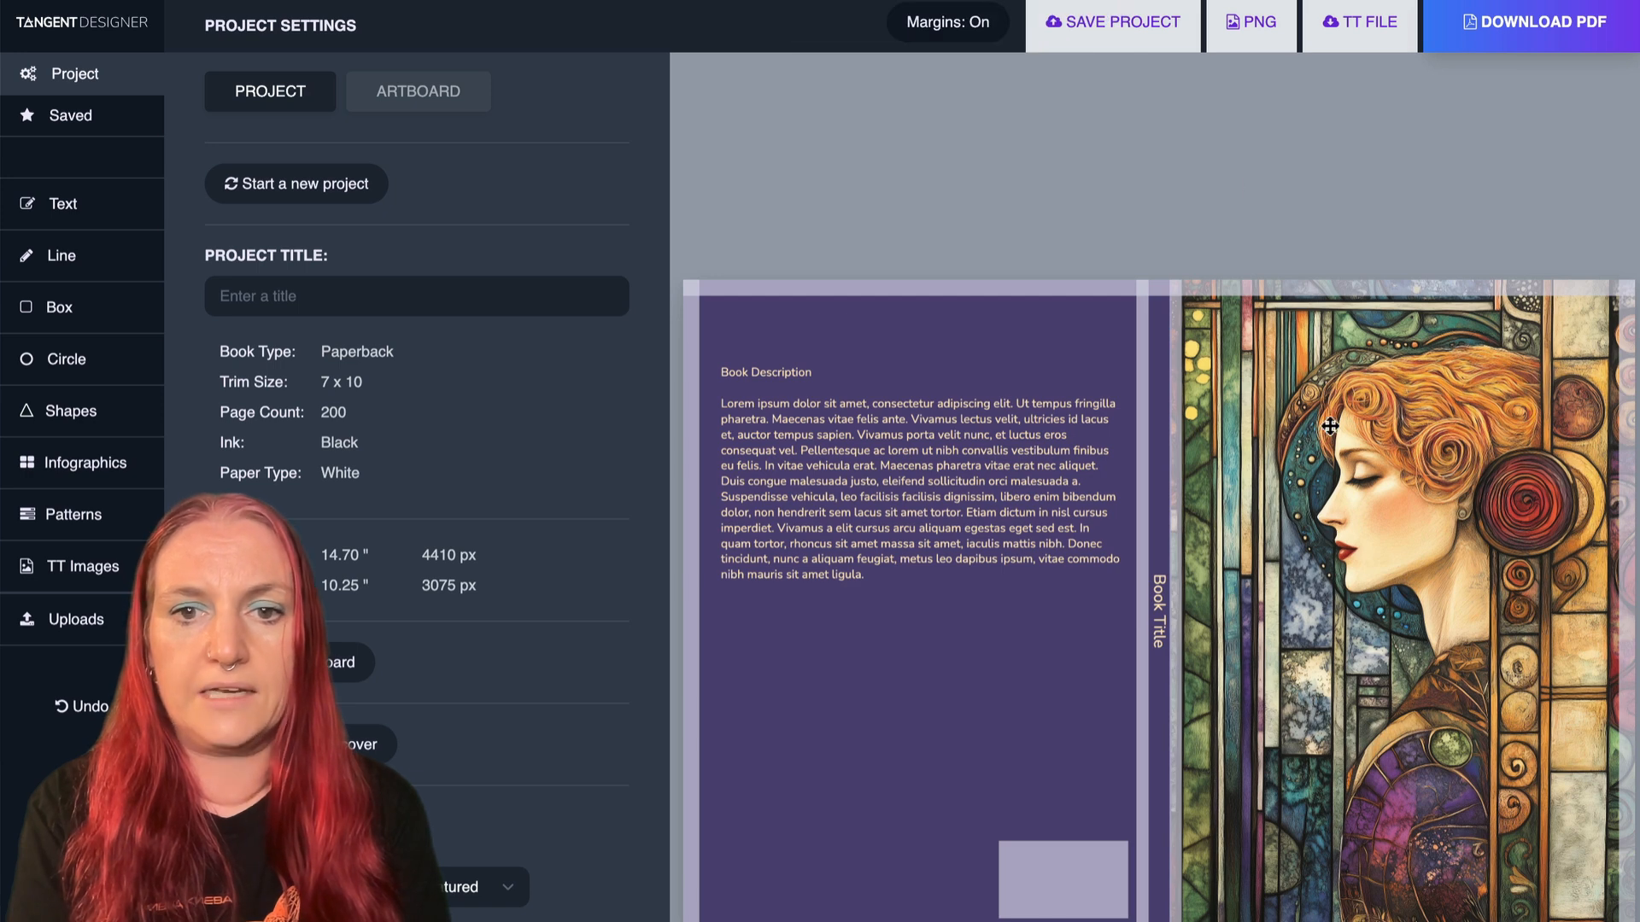
- Switch to Tangent Designer, delete the front cover portrait and upload the upscaled wide artwork with the roses in its place
click(1281, 615)
key(Delete)
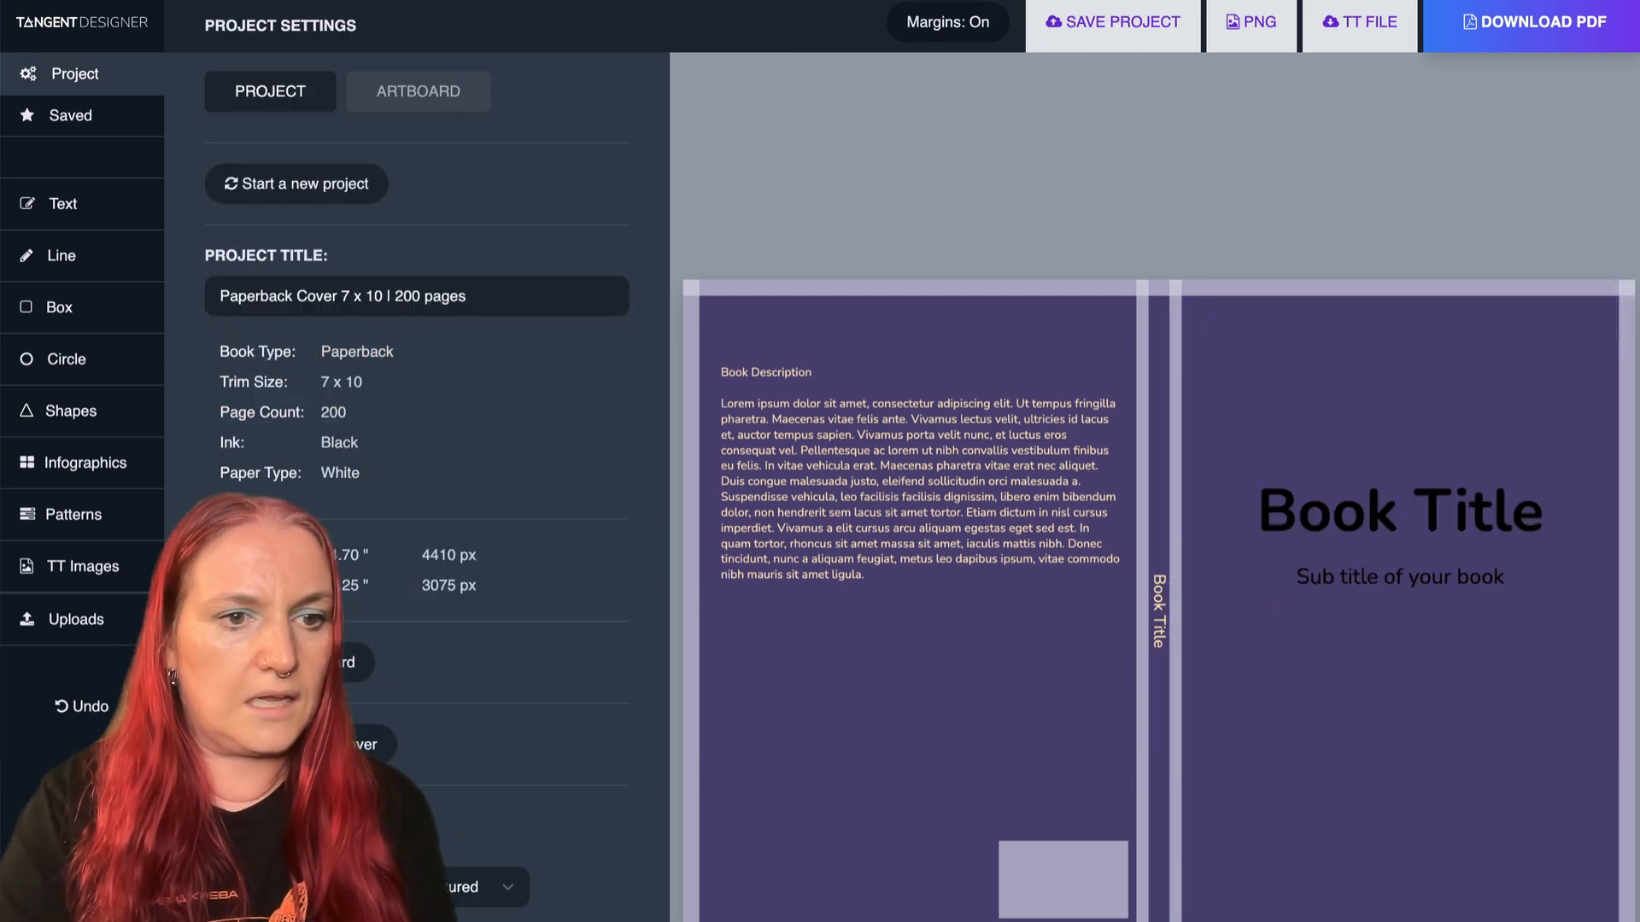
click(77, 620)
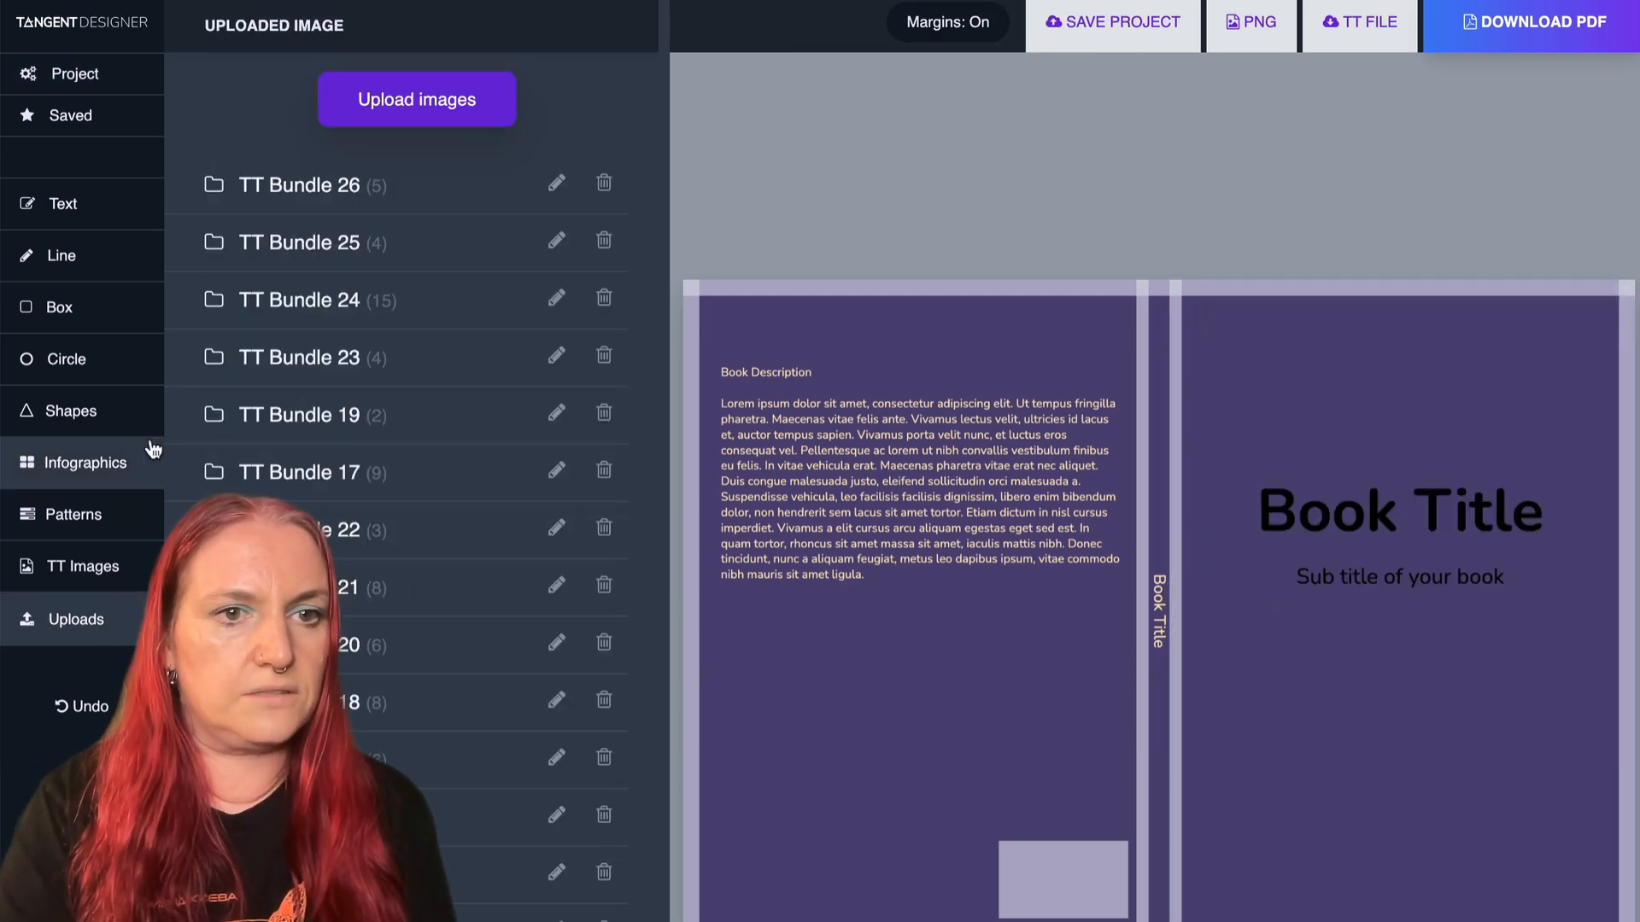
click(410, 99)
click(258, 119)
double_click(258, 129)
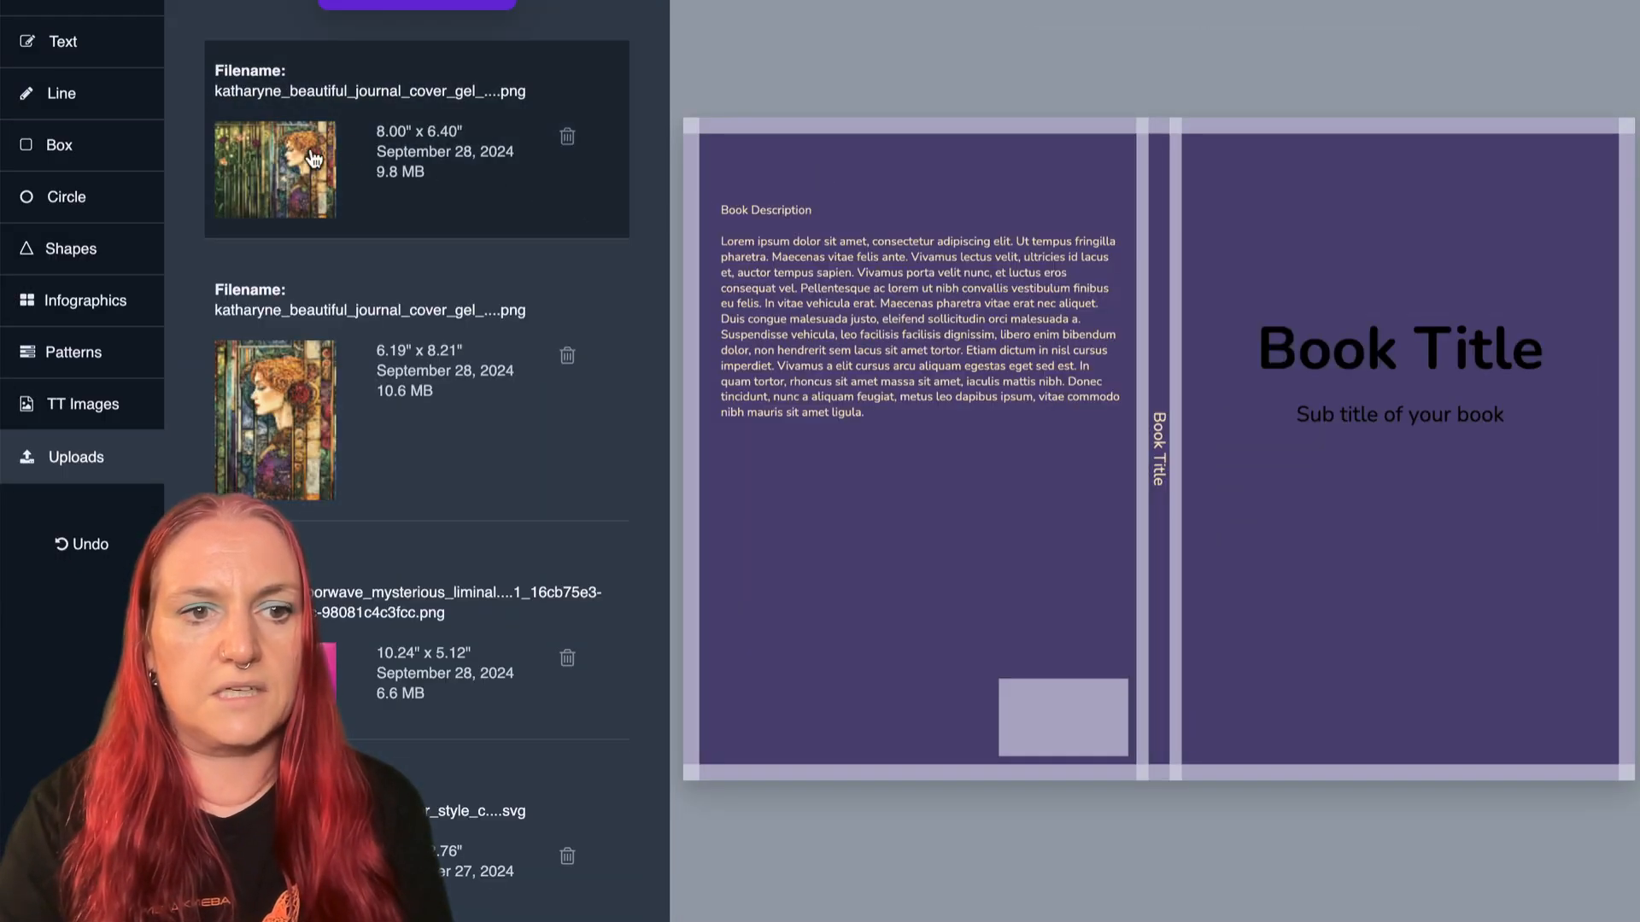
click(314, 159)
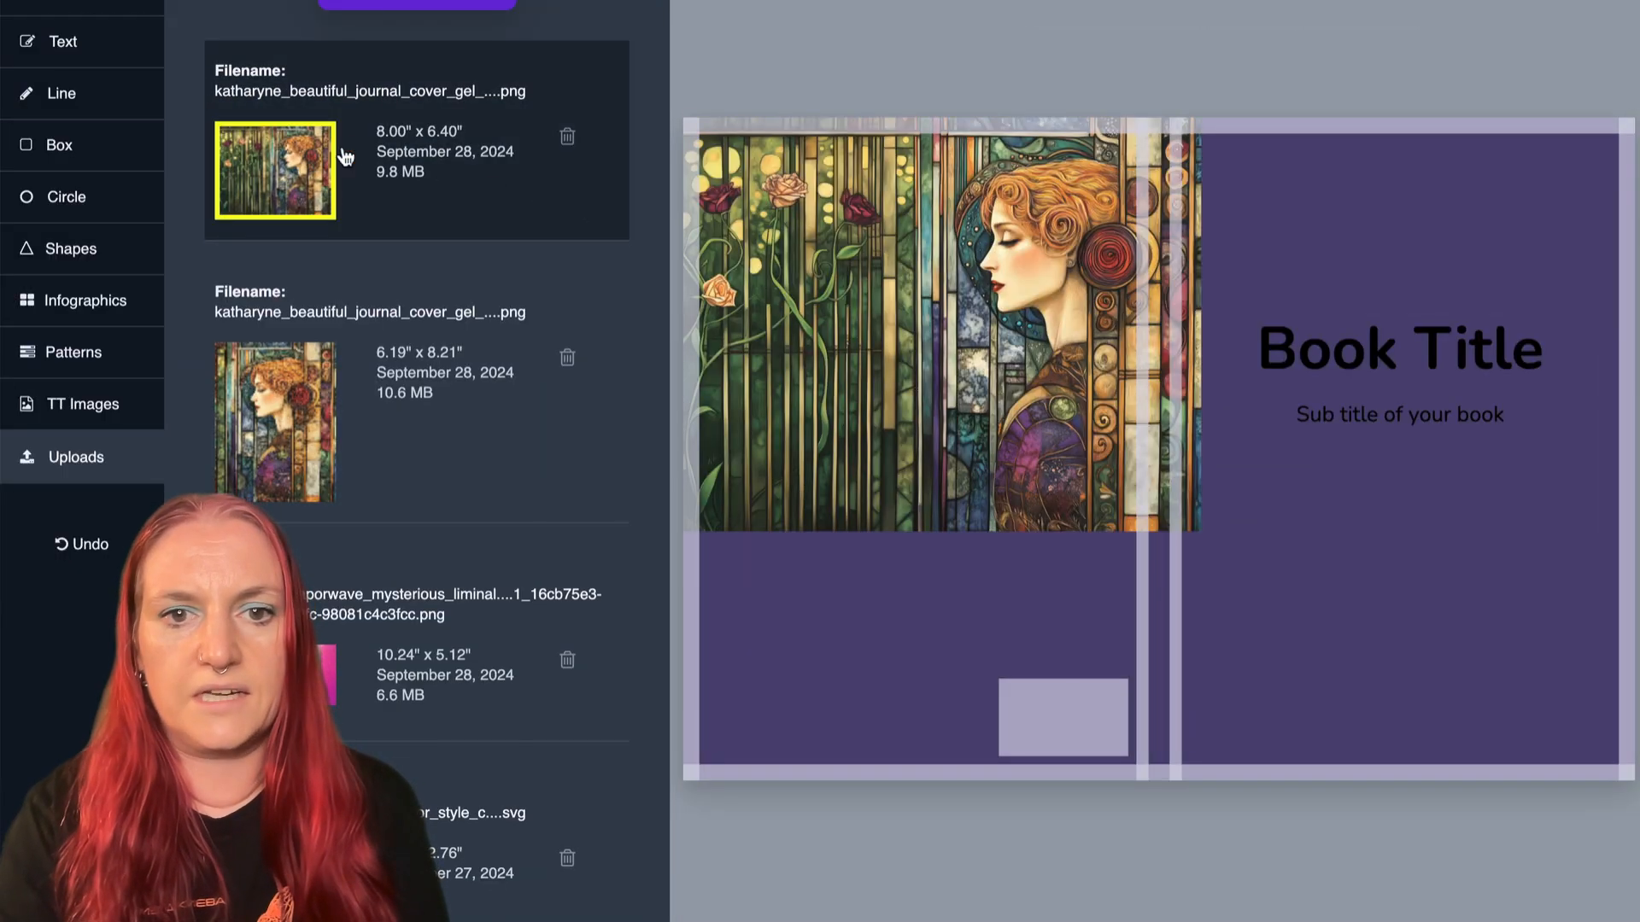
- Scale the wide artwork to about 14.7 inches across the back, spine and front cover, and send it behind the text
click(1140, 501)
drag(1205, 533, 1632, 878)
drag(1378, 681, 1364, 626)
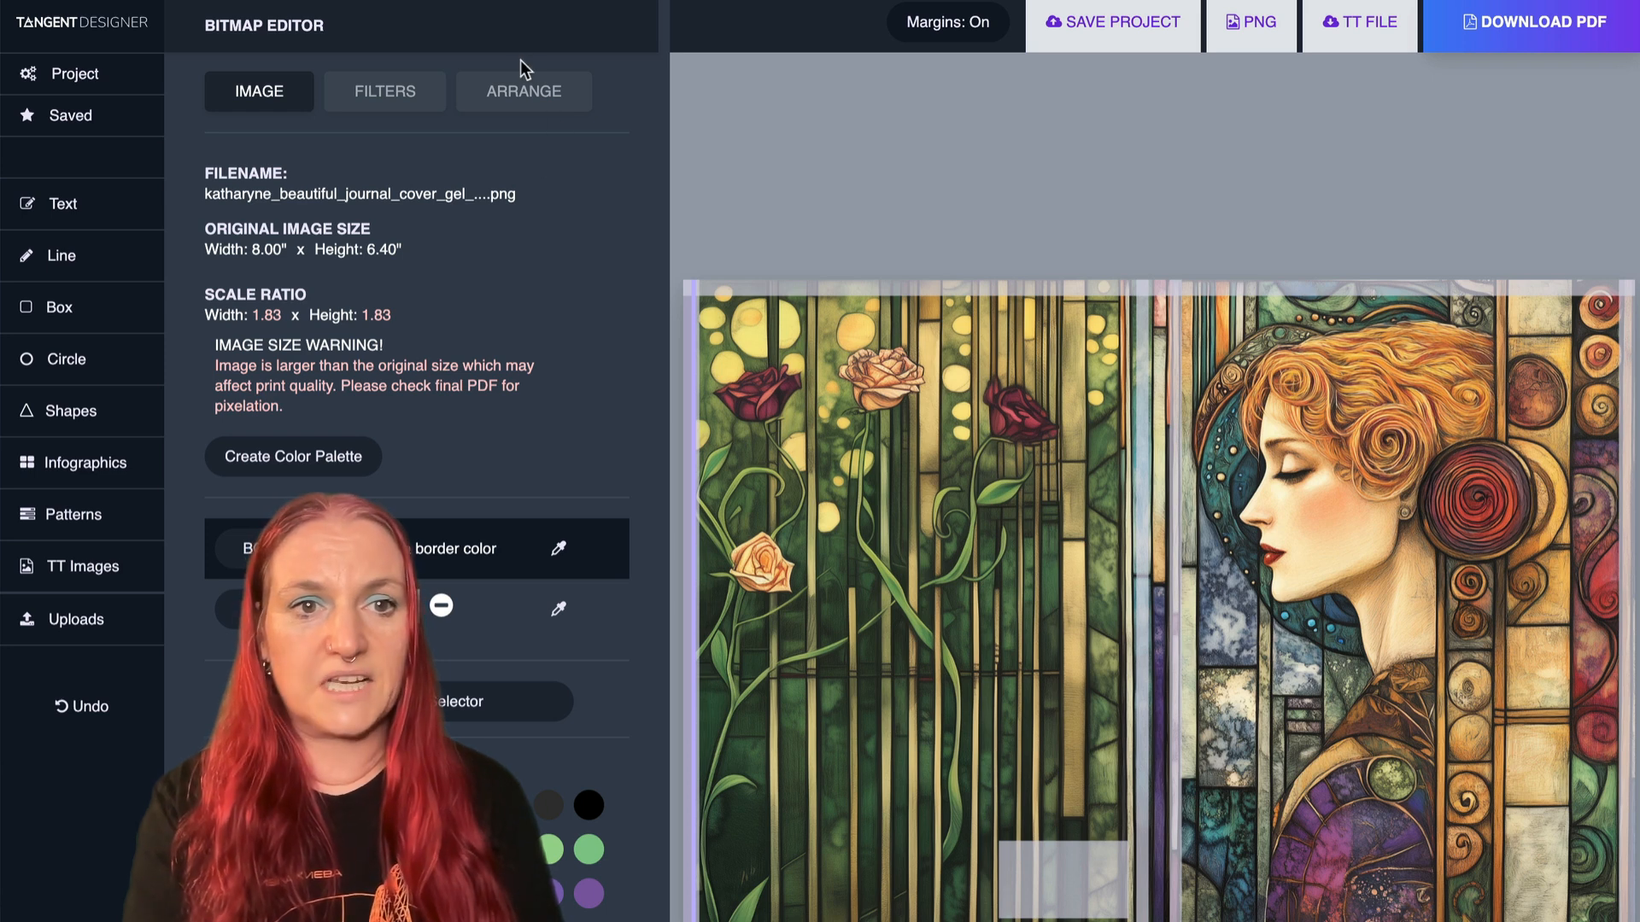
click(518, 89)
click(330, 265)
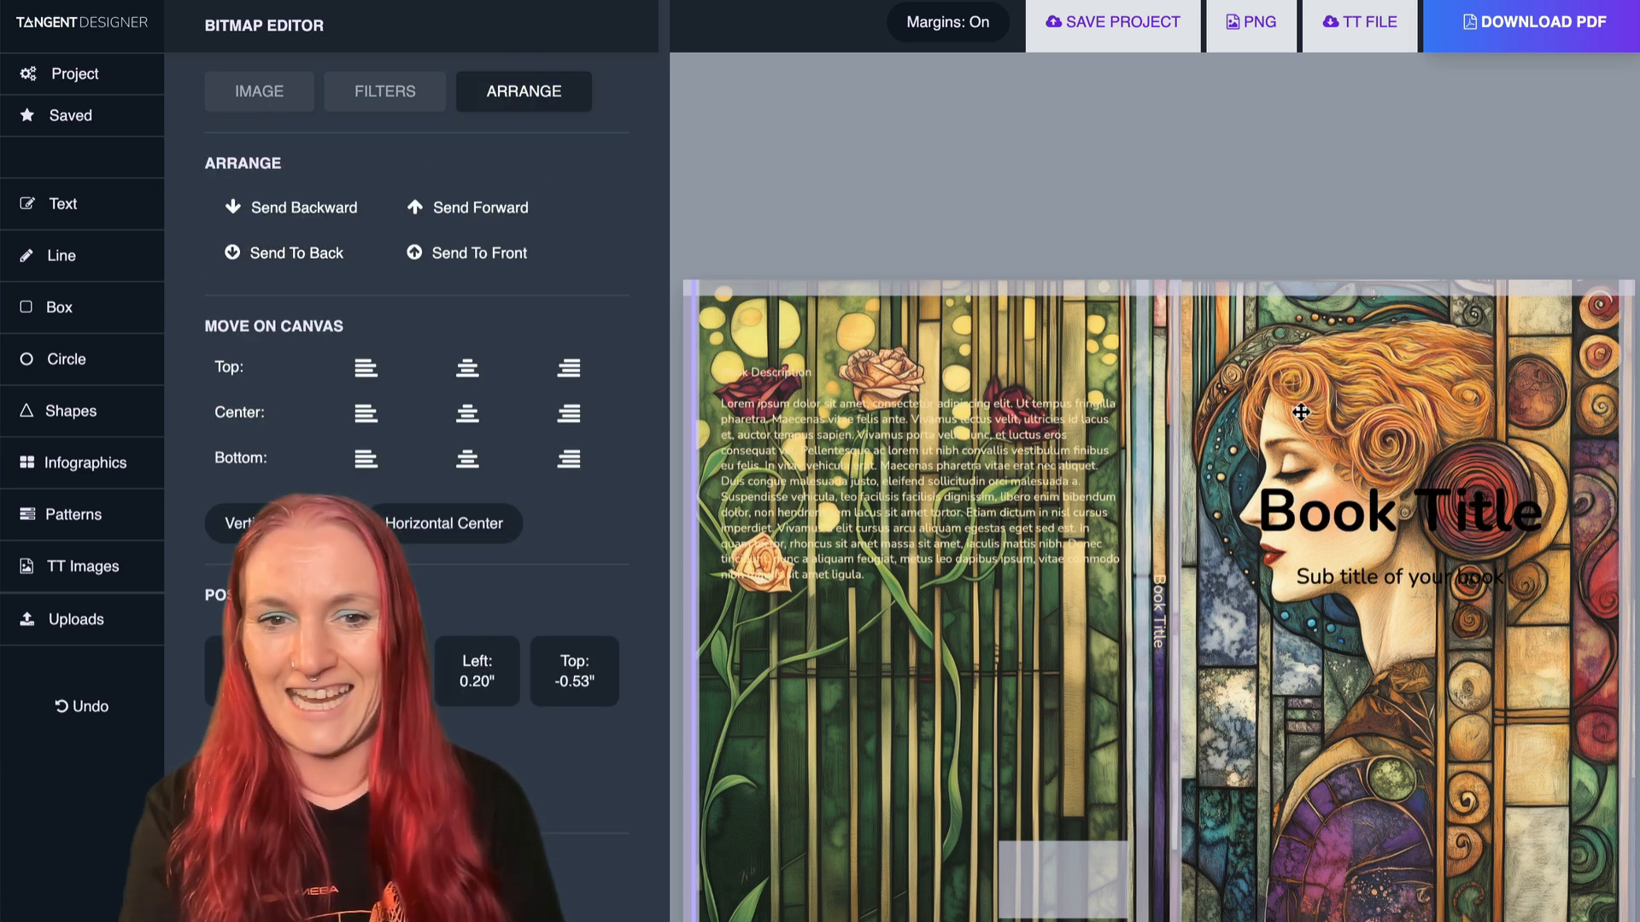
- Delete the front cover's subtitle and move the front Book Title and the back cover's book description lower on their covers
scroll(942, 508, down, 2)
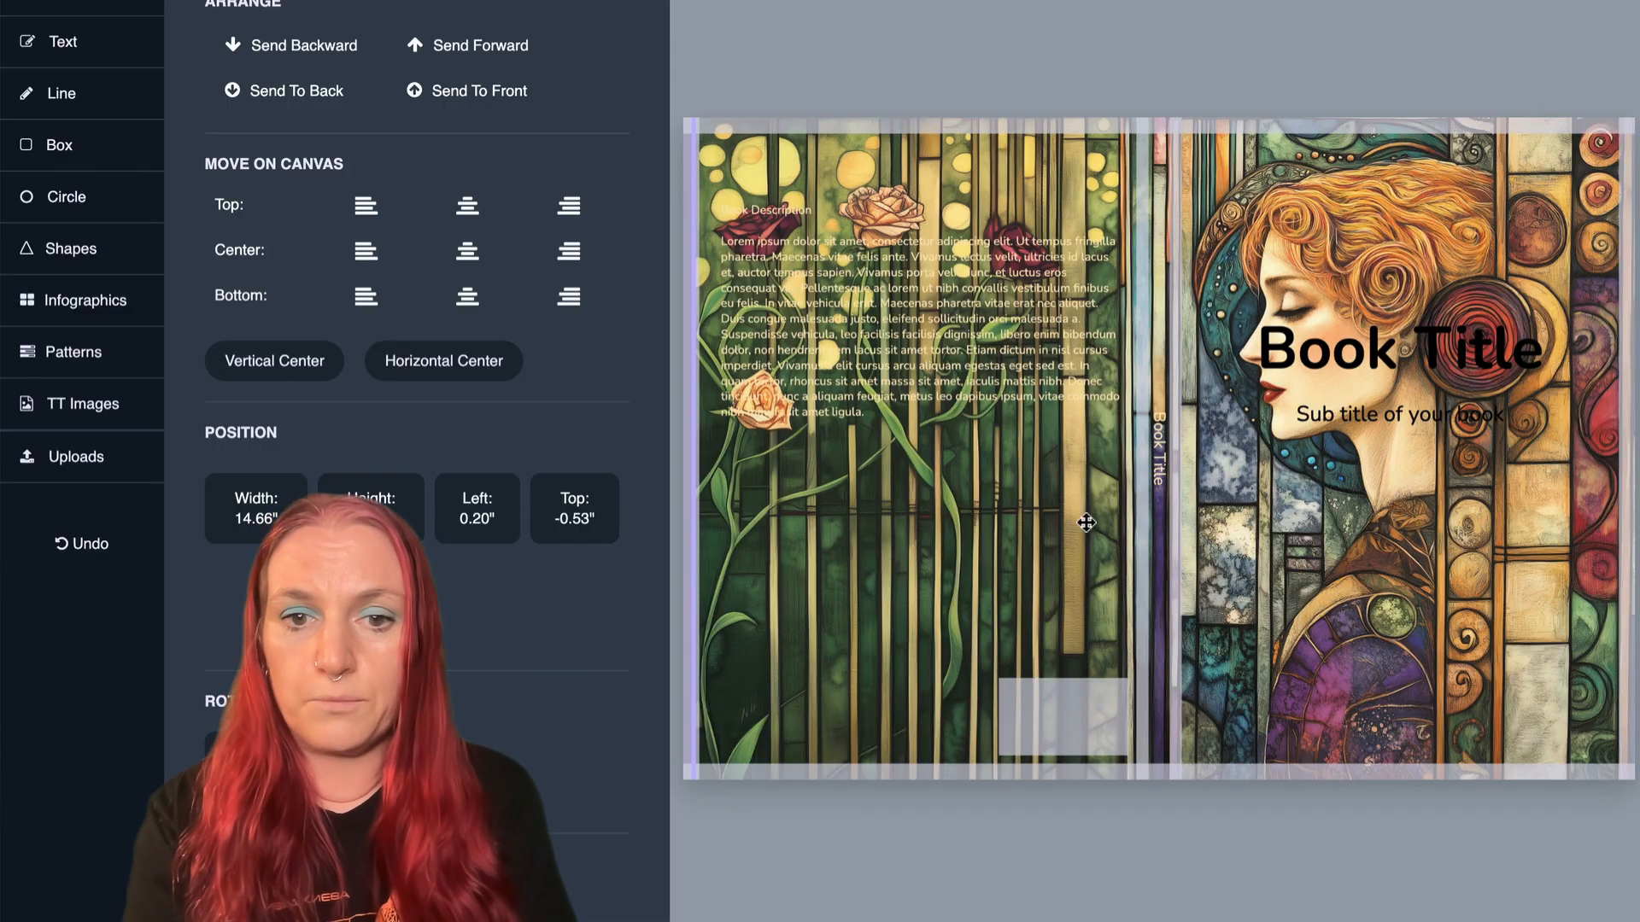
drag(1382, 363, 1351, 683)
drag(1345, 417, 1329, 577)
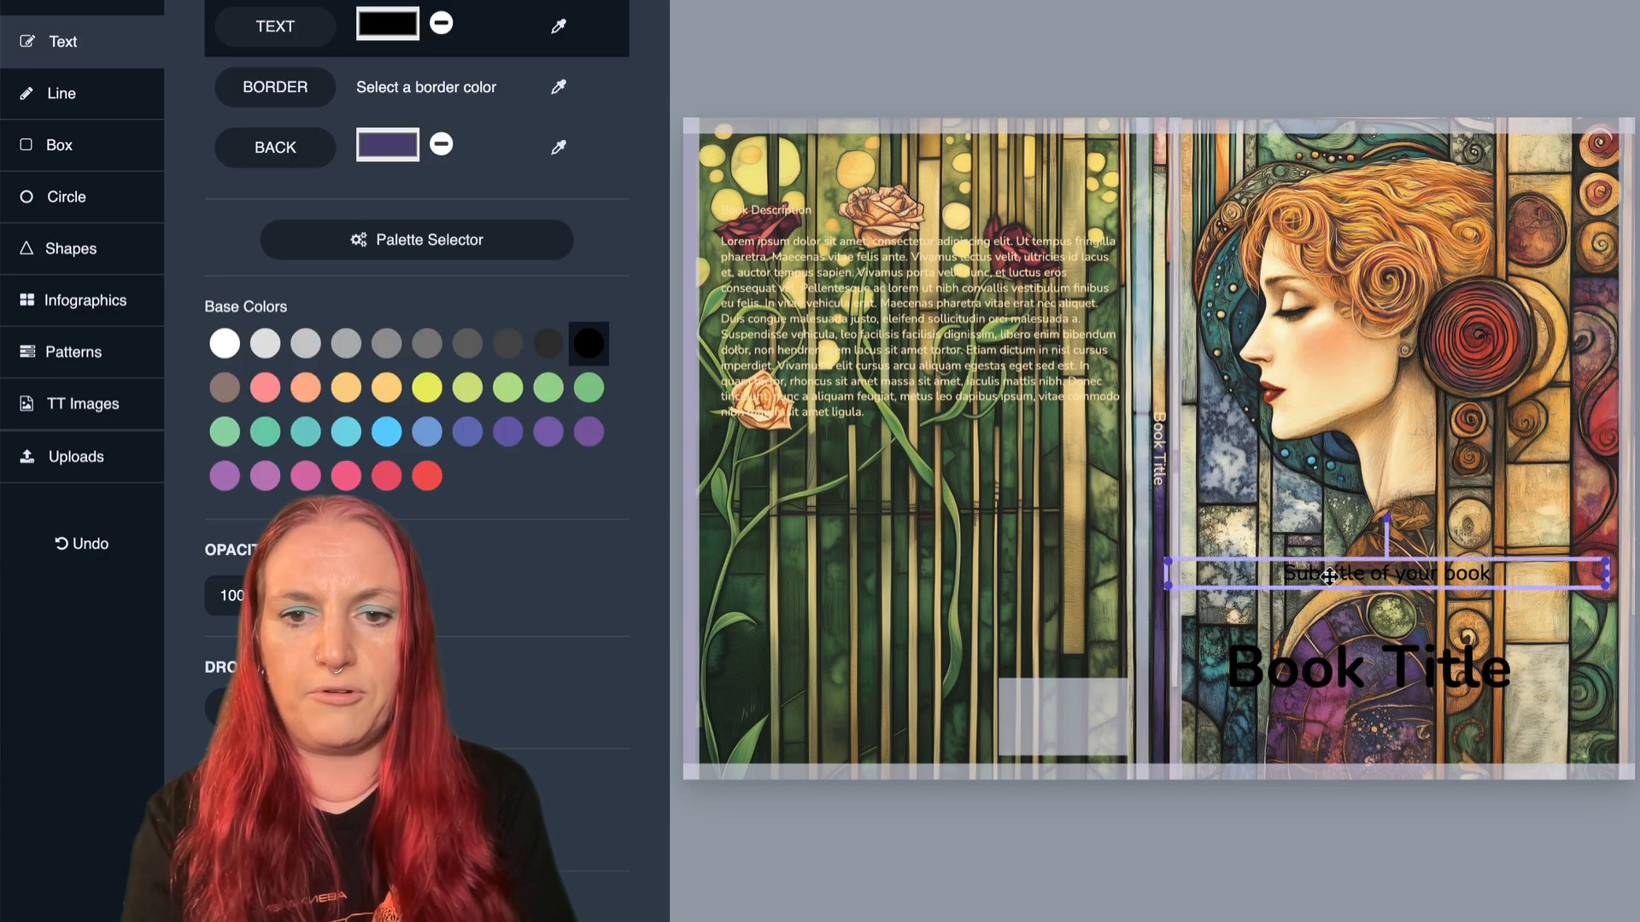
key(Delete)
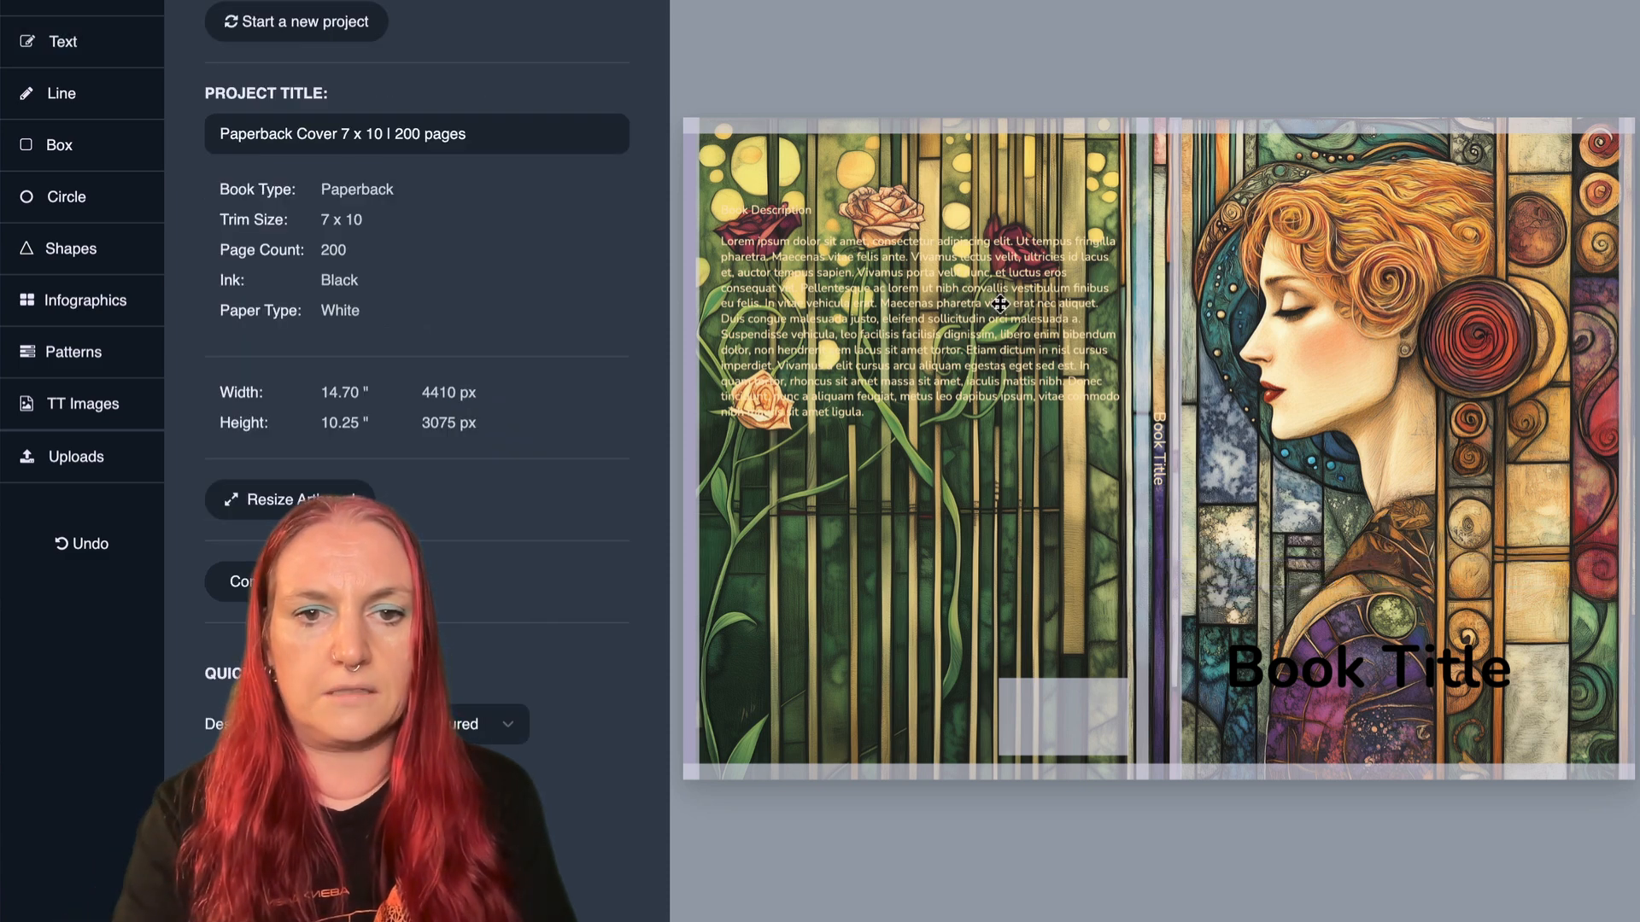
drag(999, 303, 971, 556)
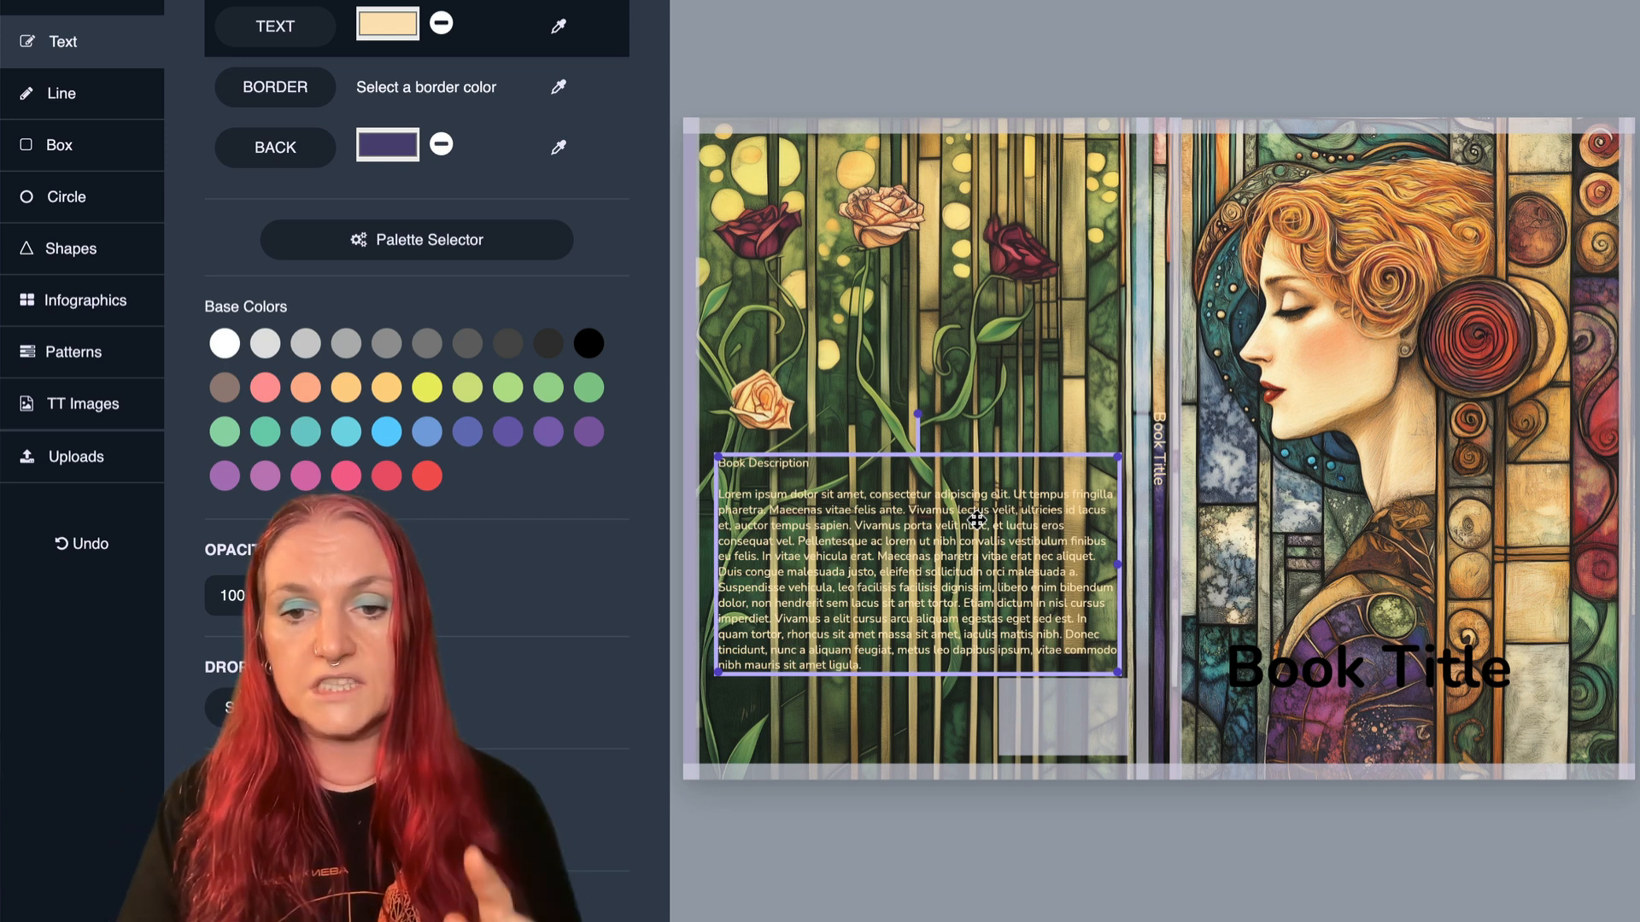
- Move the large Book Title from the front cover to the area below the book description on the back cover
click(1158, 438)
click(1287, 651)
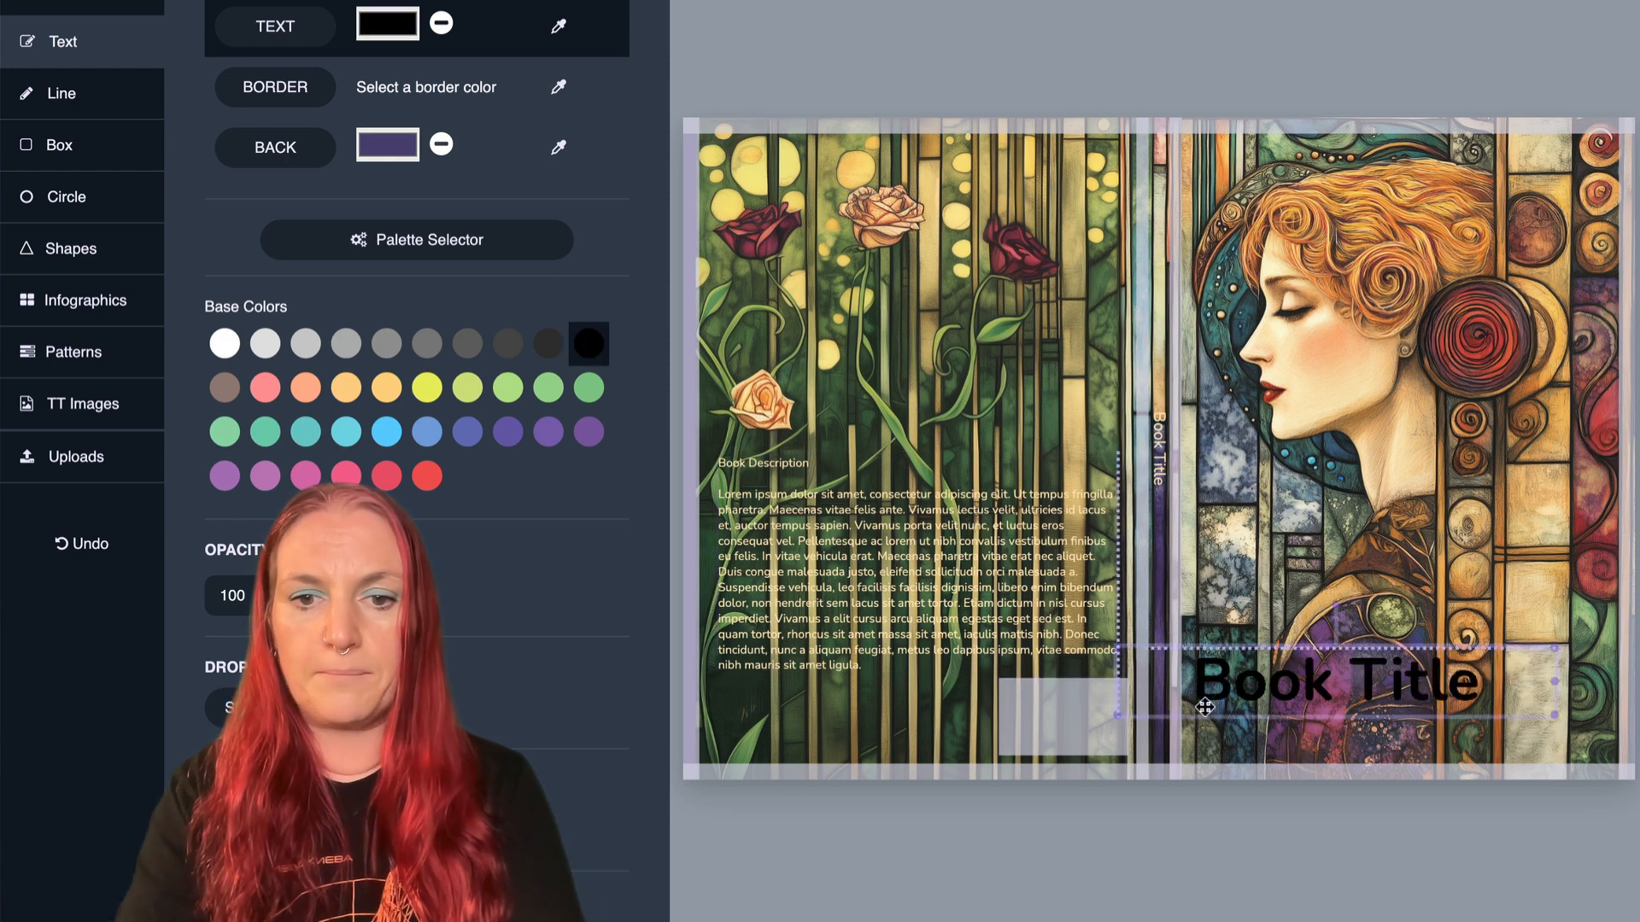
drag(1287, 652, 820, 724)
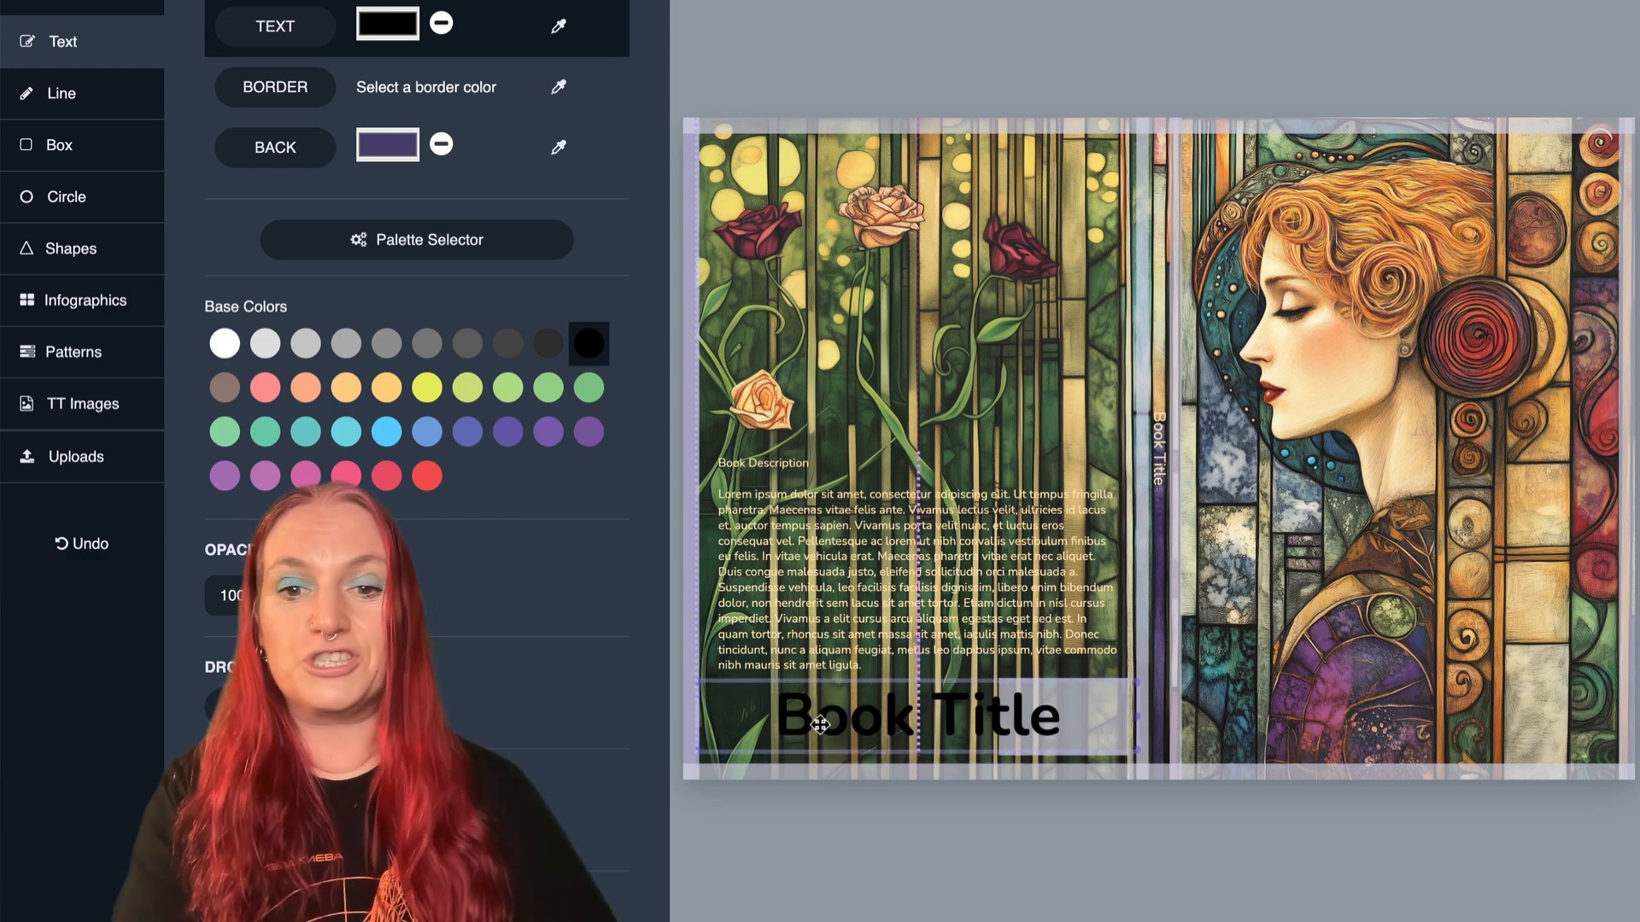
drag(820, 724, 820, 724)
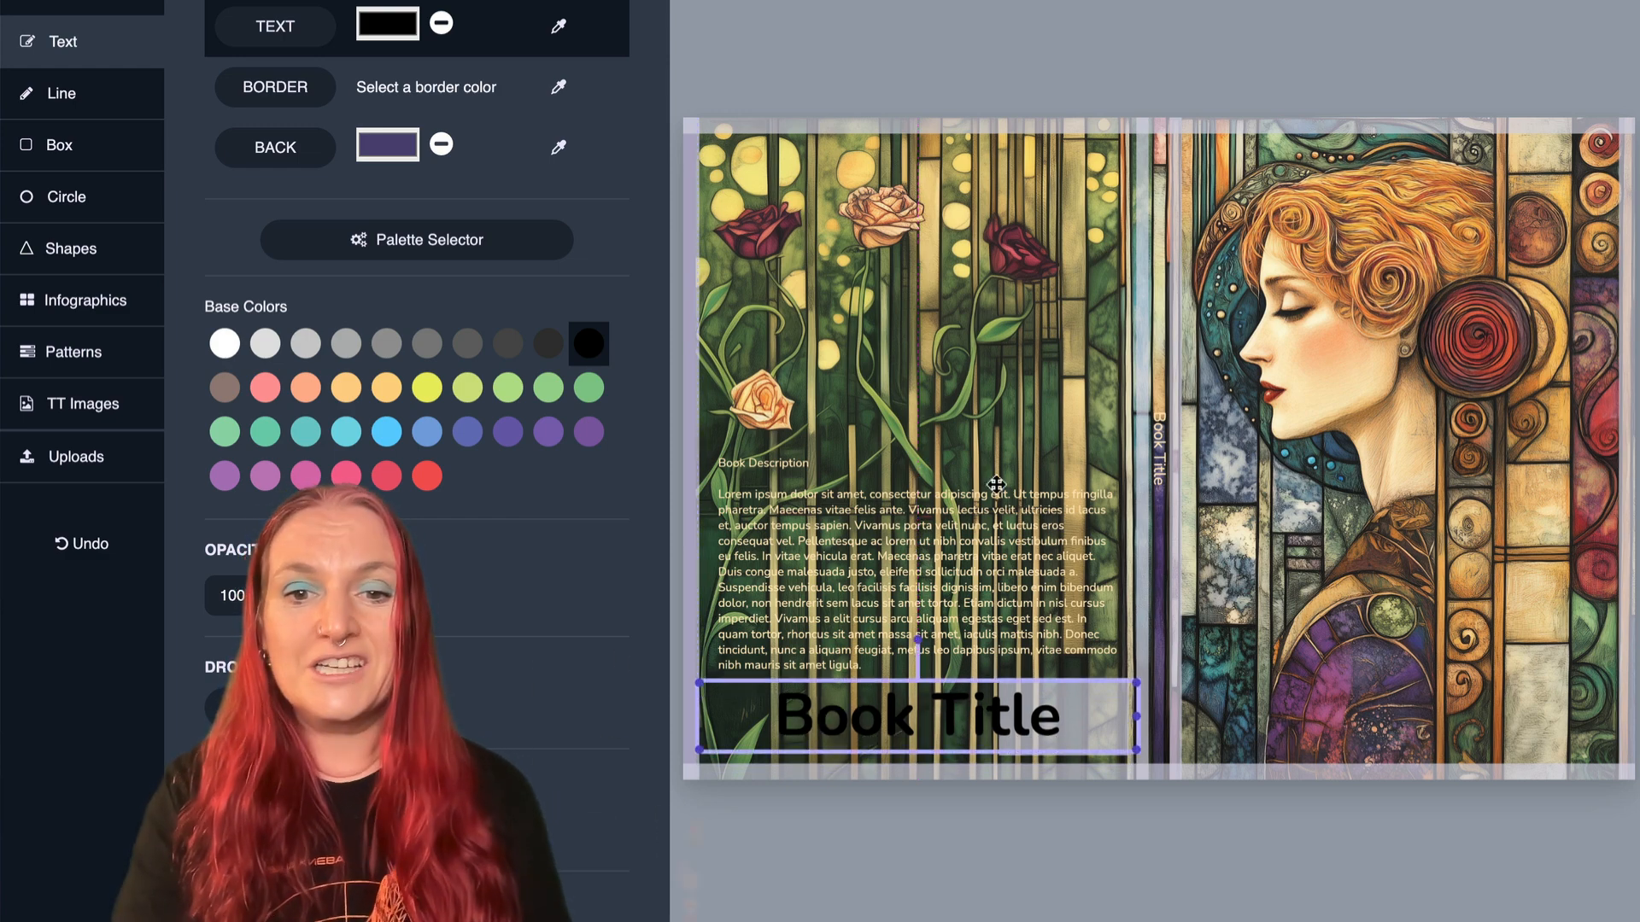
- Change the spine text to "Peaceful Journal"
click(1168, 429)
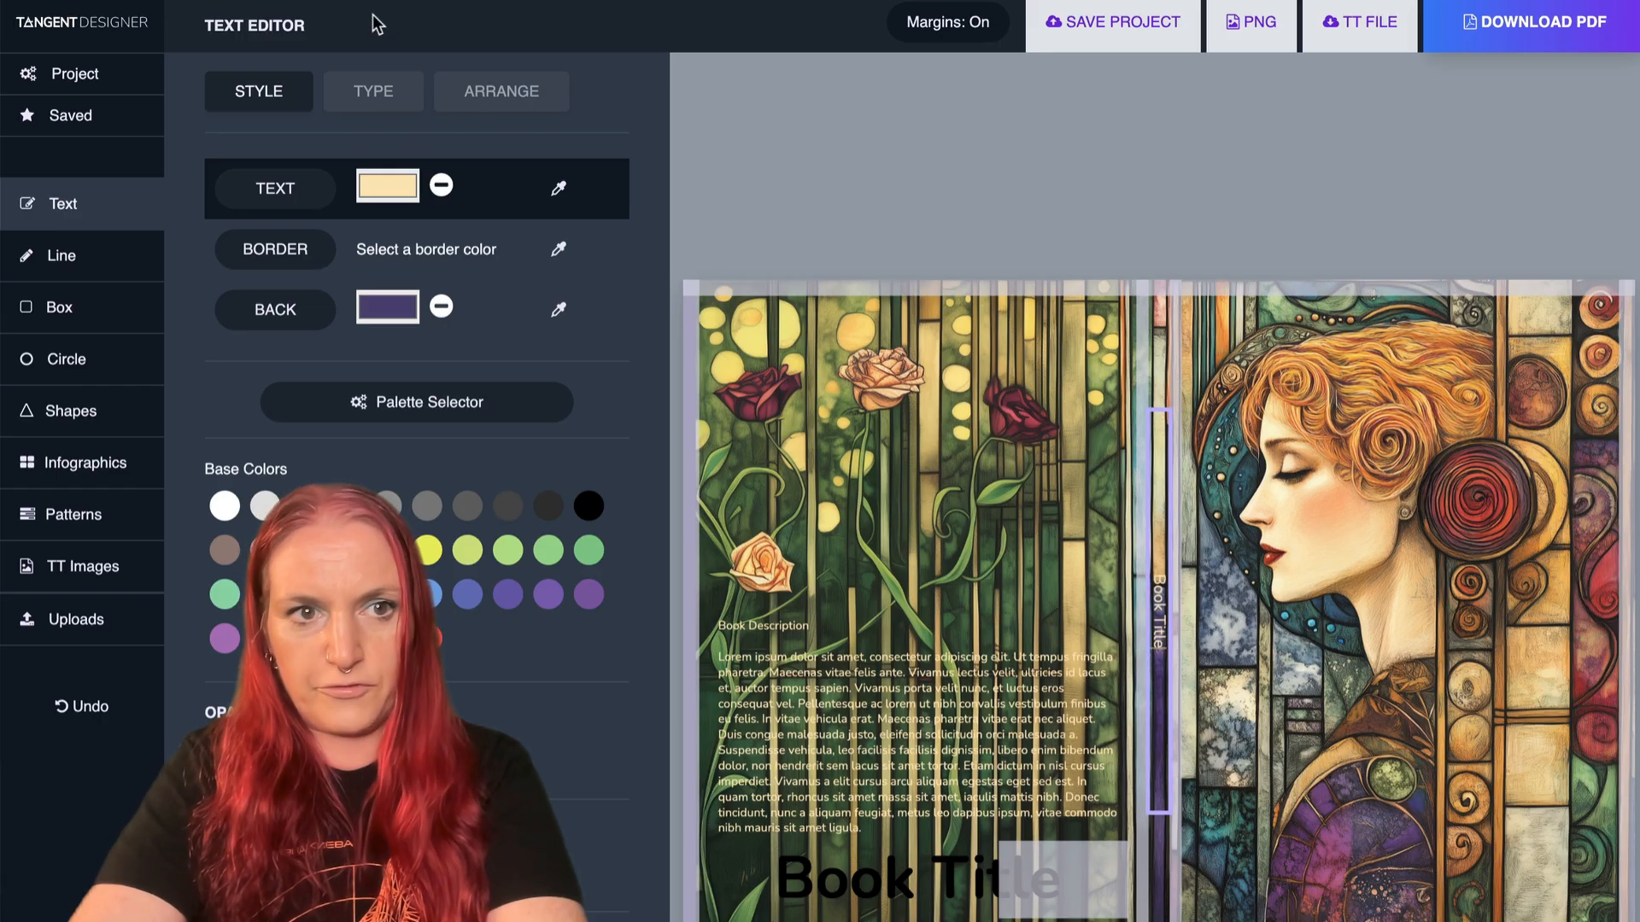
click(374, 91)
triple_click(348, 219)
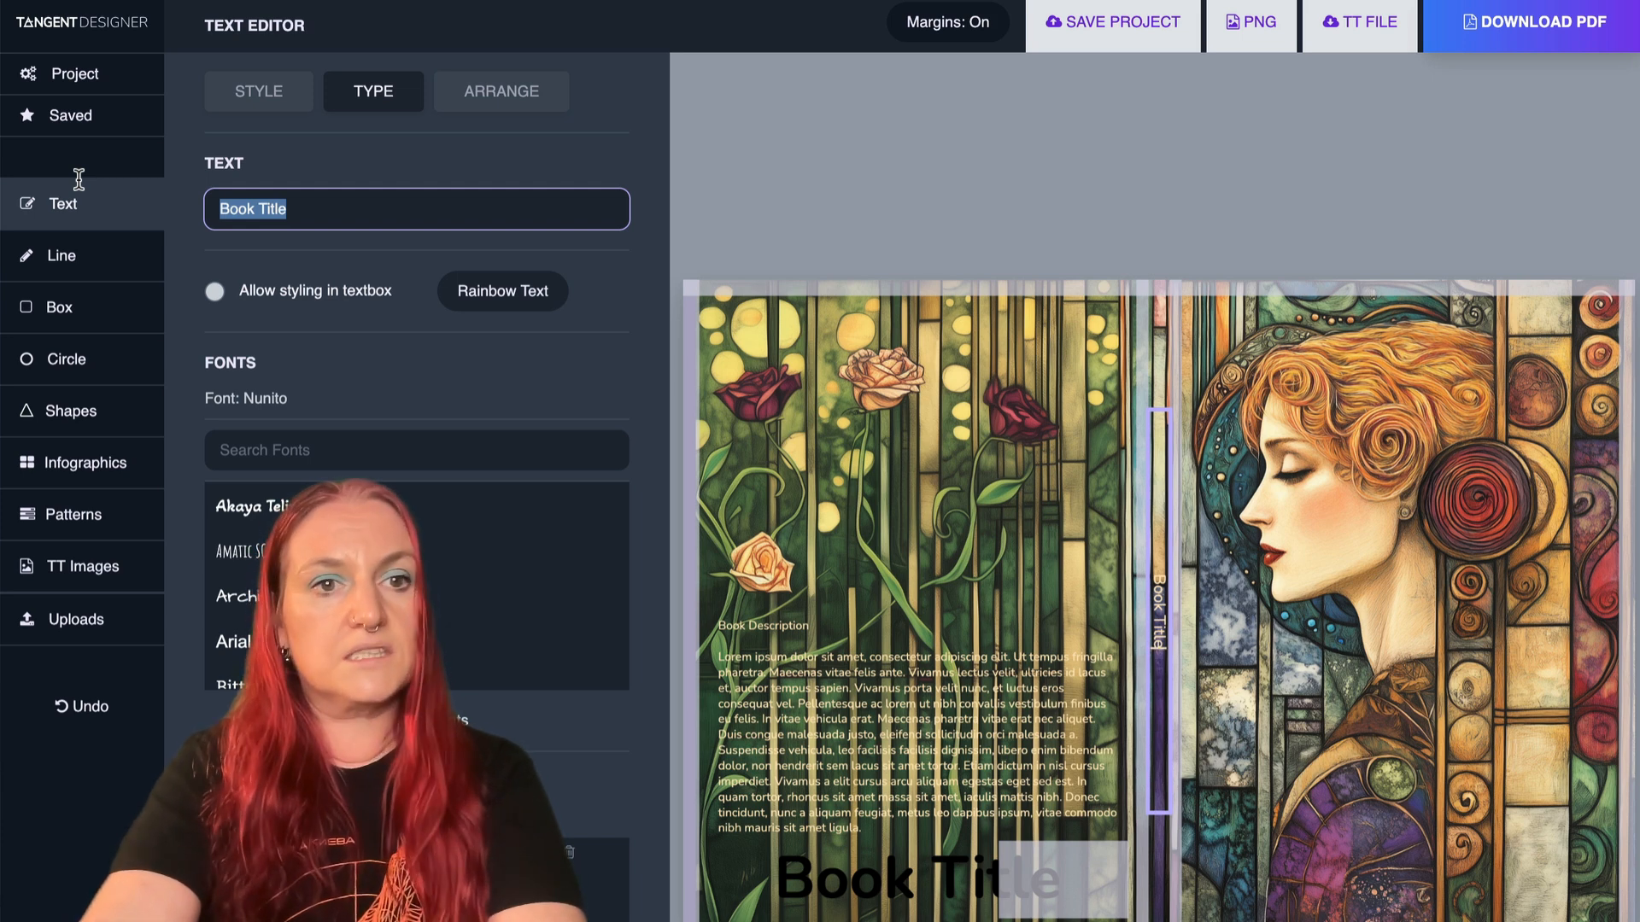
text(Peace)
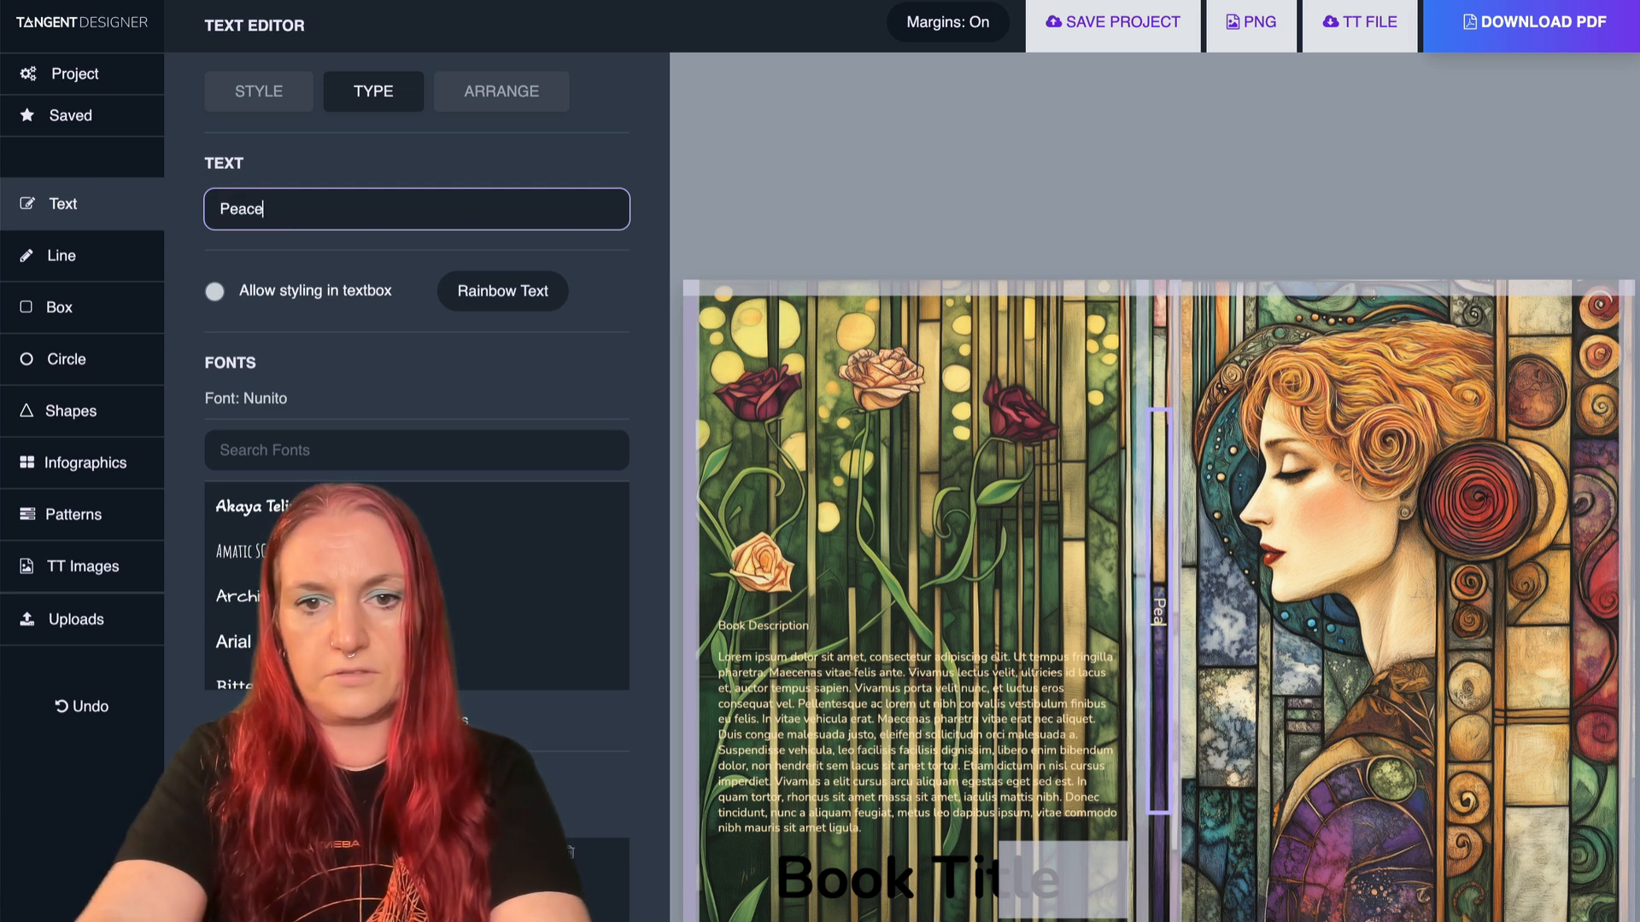
text(ful Journal)
- Move the large Book Title back to the lower front cover and color its text with a pale yellow sampled from the back cover artwork
click(903, 892)
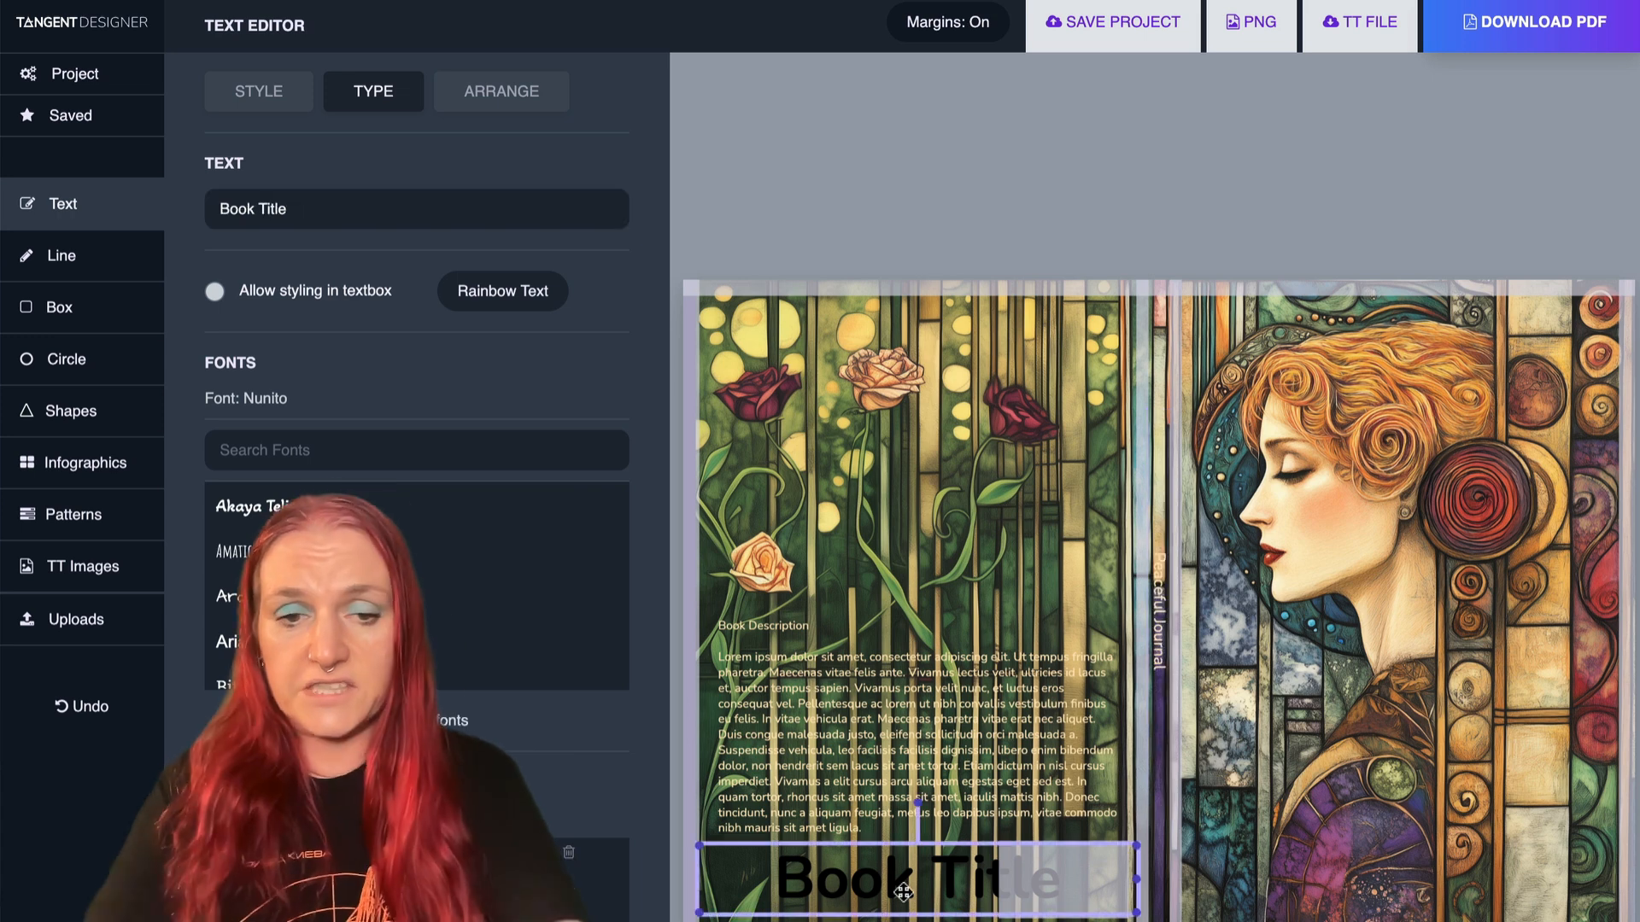
drag(903, 892, 1347, 847)
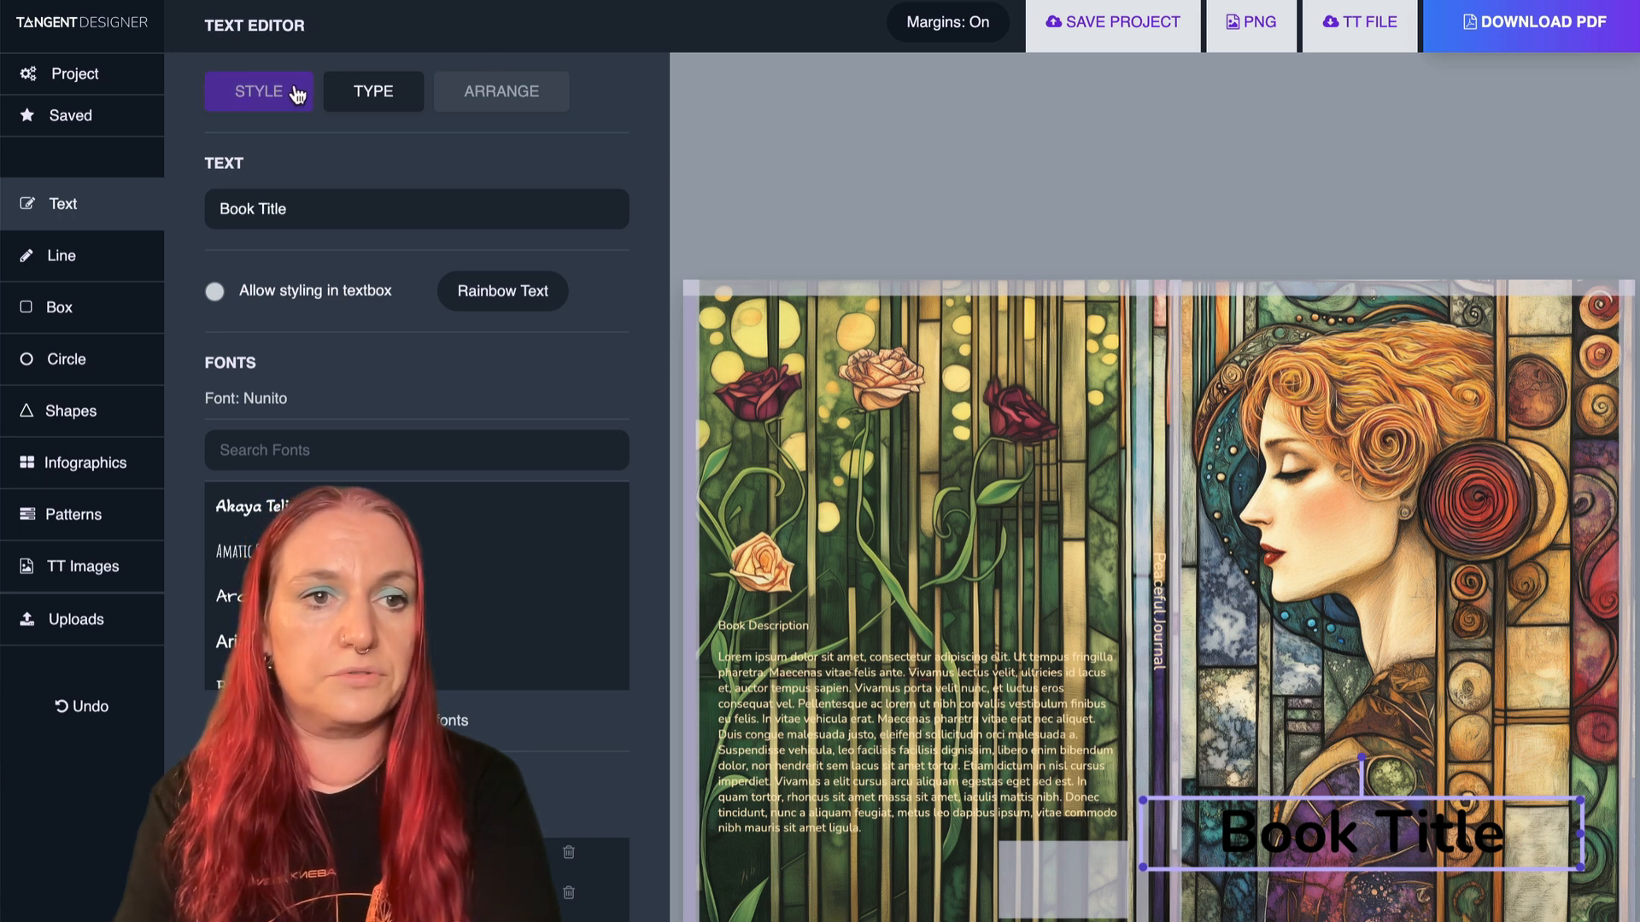
click(259, 91)
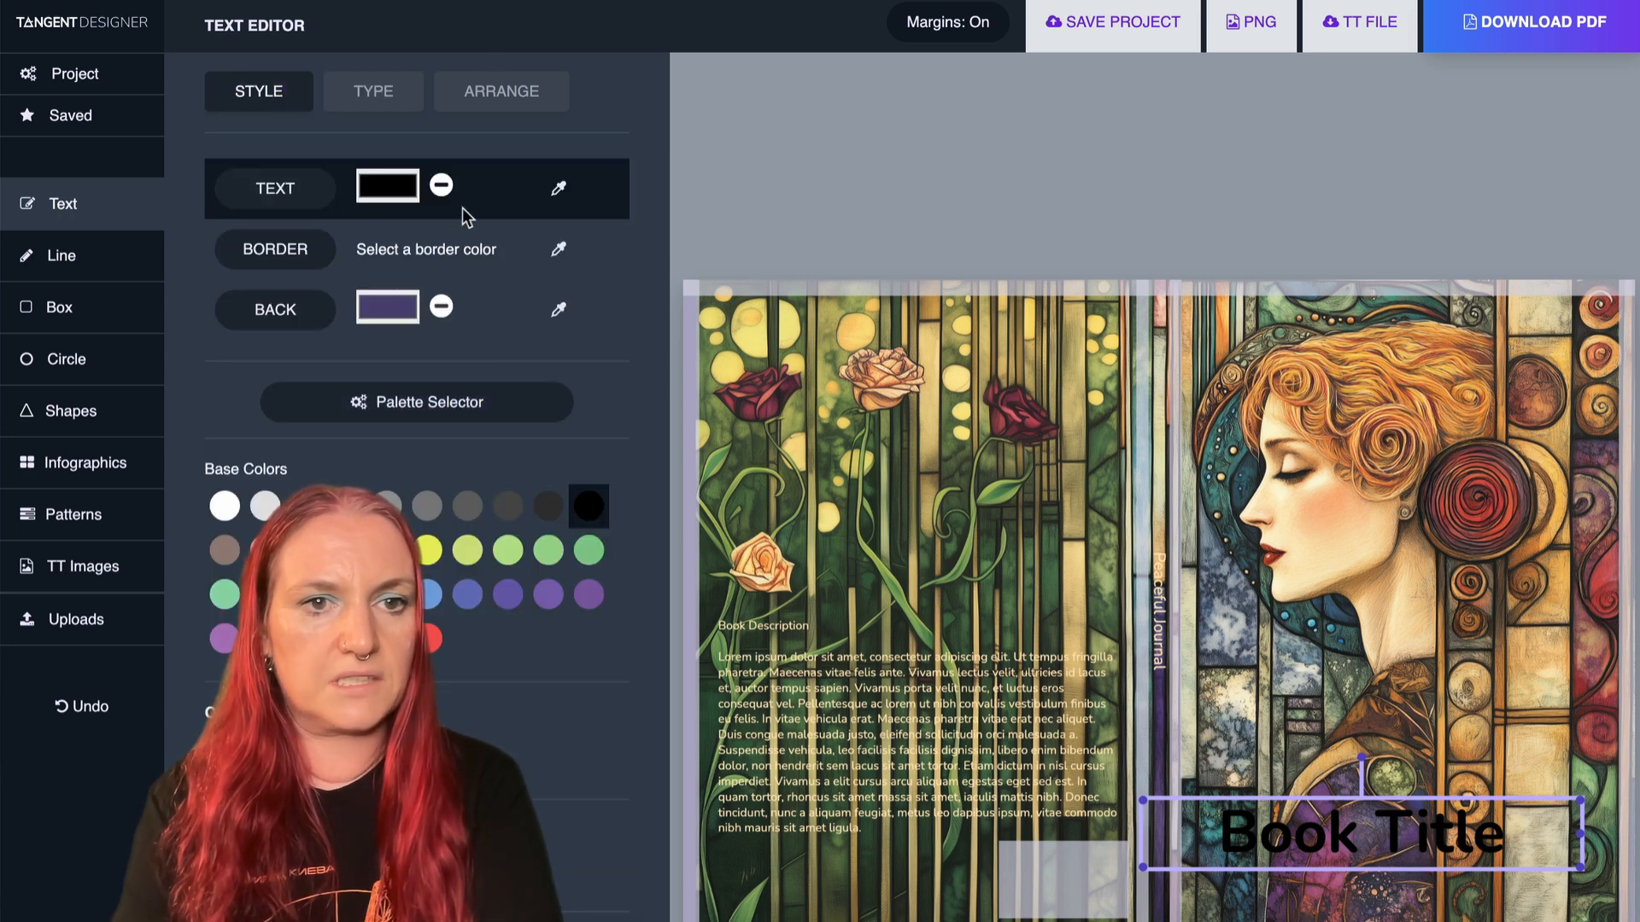
click(557, 189)
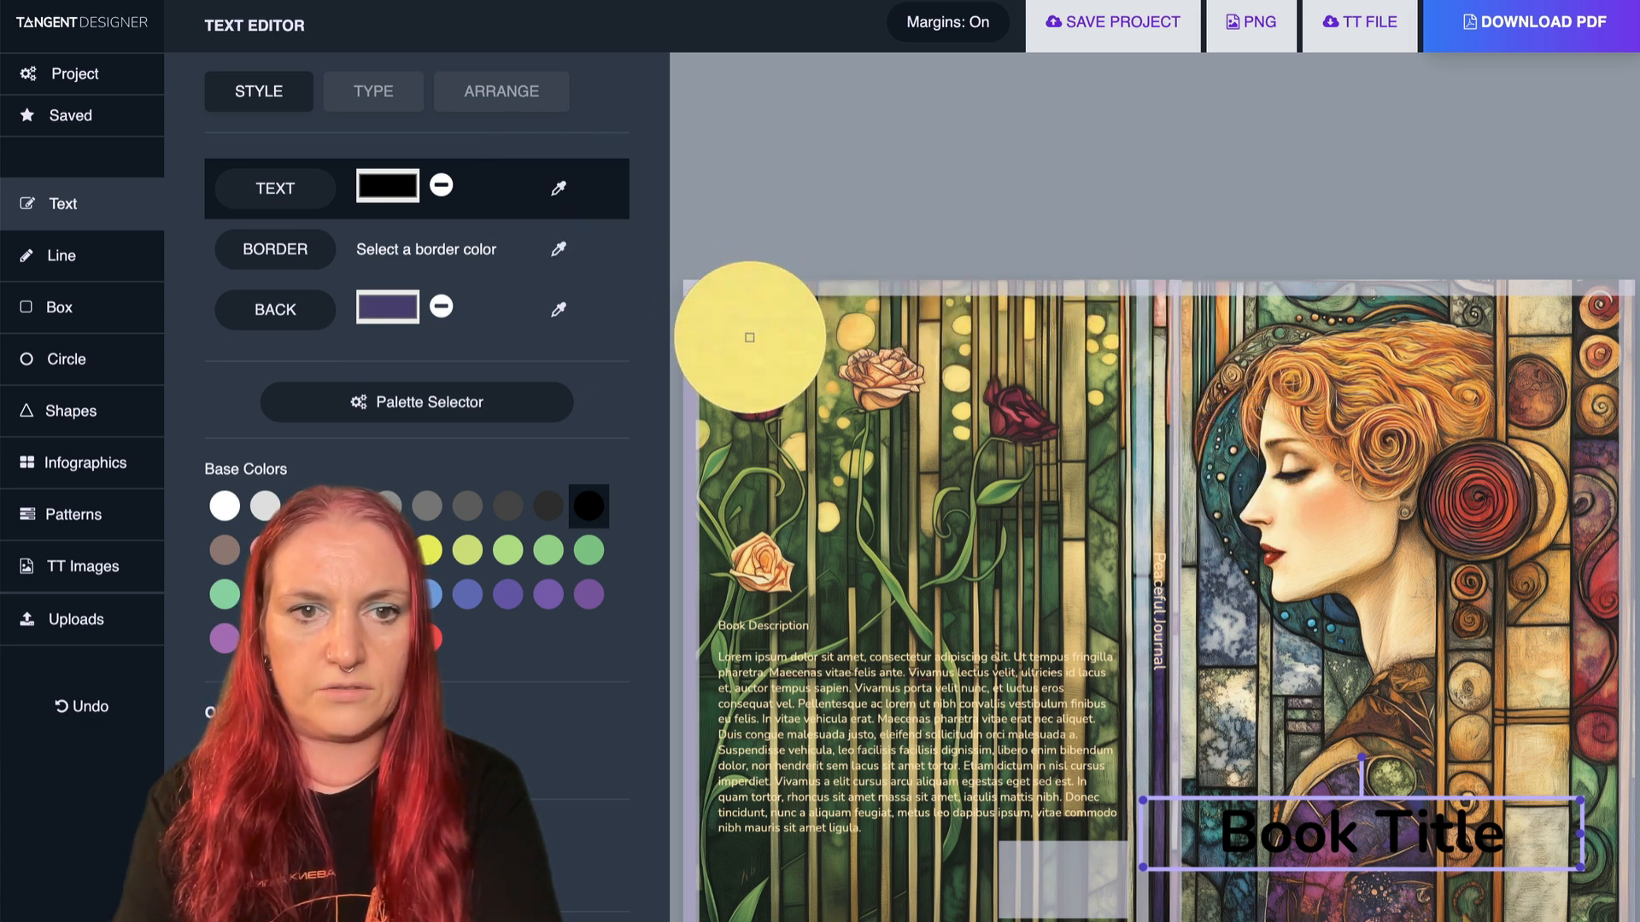
click(750, 337)
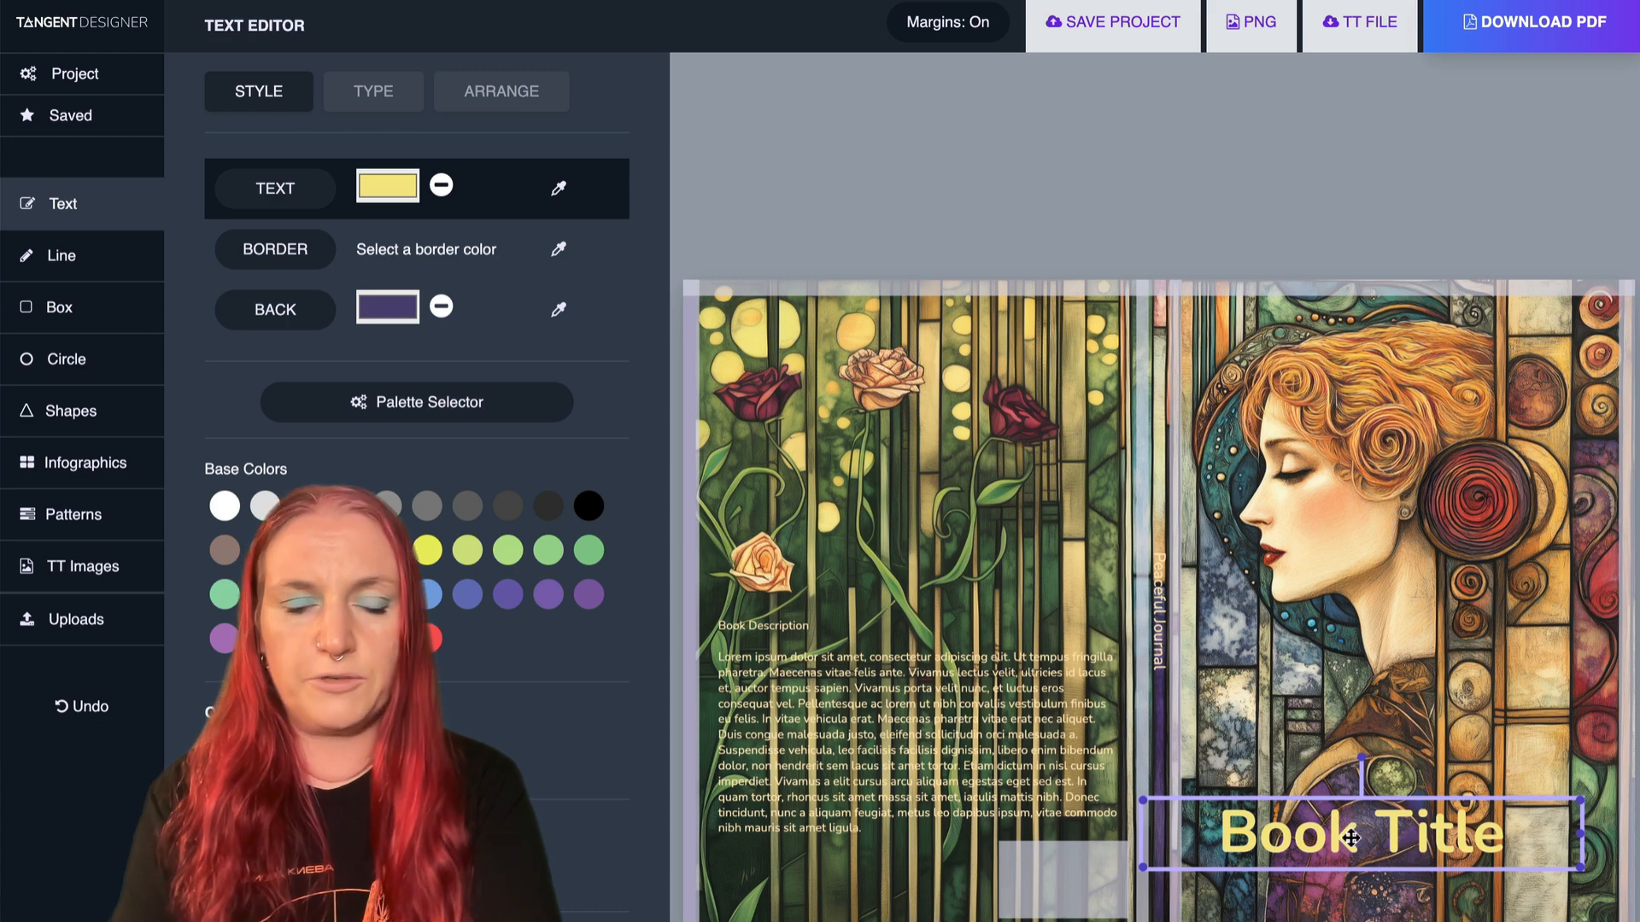
- Try the Architects Daughter and Dancing Script fonts on the front cover title and settle on Josefin Slab
click(391, 102)
scroll(442, 179, down, 2)
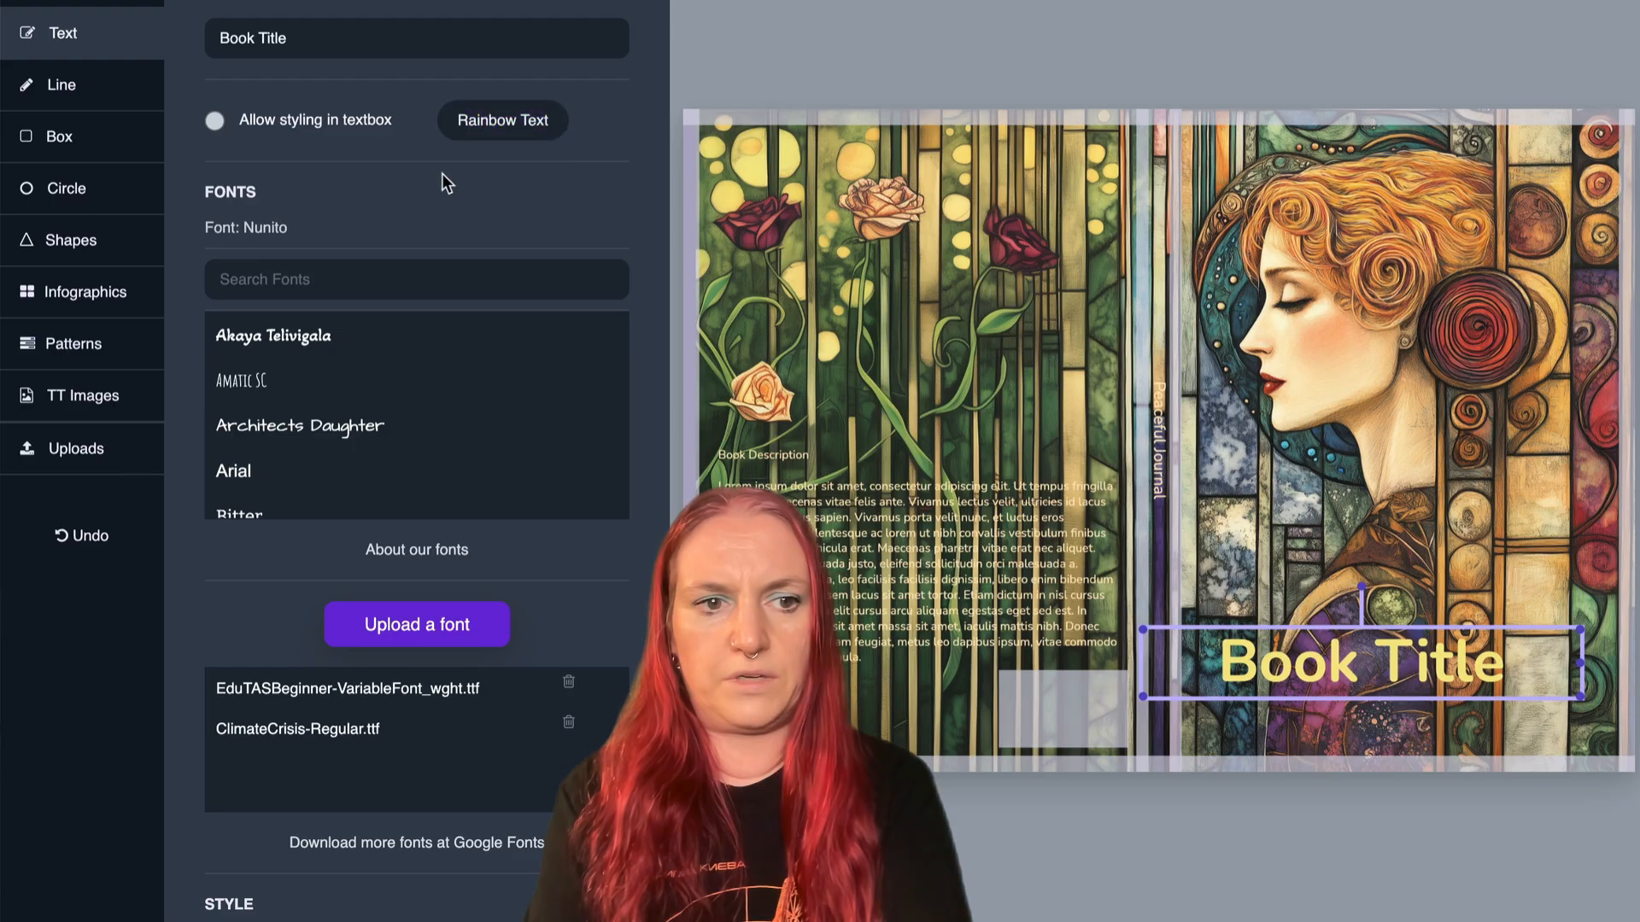
click(317, 441)
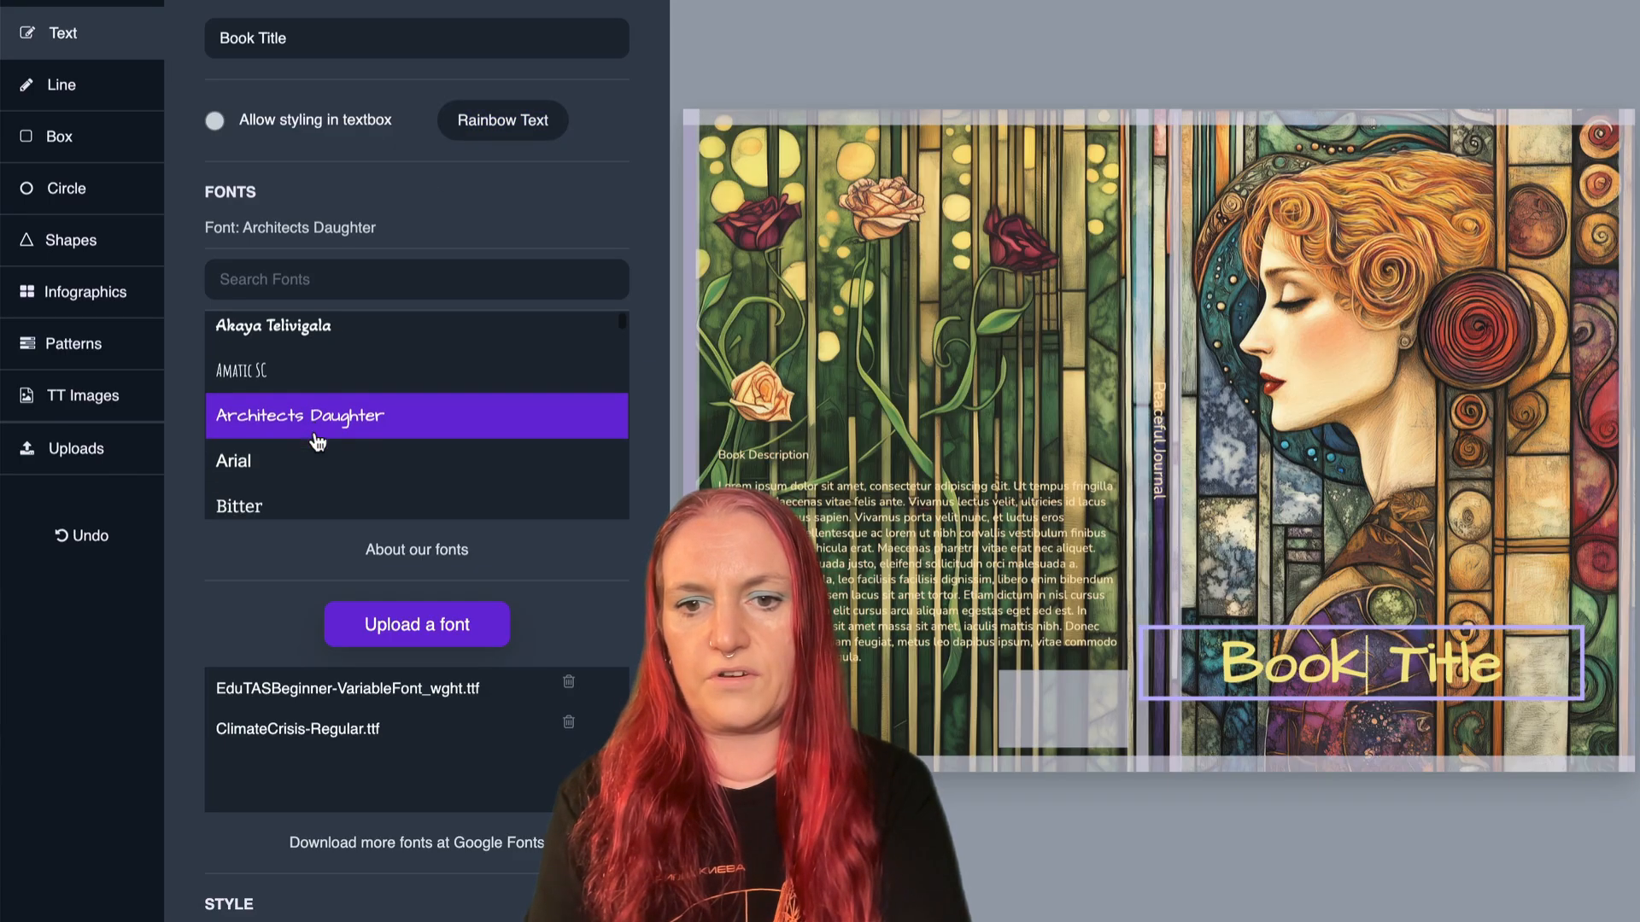
scroll(315, 433, down, 3)
click(287, 405)
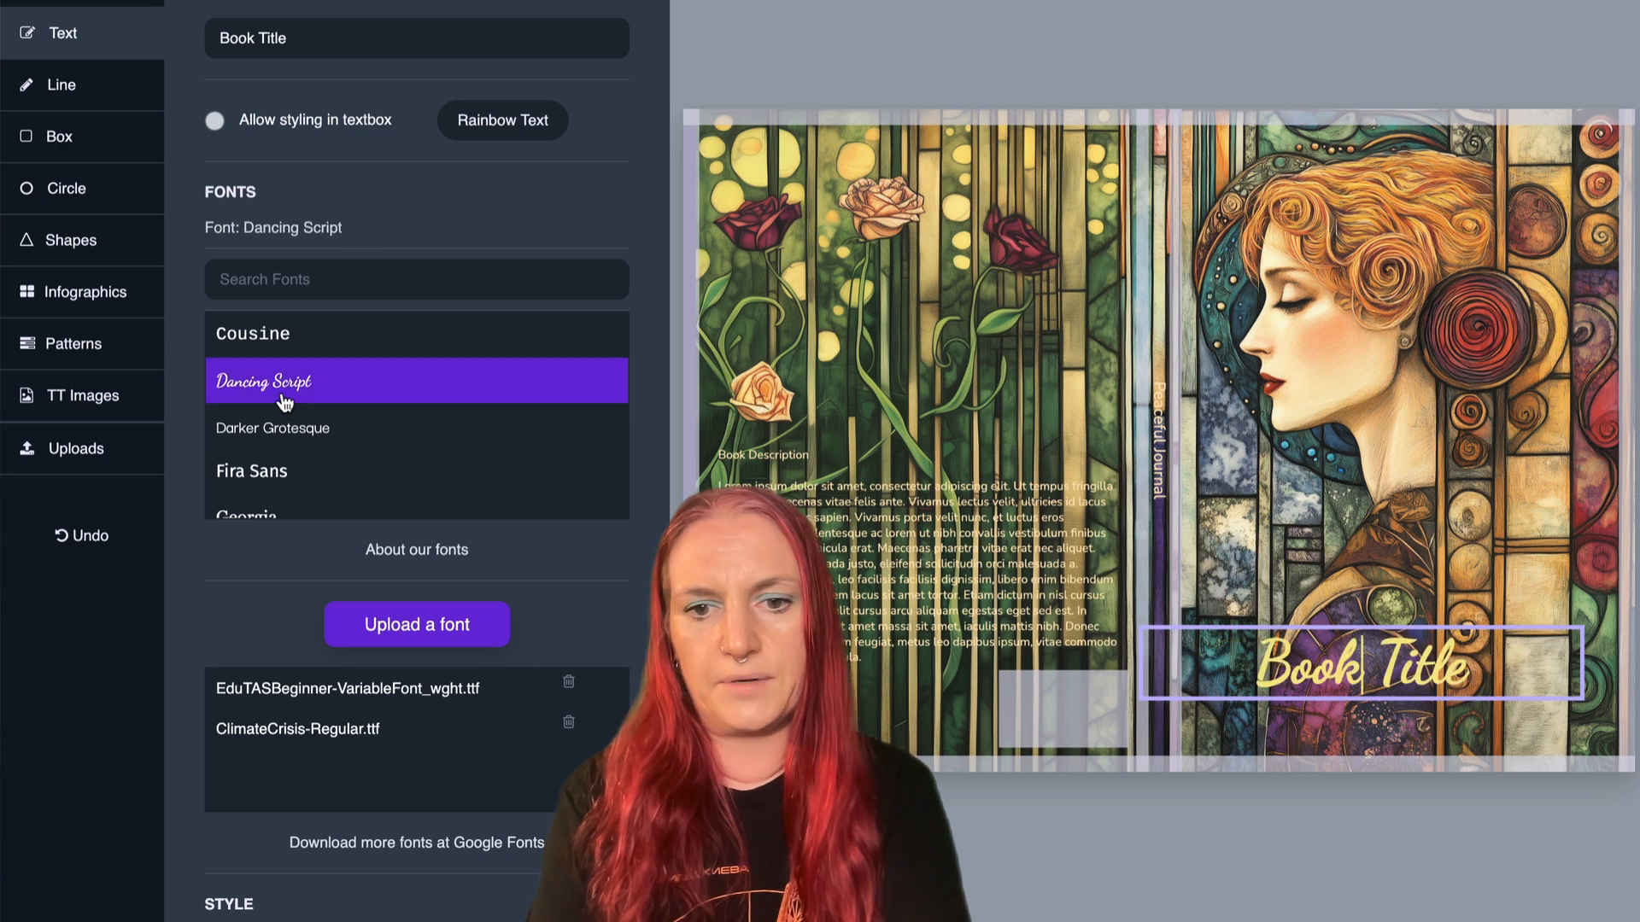
scroll(286, 404, down, 4)
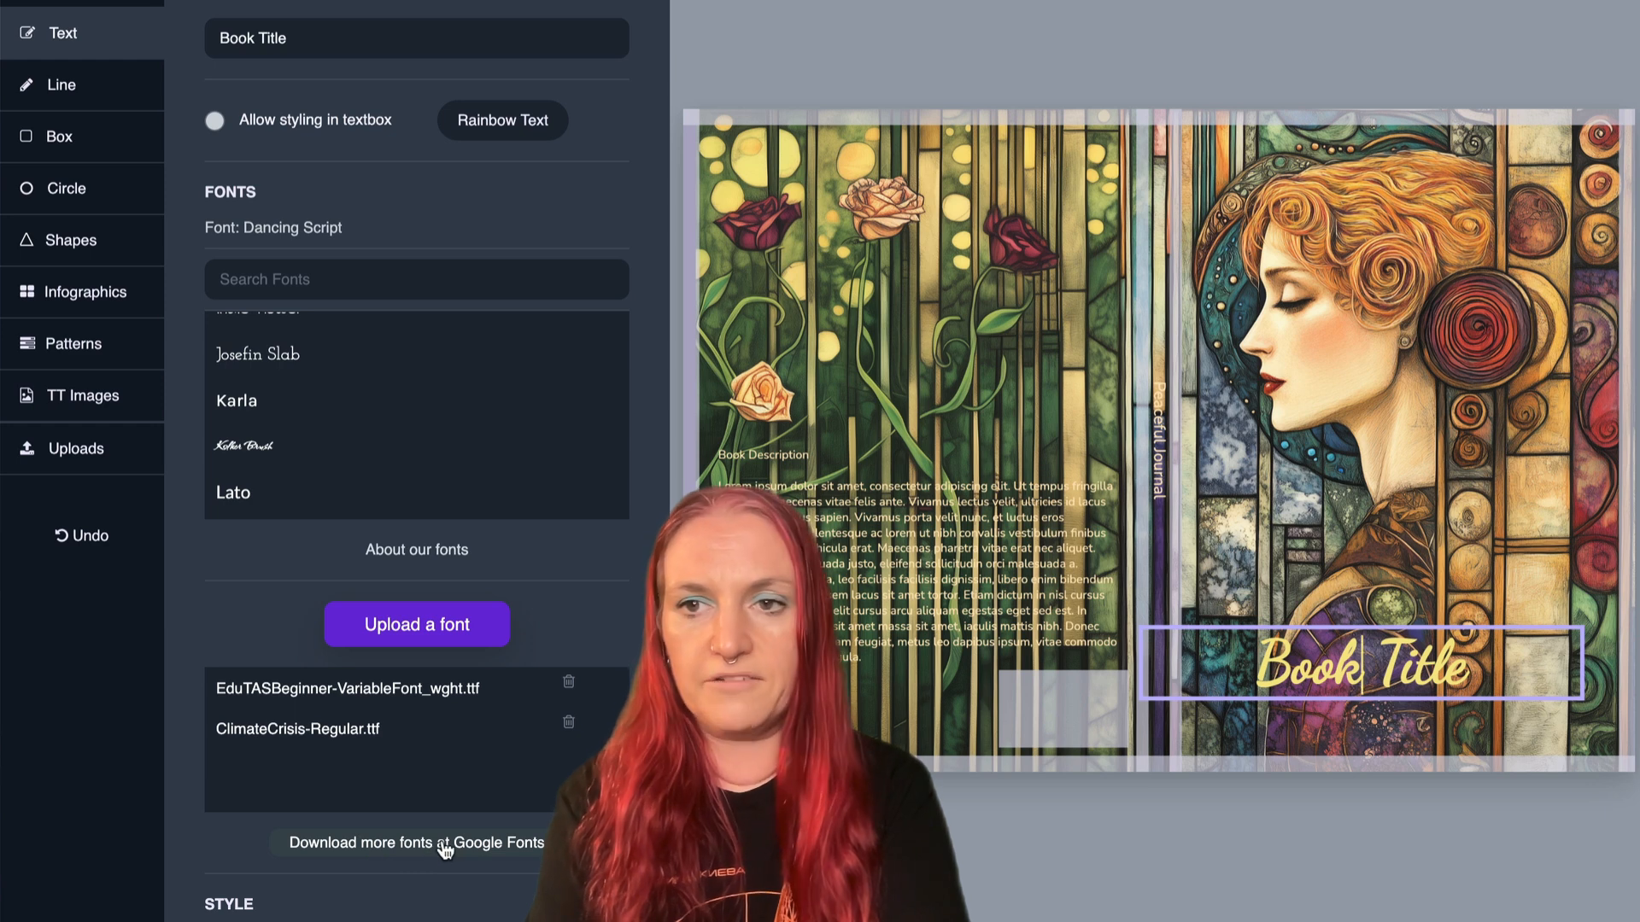
click(371, 342)
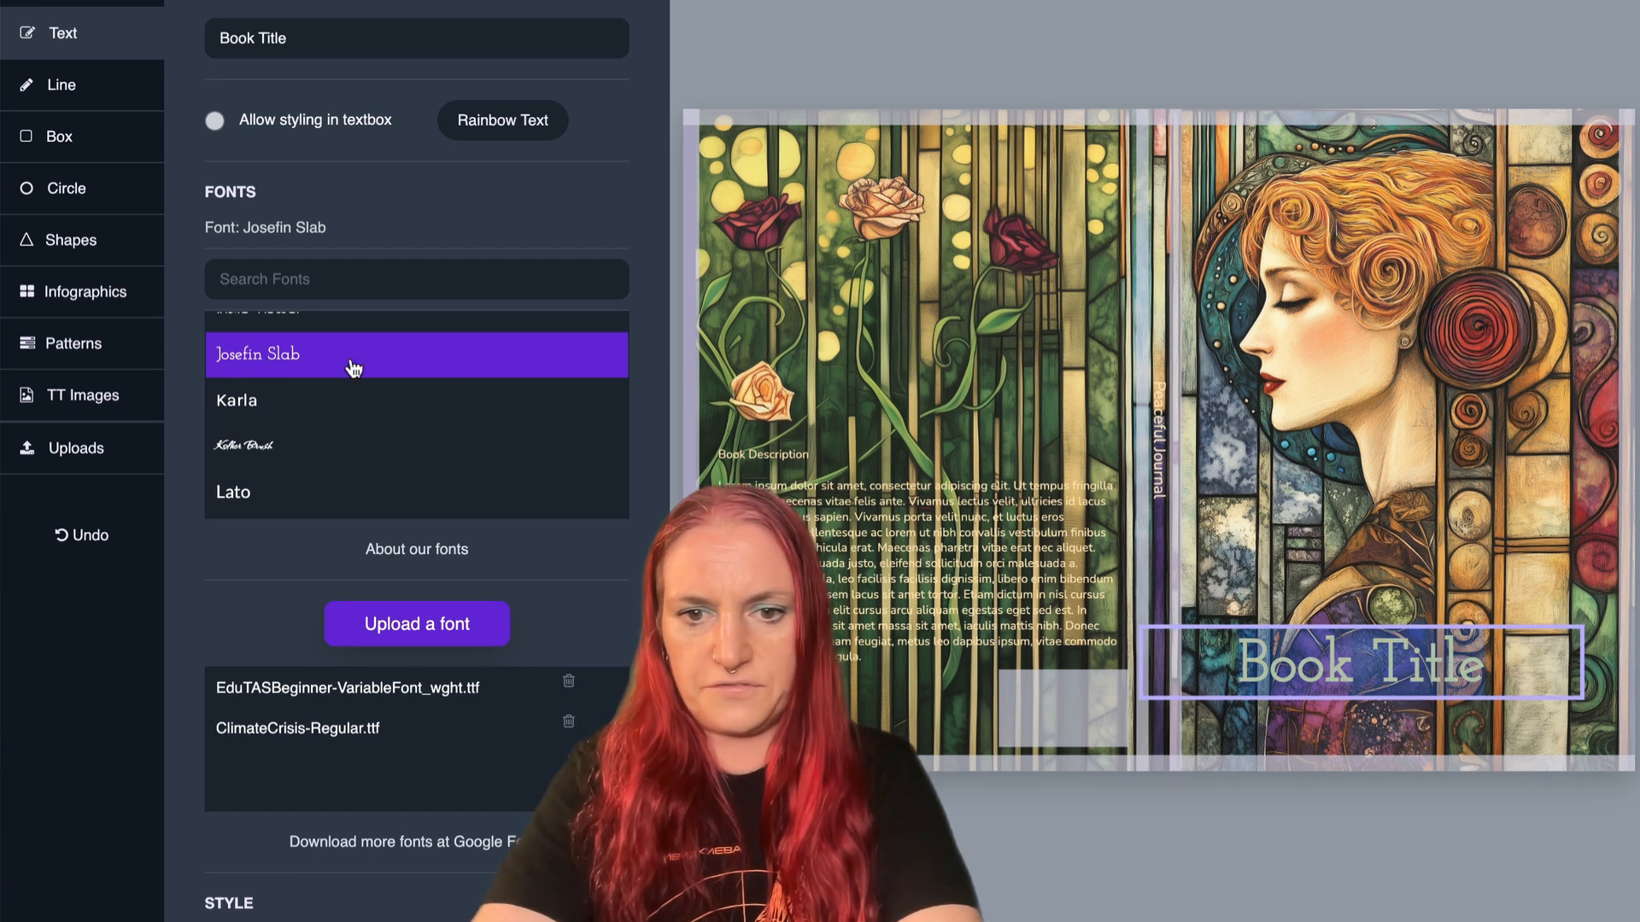
- Change the front cover title text to "Peaceful Journal"
key(ctrl+a)
text(Pea)
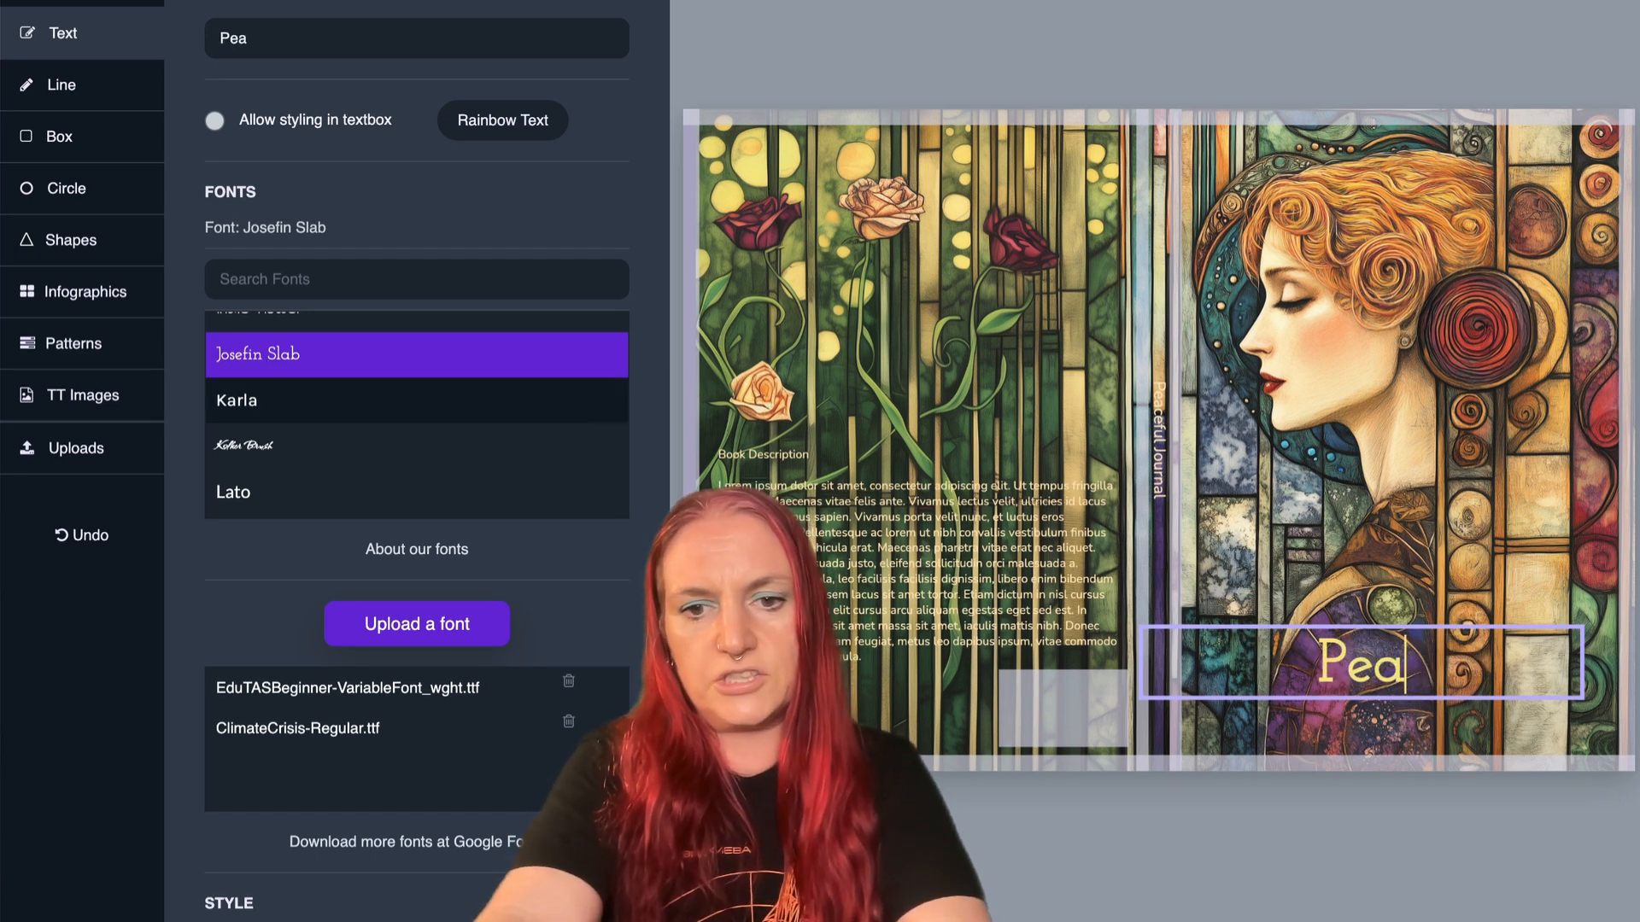
text(ceful Jouran)
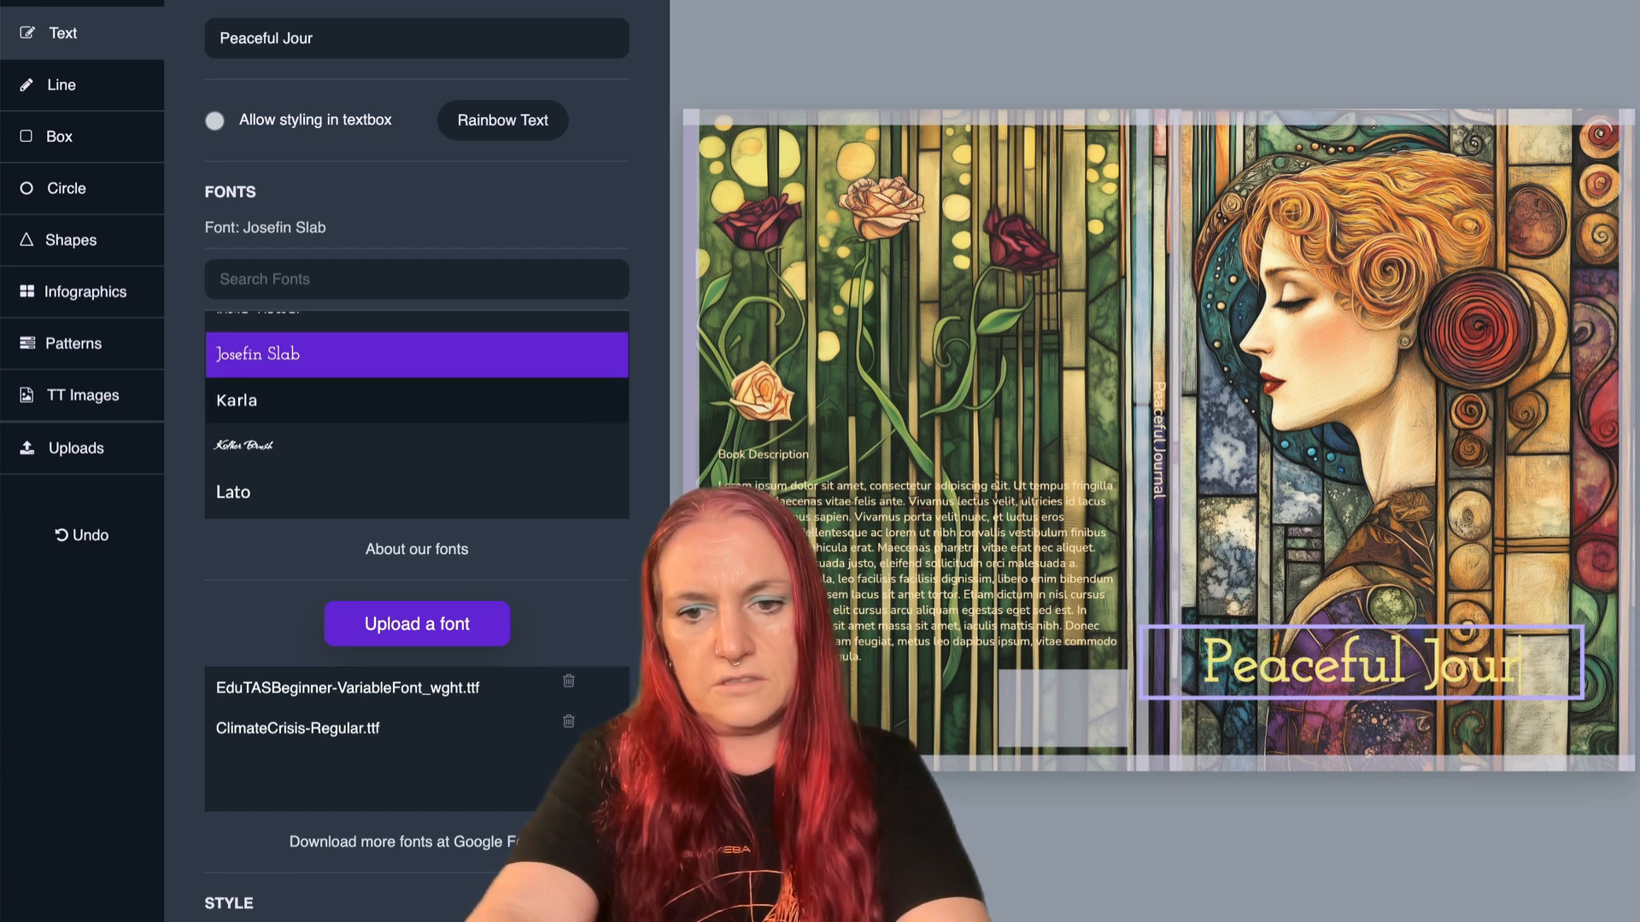
key(BackSpace)
key(BackSpace)
text(nal)
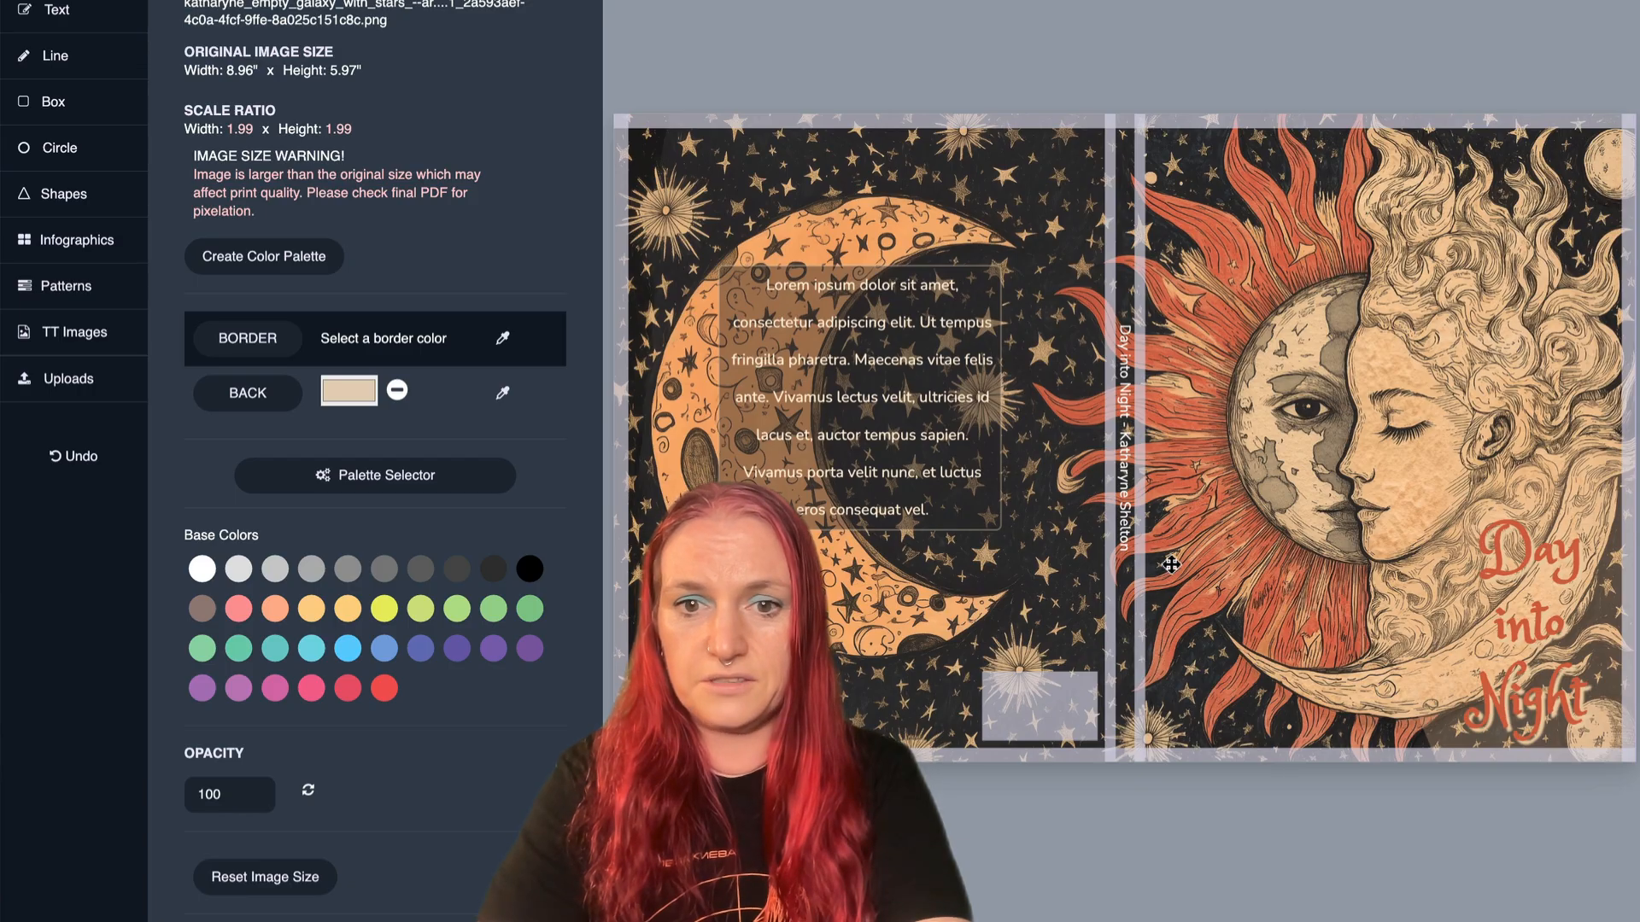
- On the Day into Night cover, move the title and the translucent dark shape behind it apart and back to the lower front cover
click(1510, 637)
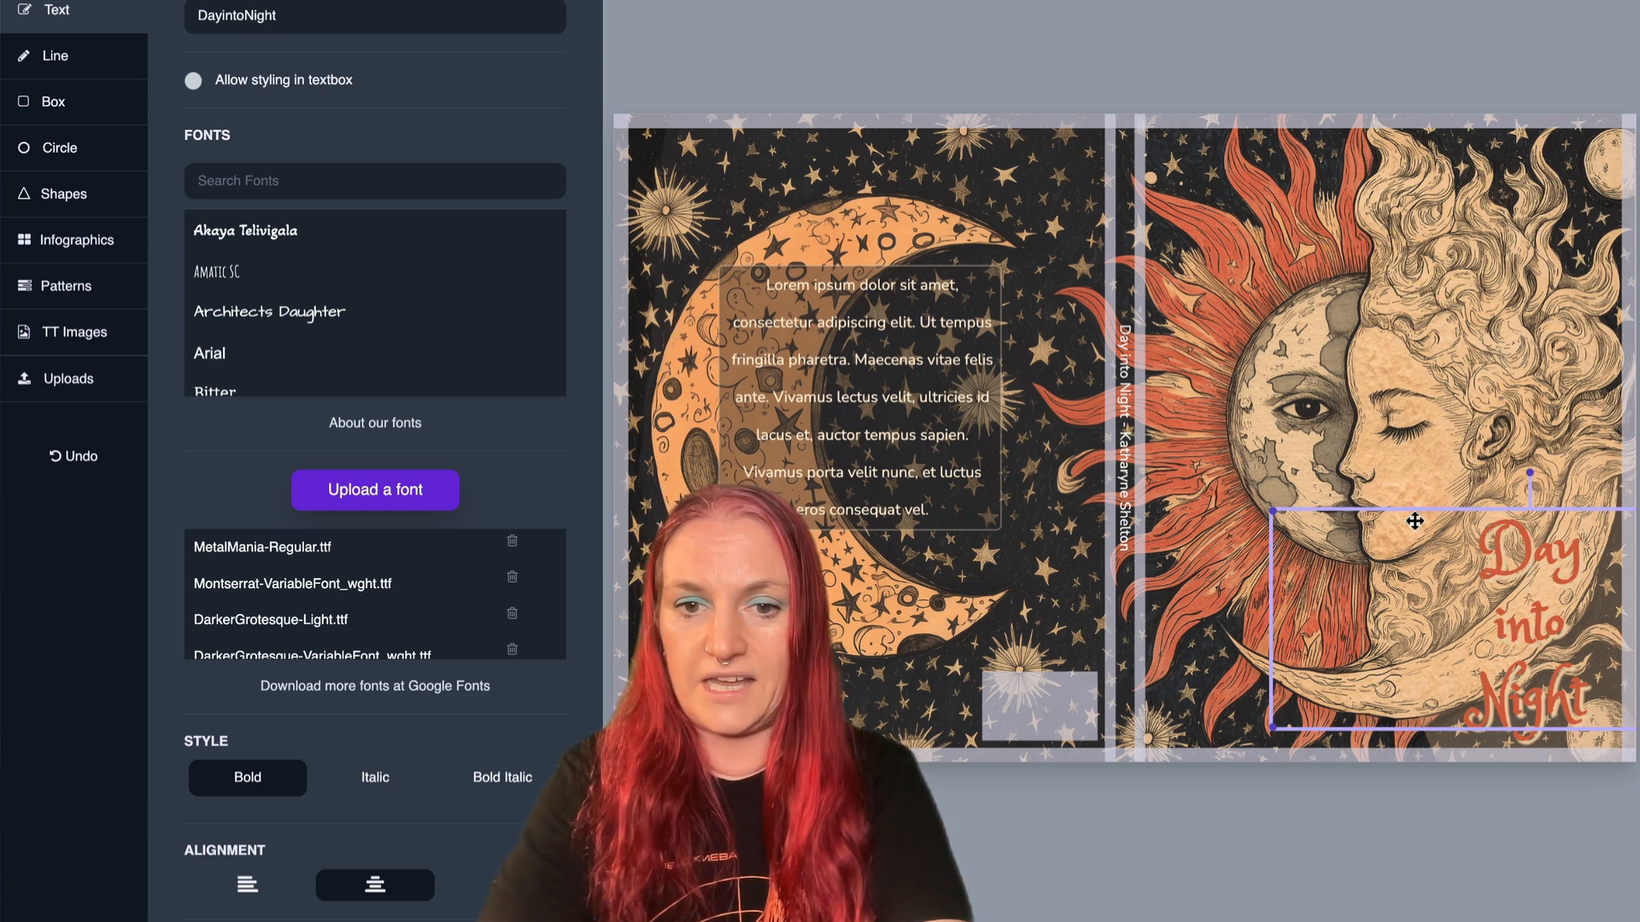
drag(1514, 573, 1257, 459)
drag(1519, 709, 854, 446)
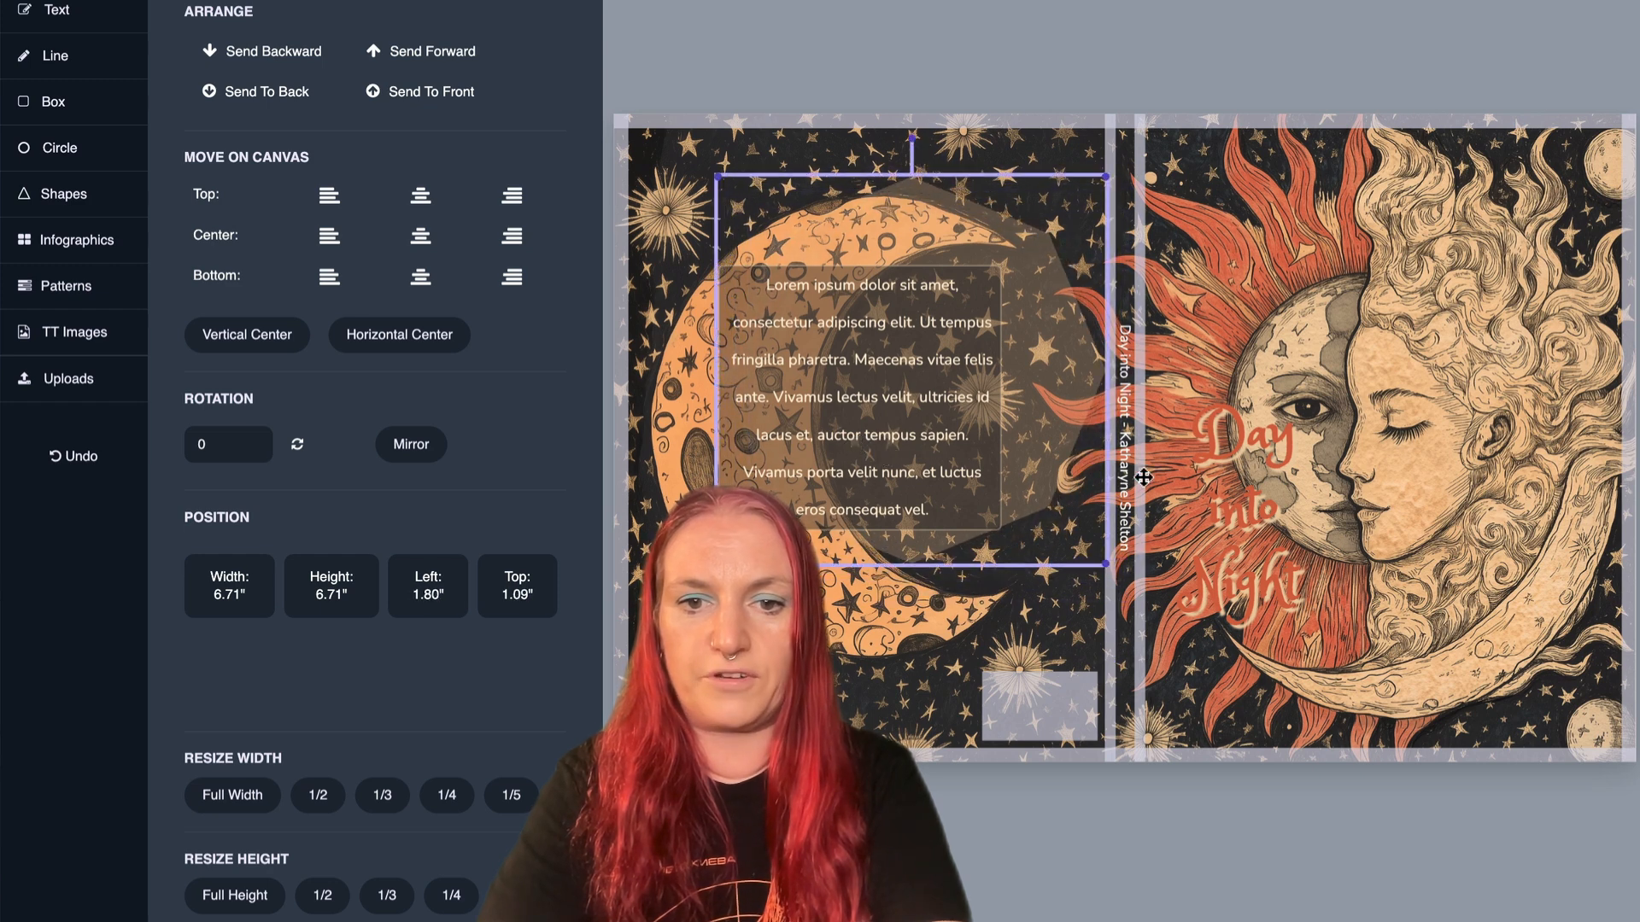
drag(1281, 489, 1558, 584)
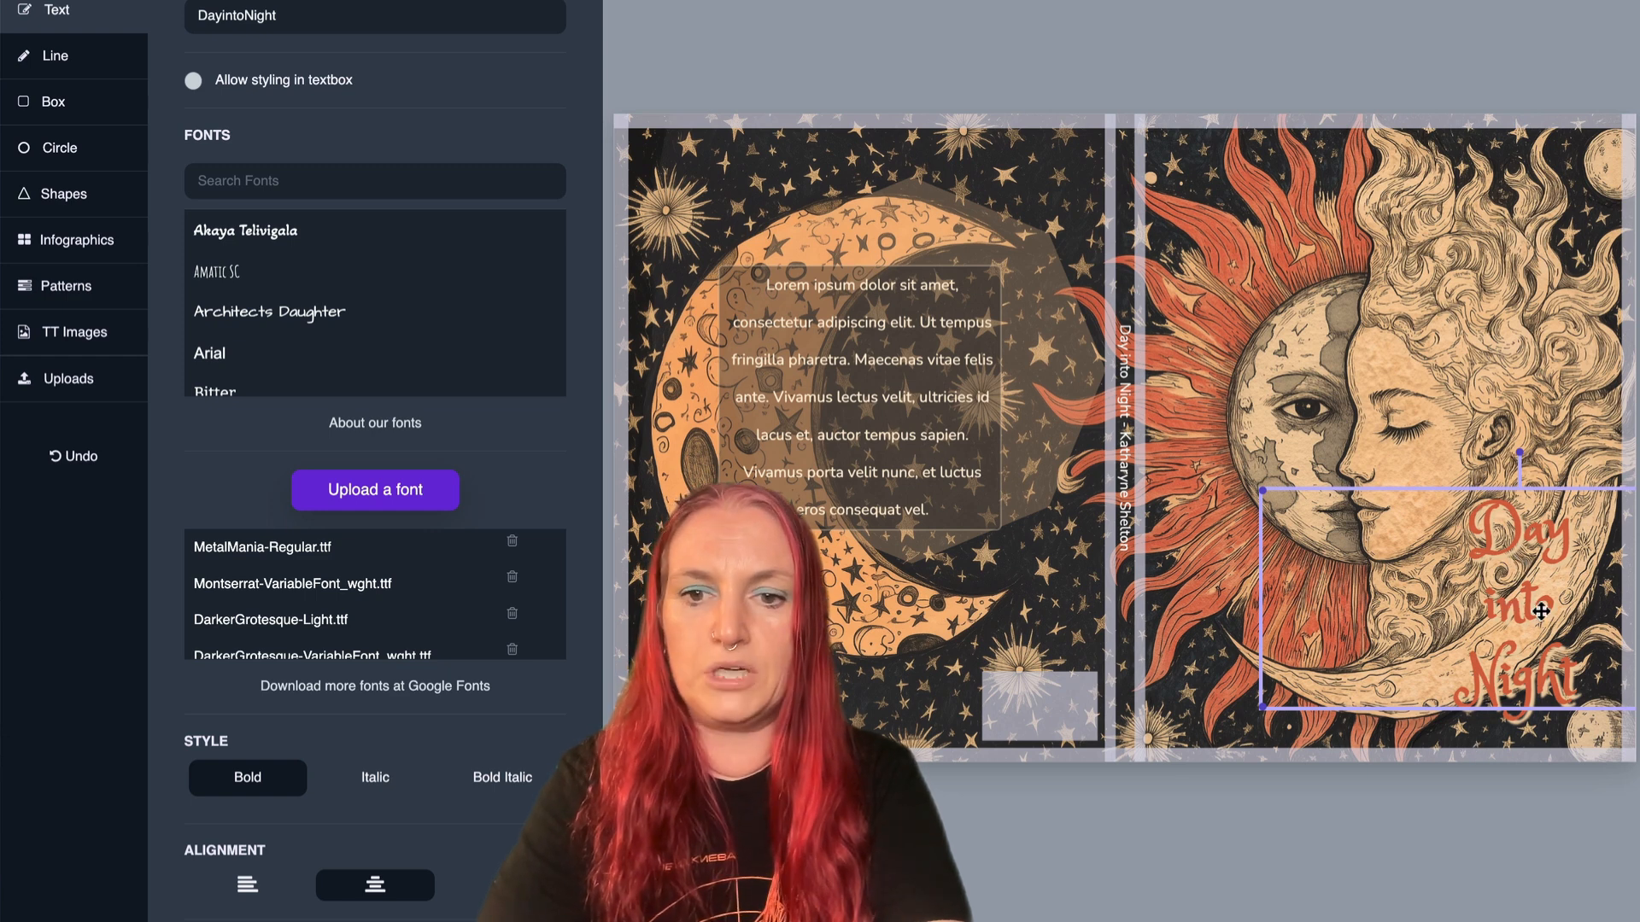
drag(1097, 360, 1632, 621)
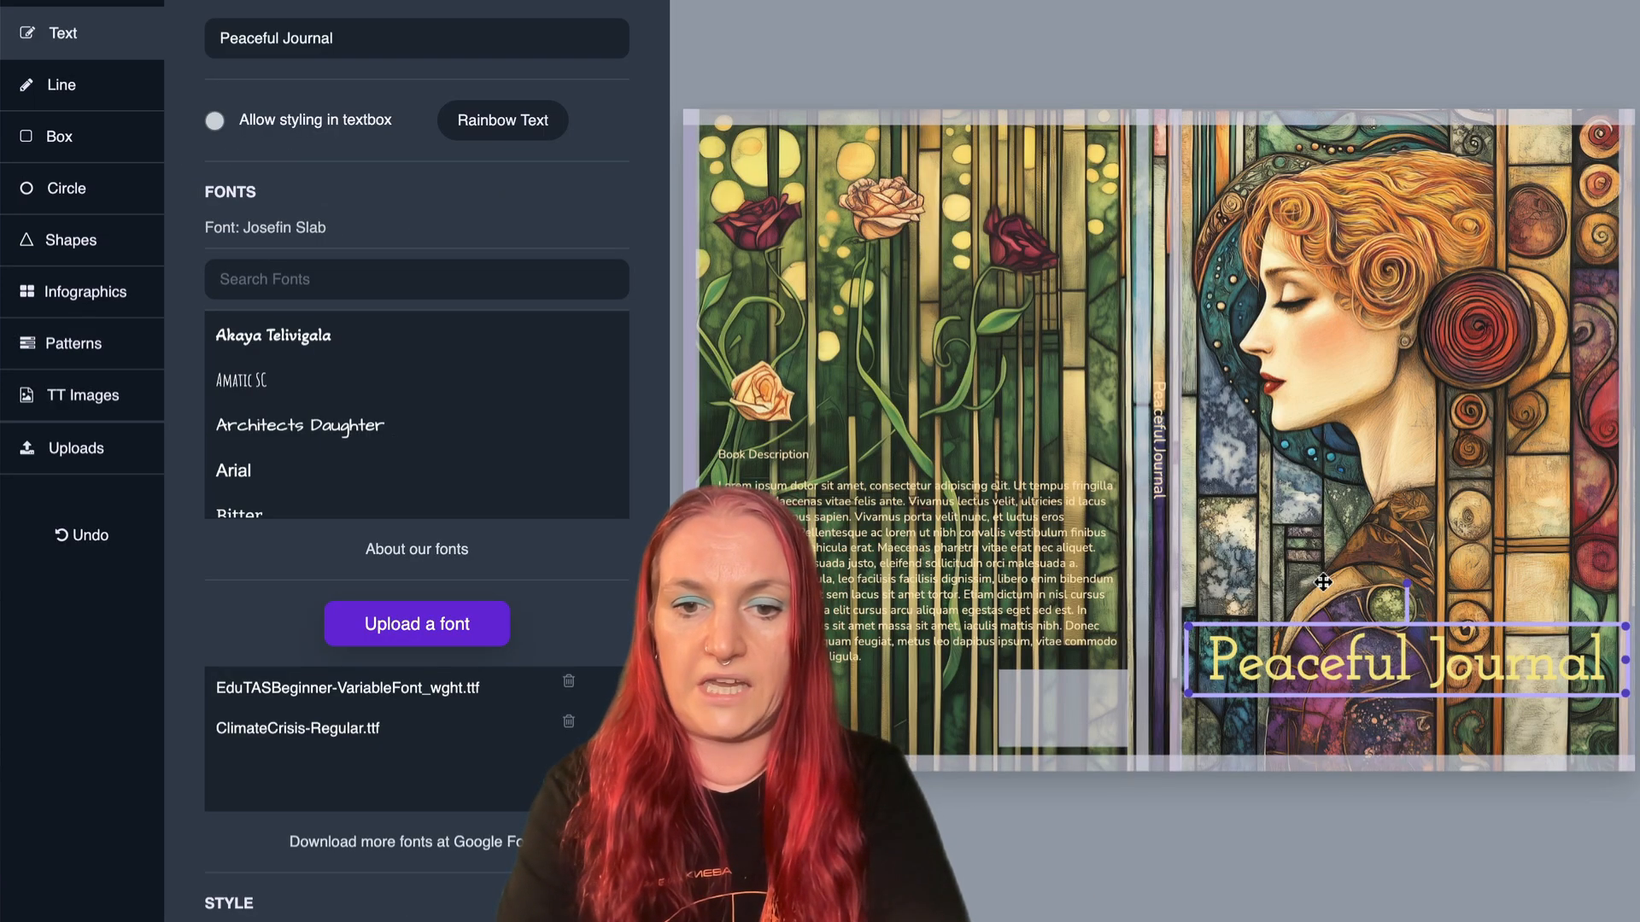
- Add a box to the Peaceful Journal cover and fill it with a dark green sampled from the back cover artwork
click(72, 138)
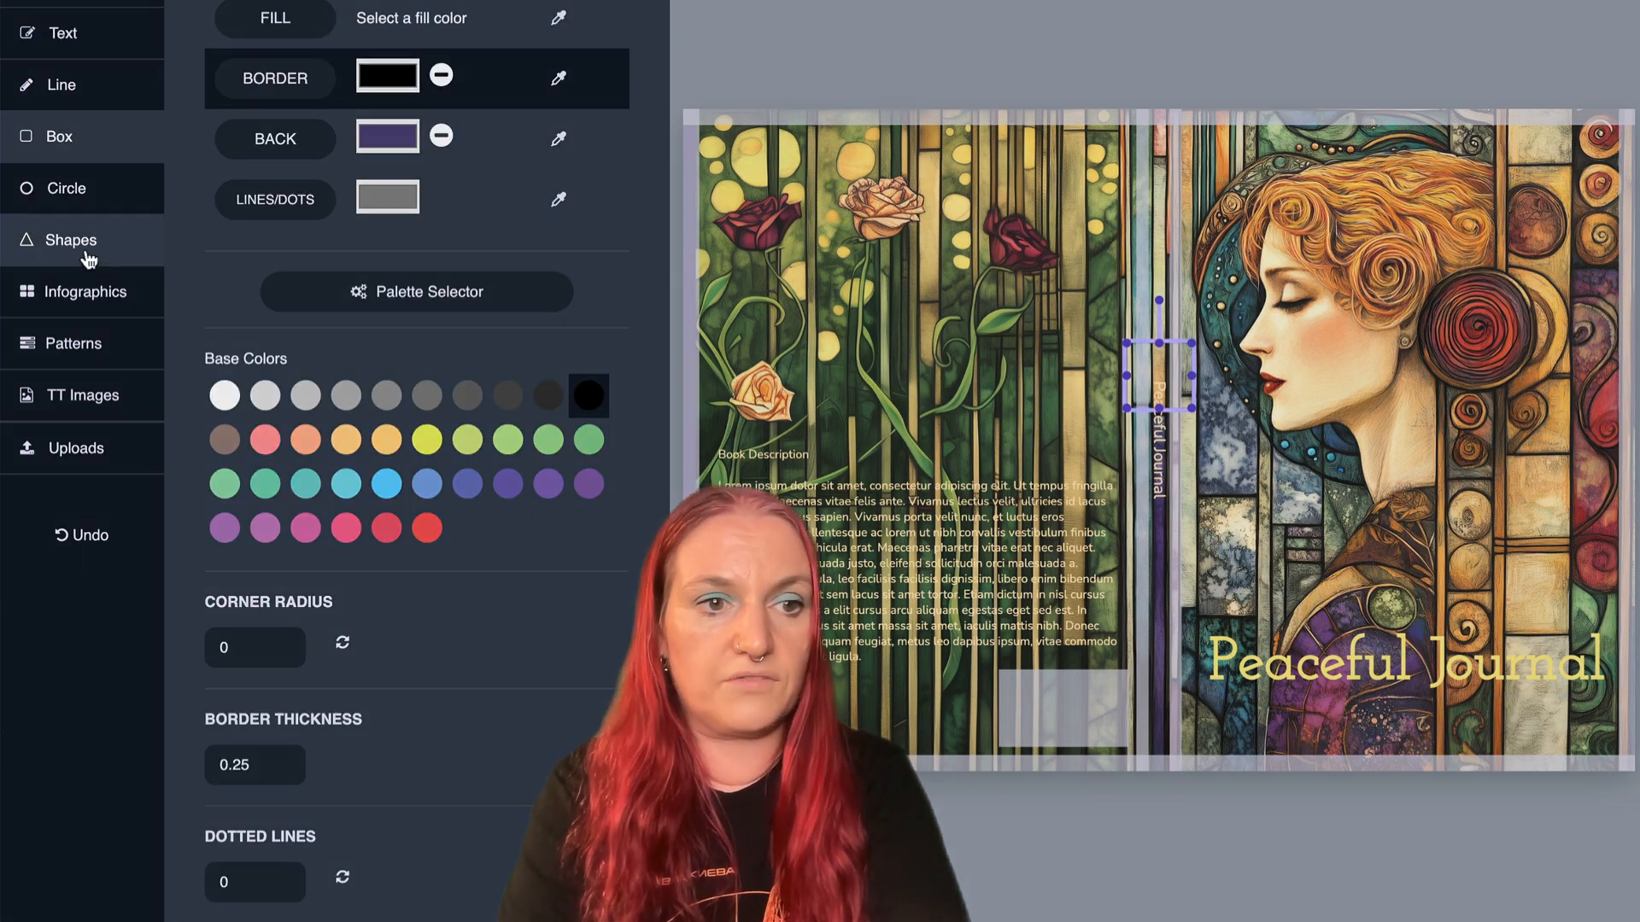
click(82, 250)
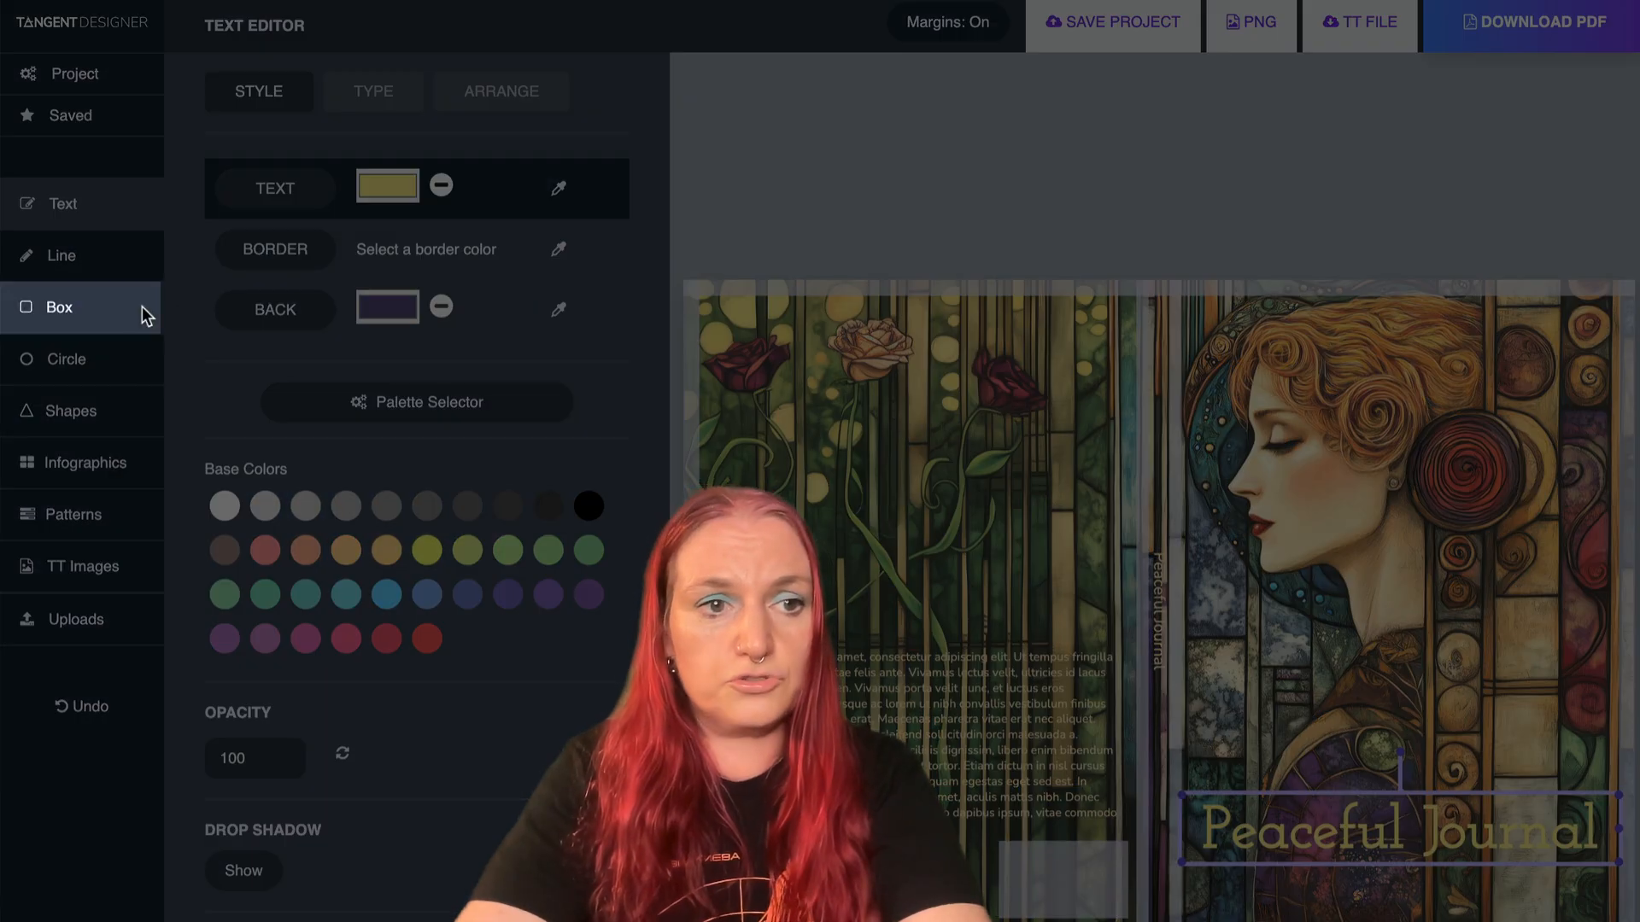
click(68, 313)
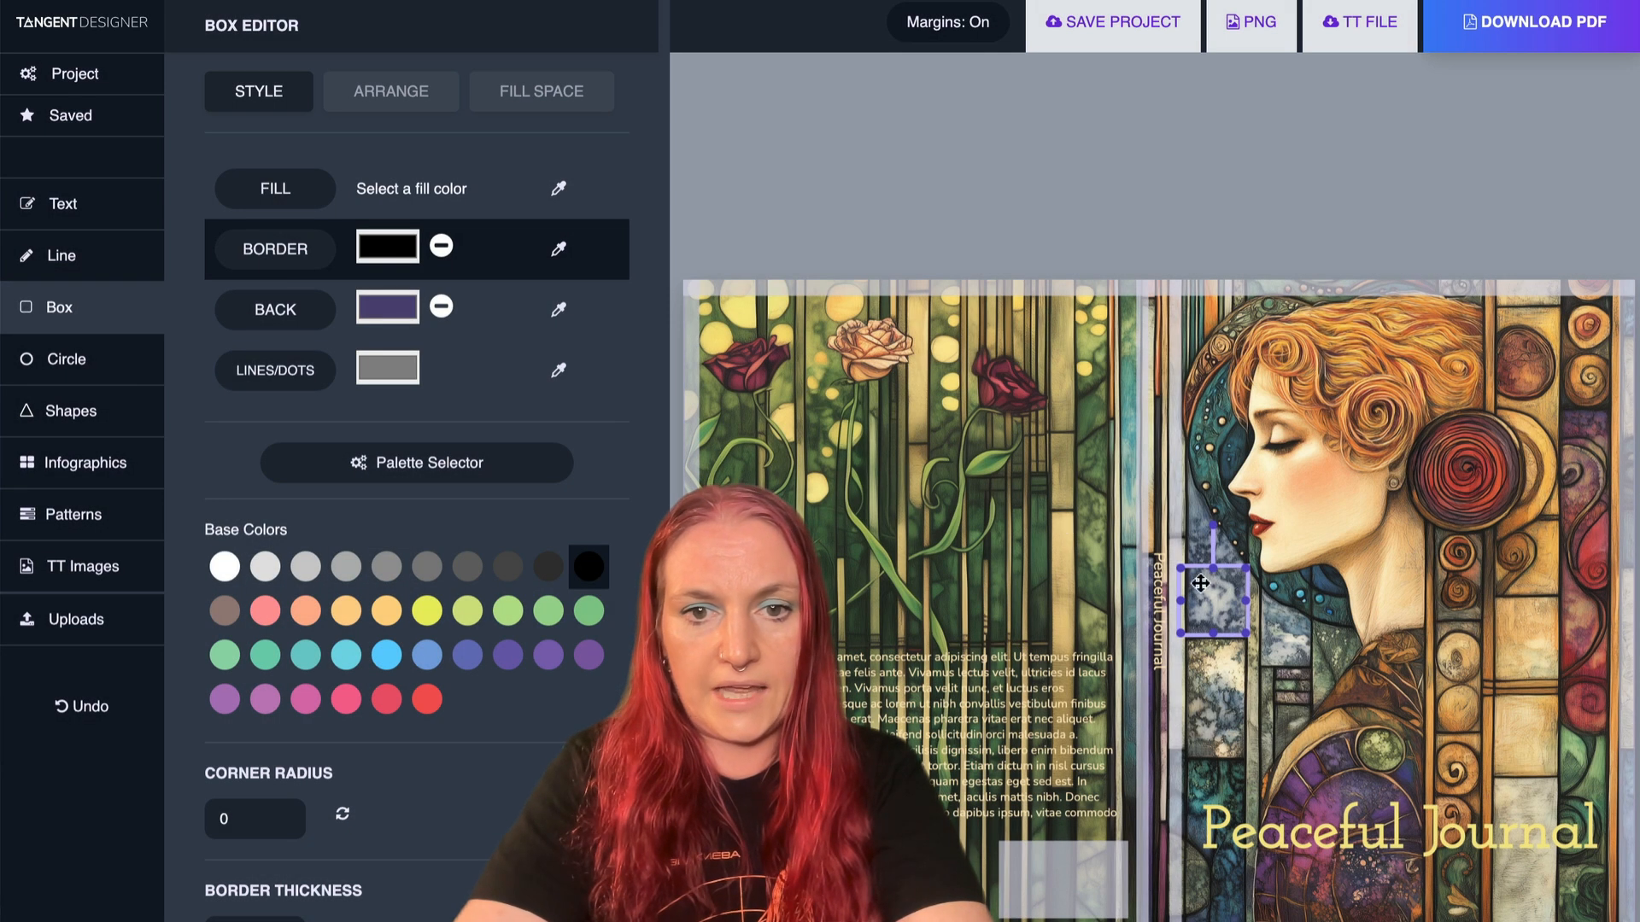
click(284, 205)
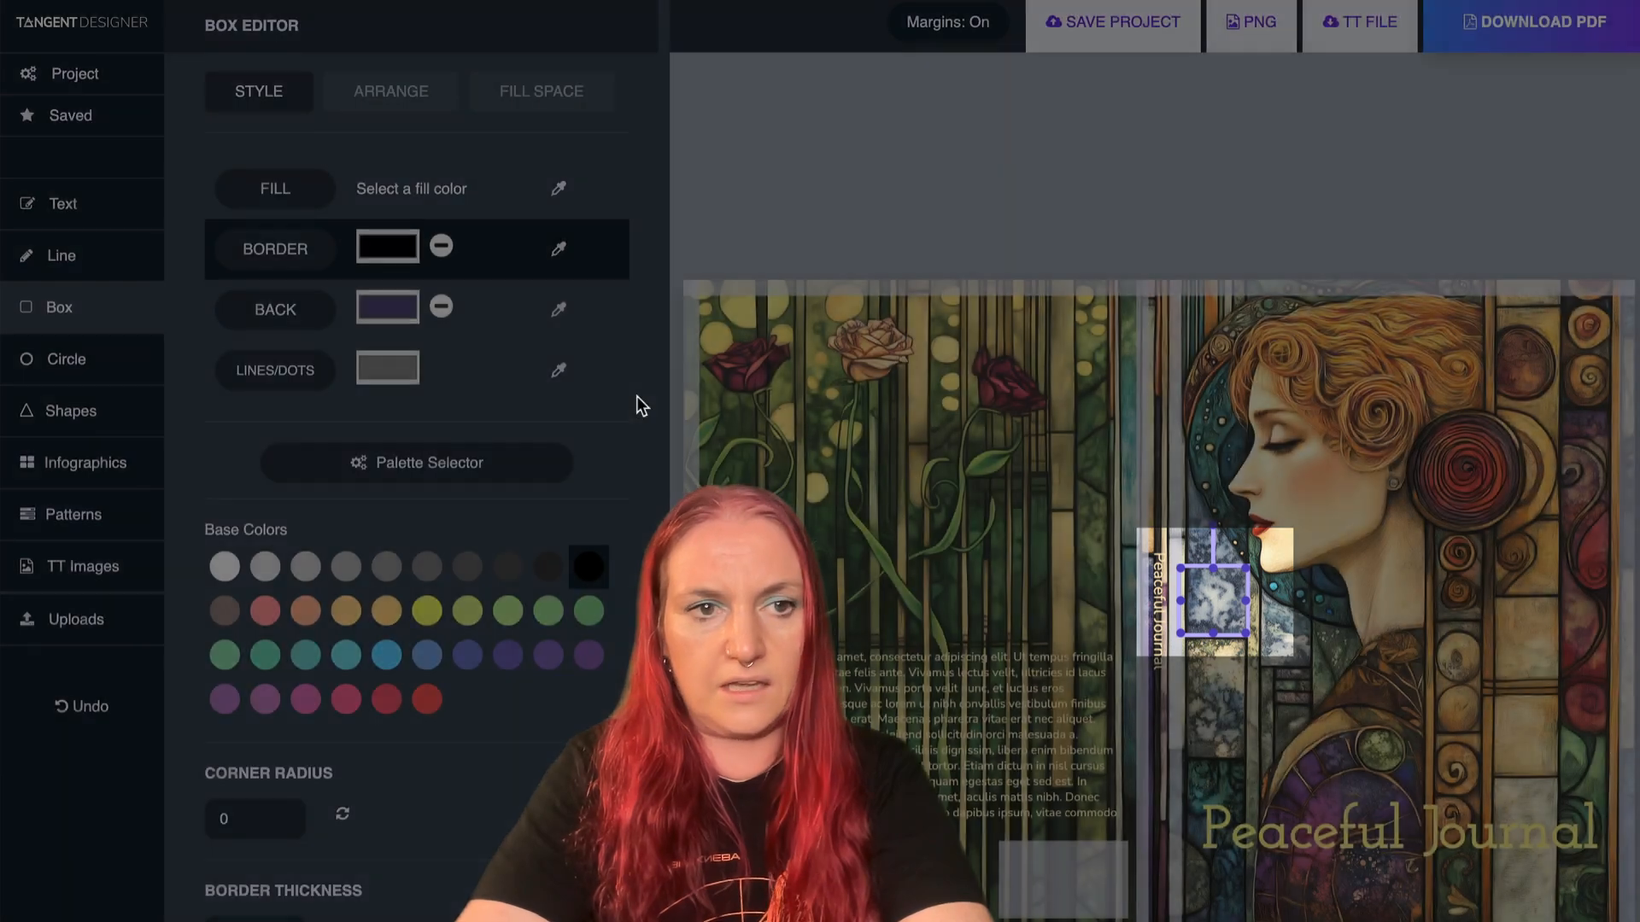
click(243, 189)
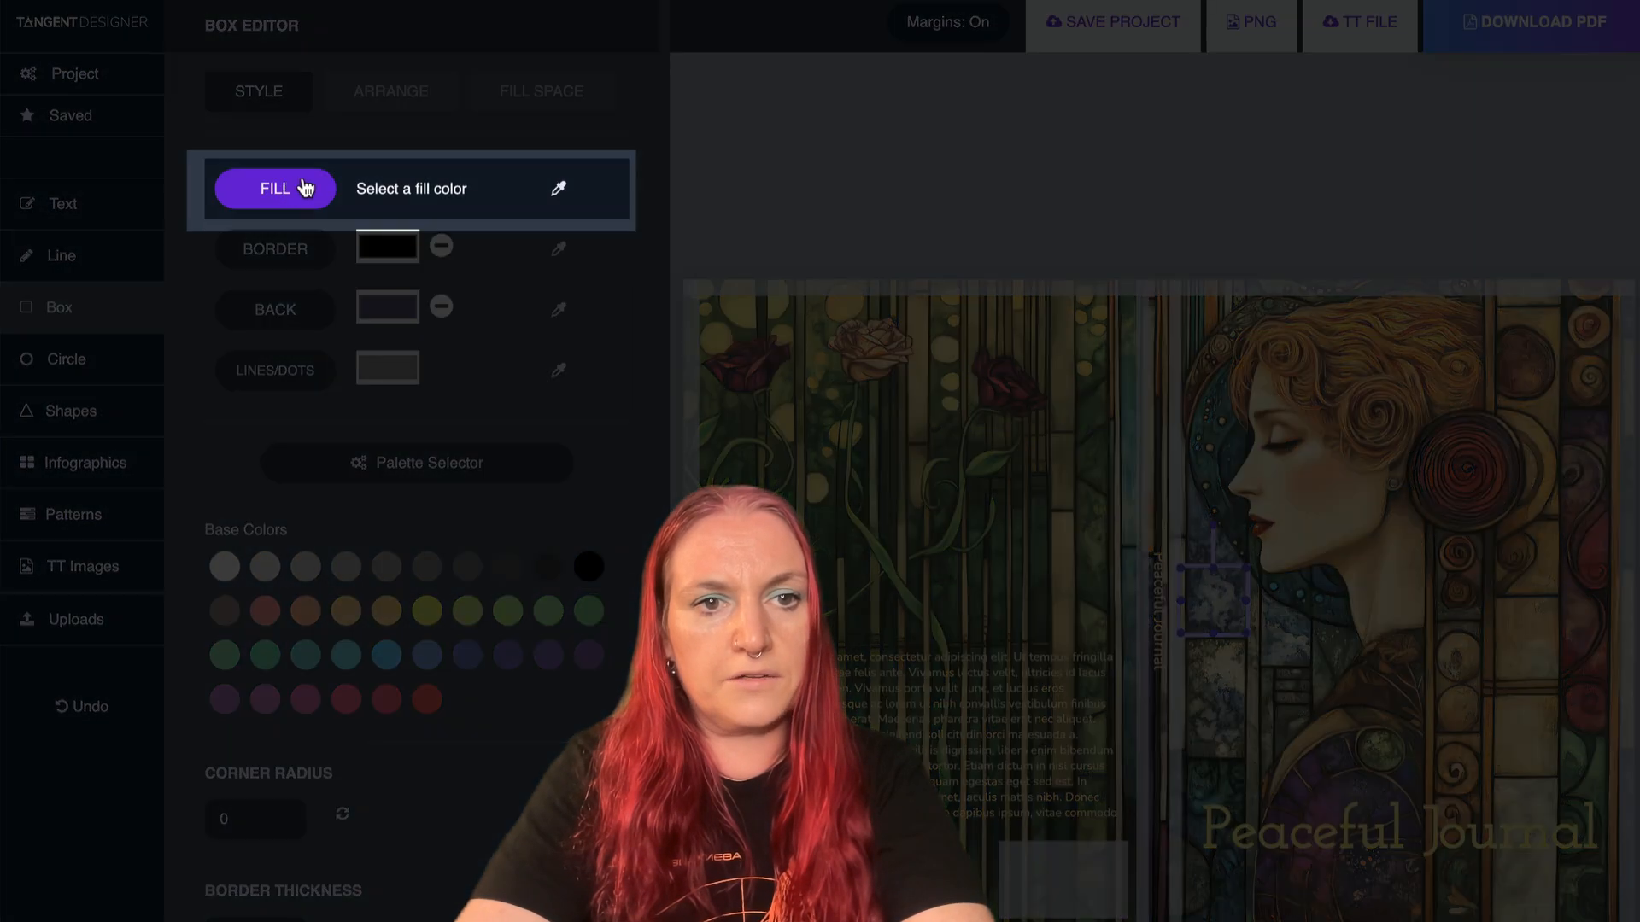
click(570, 201)
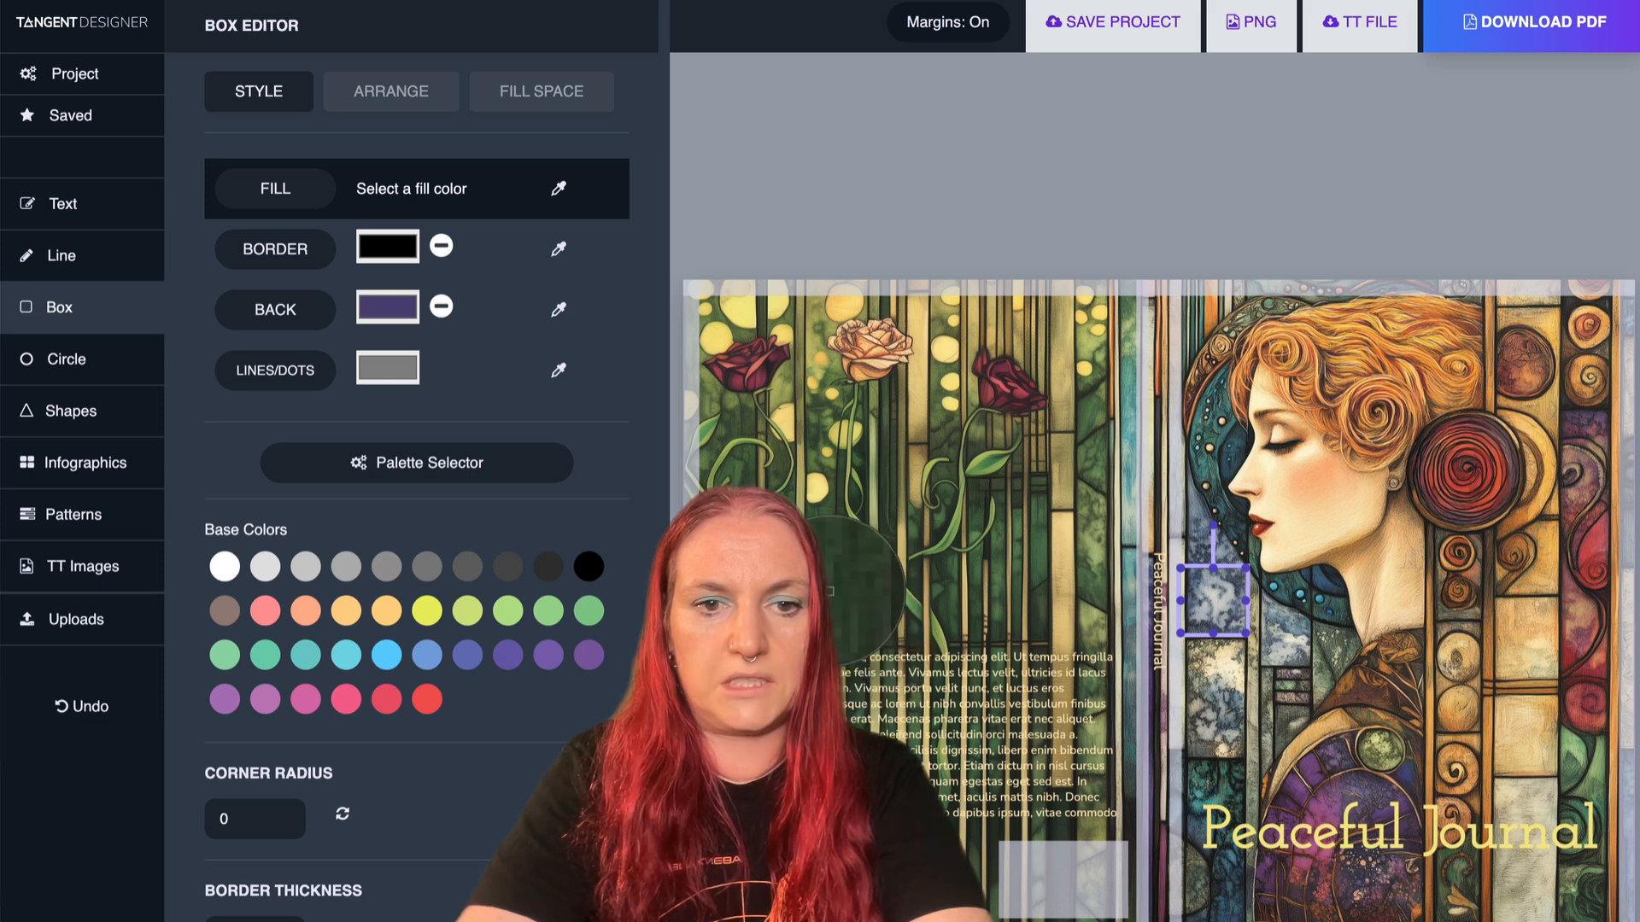
click(831, 591)
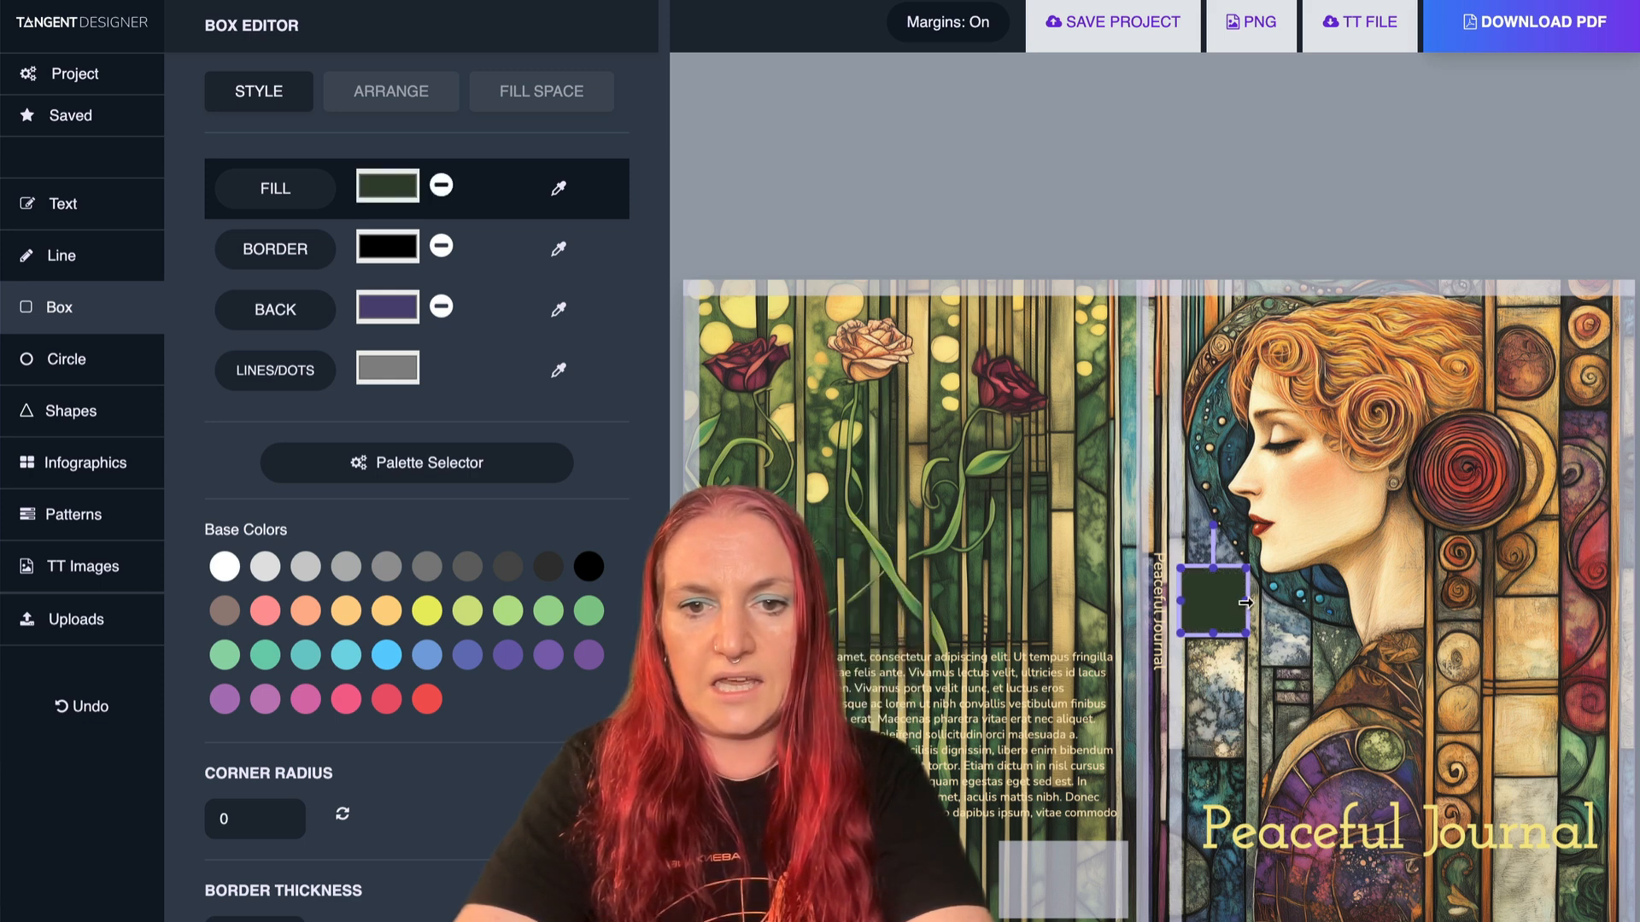
- Stretch the green box across the front cover to about 7.18 x 1.29 inches and position it over the title
drag(1246, 600, 1638, 659)
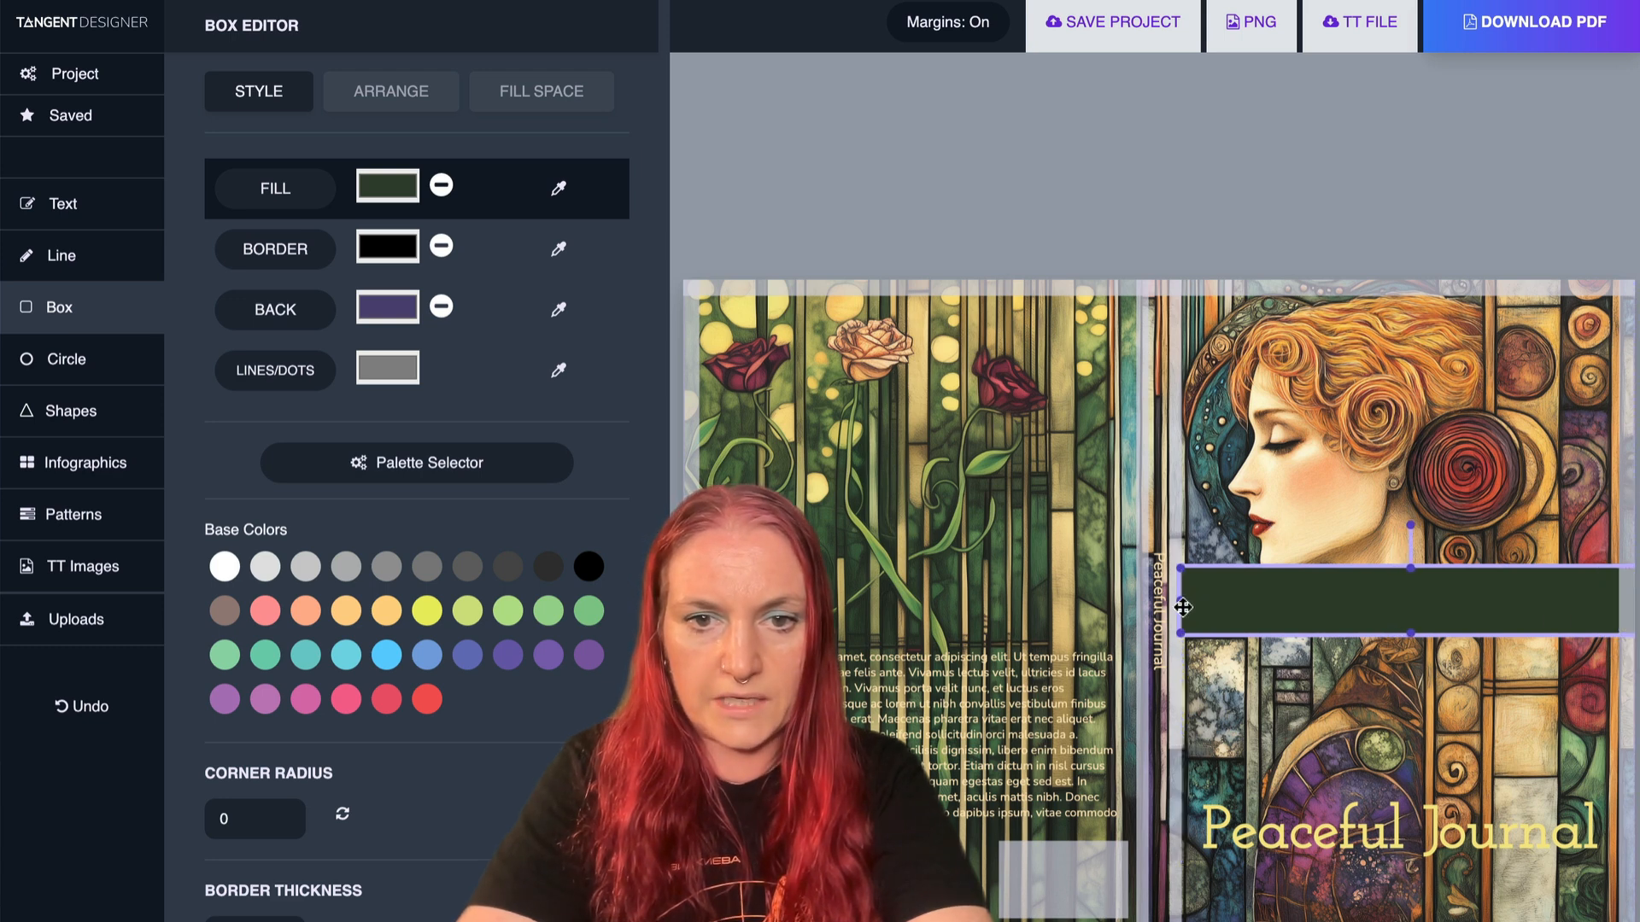
drag(1180, 602, 1175, 601)
drag(1309, 589, 1315, 814)
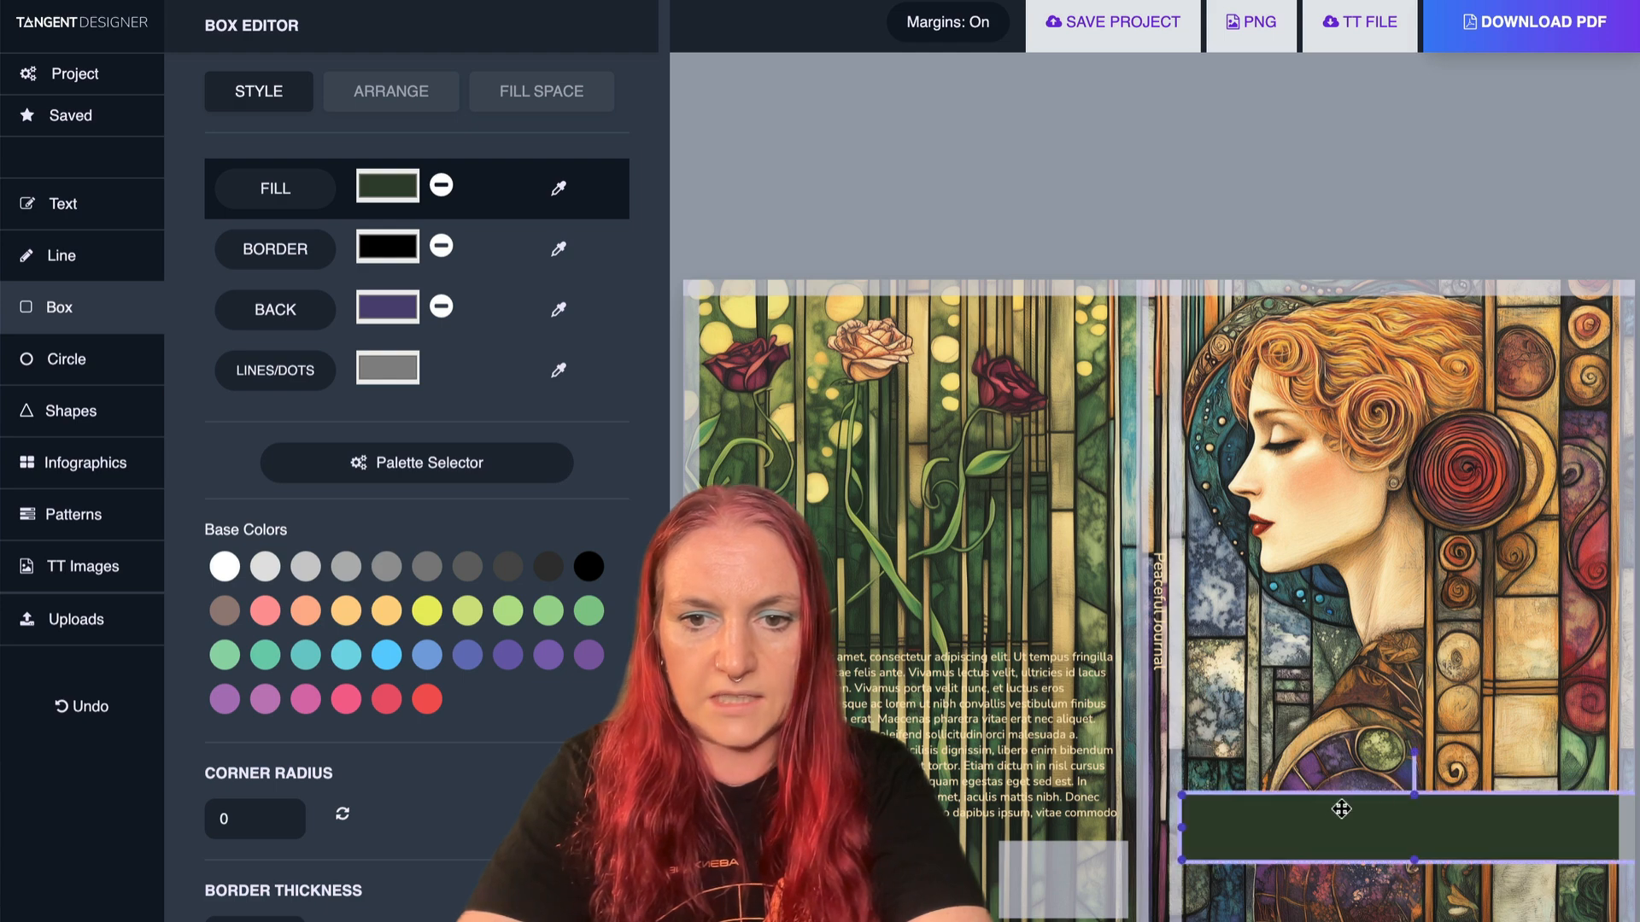
mouse_move(1413, 796)
mouse_down()
mouse_move(1413, 781)
mouse_move(1407, 819)
mouse_up()
- Arrange the green box in the layer order so it sits behind the title text but in front of the artwork
click(417, 95)
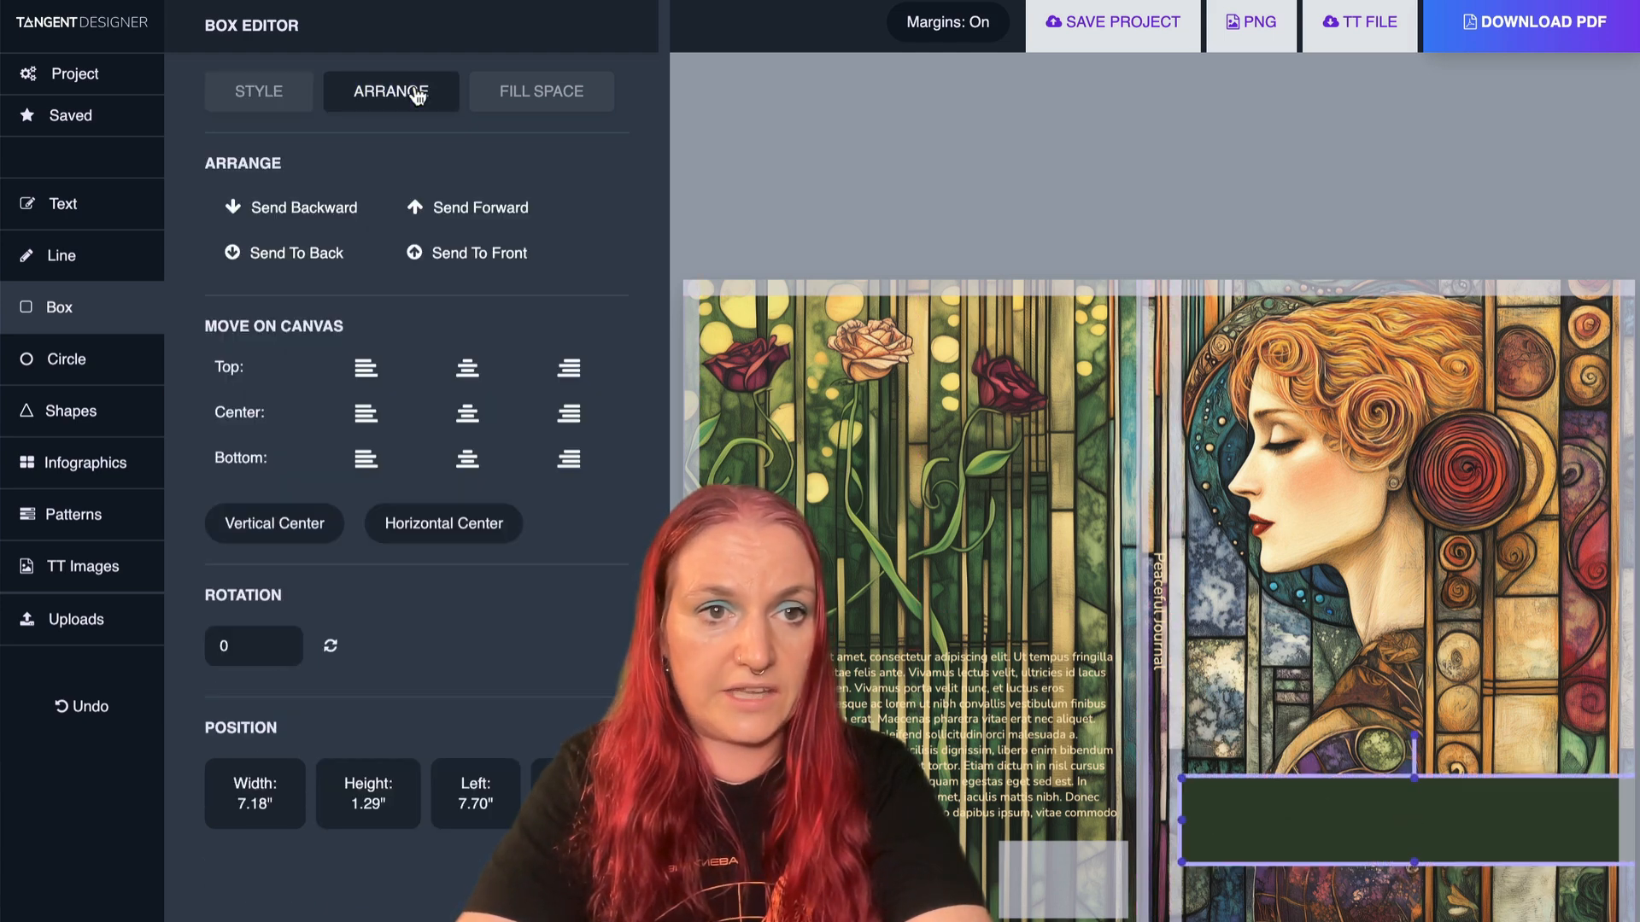
click(345, 205)
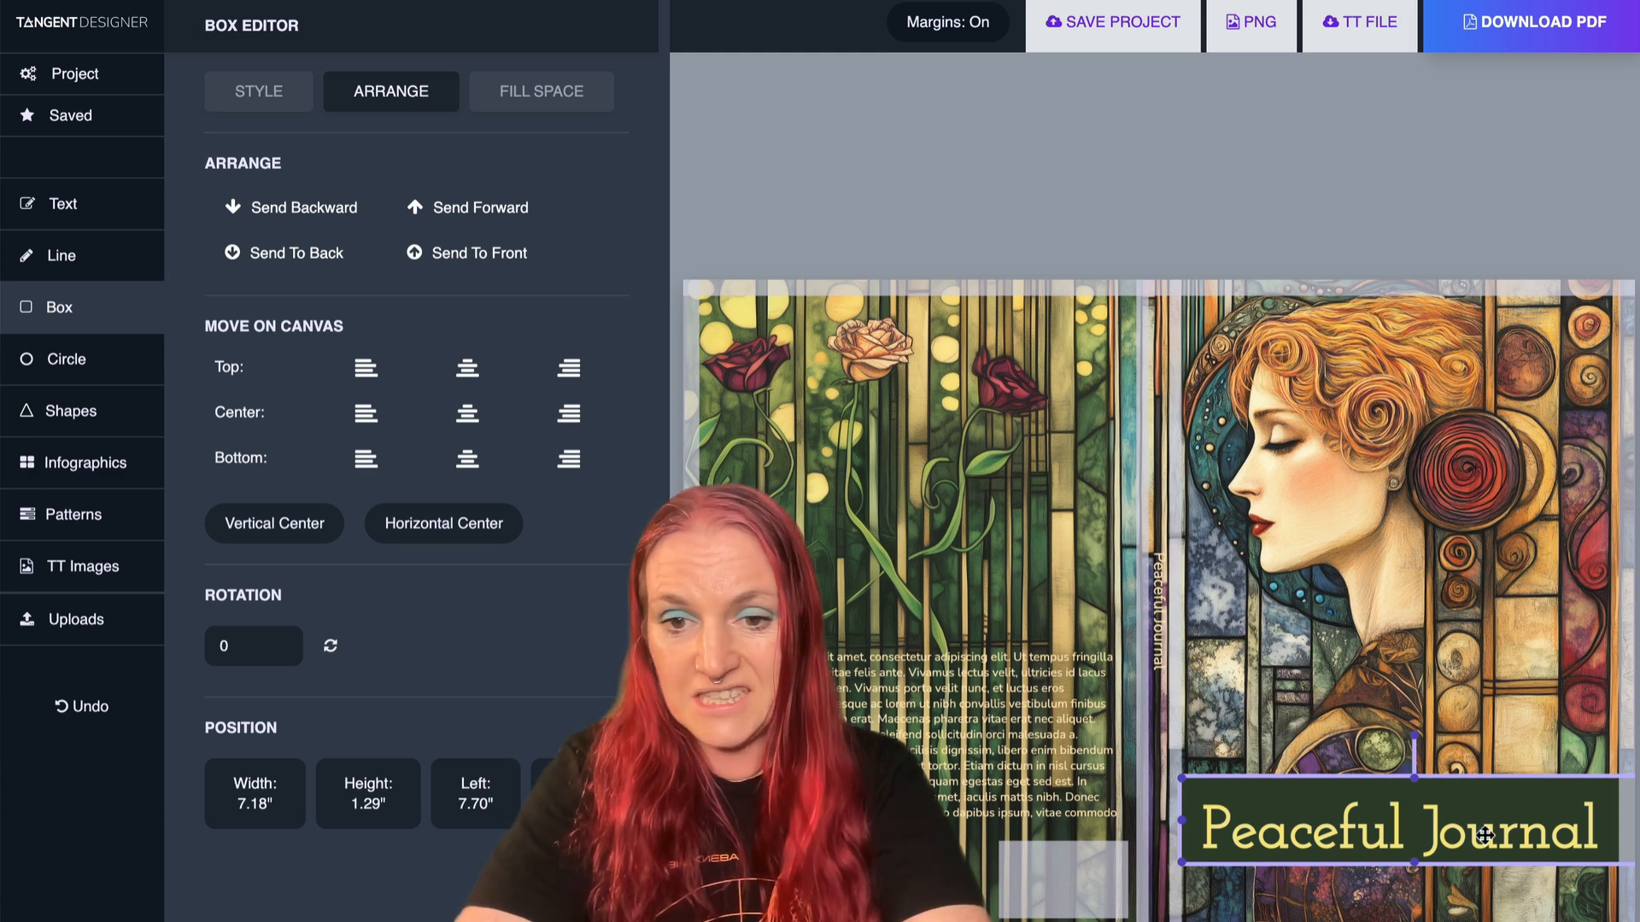
click(268, 262)
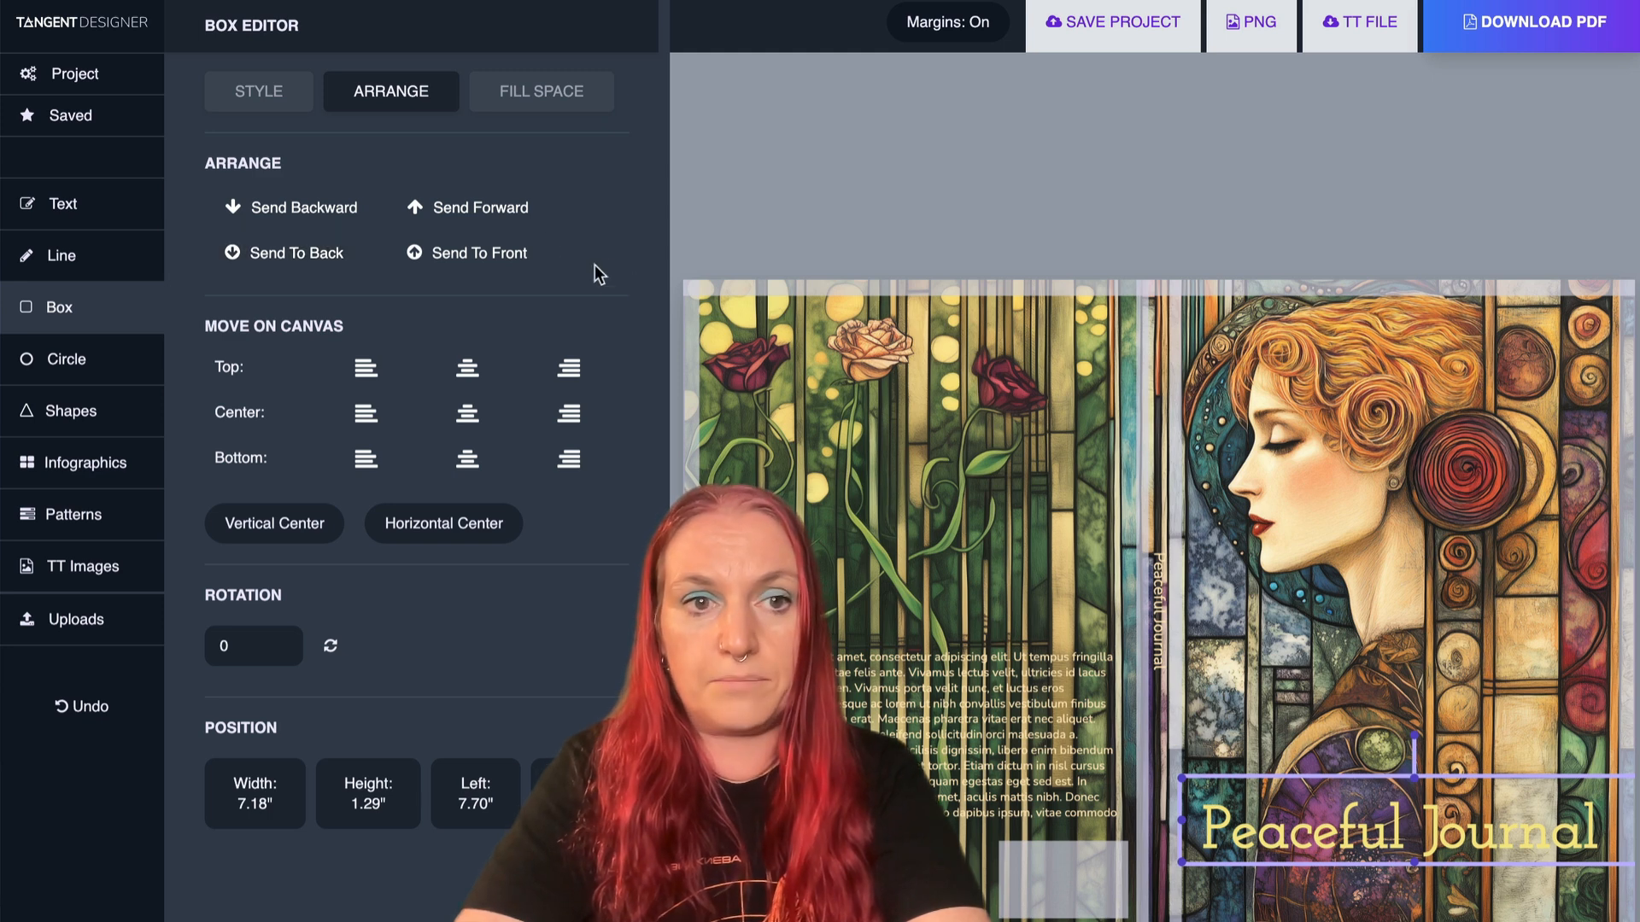
click(508, 218)
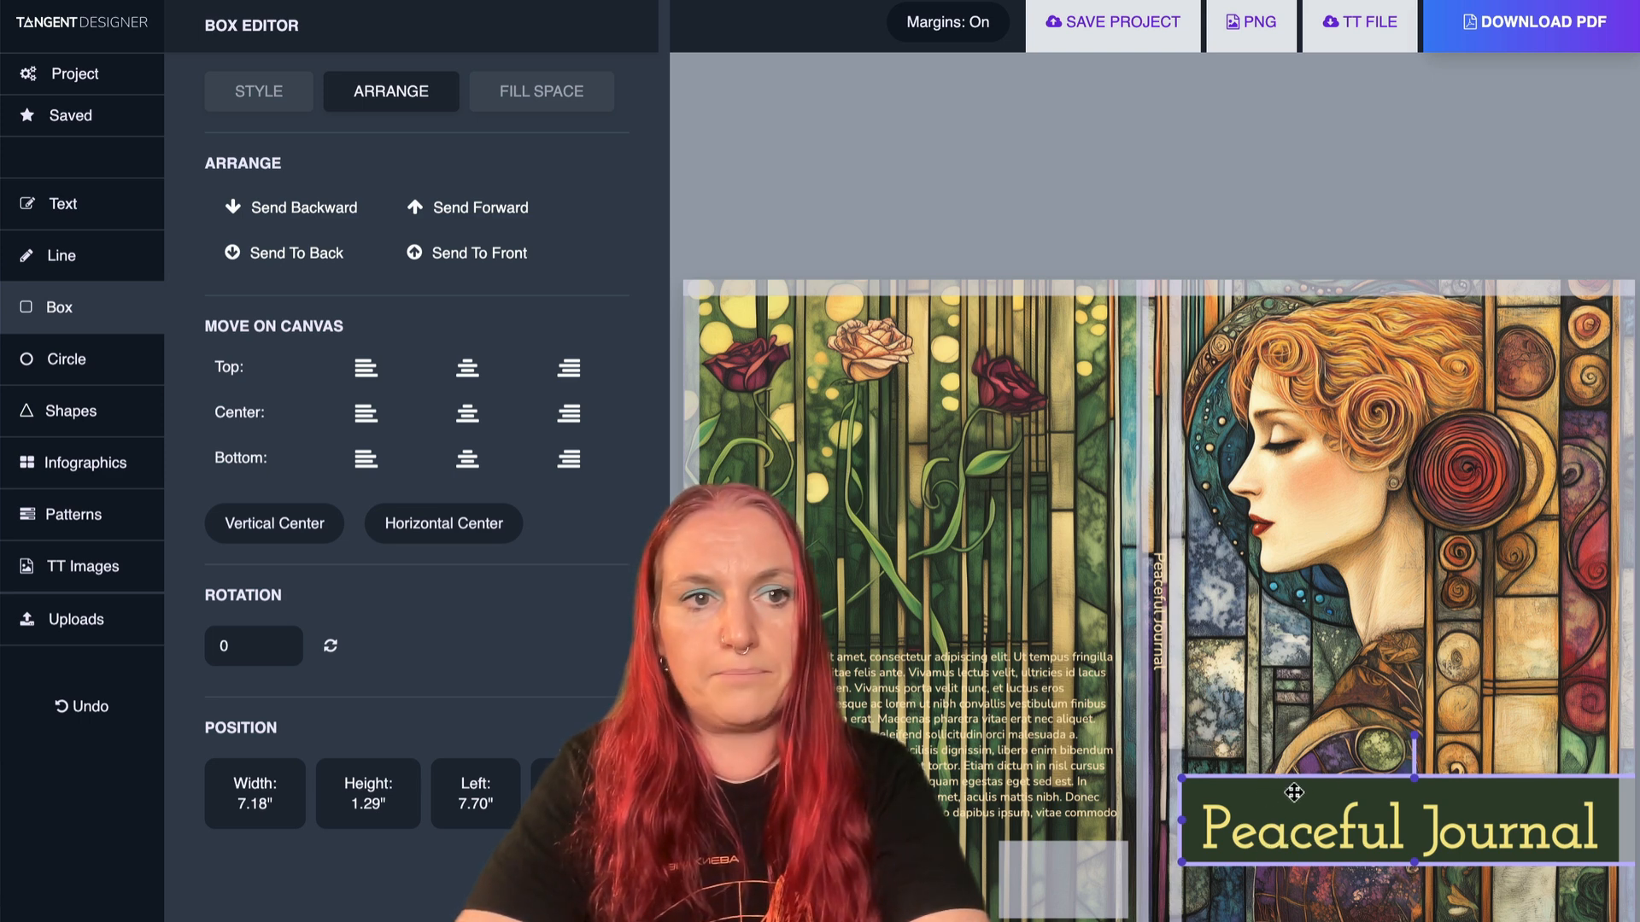
- Lower the green title box's opacity to 50
click(260, 98)
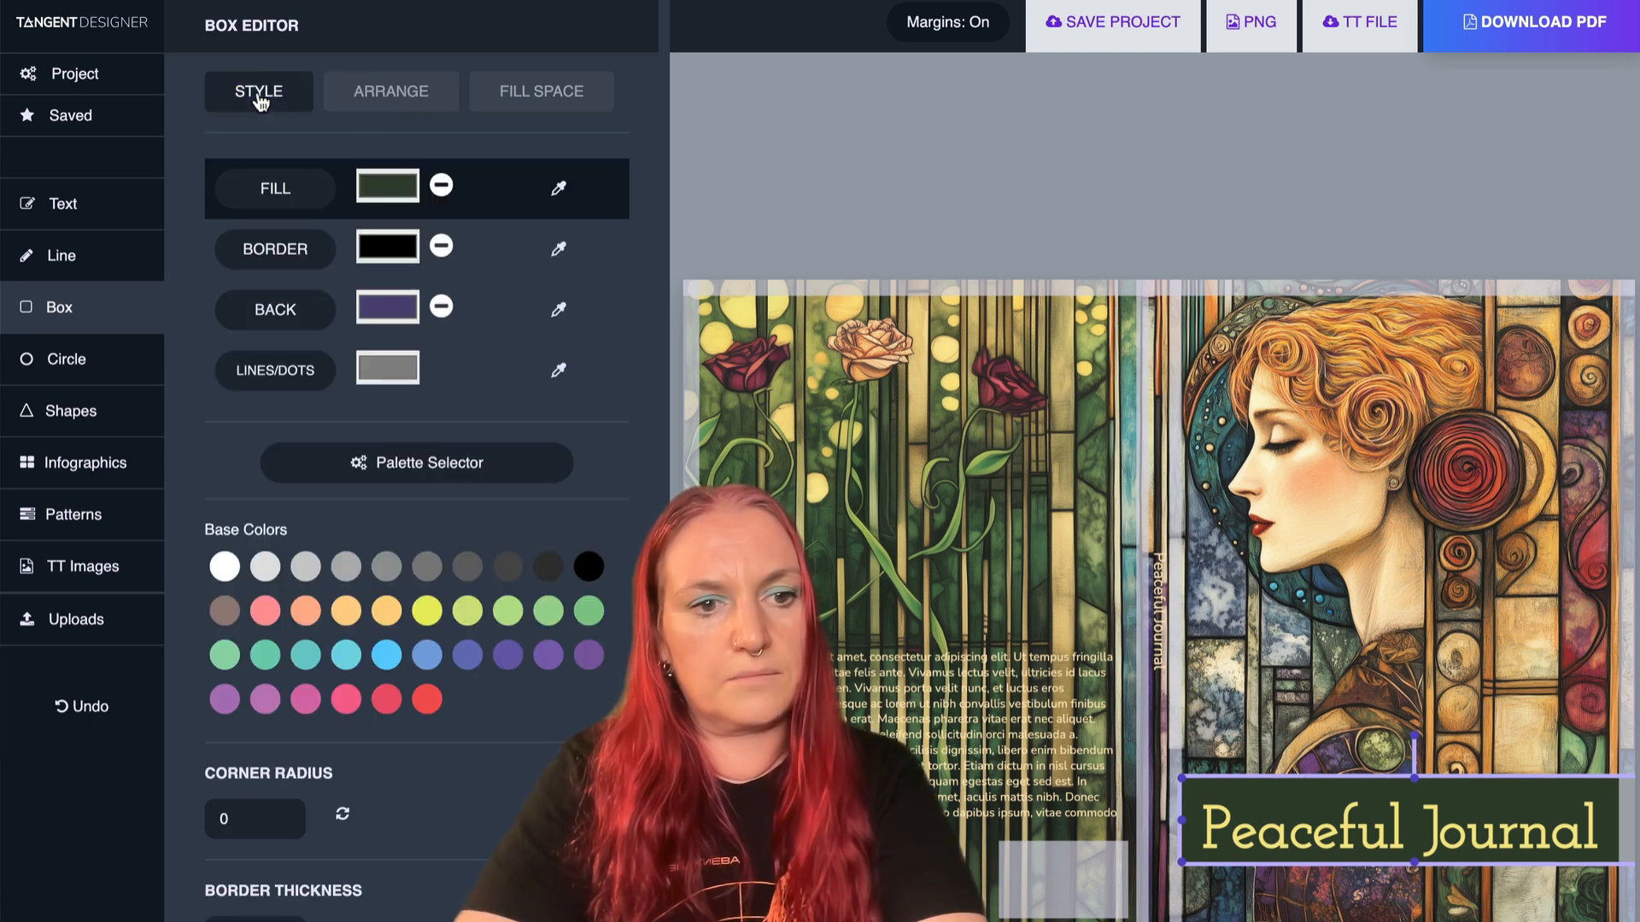
scroll(280, 345, down, 5)
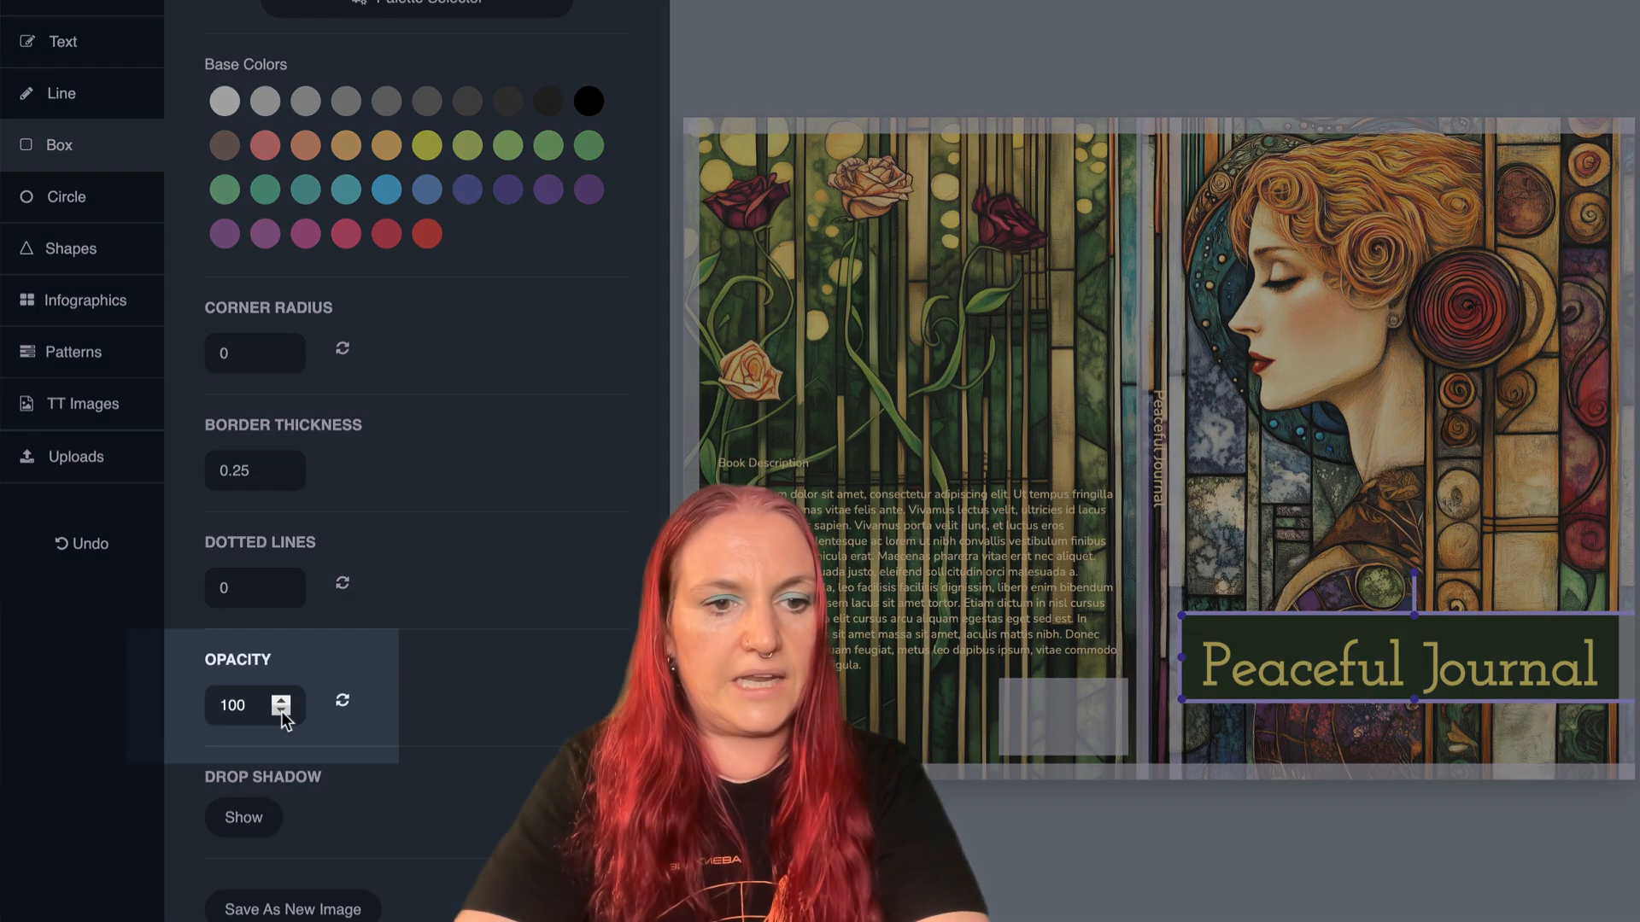
click(281, 711)
click(281, 710)
click(281, 710)
click(281, 710)
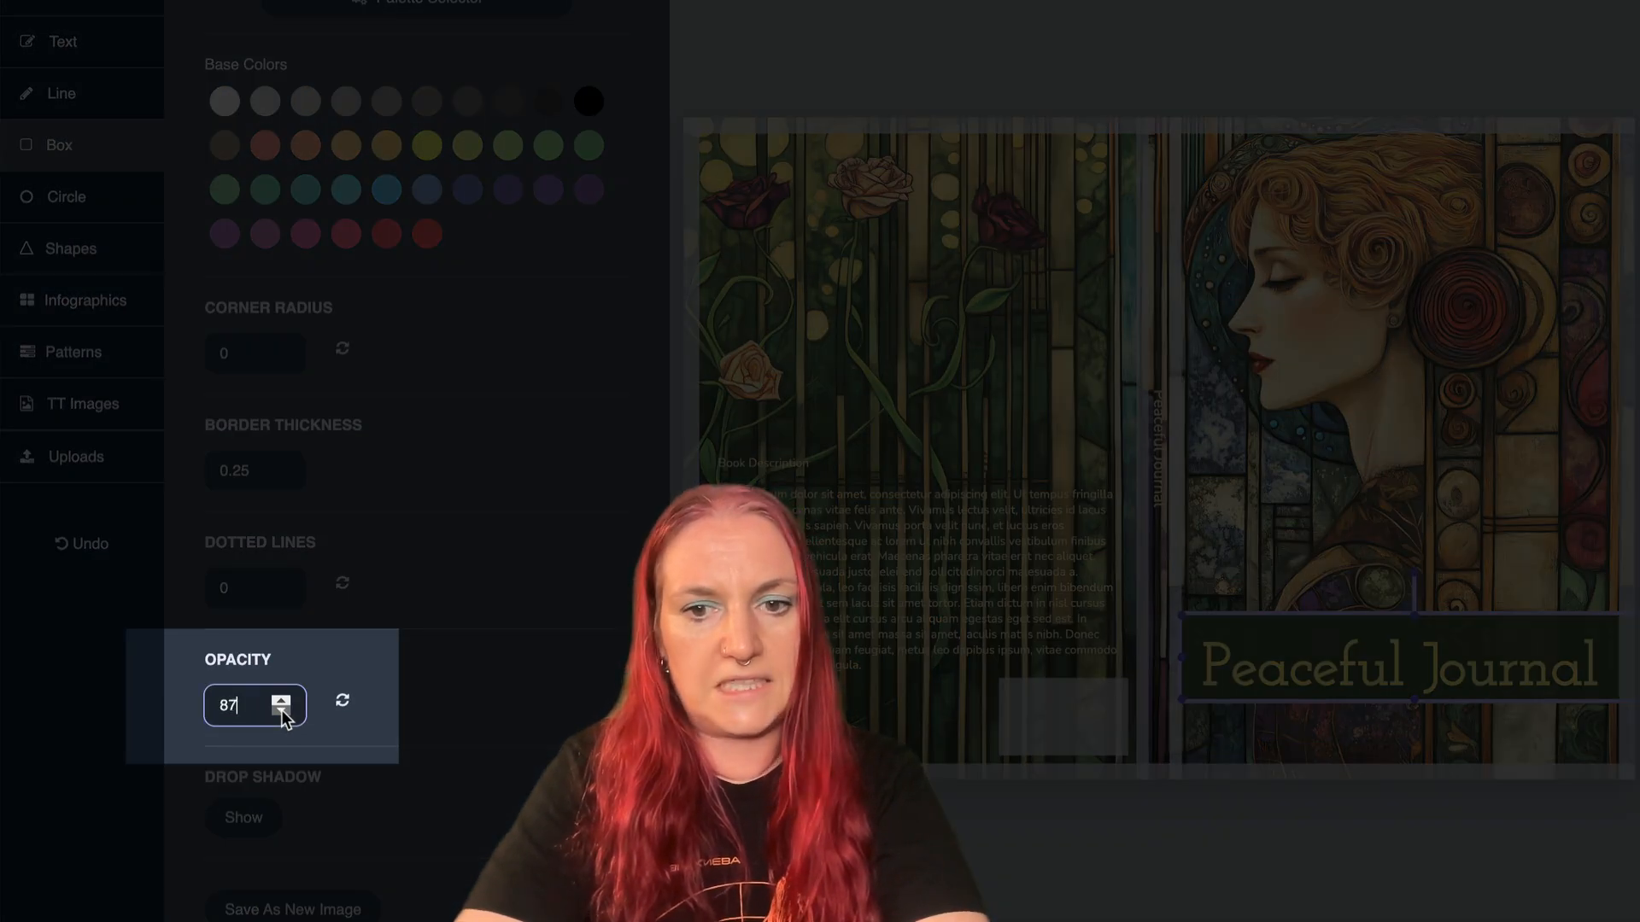
click(281, 711)
click(281, 710)
click(281, 710)
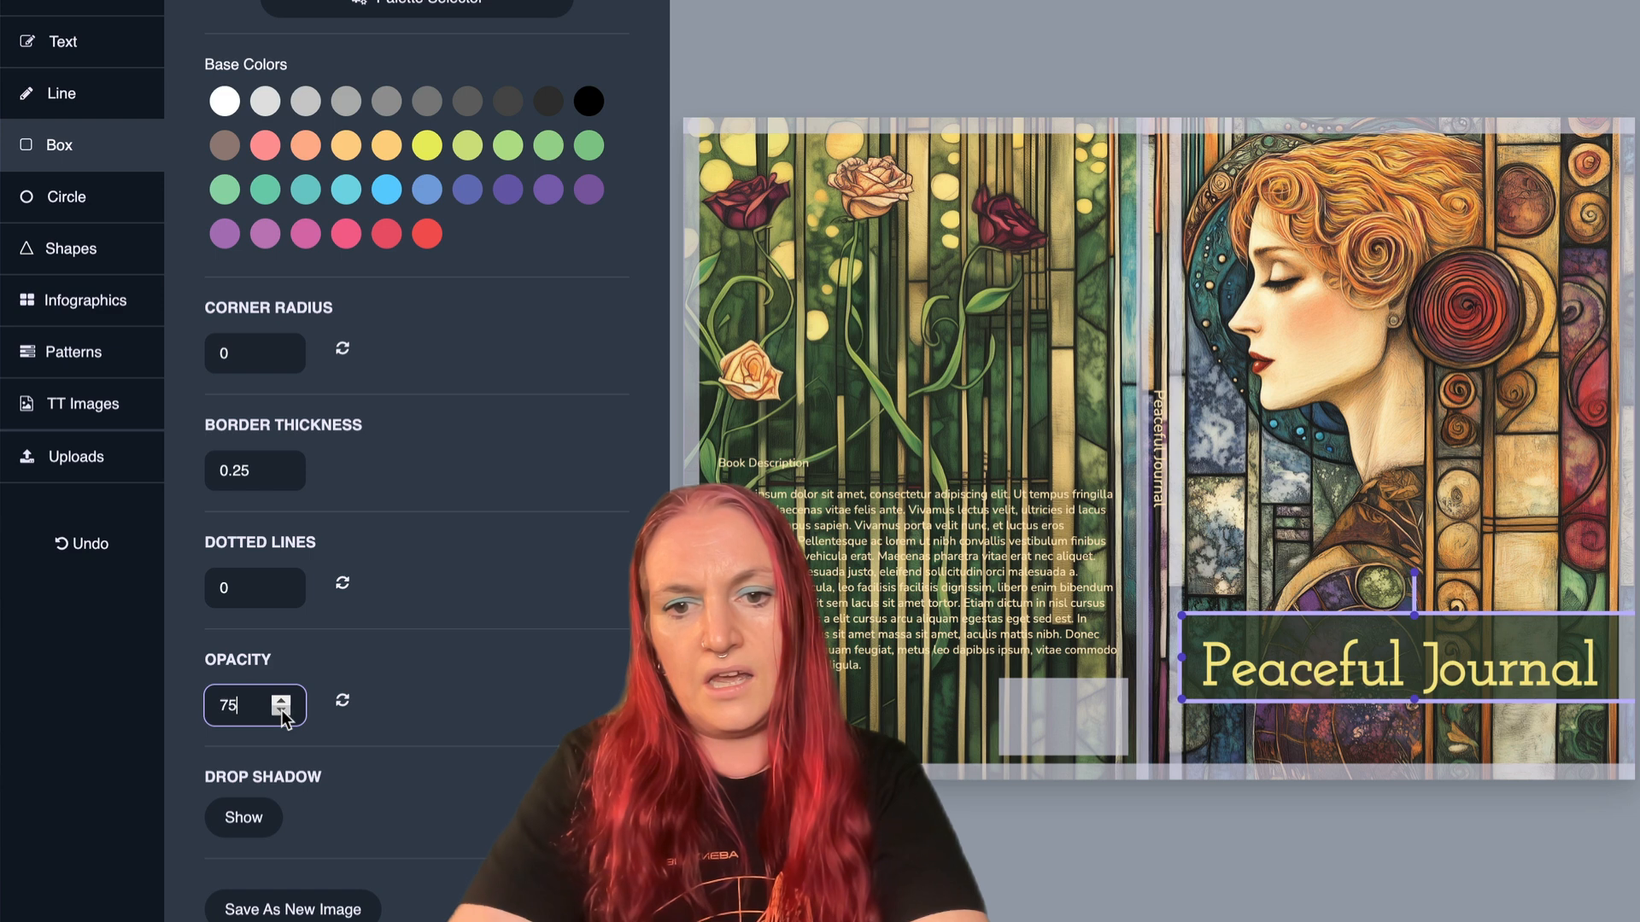
click(281, 711)
click(281, 711)
click(281, 711)
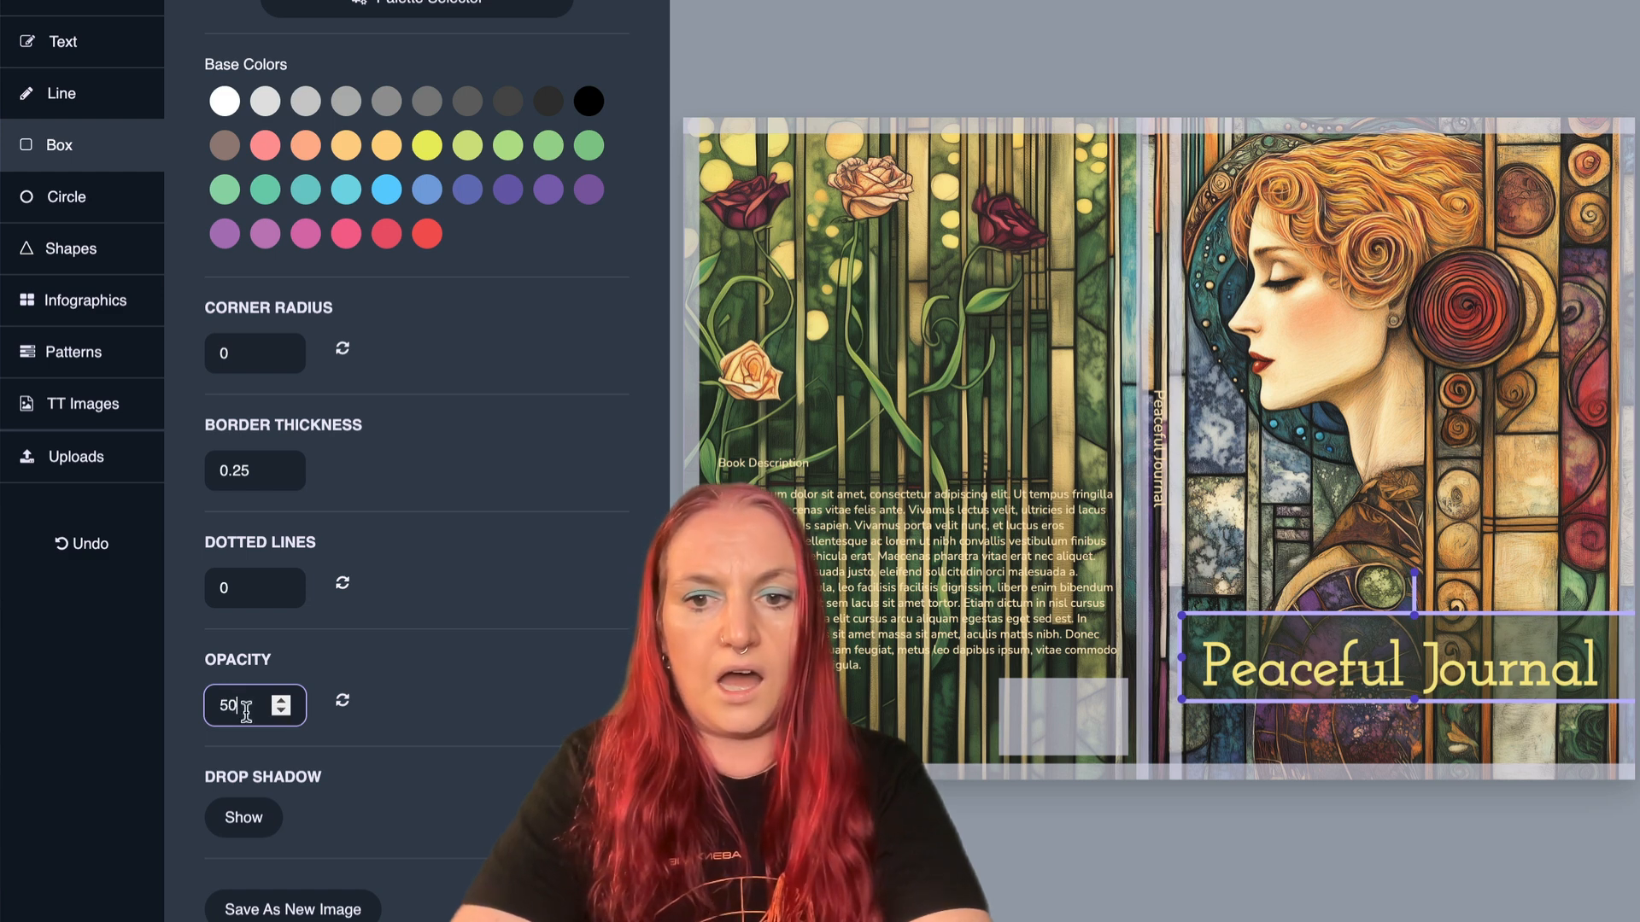
- Set the green title box's opacity to 40
drag(238, 702, 179, 706)
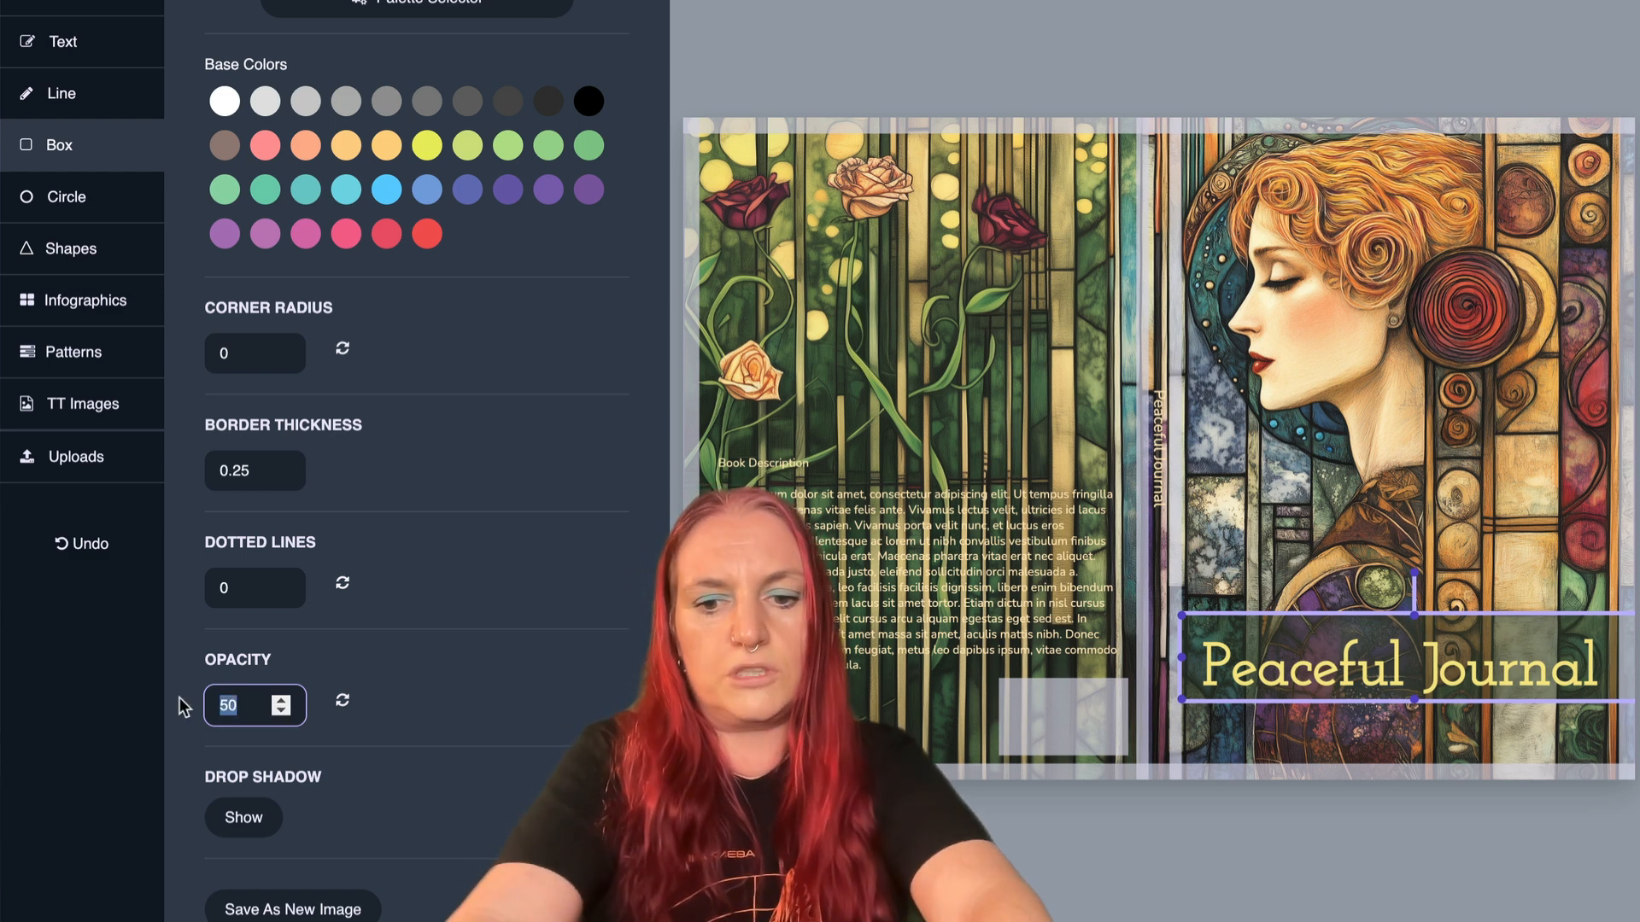
text(40)
click(180, 706)
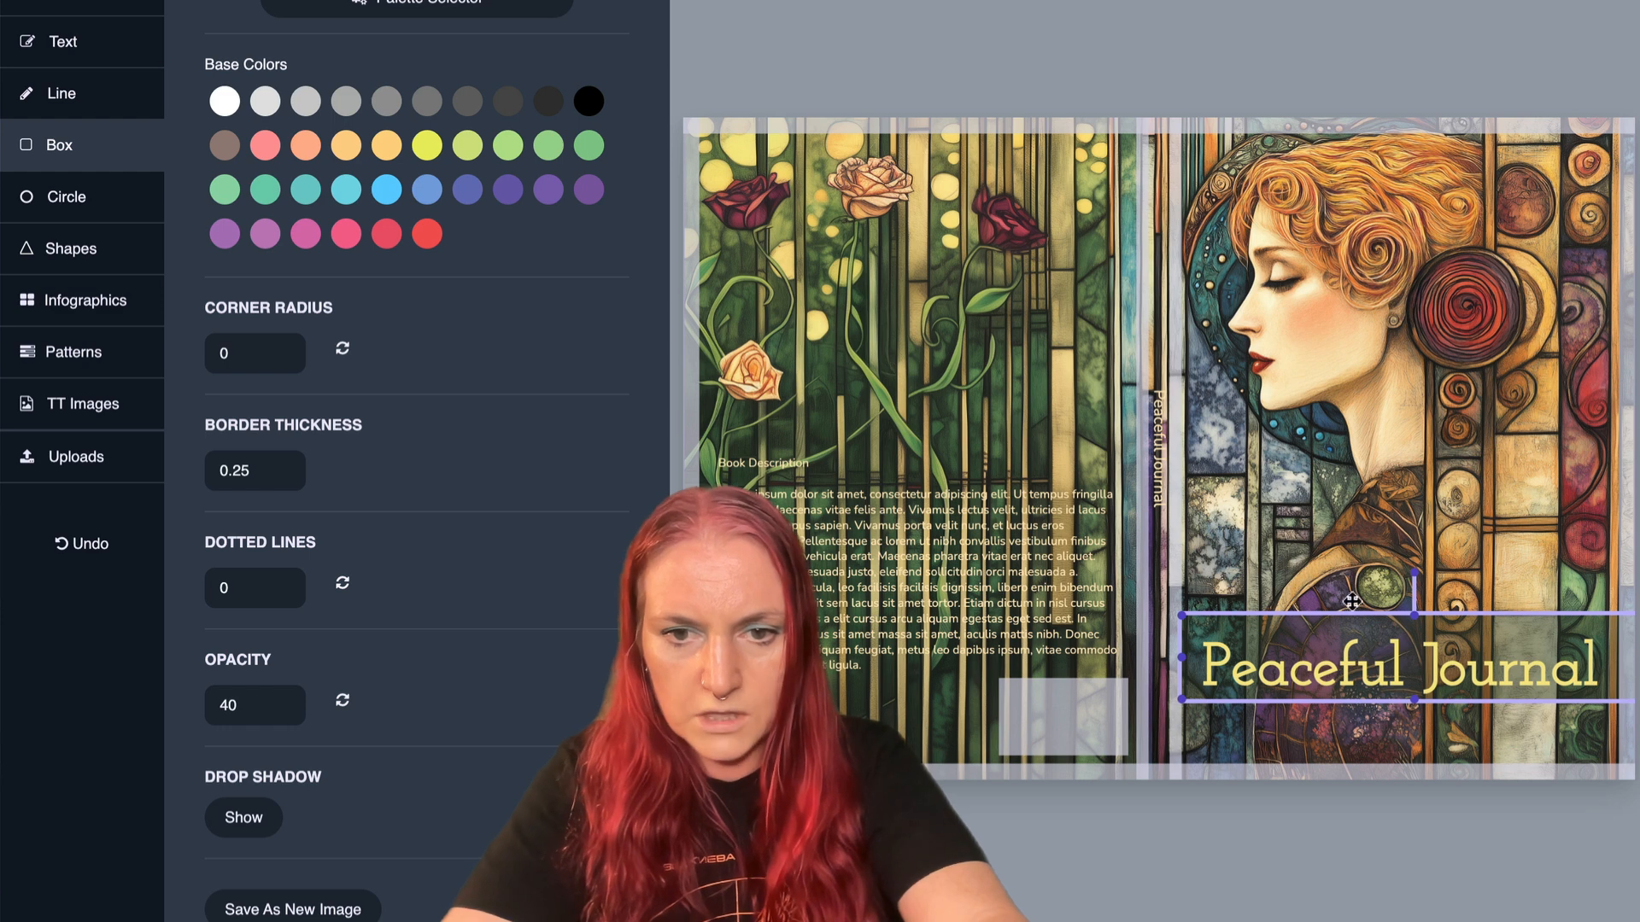
- Shift the green title box slightly down the front cover so it sits evenly behind the Peaceful Journal title
drag(1342, 625, 1344, 628)
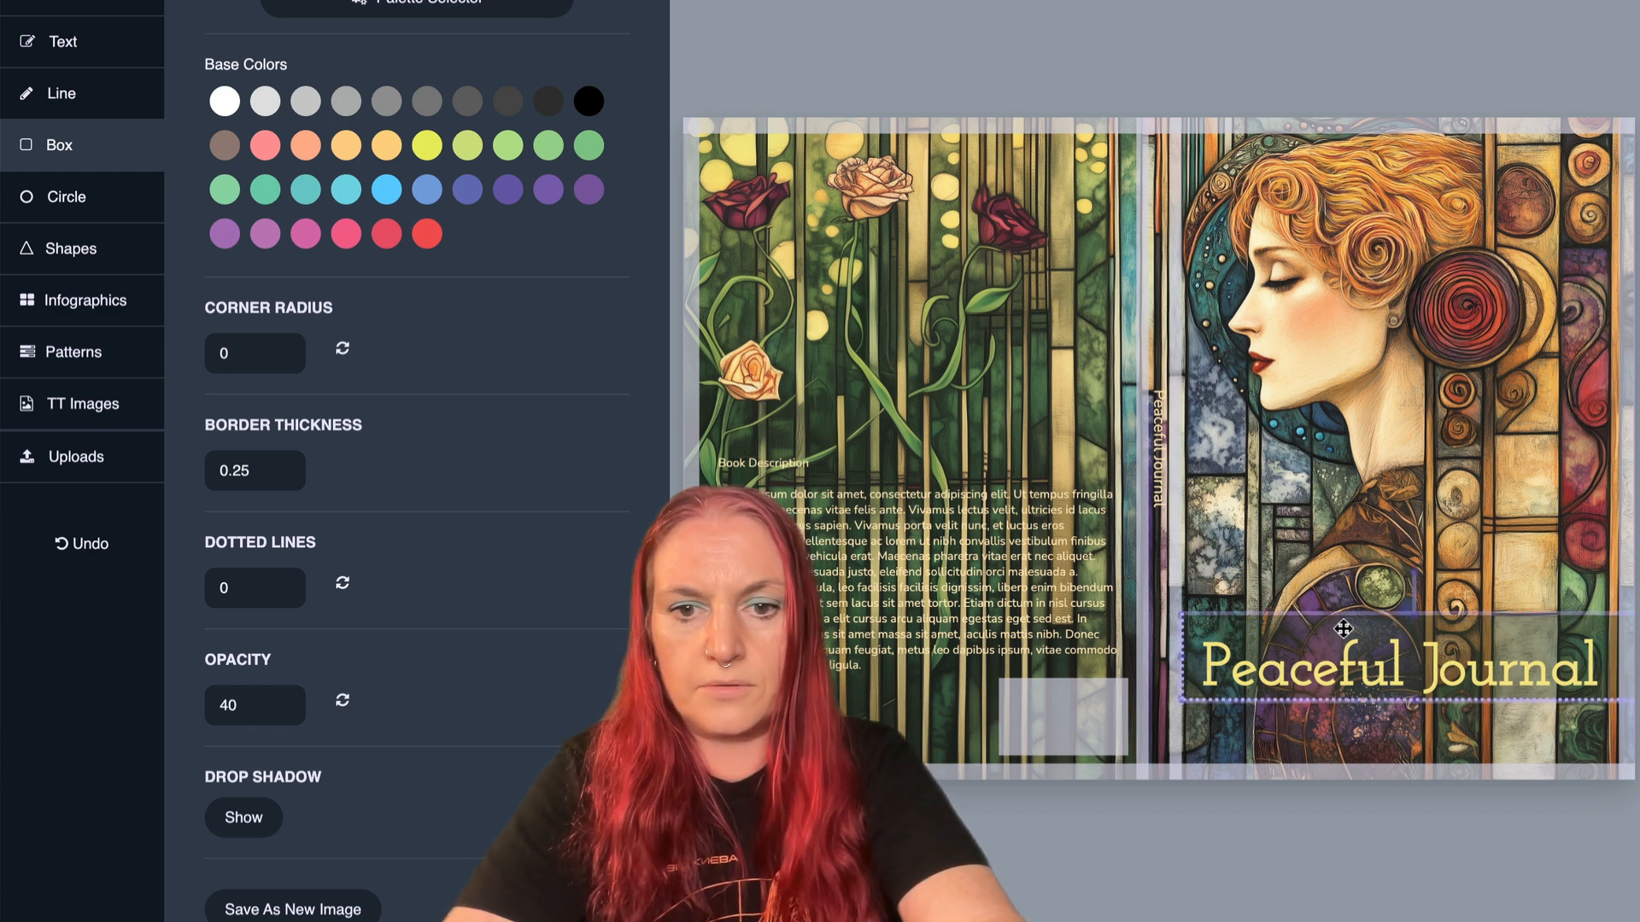
click(1287, 526)
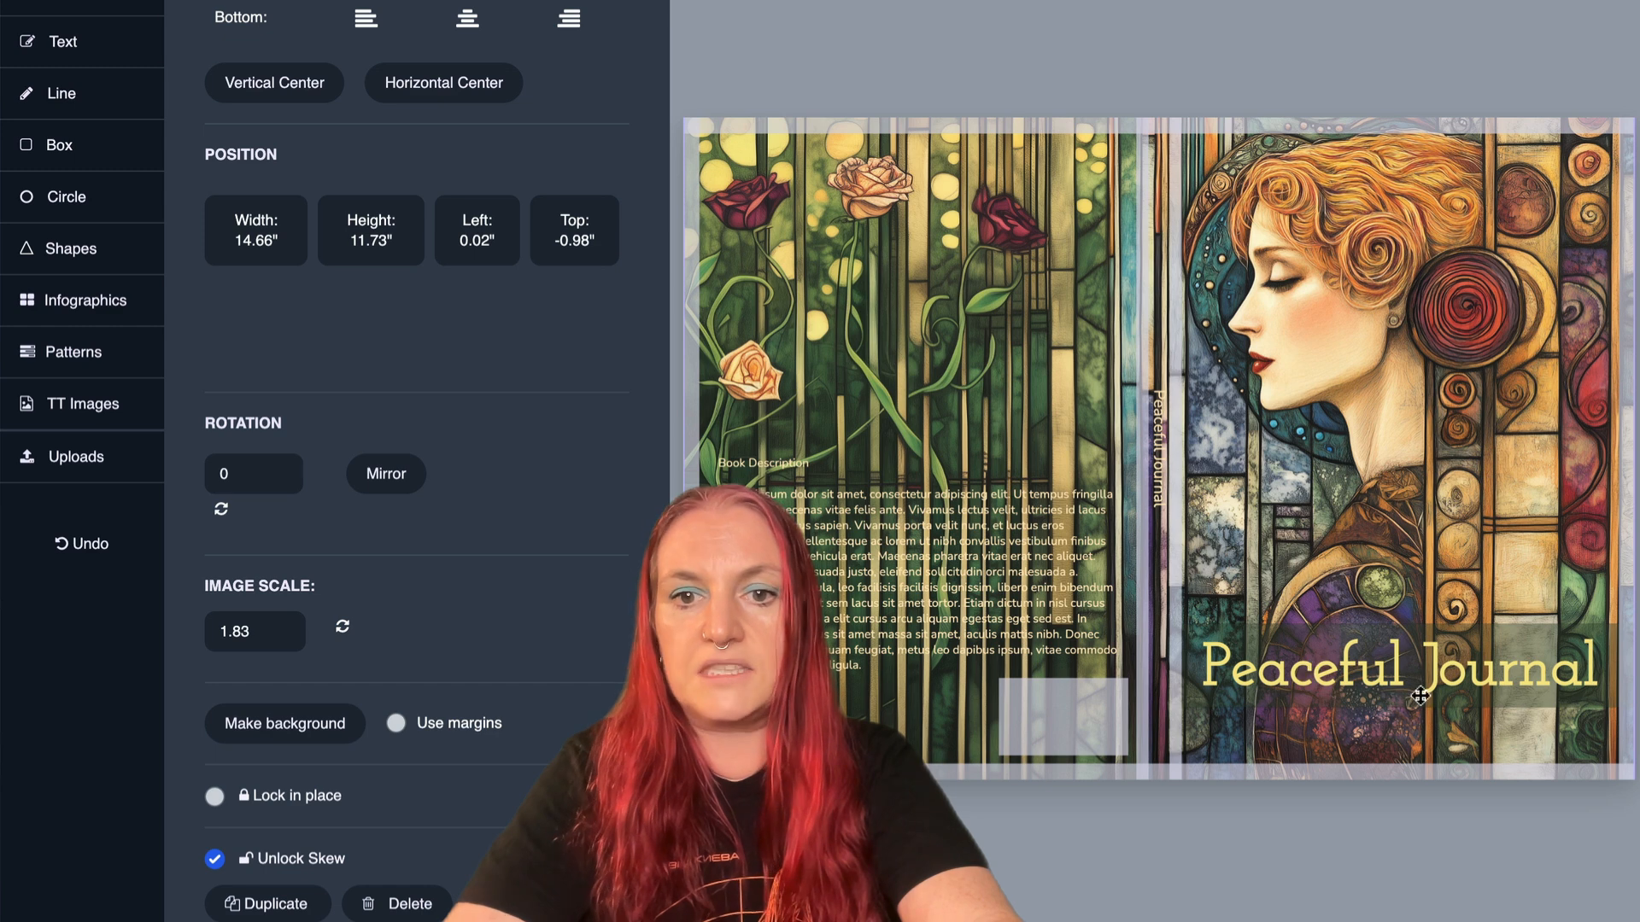
click(1405, 634)
drag(1405, 634, 1420, 399)
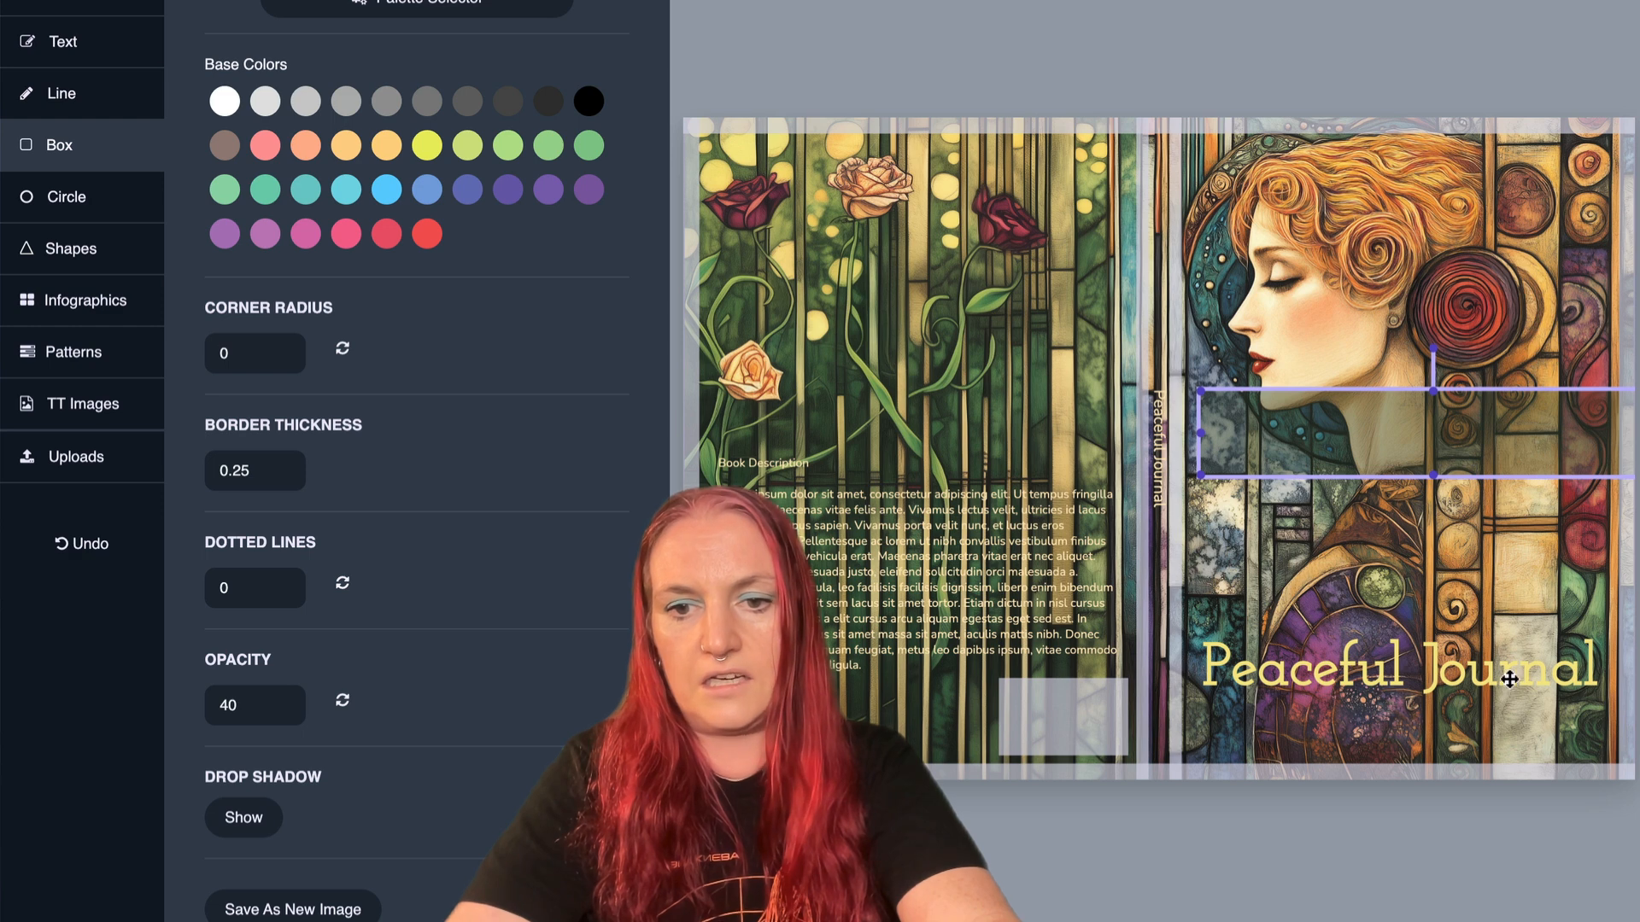
drag(1354, 442, 1334, 675)
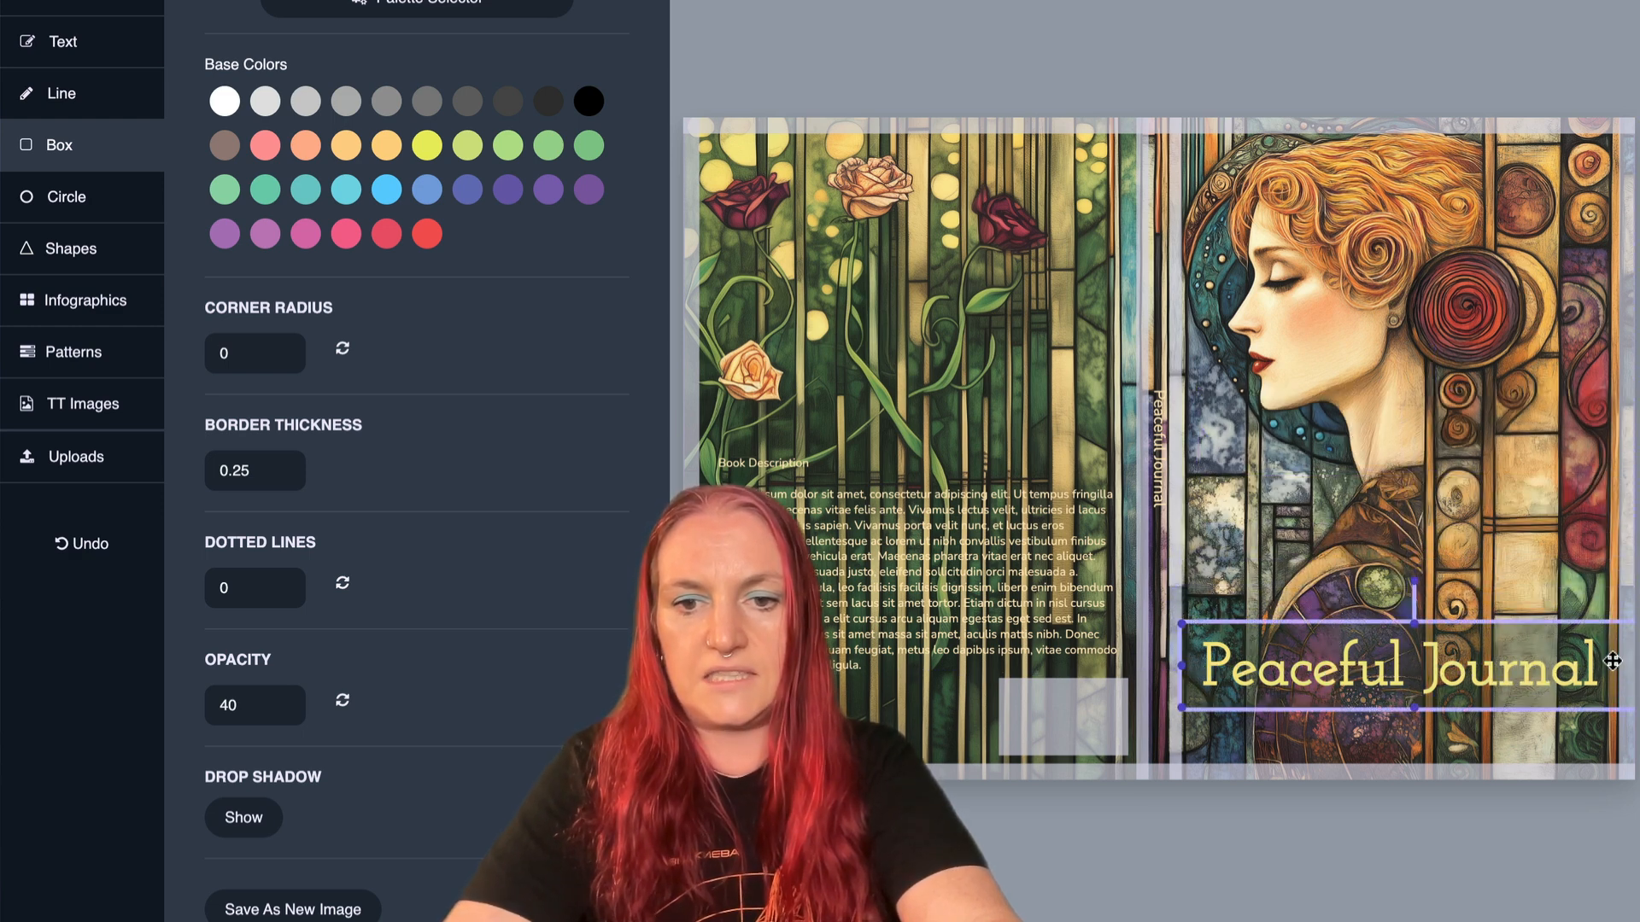
click(1311, 495)
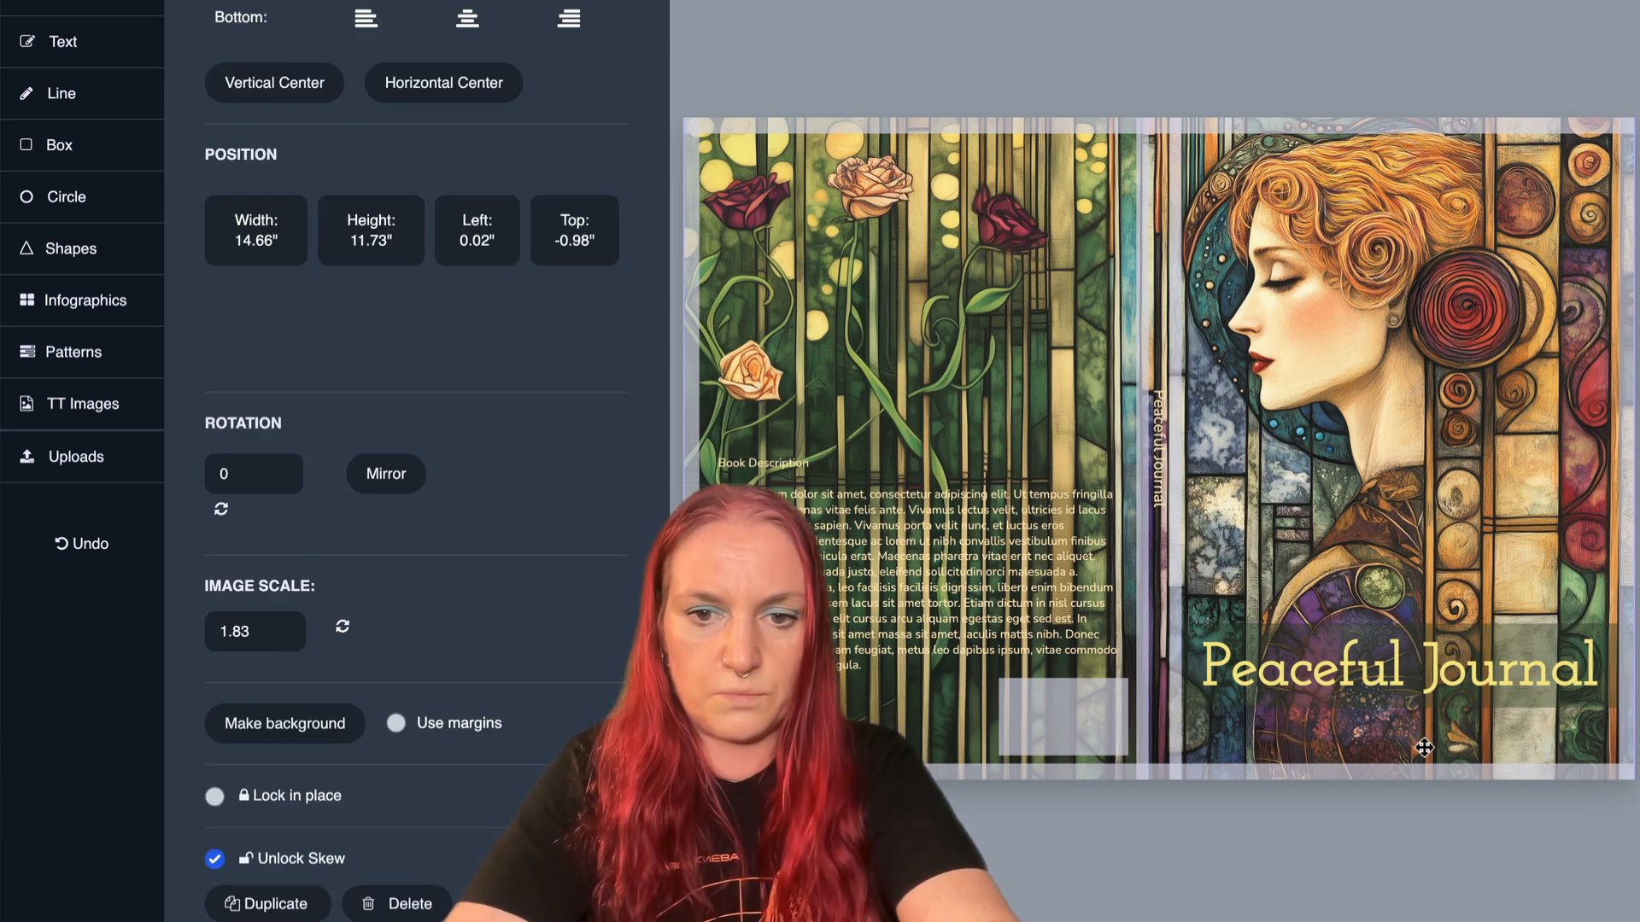
- Add a drop shadow to the front cover title in a dark burgundy sampled from a rose in the back cover artwork
click(1291, 681)
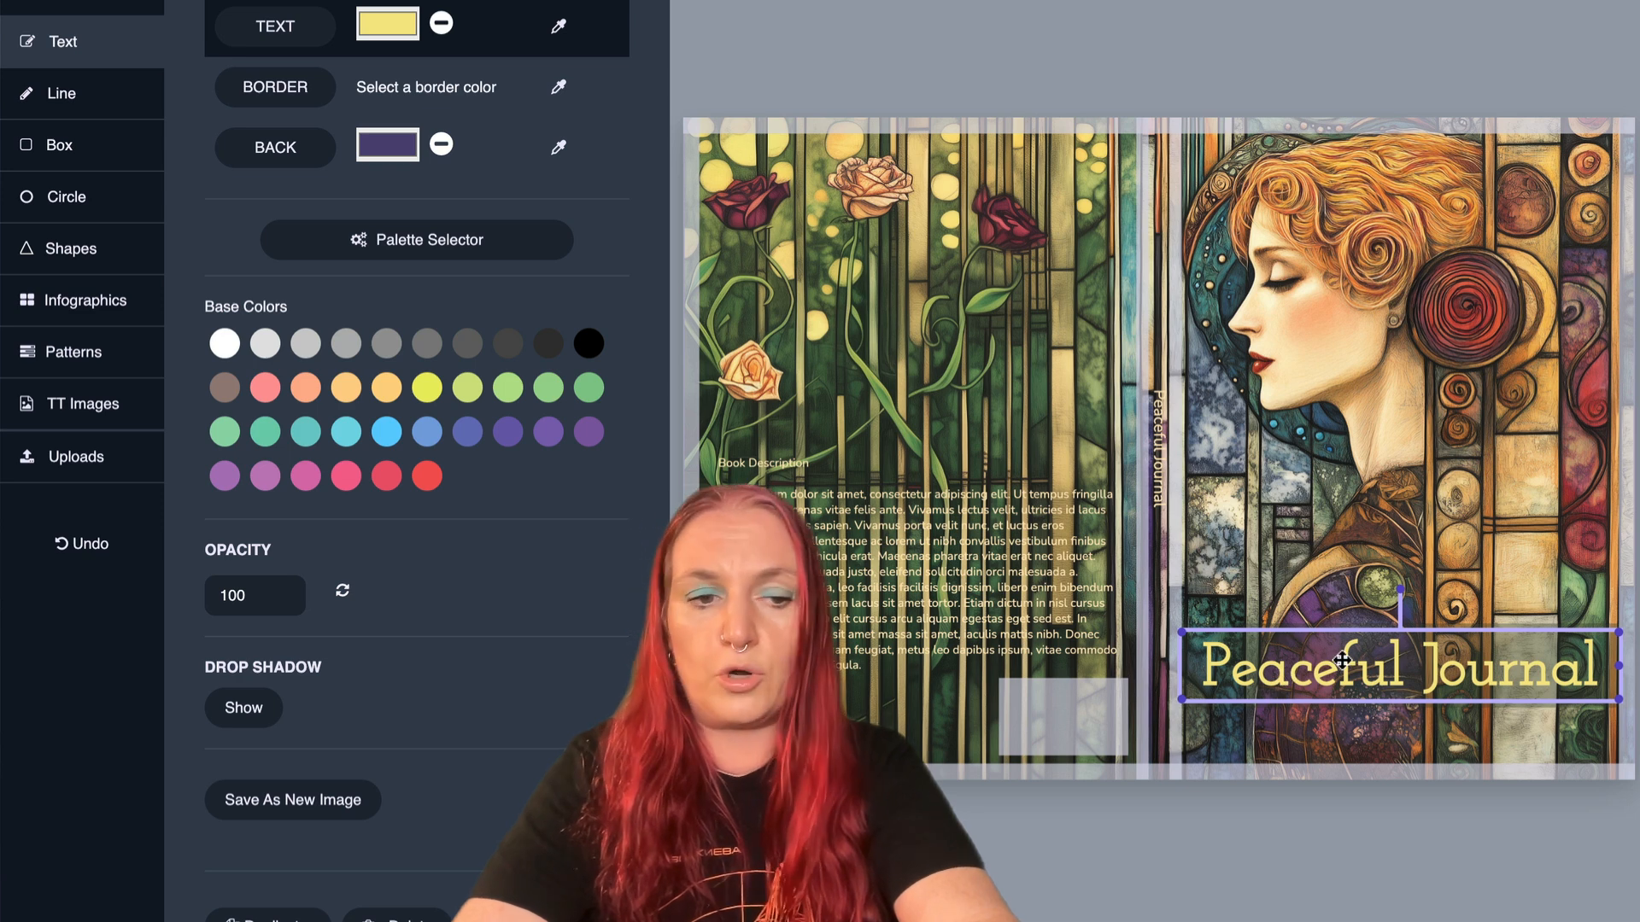
click(226, 710)
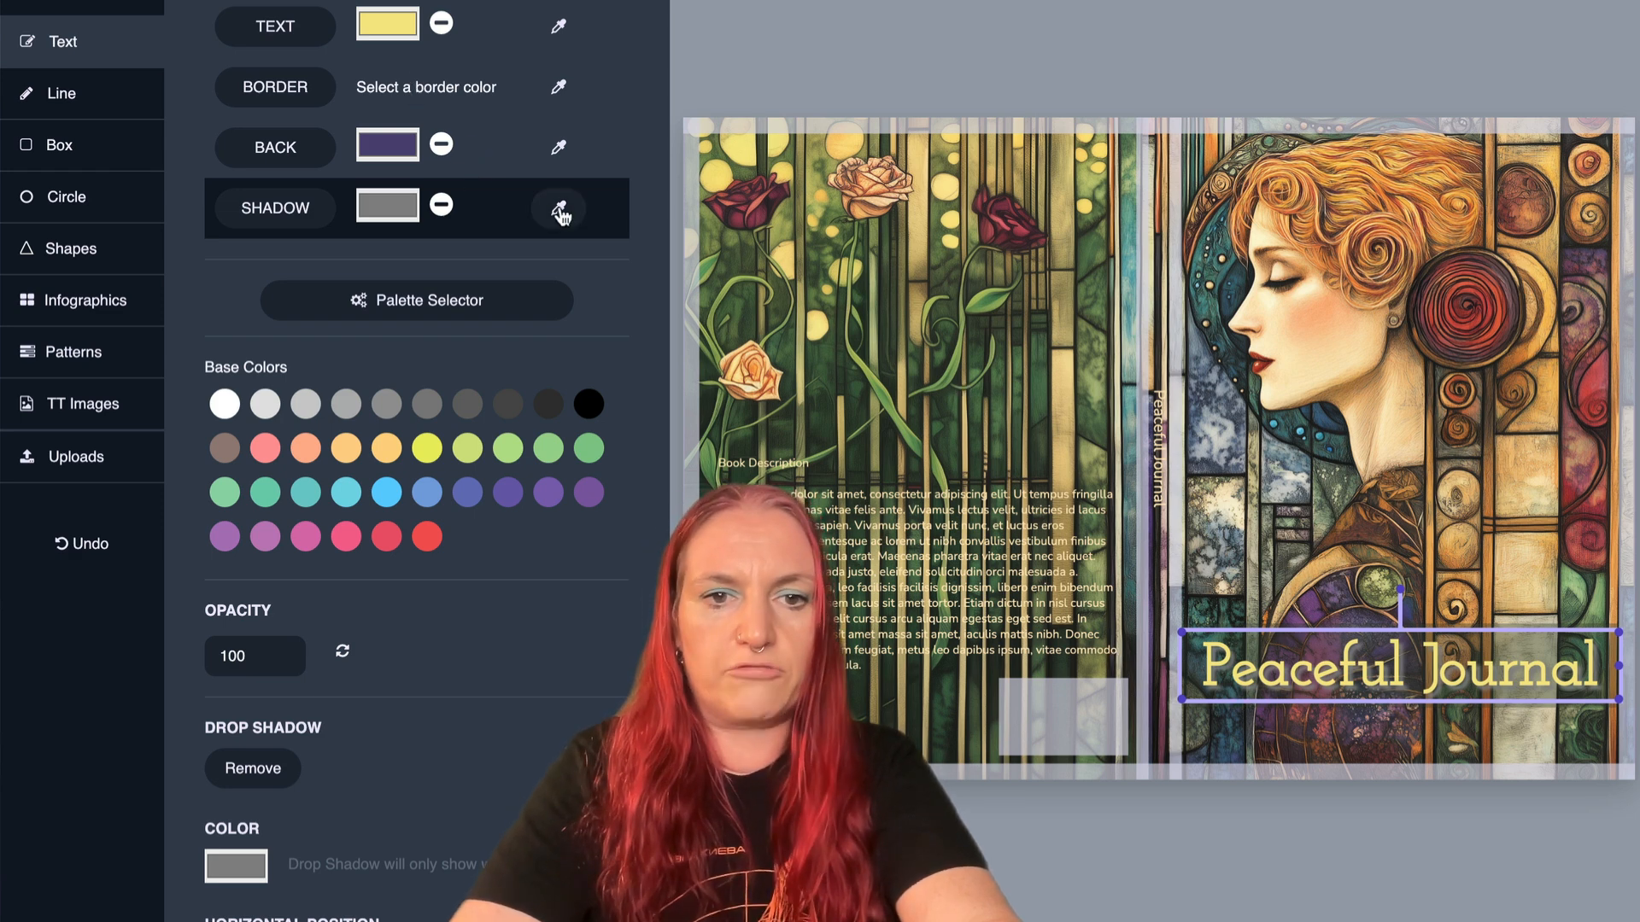
click(427, 492)
click(386, 491)
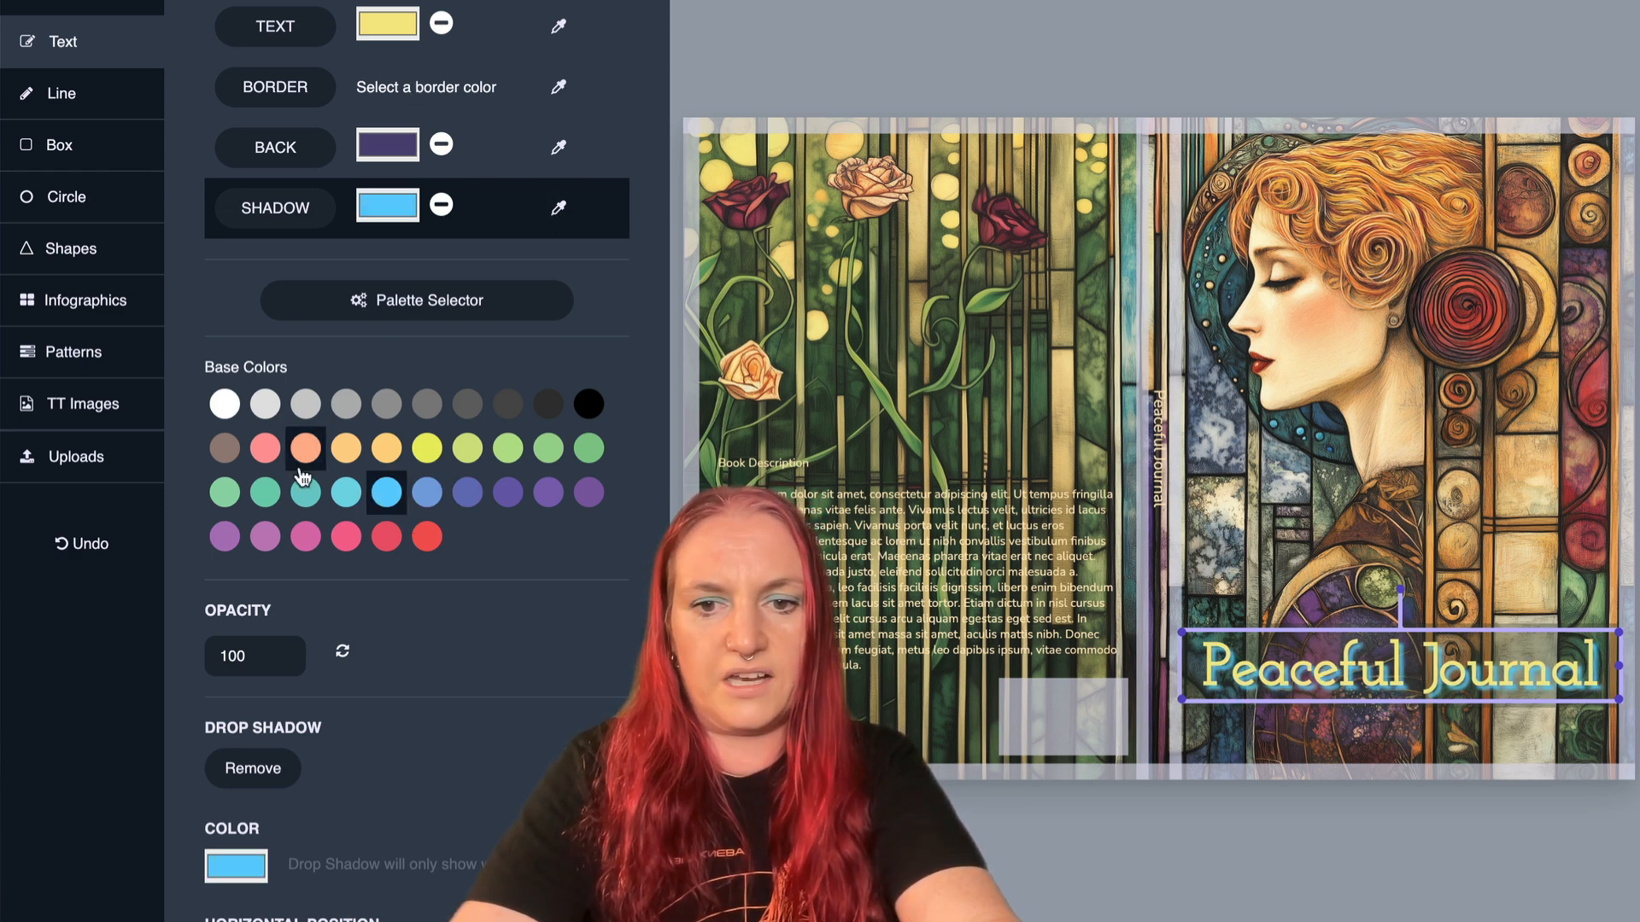
click(305, 452)
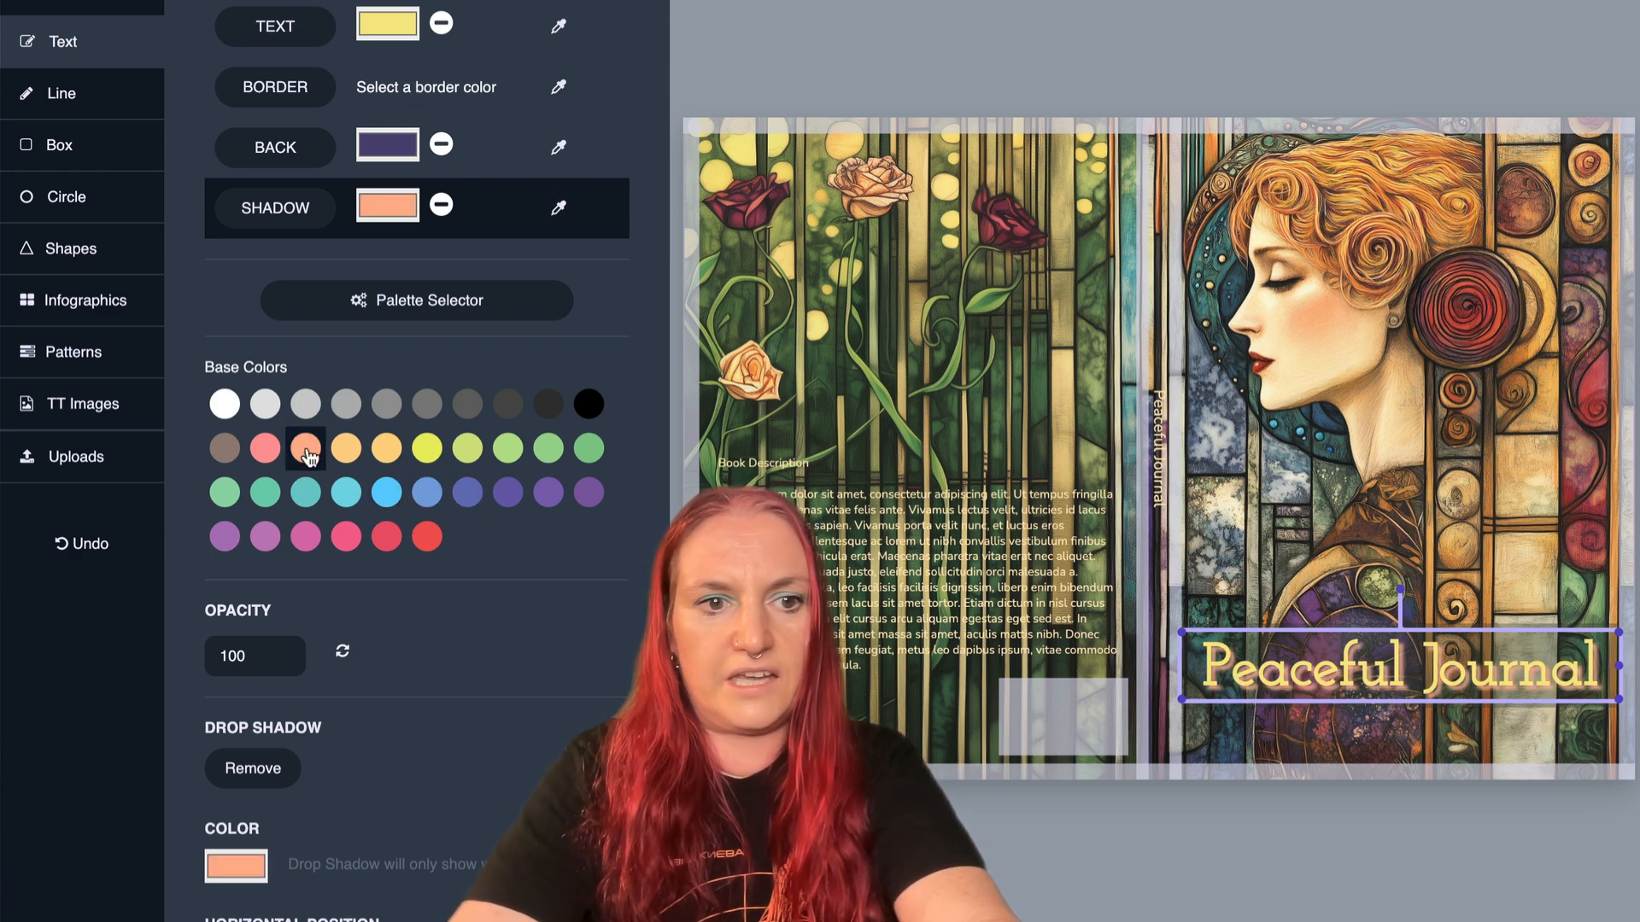
click(555, 212)
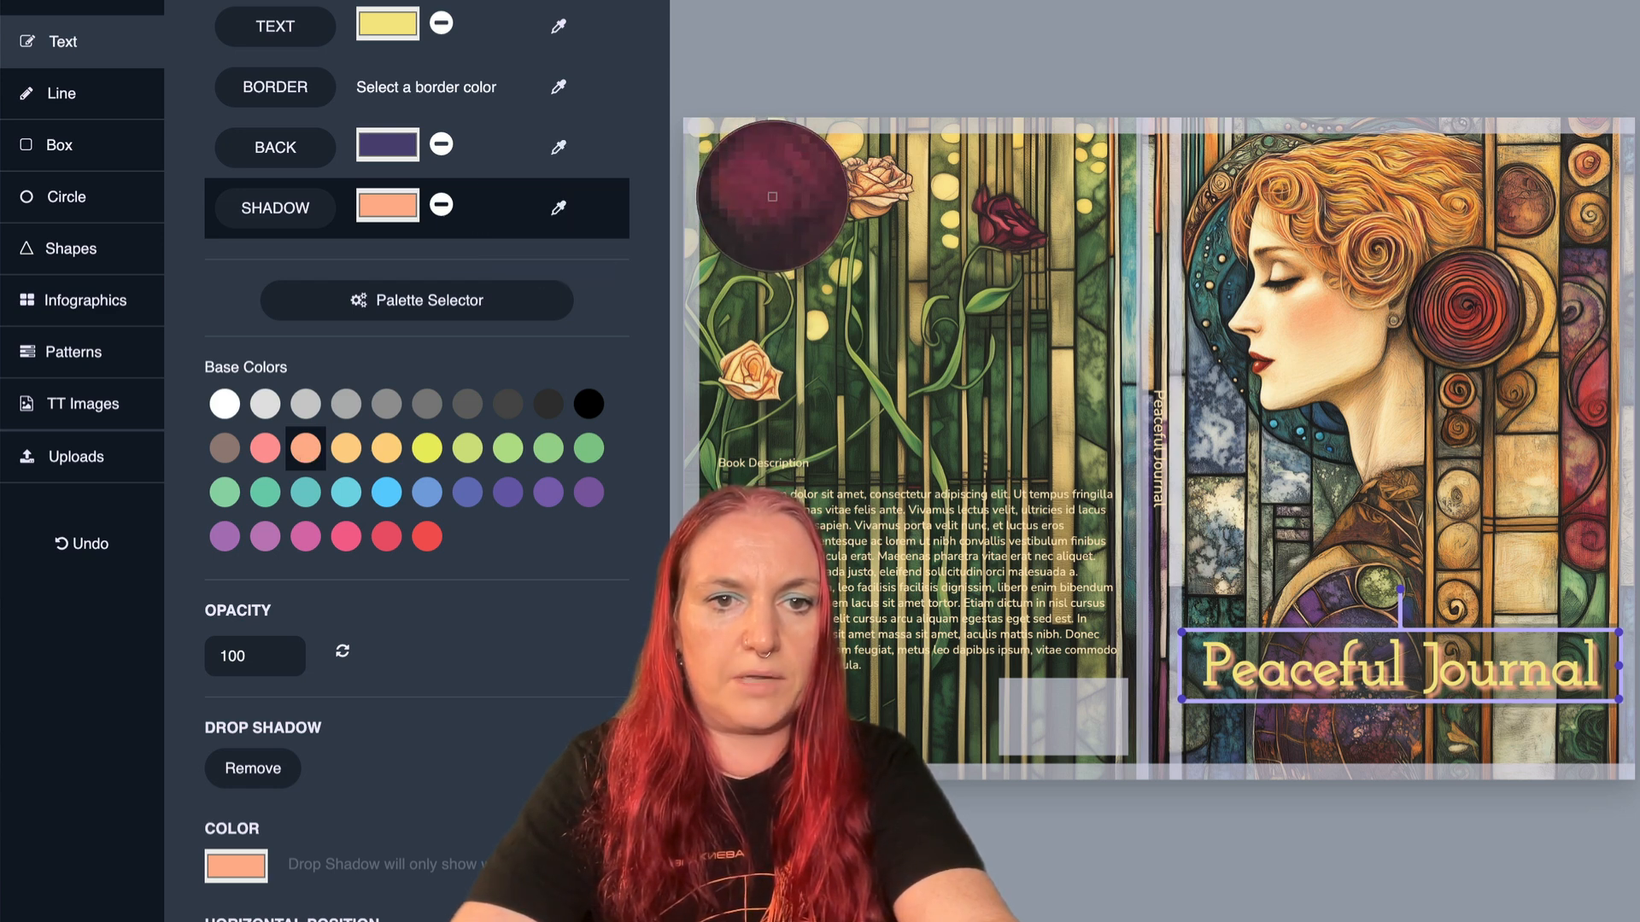
click(772, 197)
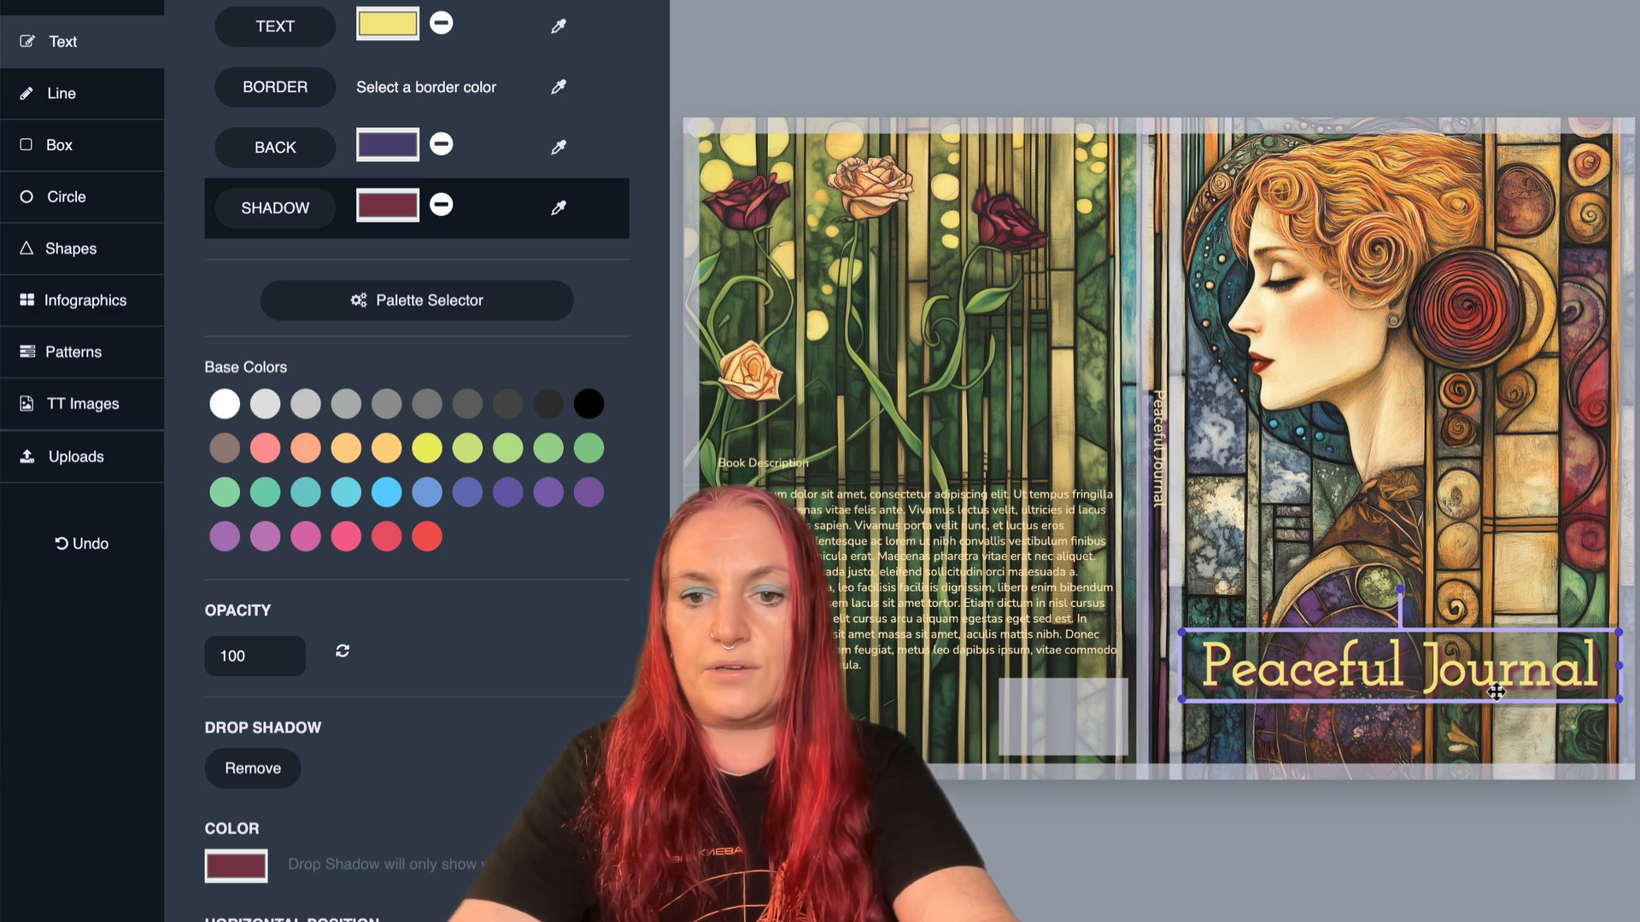
- Tighten the title's drop shadow to blur 18, vertical position 21 and horizontal position 17
scroll(512, 608, down, 2)
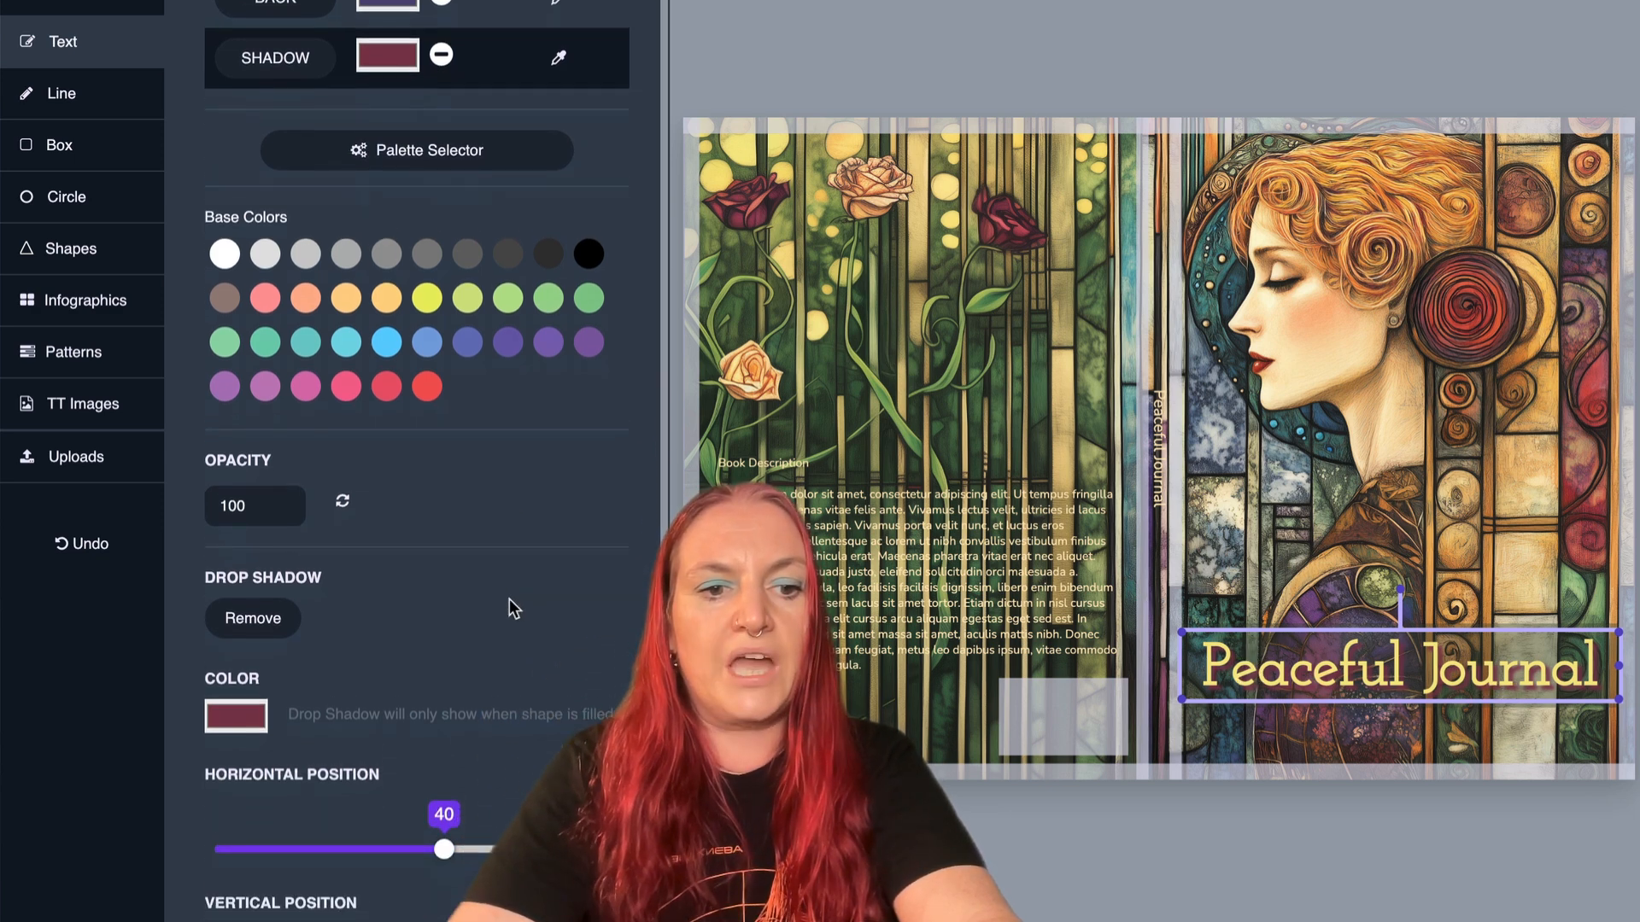
scroll(509, 598, down, 5)
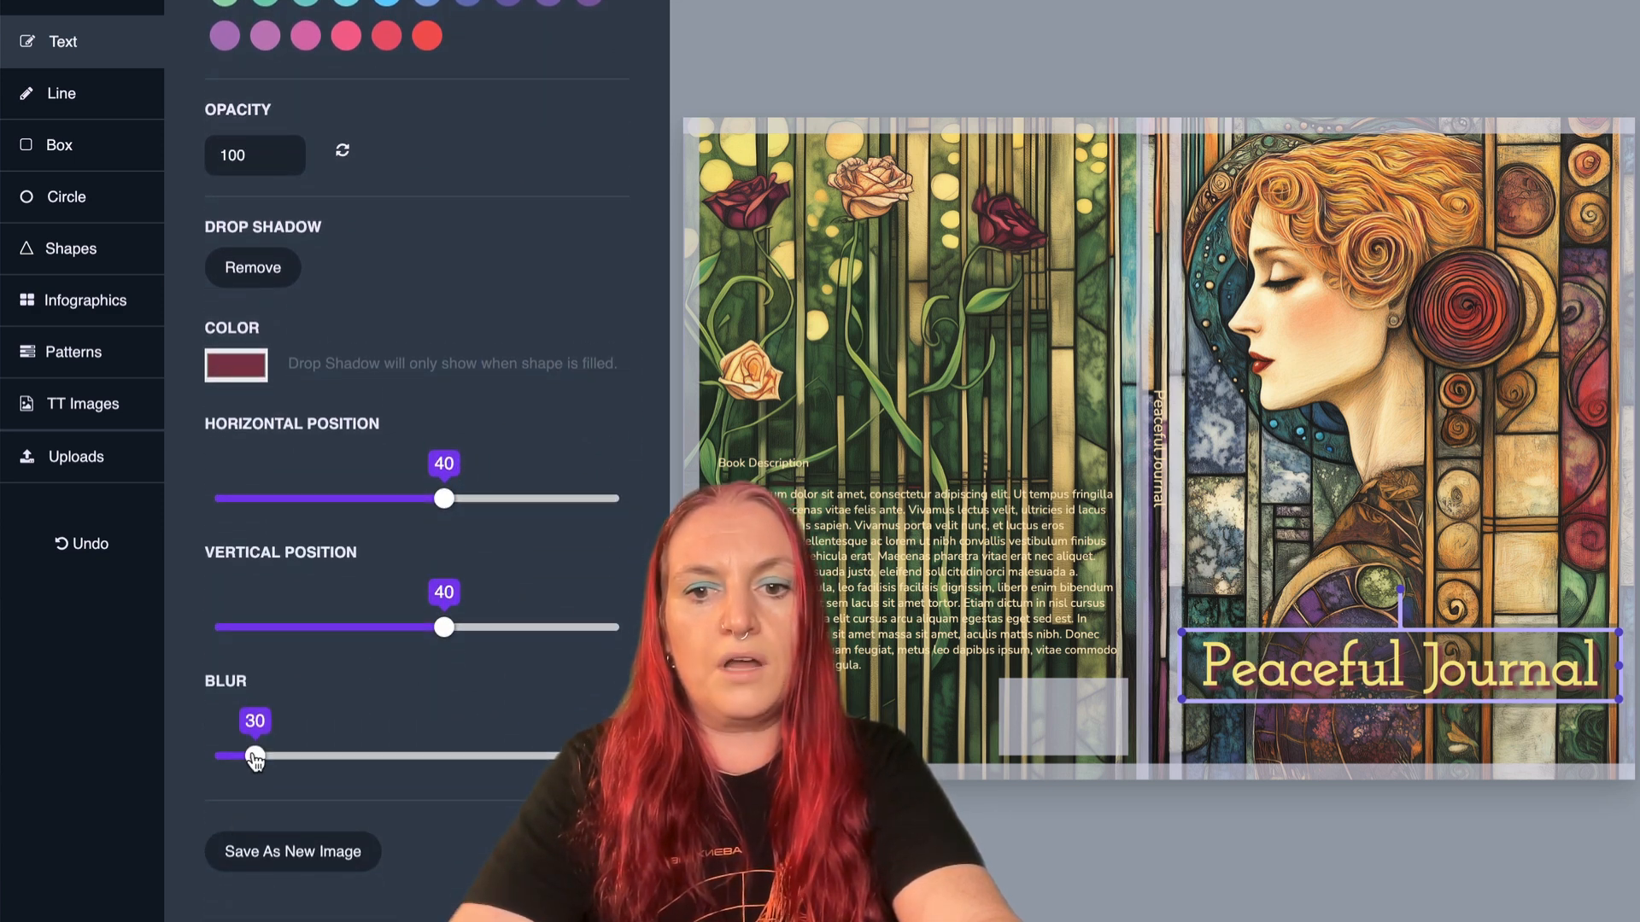
mouse_move(257, 759)
mouse_down()
mouse_move(363, 759)
mouse_move(224, 757)
mouse_move(239, 759)
mouse_up()
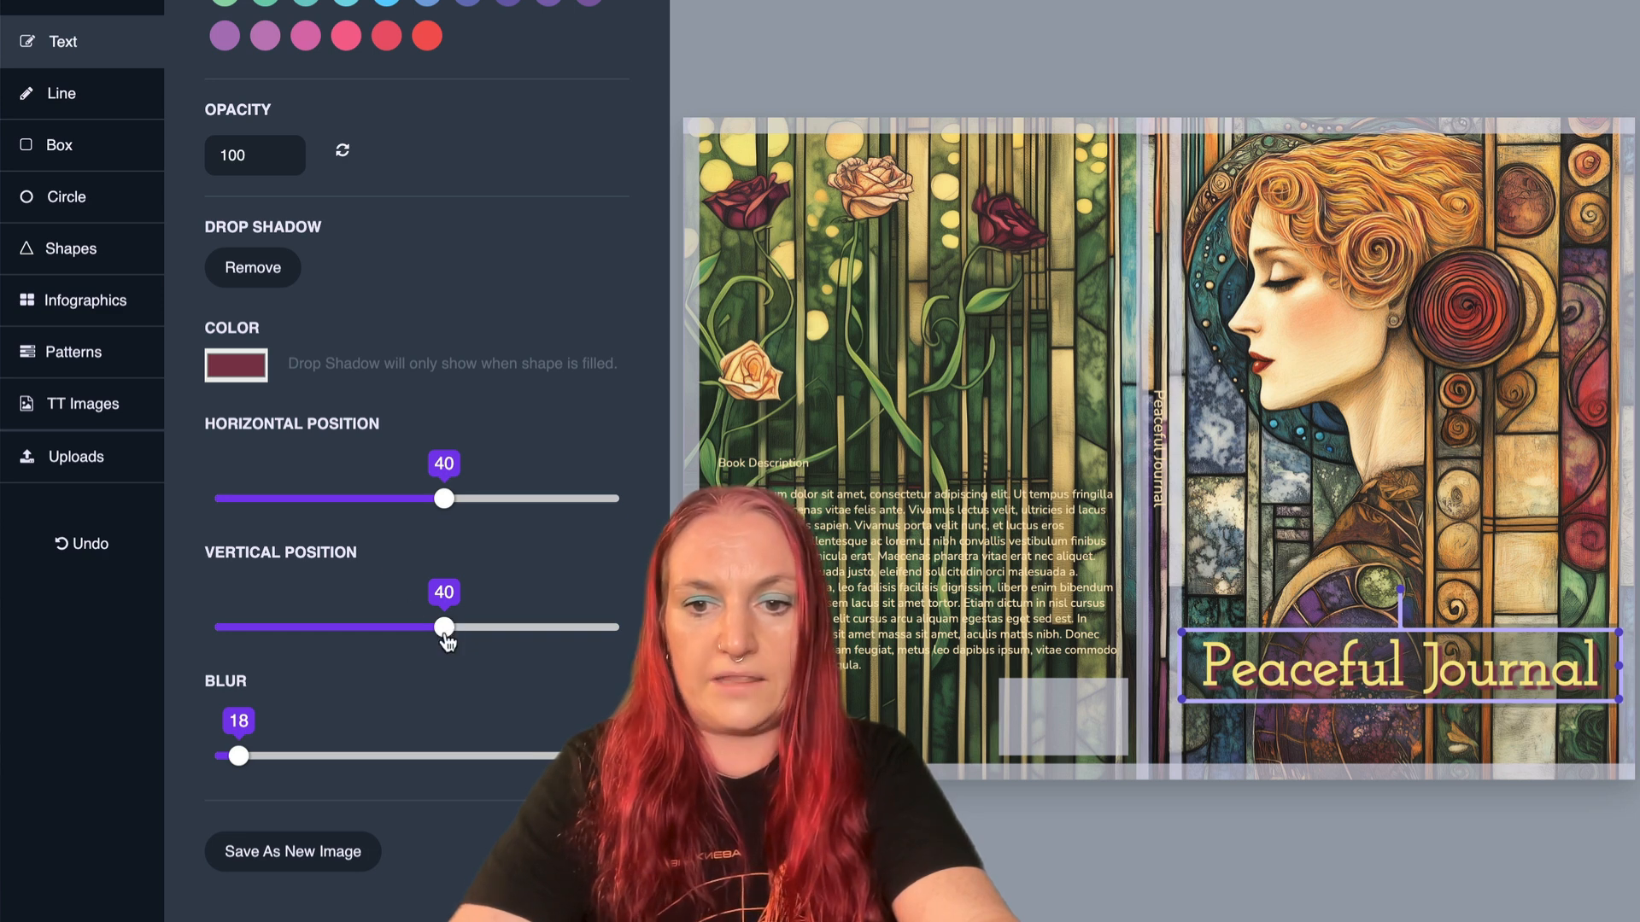
drag(444, 627, 469, 628)
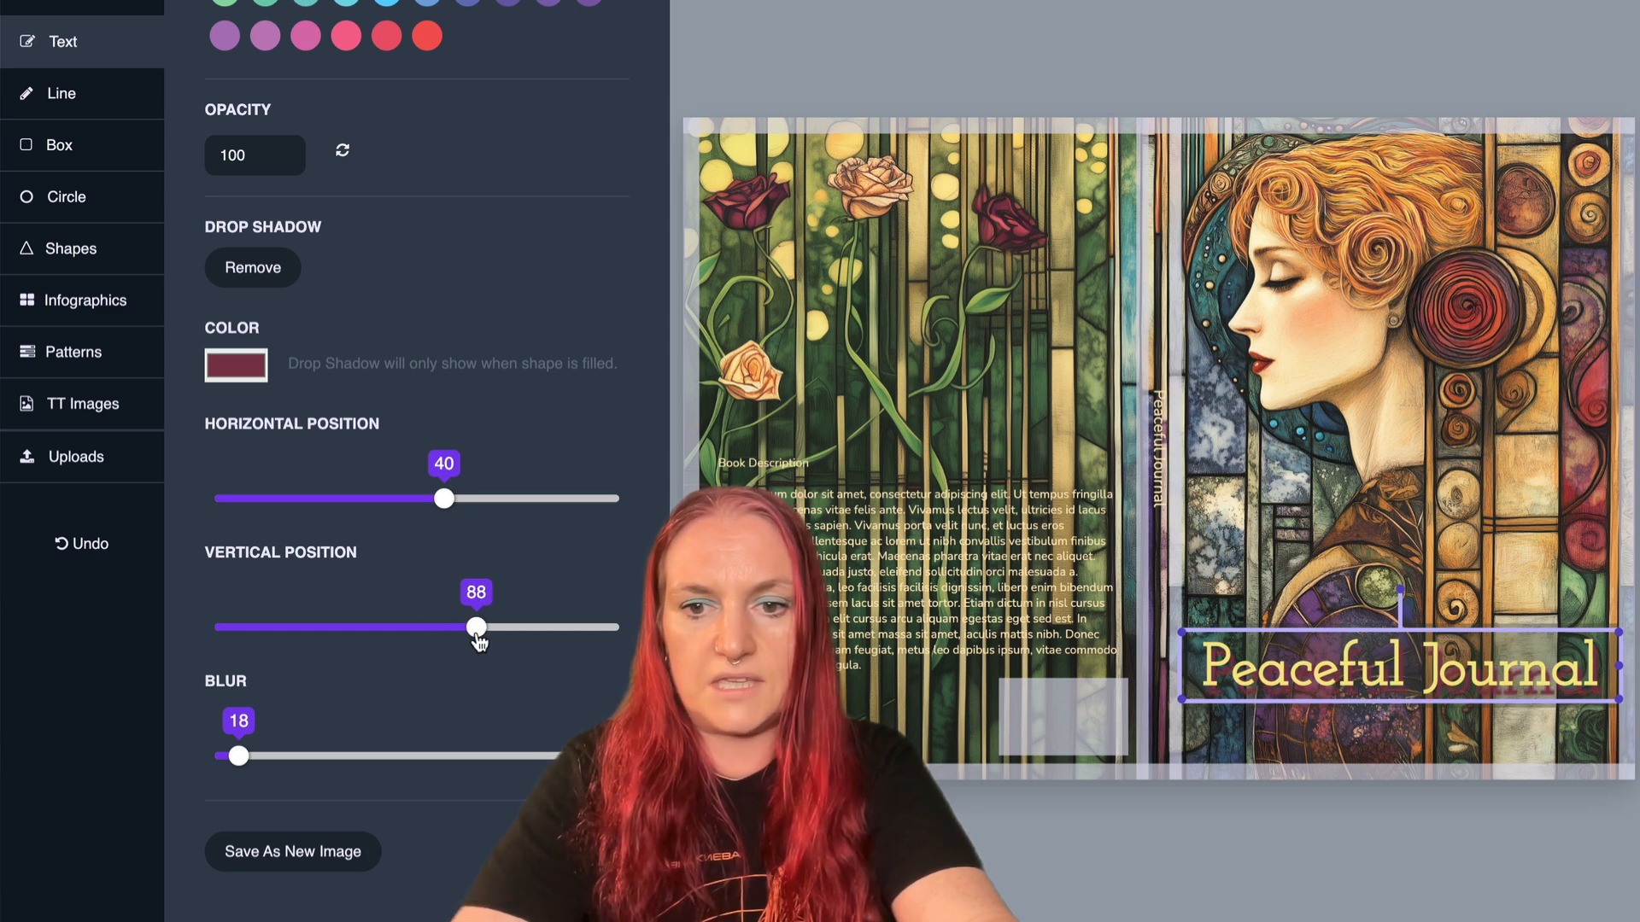
drag(478, 640, 431, 630)
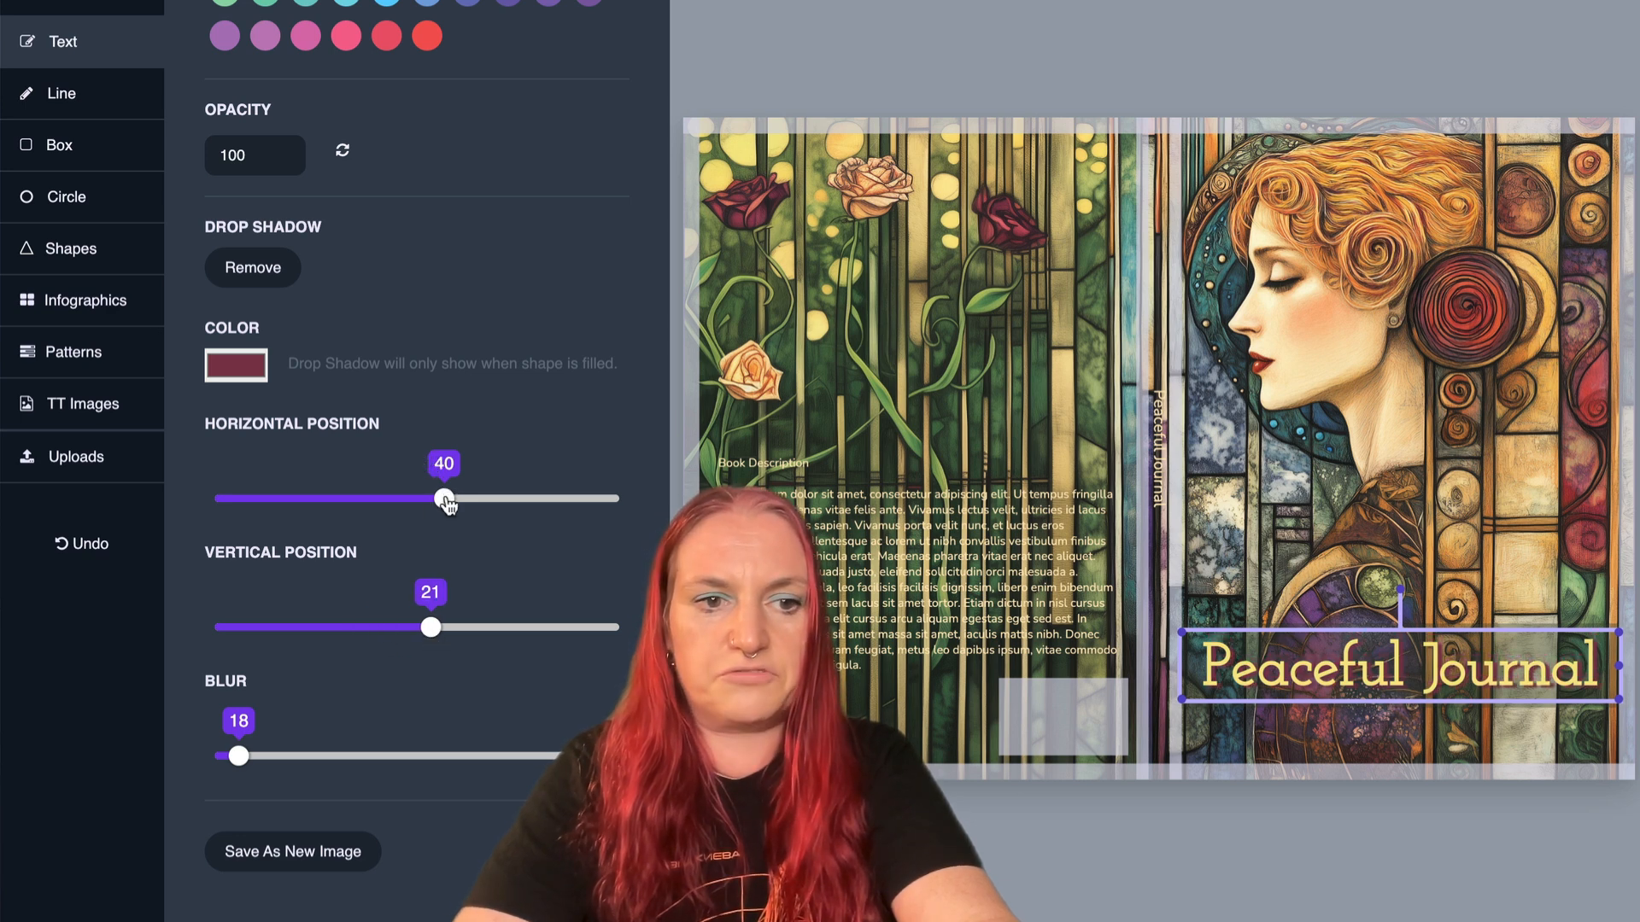
mouse_move(445, 498)
mouse_down()
mouse_move(275, 502)
mouse_move(625, 524)
mouse_move(418, 520)
mouse_move(432, 527)
mouse_up()
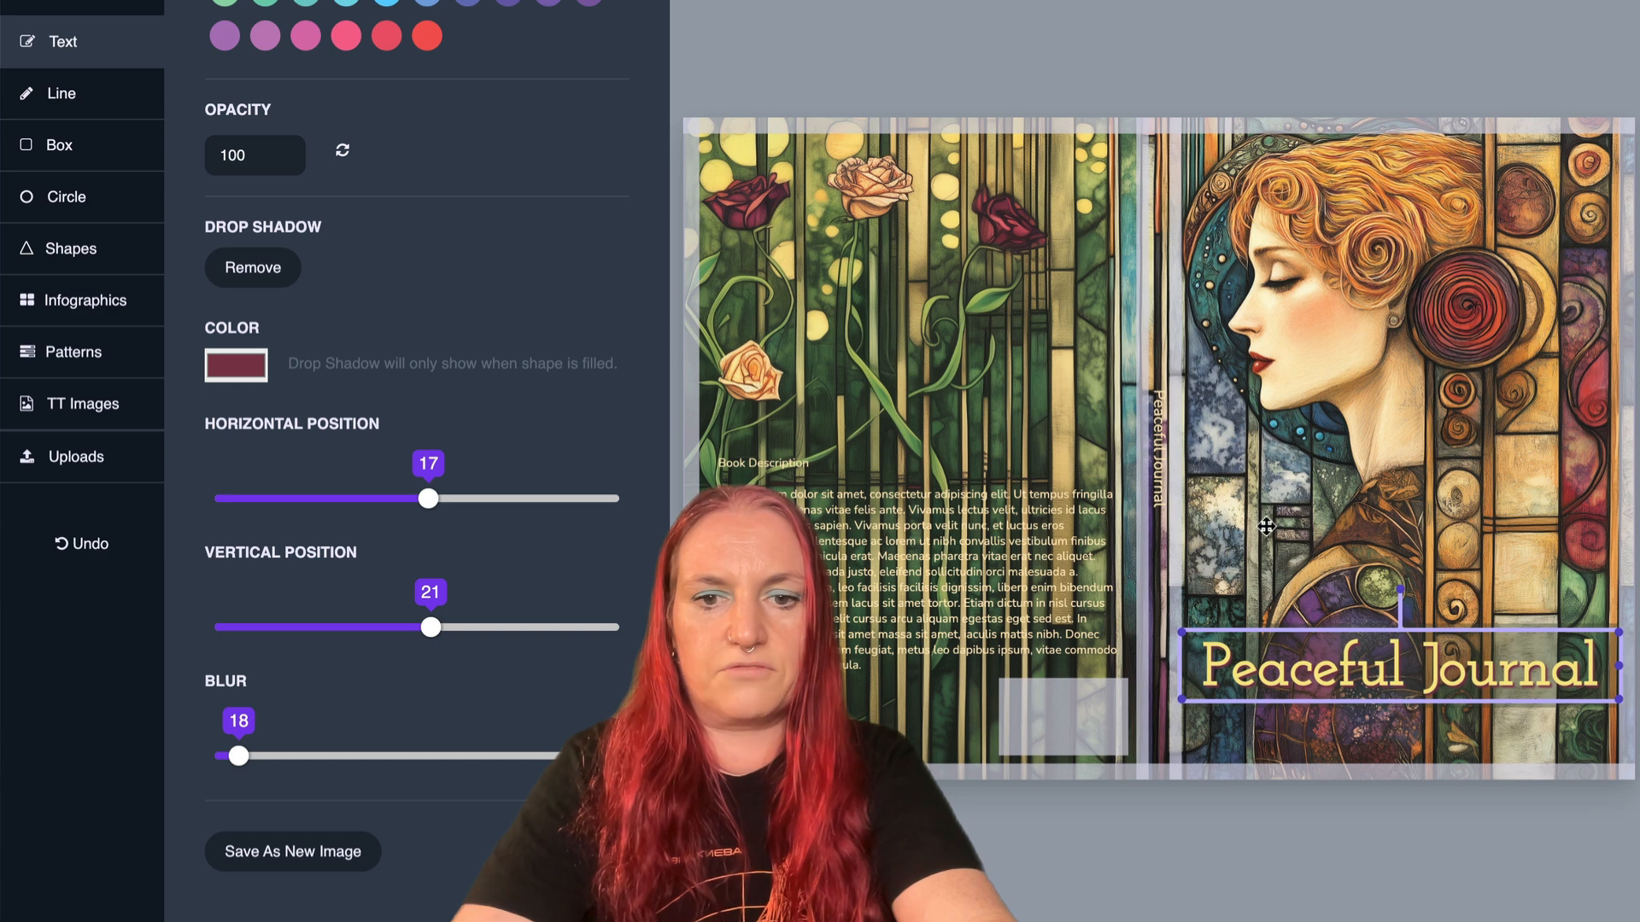
click(1196, 522)
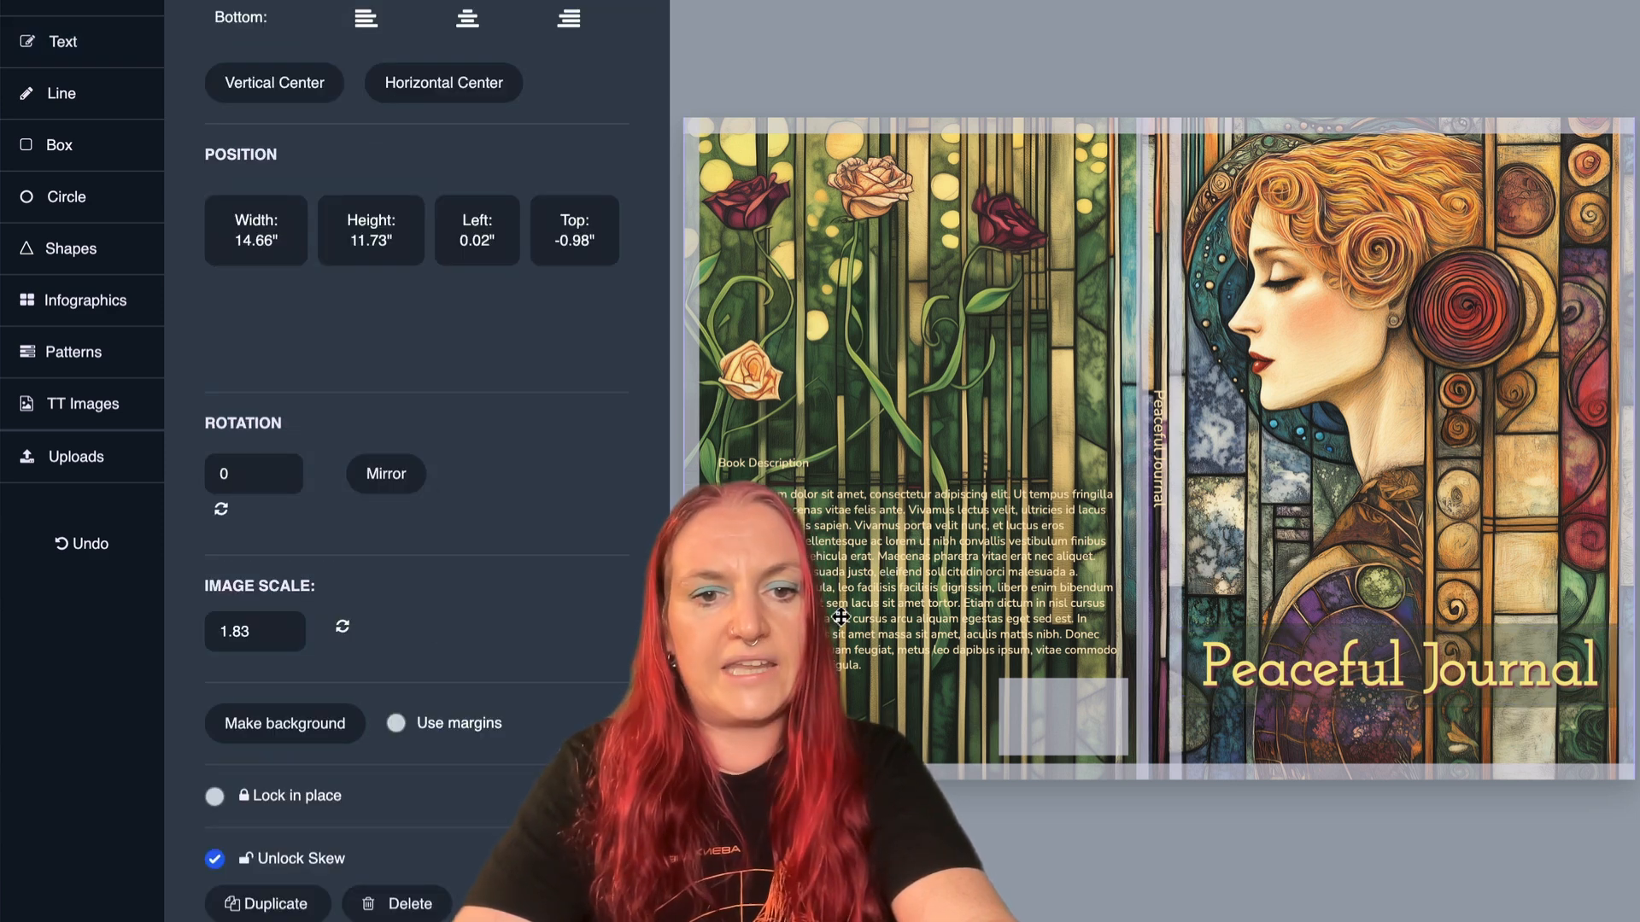
- Lower the green title box's opacity to 35 and place a copy of it over the book description on the back cover
click(1298, 632)
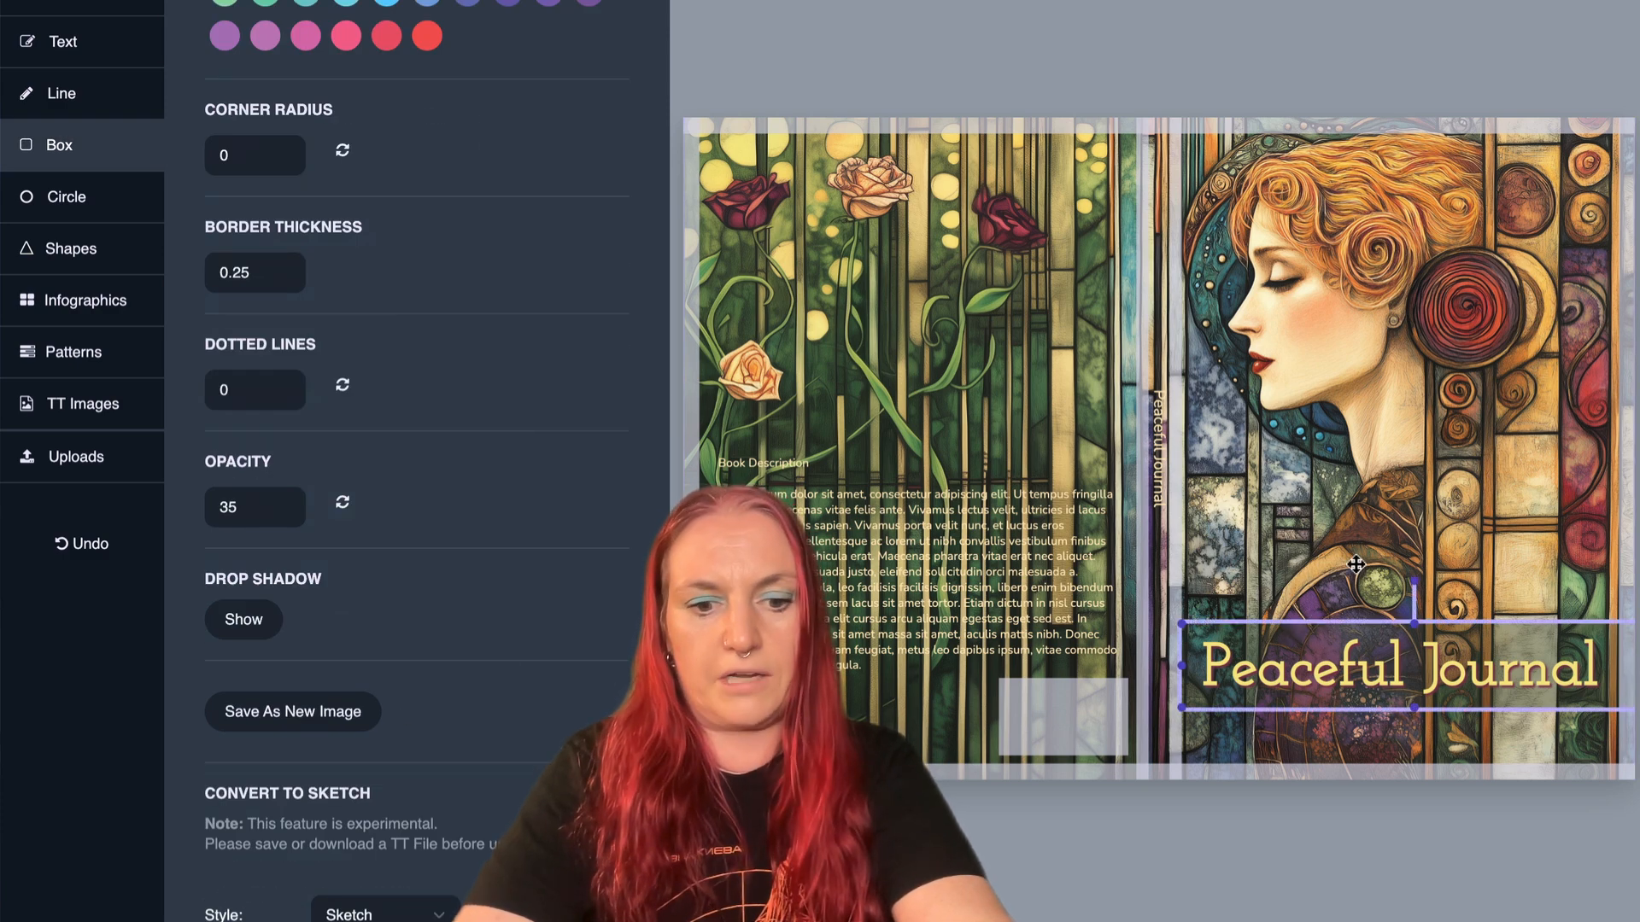
key(super+v)
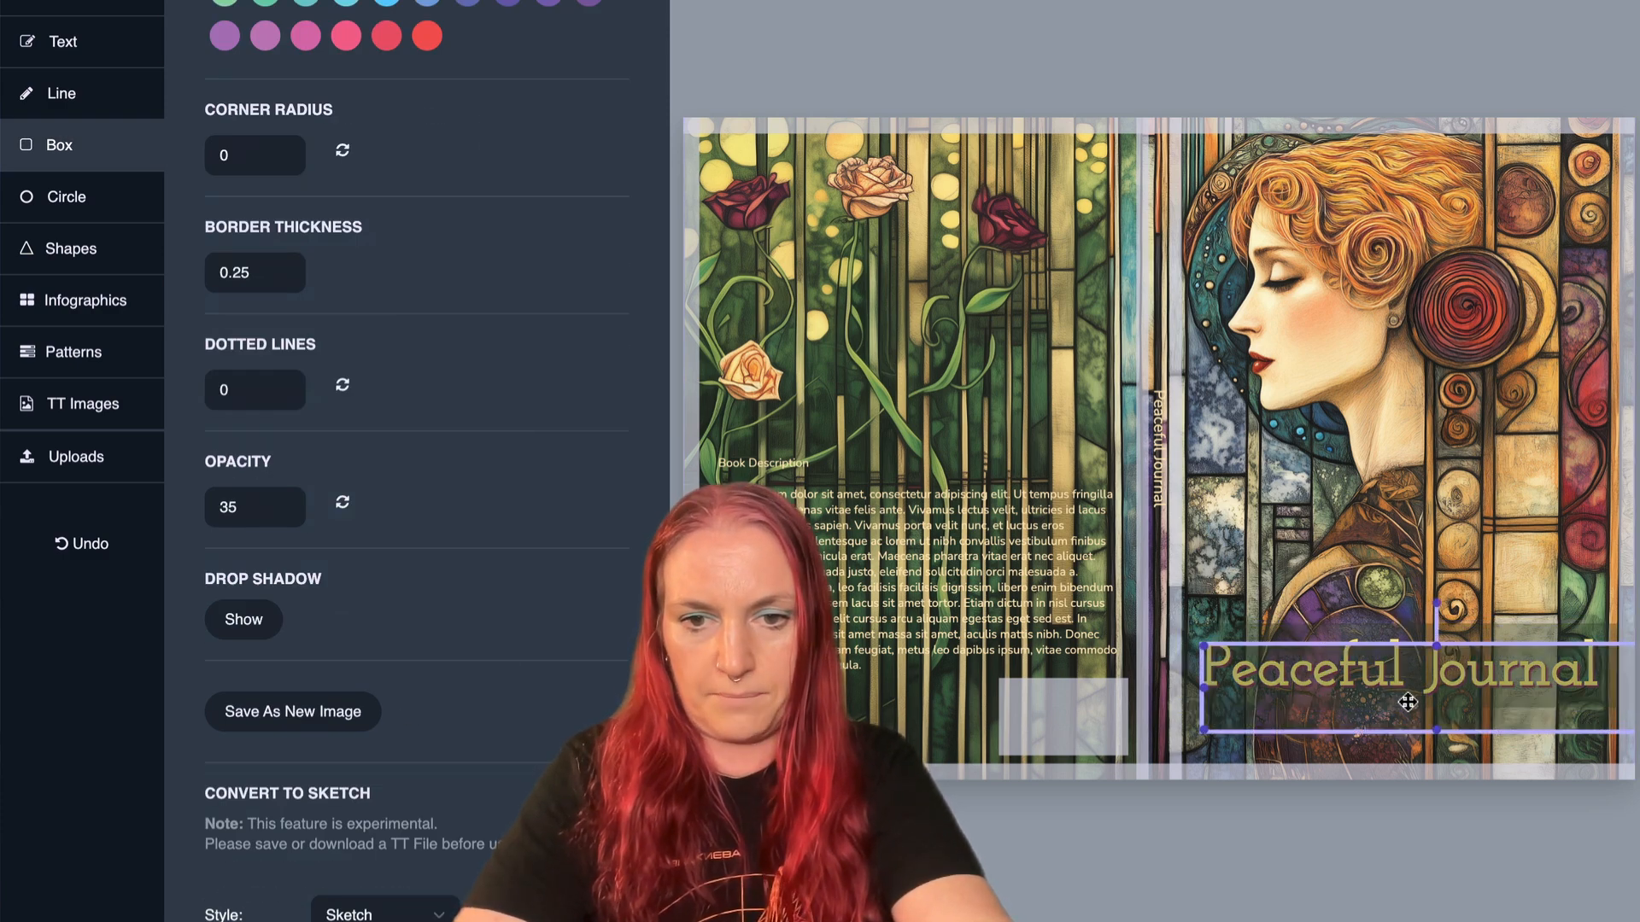
drag(1407, 702, 984, 493)
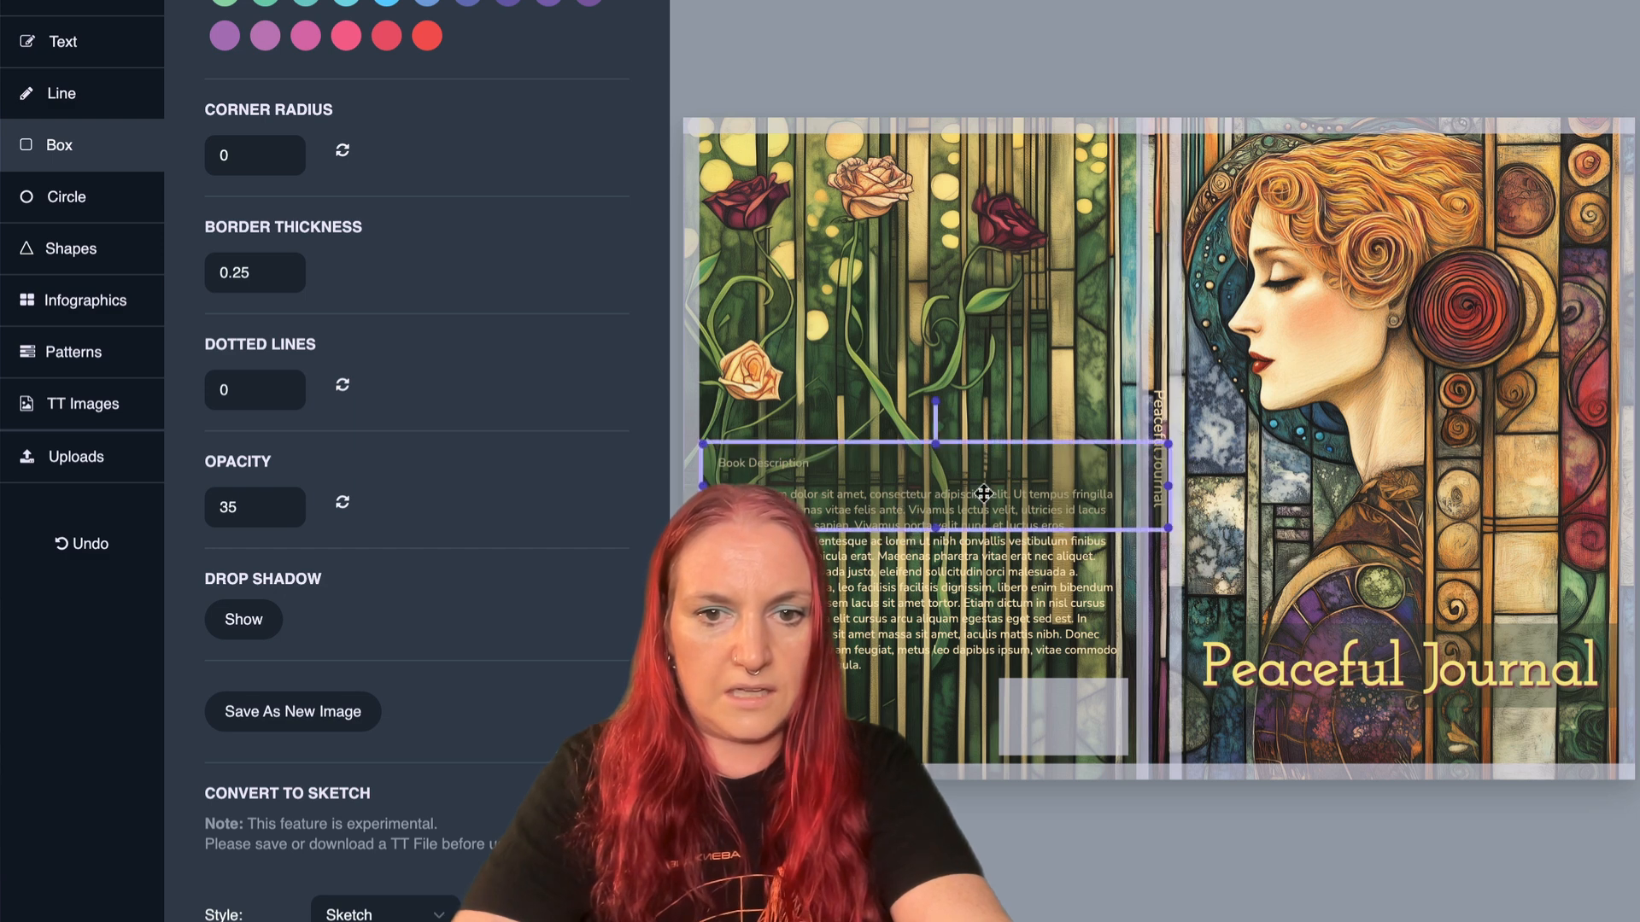
- Narrow the copied green box to the book description's width and make it tall enough to cover the paragraph
drag(1169, 489, 1114, 494)
right_click(1114, 494)
click(912, 536)
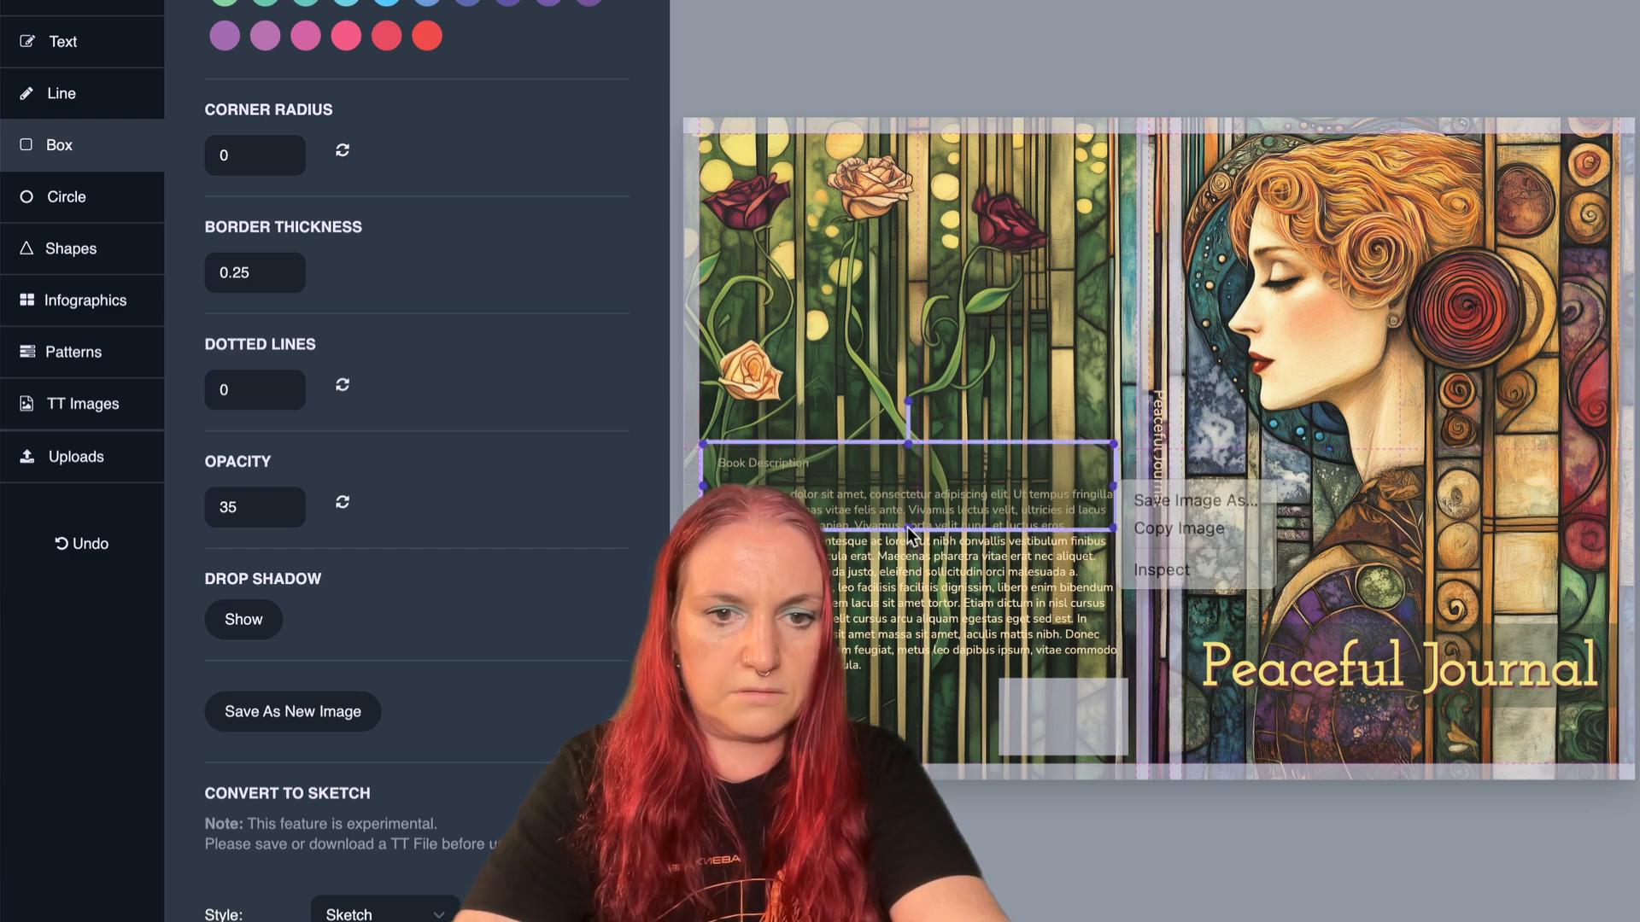
drag(912, 531, 913, 676)
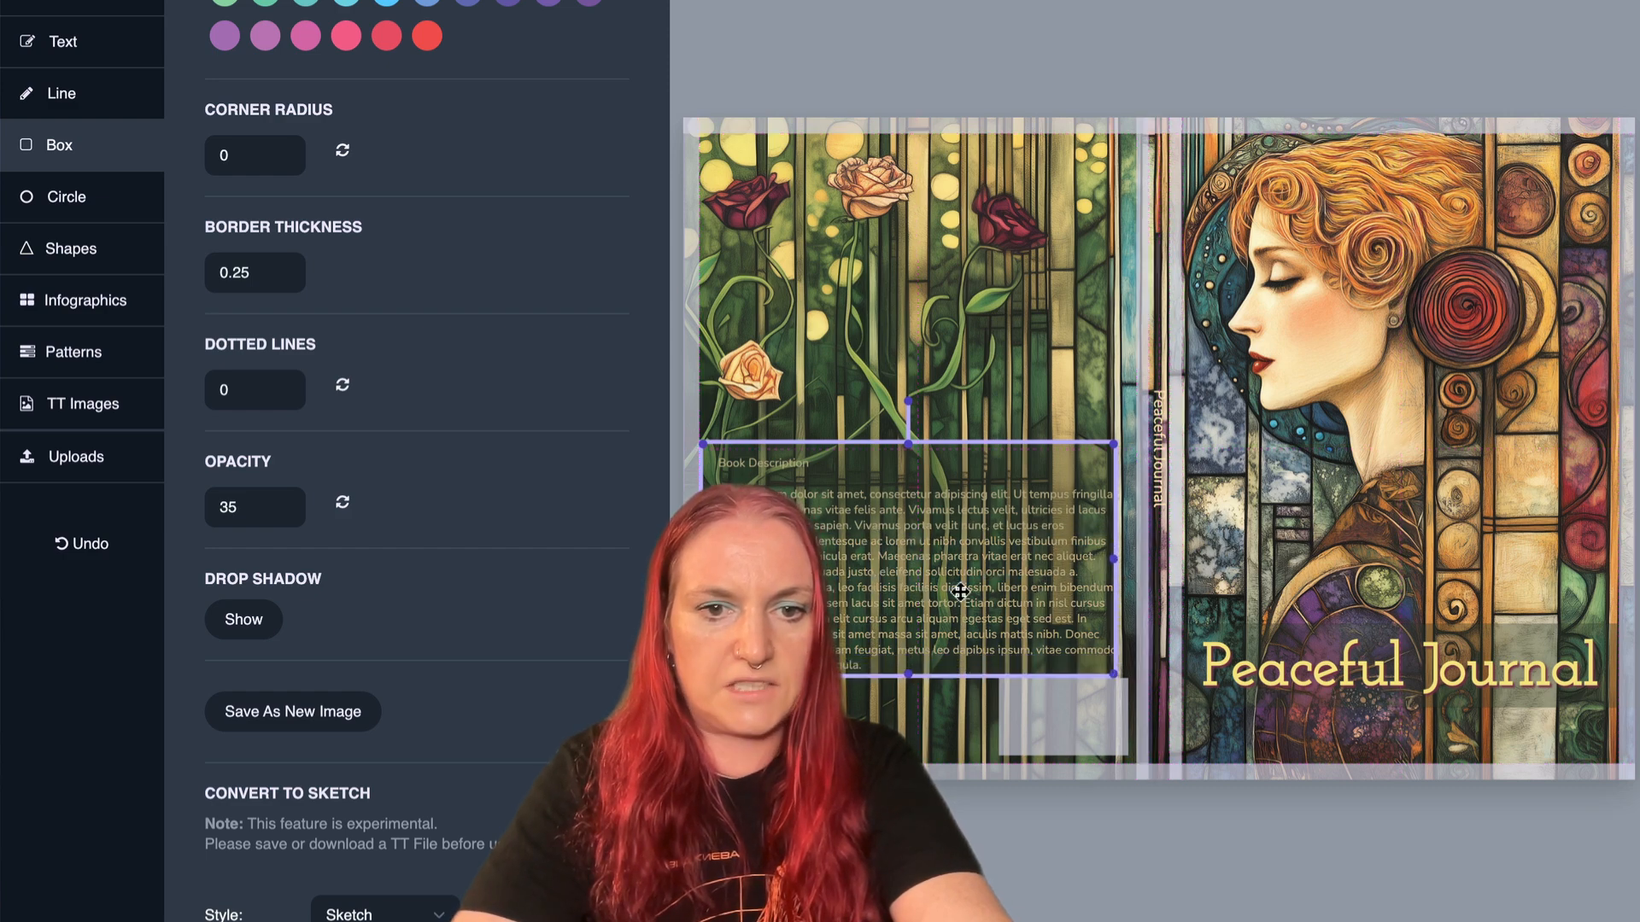
drag(960, 591, 964, 564)
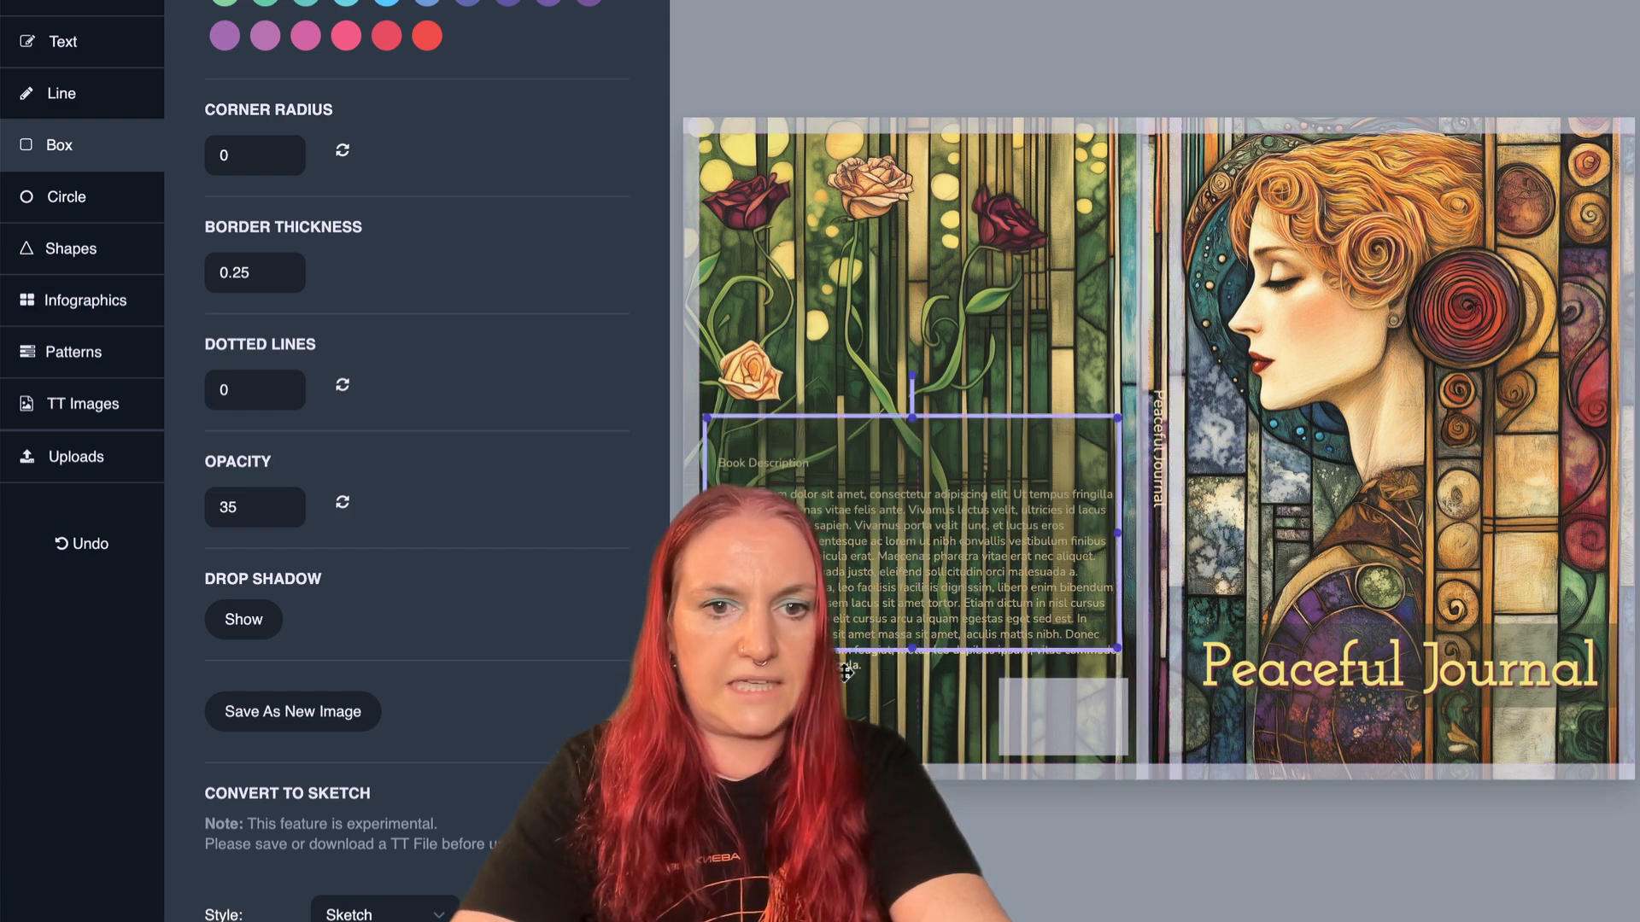
- Put the copied green box behind the book description text and reposition the text over it
drag(846, 673, 844, 642)
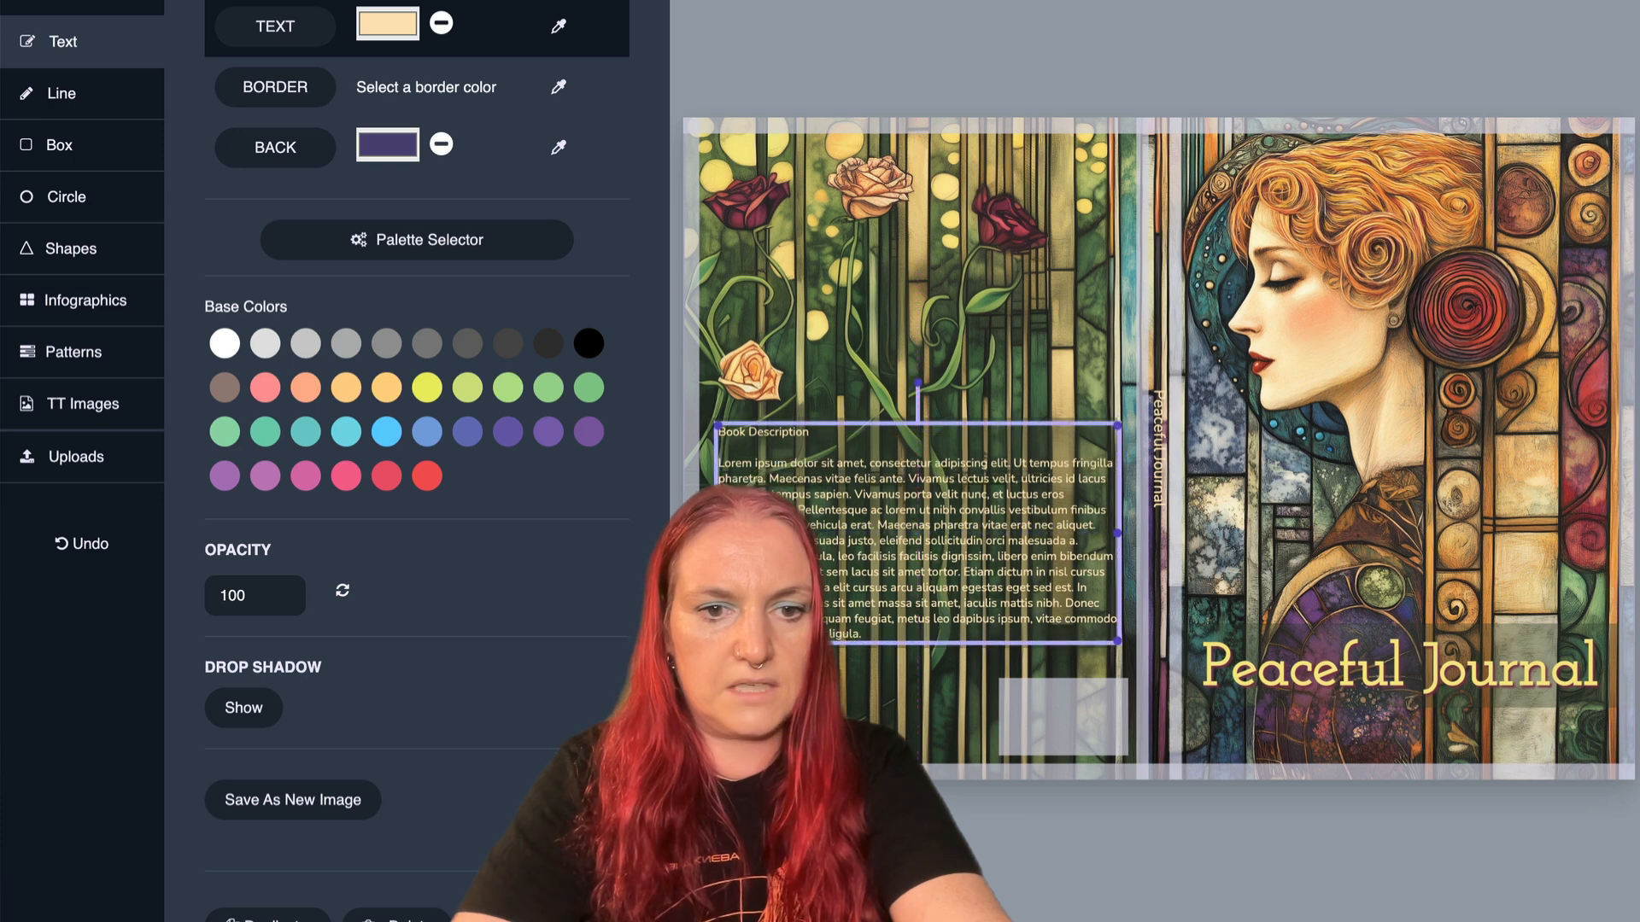
click(836, 645)
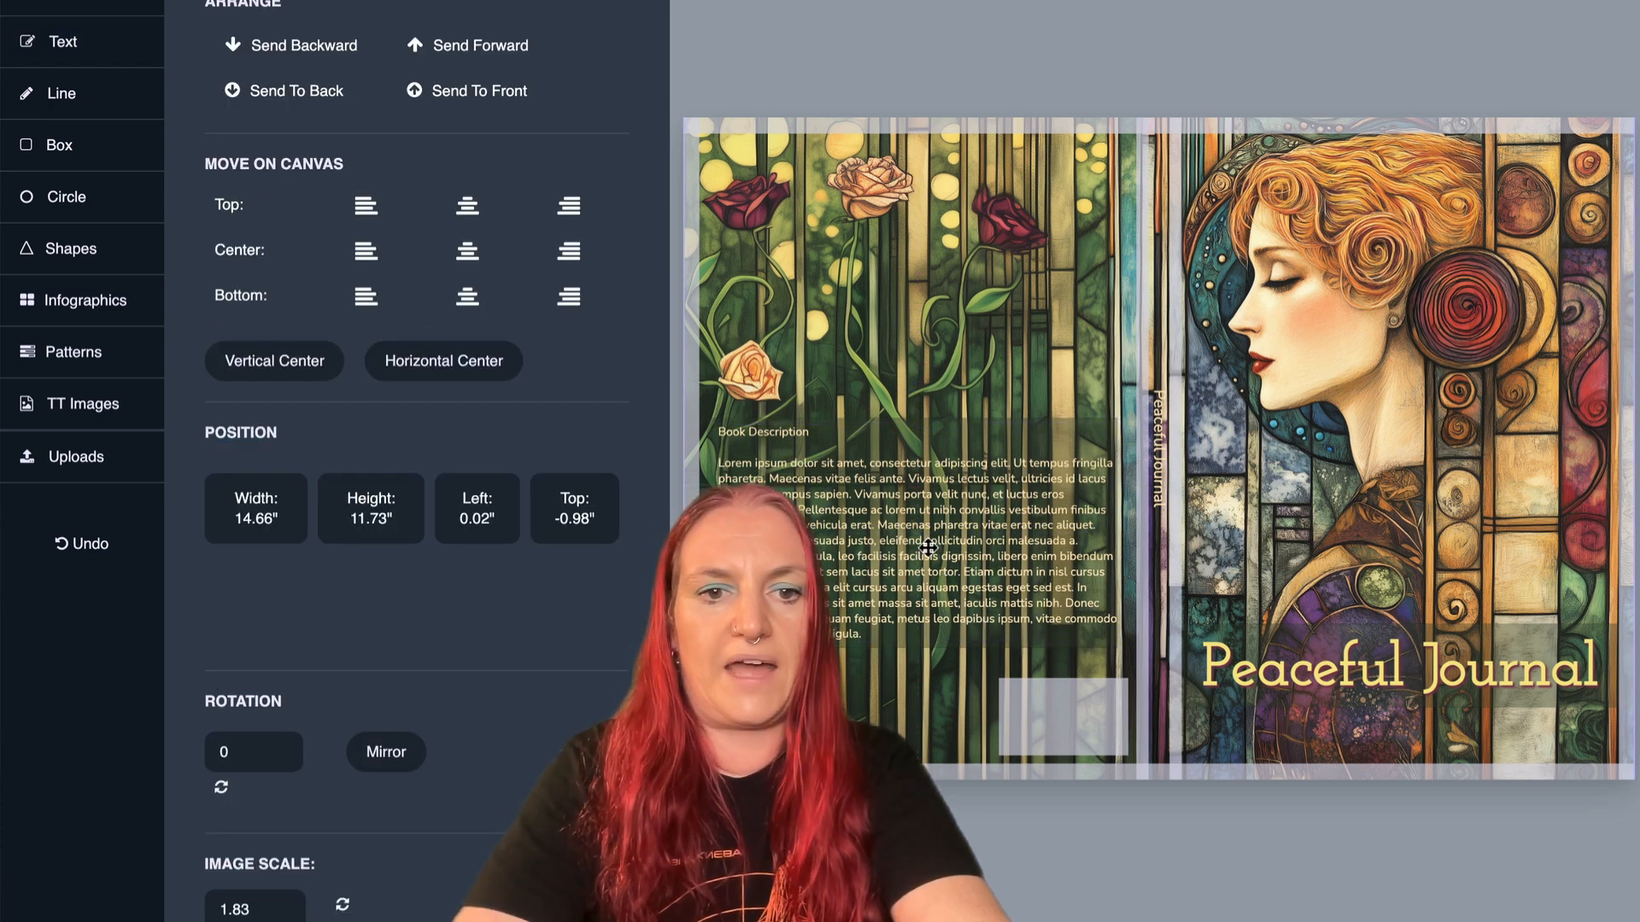
click(1047, 428)
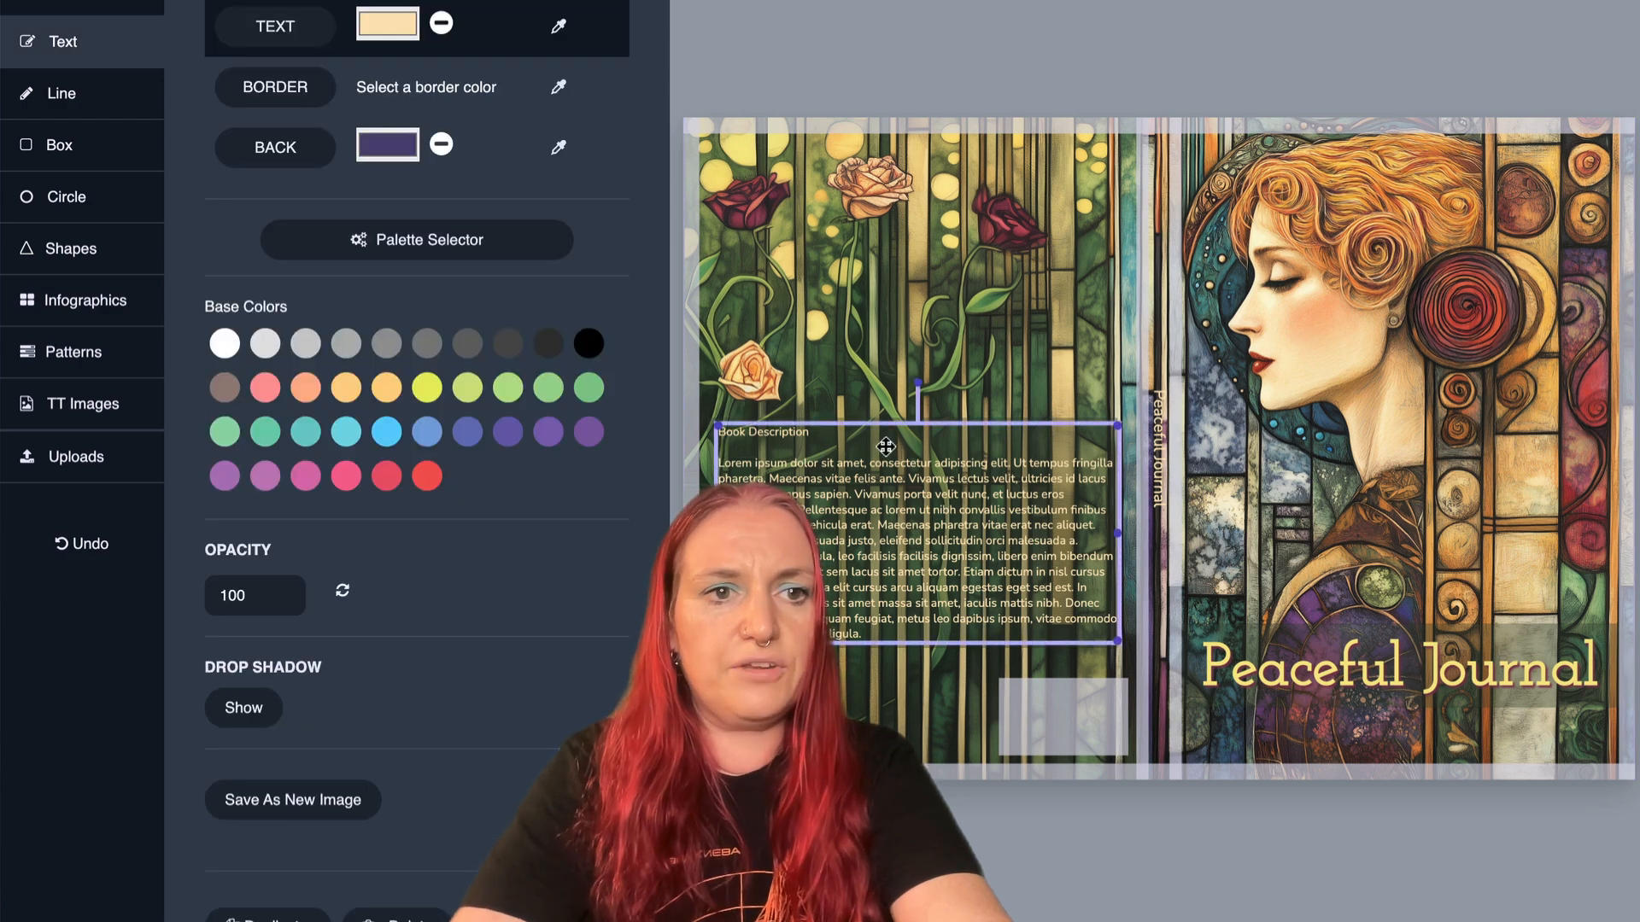
drag(935, 511, 929, 532)
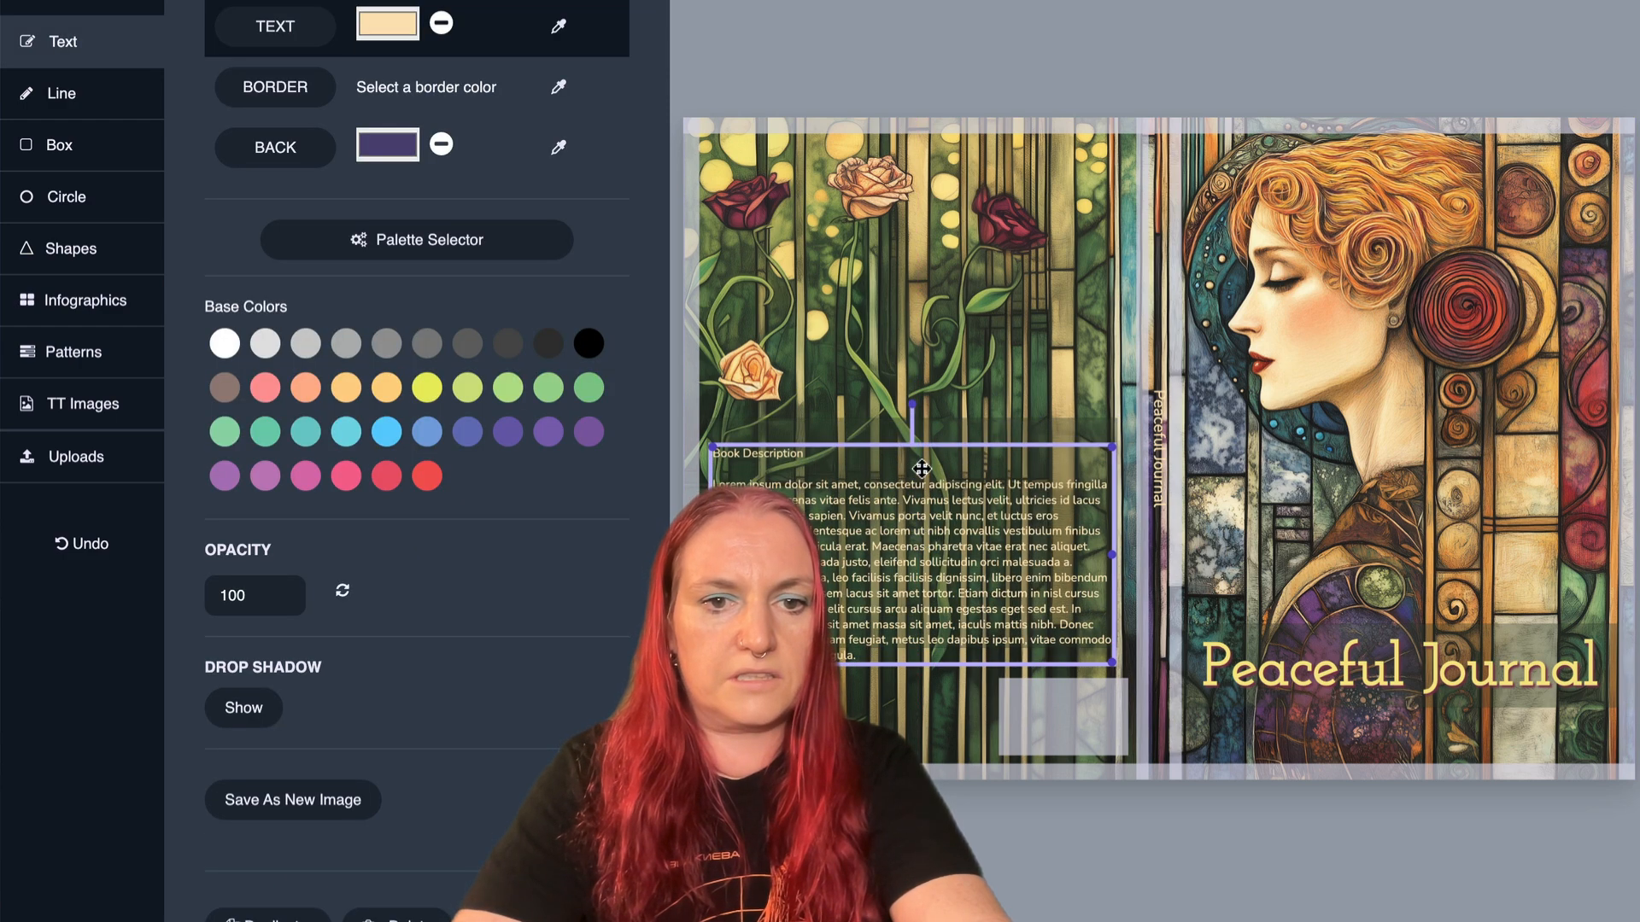
- Set the opacity of the green box behind the book description to 100
click(873, 430)
scroll(348, 523, down, 4)
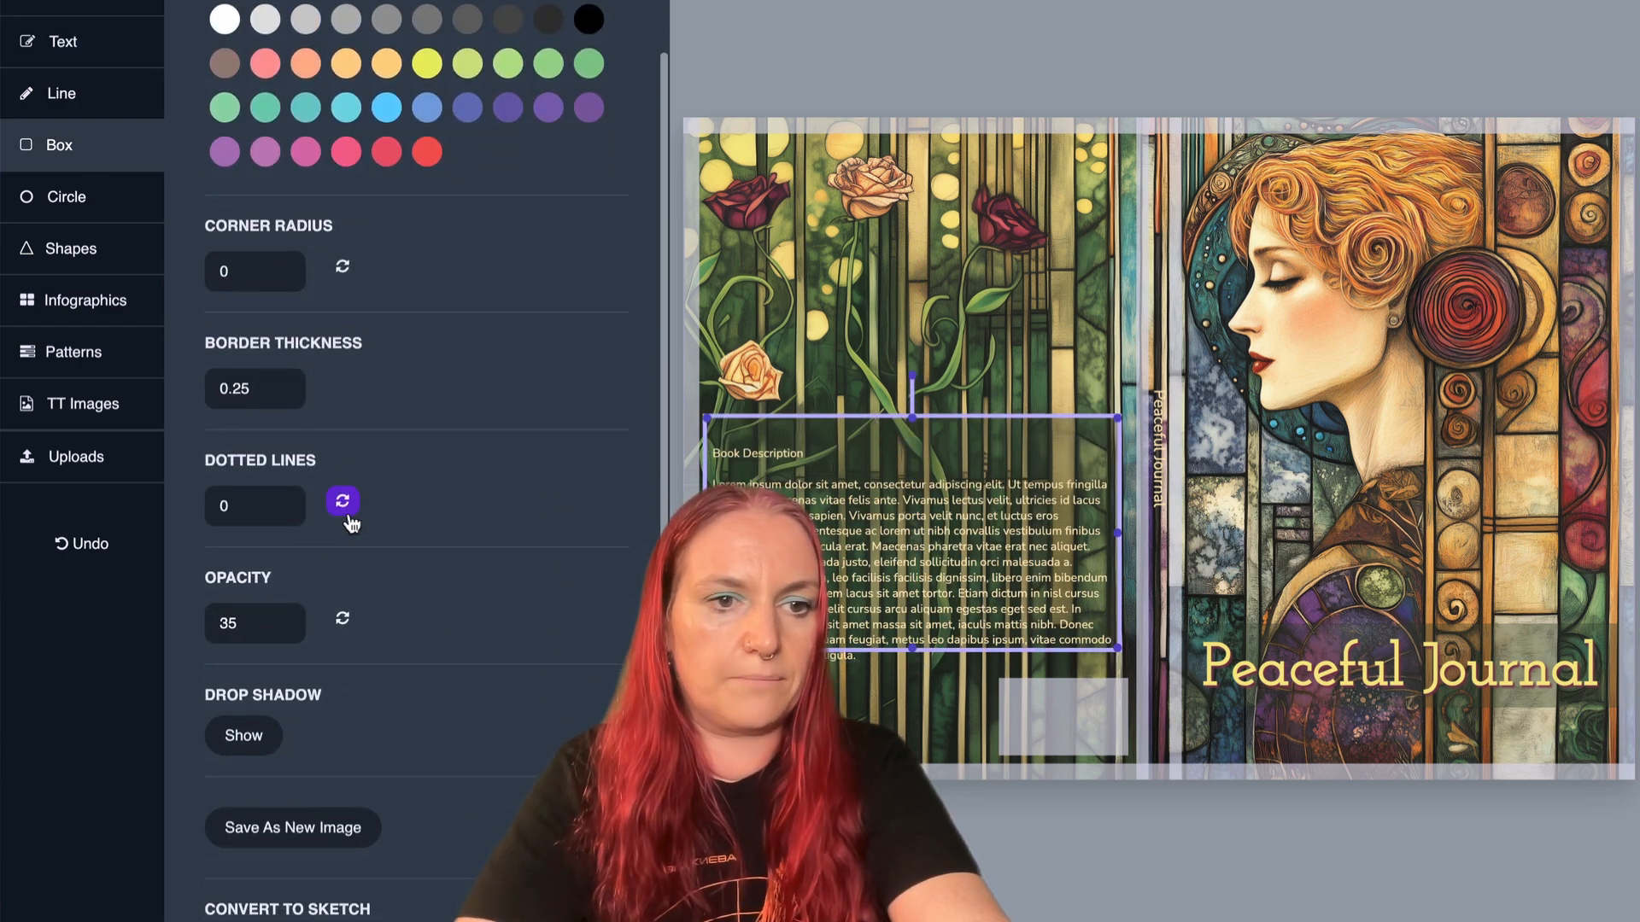
scroll(348, 515, up, 4)
scroll(427, 381, down, 4)
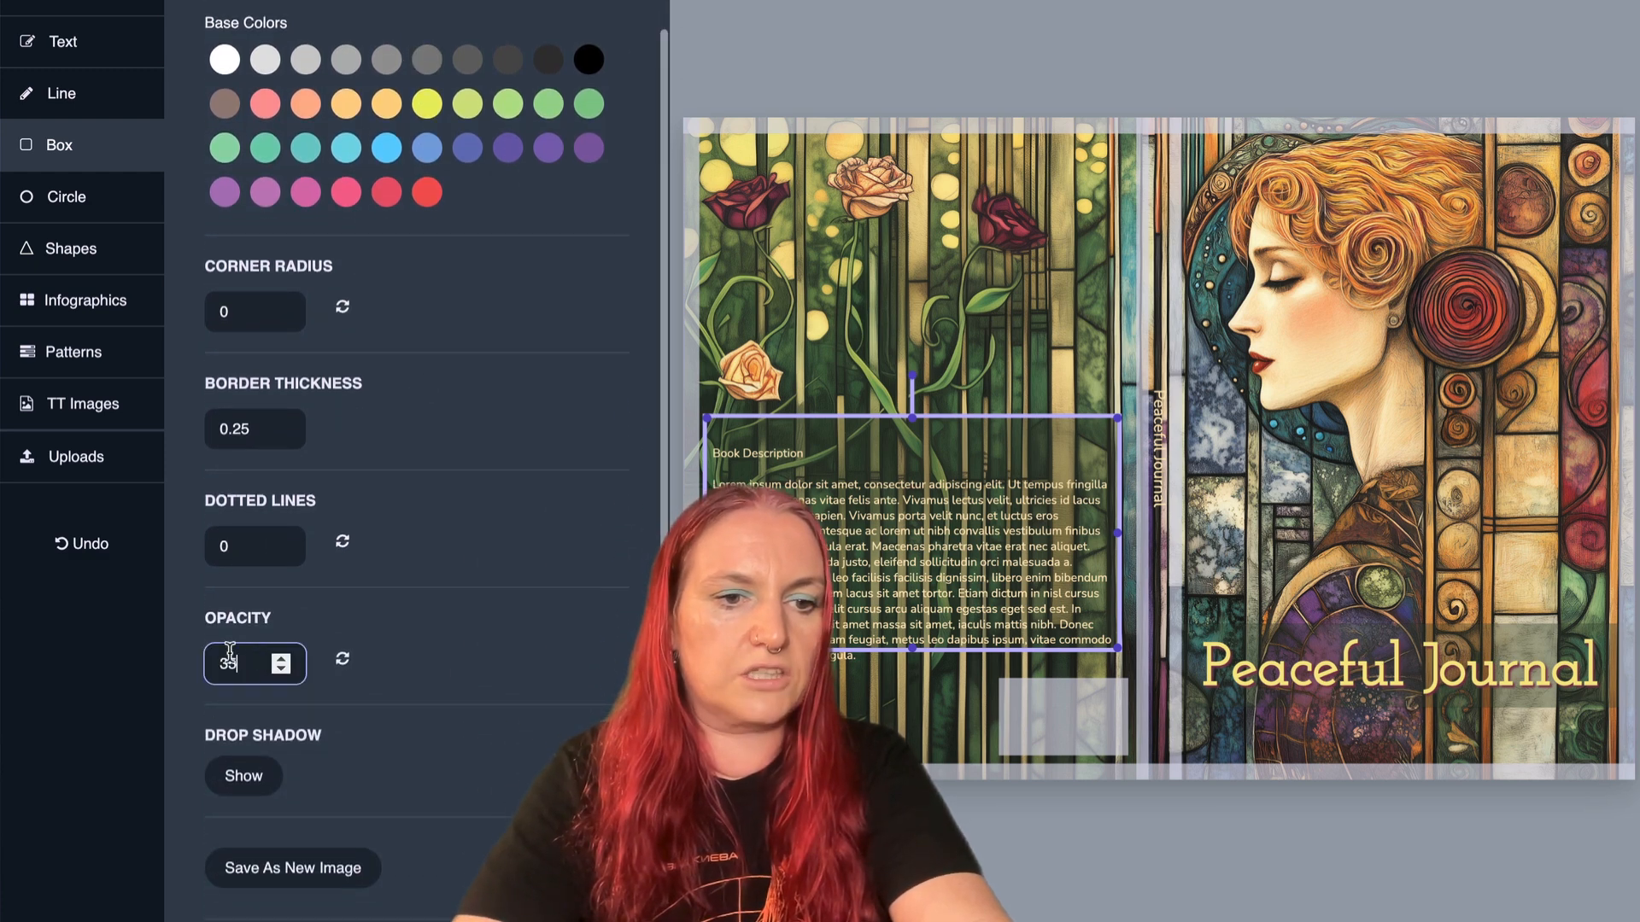
double_click(229, 670)
text(100)
key(Return)
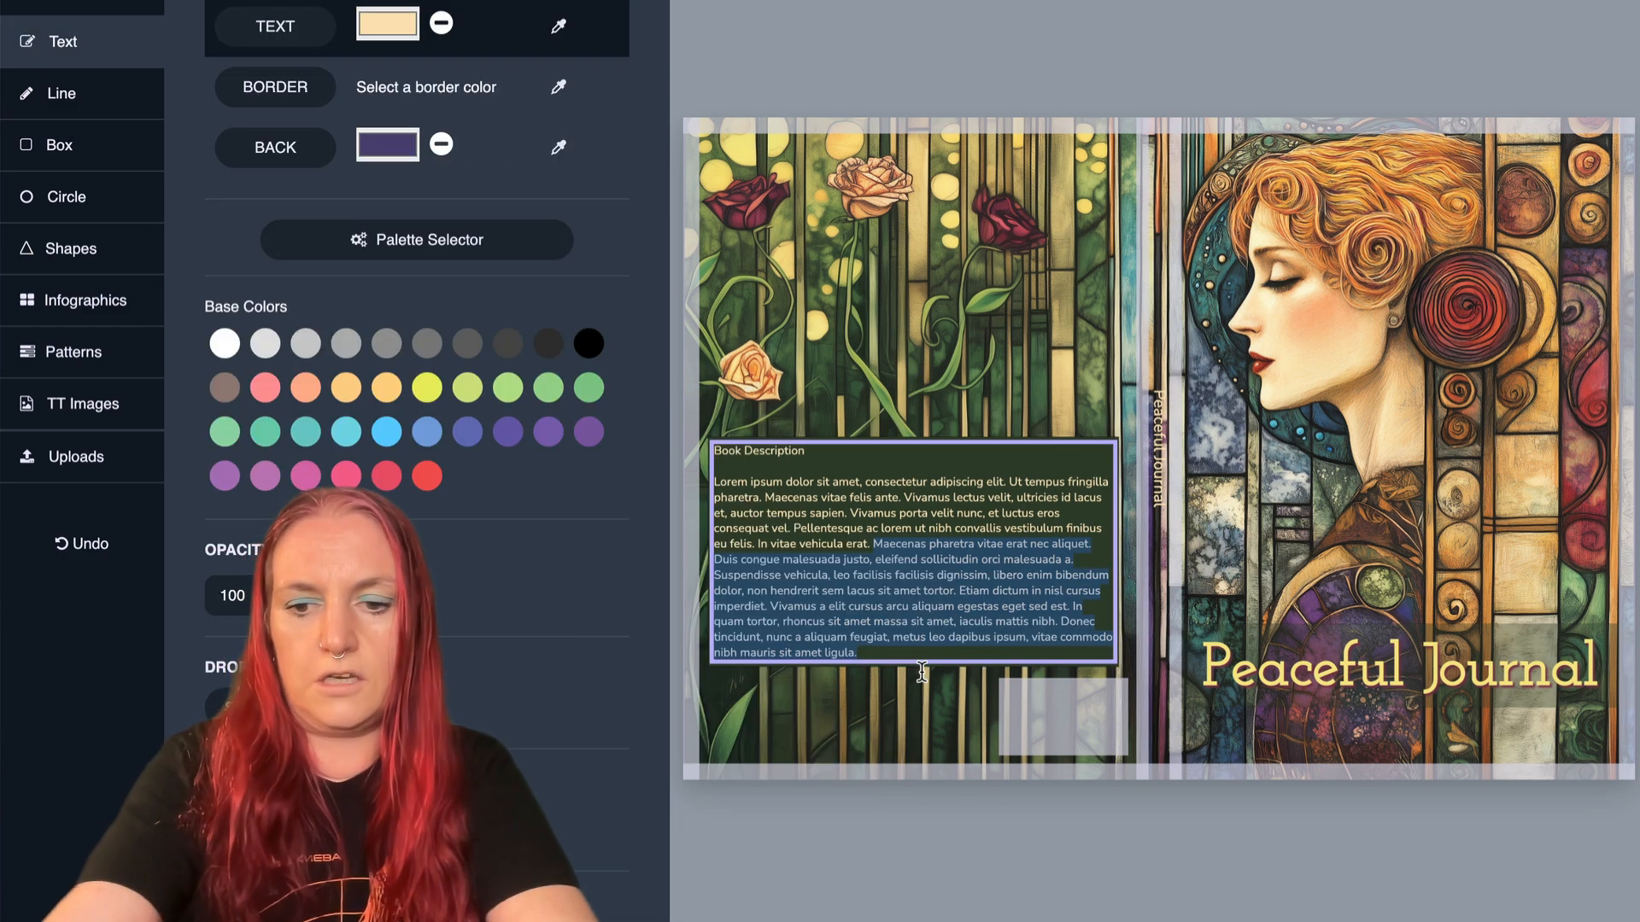
- Shorten the back cover's placeholder description so it ends at "In vitae vehicula erat."
key(BackSpace)
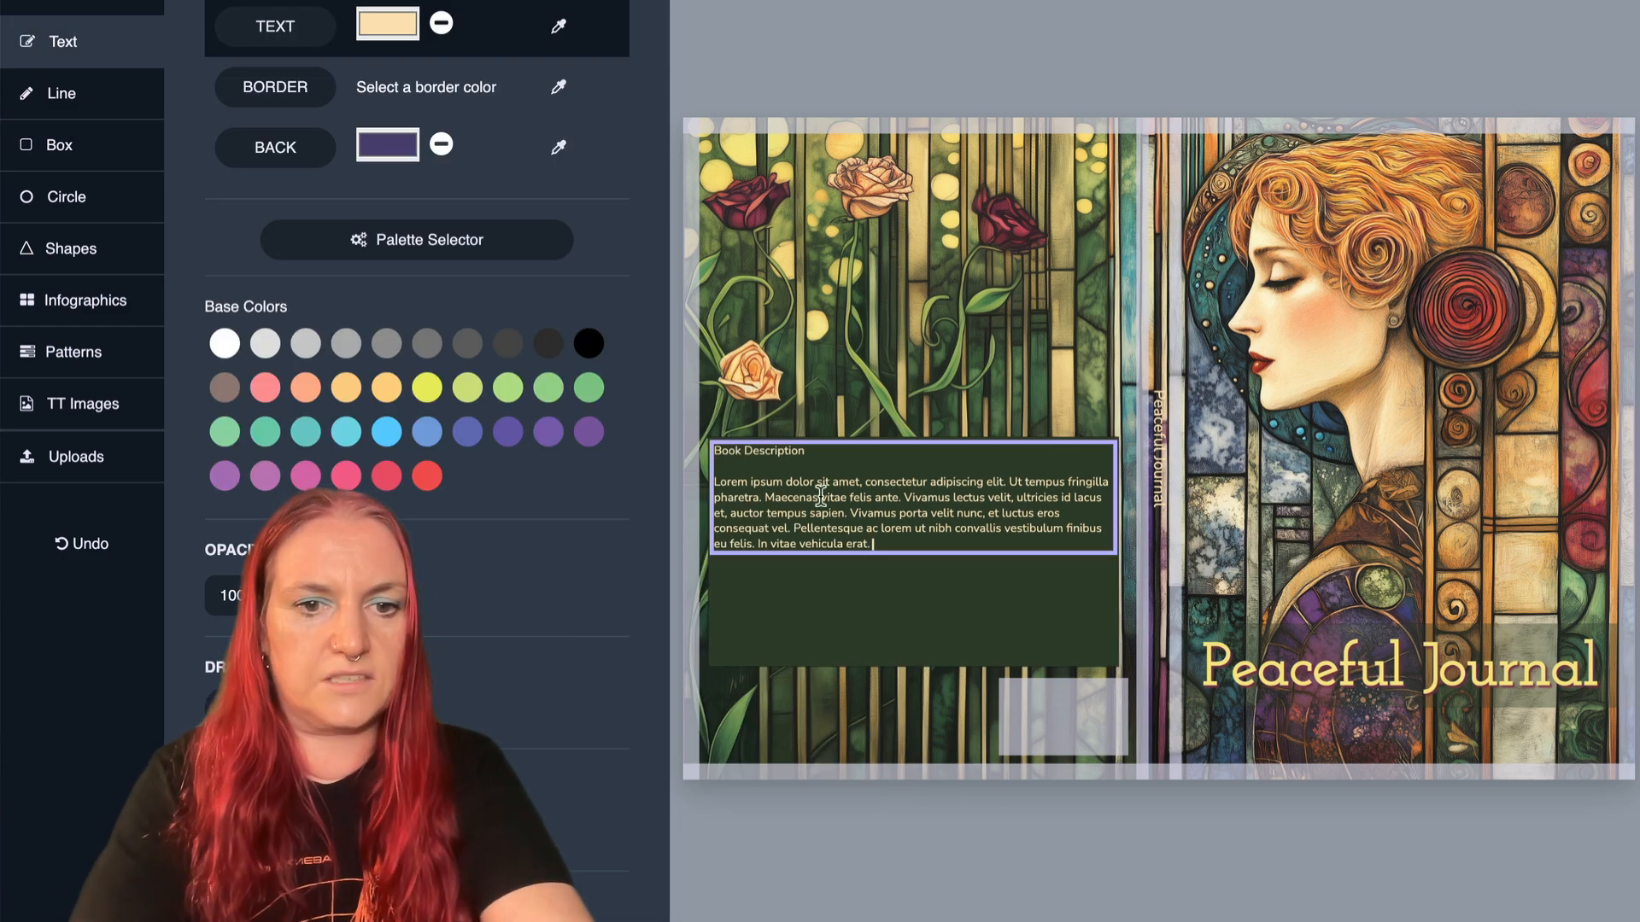
click(860, 589)
click(827, 519)
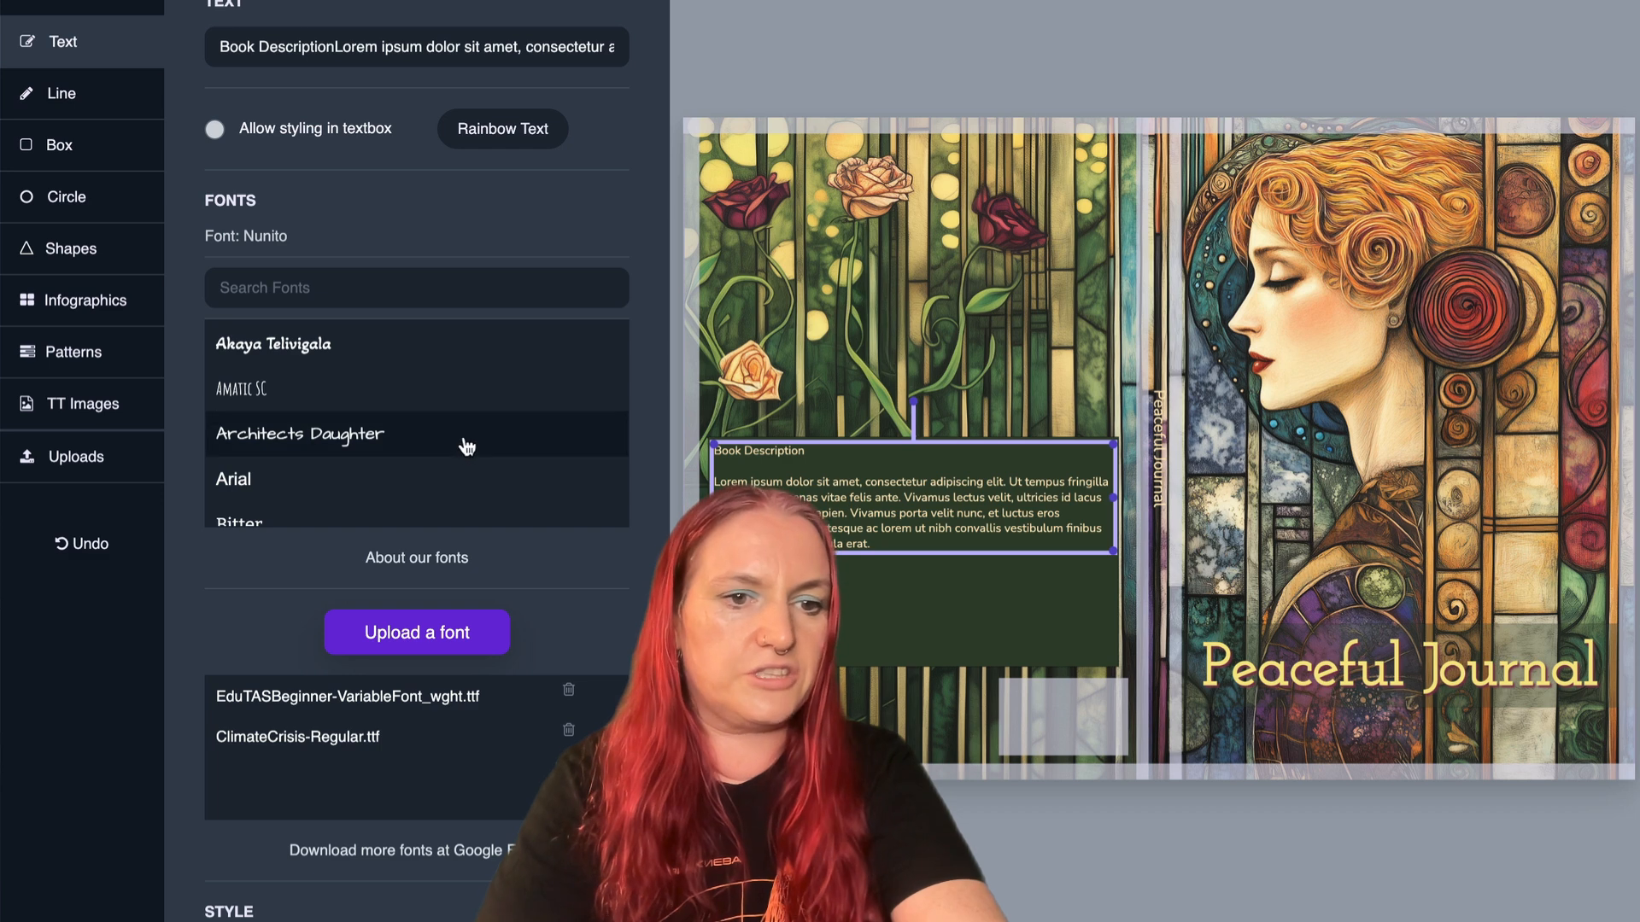
- Increase the book description's font size past 14 so the paragraph fills the green box behind it
scroll(464, 443, down, 6)
scroll(256, 567, down, 1)
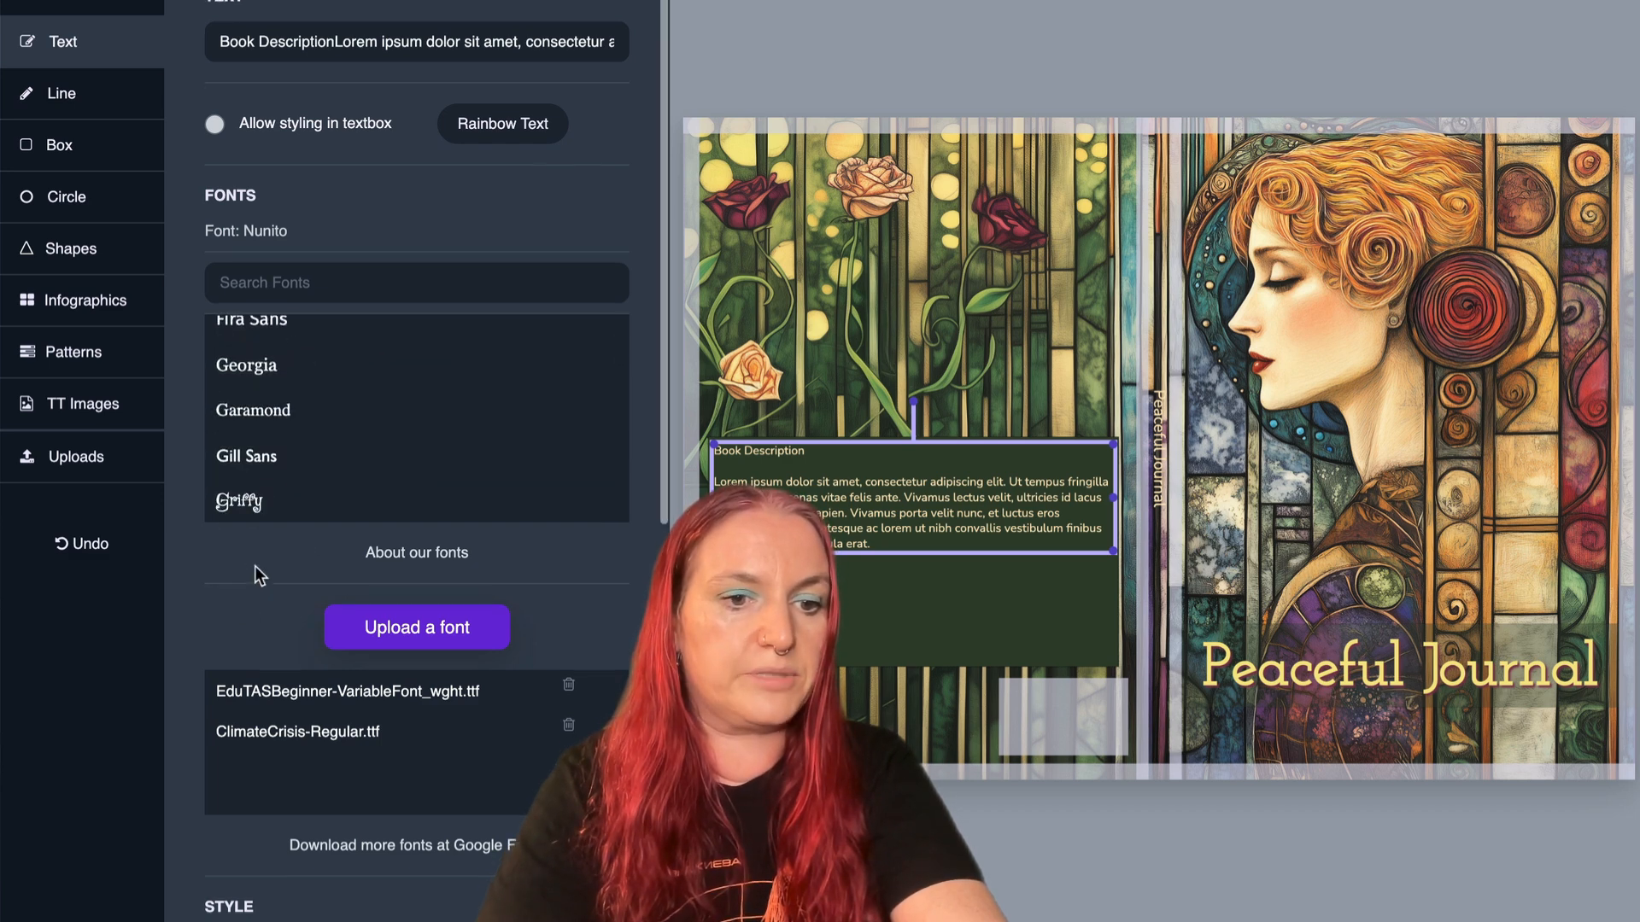
scroll(254, 565, down, 6)
click(281, 671)
click(280, 671)
click(280, 671)
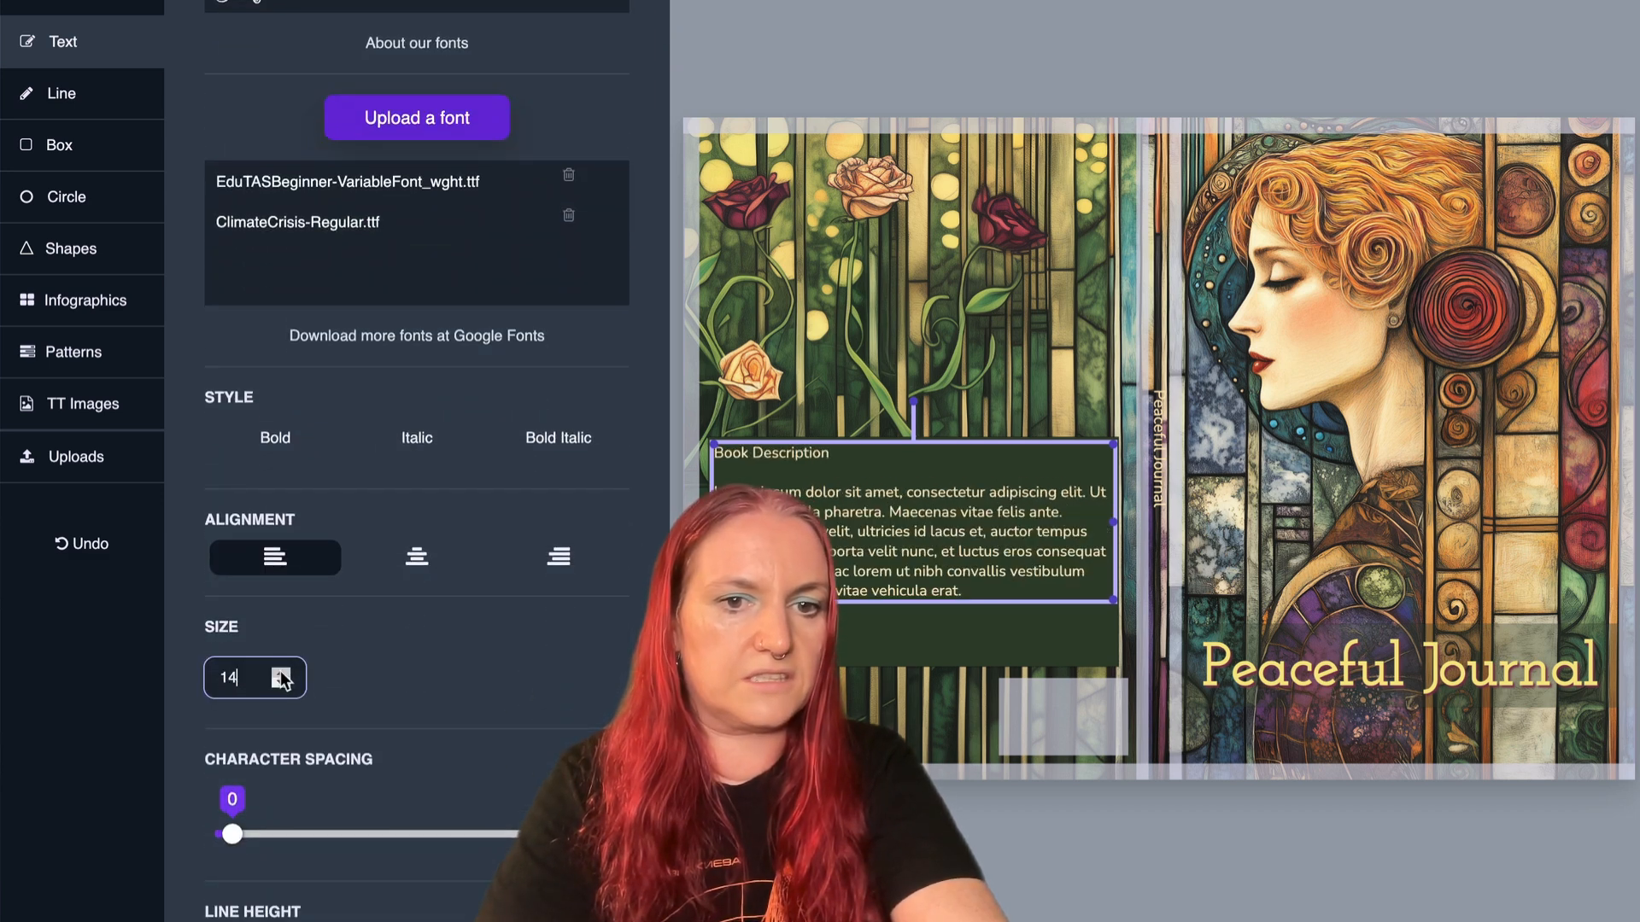
click(281, 679)
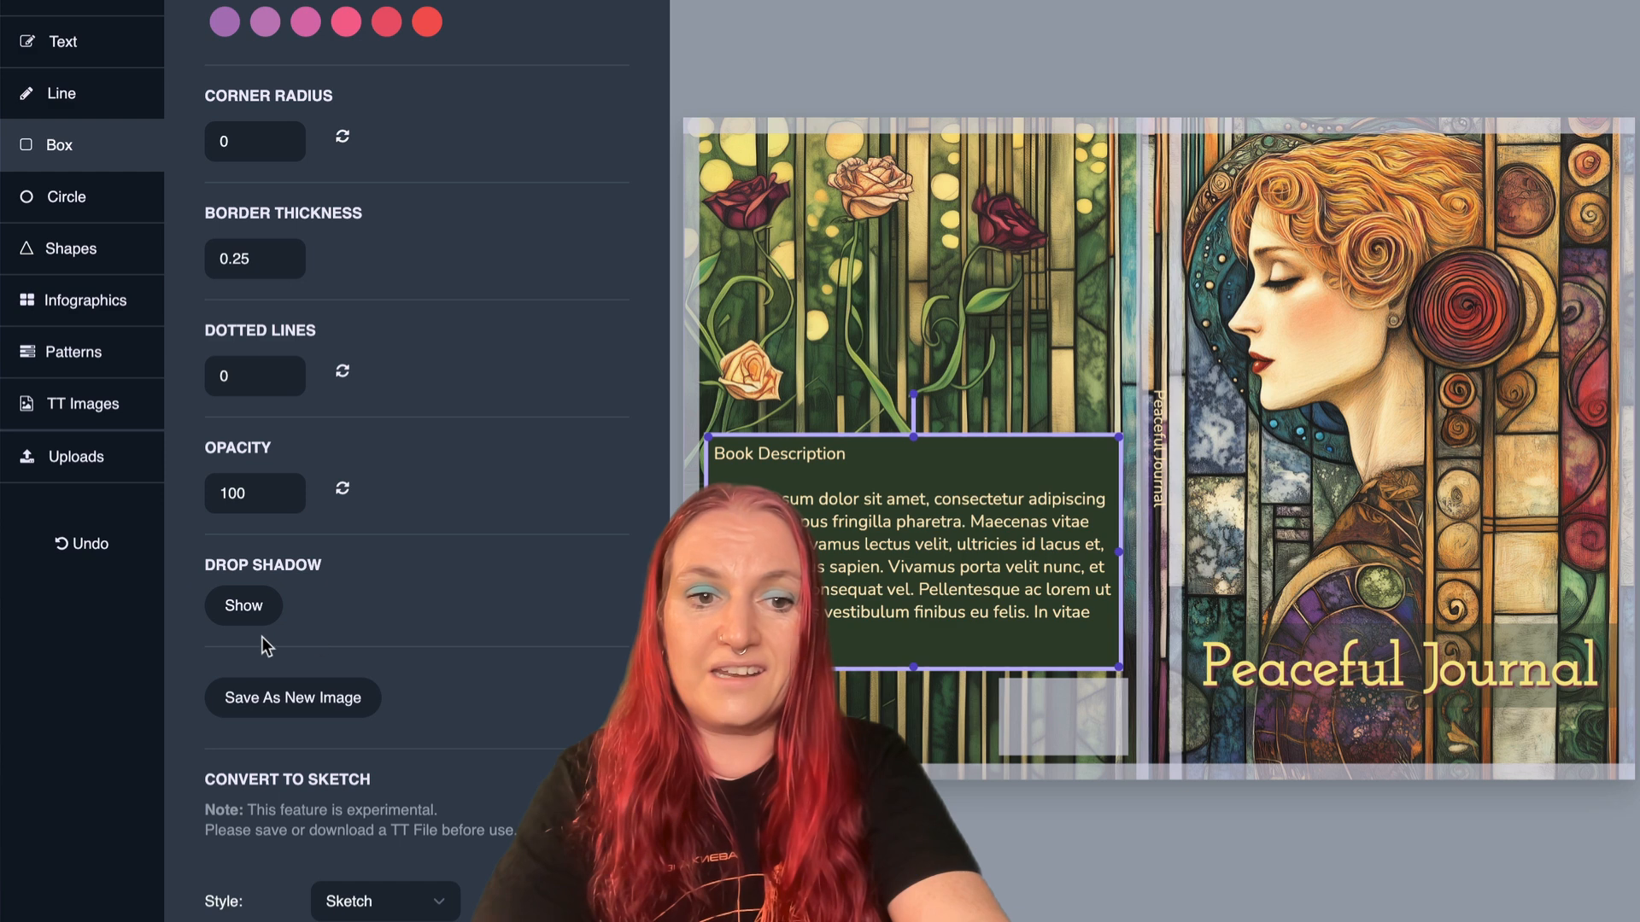
- Set the opacity of the green box behind the book description to 75
double_click(258, 494)
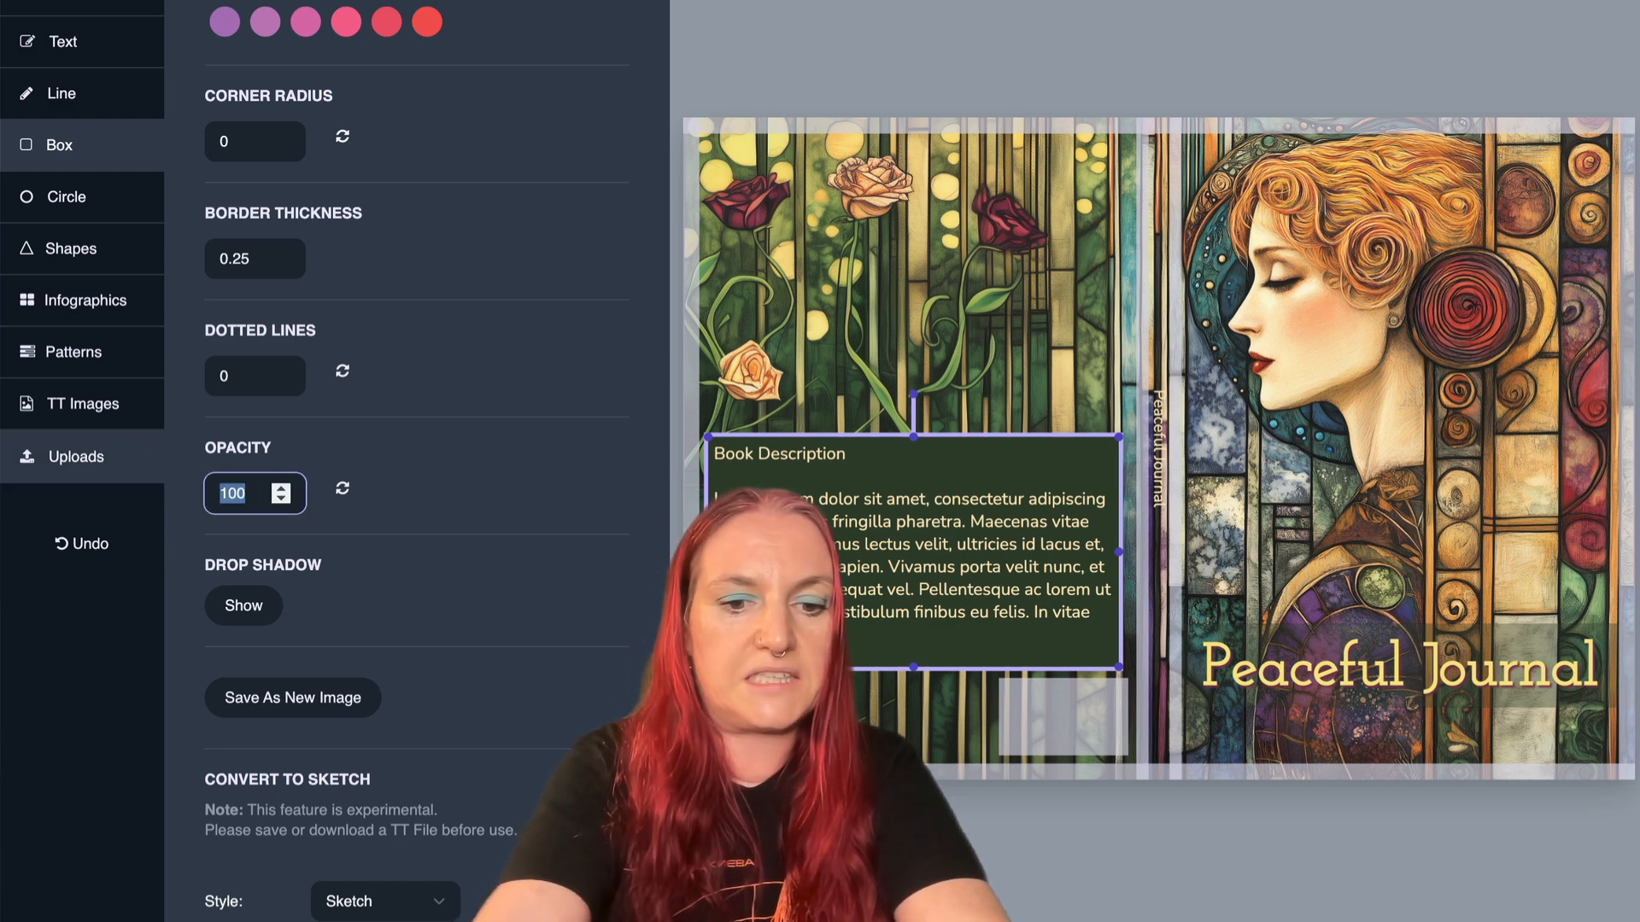
text(75)
key(Return)
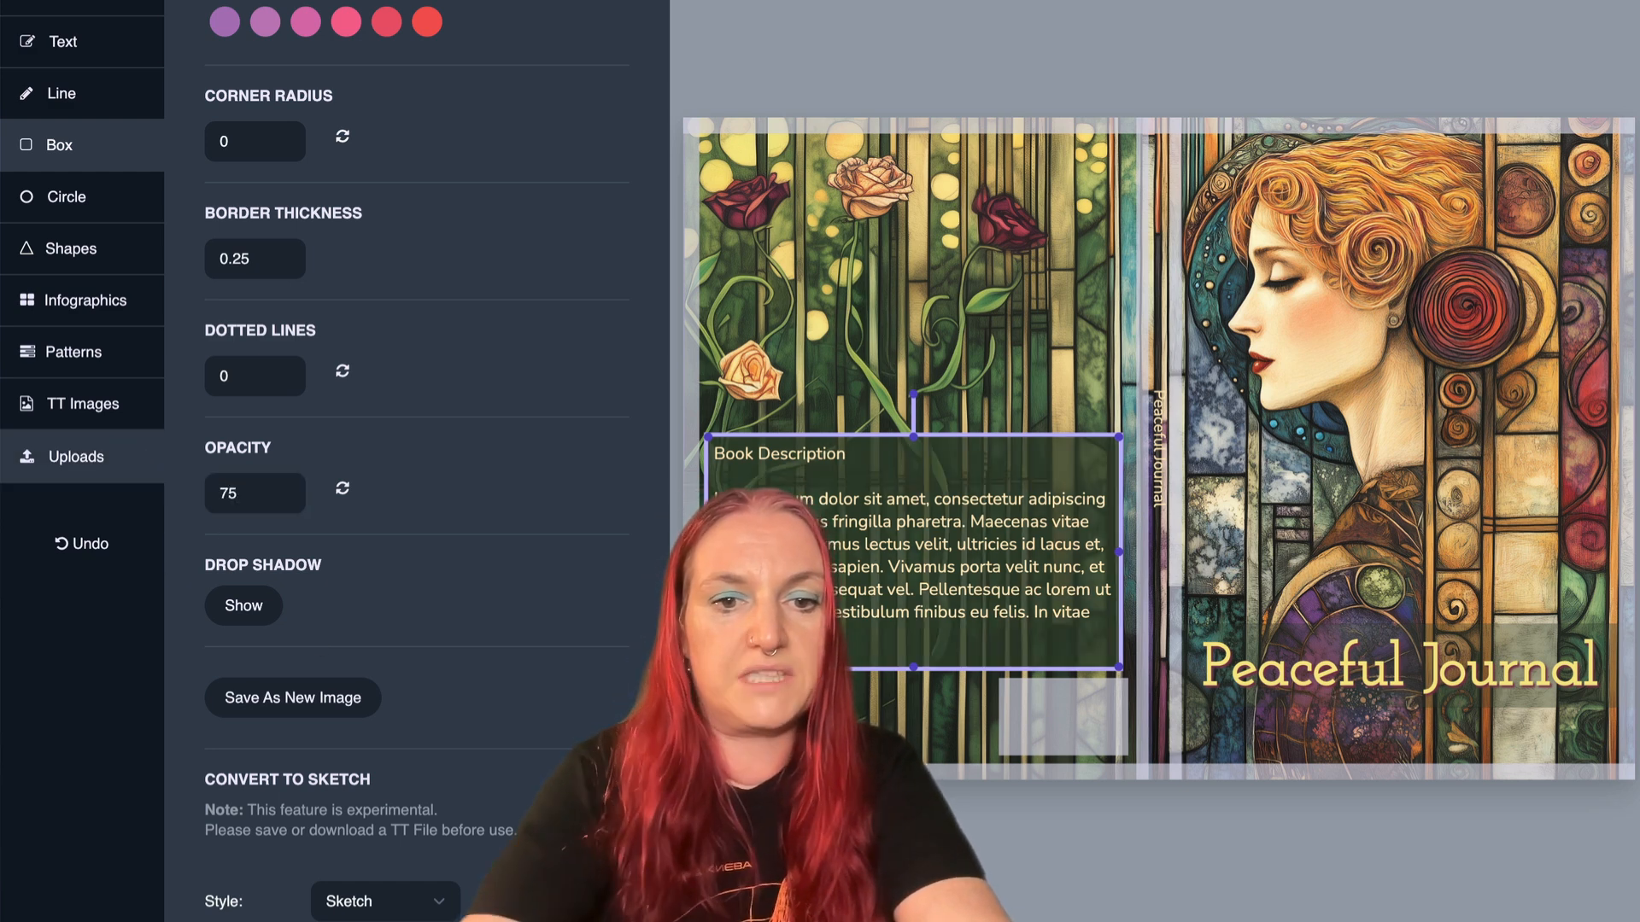
click(744, 367)
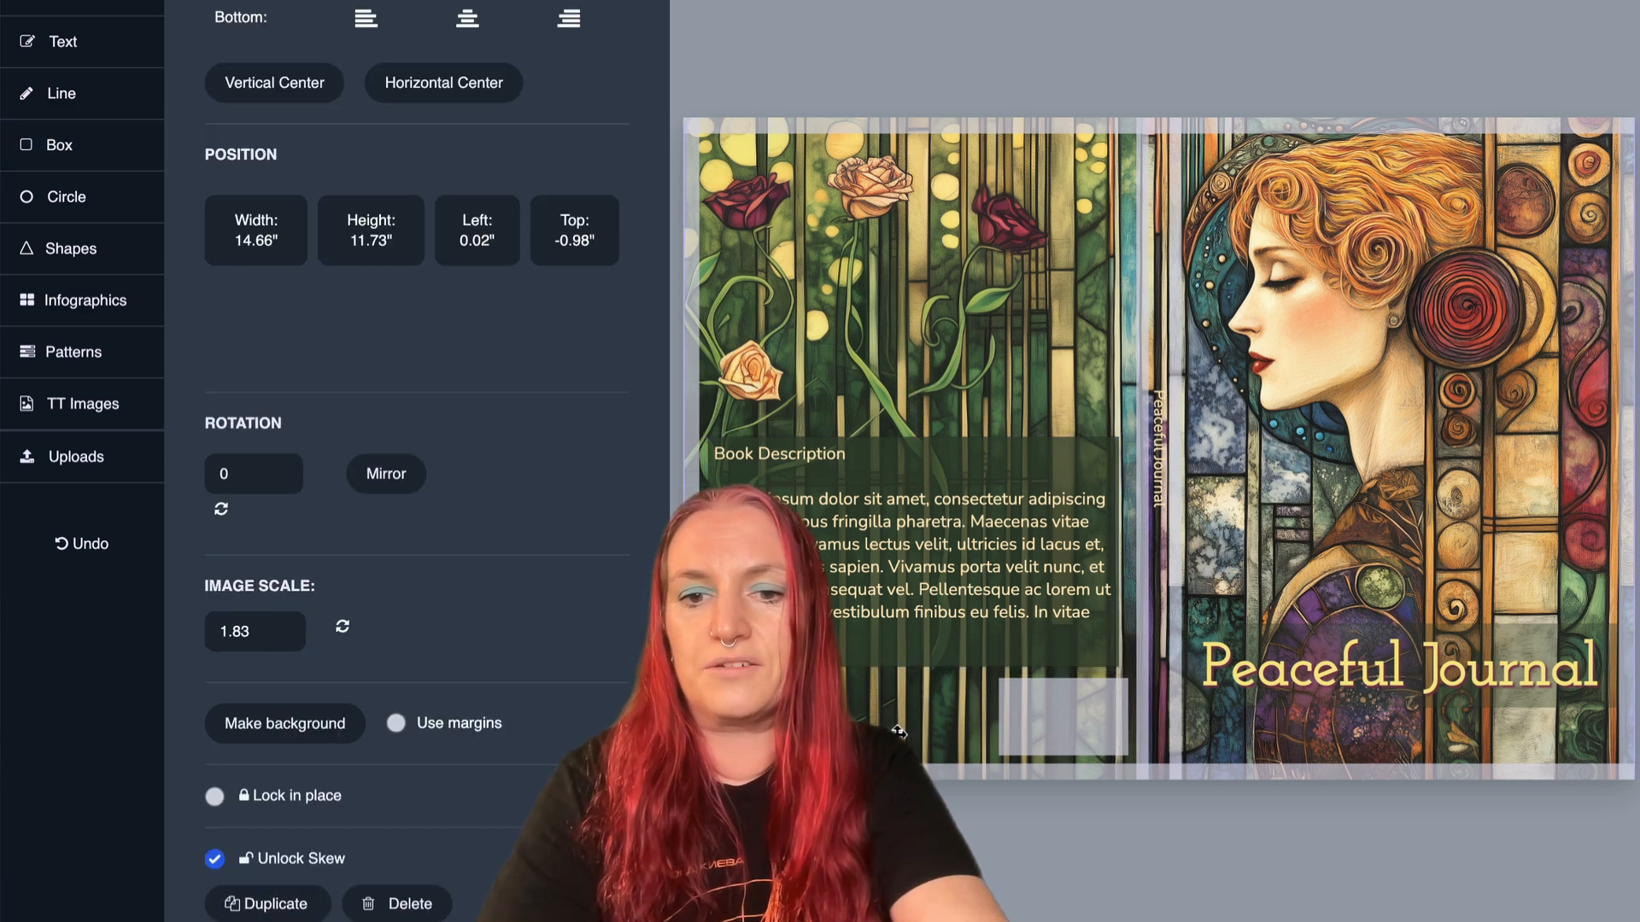
- Try filling the book description's box with the front cover's red, then with a bright leaf green sampled from the back cover
click(929, 665)
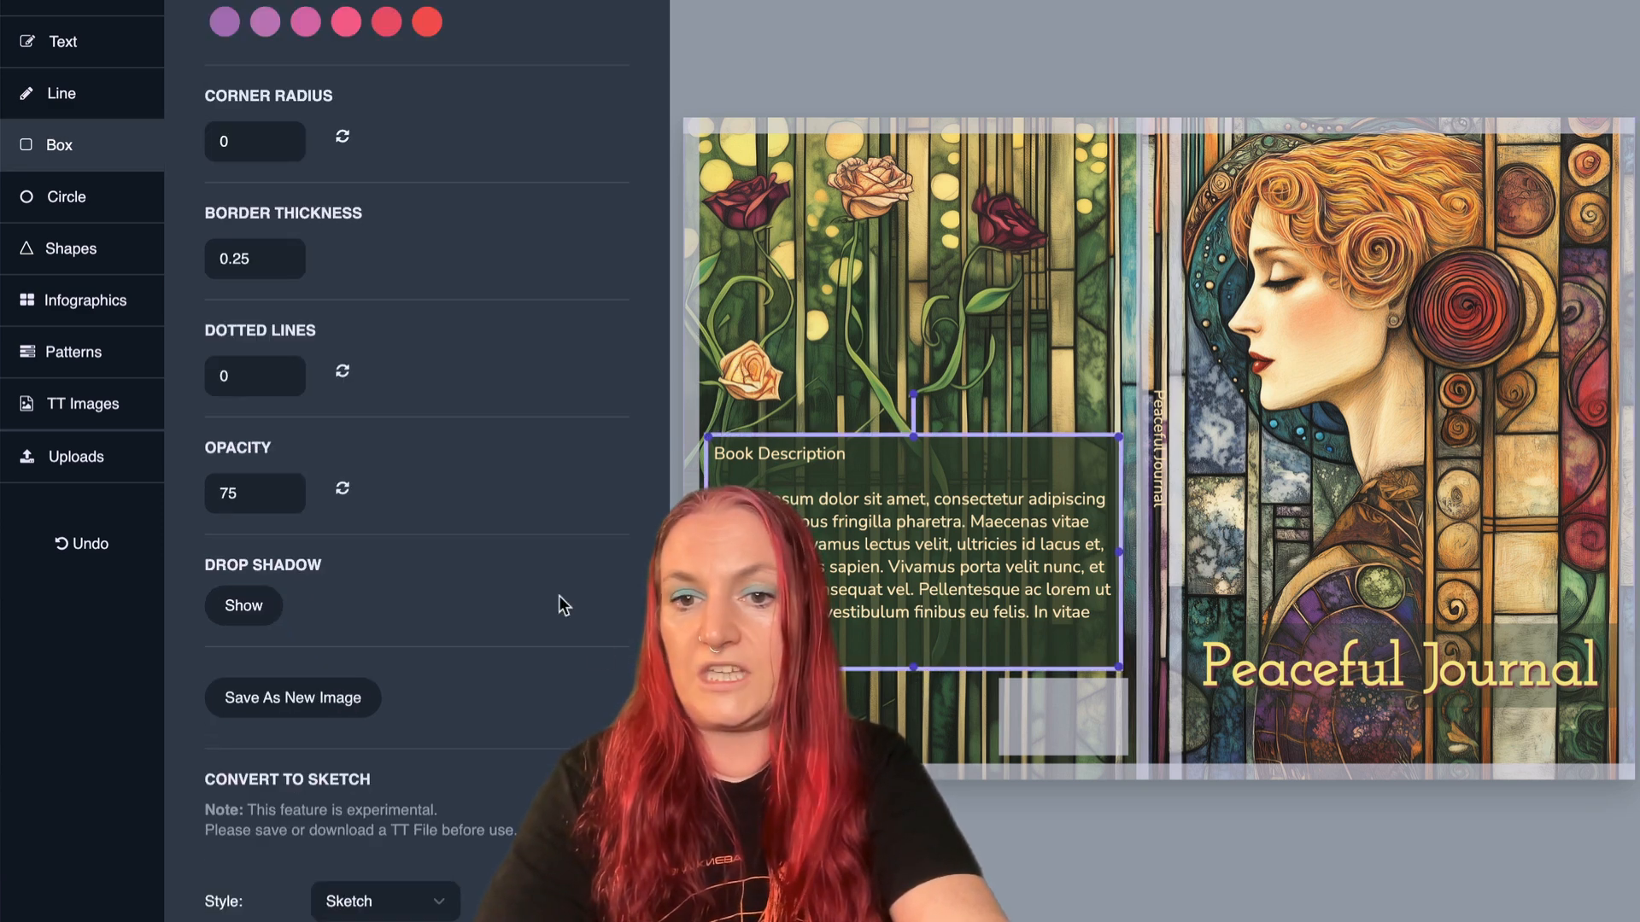
scroll(356, 255, up, 5)
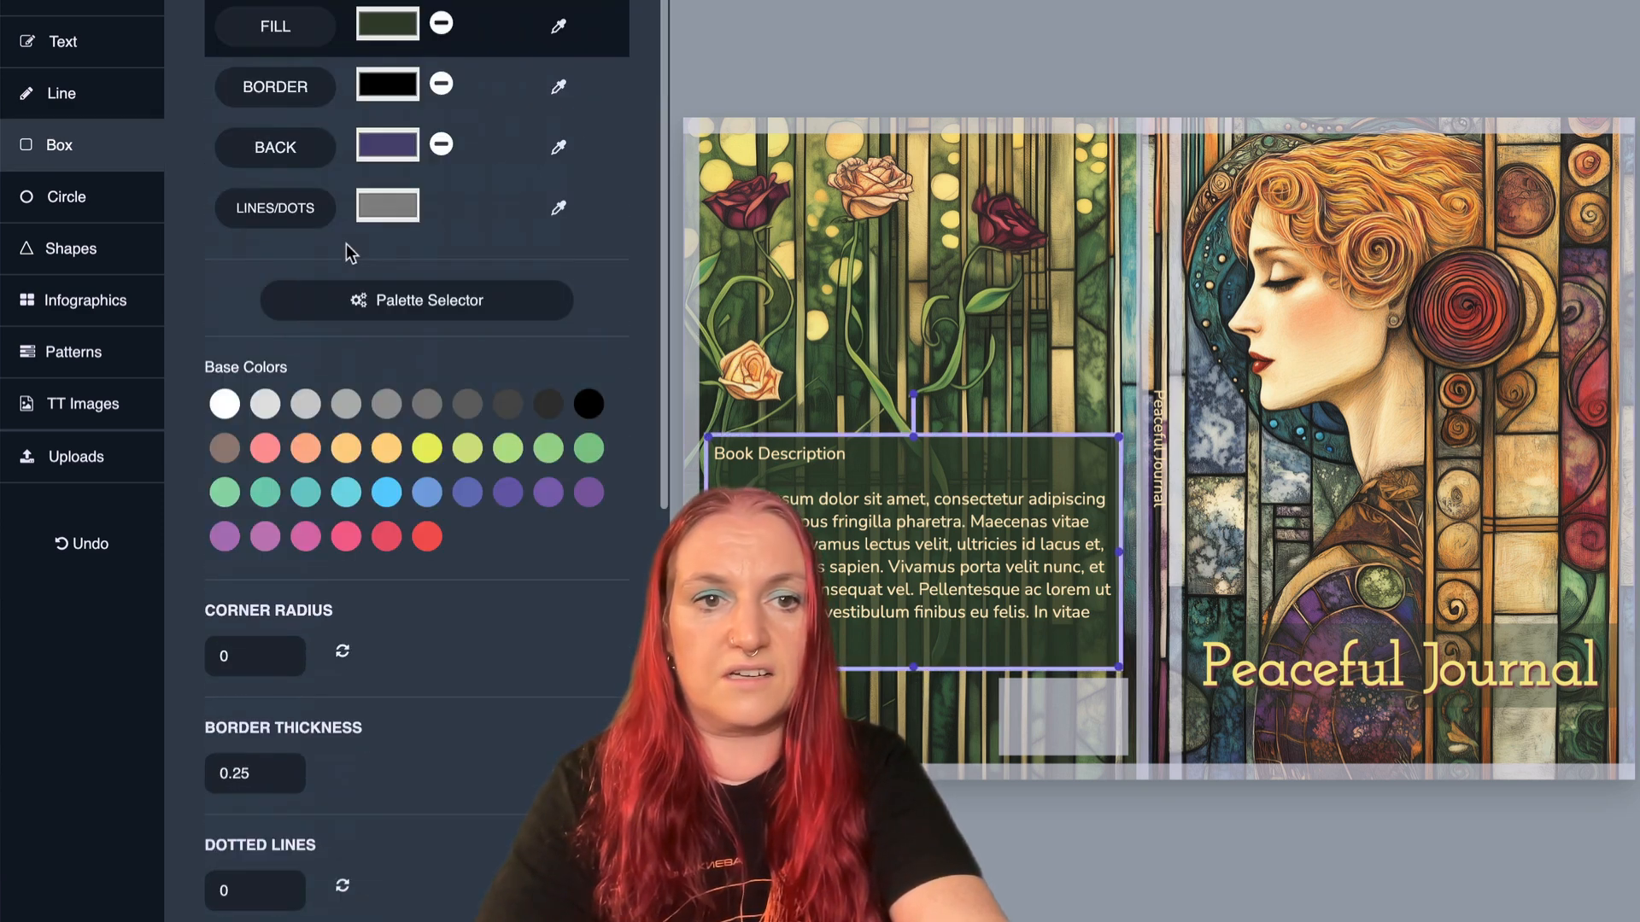
click(558, 26)
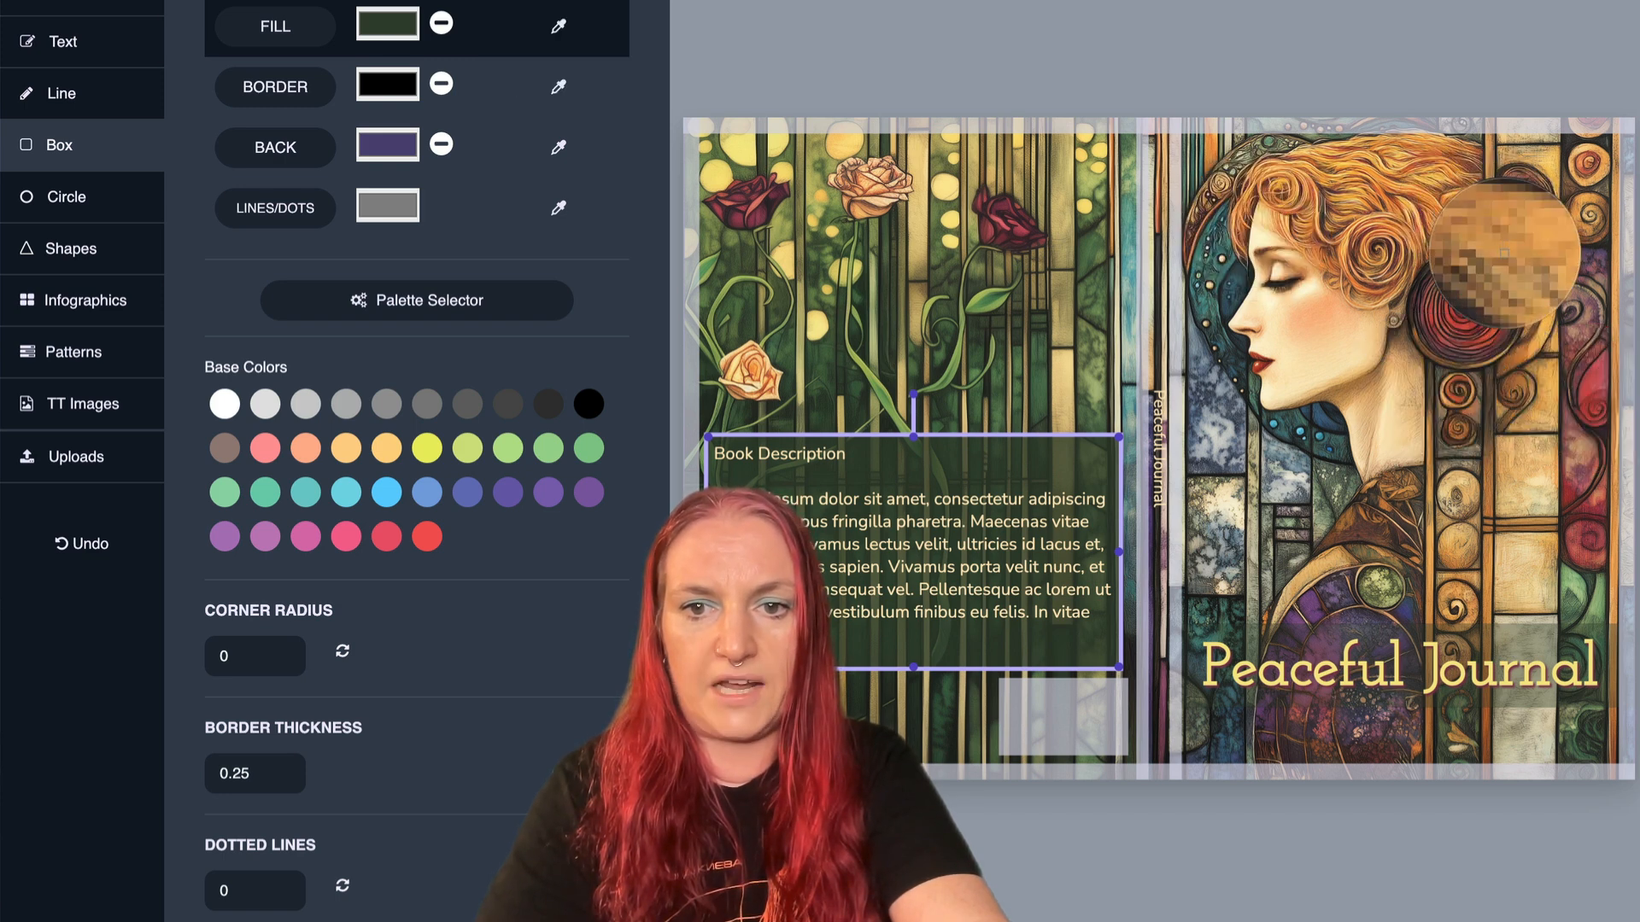
click(1488, 286)
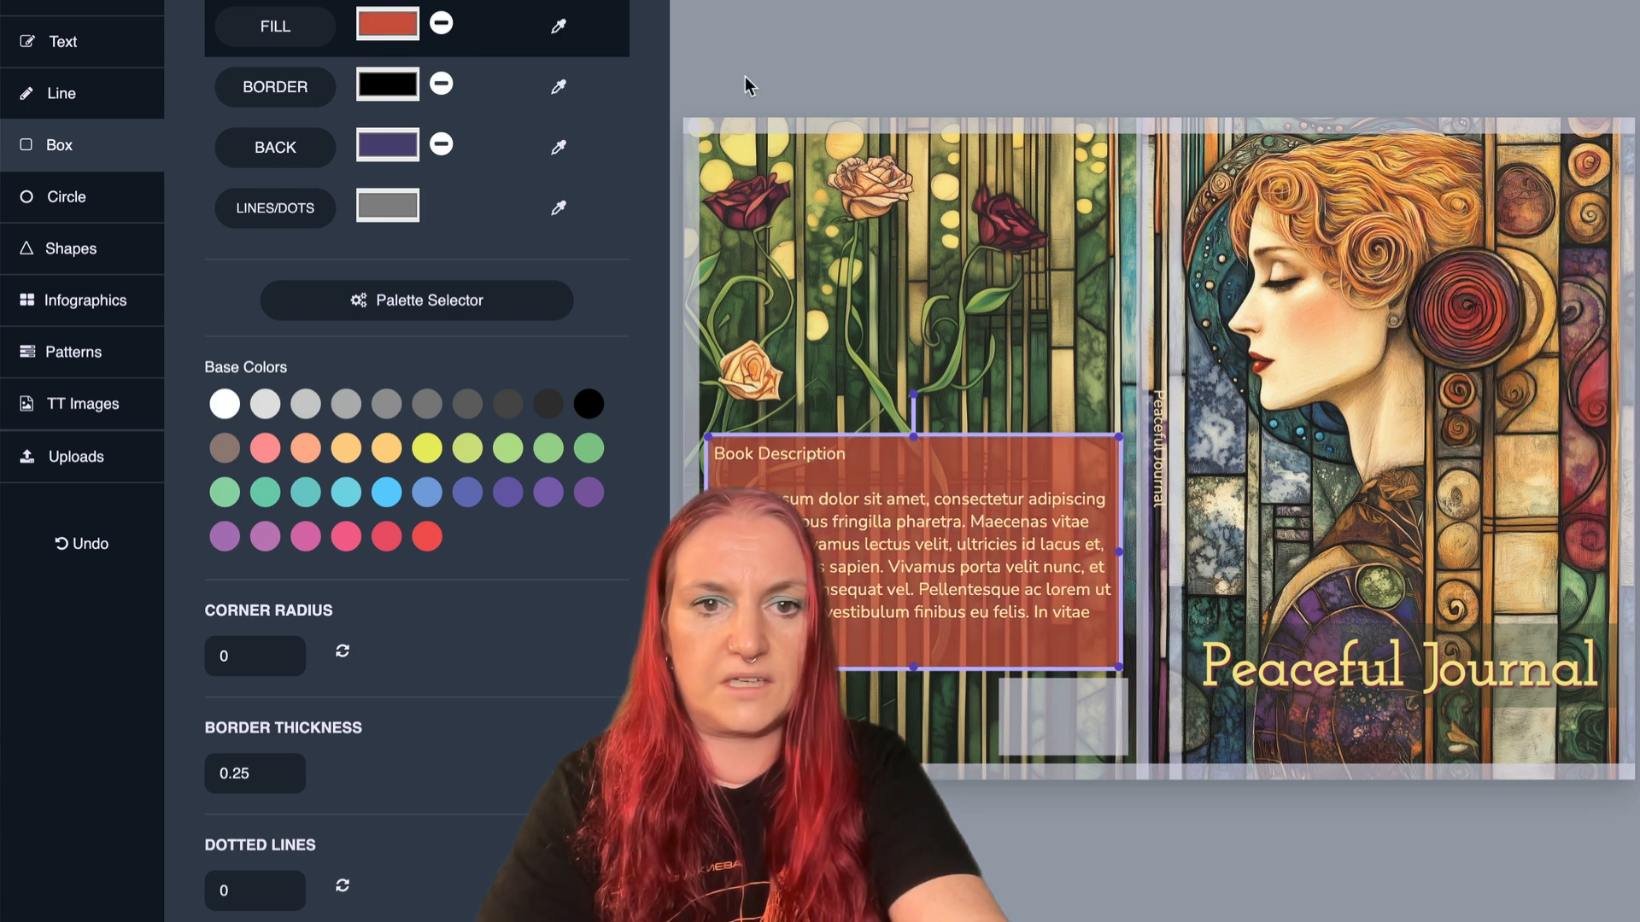
click(559, 25)
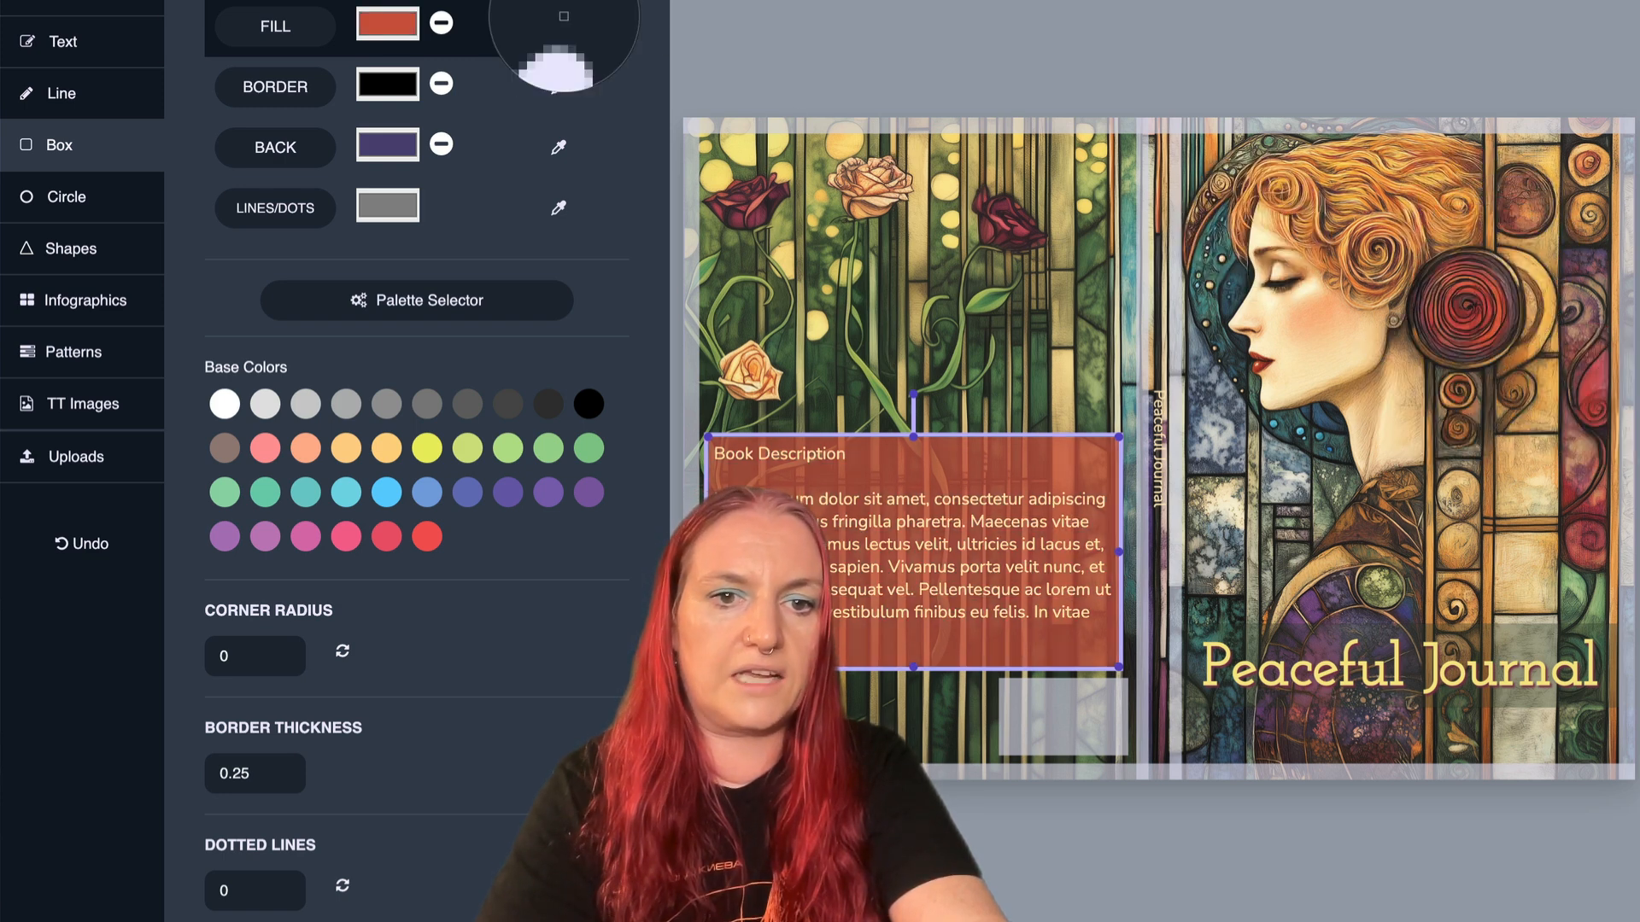
click(711, 262)
- Fill the book description's box with a dark green sampled from the back cover art
click(559, 26)
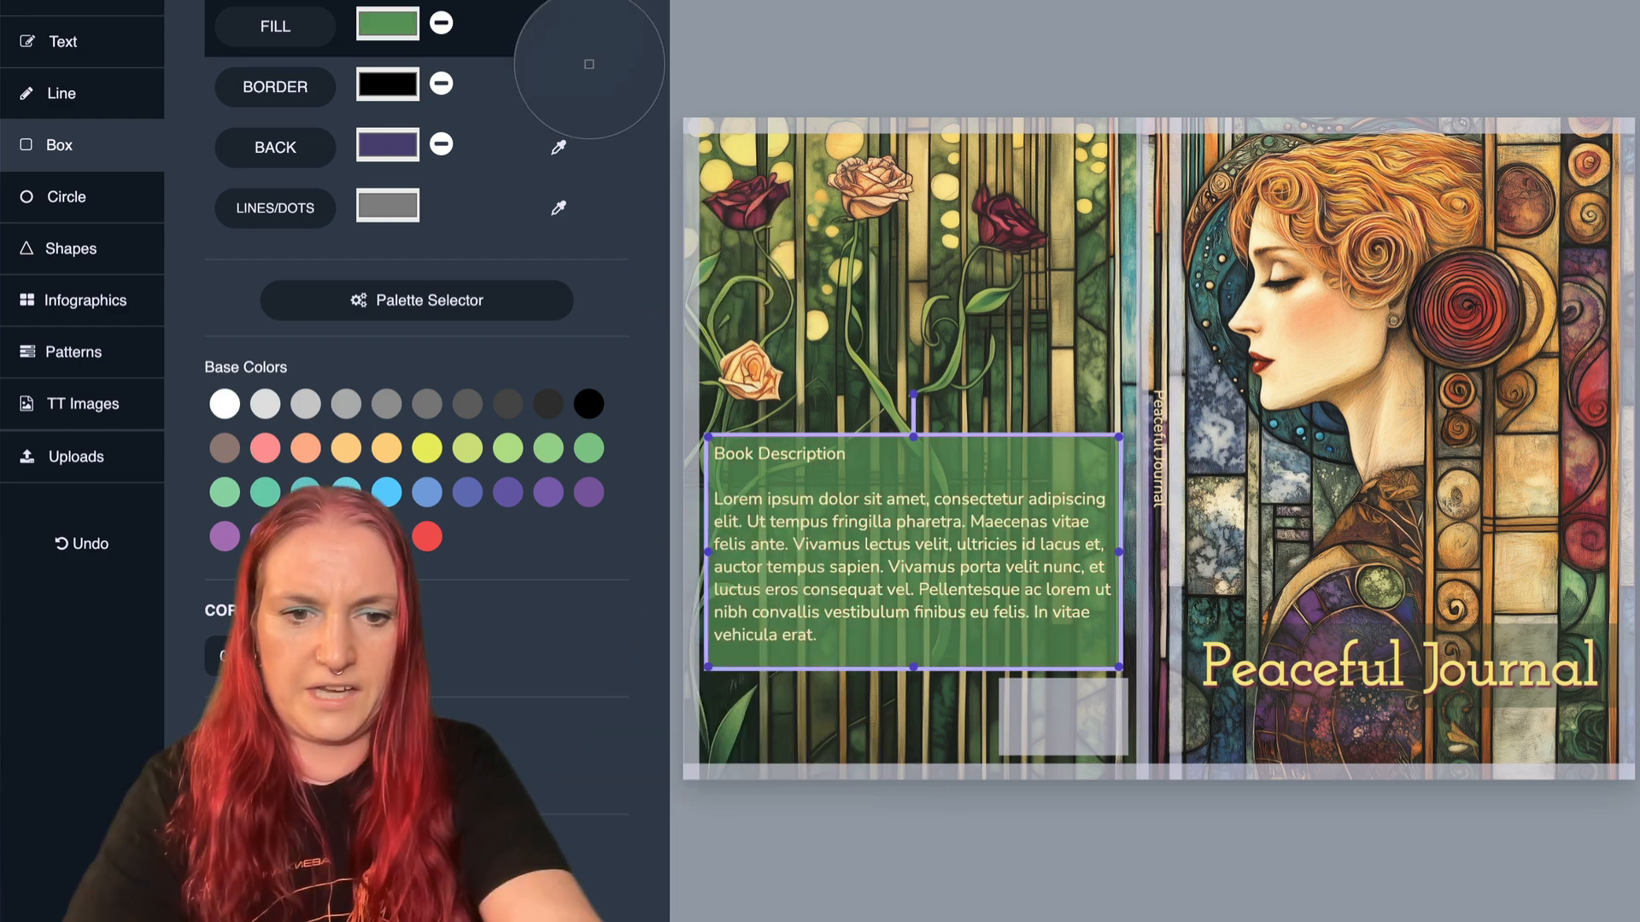
click(792, 721)
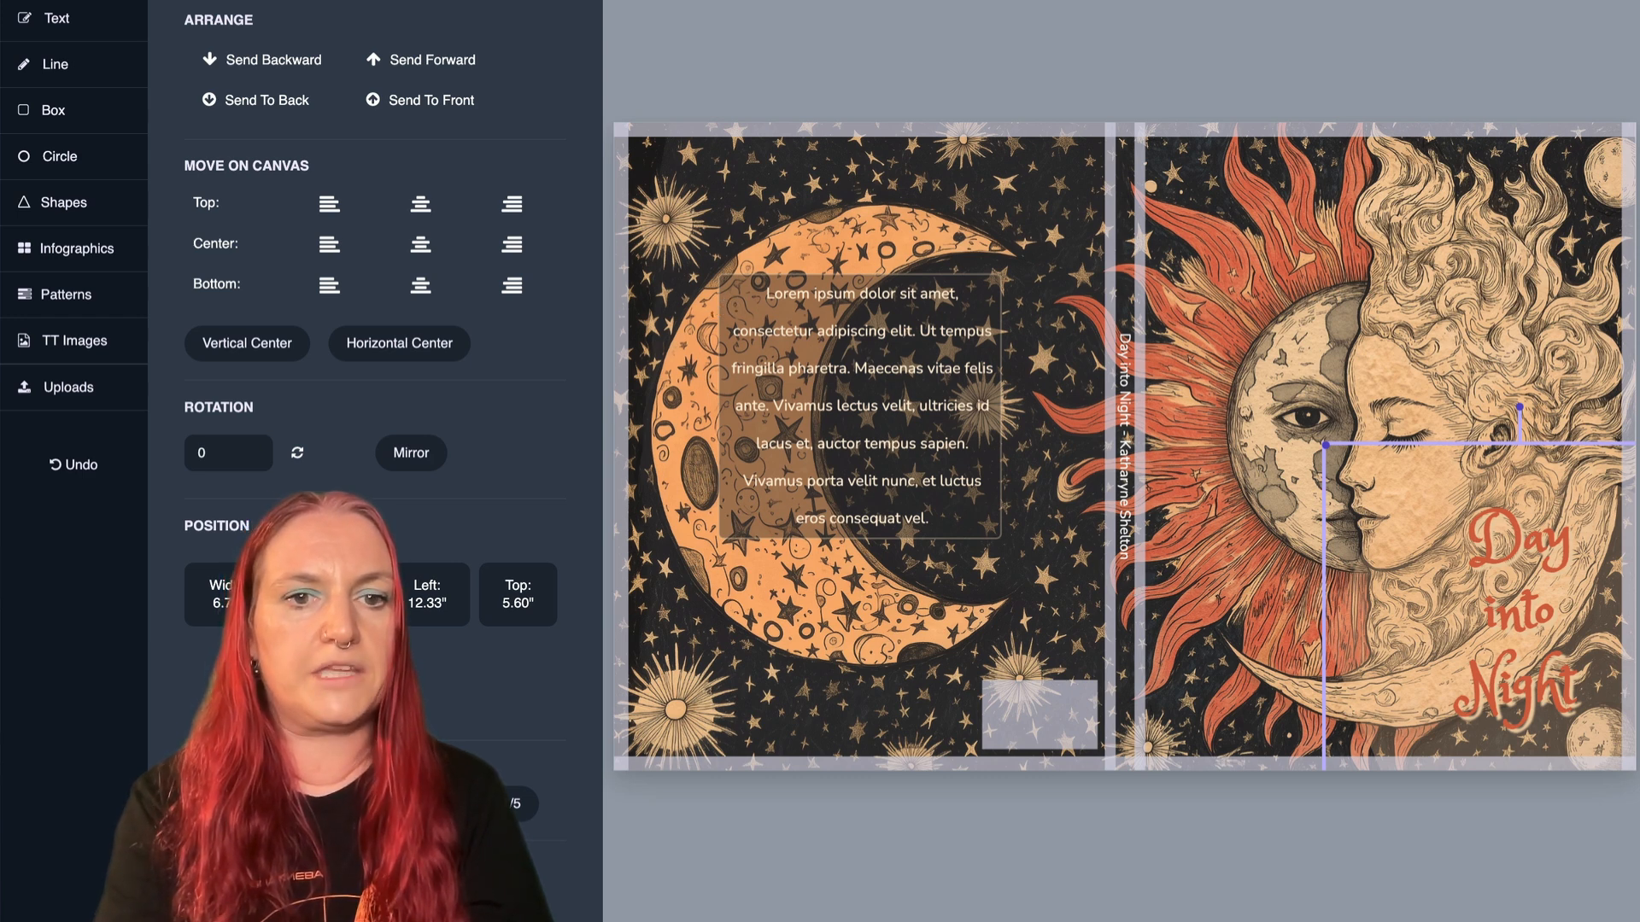
- On the "Day into Night" cover, set the border thickness of the box behind the back cover text to 3.5
click(725, 286)
scroll(397, 586, down, 3)
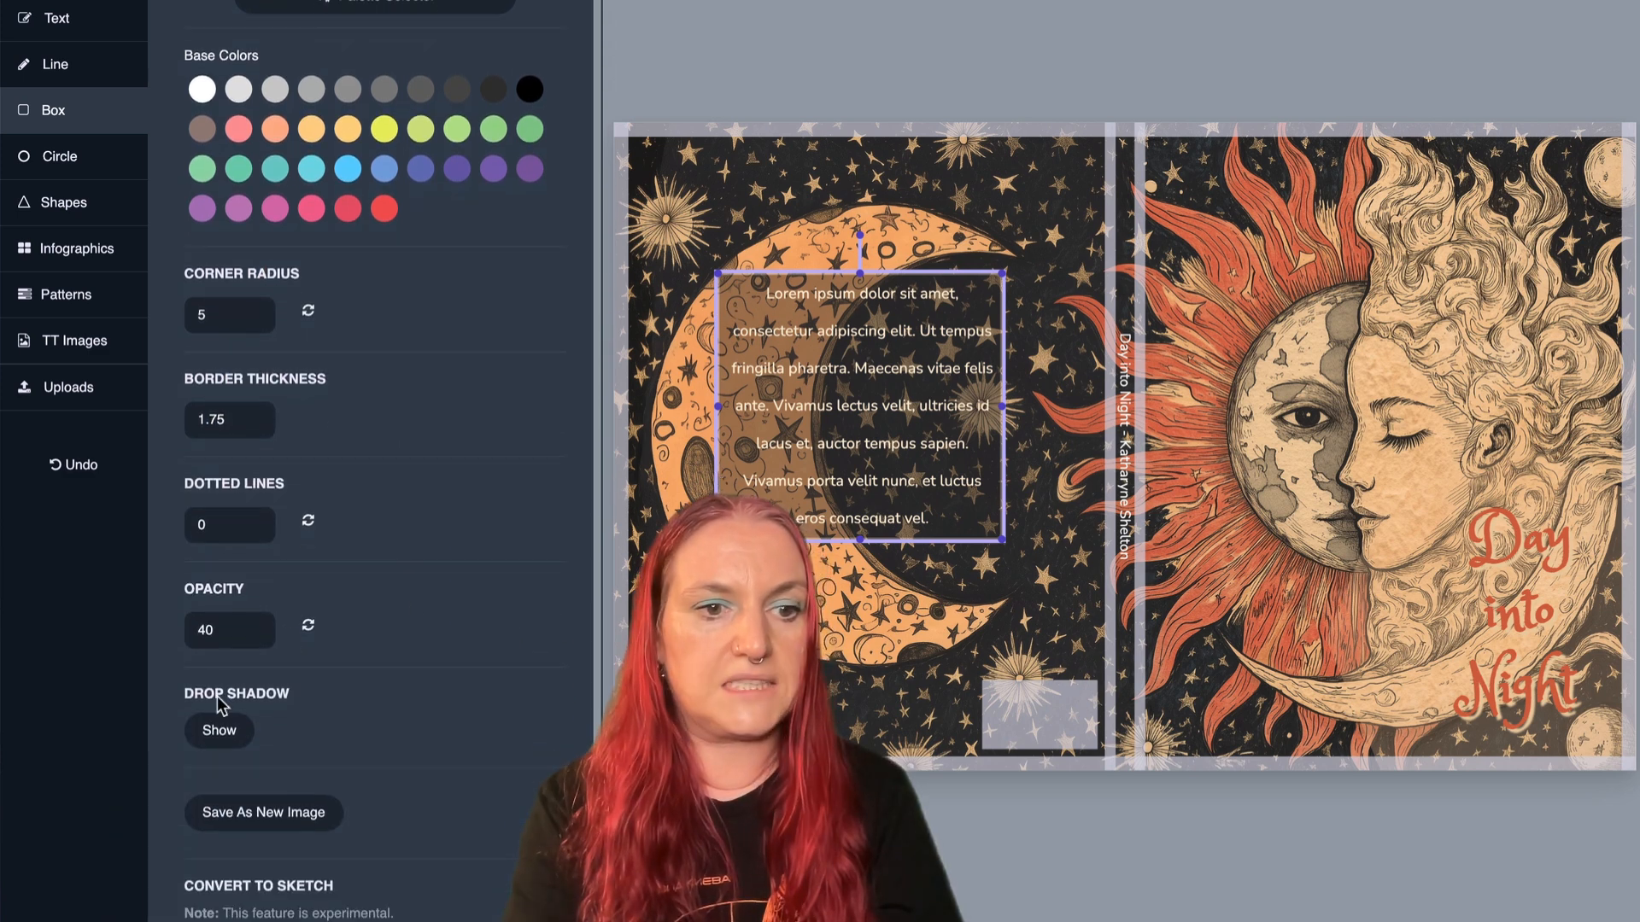
scroll(263, 622, up, 3)
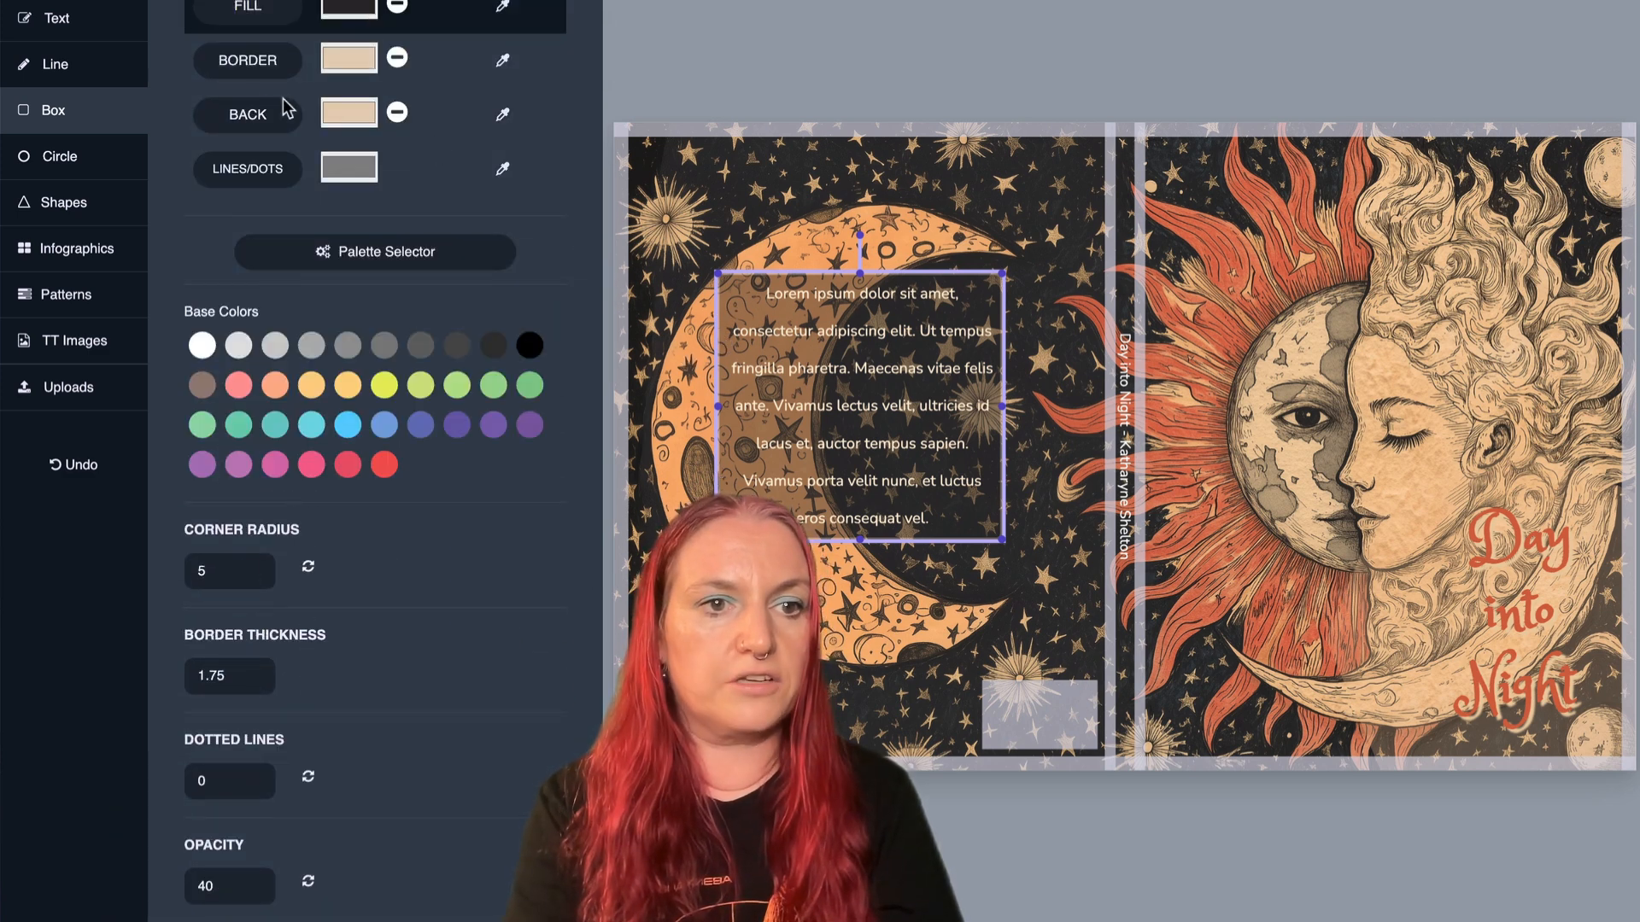
click(658, 505)
click(728, 288)
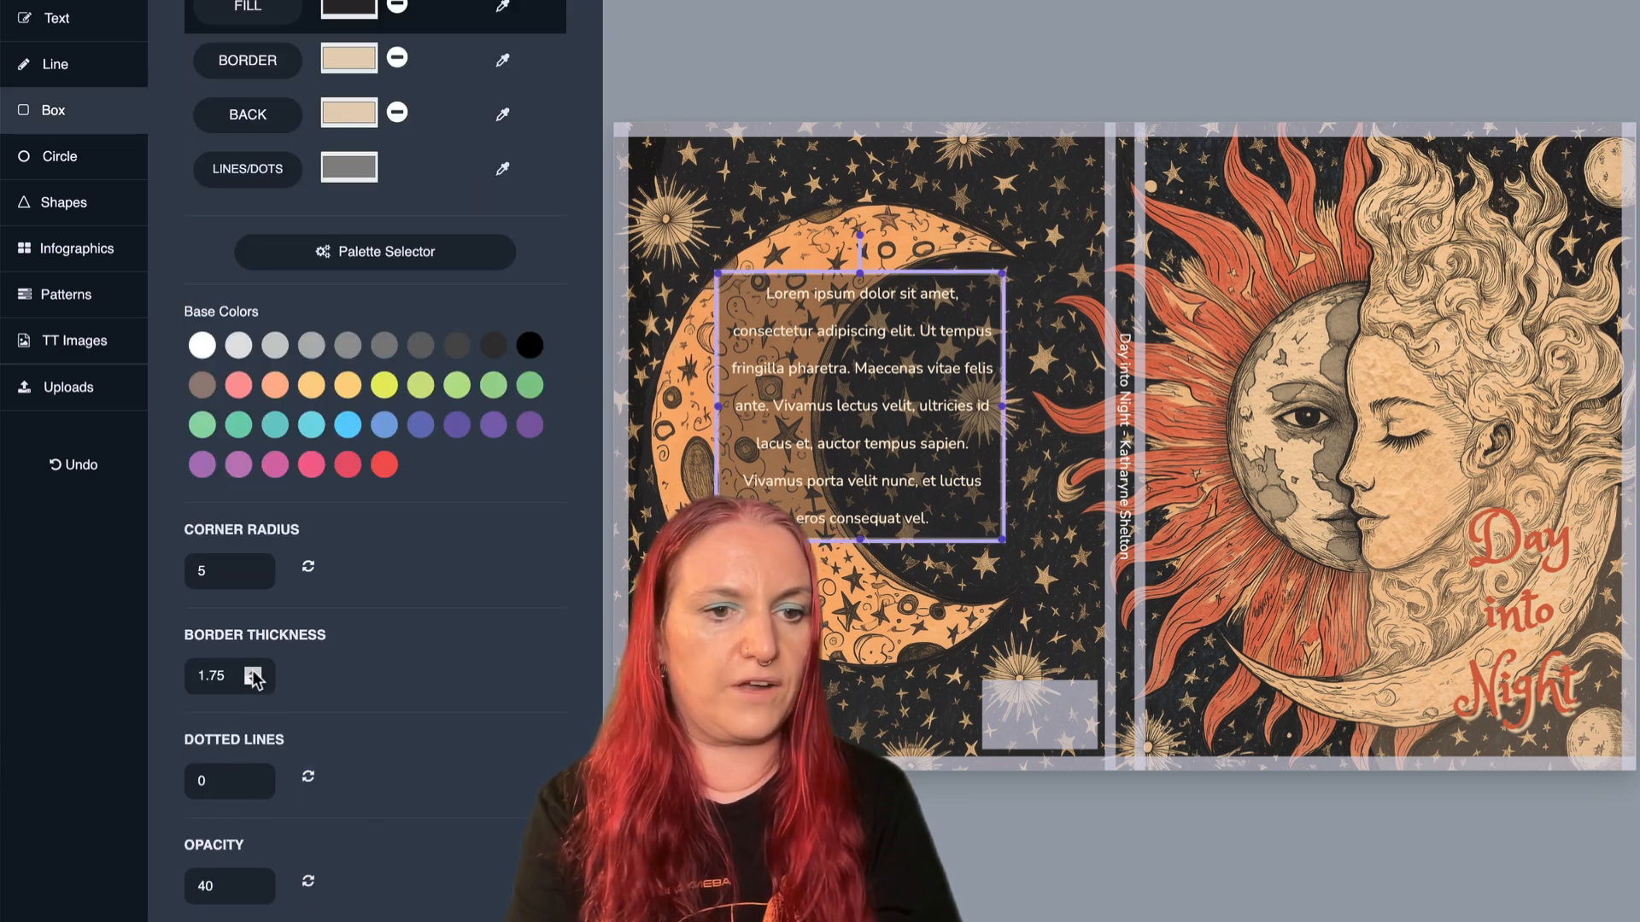
click(930, 594)
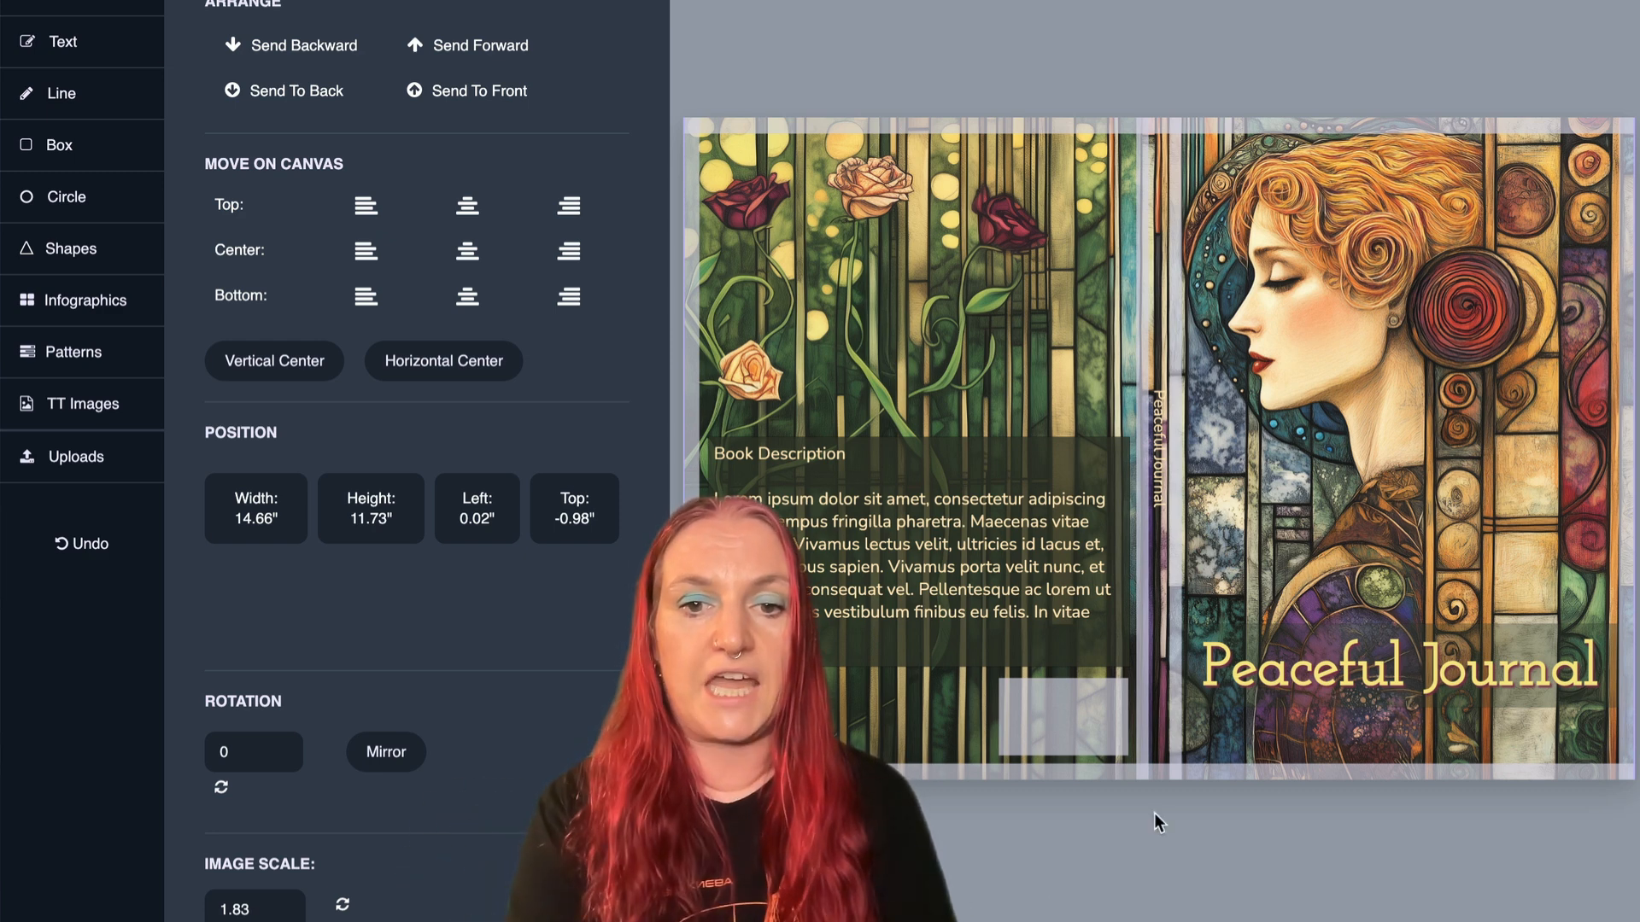
- Change the font of the "Peaceful Journal" spine title to Josefin Slab
click(1152, 413)
click(377, 439)
scroll(283, 430, down, 3)
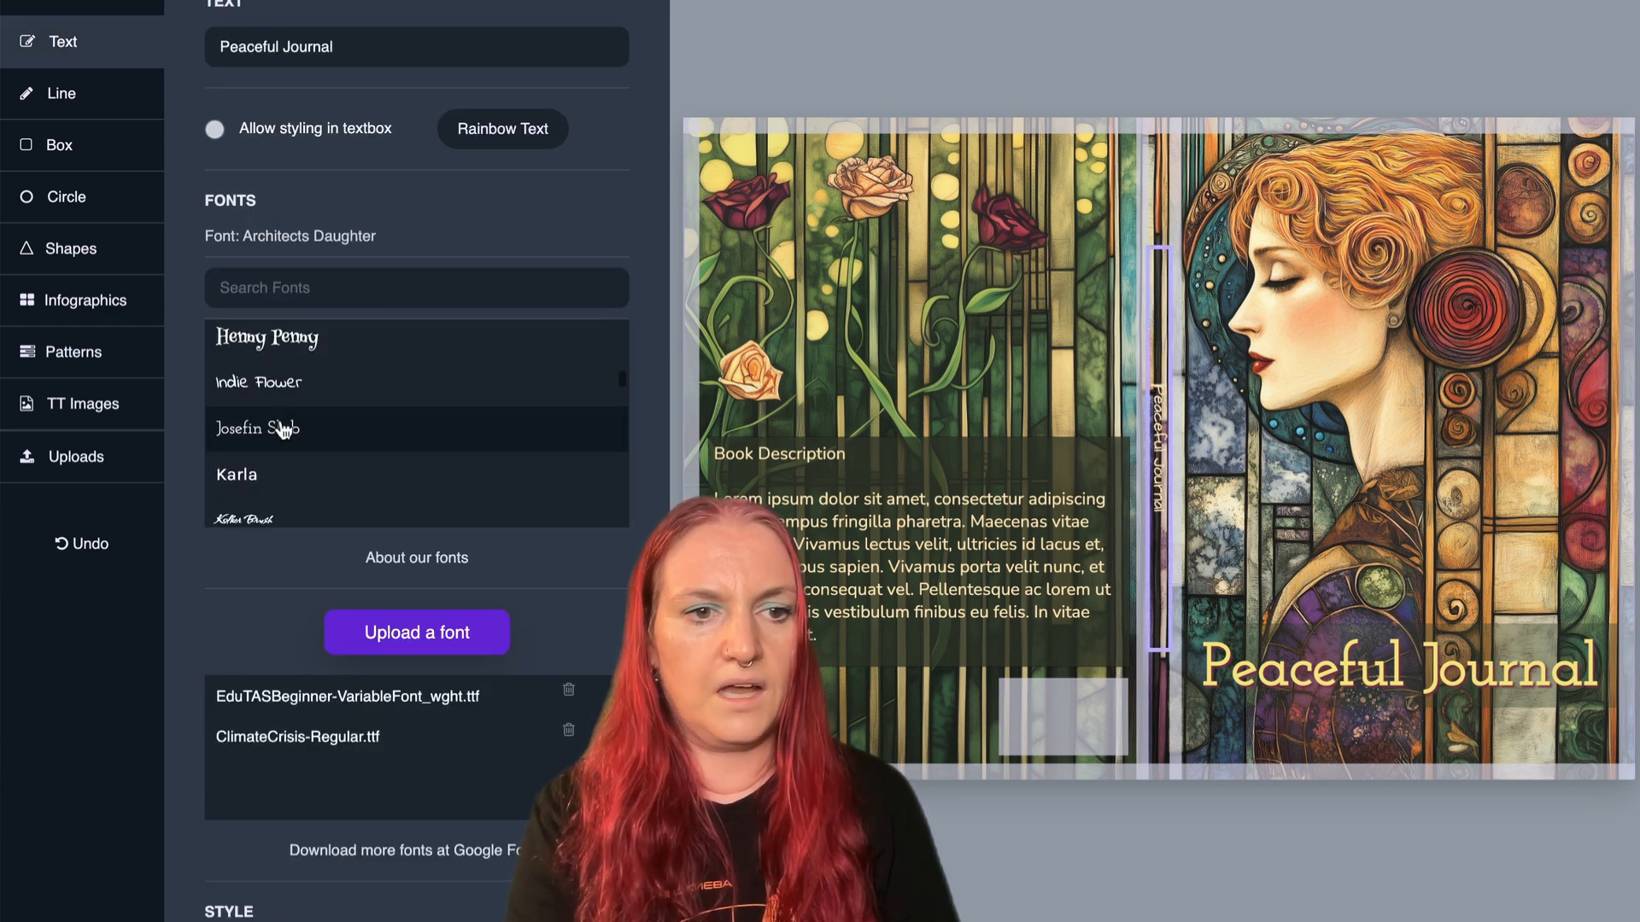
click(283, 430)
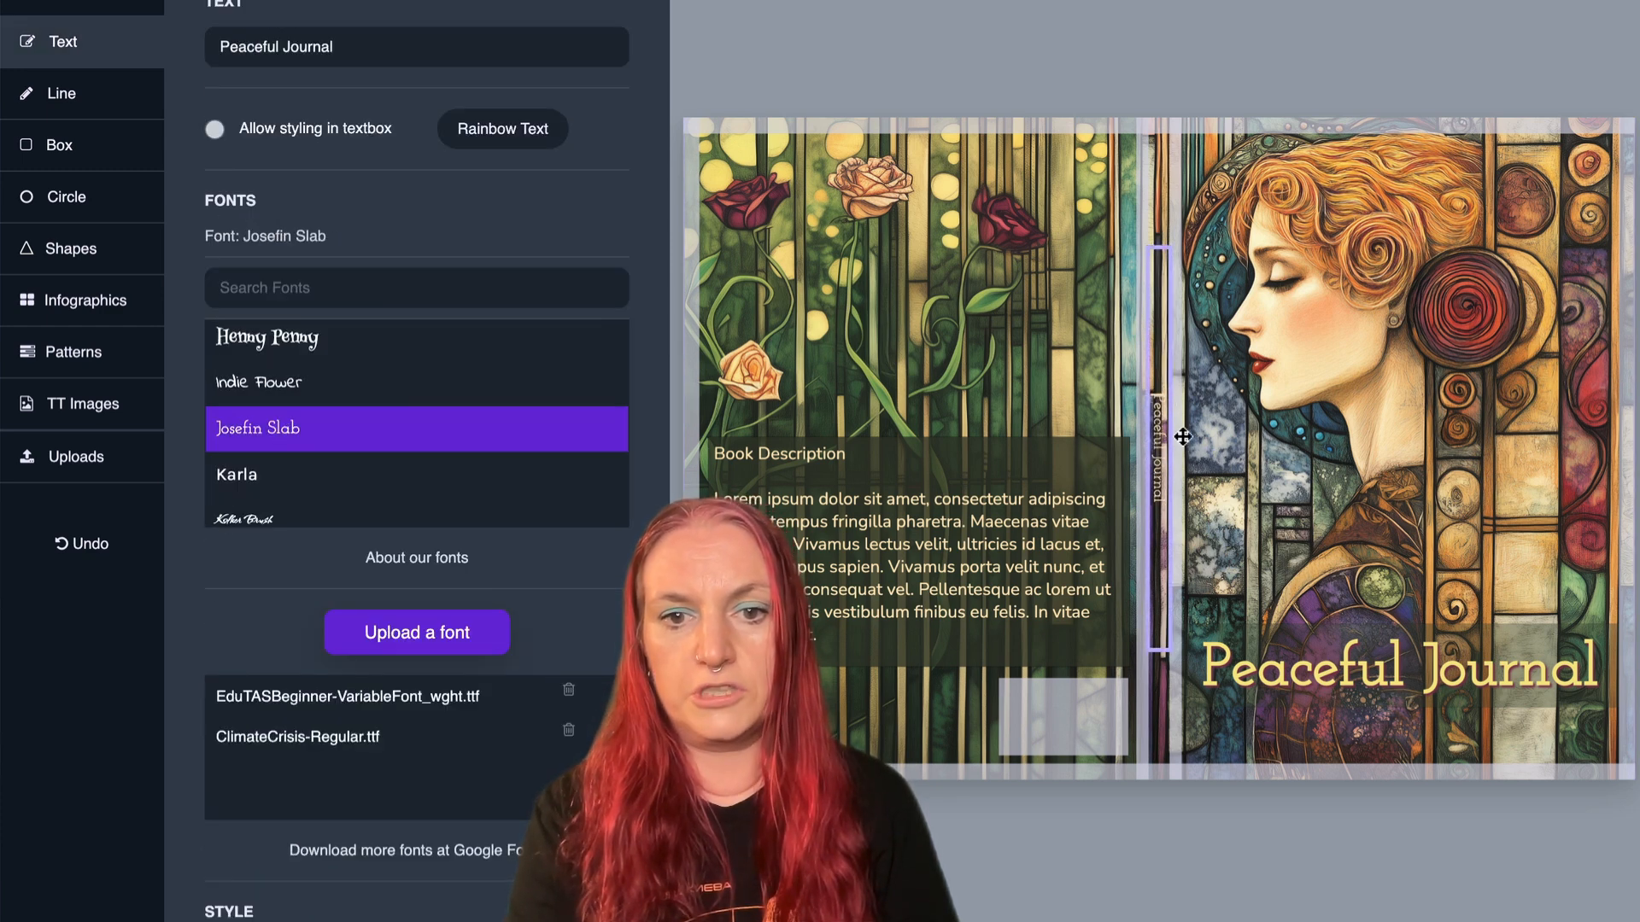
- Set the book description's font to Josefin Slab and nudge the text slightly within its box
click(960, 514)
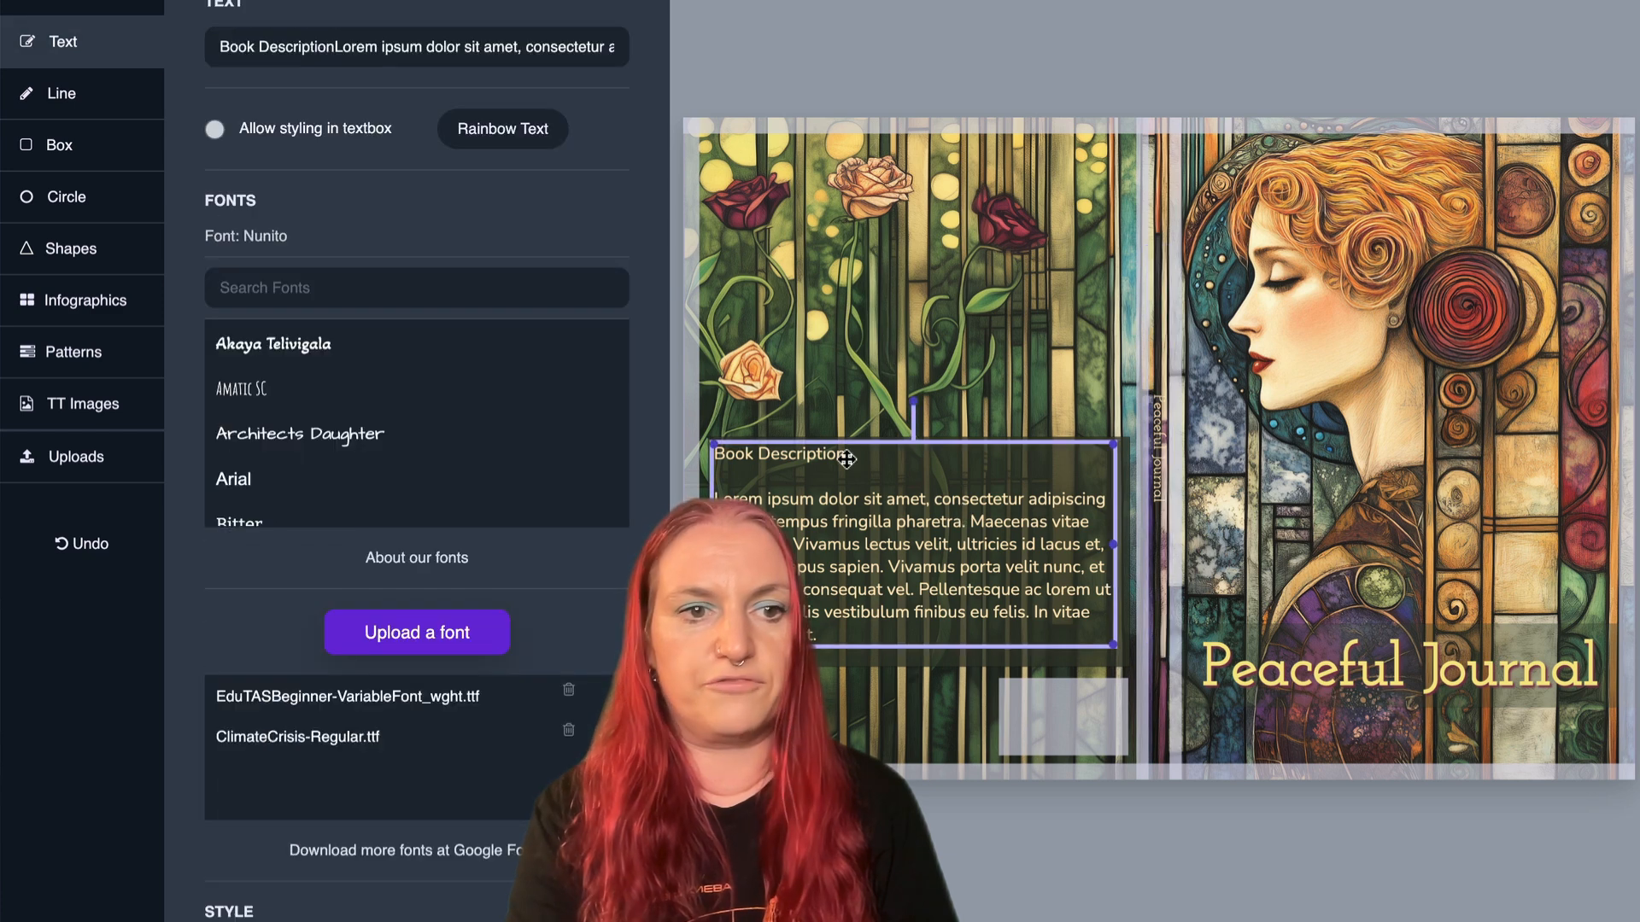
scroll(363, 410, down, 8)
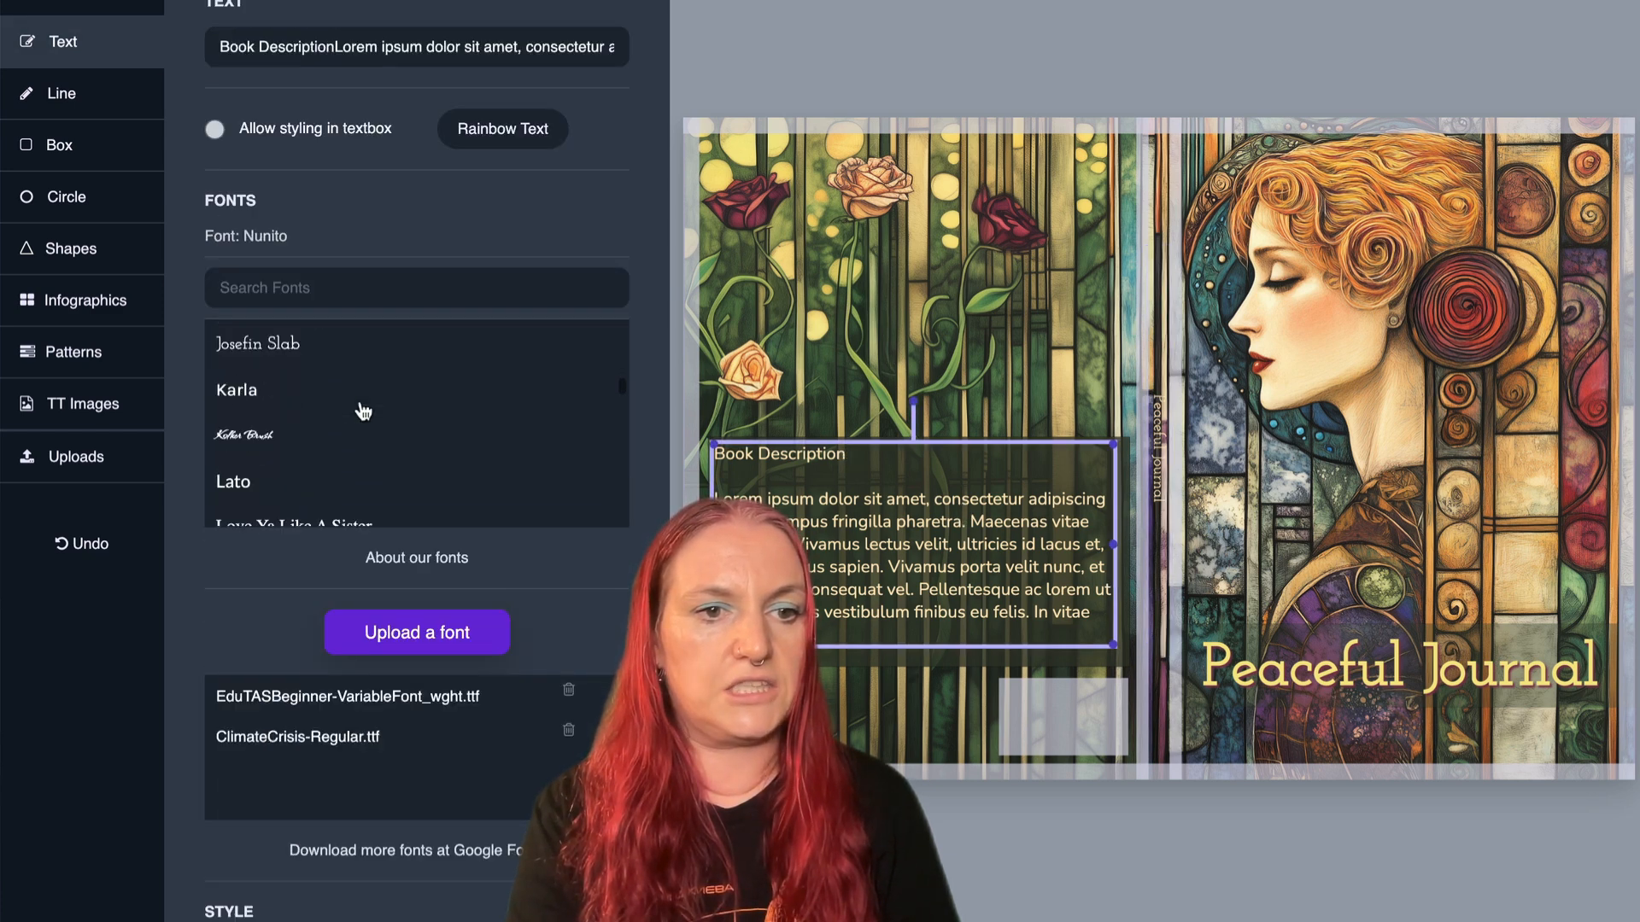
scroll(363, 410, down, 5)
scroll(359, 407, up, 6)
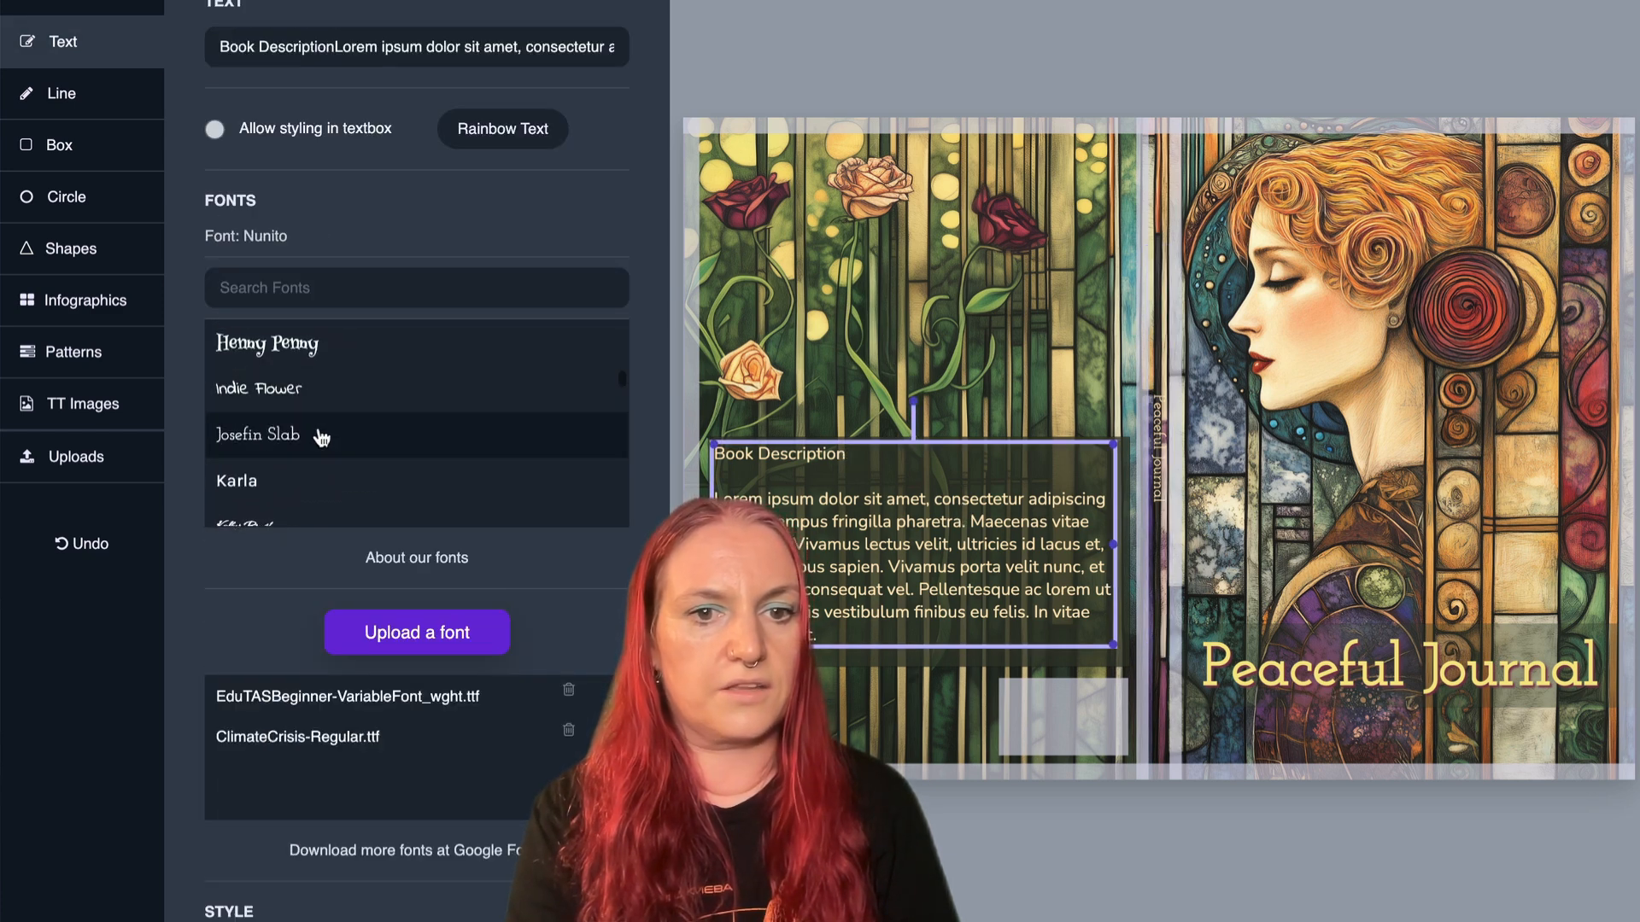
click(321, 438)
click(891, 304)
mouse_move(865, 510)
mouse_down()
mouse_move(864, 535)
mouse_move(870, 519)
mouse_up()
click(720, 99)
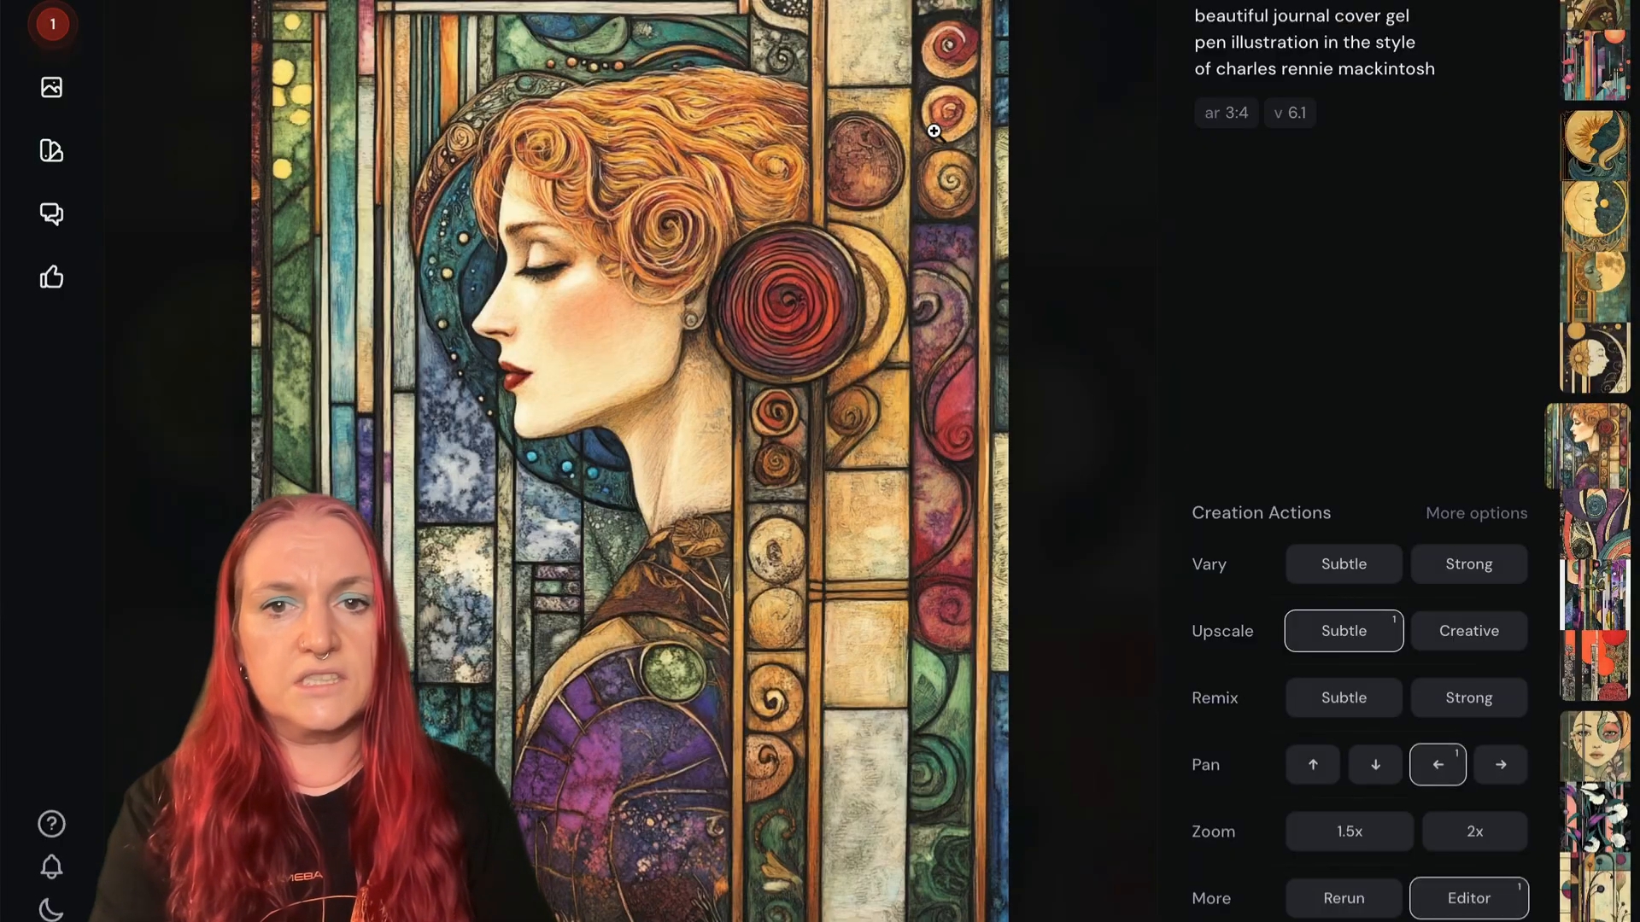
- In Midjourney, open the gel pen sun-and-moon image with the extra lower crescent in the Editor and examine that crescent
click(1049, 194)
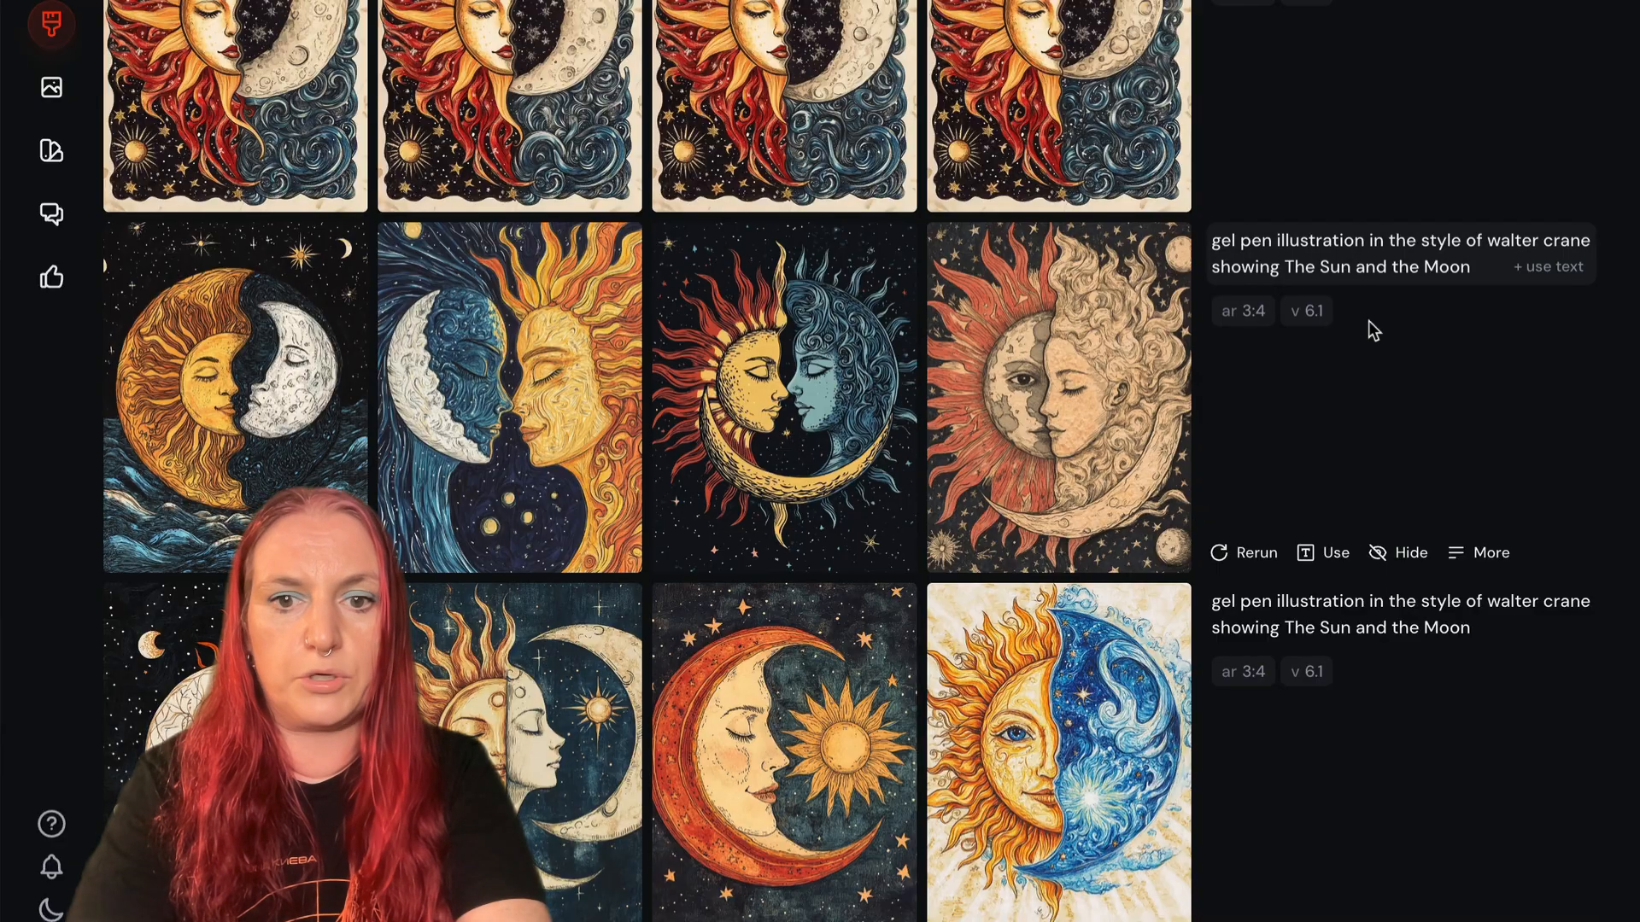
scroll(1047, 277, down, 10)
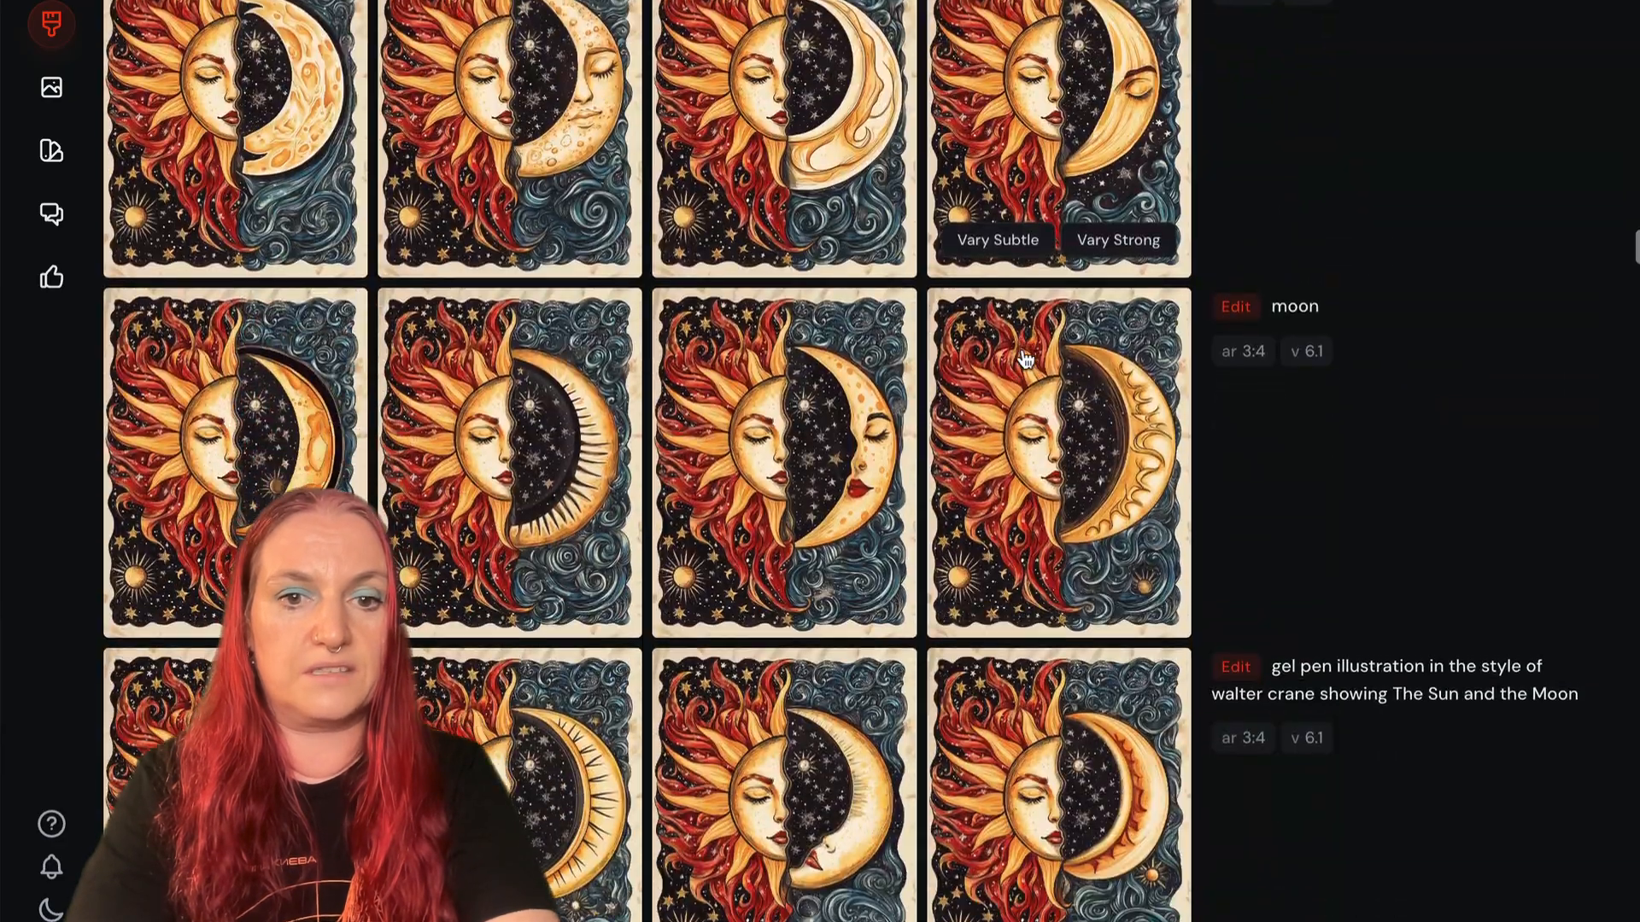
scroll(995, 337, down, 1)
scroll(996, 337, up, 1)
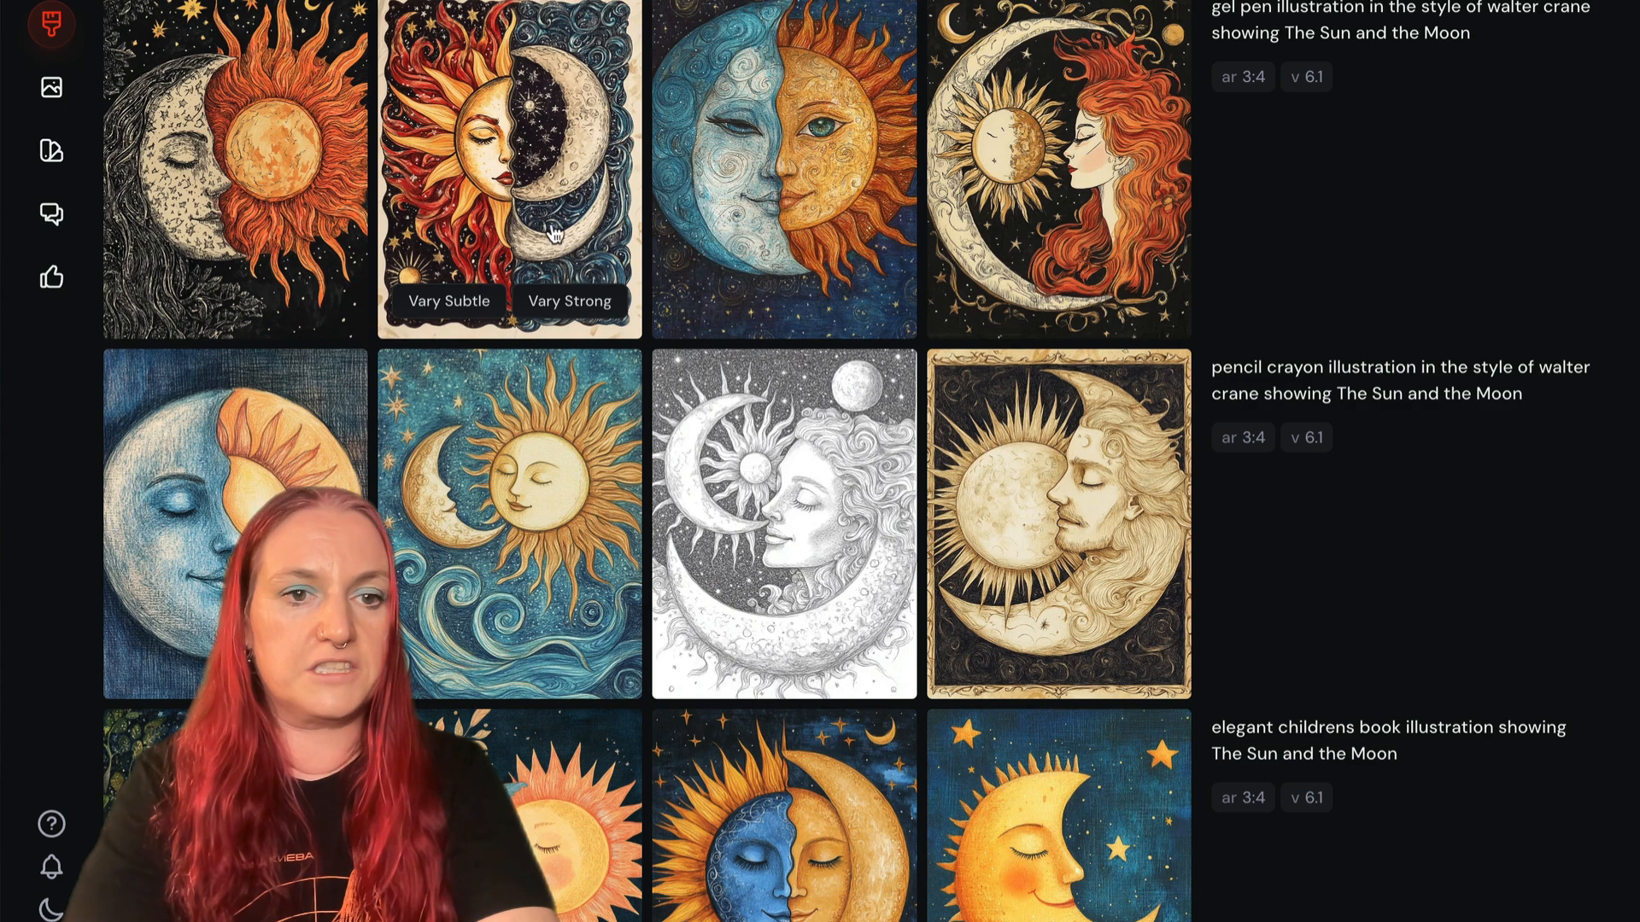
click(495, 128)
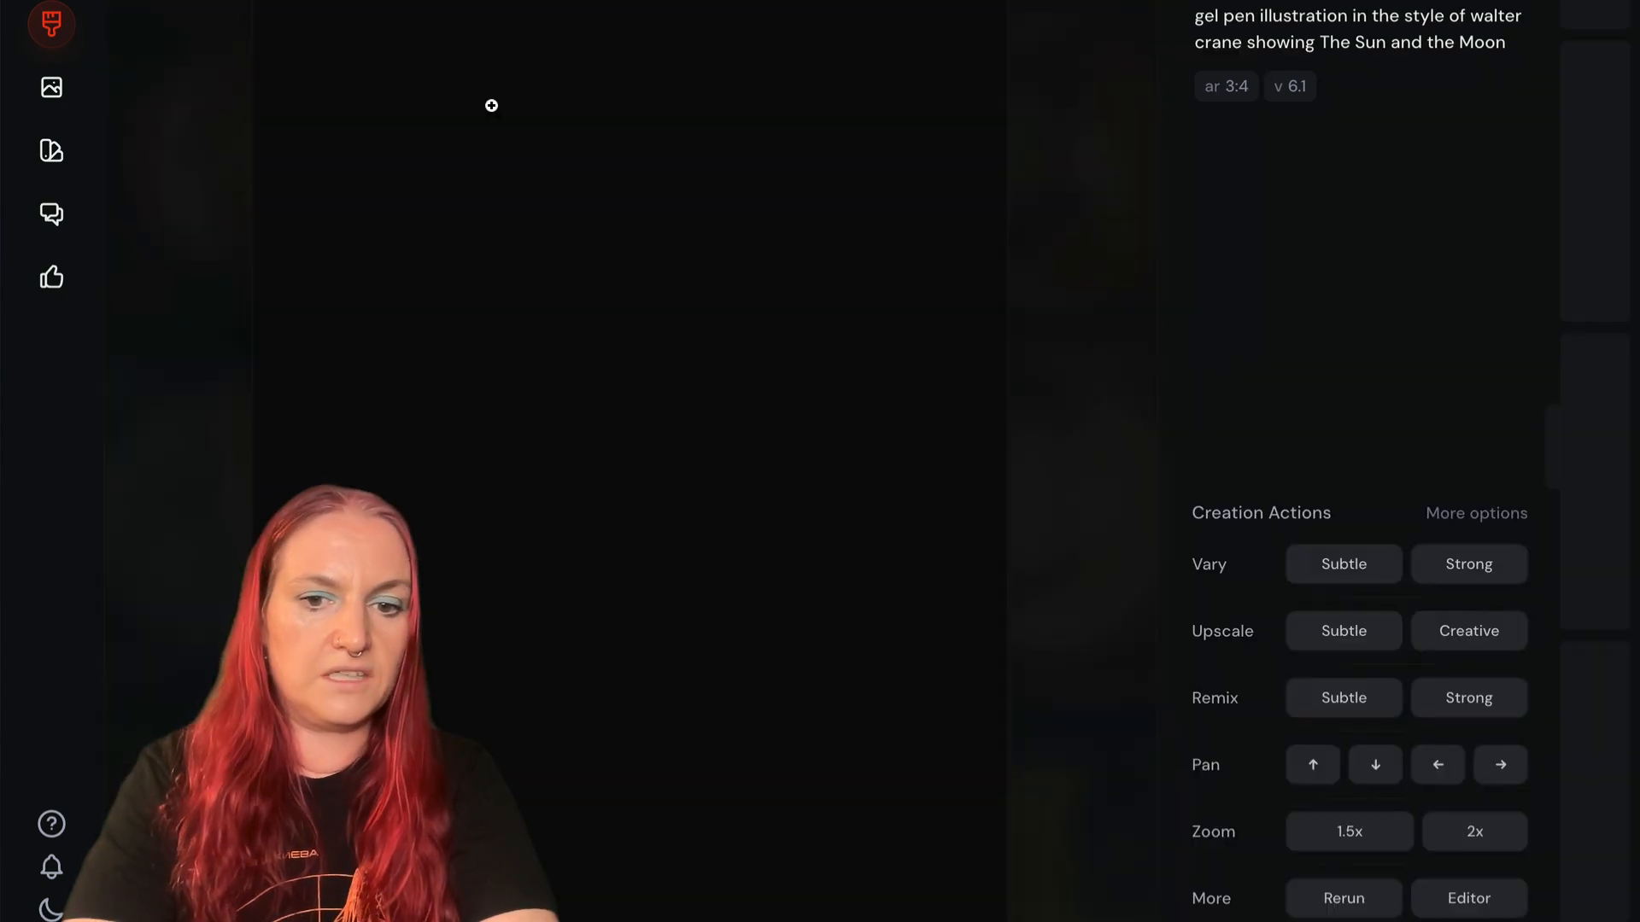
click(1466, 912)
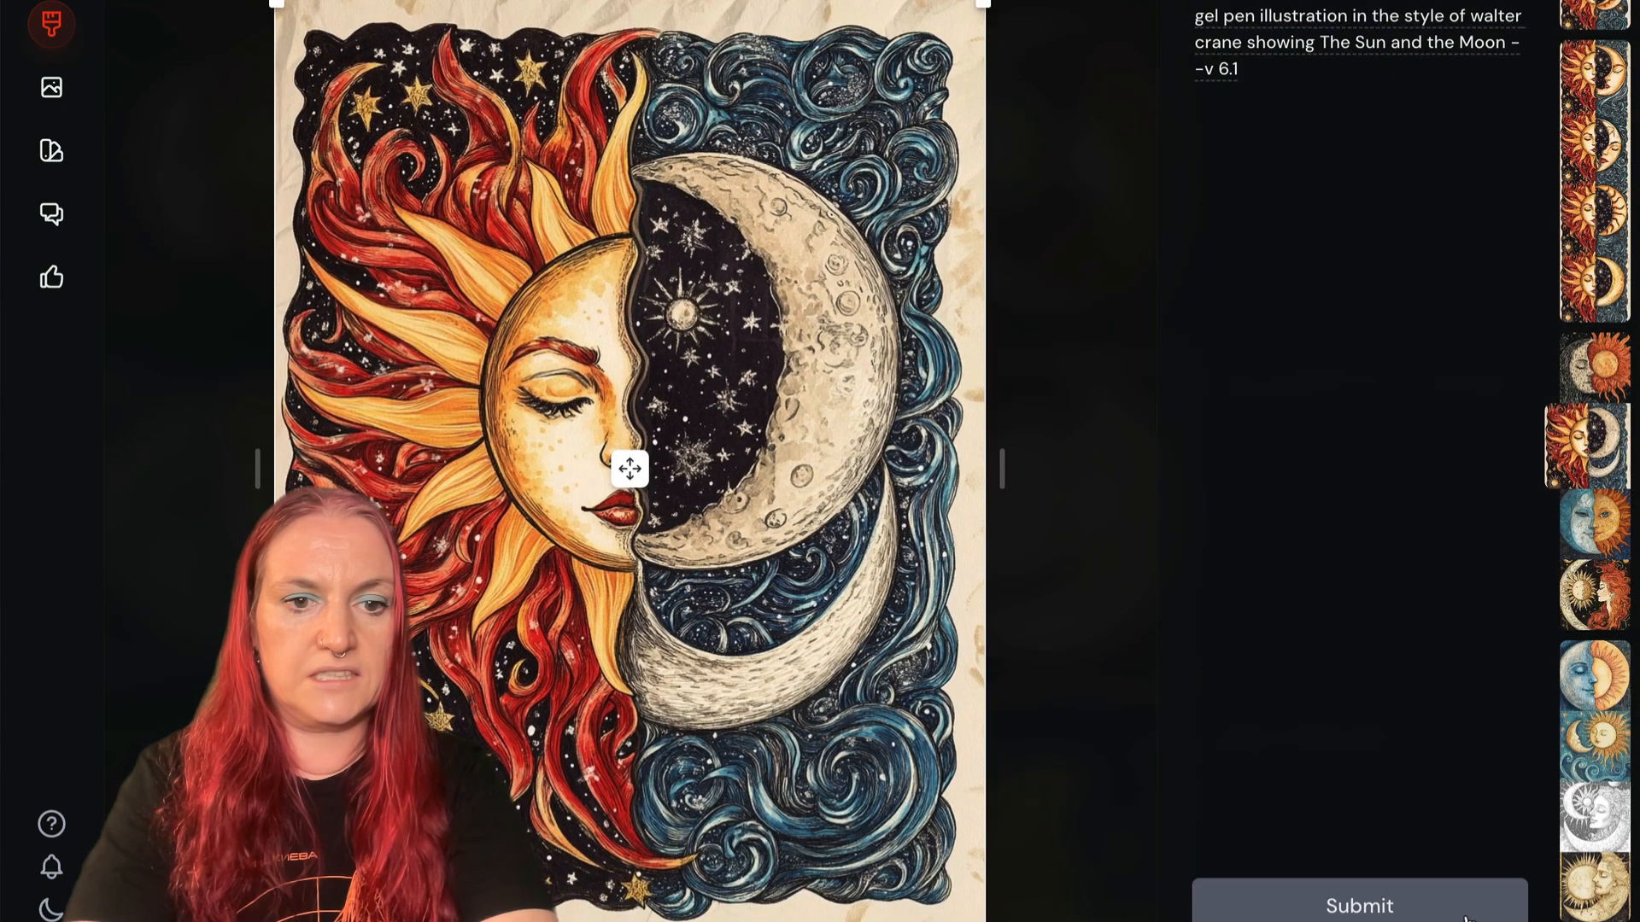
mouse_move(666, 641)
mouse_down()
mouse_move(665, 550)
mouse_move(845, 476)
mouse_move(888, 496)
mouse_move(866, 793)
mouse_move(846, 474)
mouse_move(853, 390)
mouse_move(898, 447)
mouse_move(907, 296)
mouse_move(918, 419)
mouse_move(853, 380)
mouse_move(791, 448)
mouse_move(694, 690)
mouse_up()
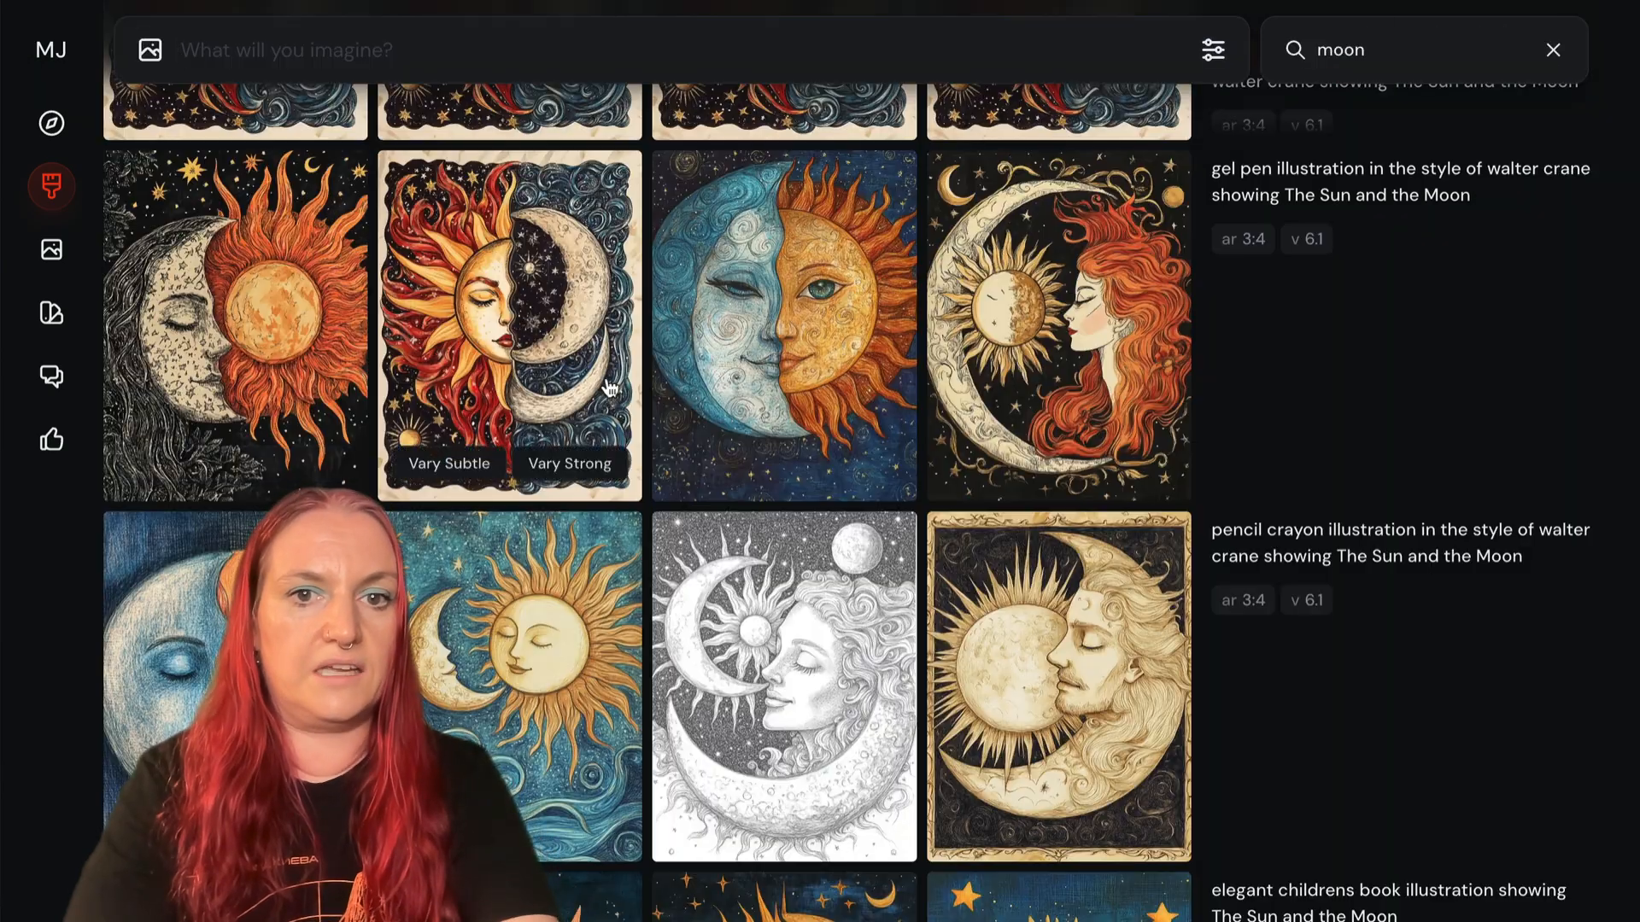
- Find the "moon" edit results with ar 58:77 and enlarge the fourth version, without the extra lower crescent
scroll(610, 389, up, 10)
scroll(510, 645, up, 7)
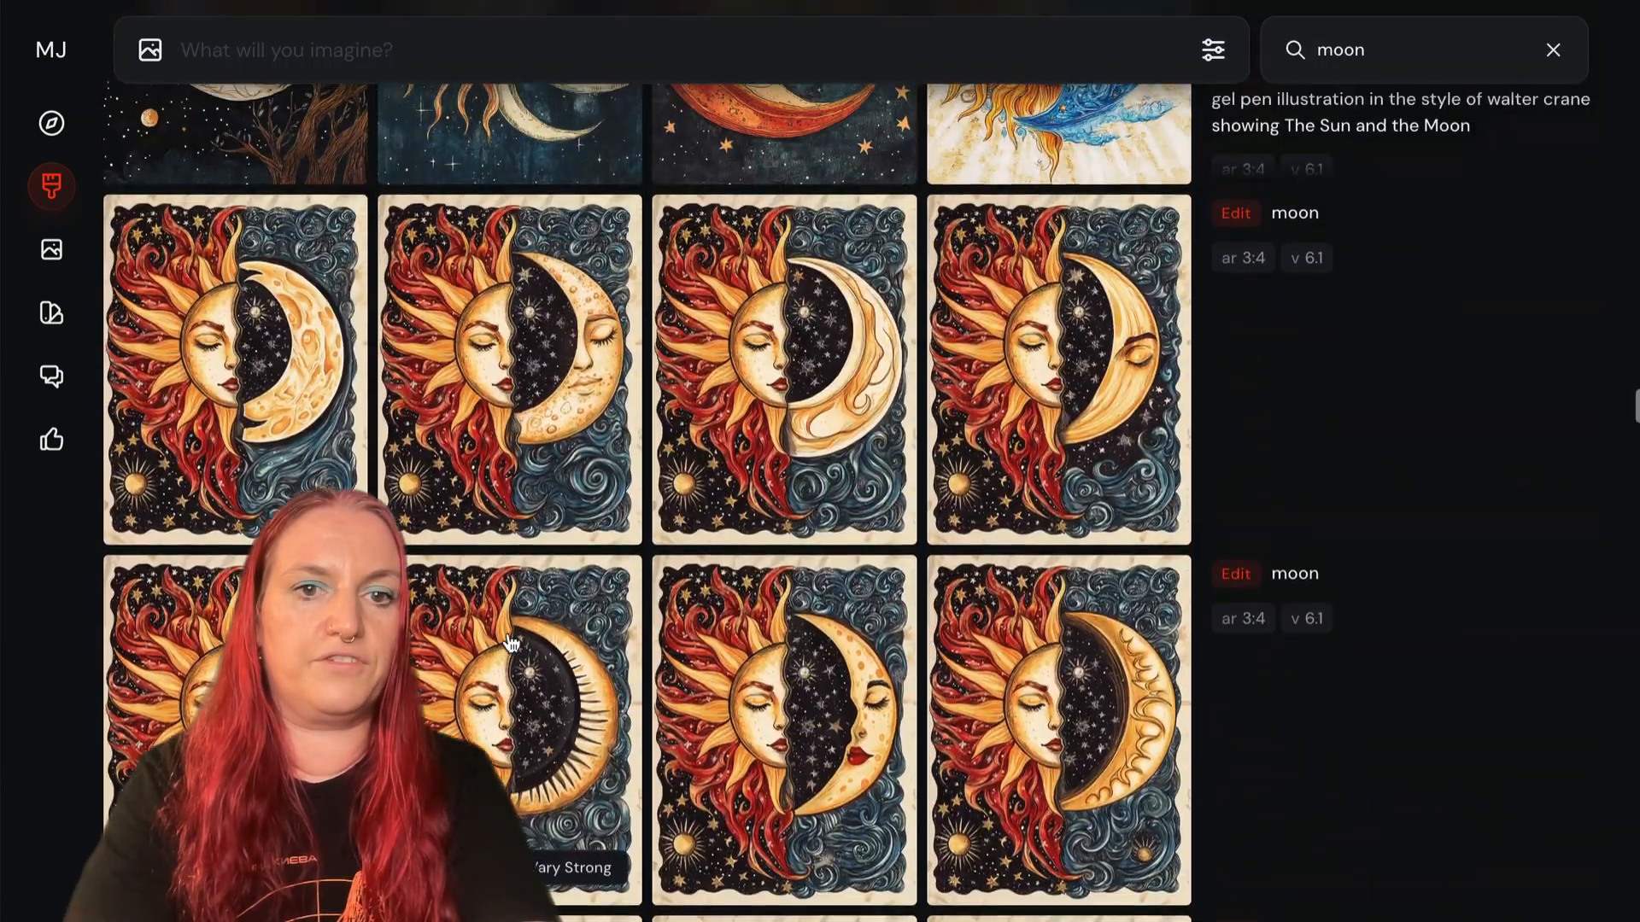
scroll(510, 644, up, 6)
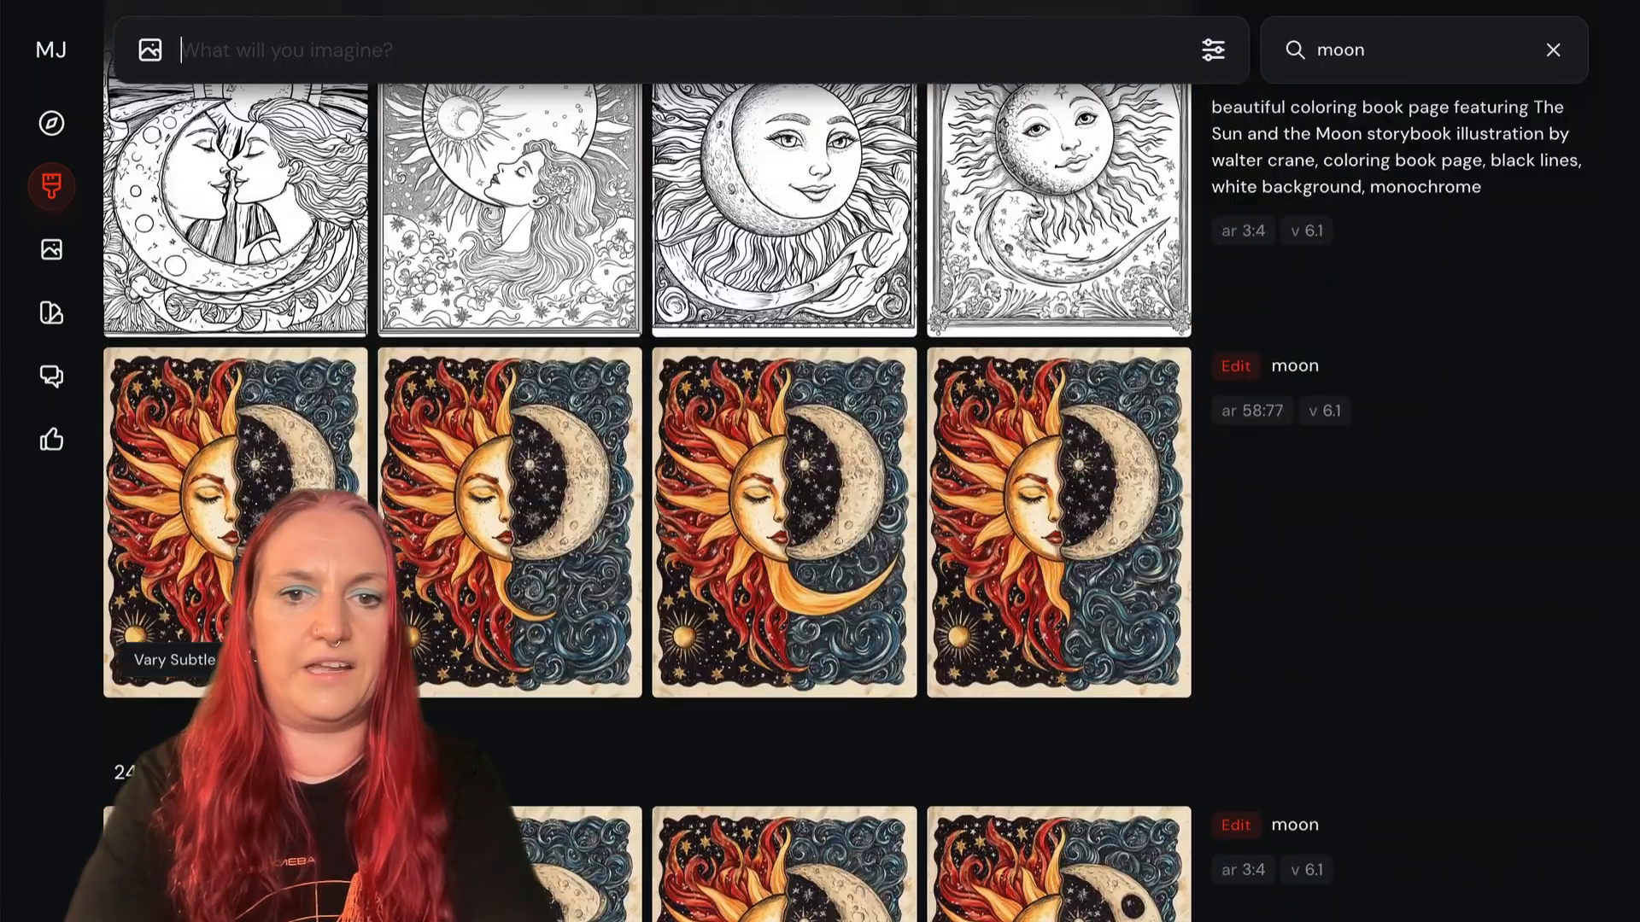
click(1081, 461)
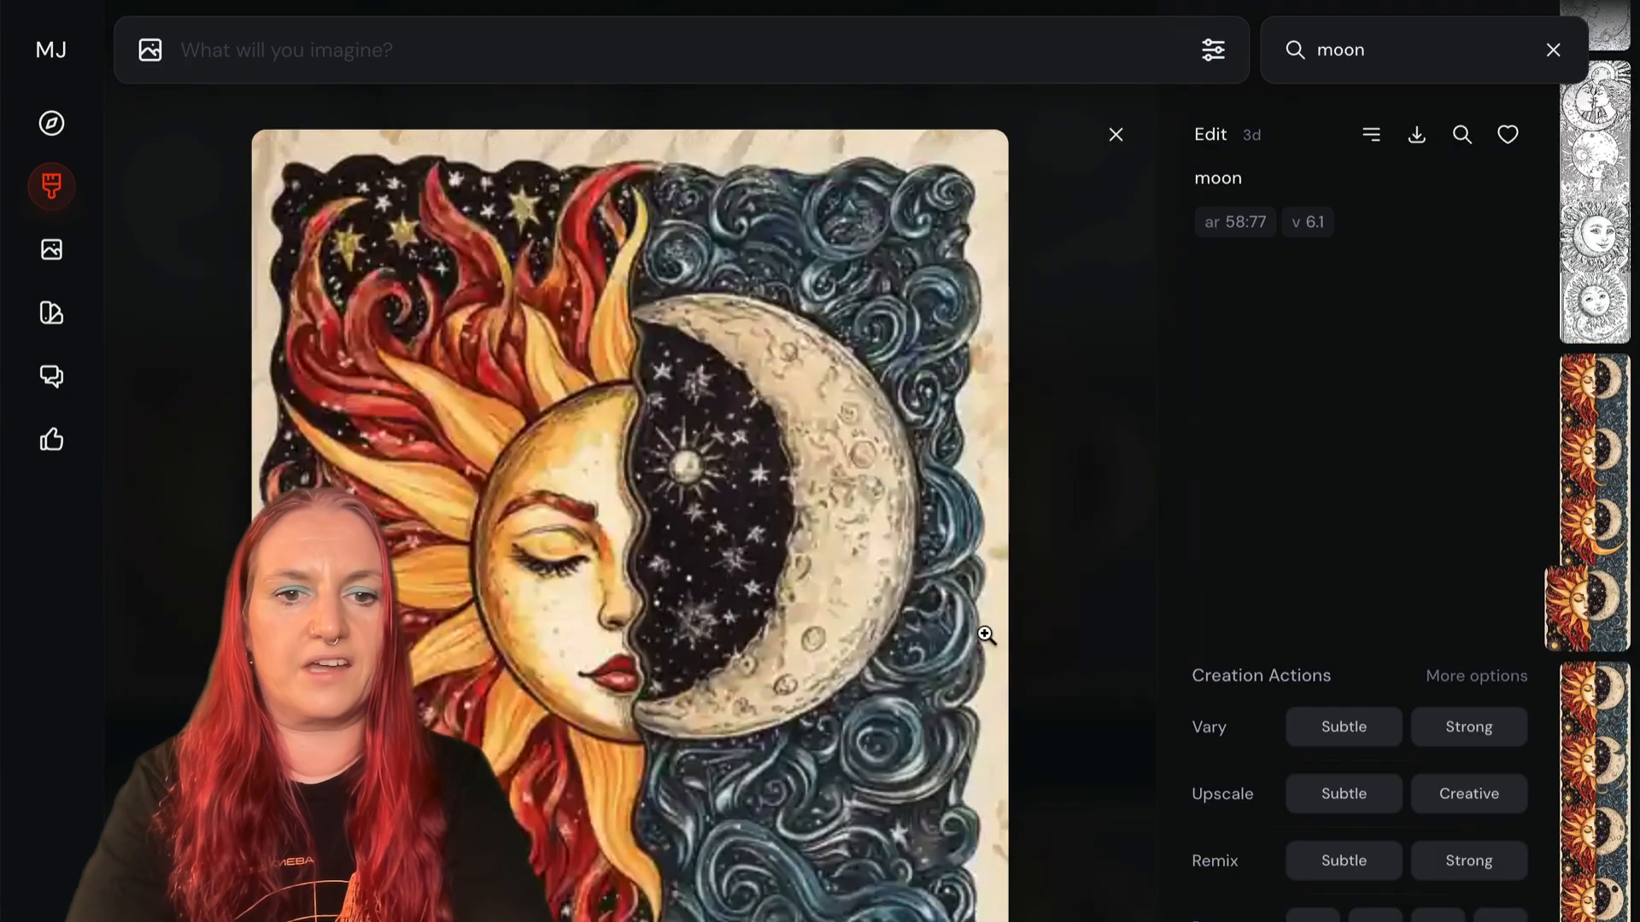
- Open the Walter Crane style gel pen image of the orange-rayed sun merged with the cream, curly-haired face
scroll(762, 501, down, 5)
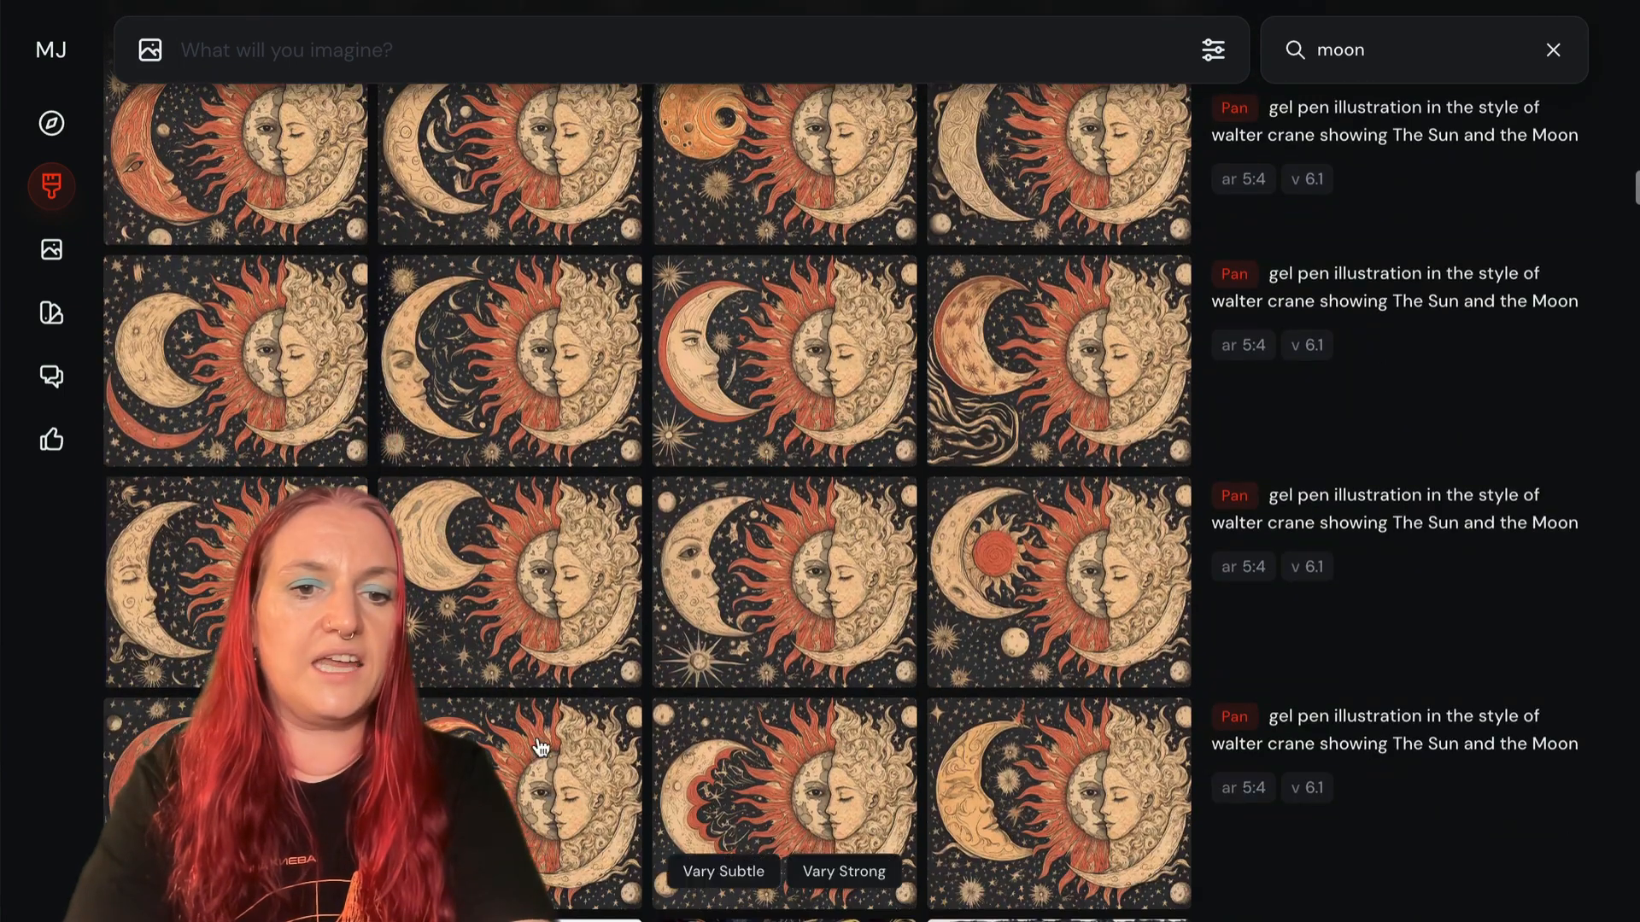
scroll(479, 404, down, 6)
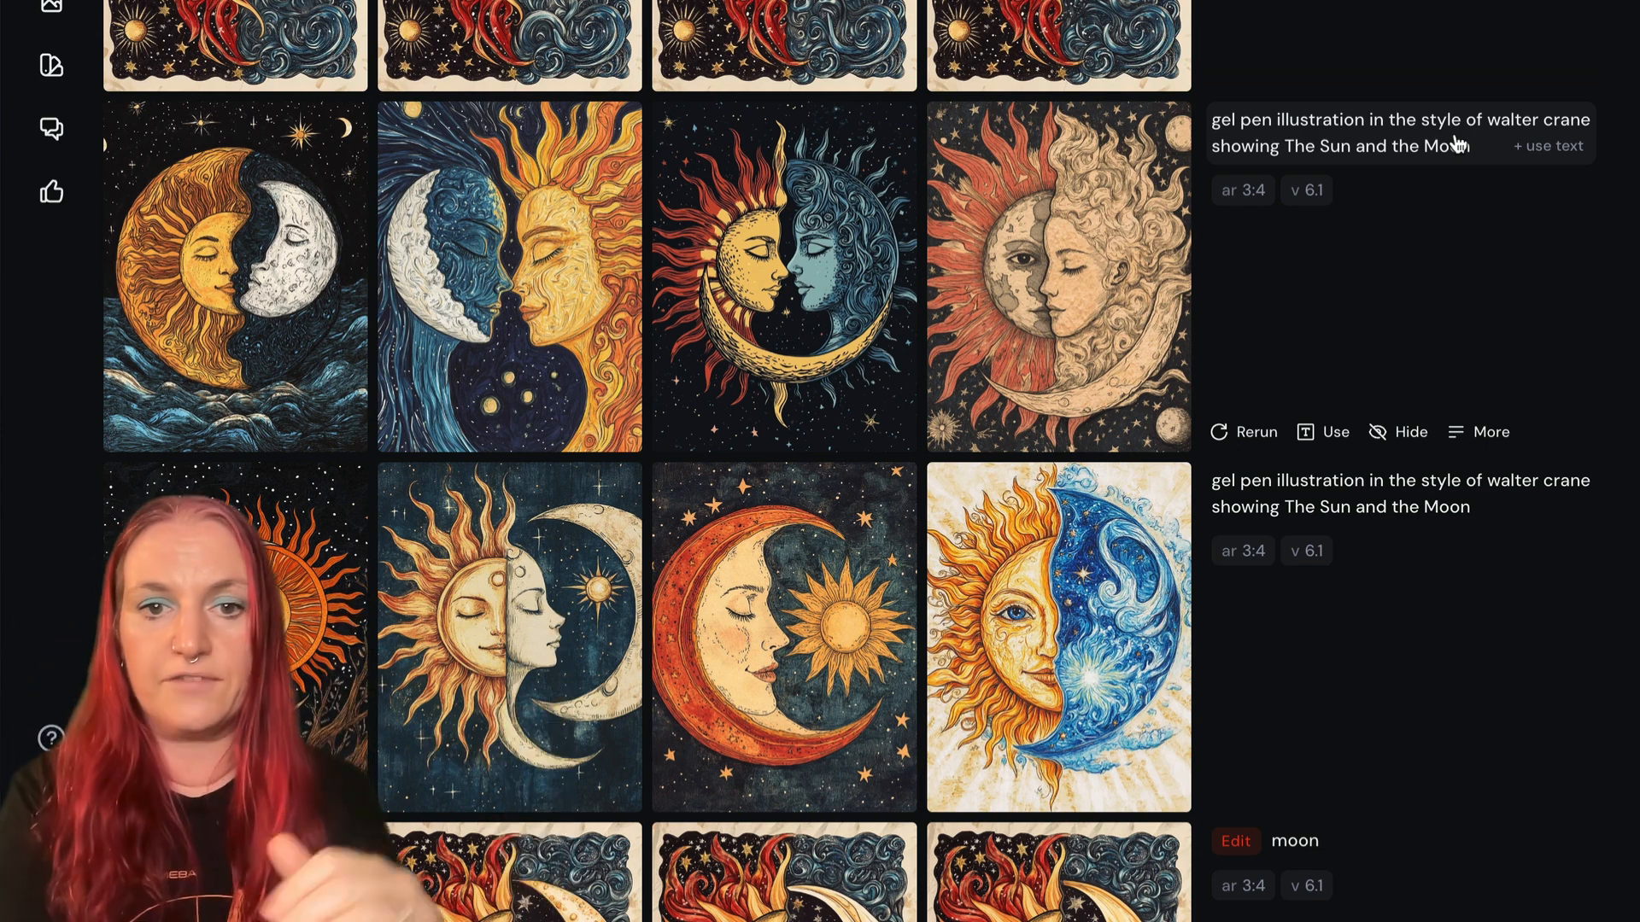
click(1021, 275)
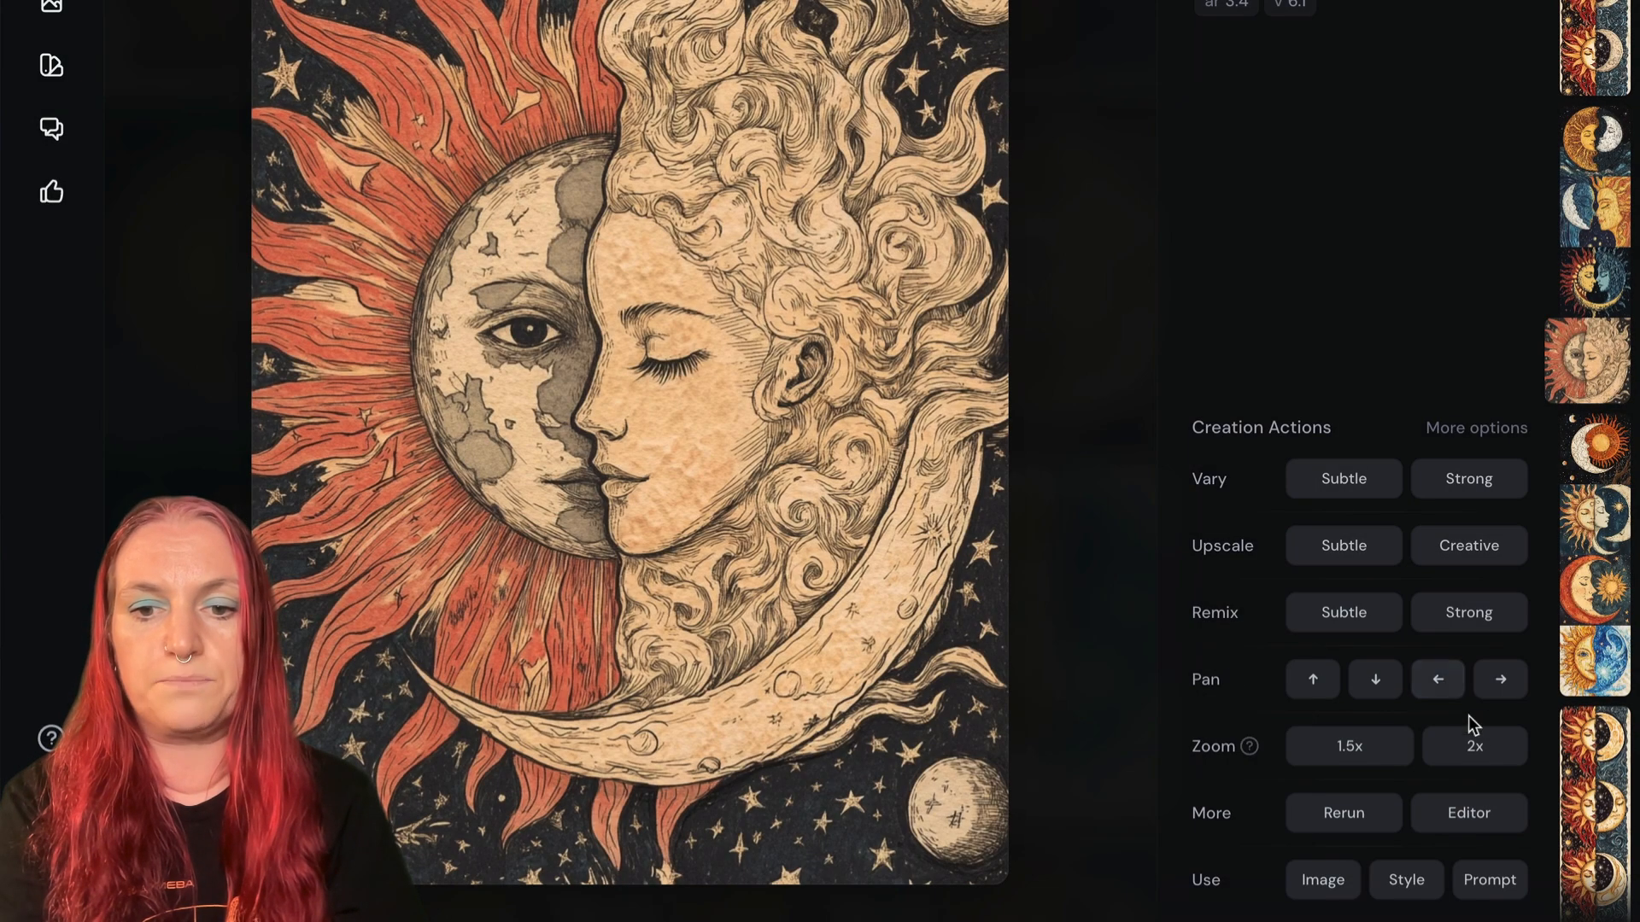
- Extend the sun-and-moon image in the Editor to 3:2, with the original at the canvas's right edge and the prompt "galaxy full of stars"
click(1469, 814)
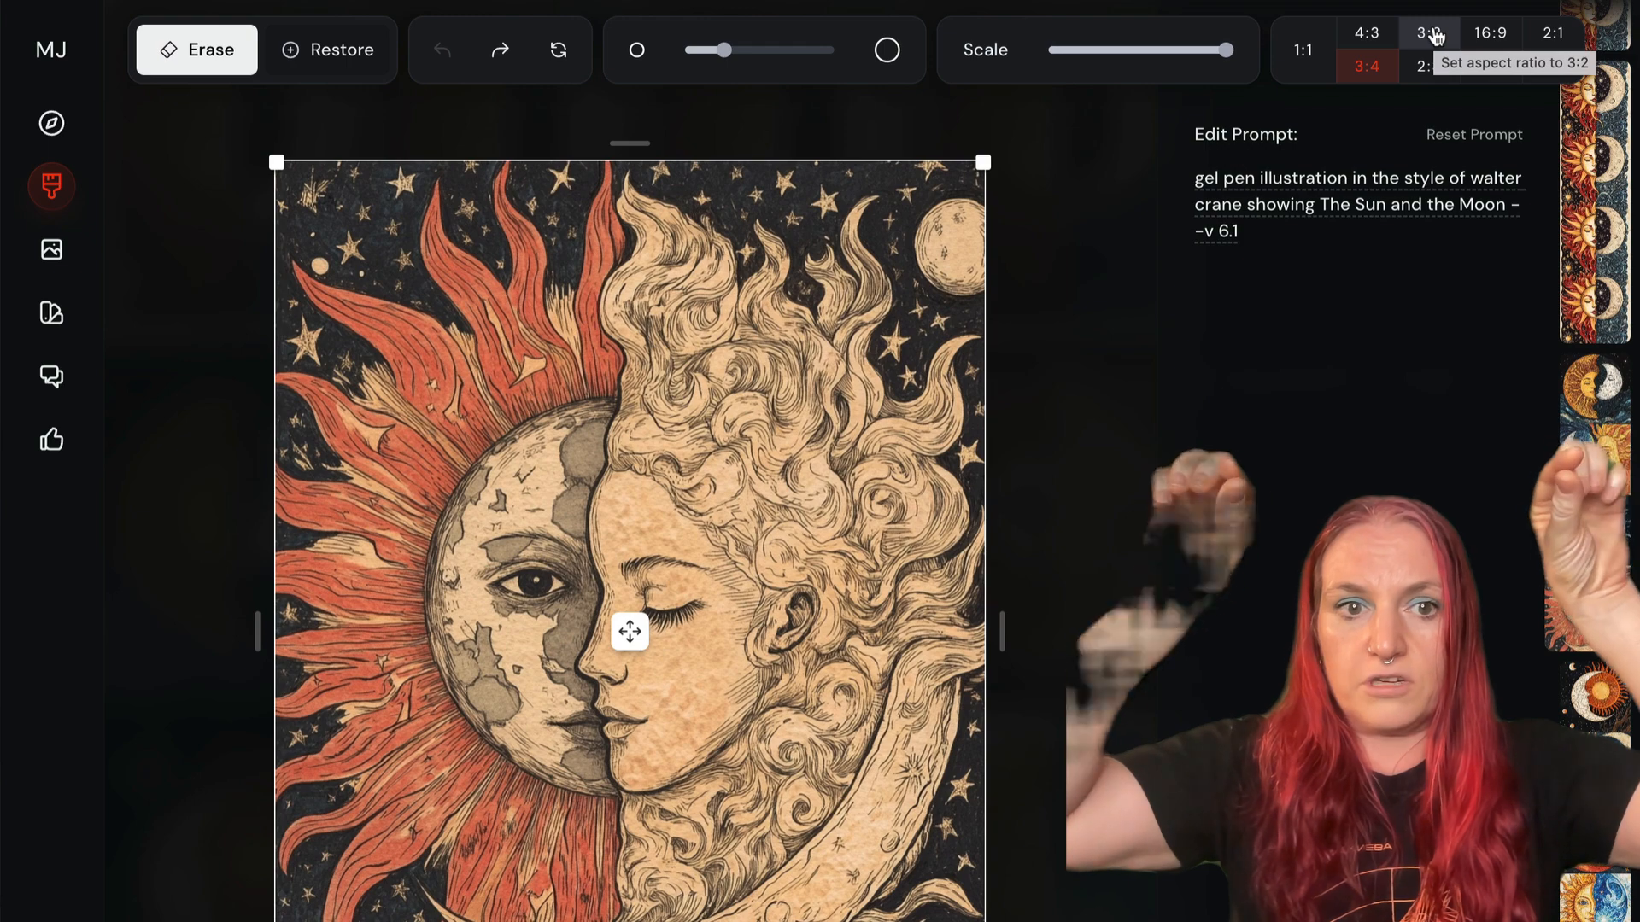
click(1435, 34)
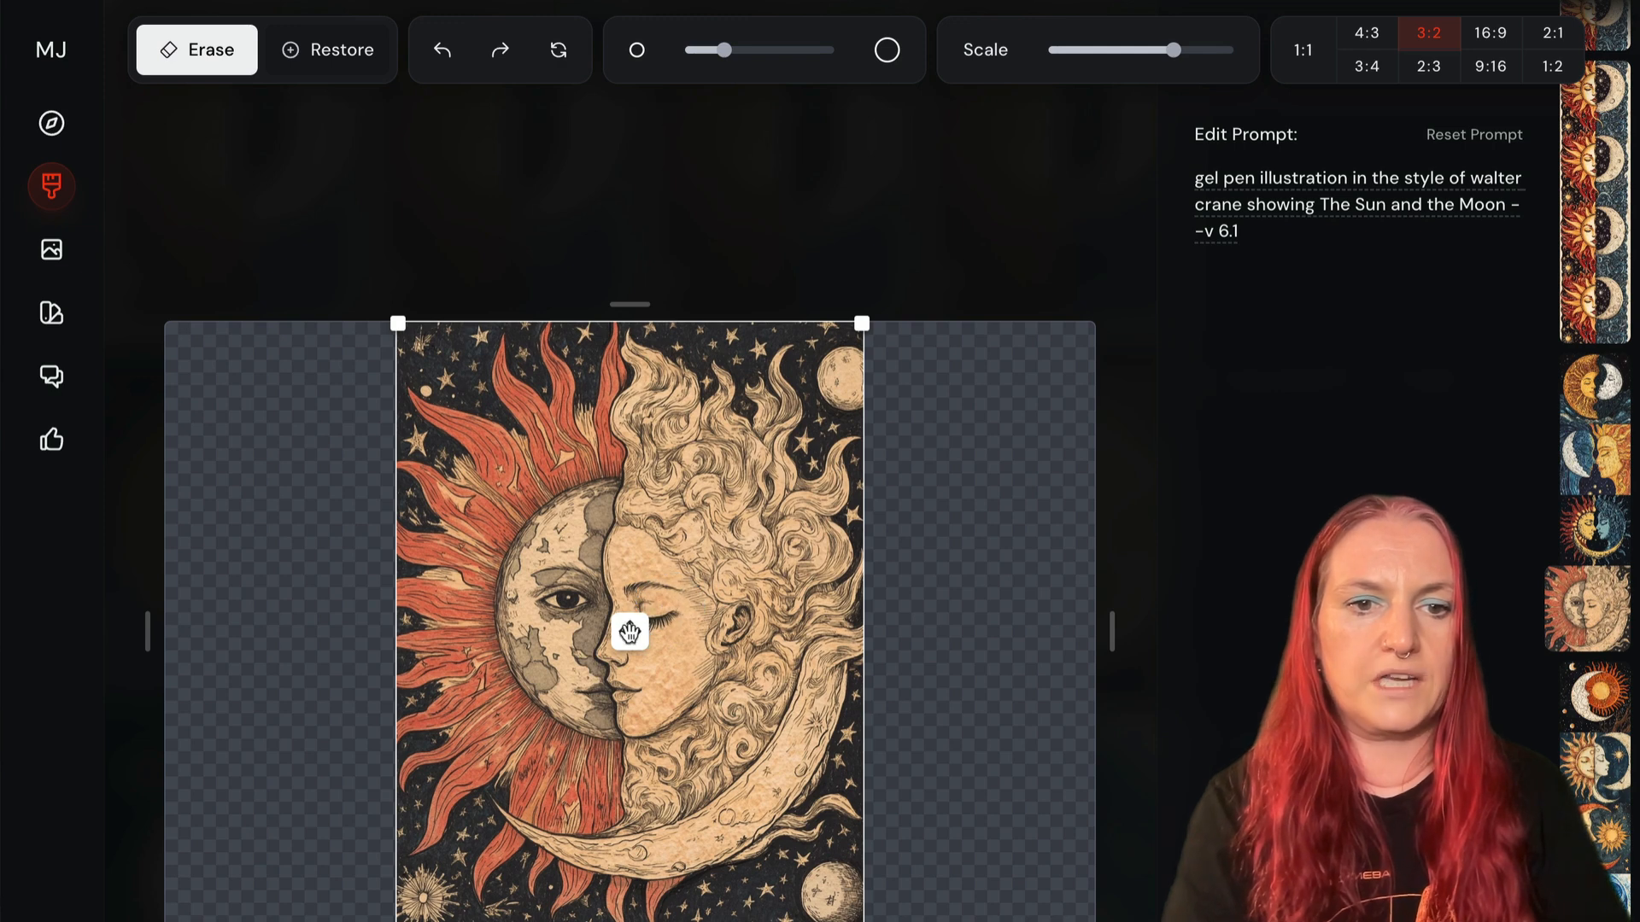
drag(630, 632, 863, 632)
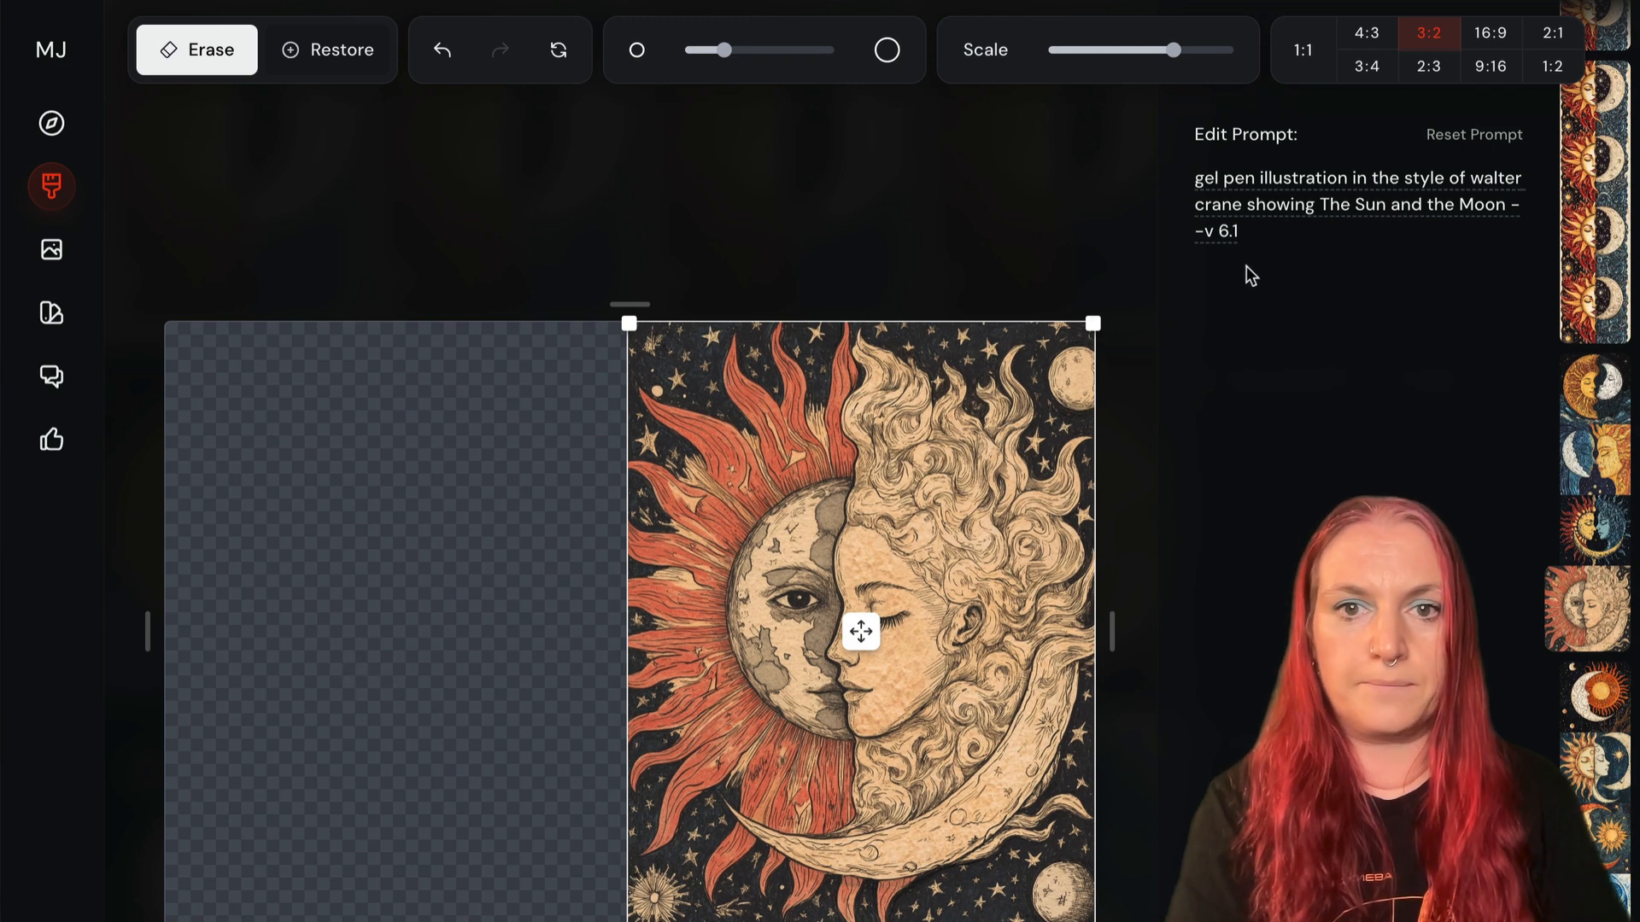
drag(1258, 233, 1182, 168)
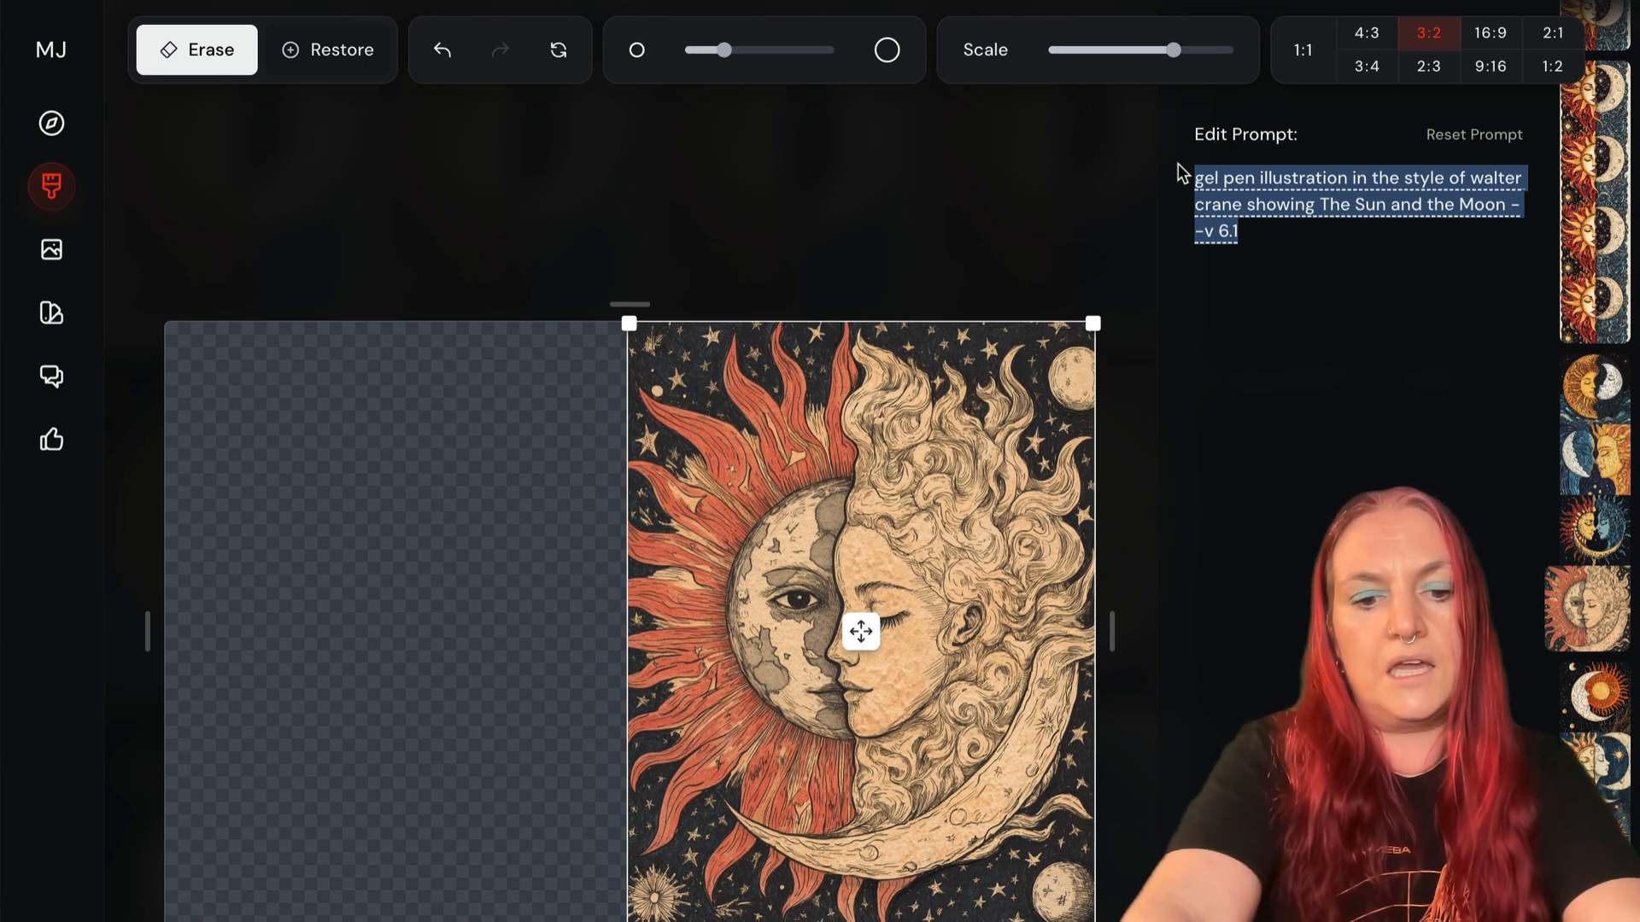
text(gala)
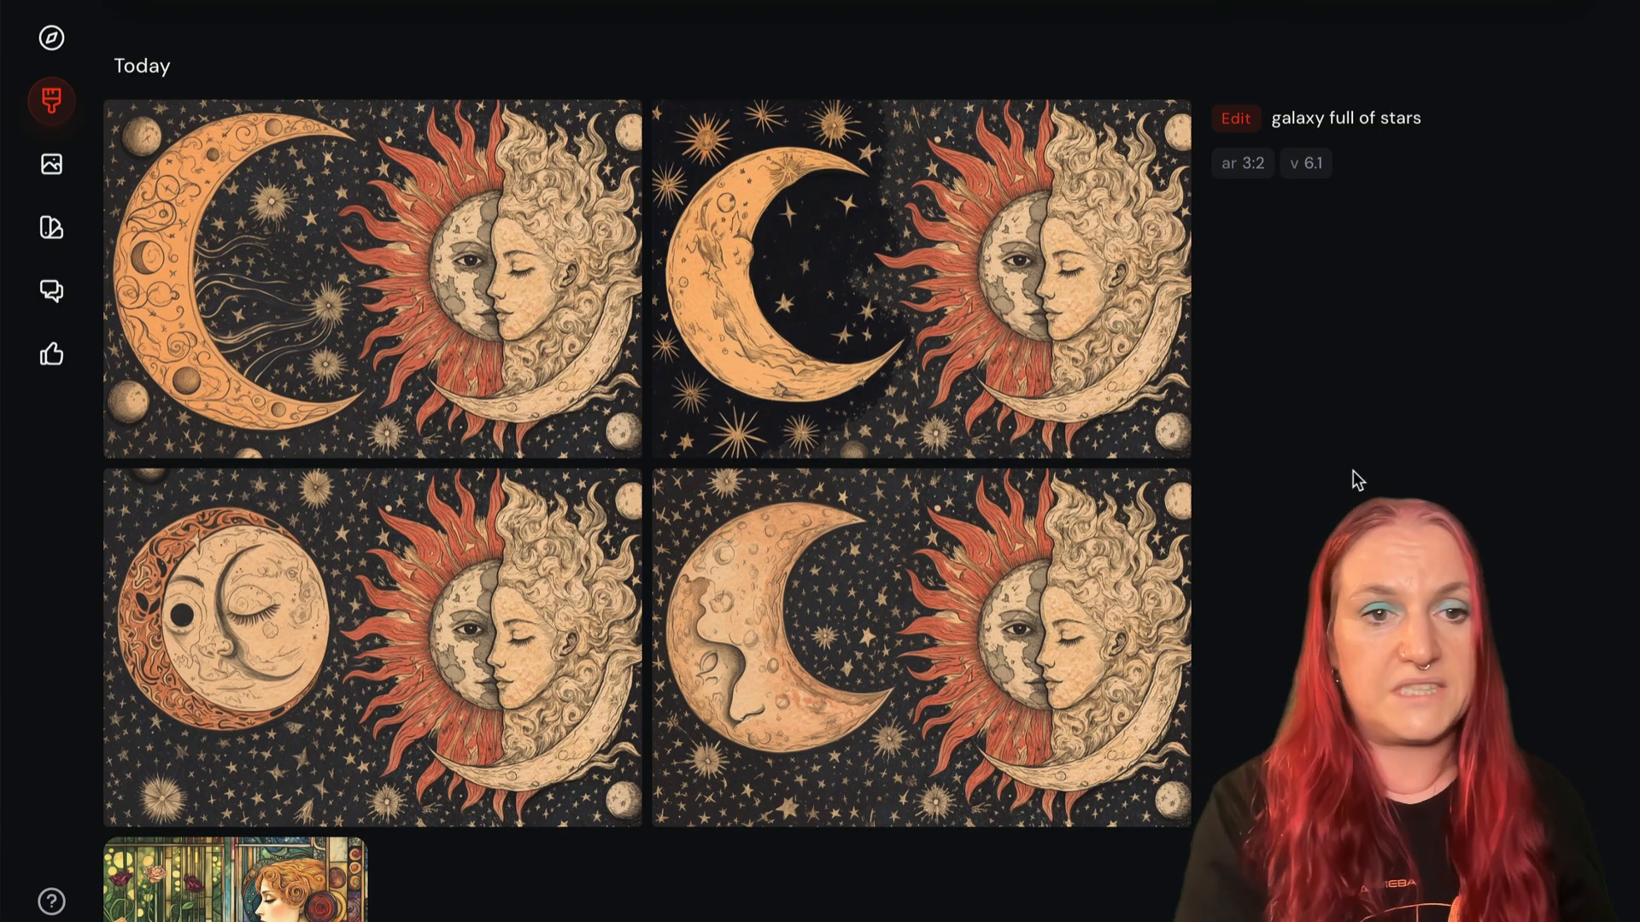
- Enlarge the first "galaxy full of stars" result with the ornate orange crescent and compare it with the other versions
mouse_move(365, 143)
click(253, 267)
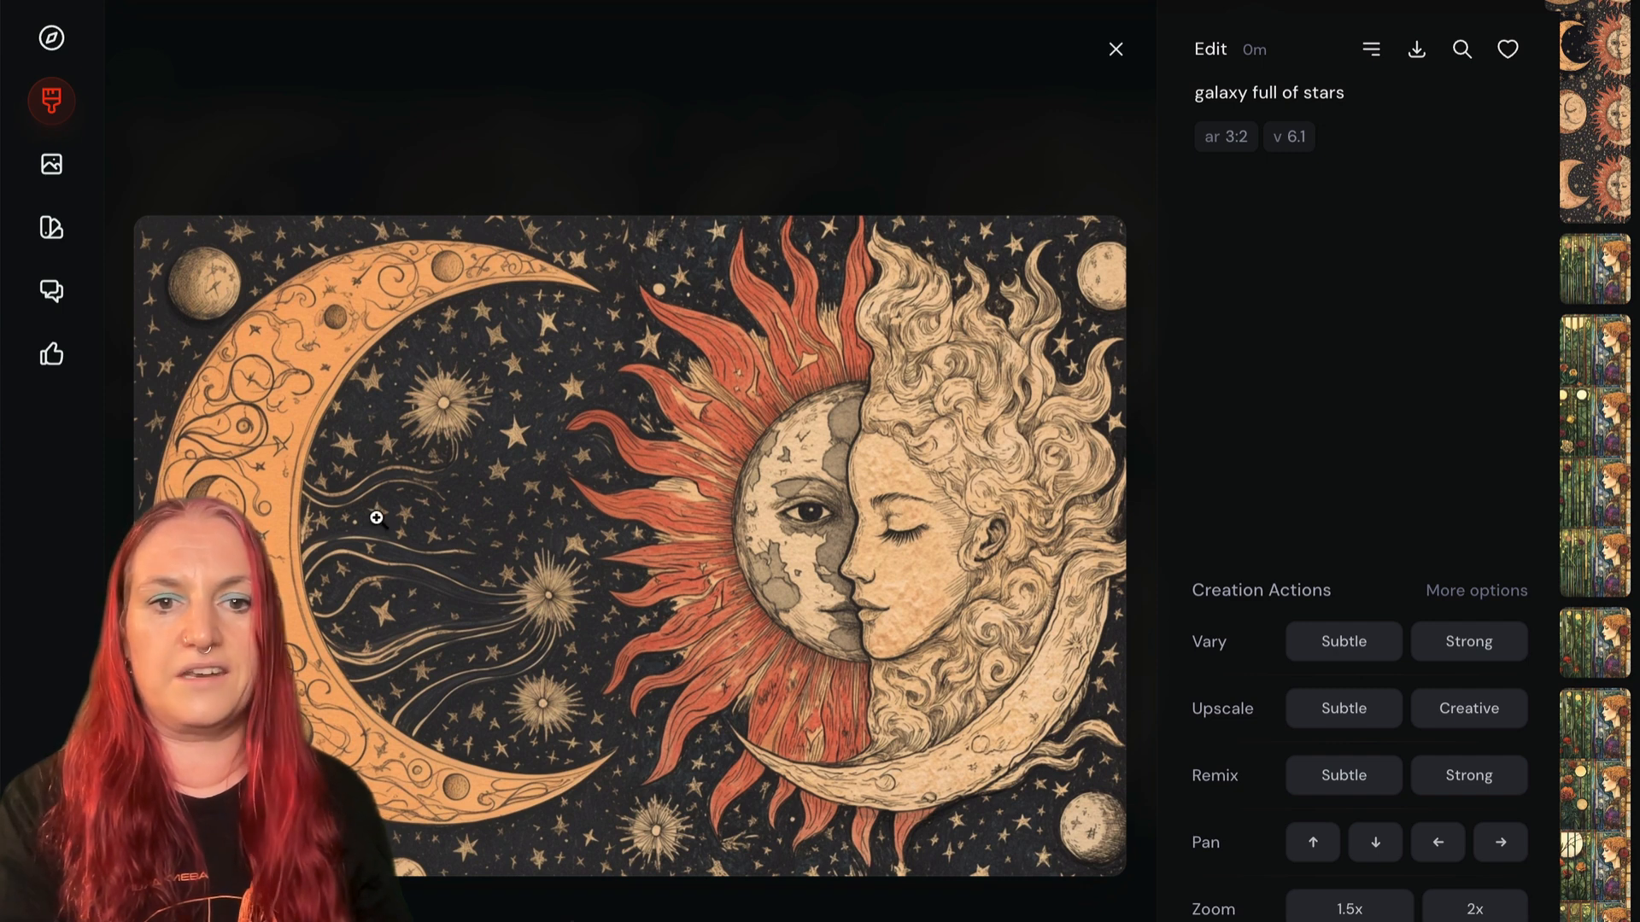
click(434, 121)
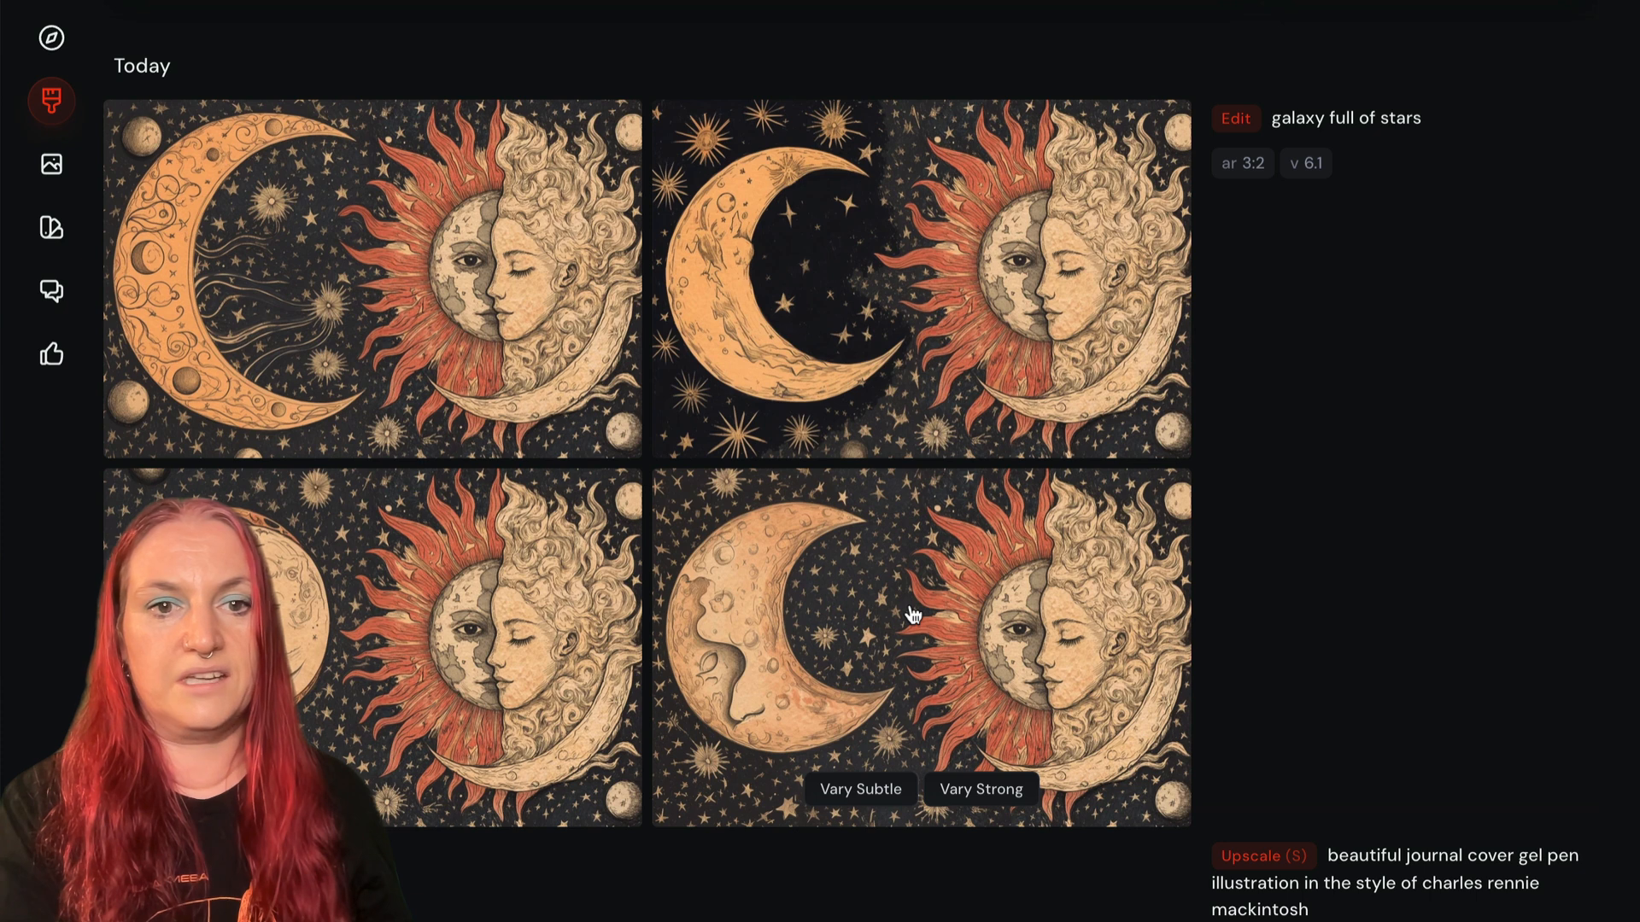
click(264, 297)
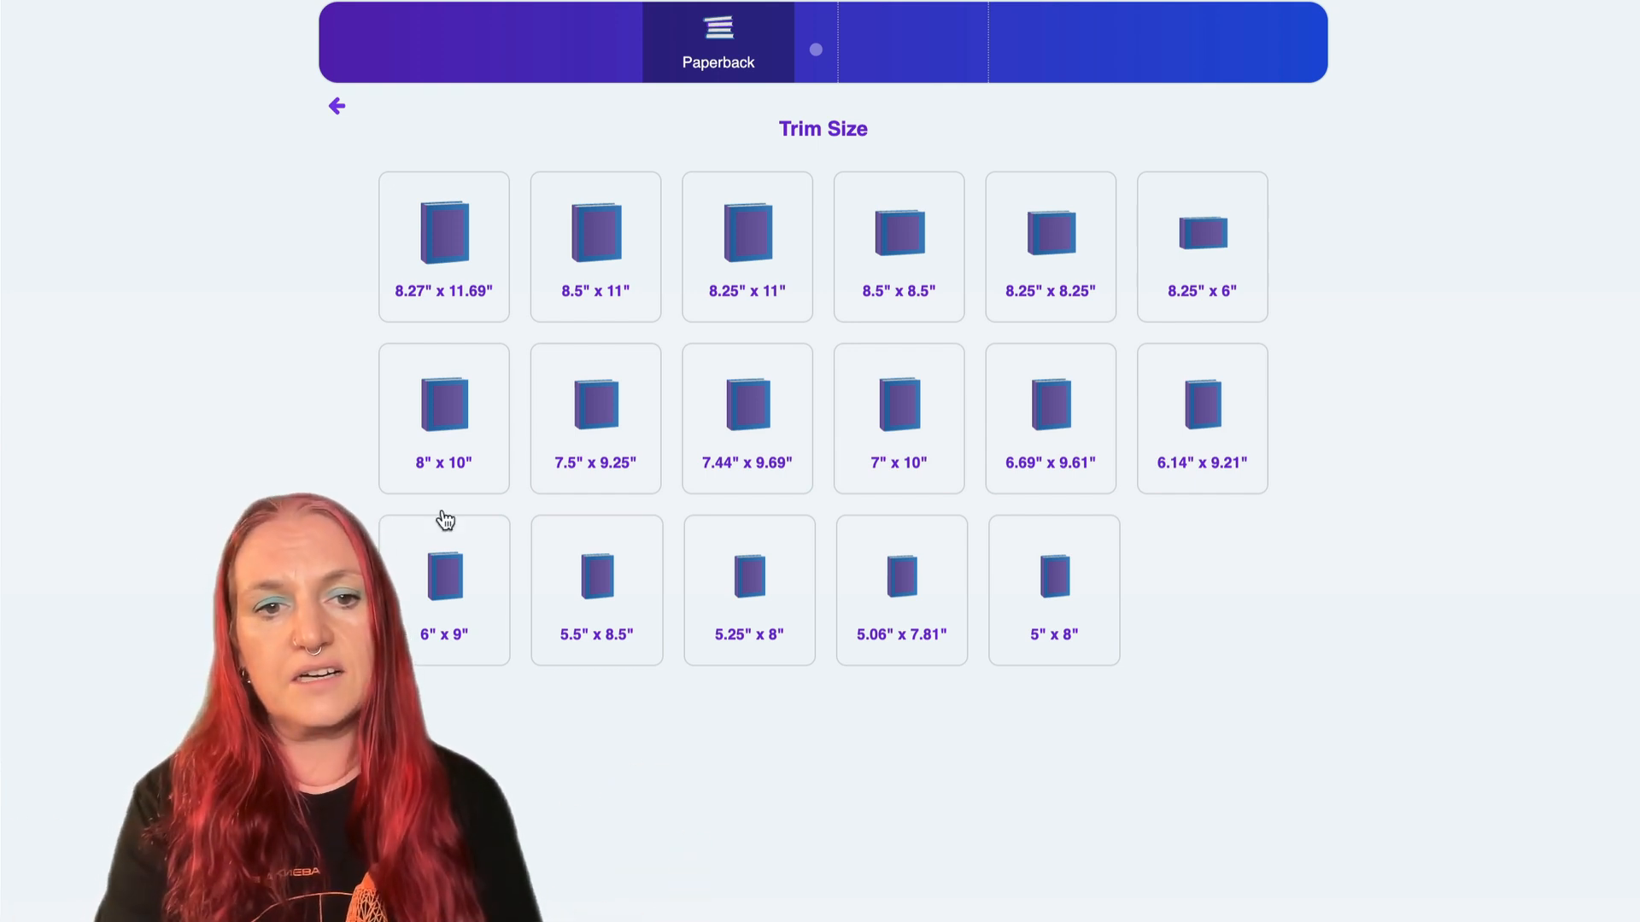
- In Tangent Designer, start a 7" x 10" paperback cover with 200 white pages and fill it with the maroon-and-peach geometric star pattern
click(859, 484)
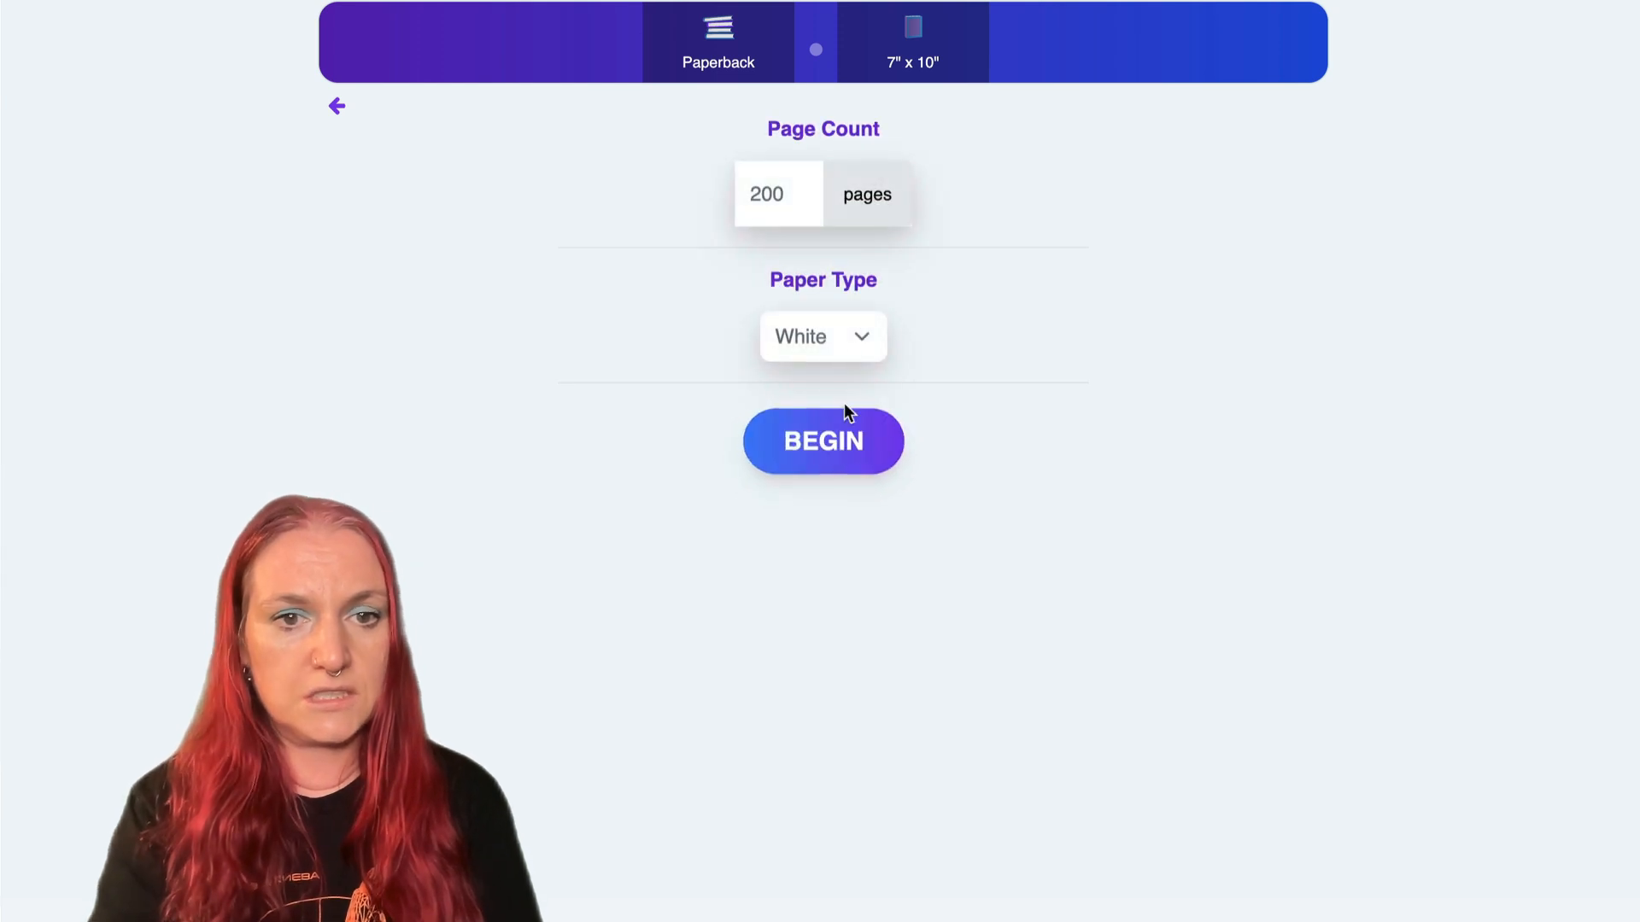
click(843, 440)
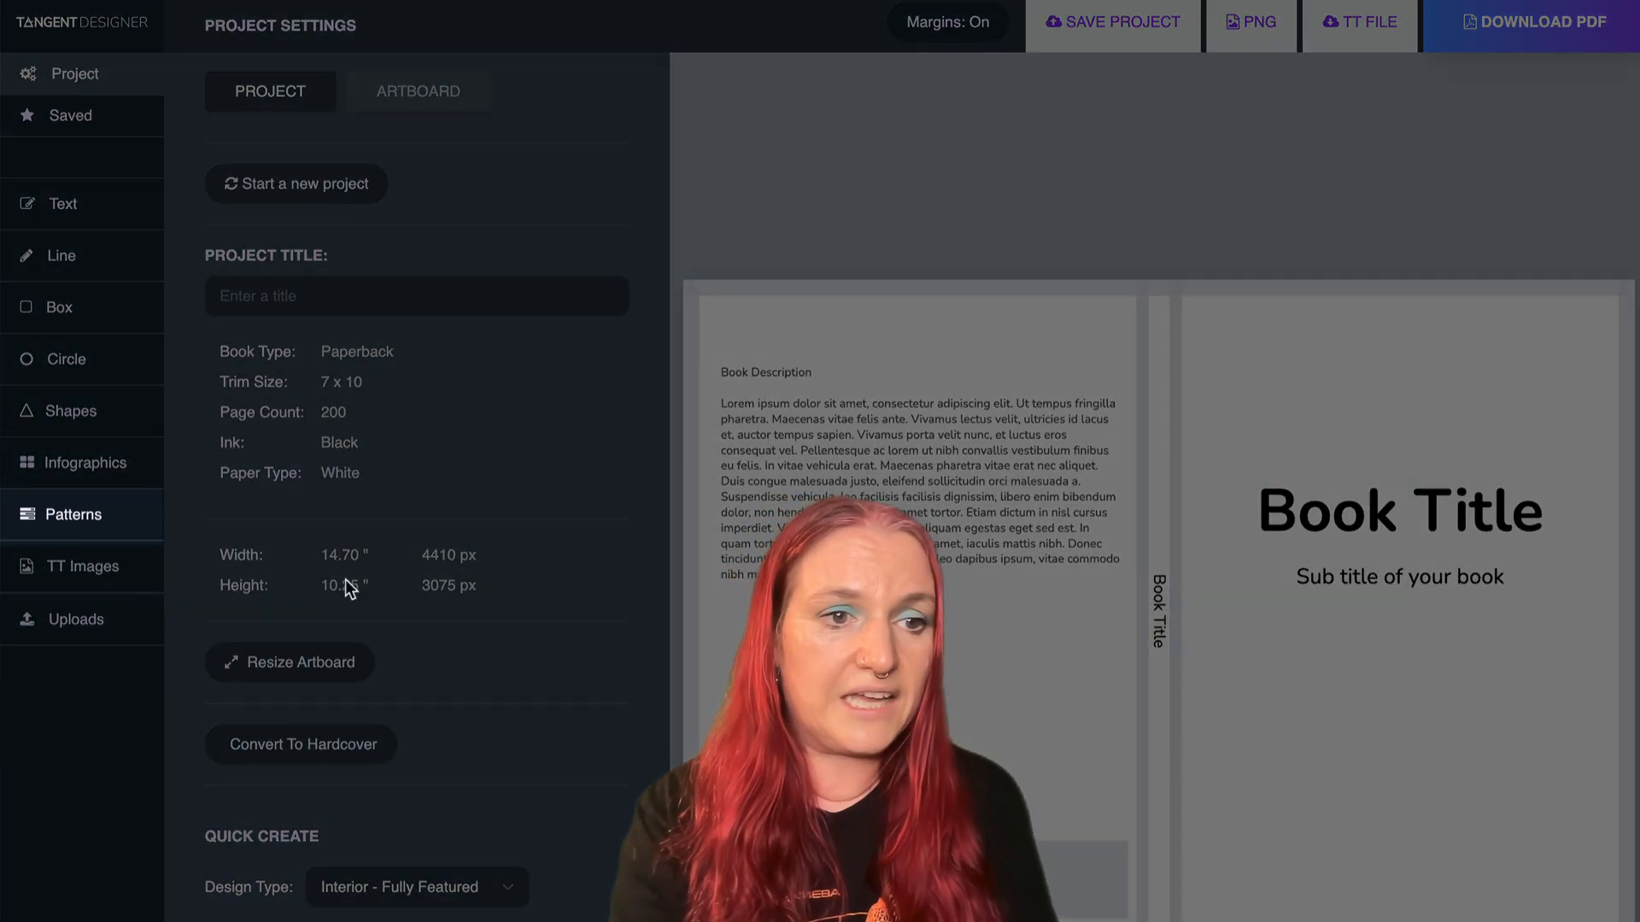
click(61, 516)
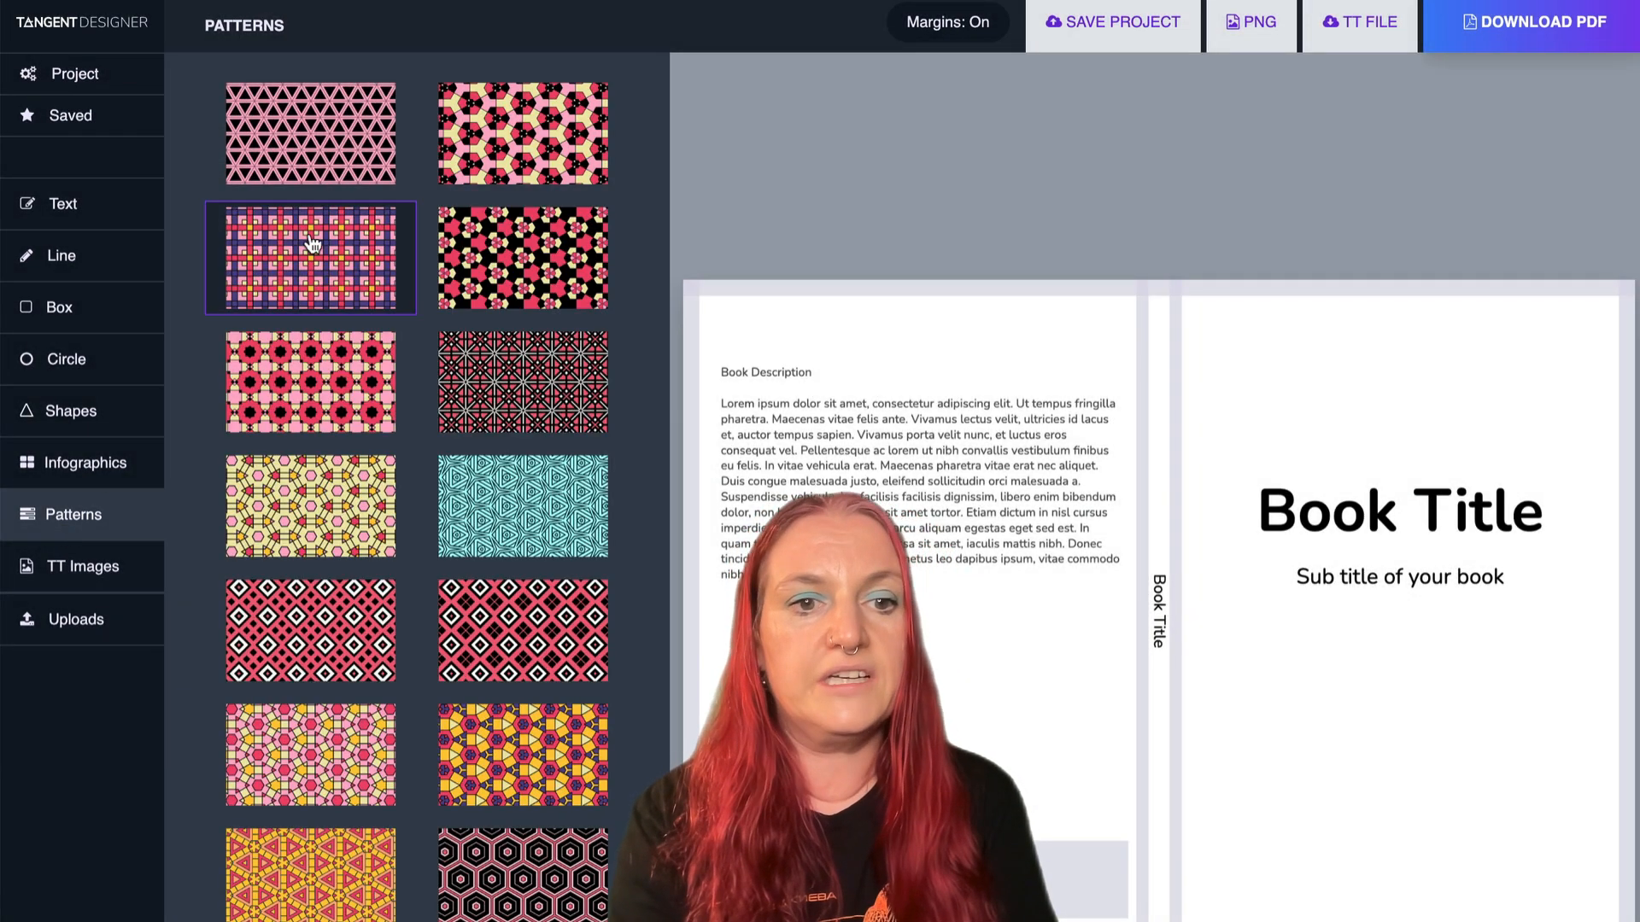
scroll(312, 246, down, 5)
scroll(313, 245, down, 15)
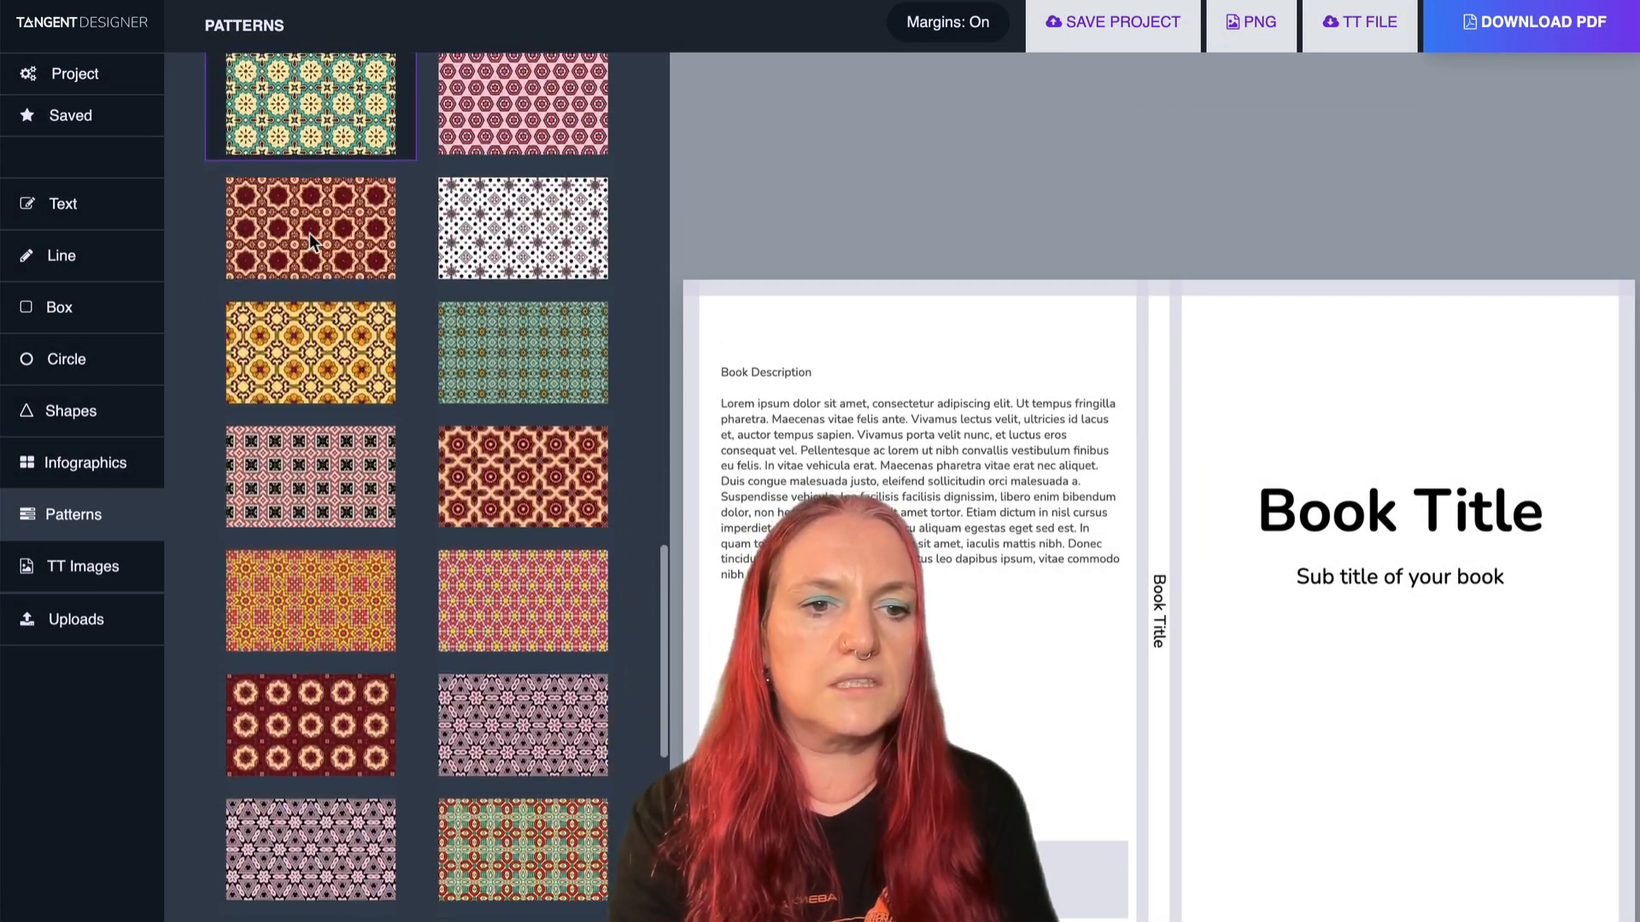
scroll(312, 245, down, 15)
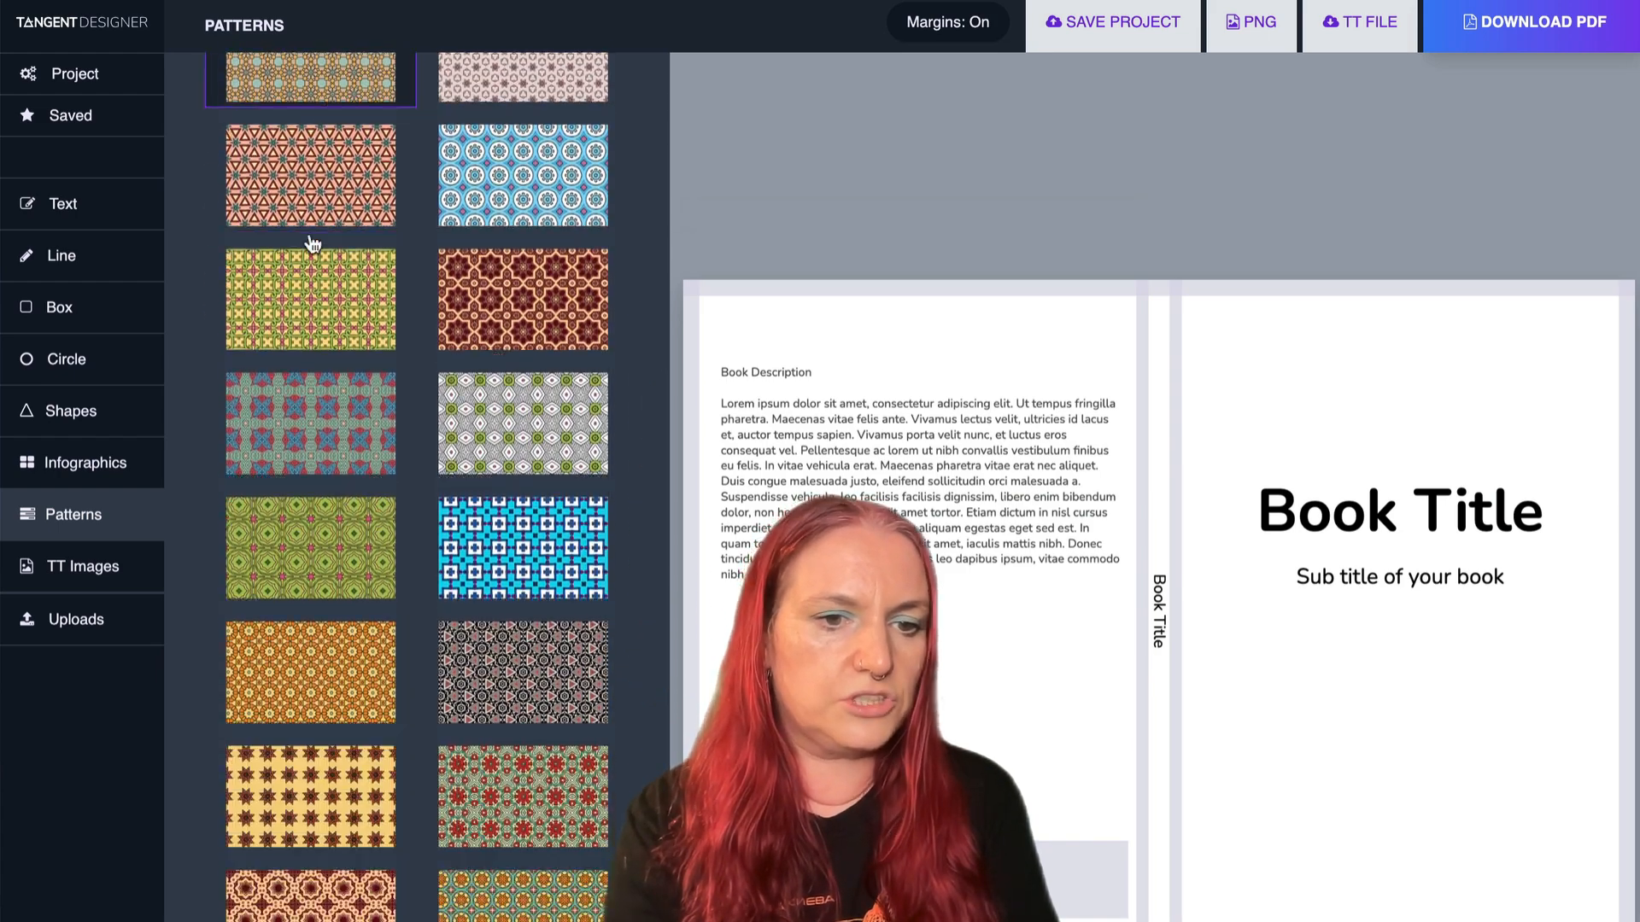
scroll(313, 245, down, 15)
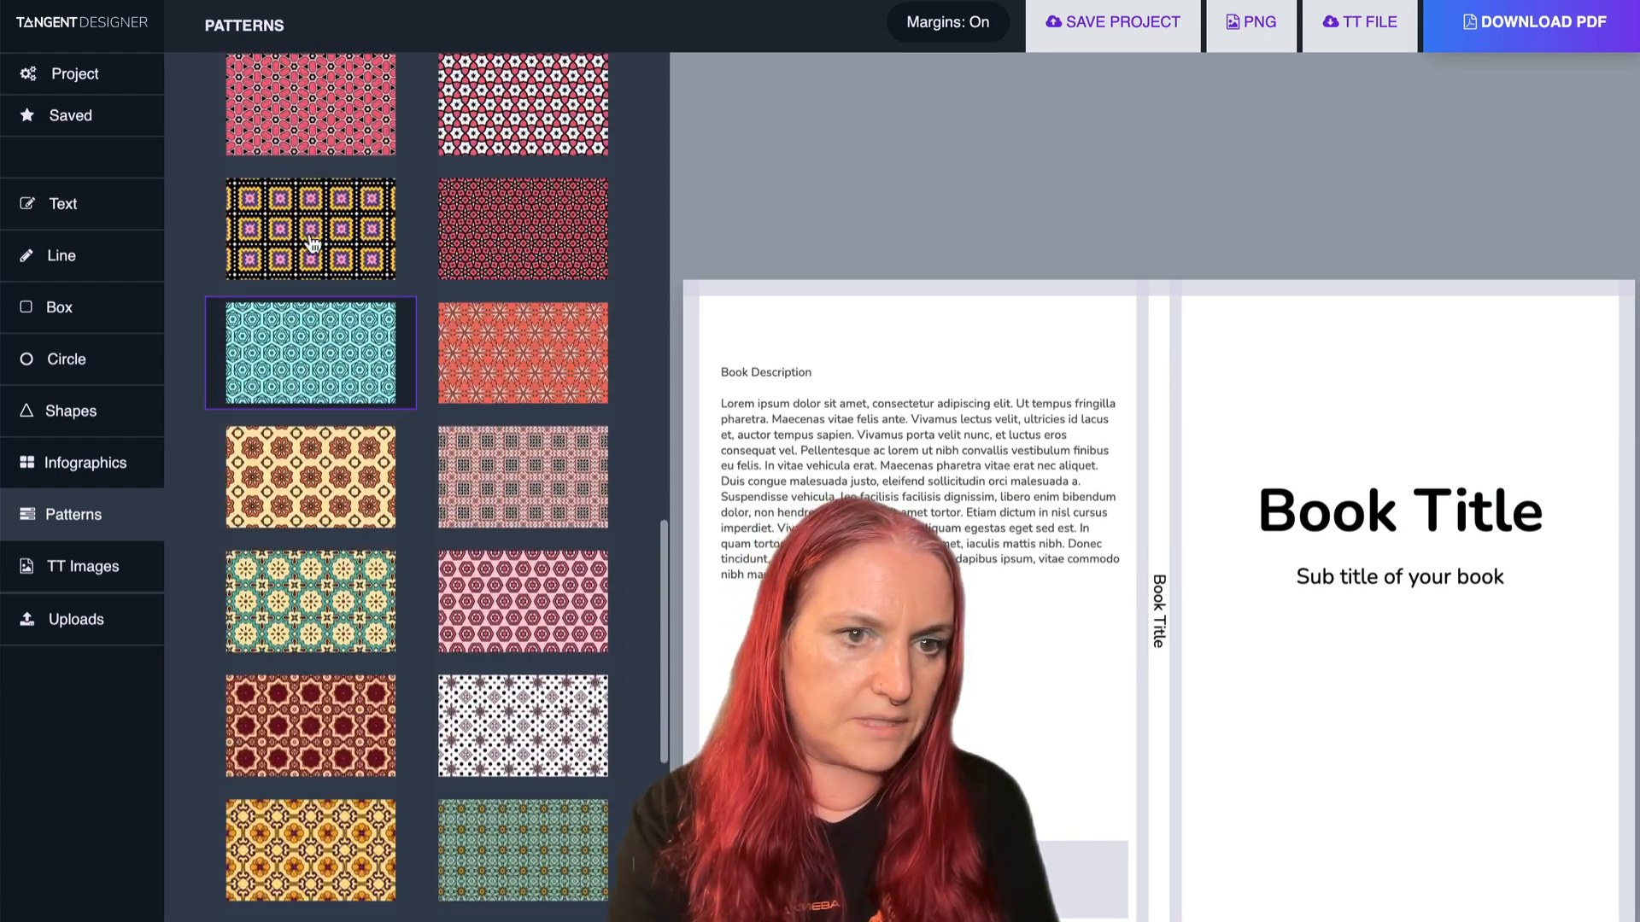
click(277, 760)
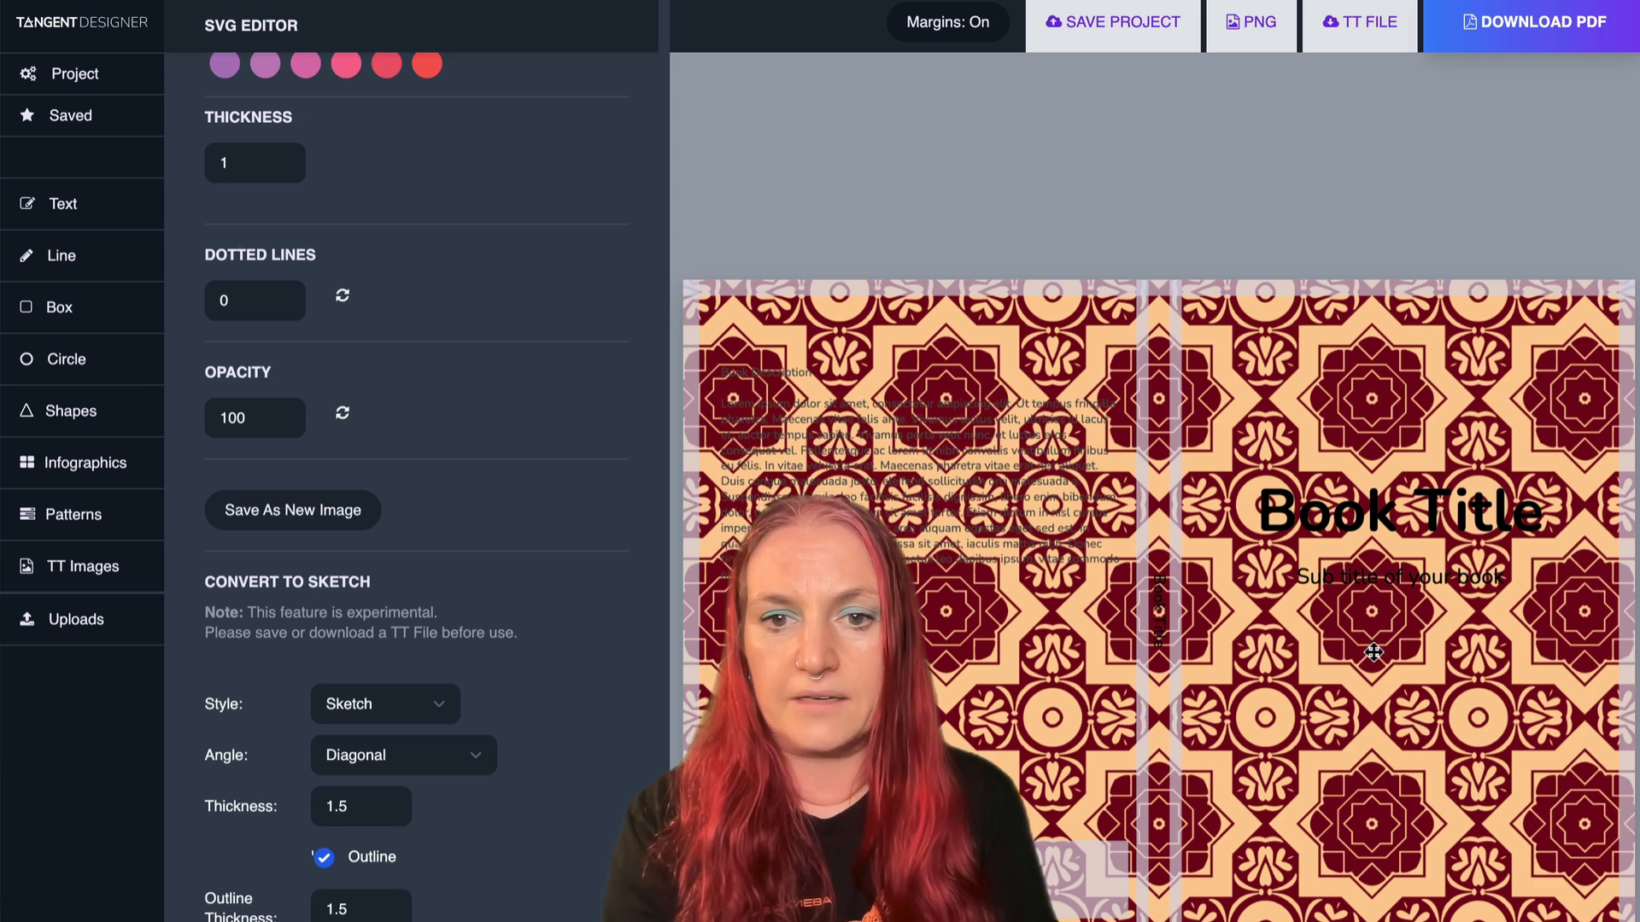
- Color the front cover's book title white and delete the subtitle and book description placeholder texts
click(1392, 512)
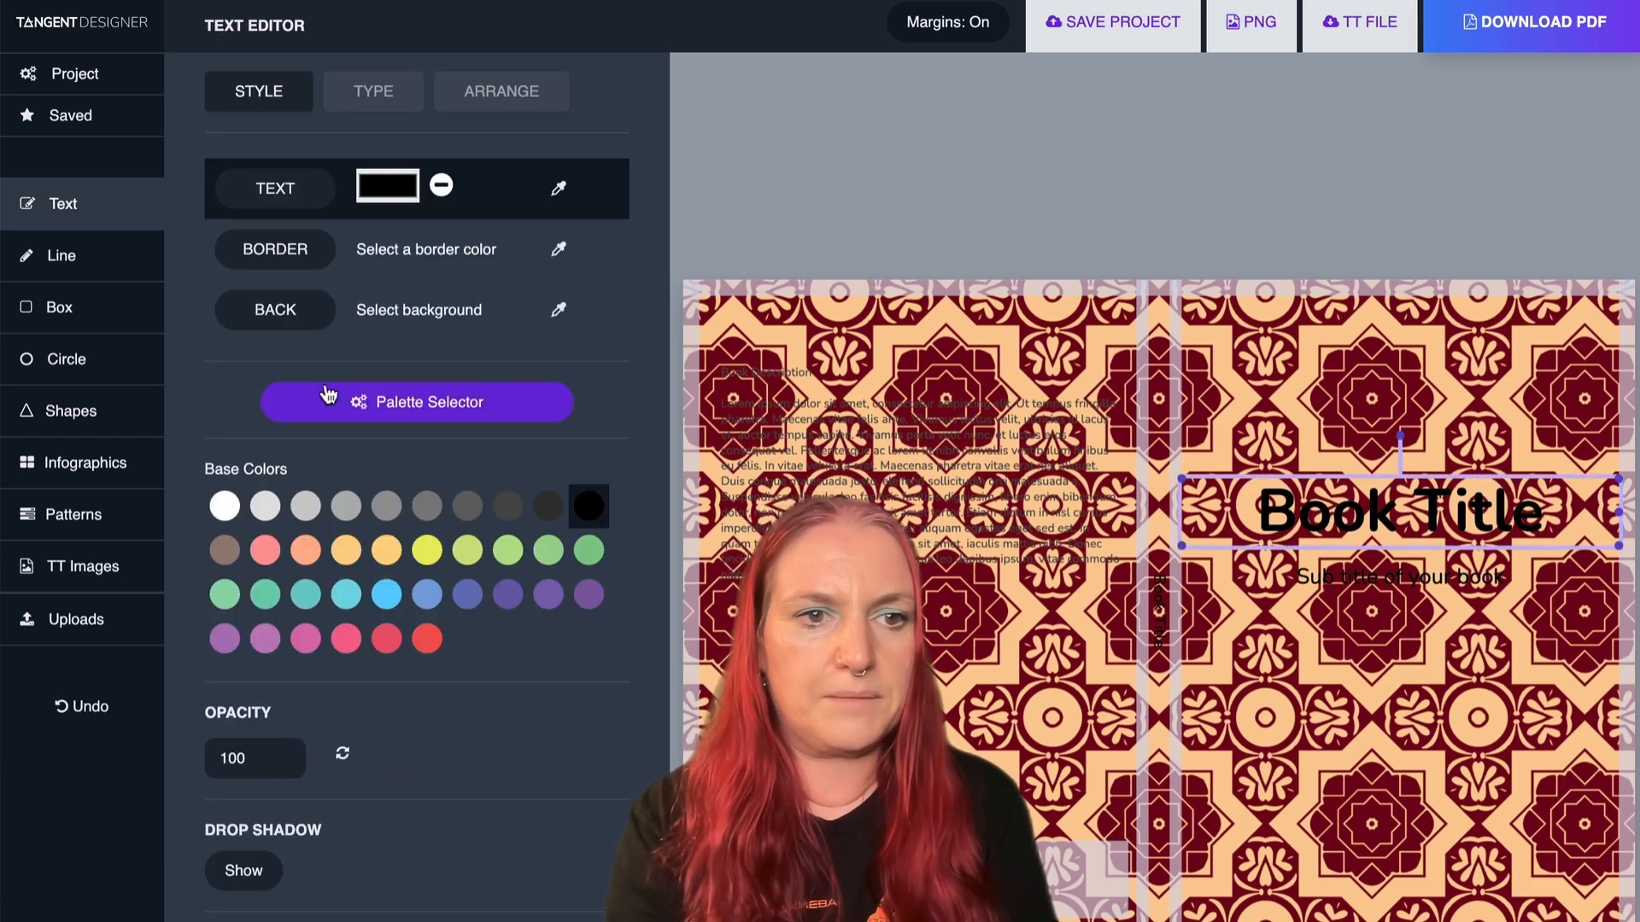
click(224, 507)
click(1361, 568)
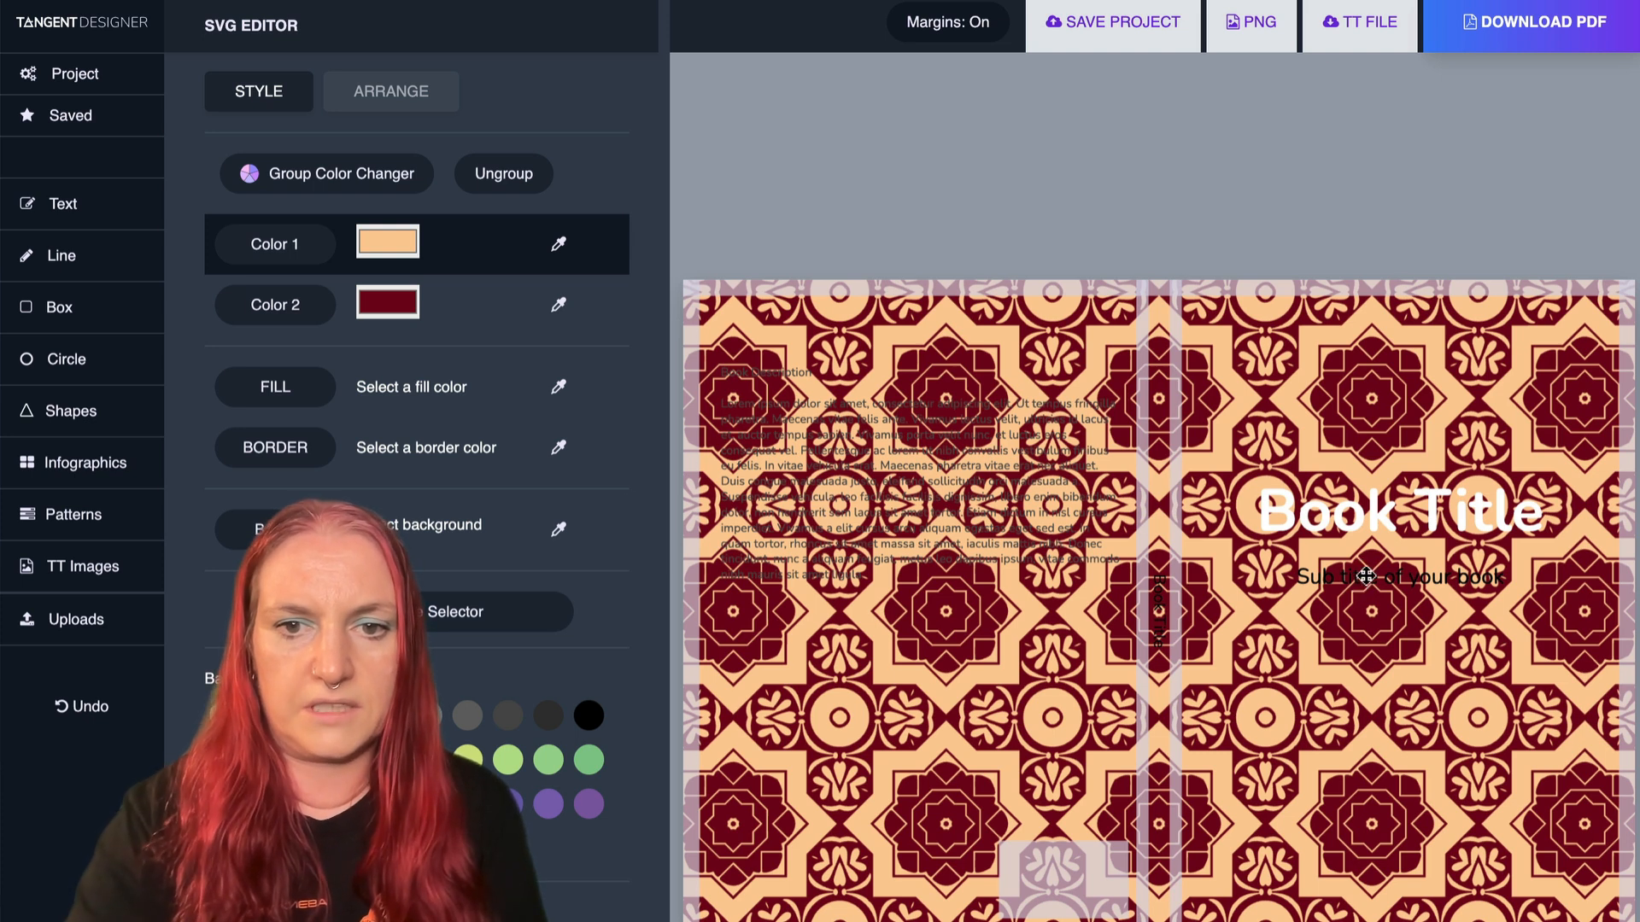
click(1364, 578)
key(Delete)
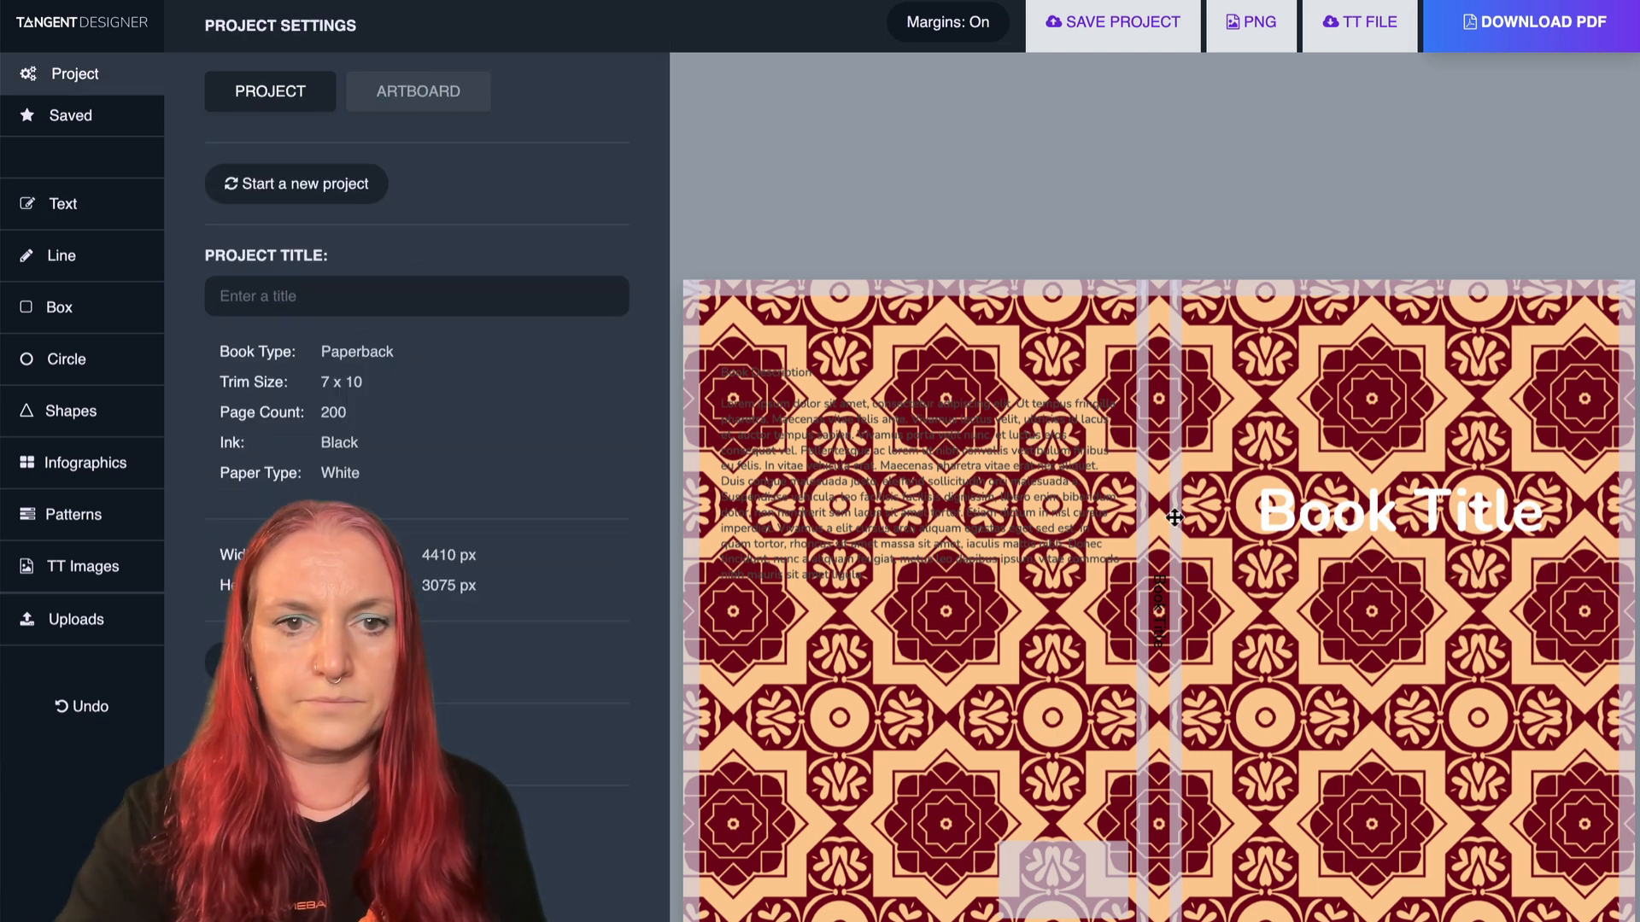
click(940, 478)
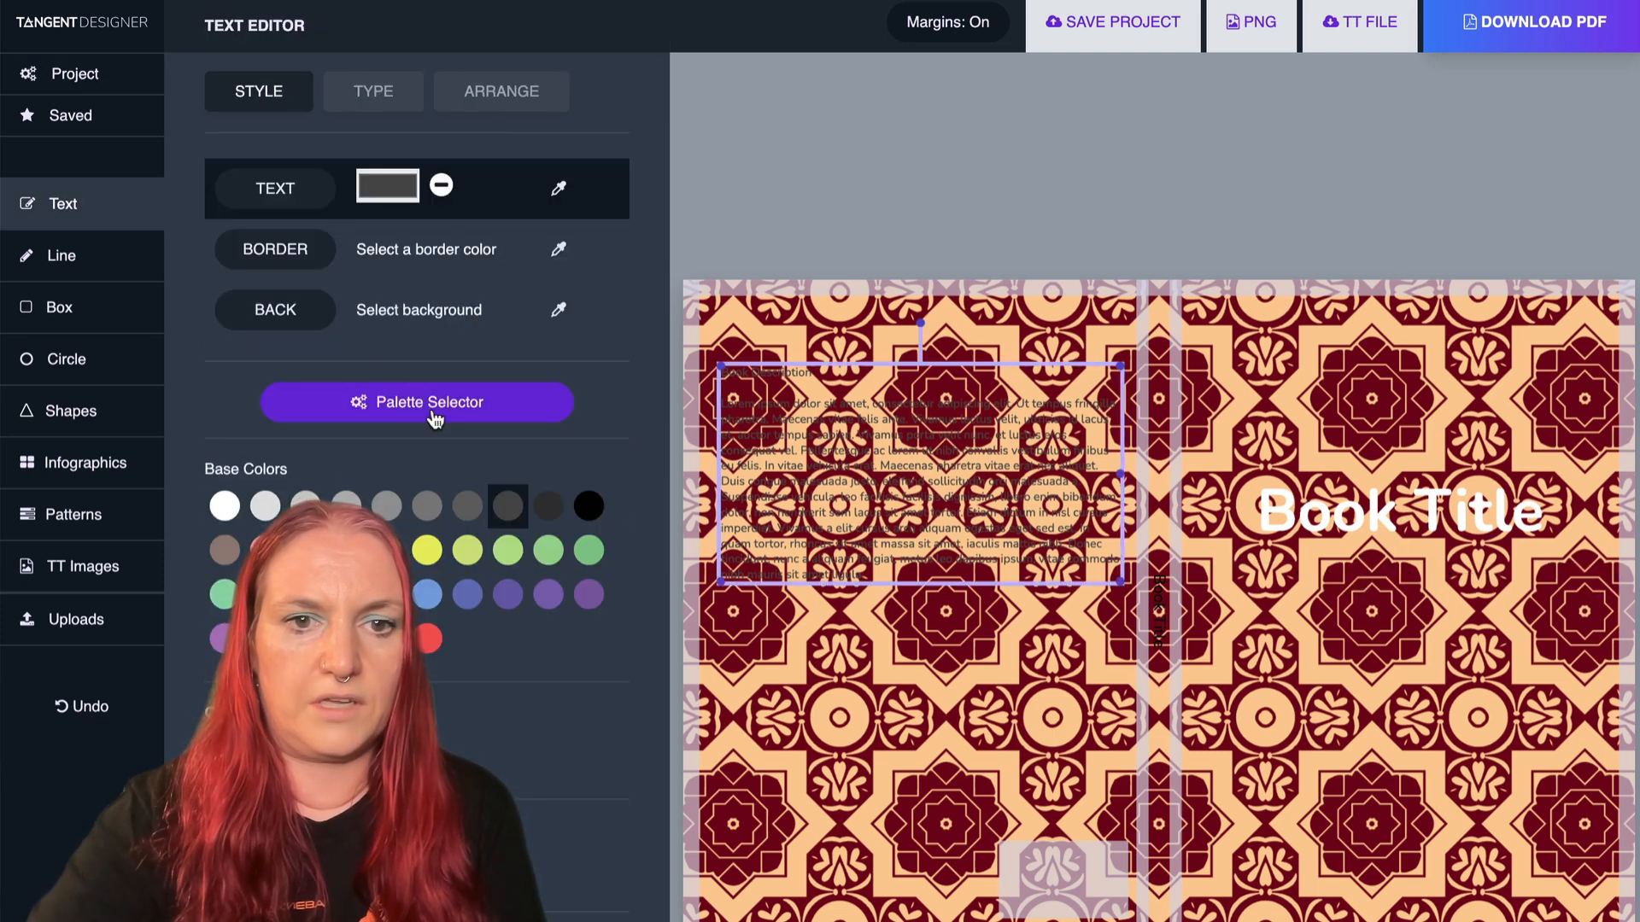
key(Delete)
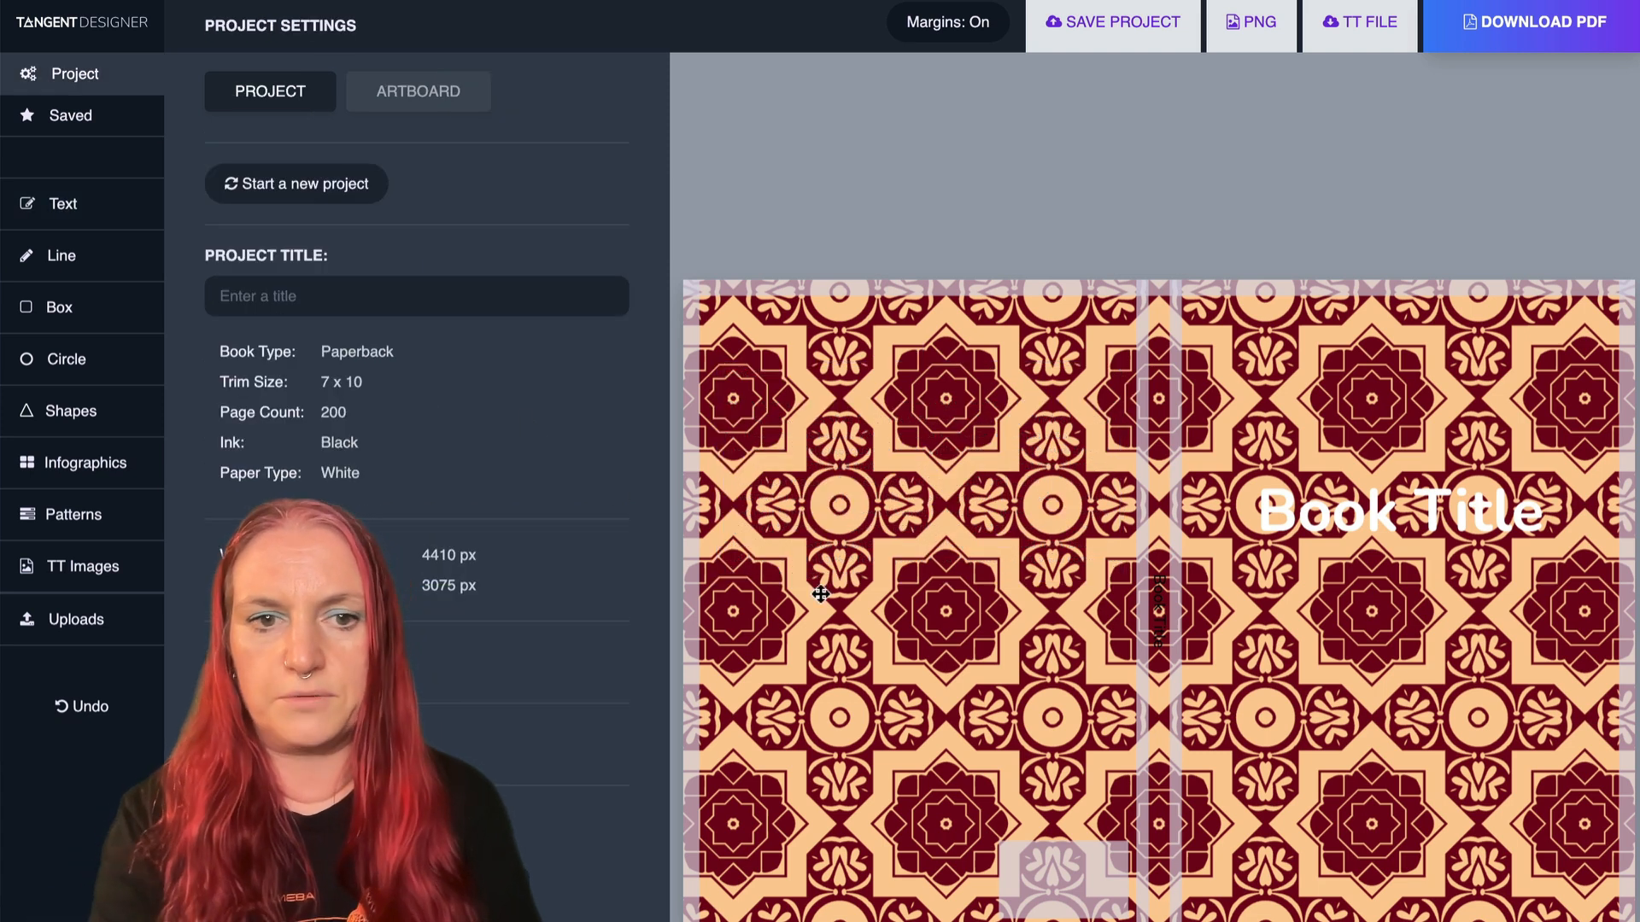
- Move the cover pattern slightly to the right and open the Group Color Changer for it
click(843, 657)
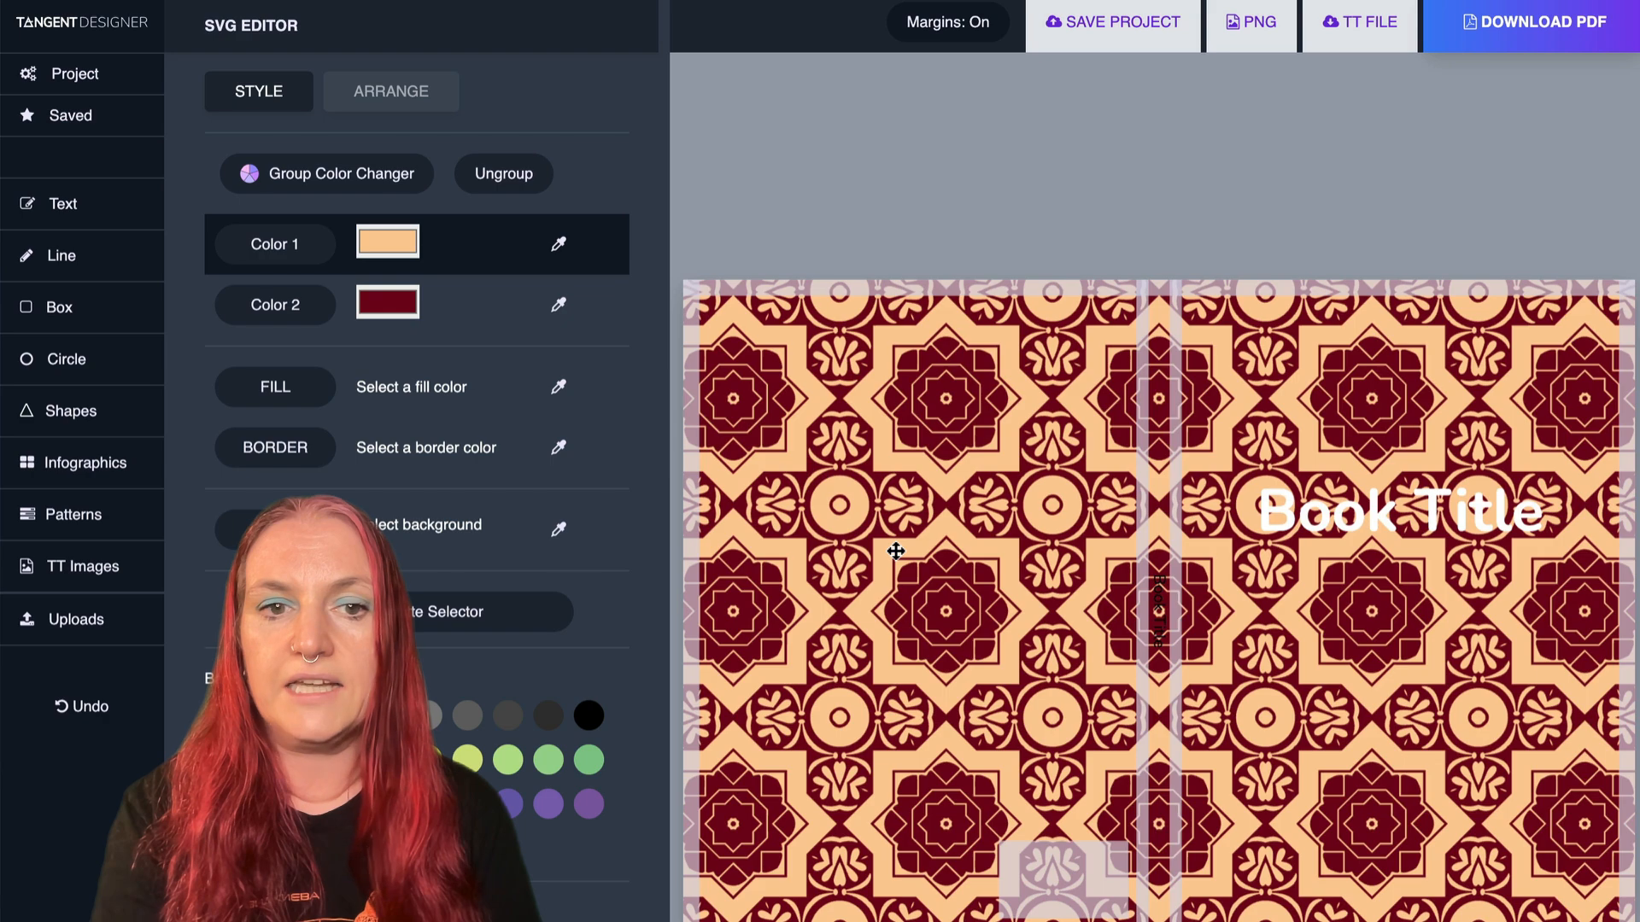
drag(889, 549, 926, 547)
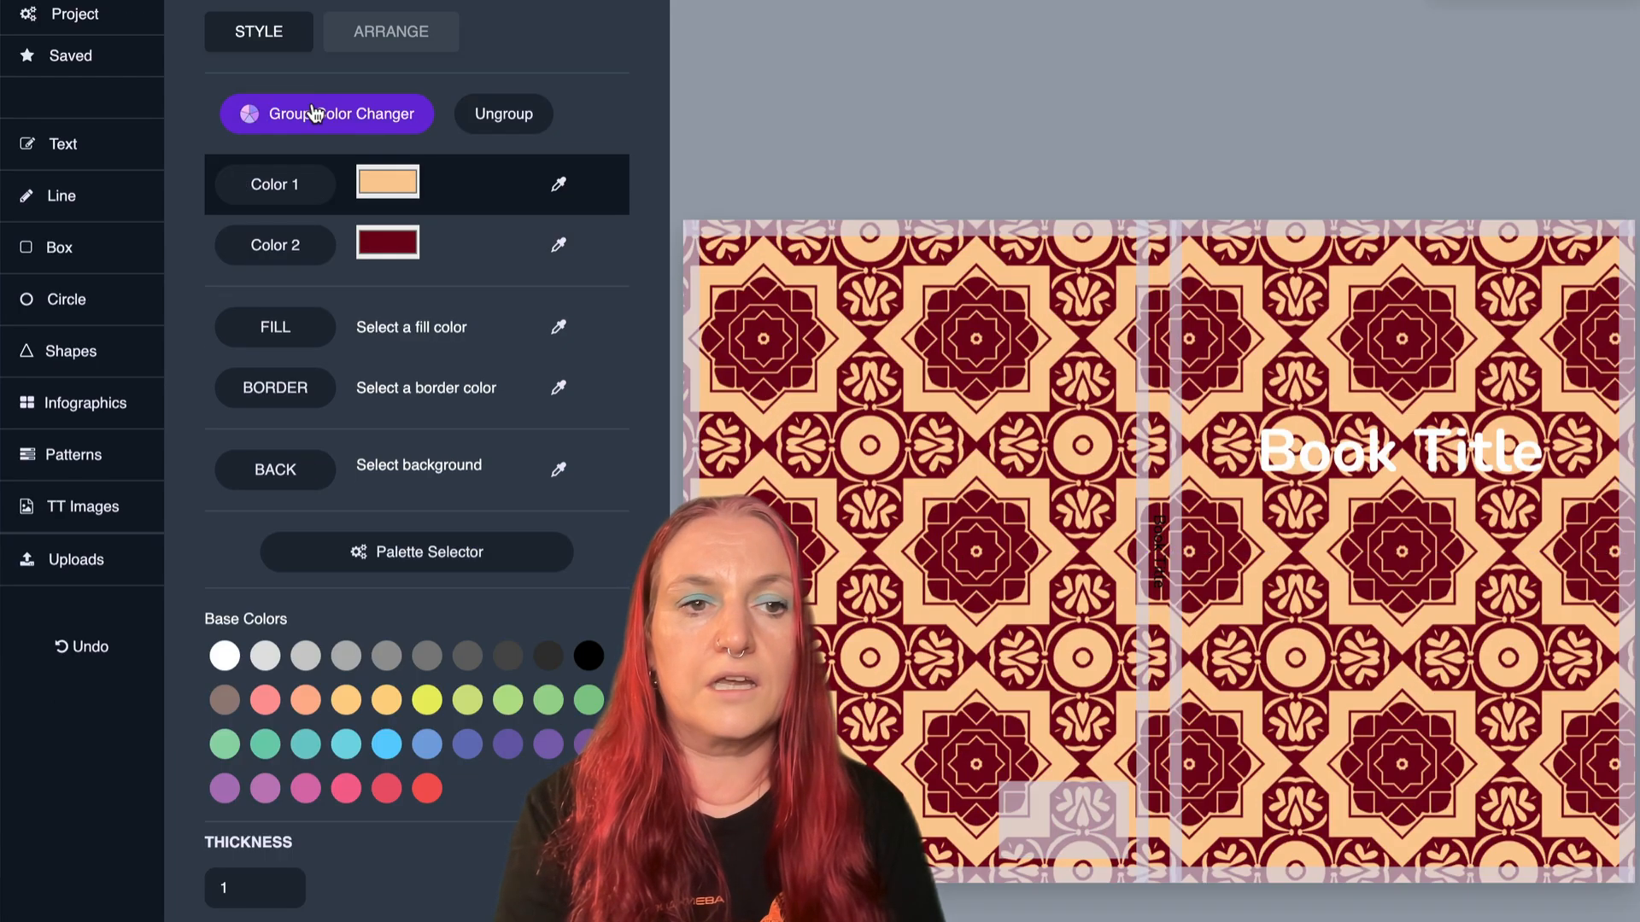
click(314, 114)
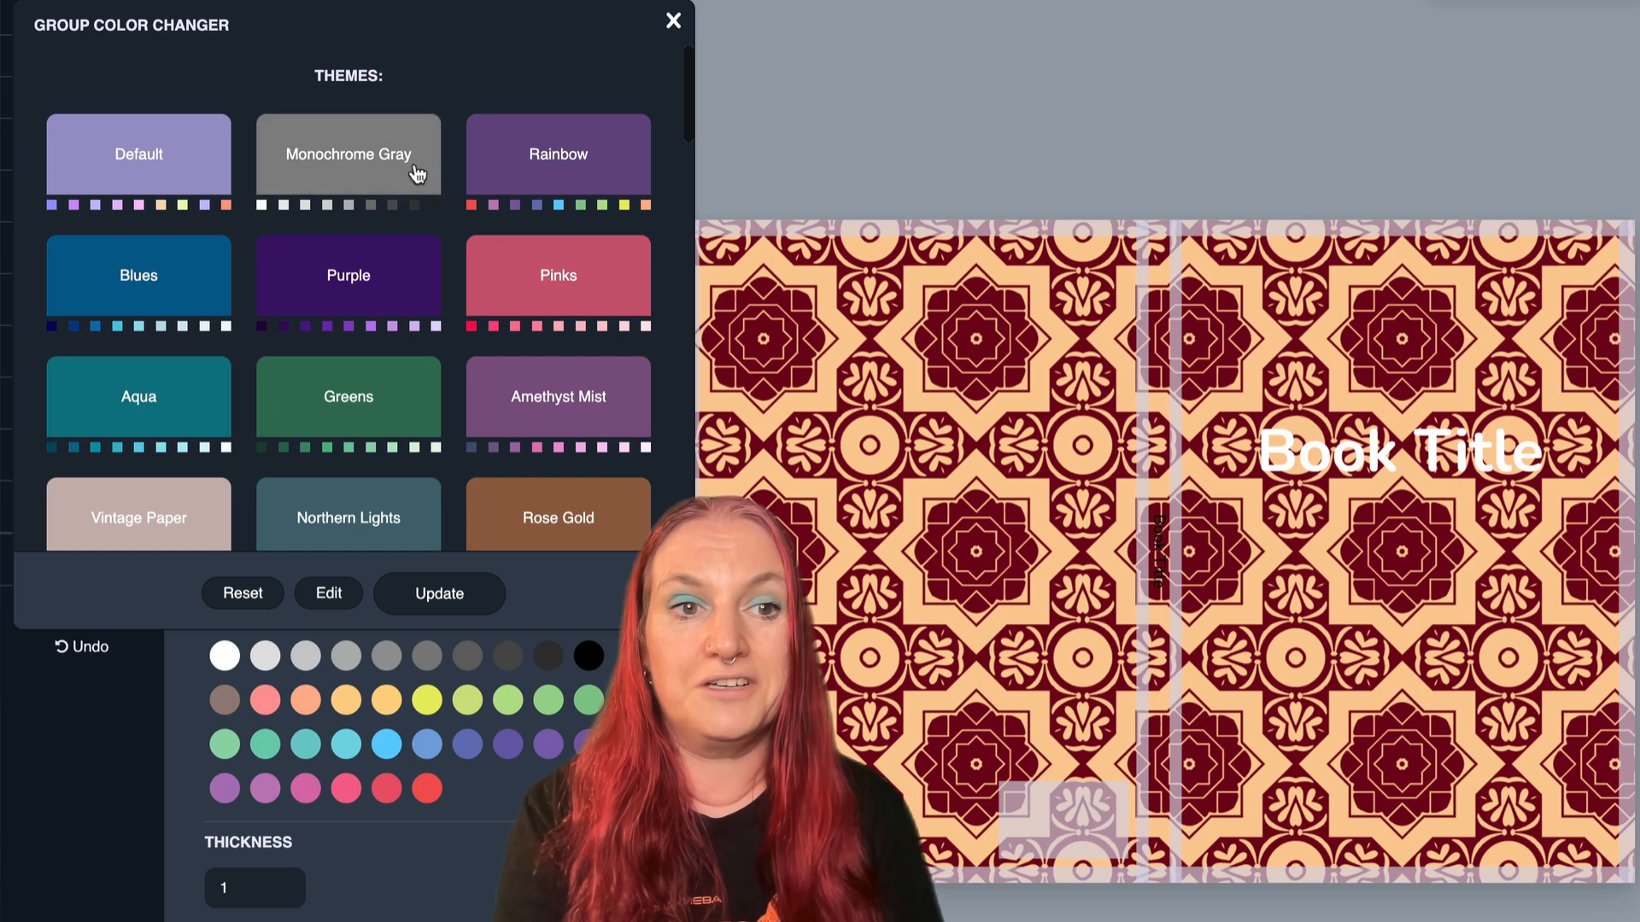
- Try the Purple and Greens color themes on the cover pattern, cycling the greens to dark green on pale mint
click(348, 297)
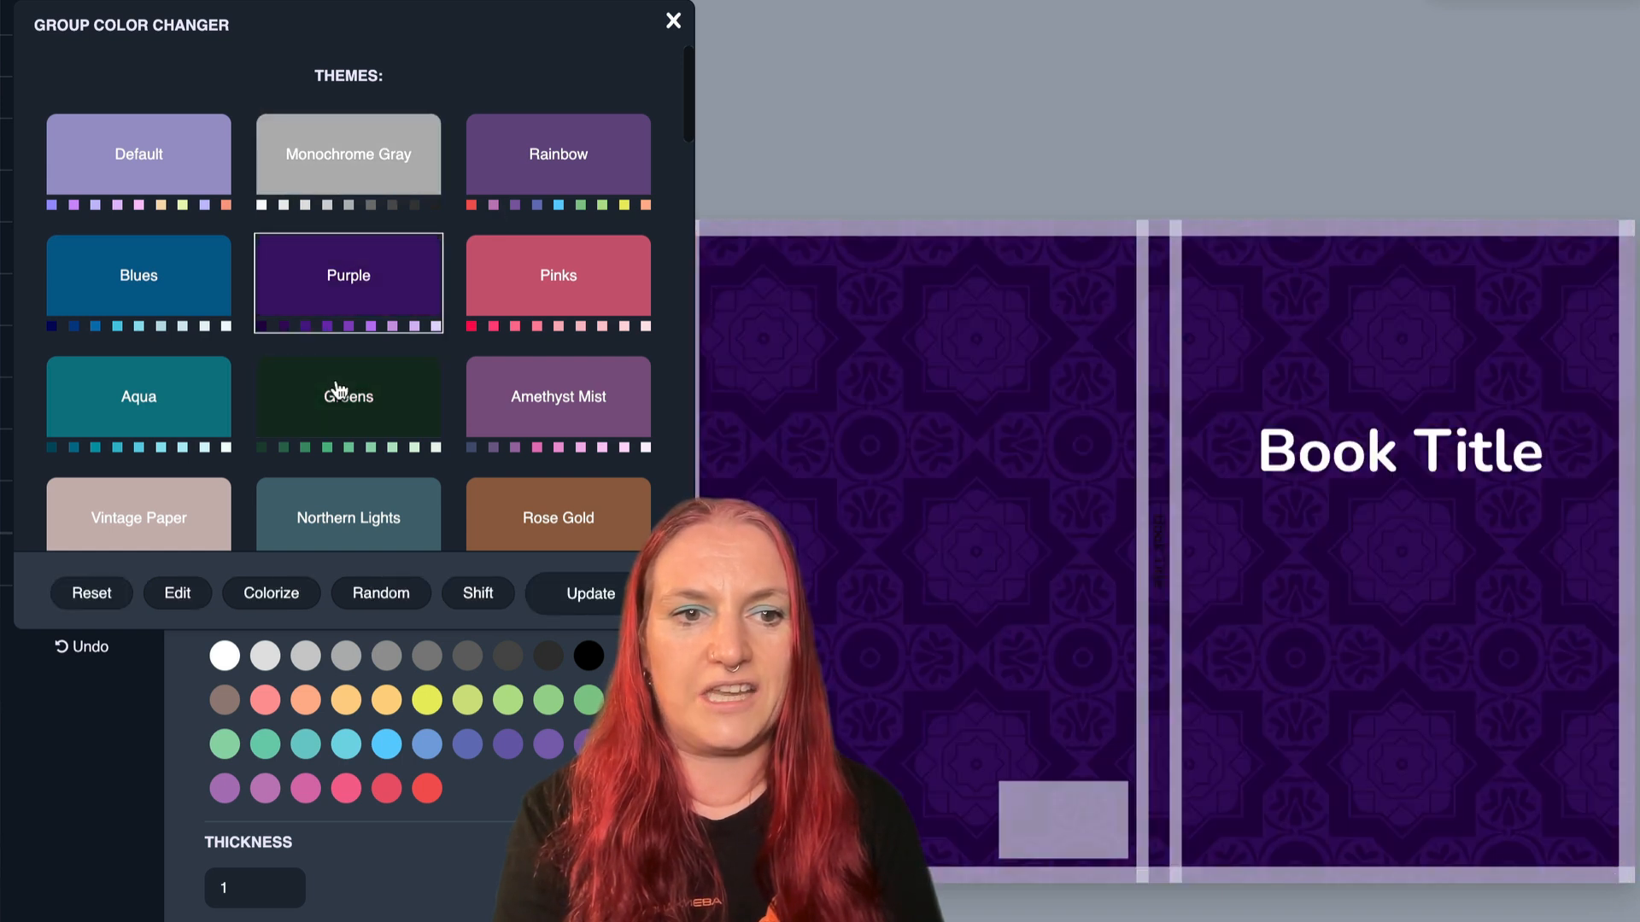
click(481, 595)
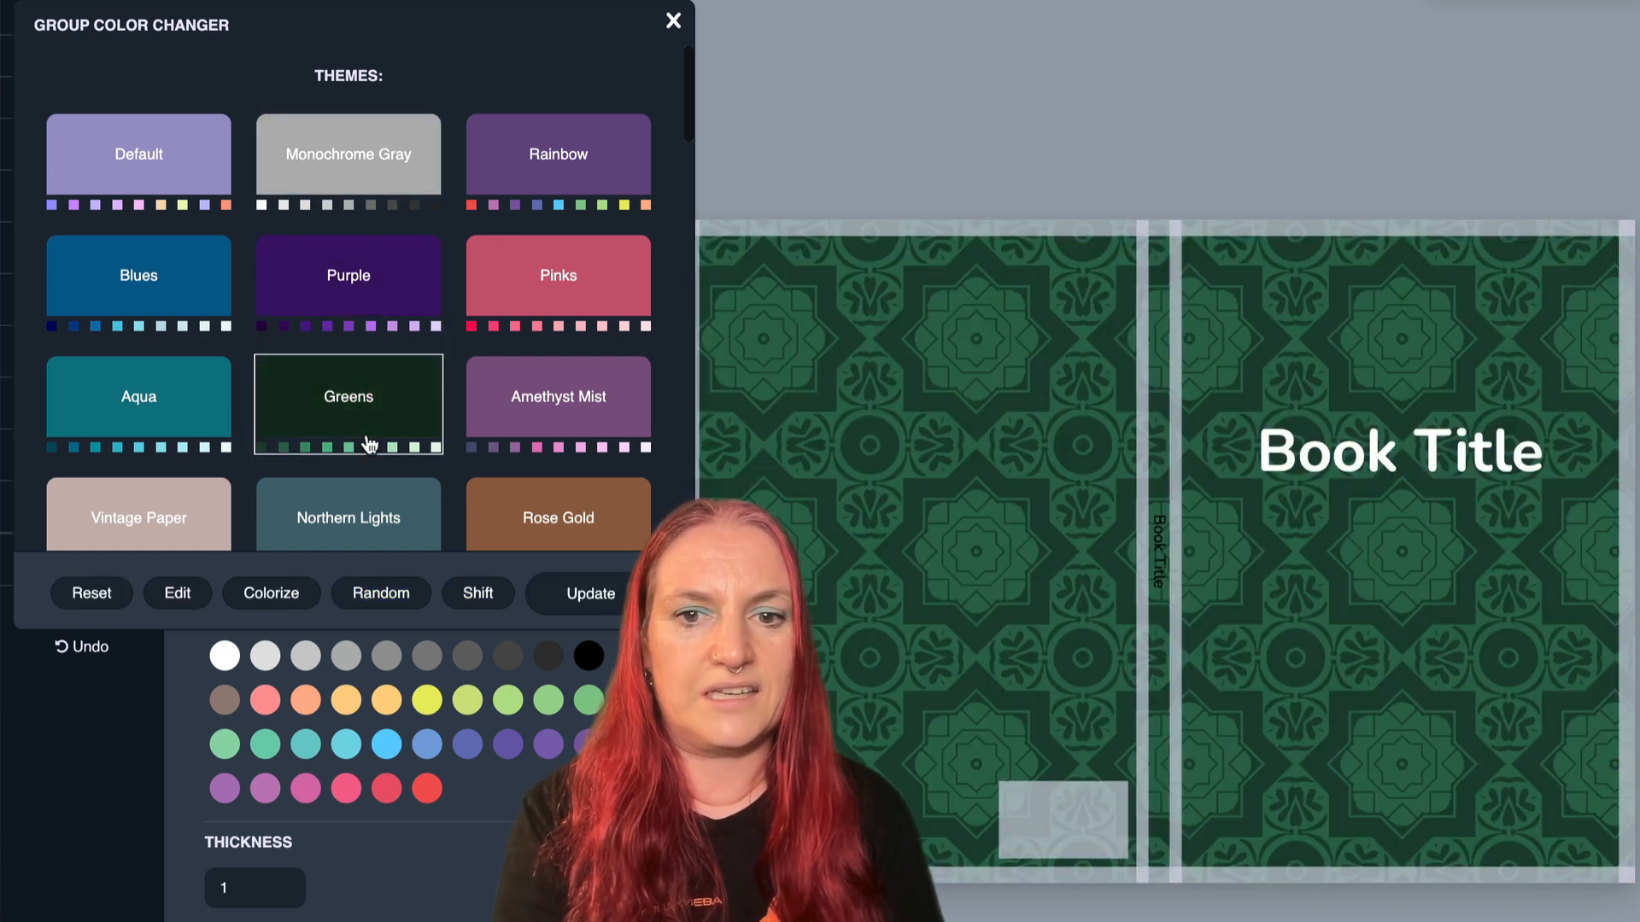
click(479, 595)
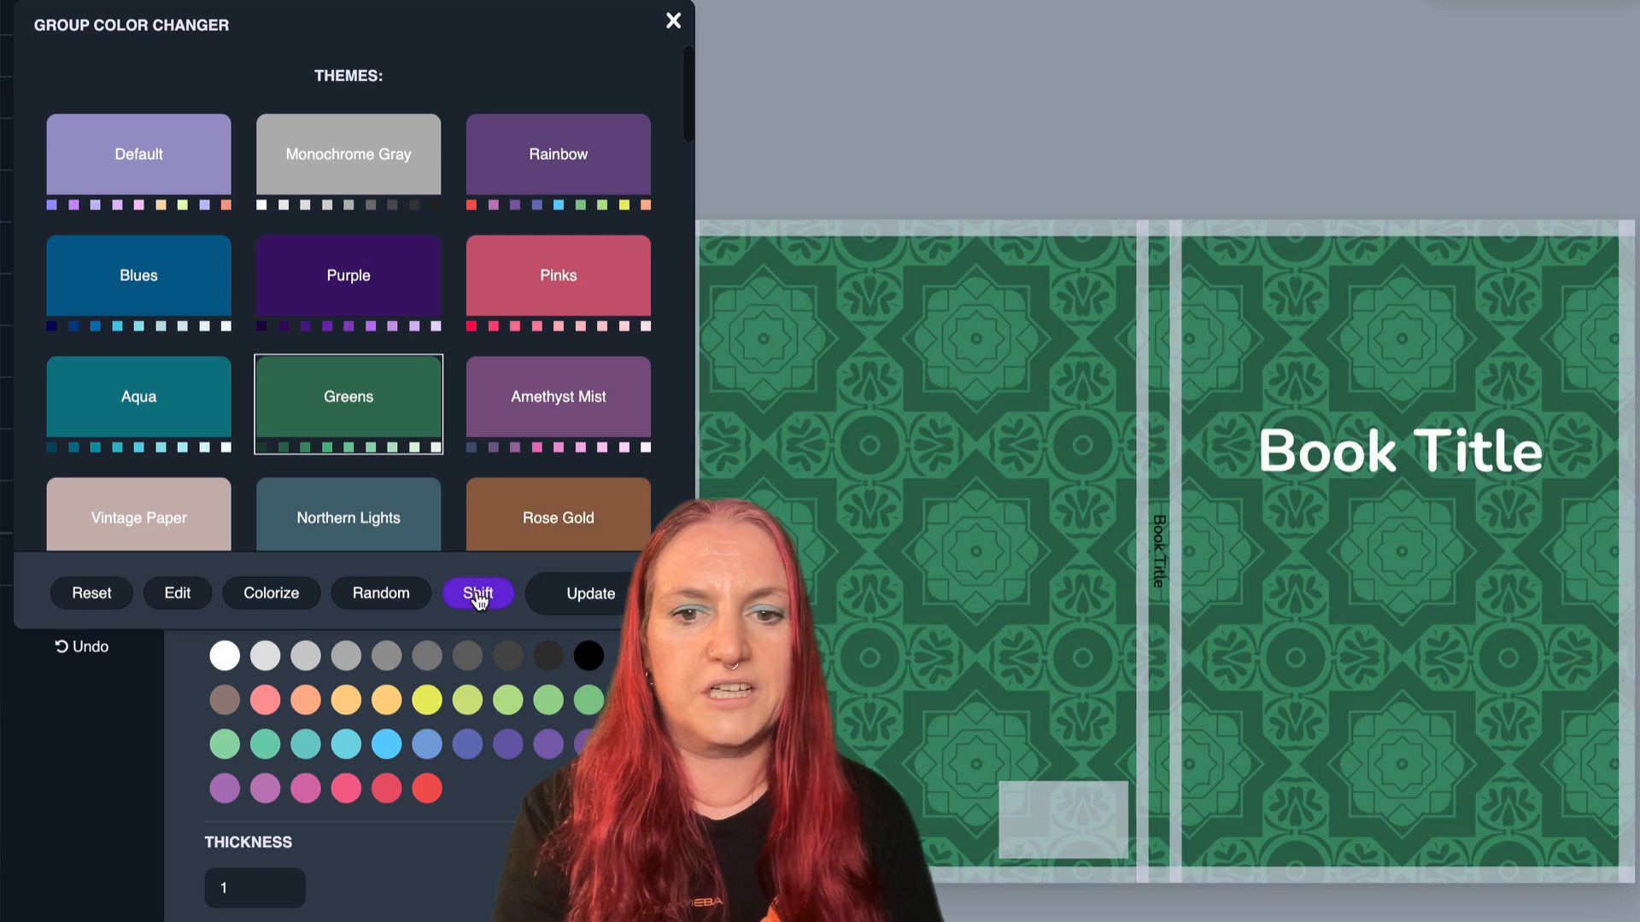
click(479, 596)
click(478, 595)
click(478, 596)
click(478, 595)
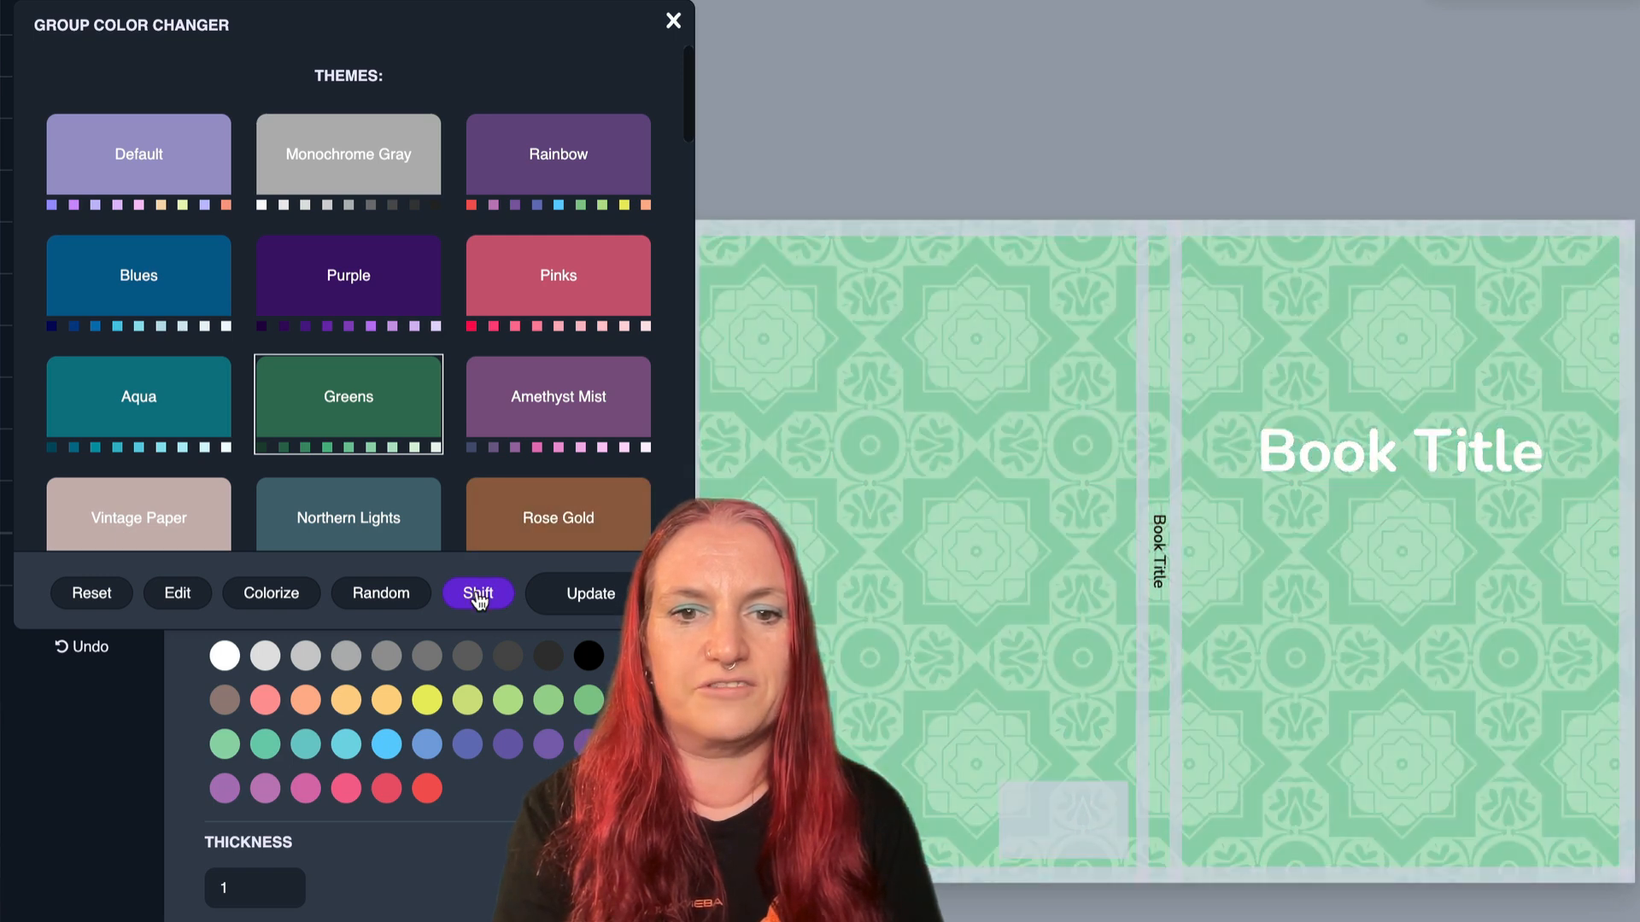
click(478, 595)
click(478, 595)
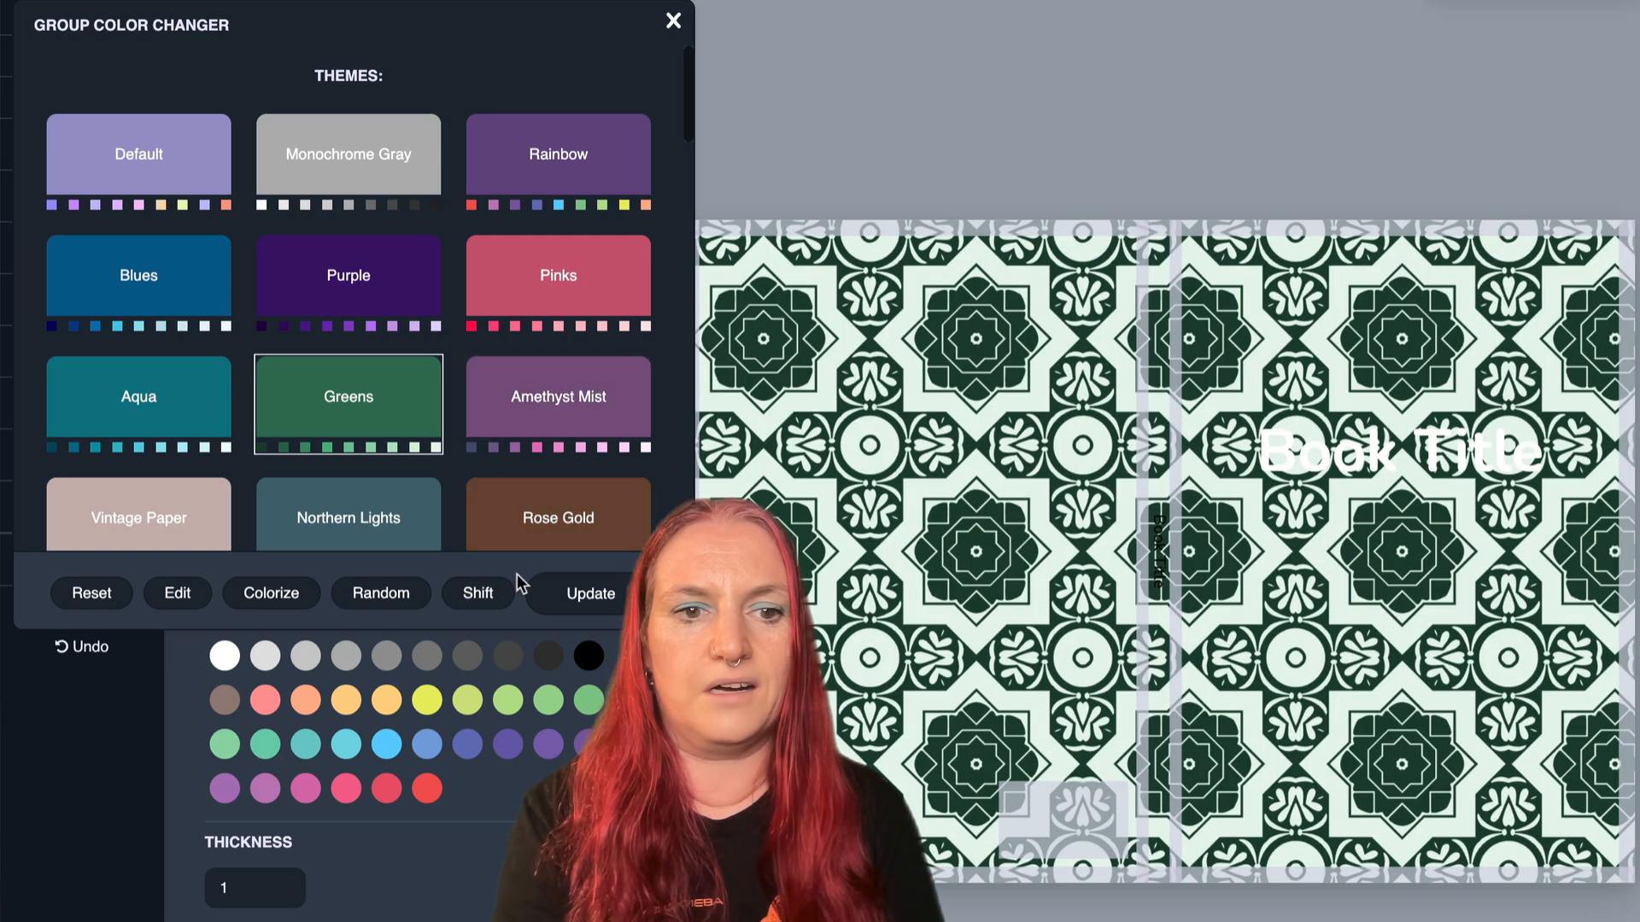
- Try the Amethyst Mist theme on the cover pattern and cycle its colors around to navy on pale pink
click(569, 415)
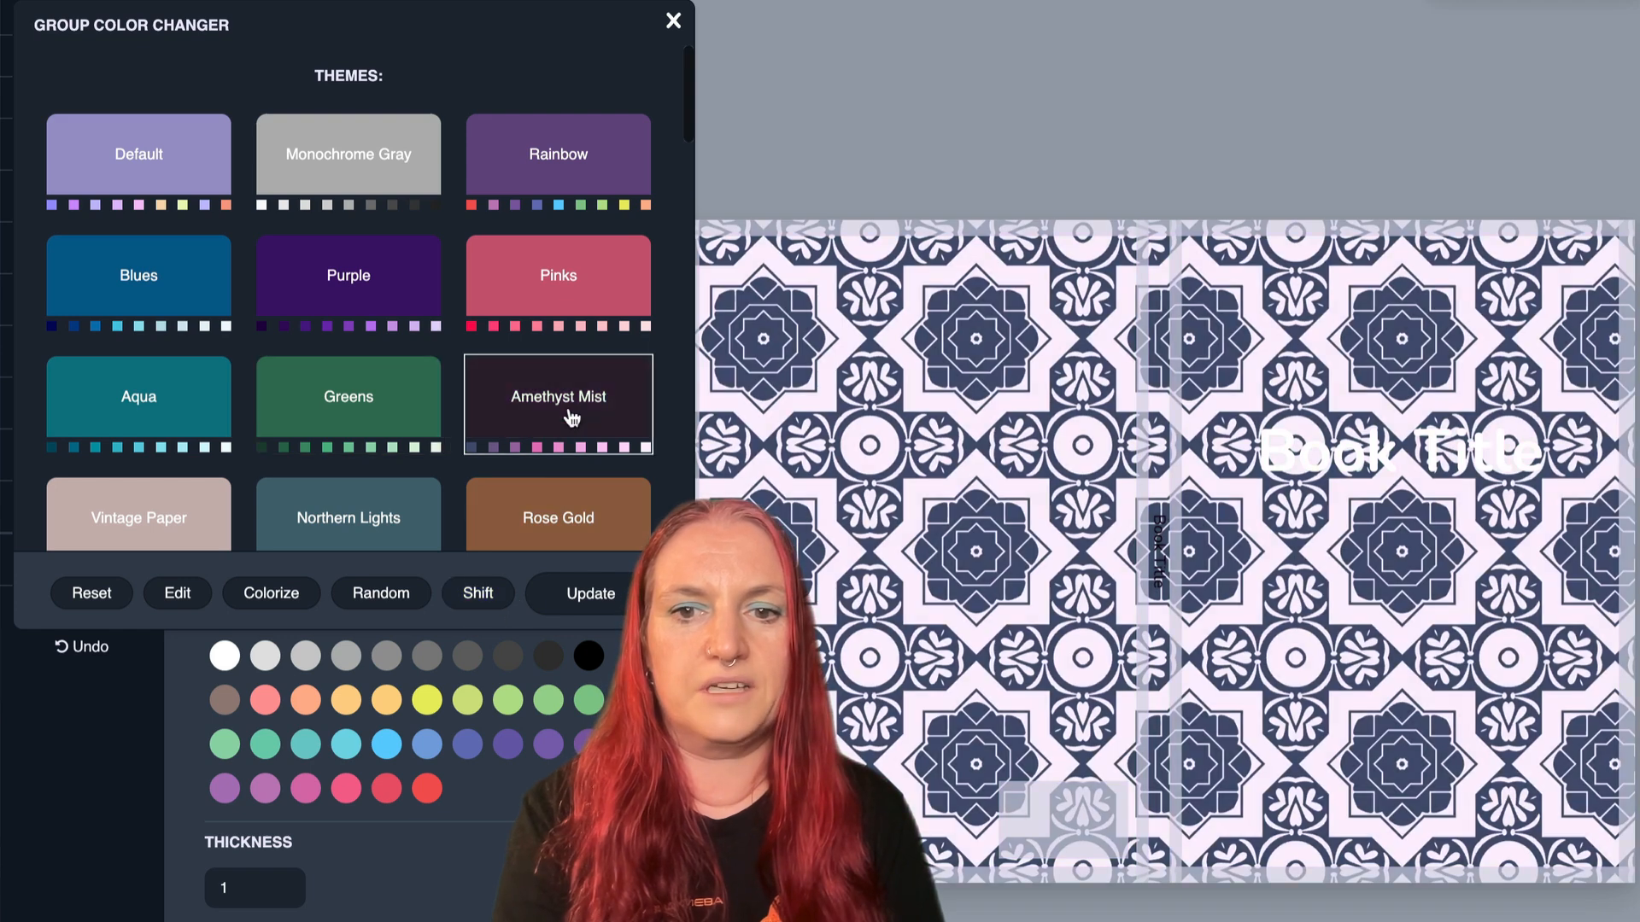
click(483, 591)
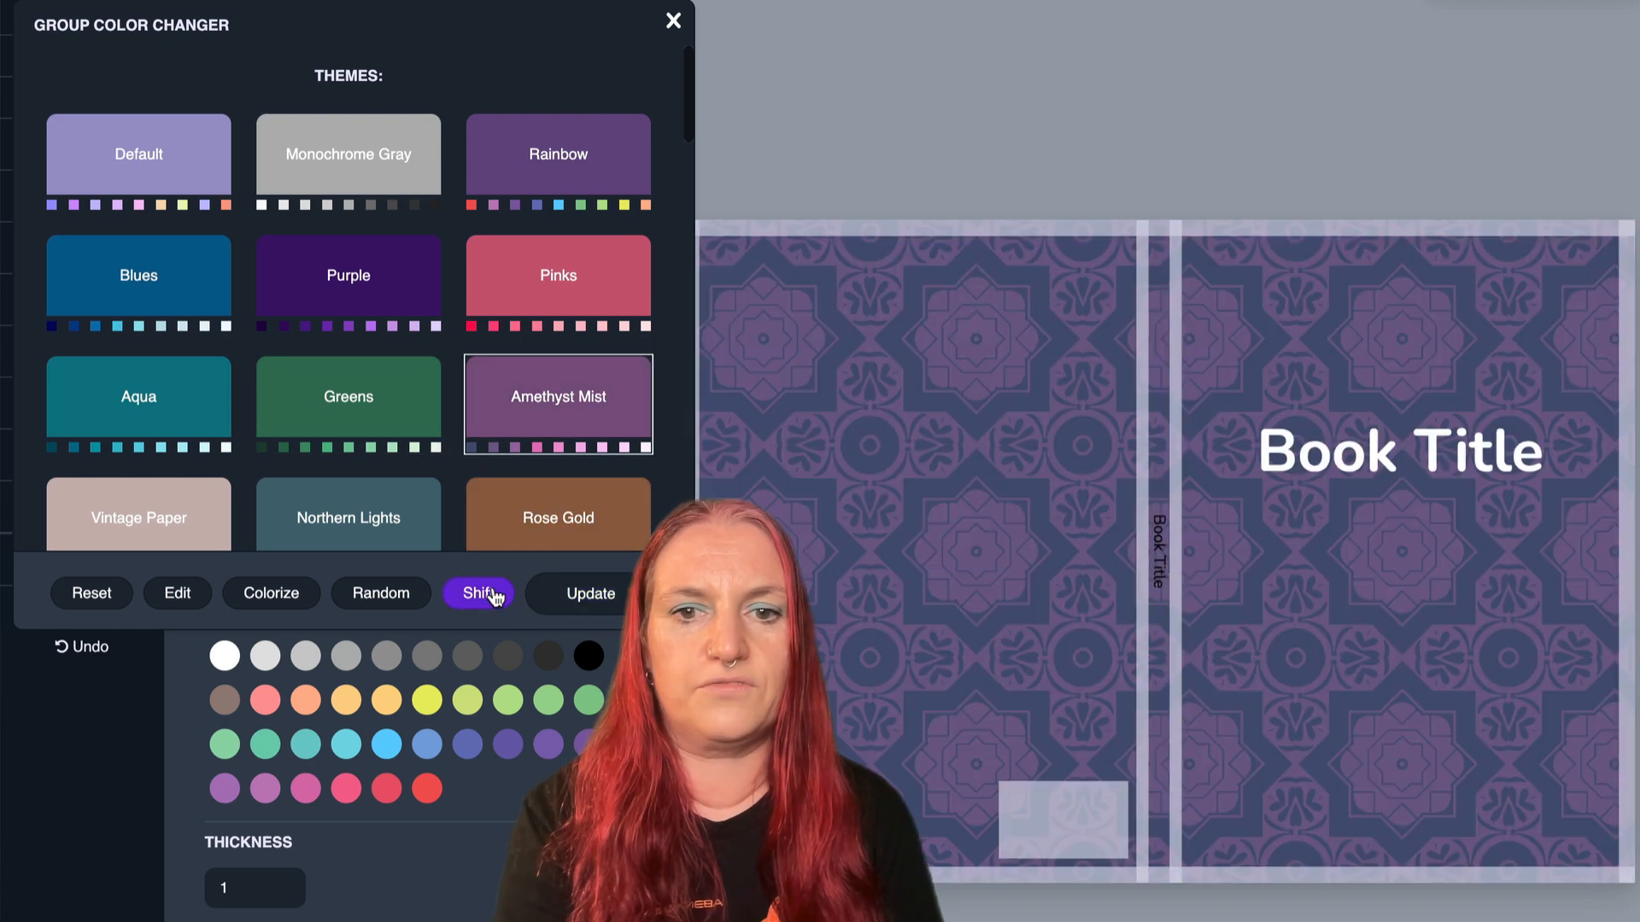
click(493, 592)
click(493, 592)
click(493, 592)
click(493, 592)
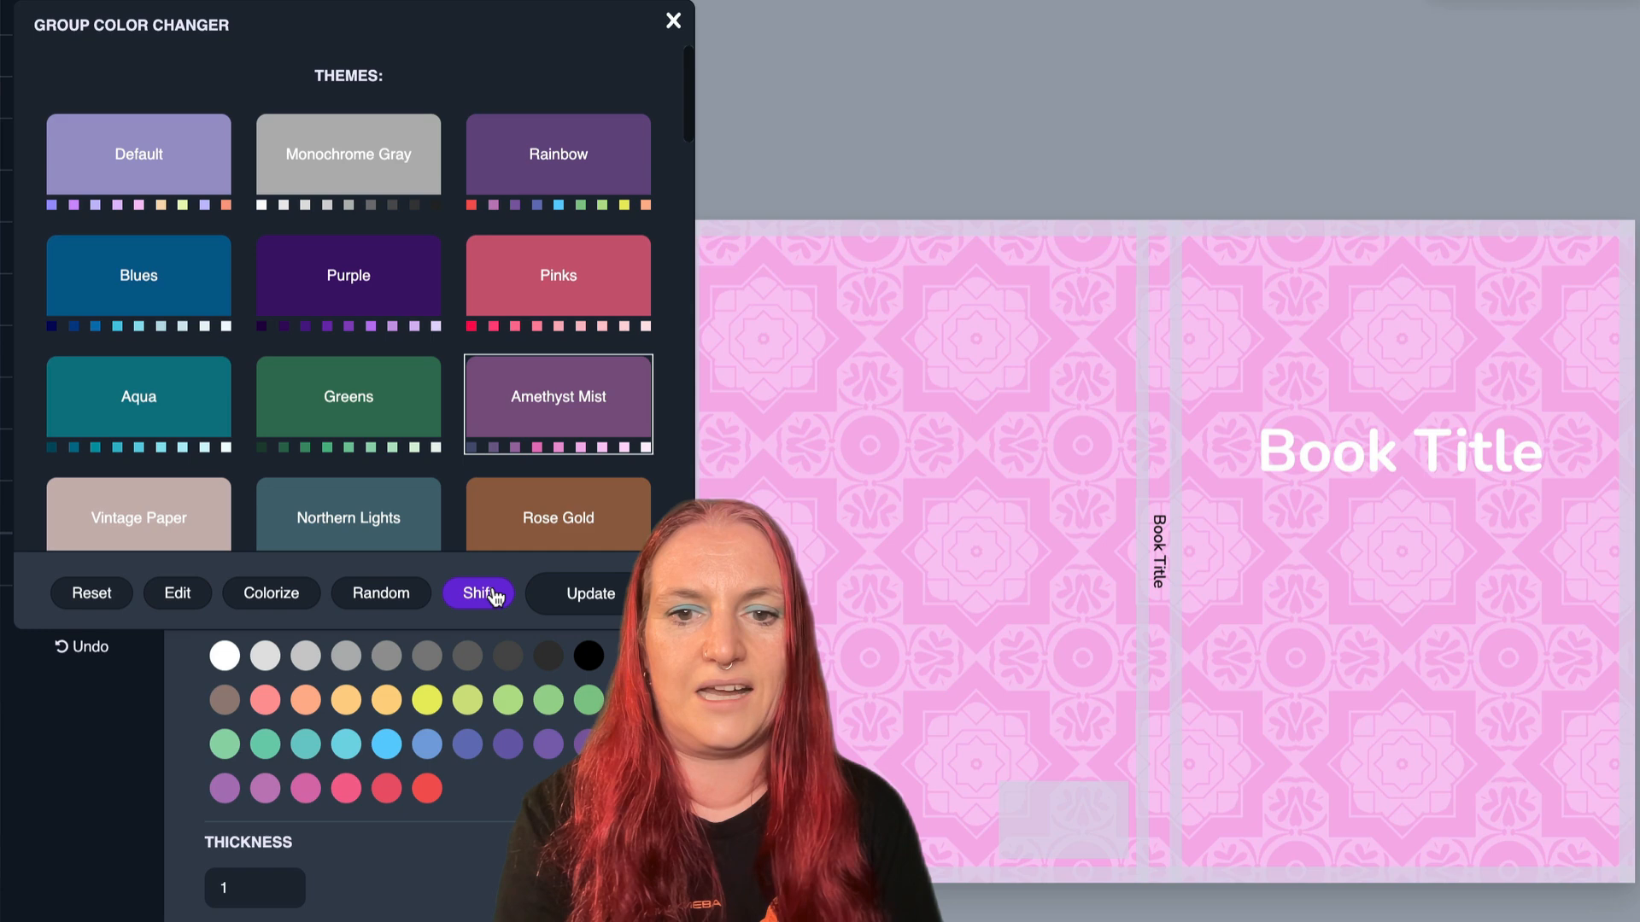
click(493, 592)
click(493, 592)
click(493, 593)
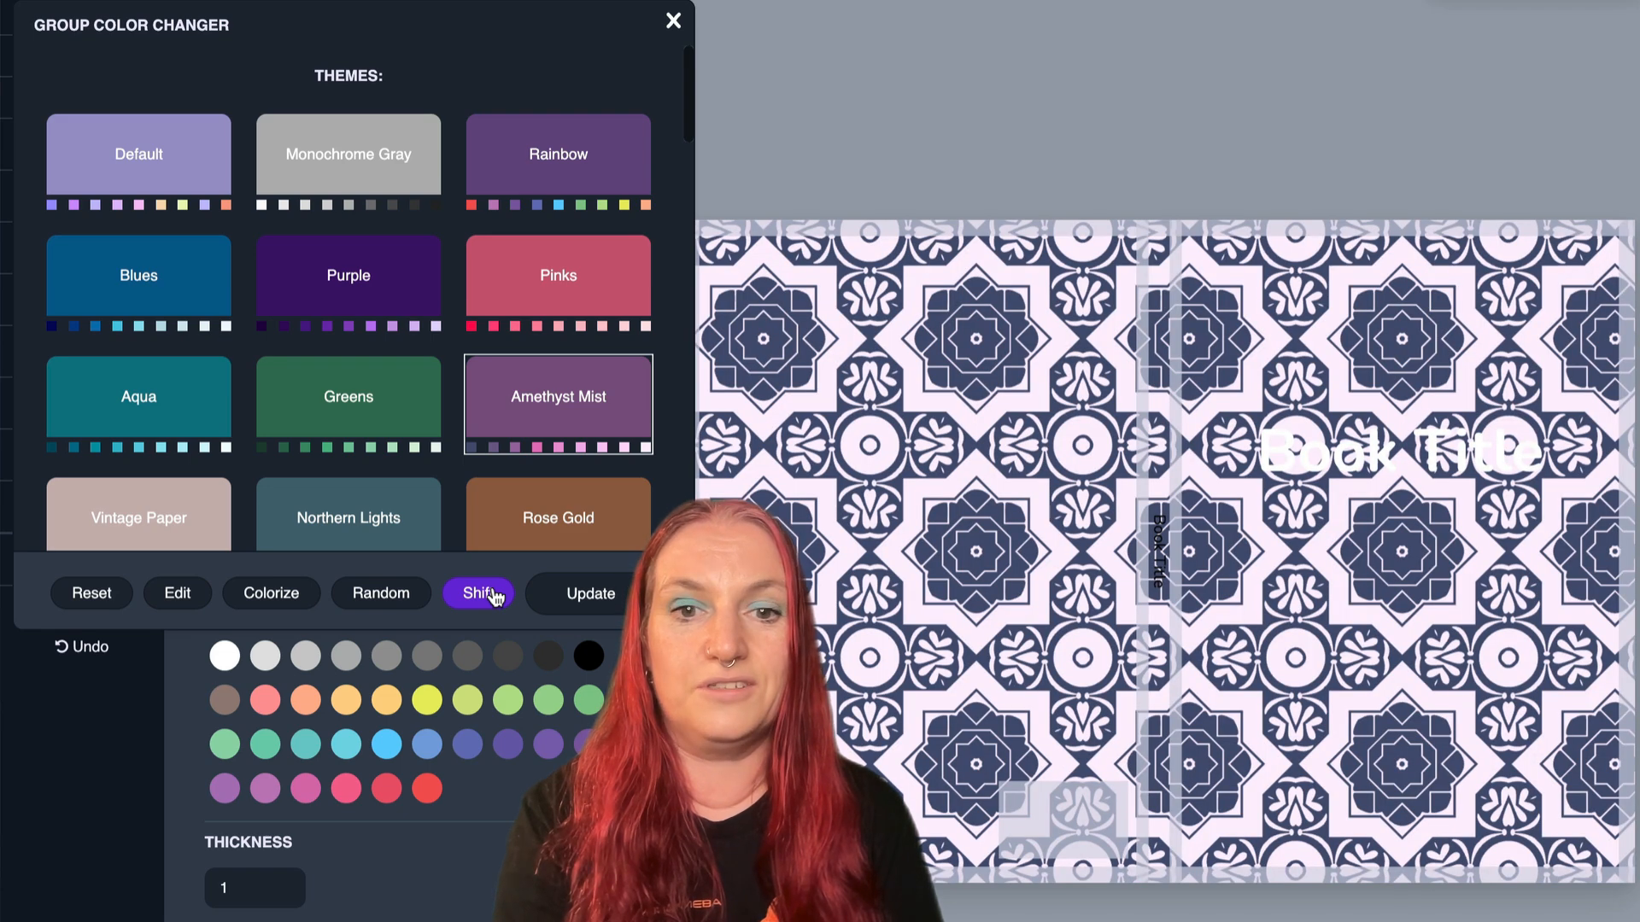
- Recolor the cover pattern with the Northern Lights theme, shifting its colors to muted teal shapes on a dark teal background
scroll(385, 406, down, 2)
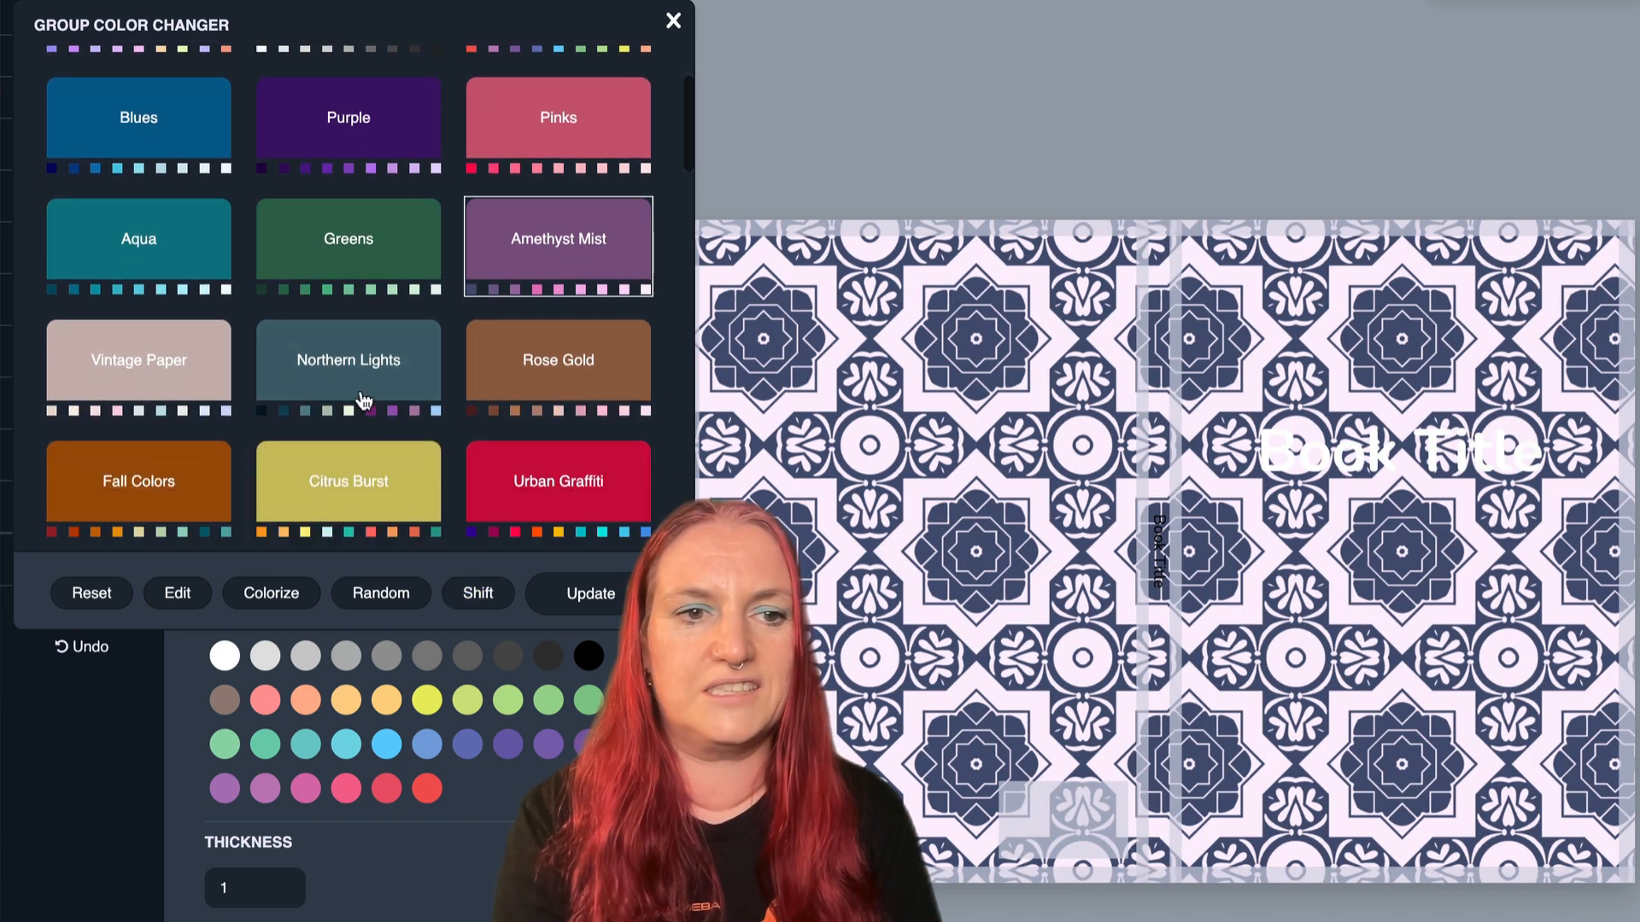
click(356, 397)
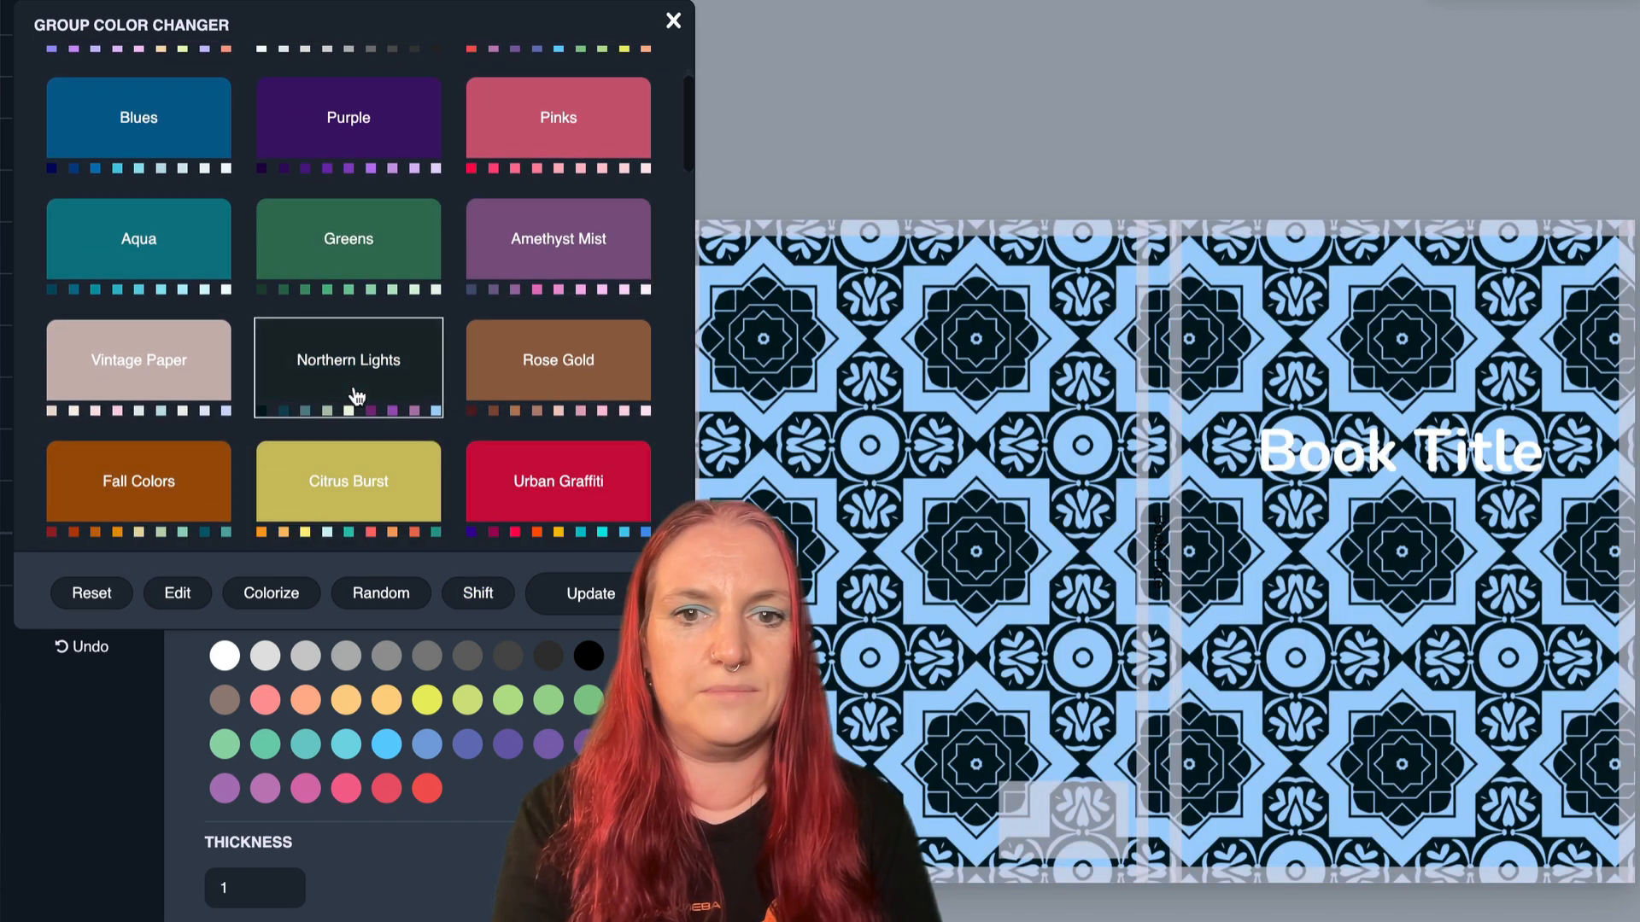
click(495, 597)
click(495, 597)
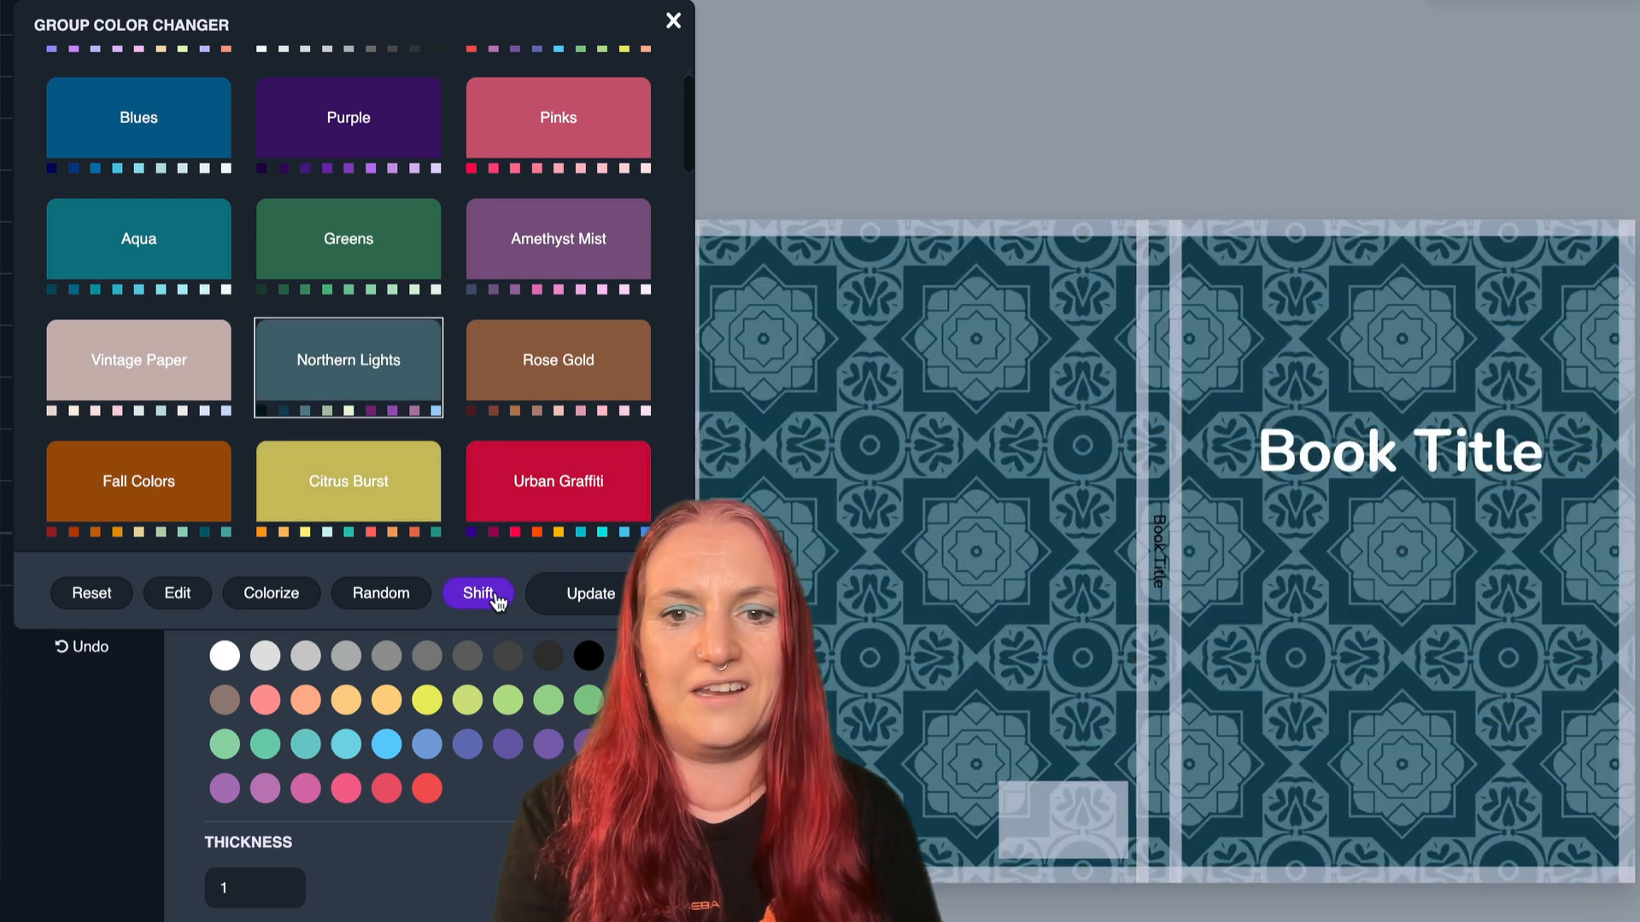
- Cycle the Northern Lights colors on the cover pattern through purple and cream to near-black shapes on light blue
click(495, 597)
click(494, 597)
click(497, 601)
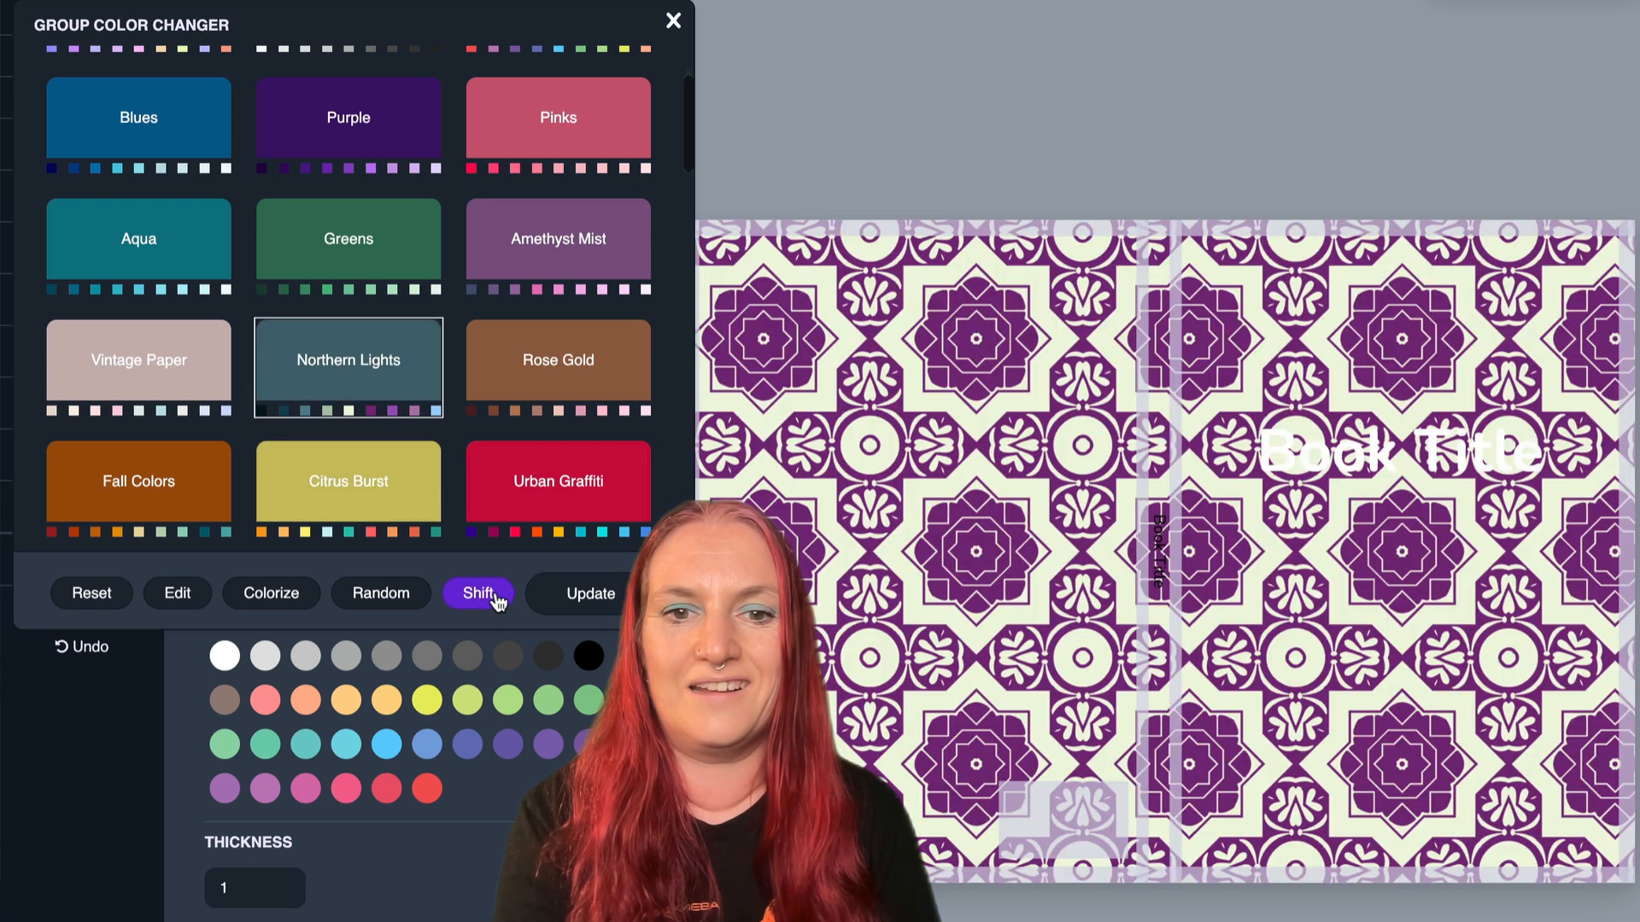
click(496, 600)
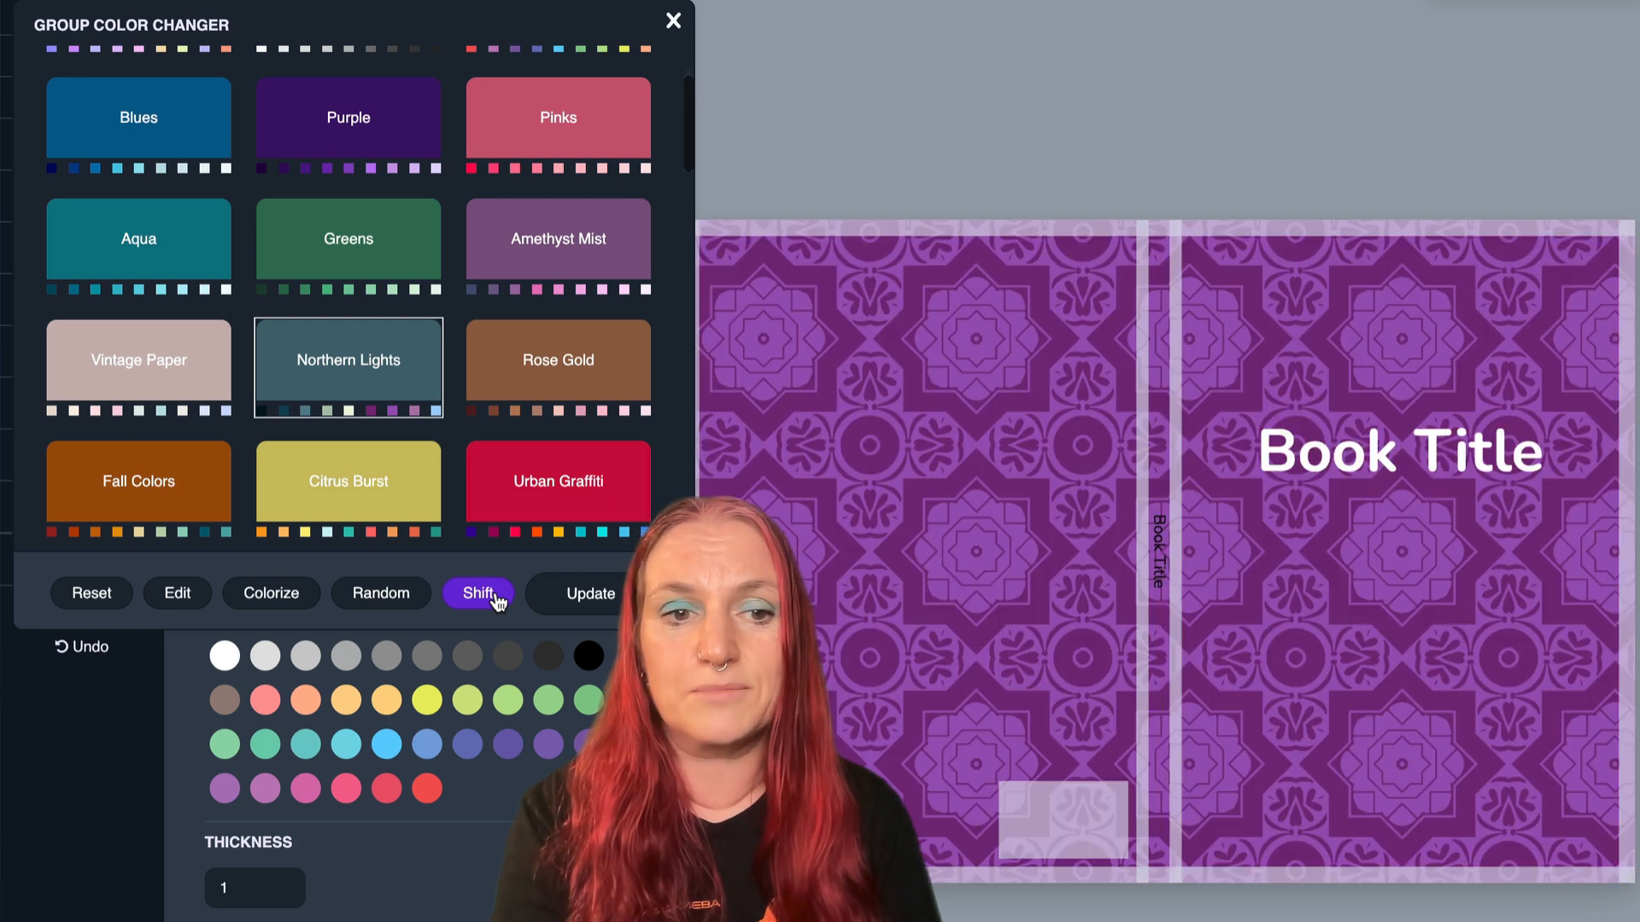
click(496, 600)
click(496, 601)
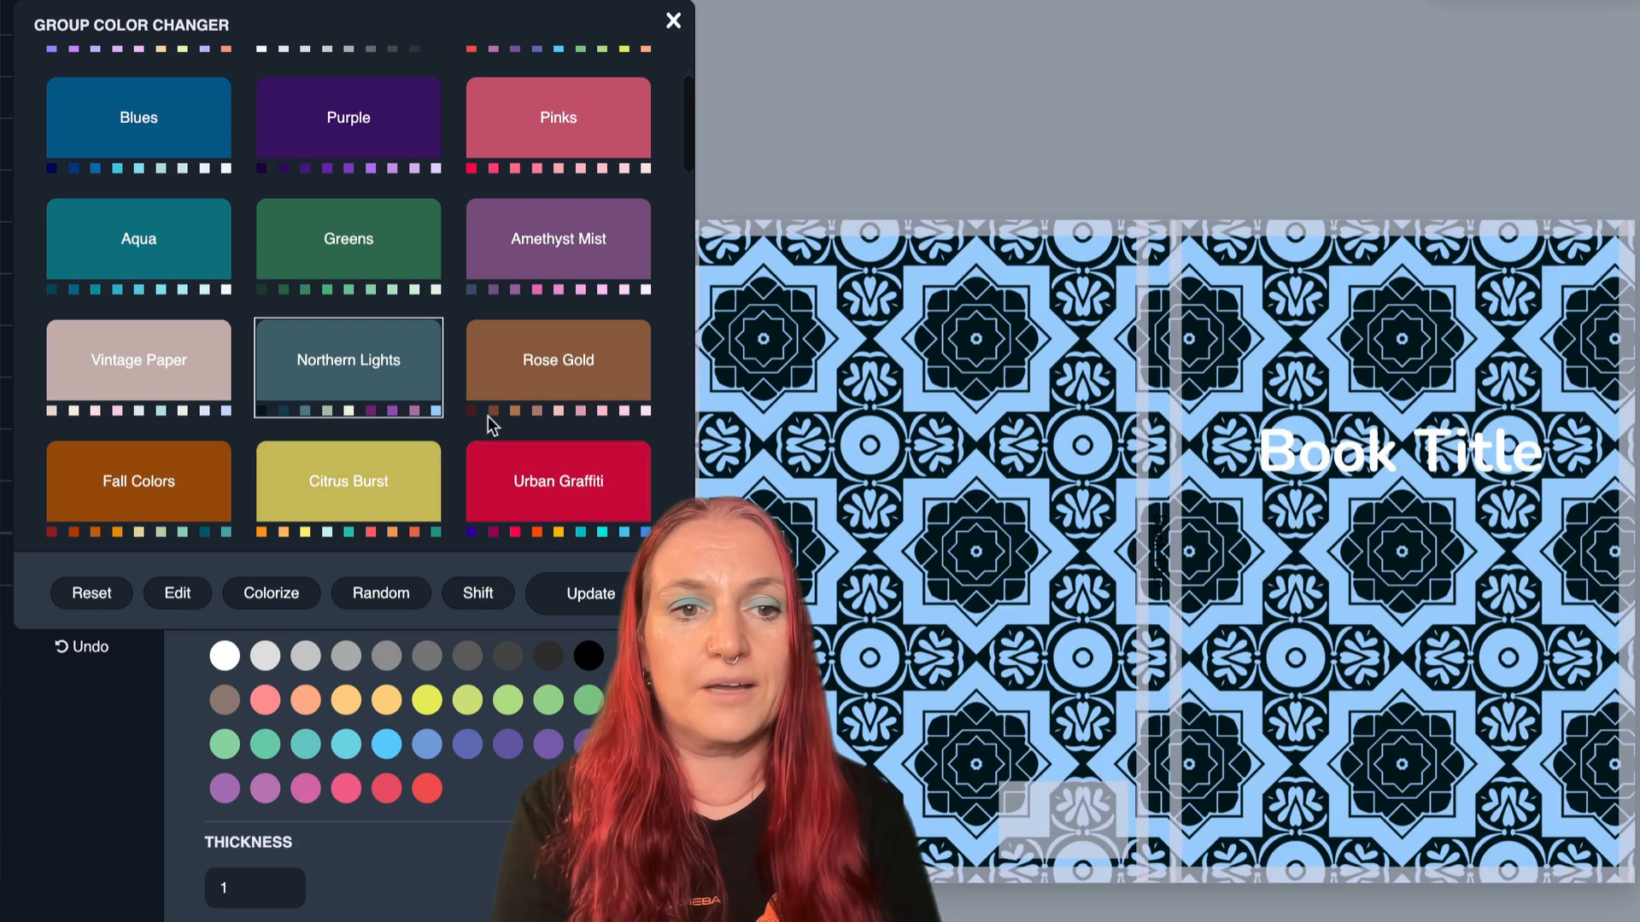
- Recolor the cover pattern with the Urban Graffiti theme, shift it to amber shapes on an orange background, and apply the change
click(531, 480)
click(480, 596)
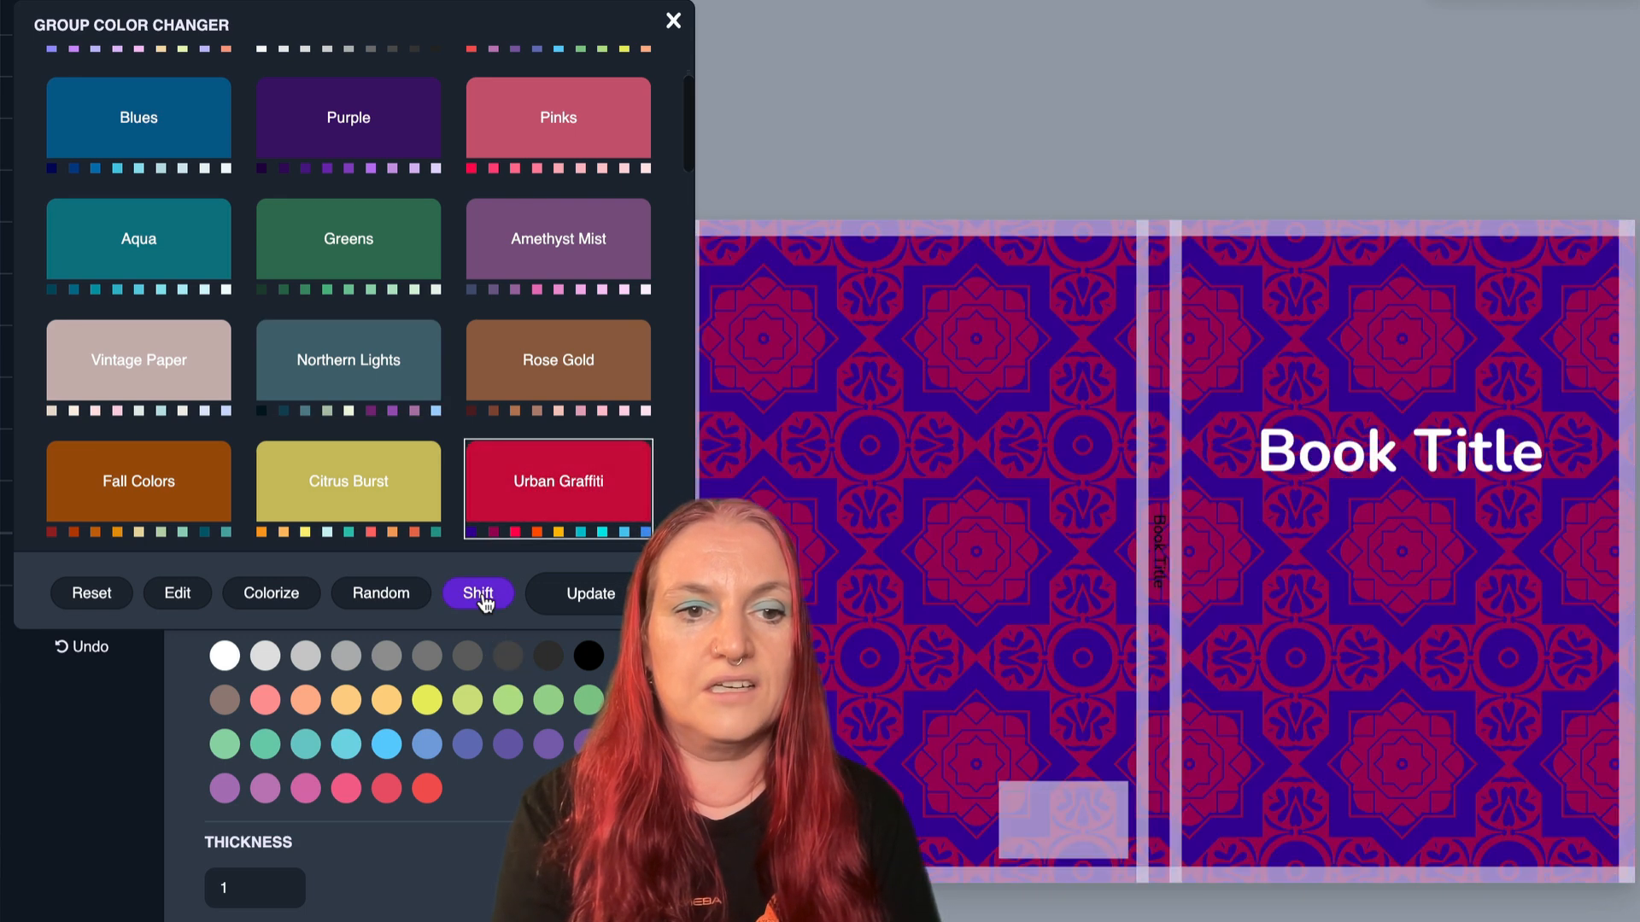
click(482, 600)
click(485, 602)
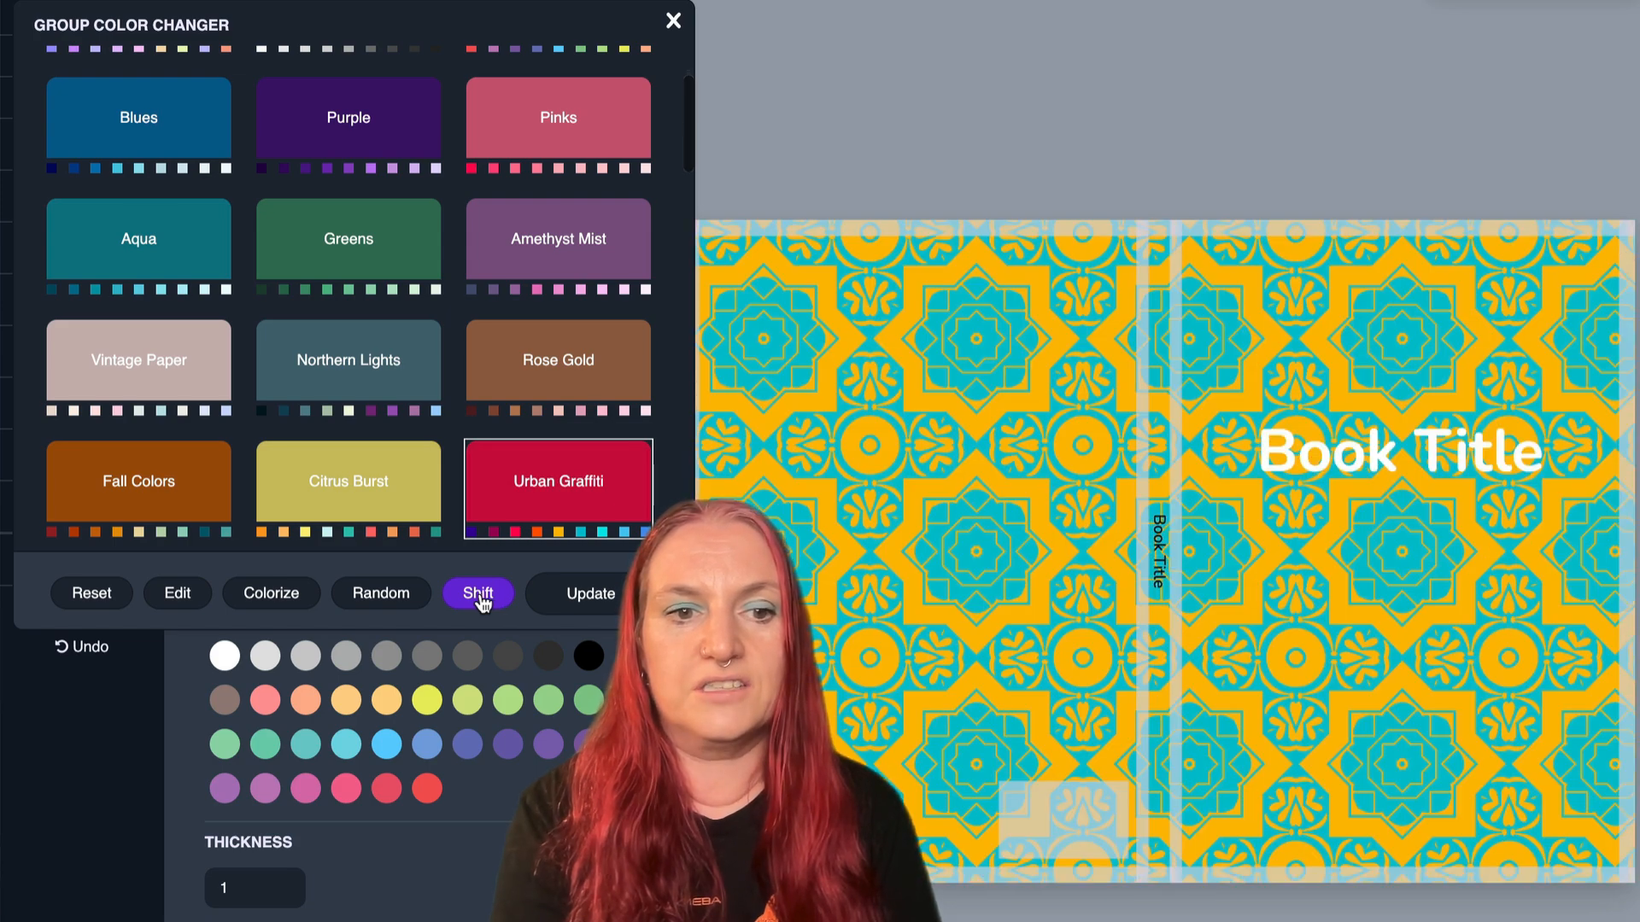
click(483, 599)
click(483, 600)
click(484, 600)
click(484, 600)
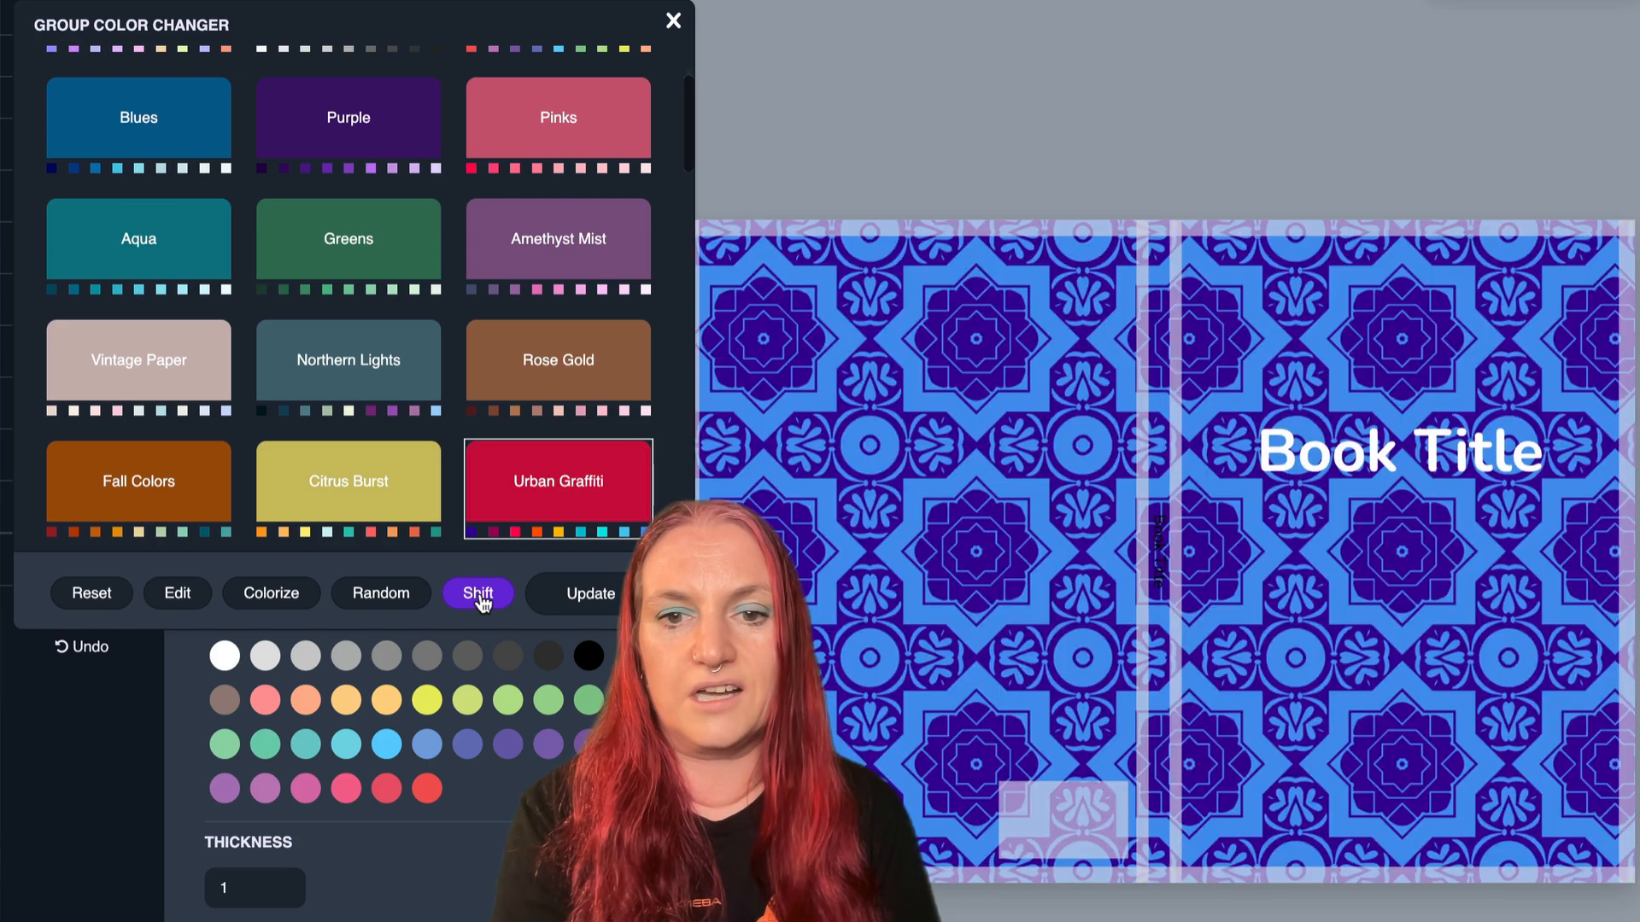
click(484, 600)
click(483, 599)
click(483, 599)
click(483, 600)
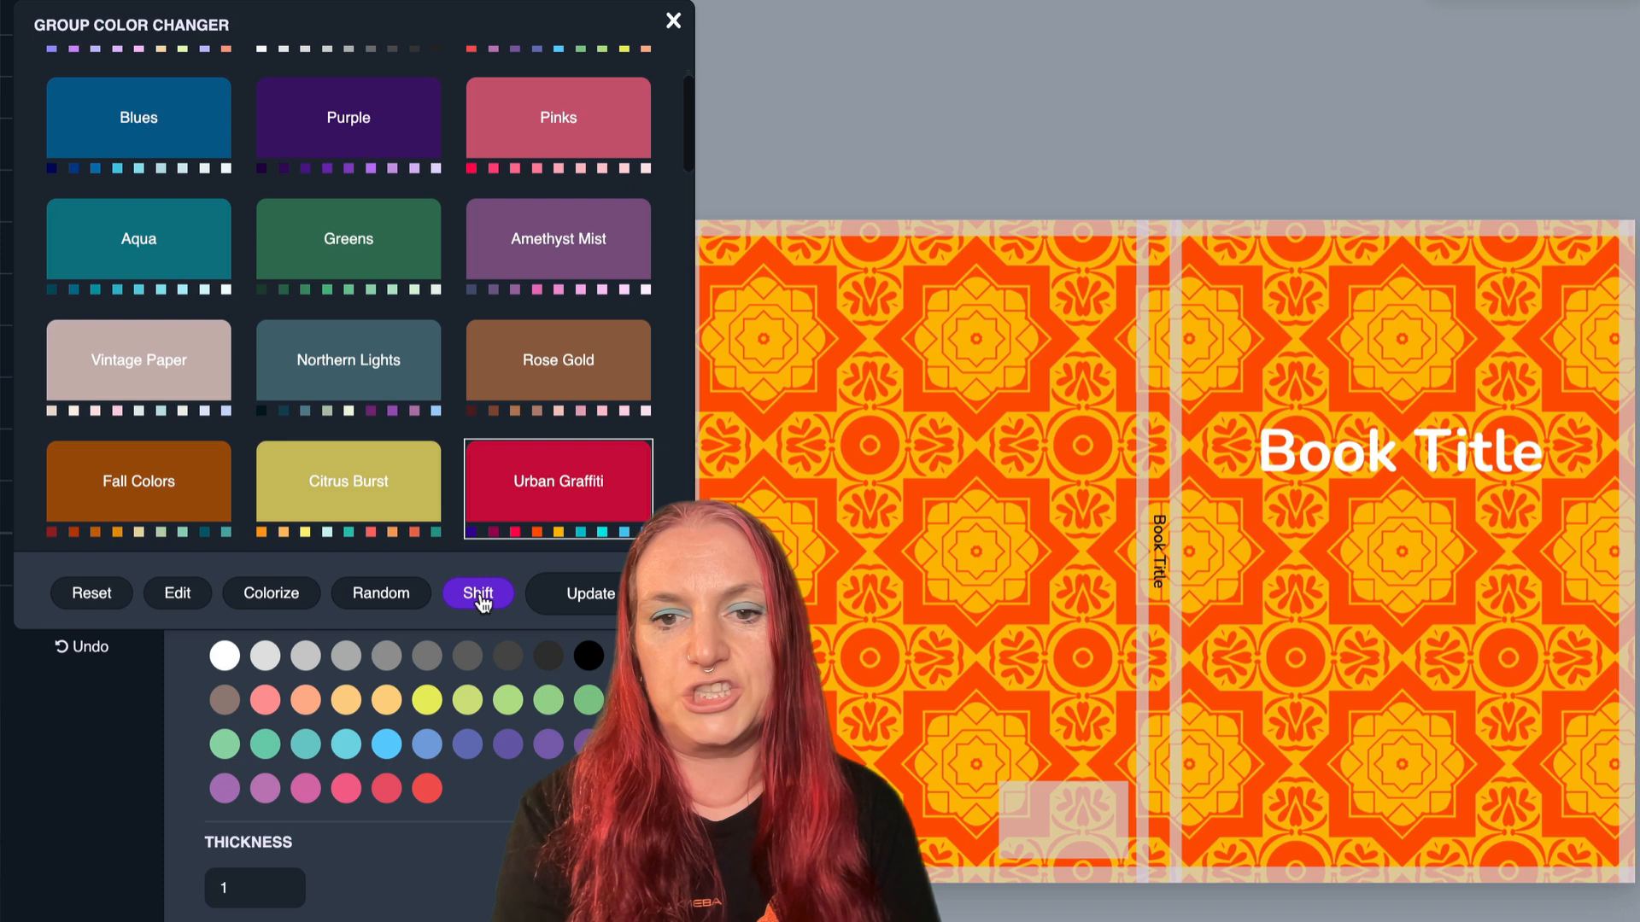
click(589, 595)
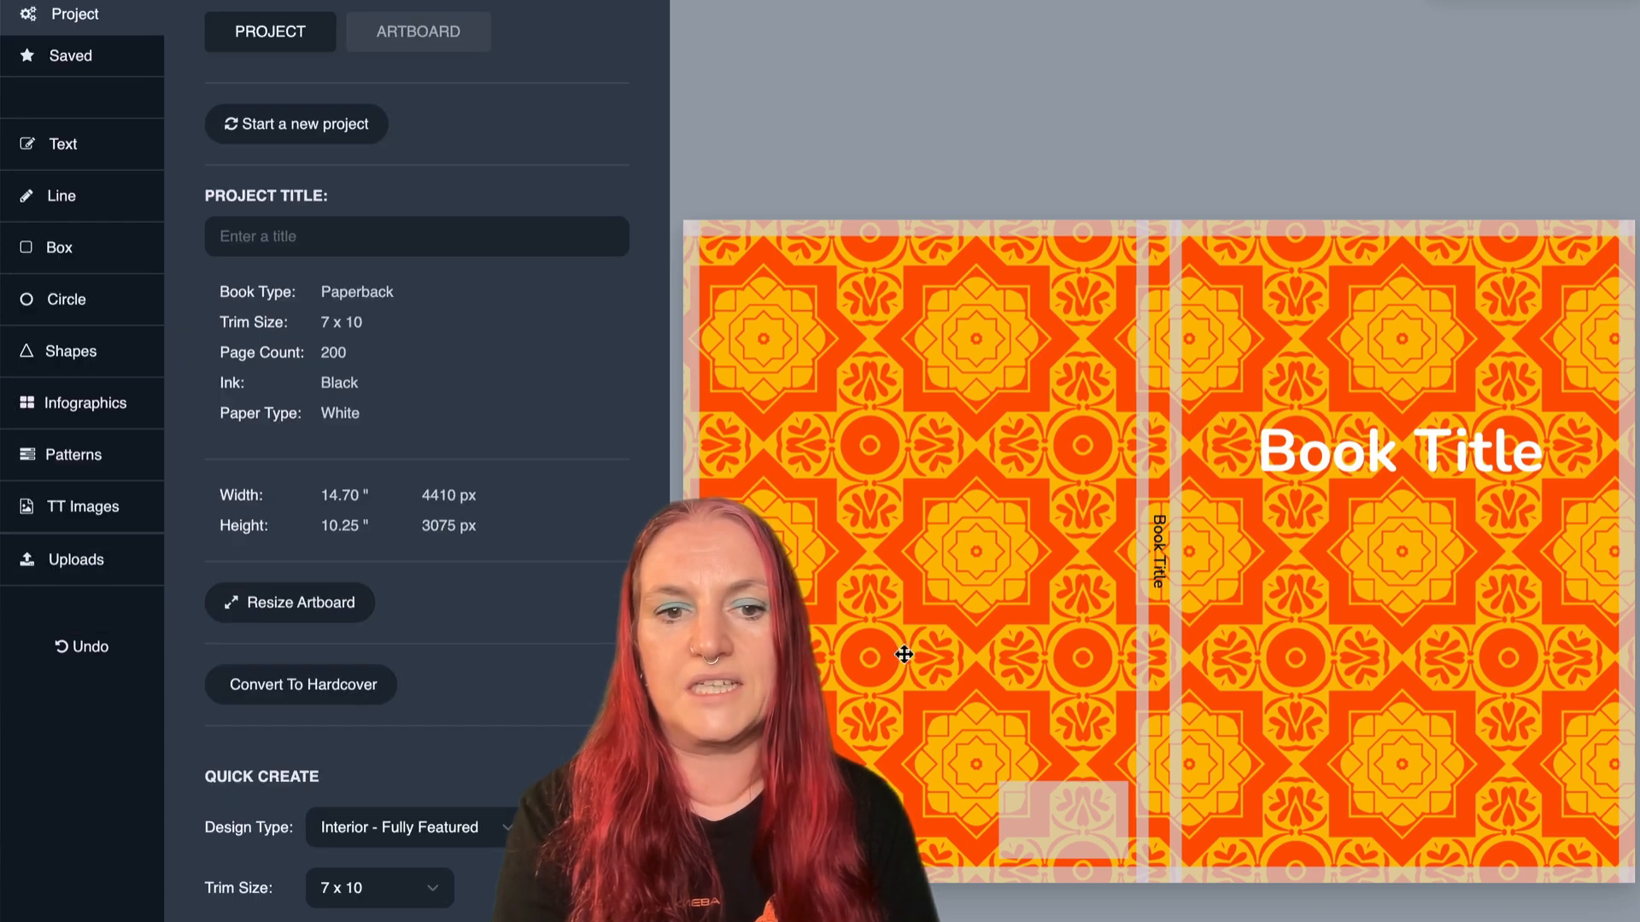
click(933, 651)
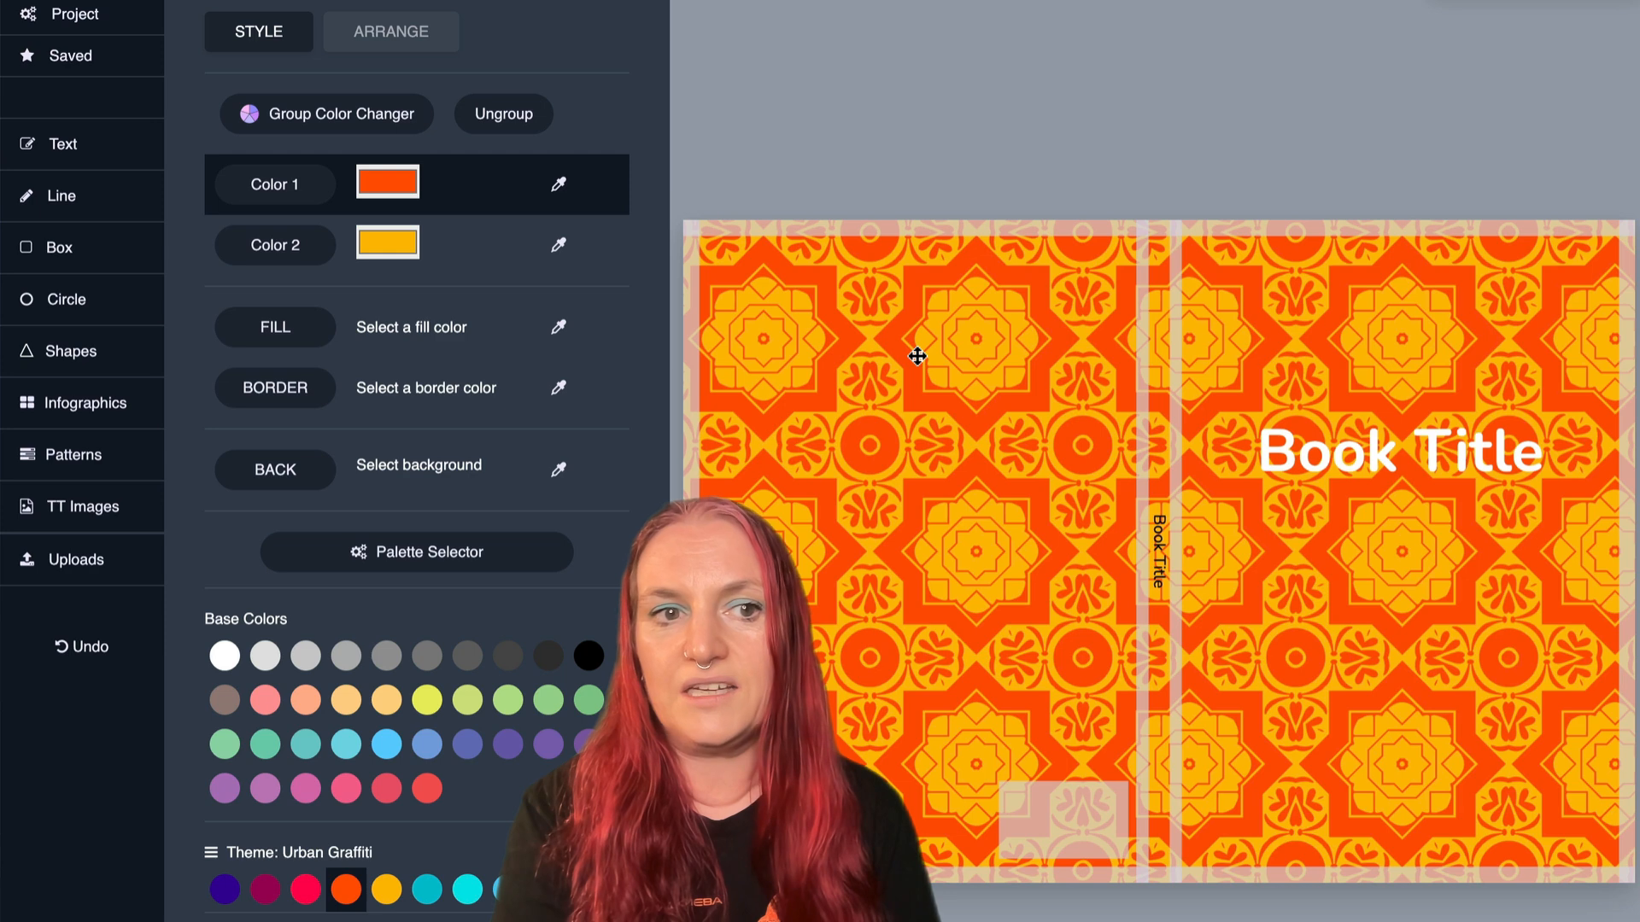
click(306, 120)
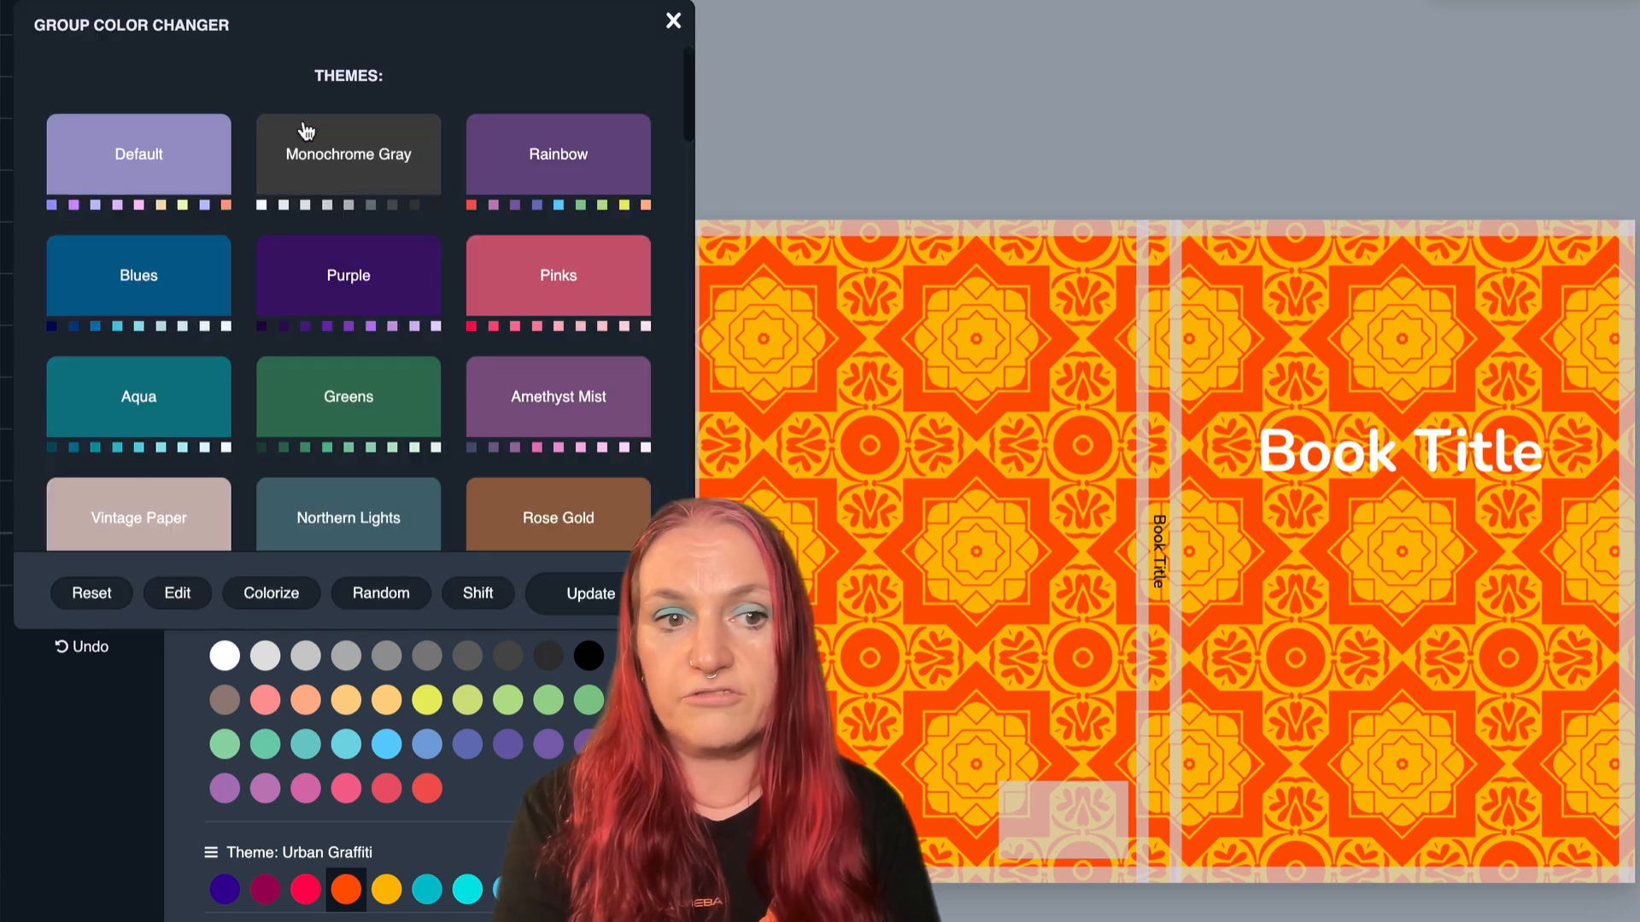
click(676, 20)
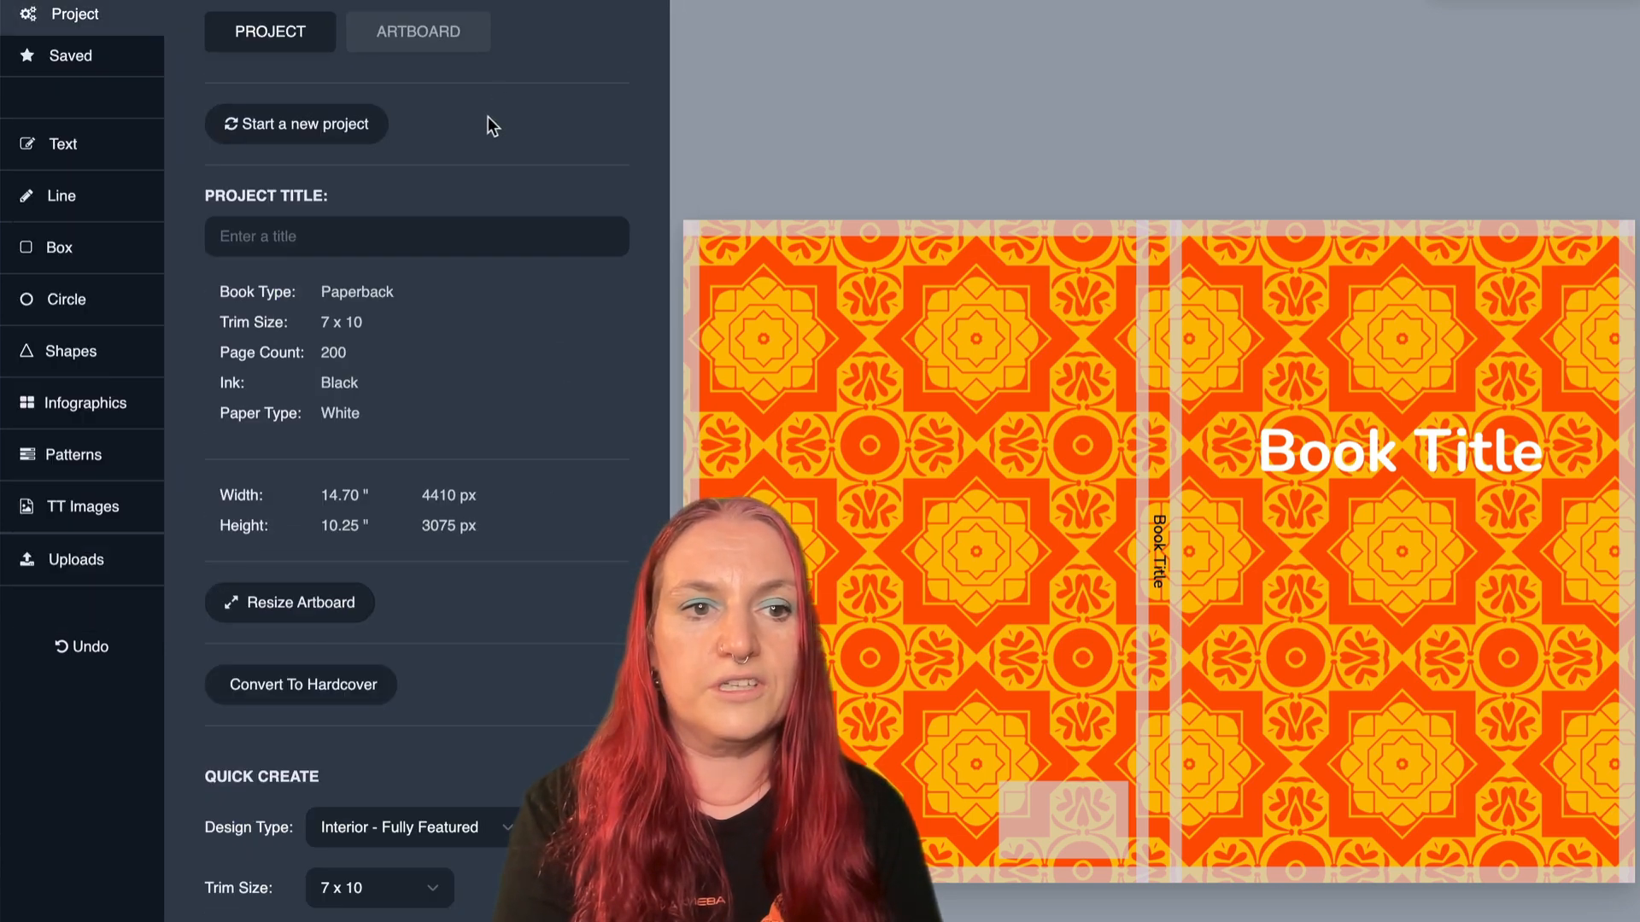
- Try light blue and purple from the base colors as Color 1 of the cover pattern
click(844, 385)
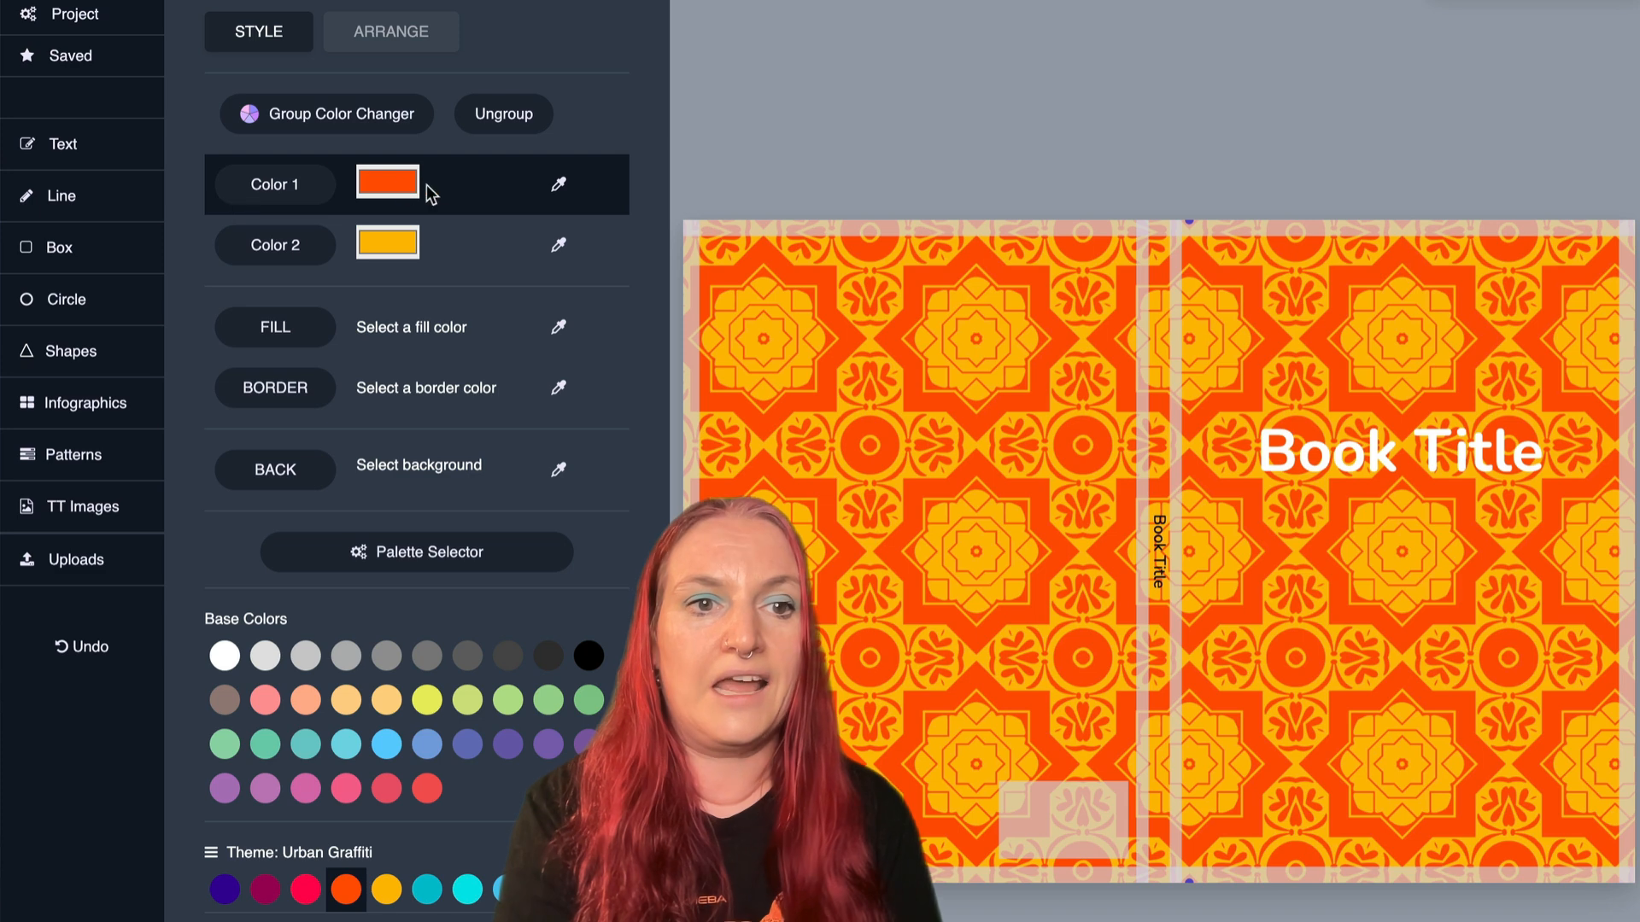
click(574, 183)
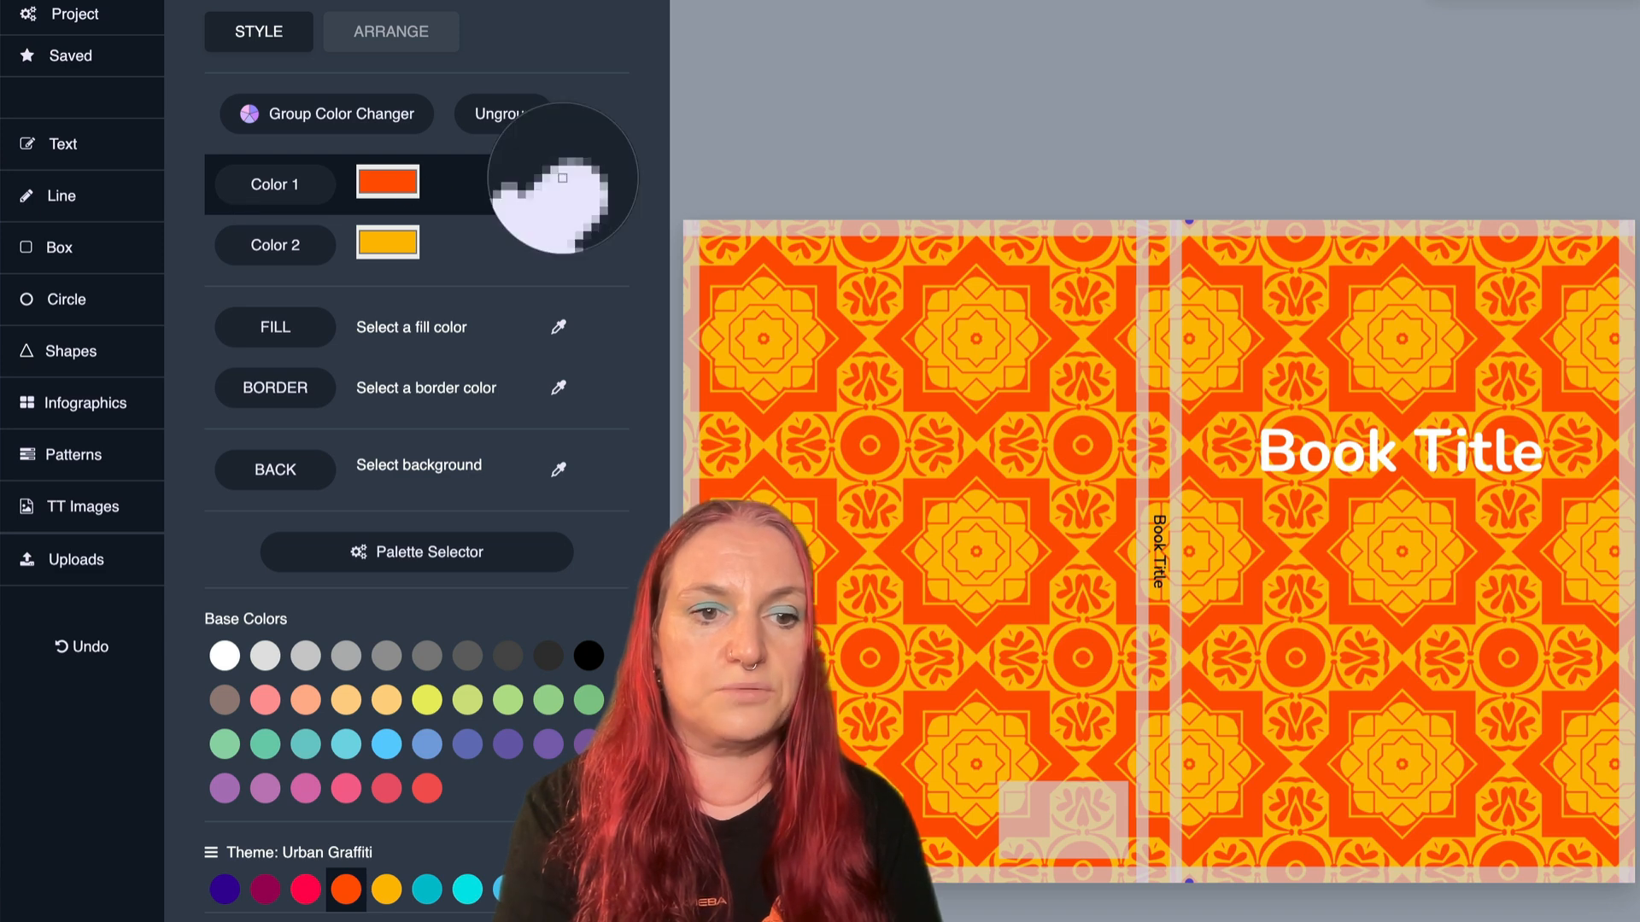
click(375, 748)
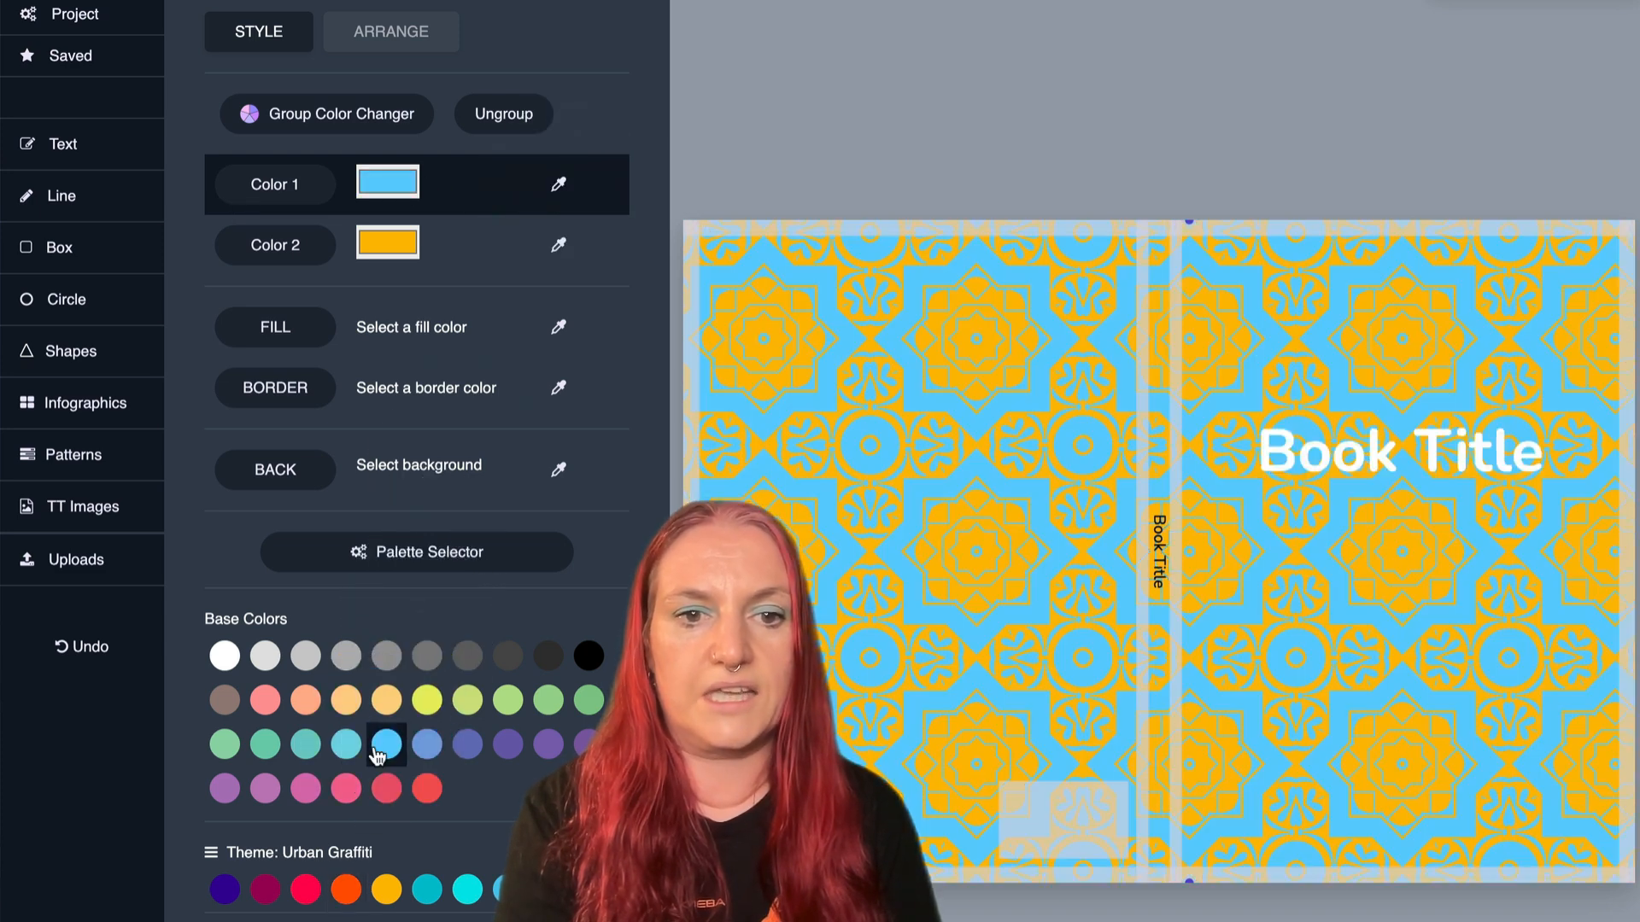
click(560, 185)
click(586, 744)
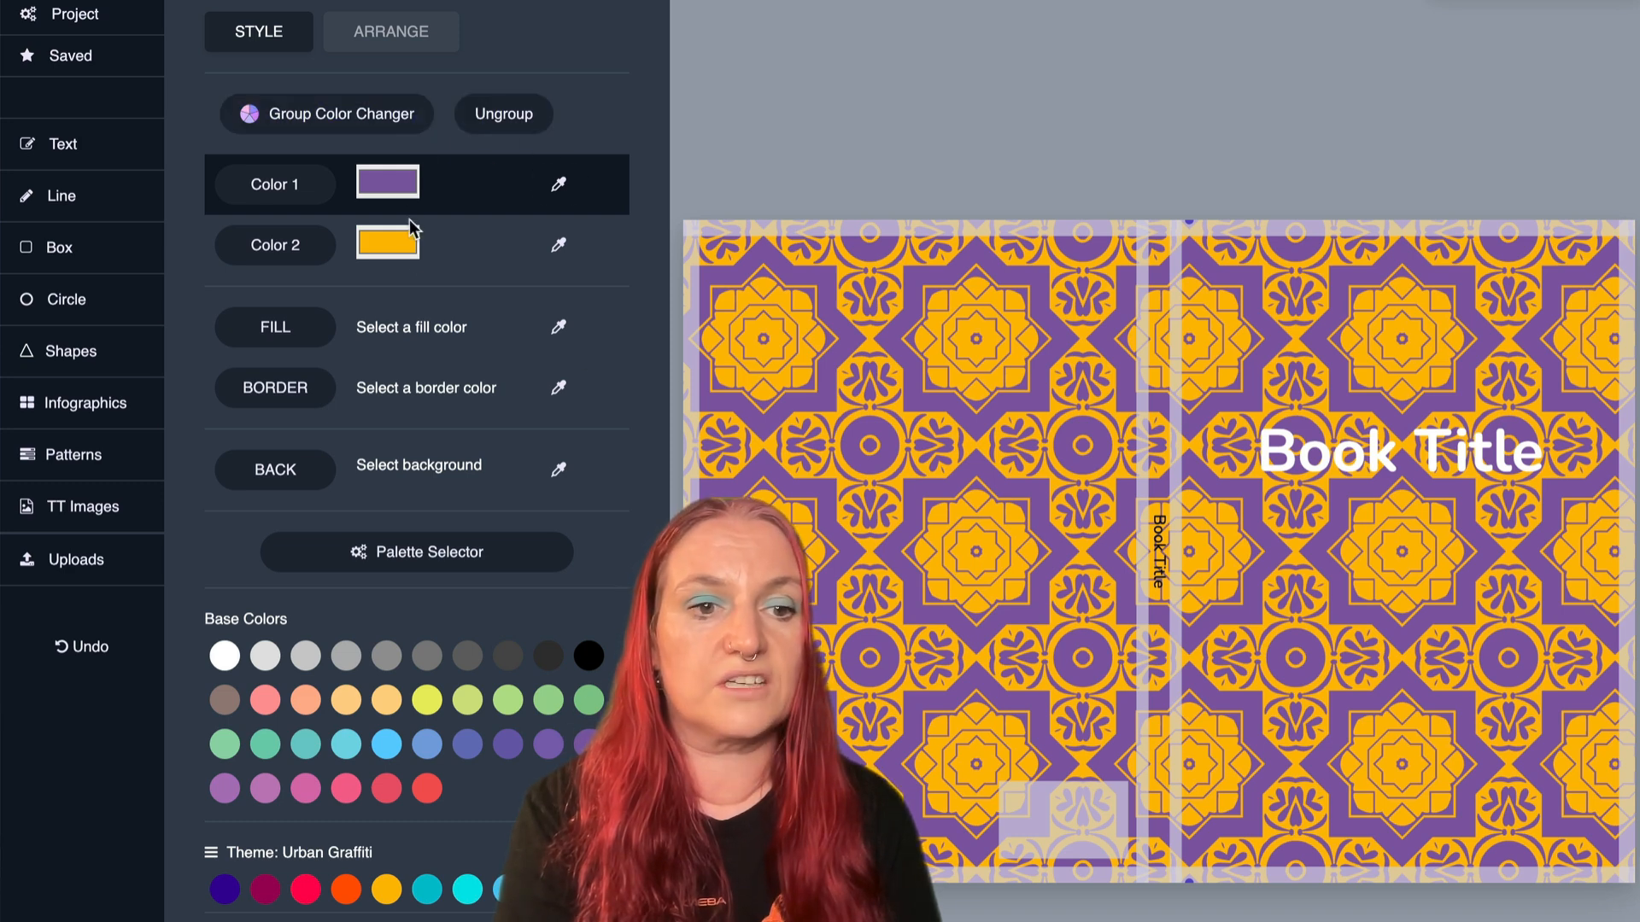
- Load the Forest Floor theme palette and recolor the pattern with brown as Color 1 and pale green as Color 2
click(419, 561)
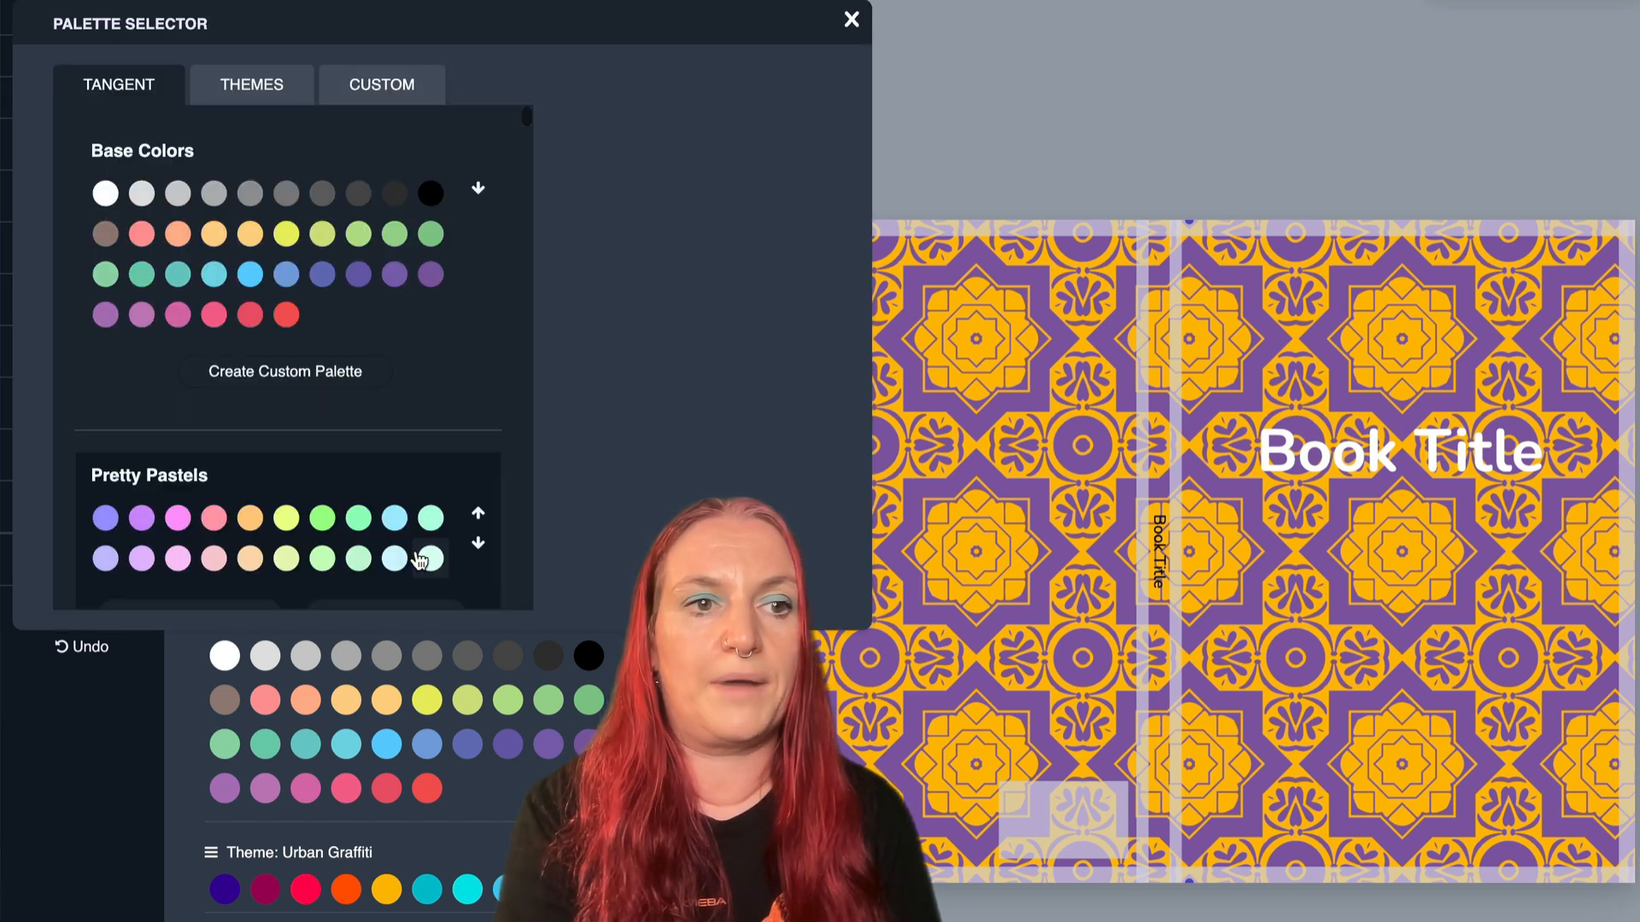
scroll(367, 459, down, 15)
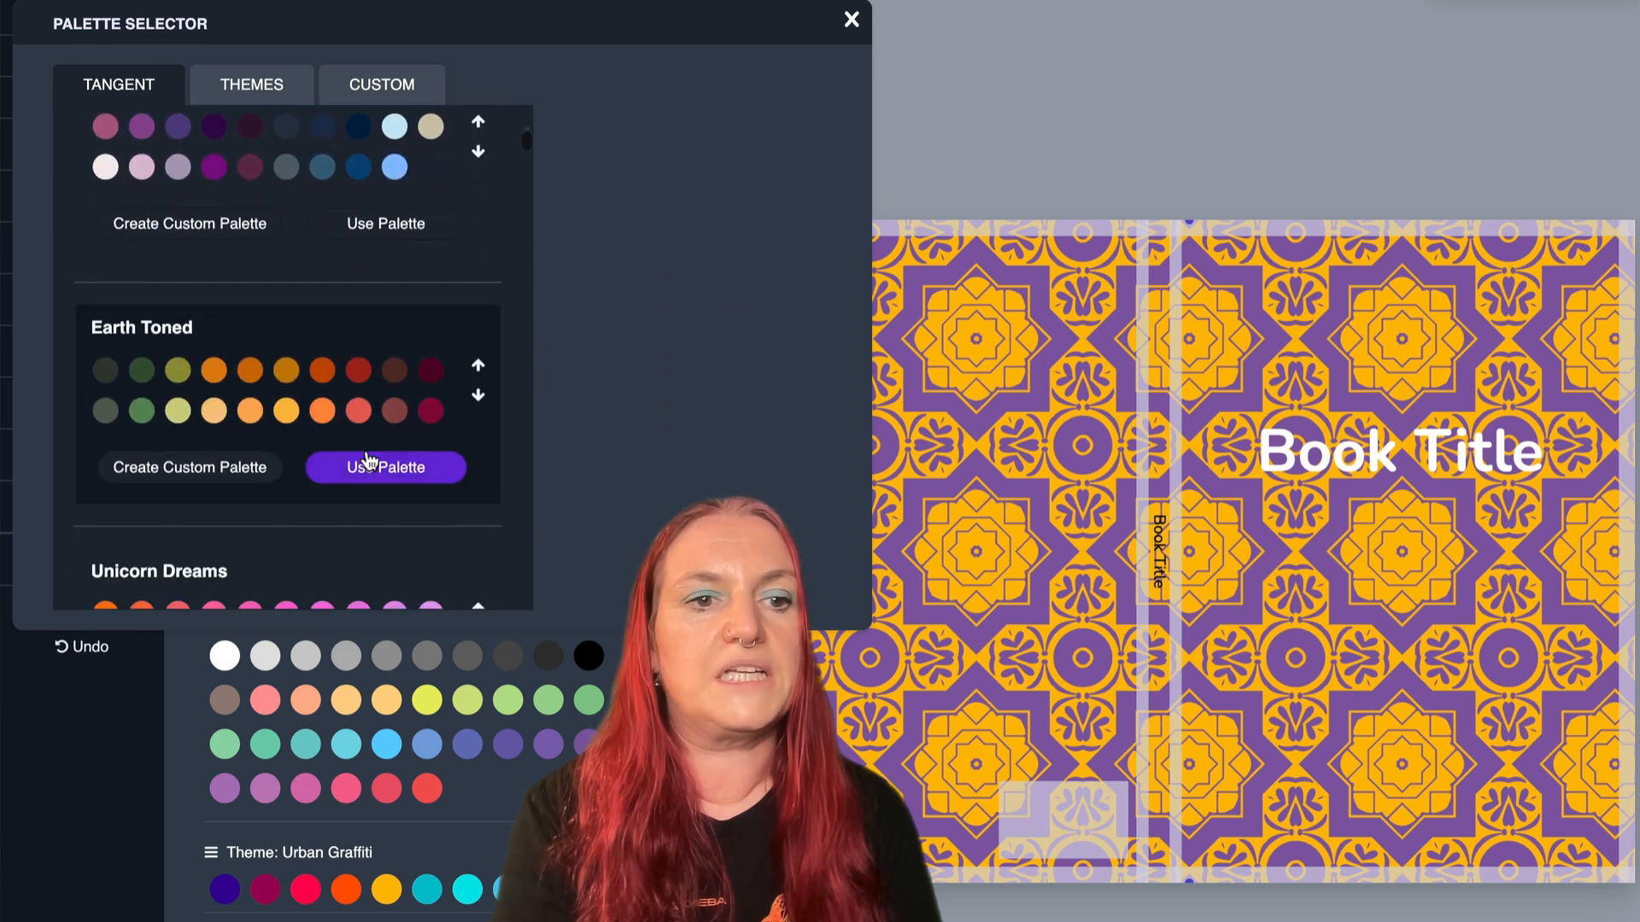
scroll(350, 410, up, 5)
click(265, 85)
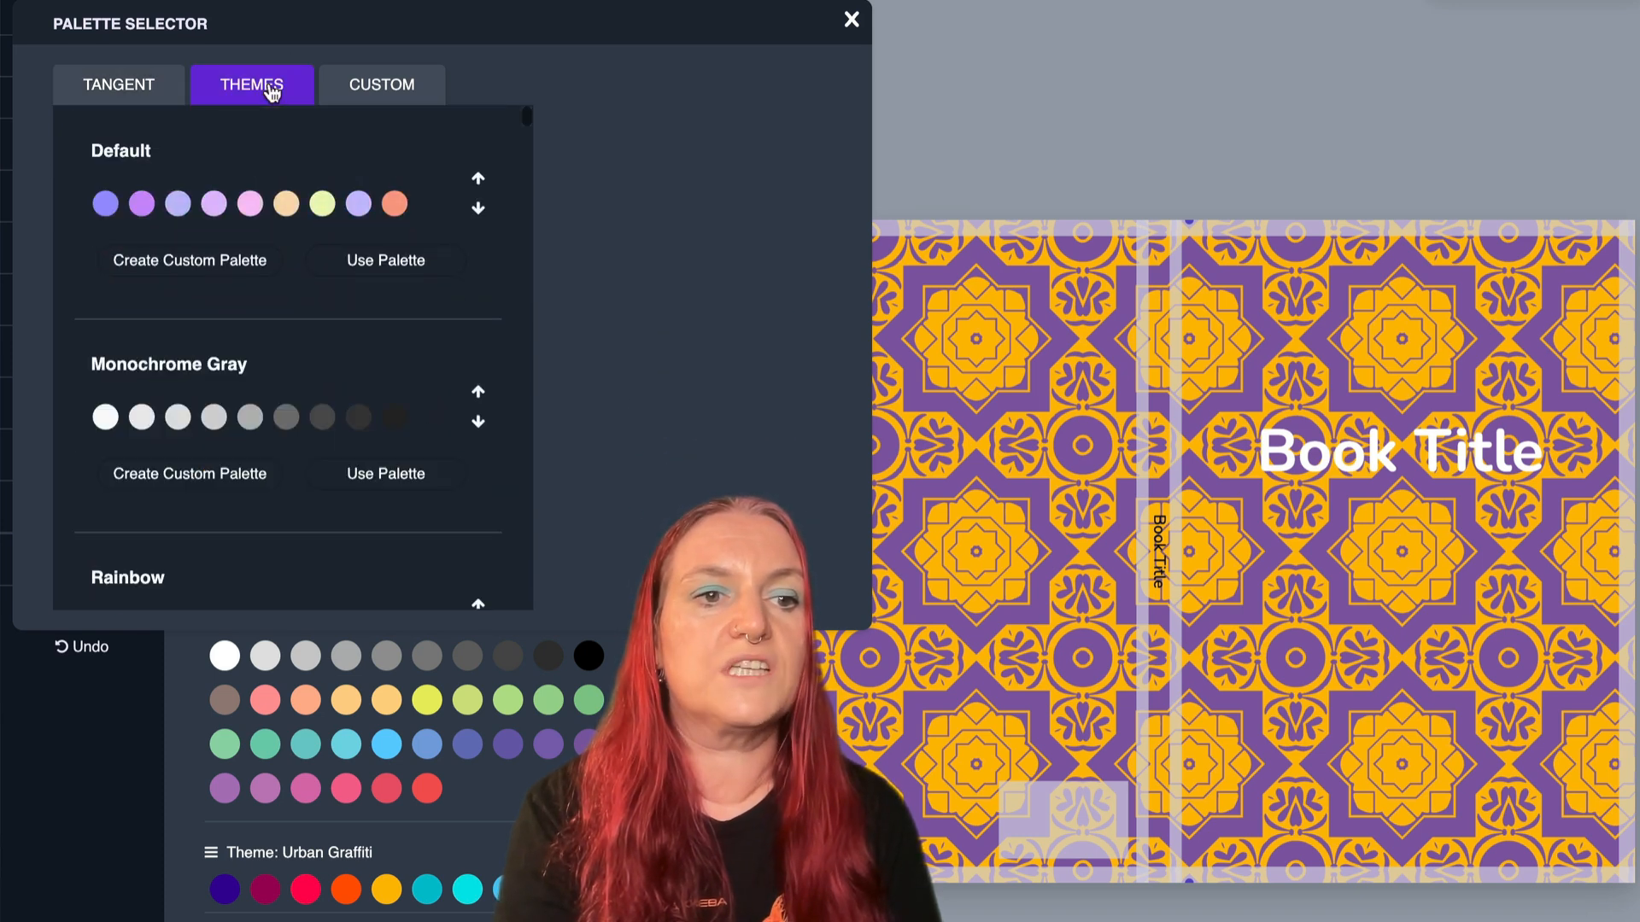
scroll(256, 224, down, 18)
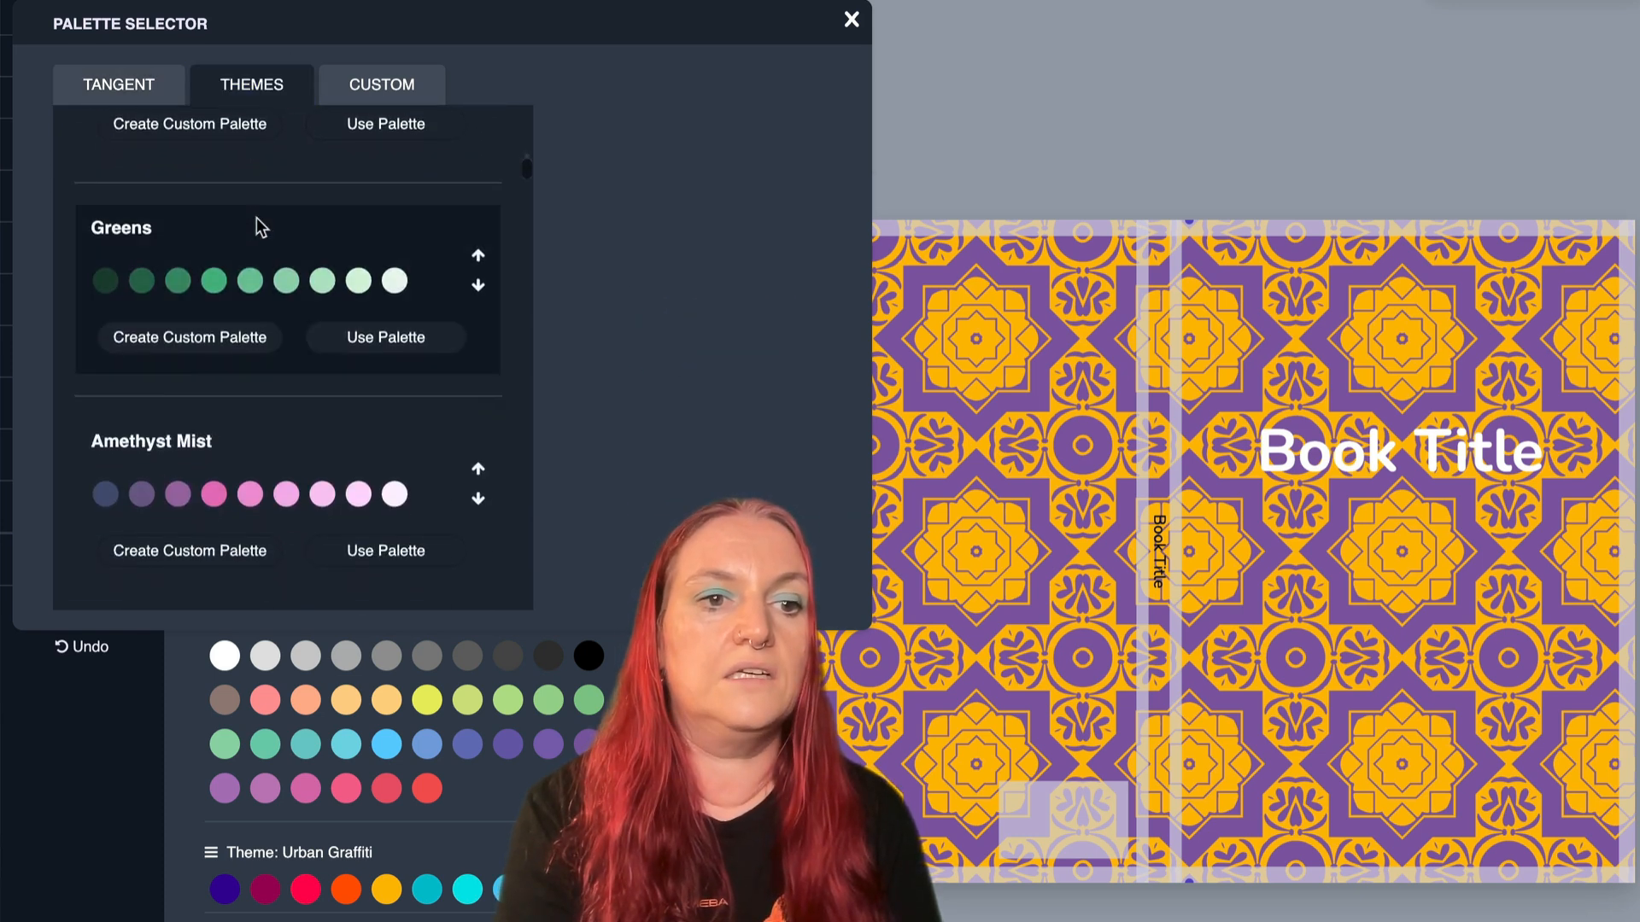
scroll(258, 226, down, 11)
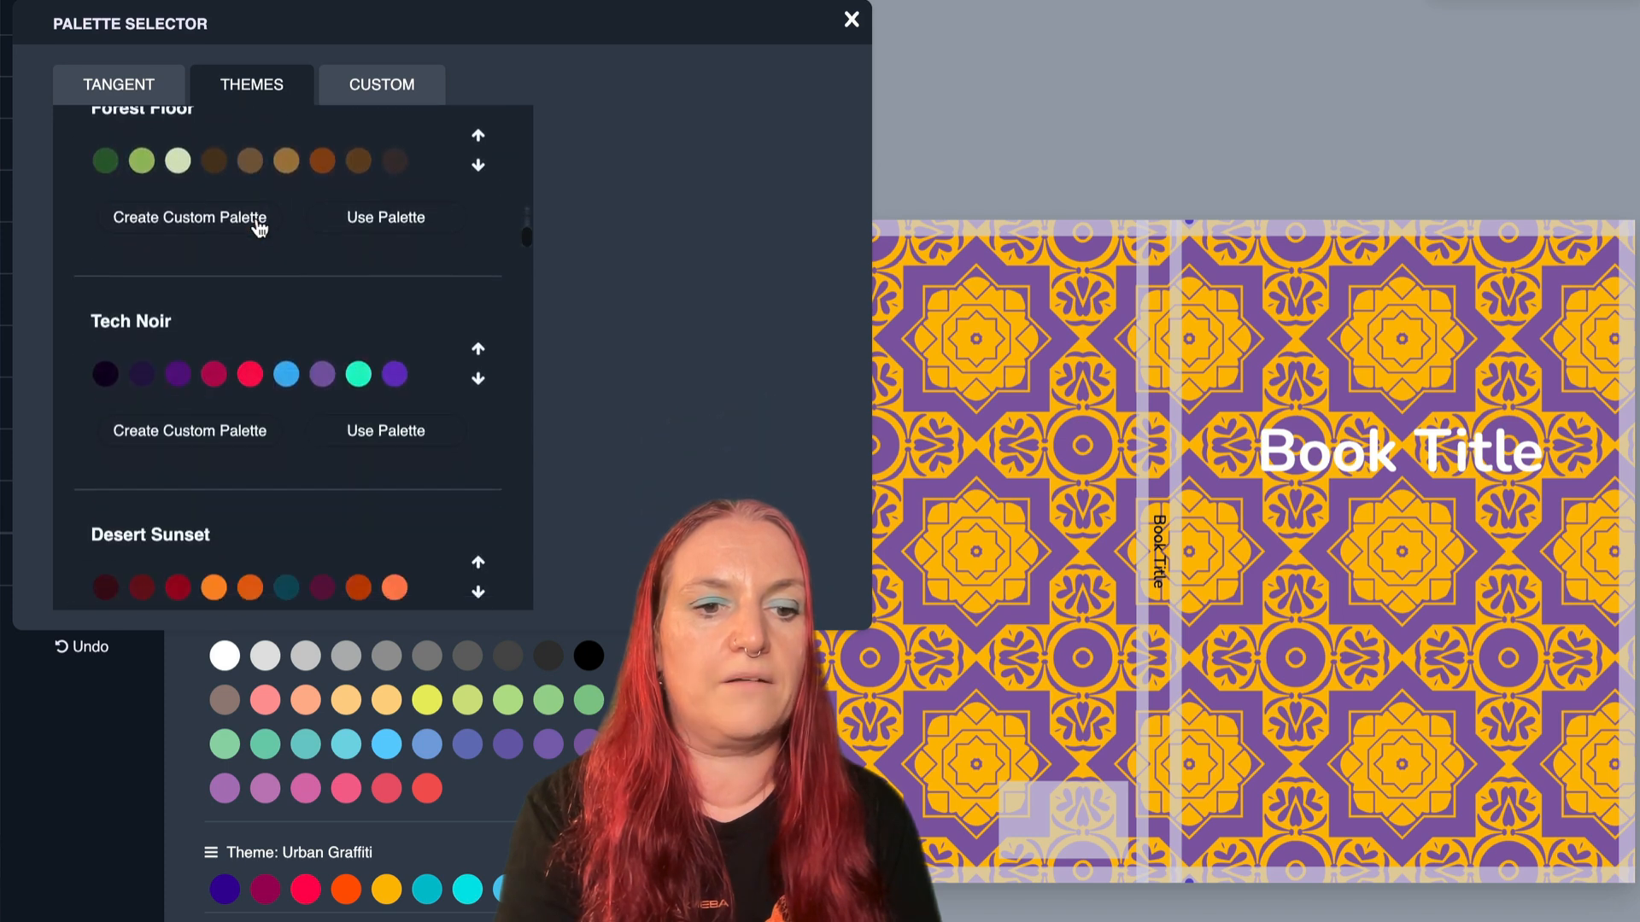
scroll(258, 227, up, 3)
scroll(256, 221, down, 5)
scroll(256, 226, up, 3)
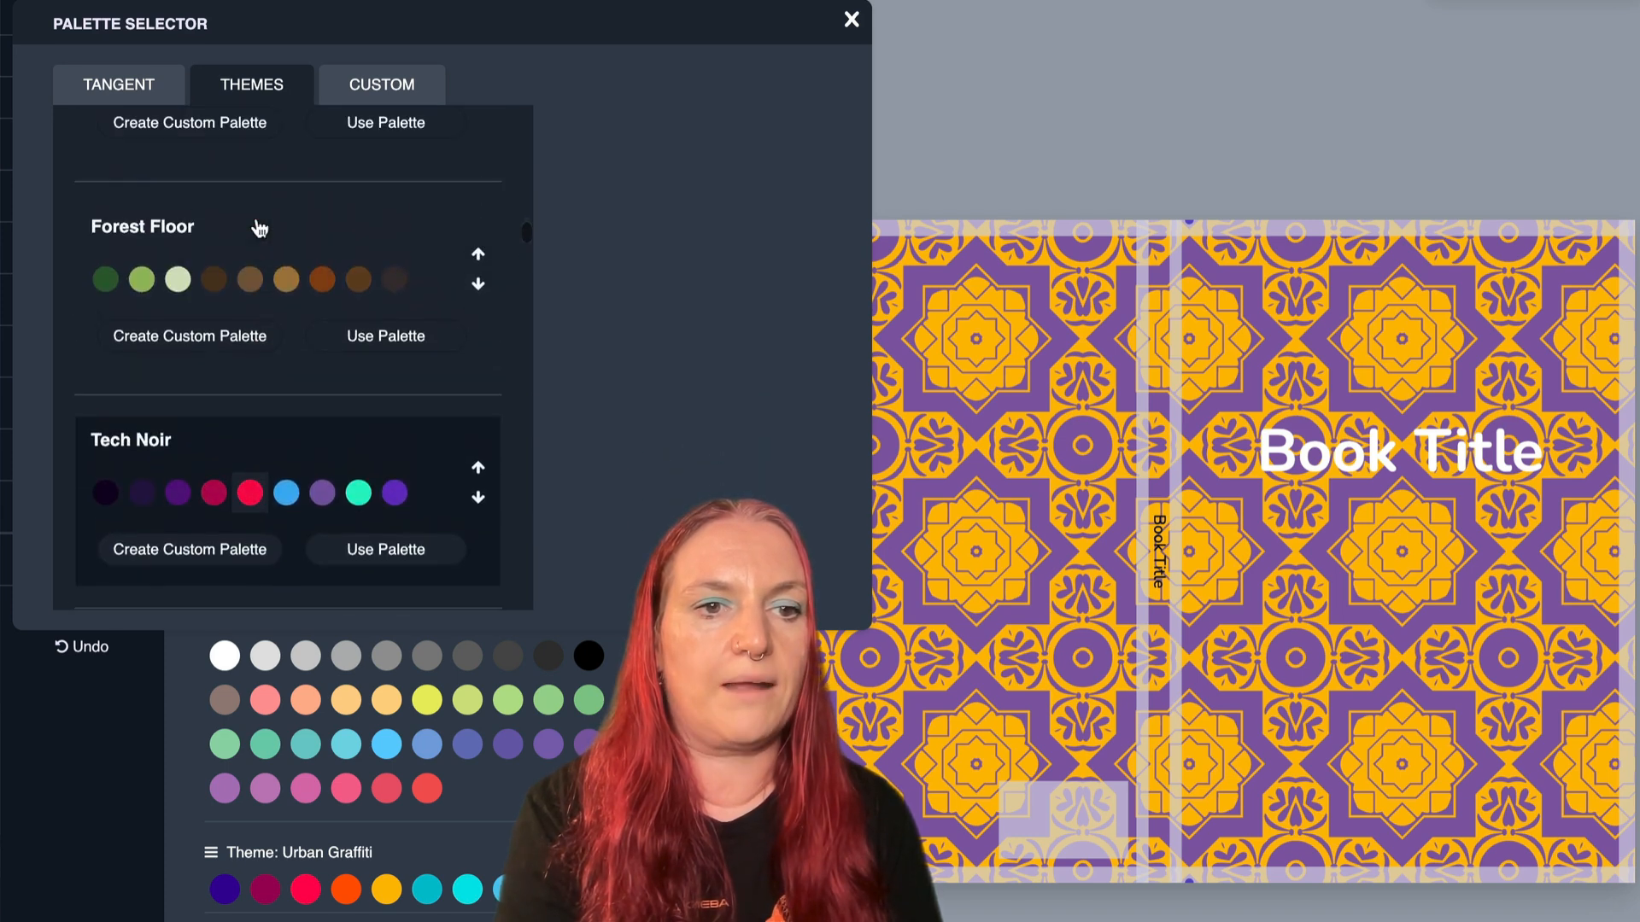
click(402, 337)
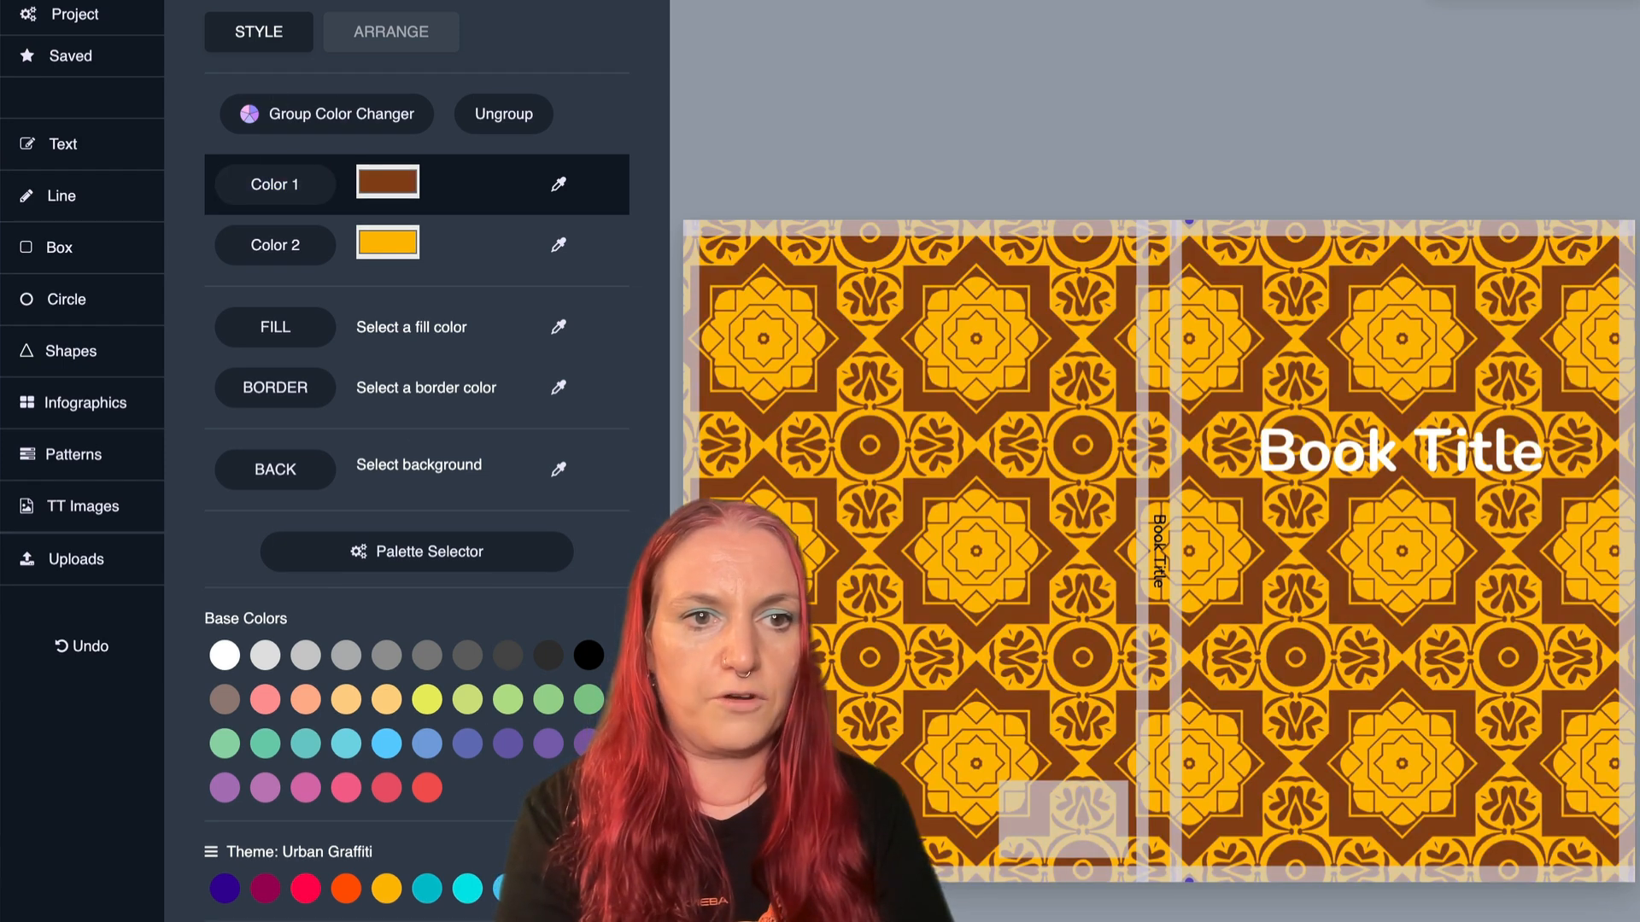
click(261, 247)
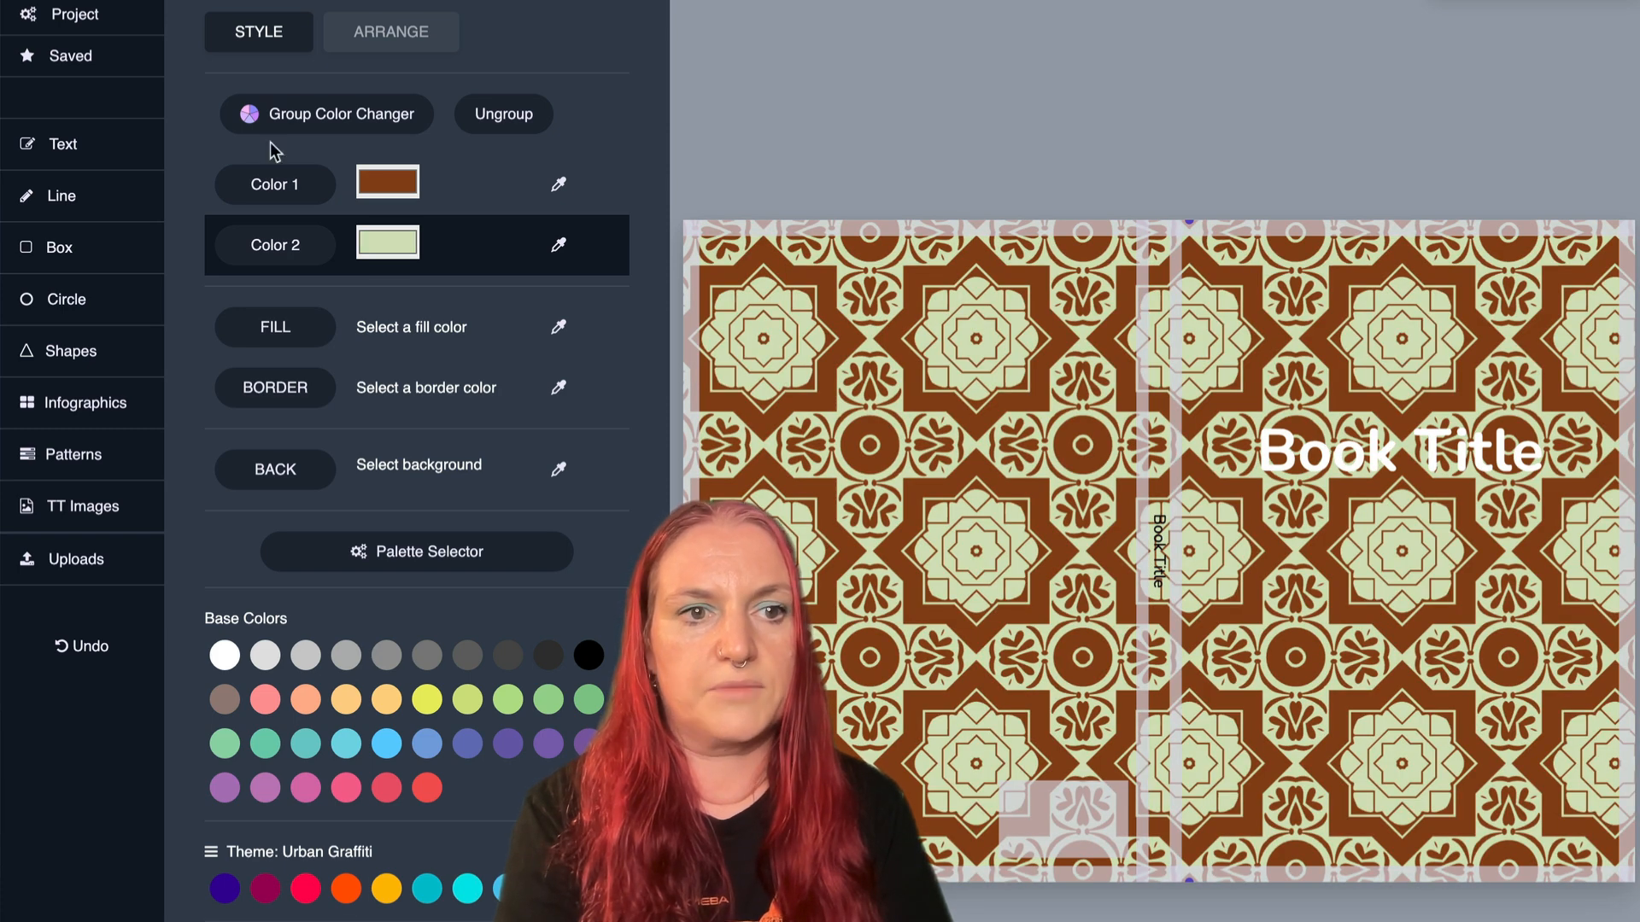
click(275, 184)
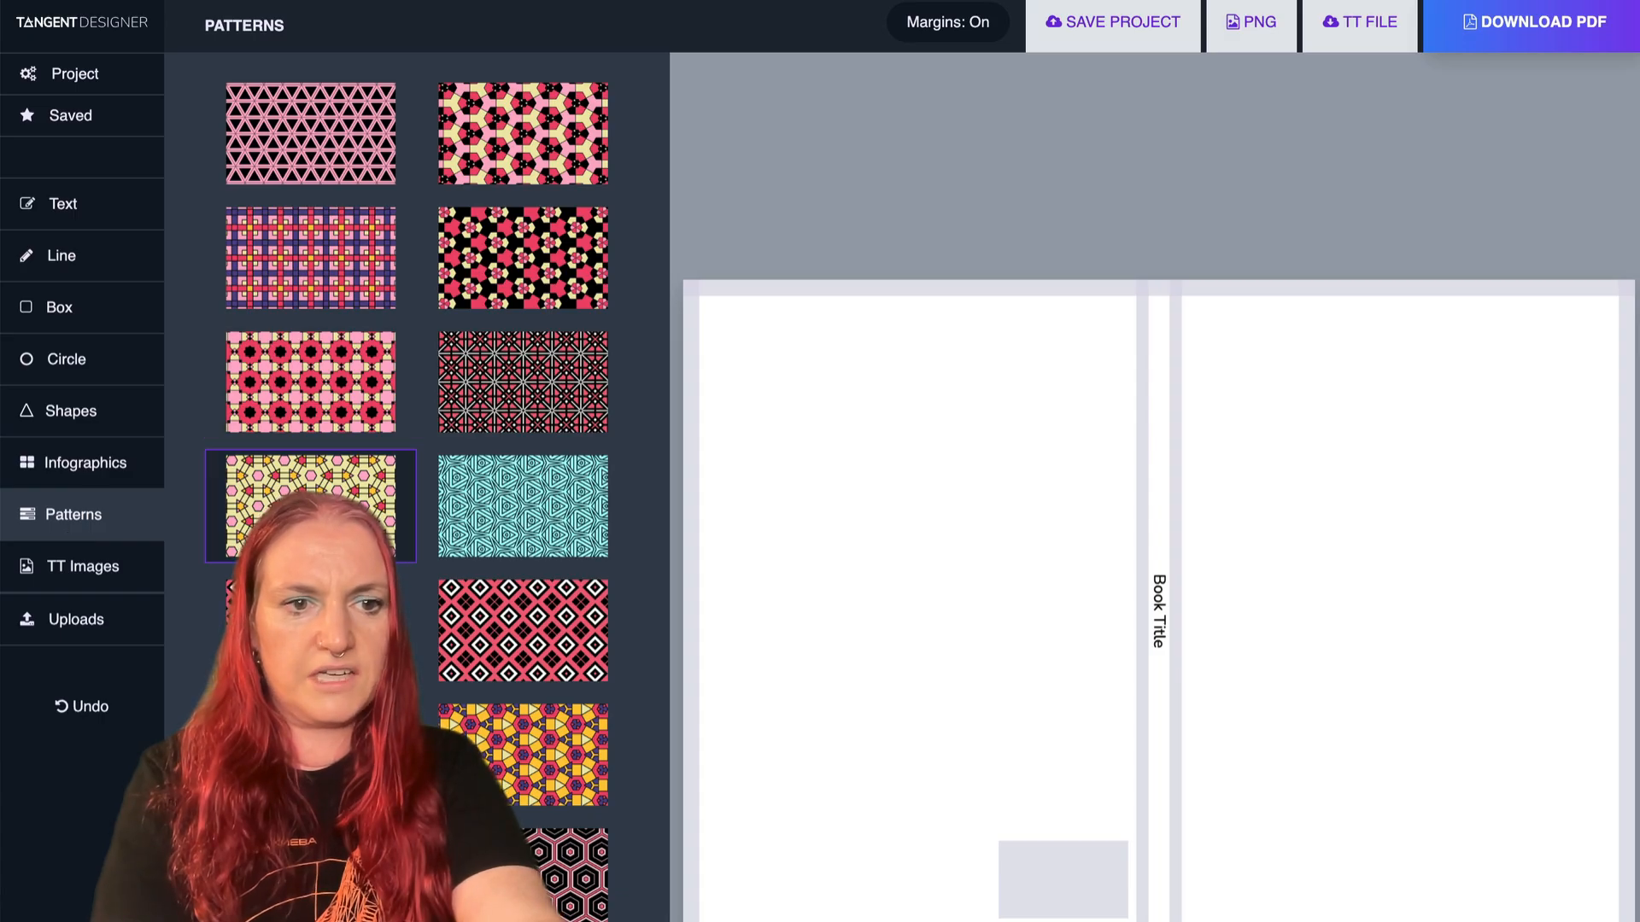
- Fill the blank cover with the blue, red and white star tile pattern and open the Group Color Changer for it
scroll(311, 495, down, 7)
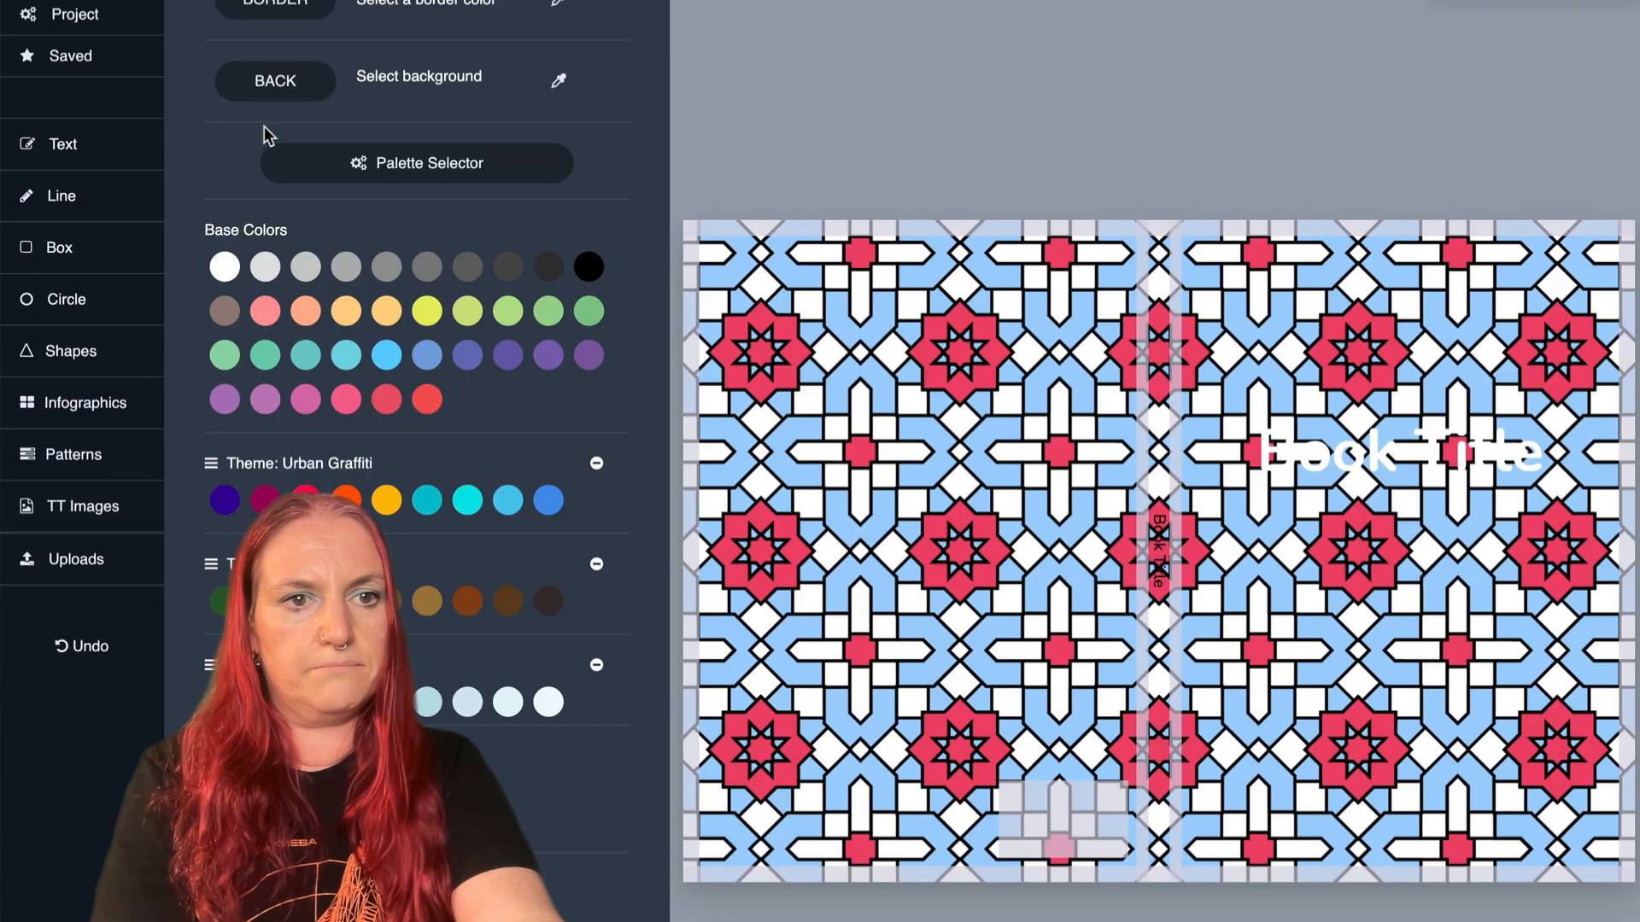
click(321, 175)
scroll(324, 181, up, 5)
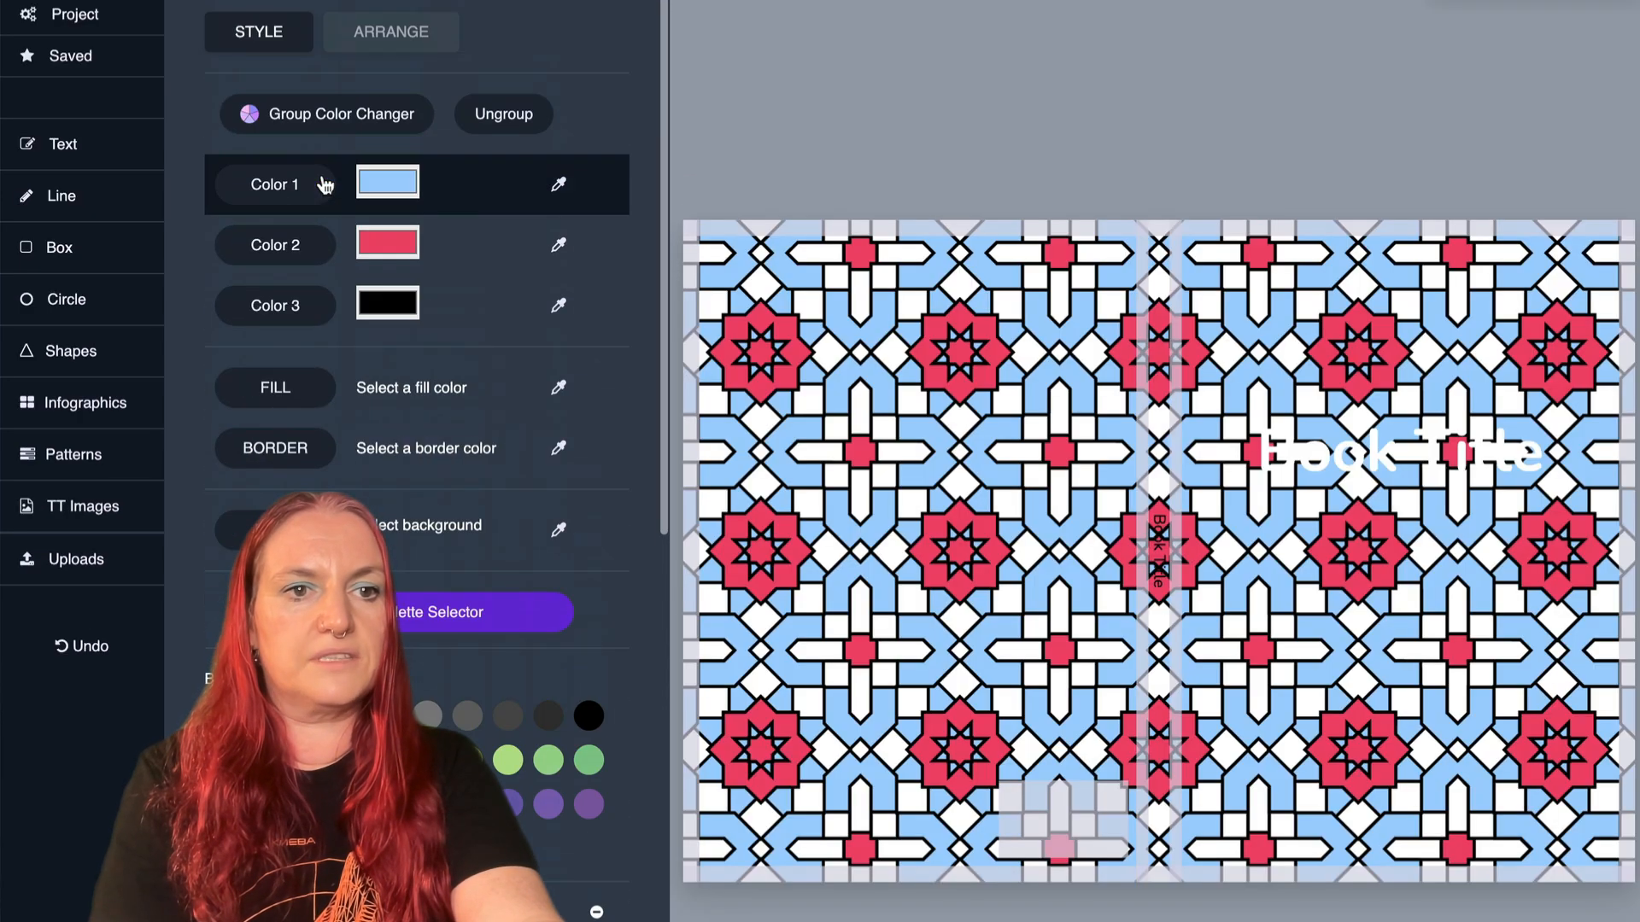
click(331, 111)
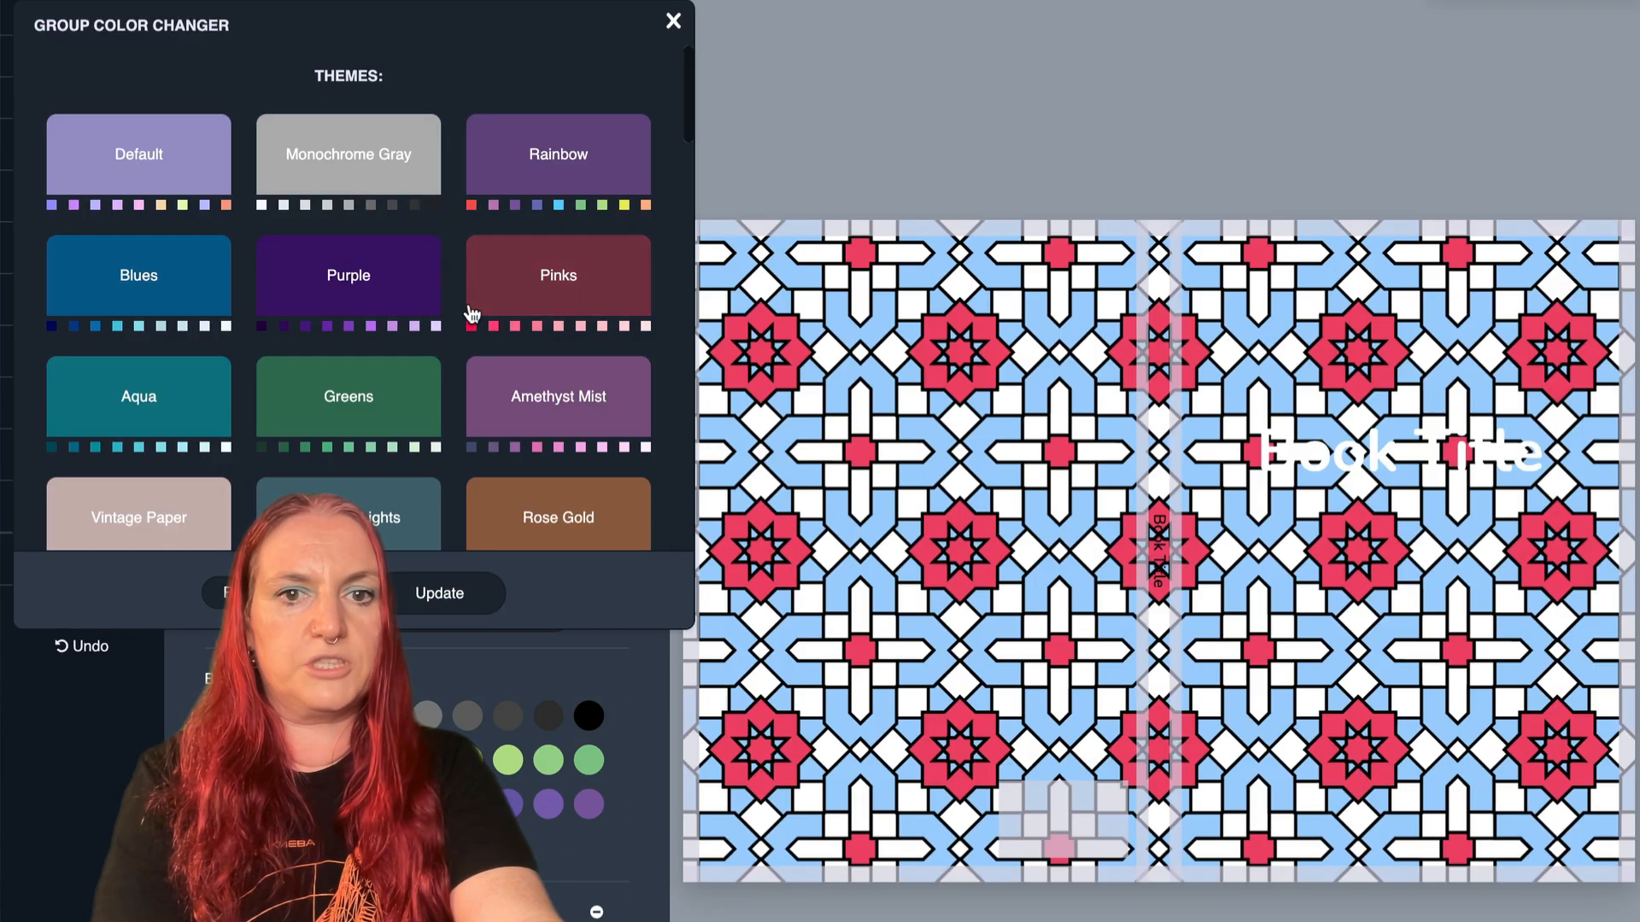
- Recolor the star tile pattern with the Greens theme, shifting its colors through light and dark green combinations
click(501, 395)
click(404, 431)
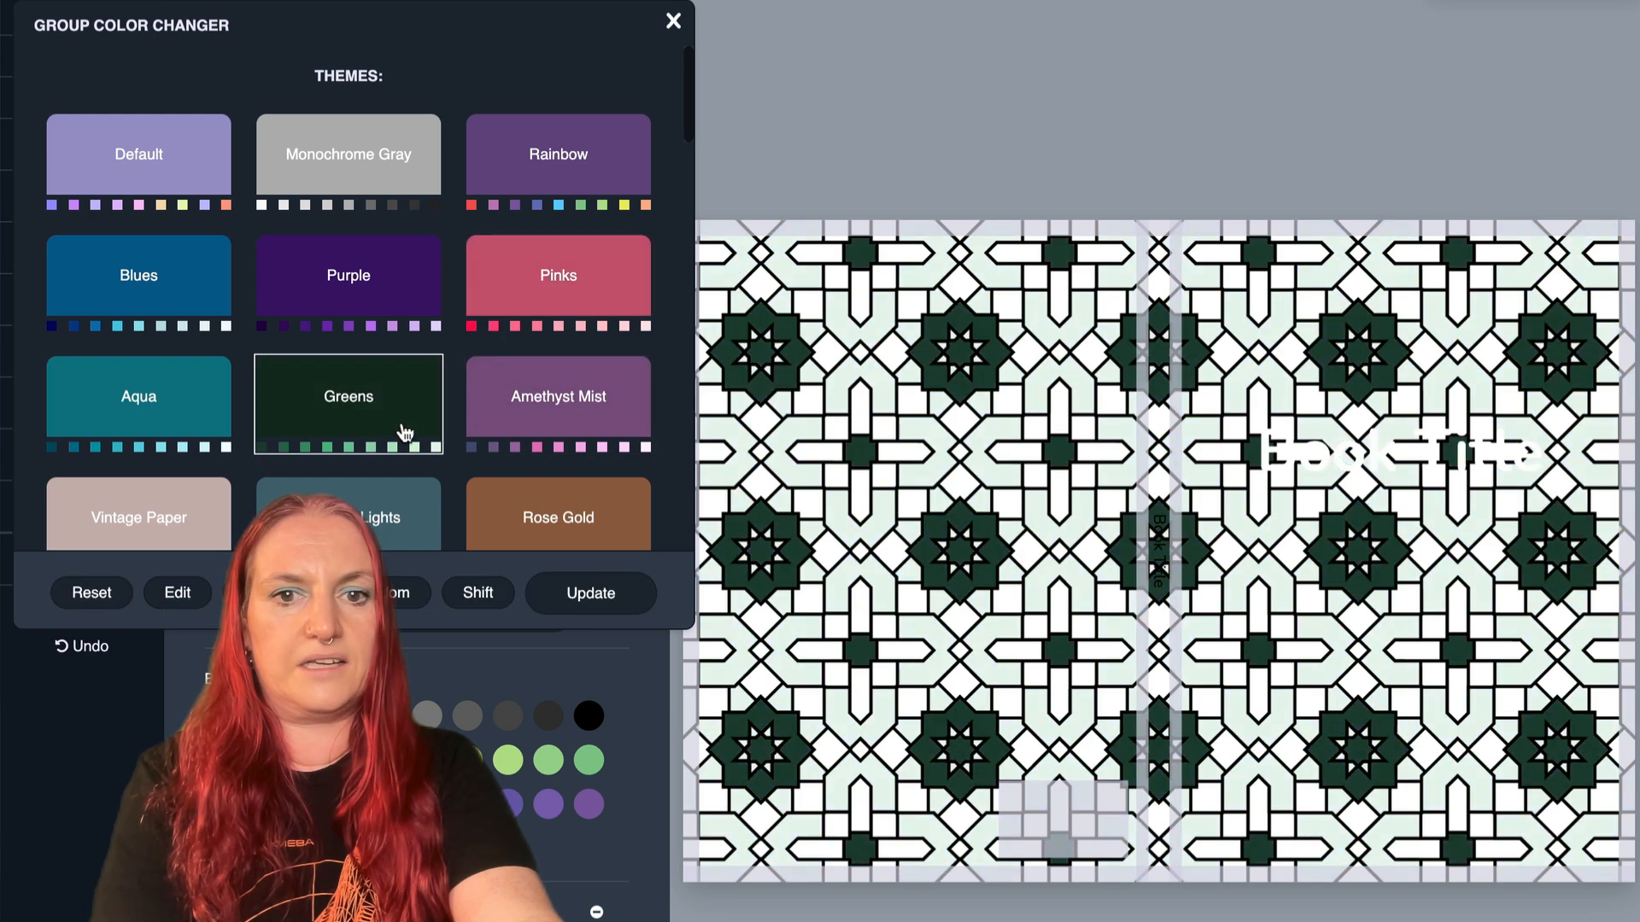
click(463, 602)
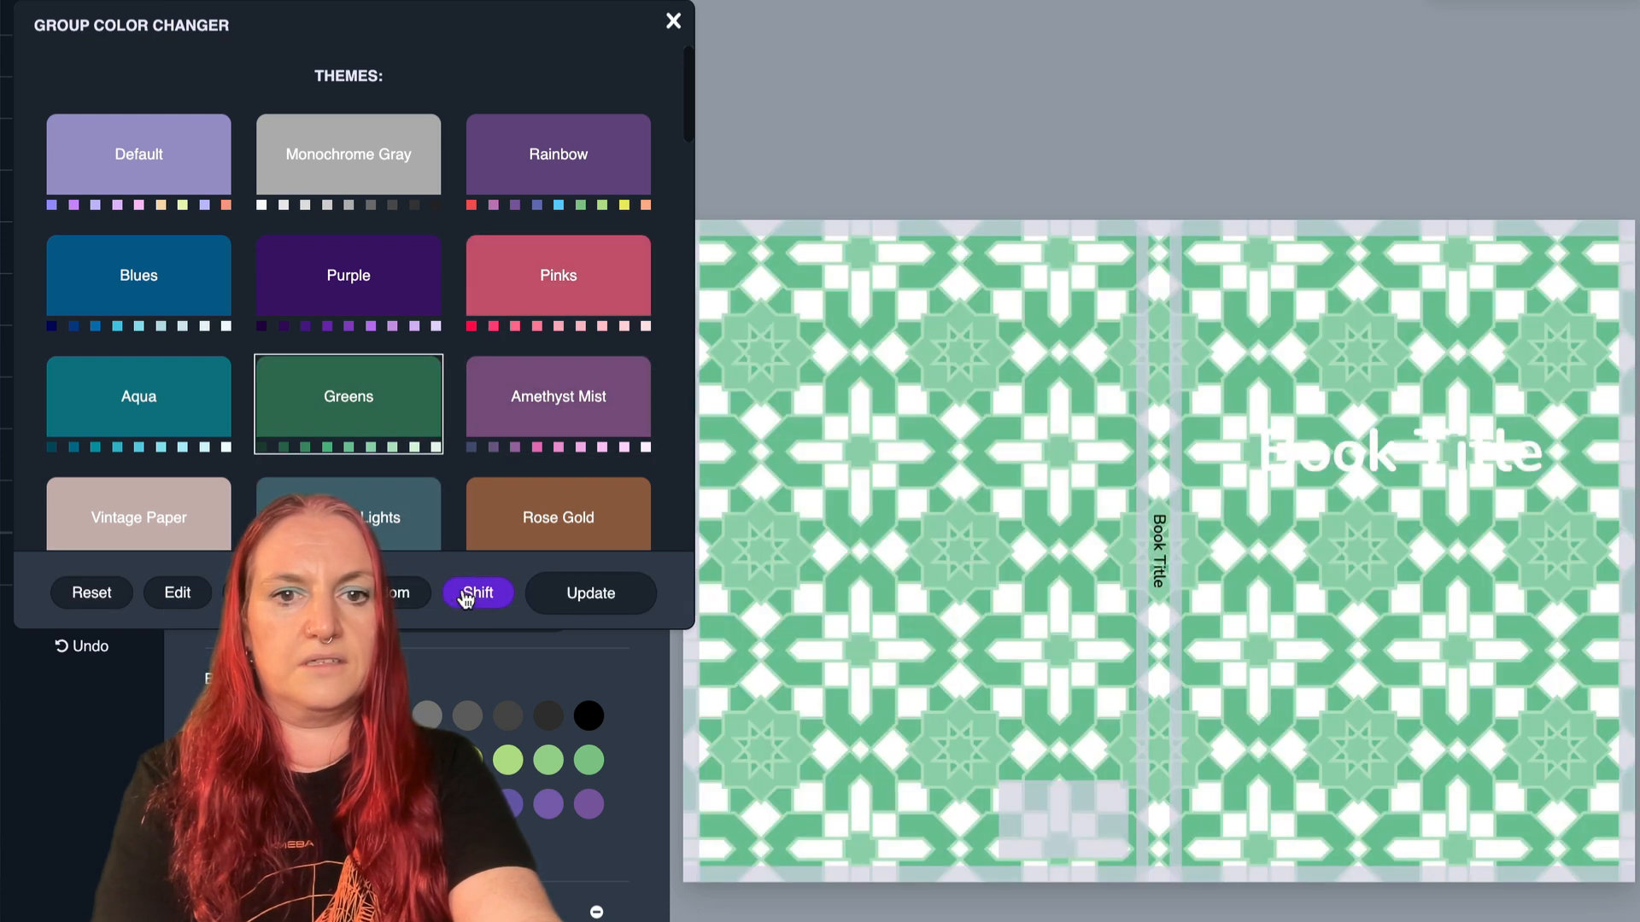
click(463, 601)
click(465, 600)
click(466, 599)
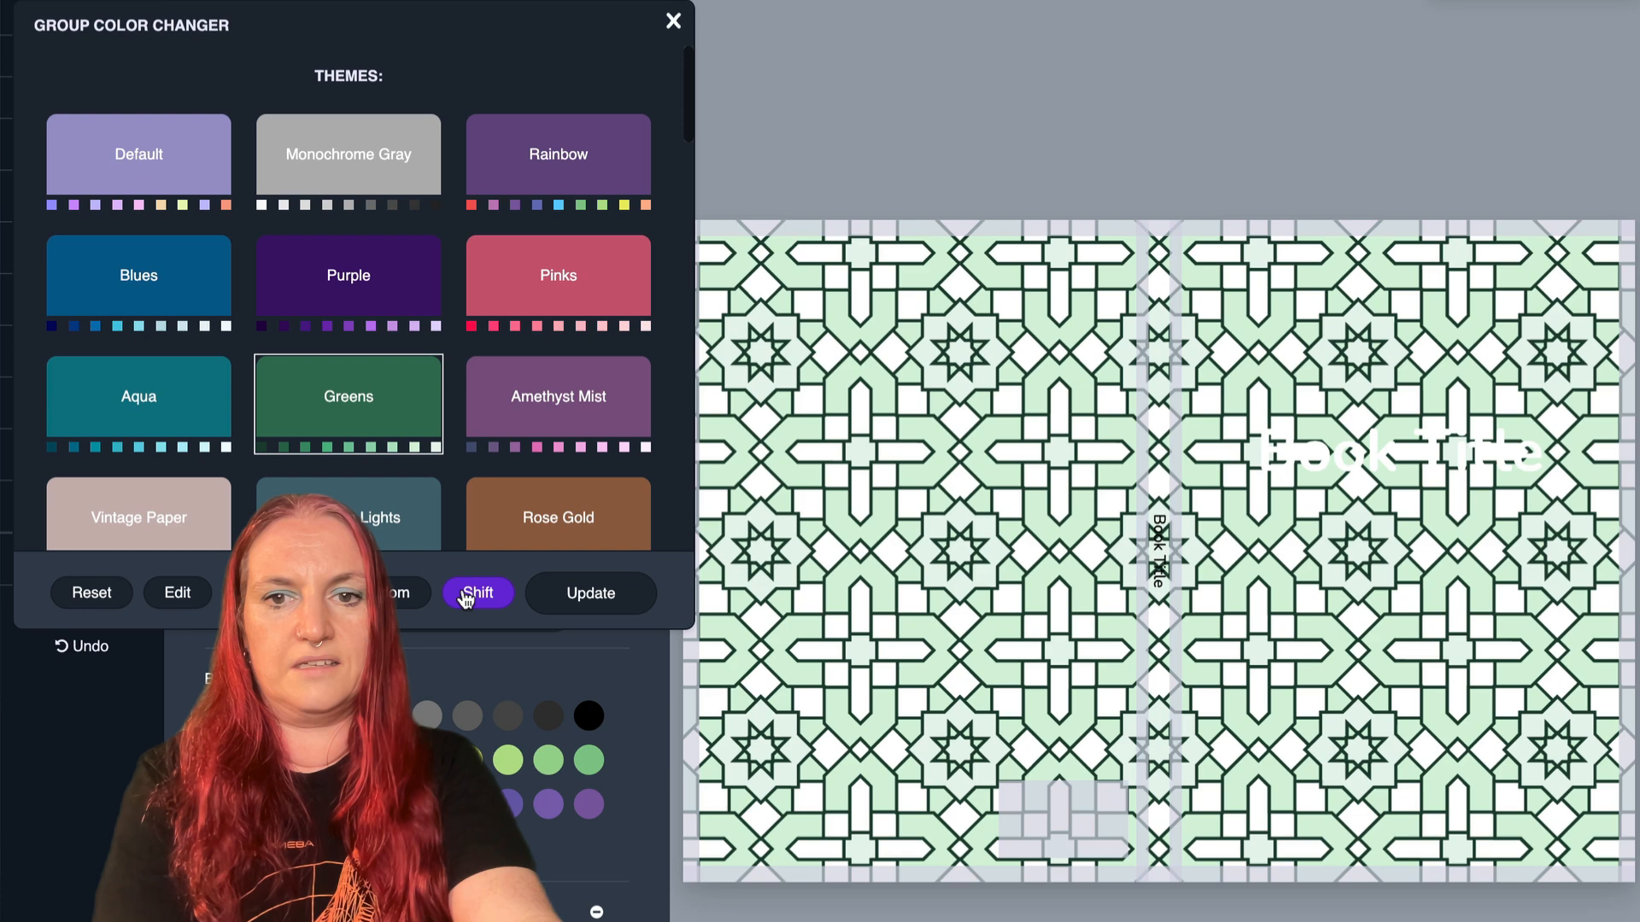
click(465, 600)
click(465, 600)
click(466, 600)
click(466, 600)
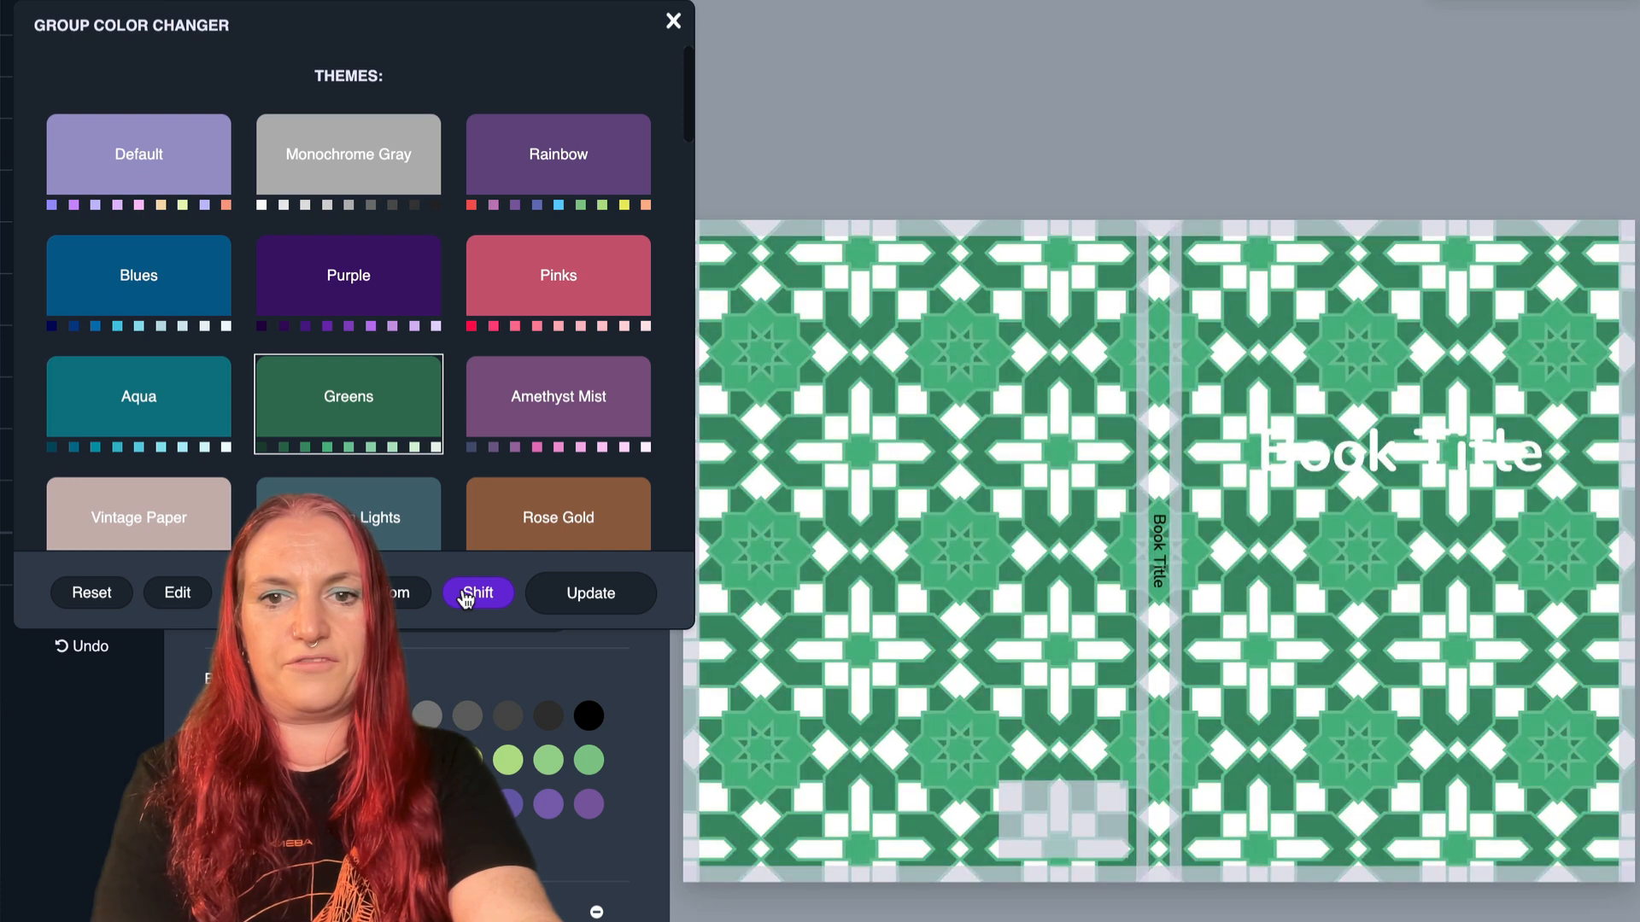
click(465, 599)
click(465, 600)
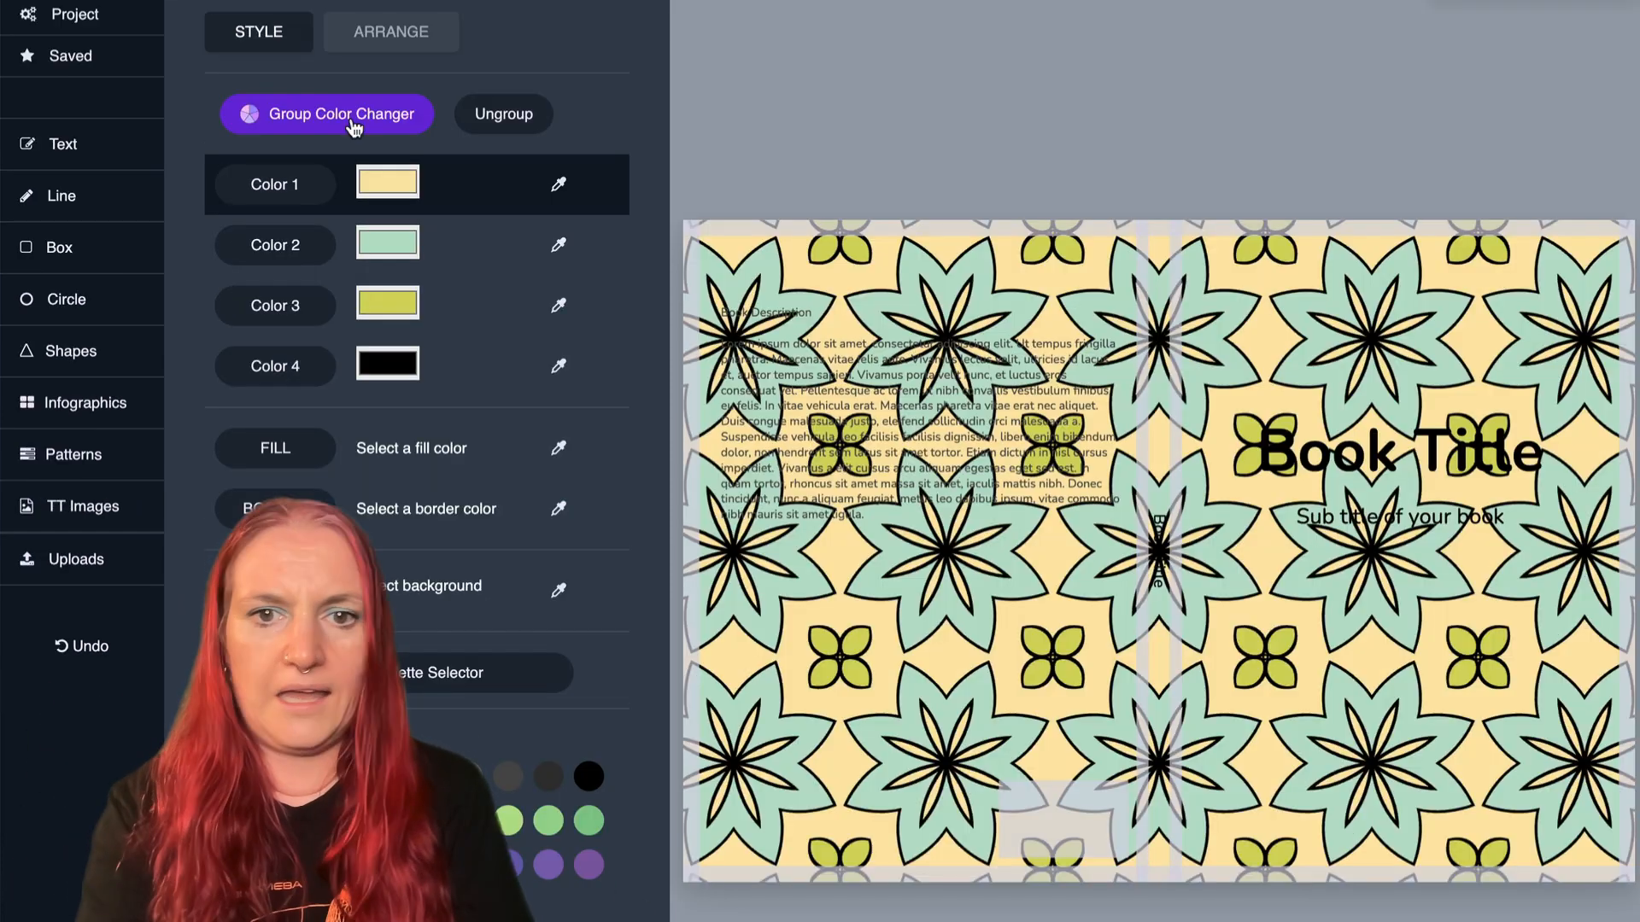
- Try the Amethyst Mist theme on the floral cover pattern, shifting its colors to pale pink flowers on pink
click(353, 127)
click(539, 389)
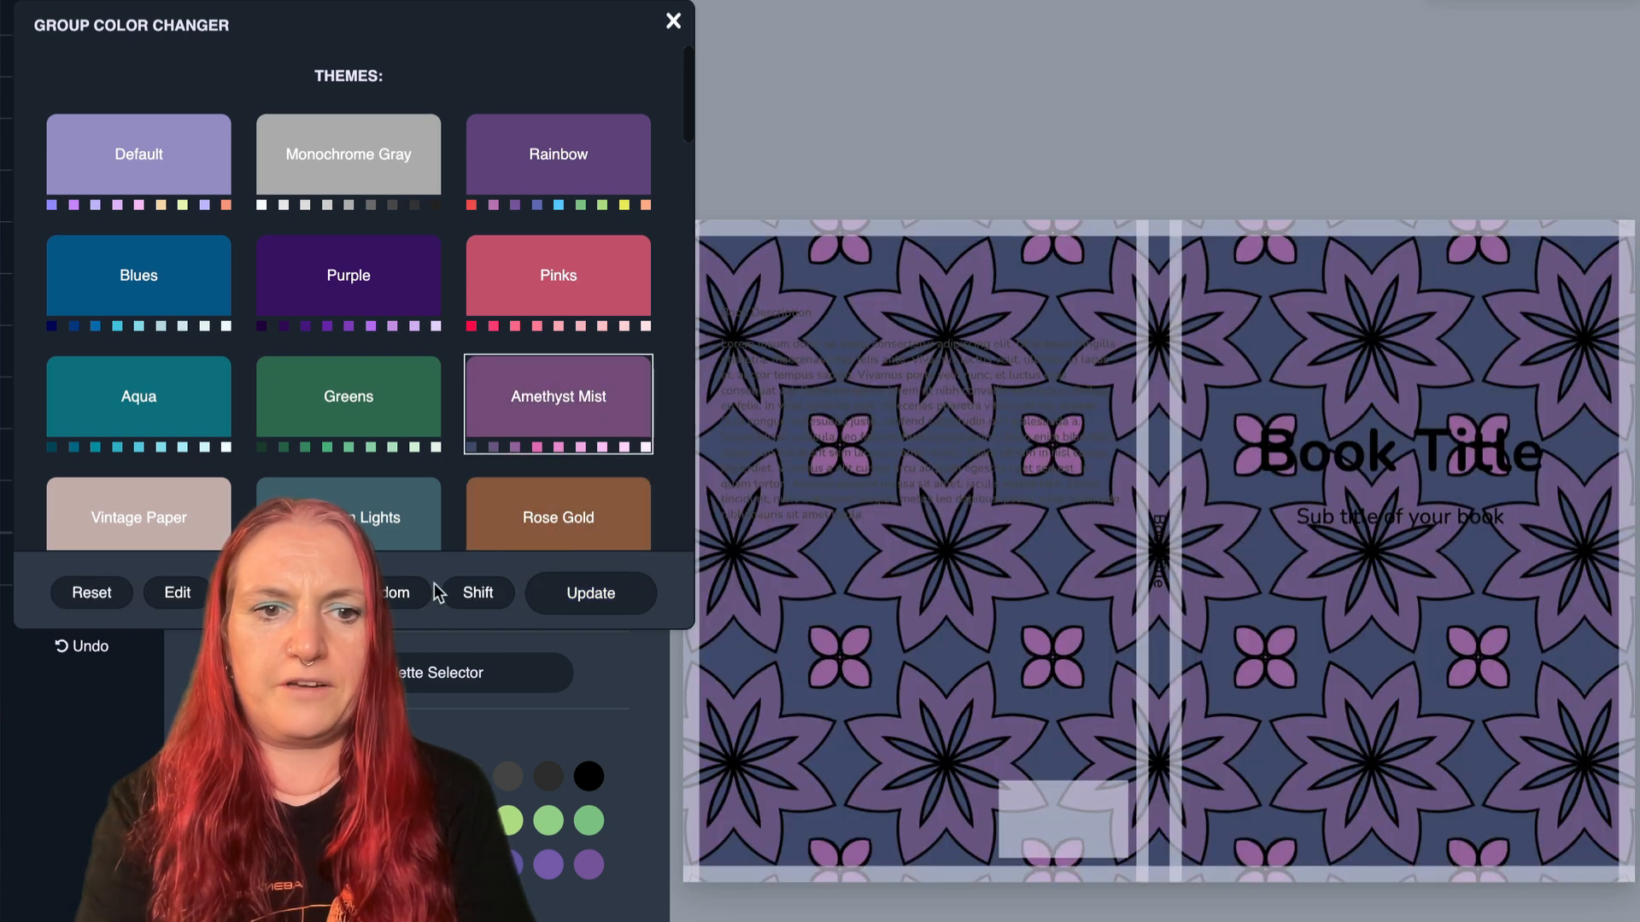
click(465, 589)
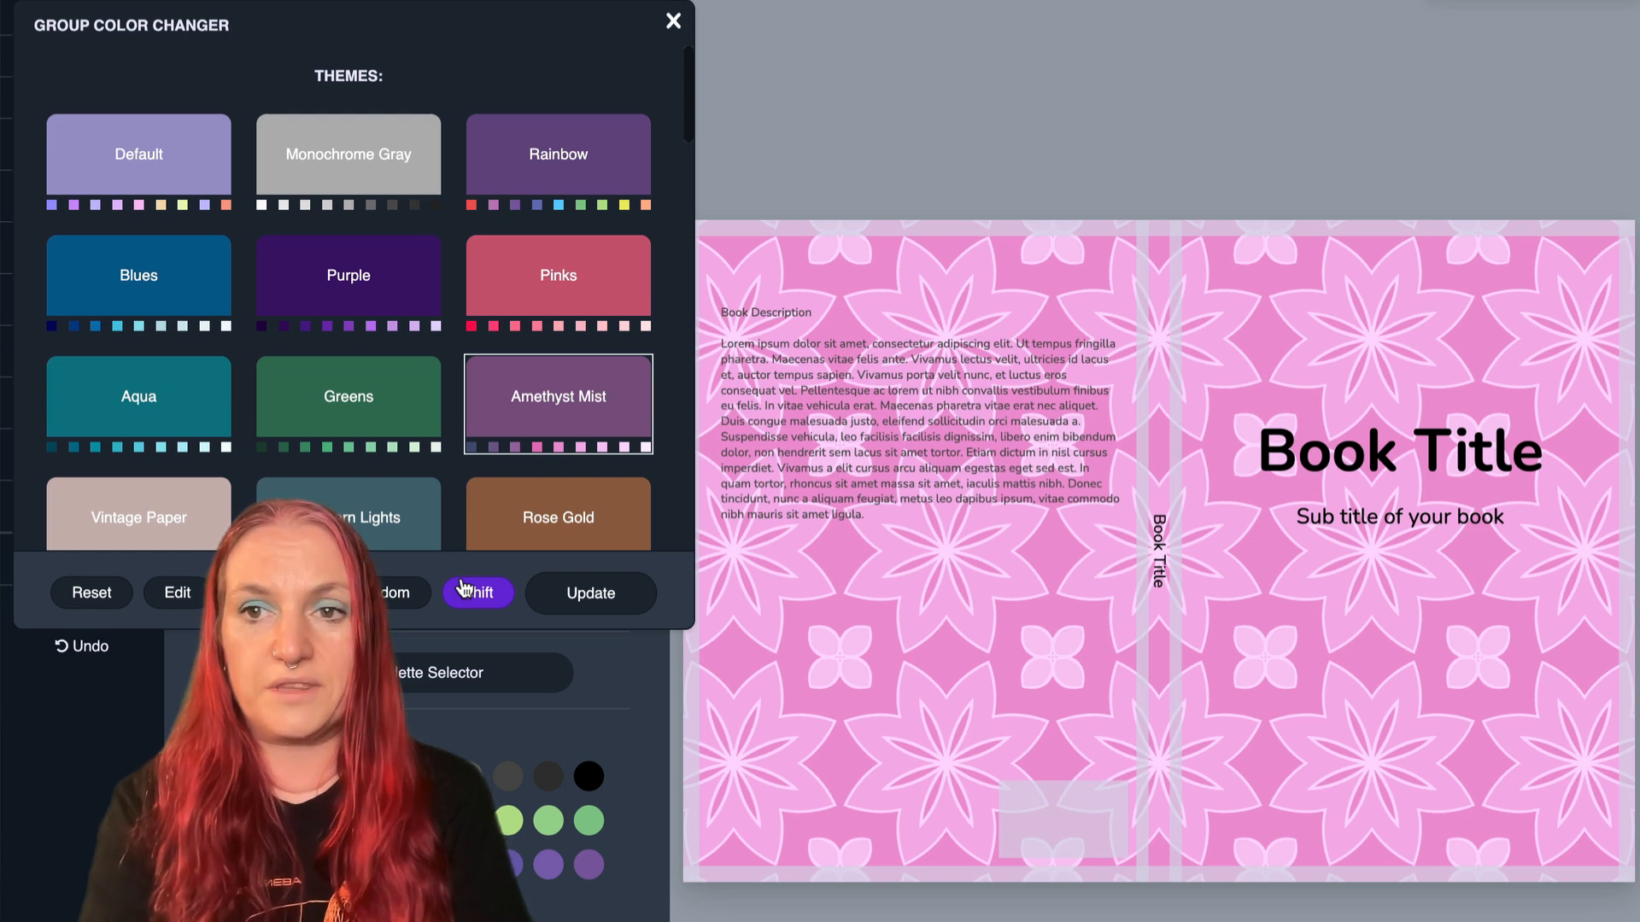
- Recolor the floral cover pattern with the Monochrome Gray theme and shift its grays to darker tones
click(344, 180)
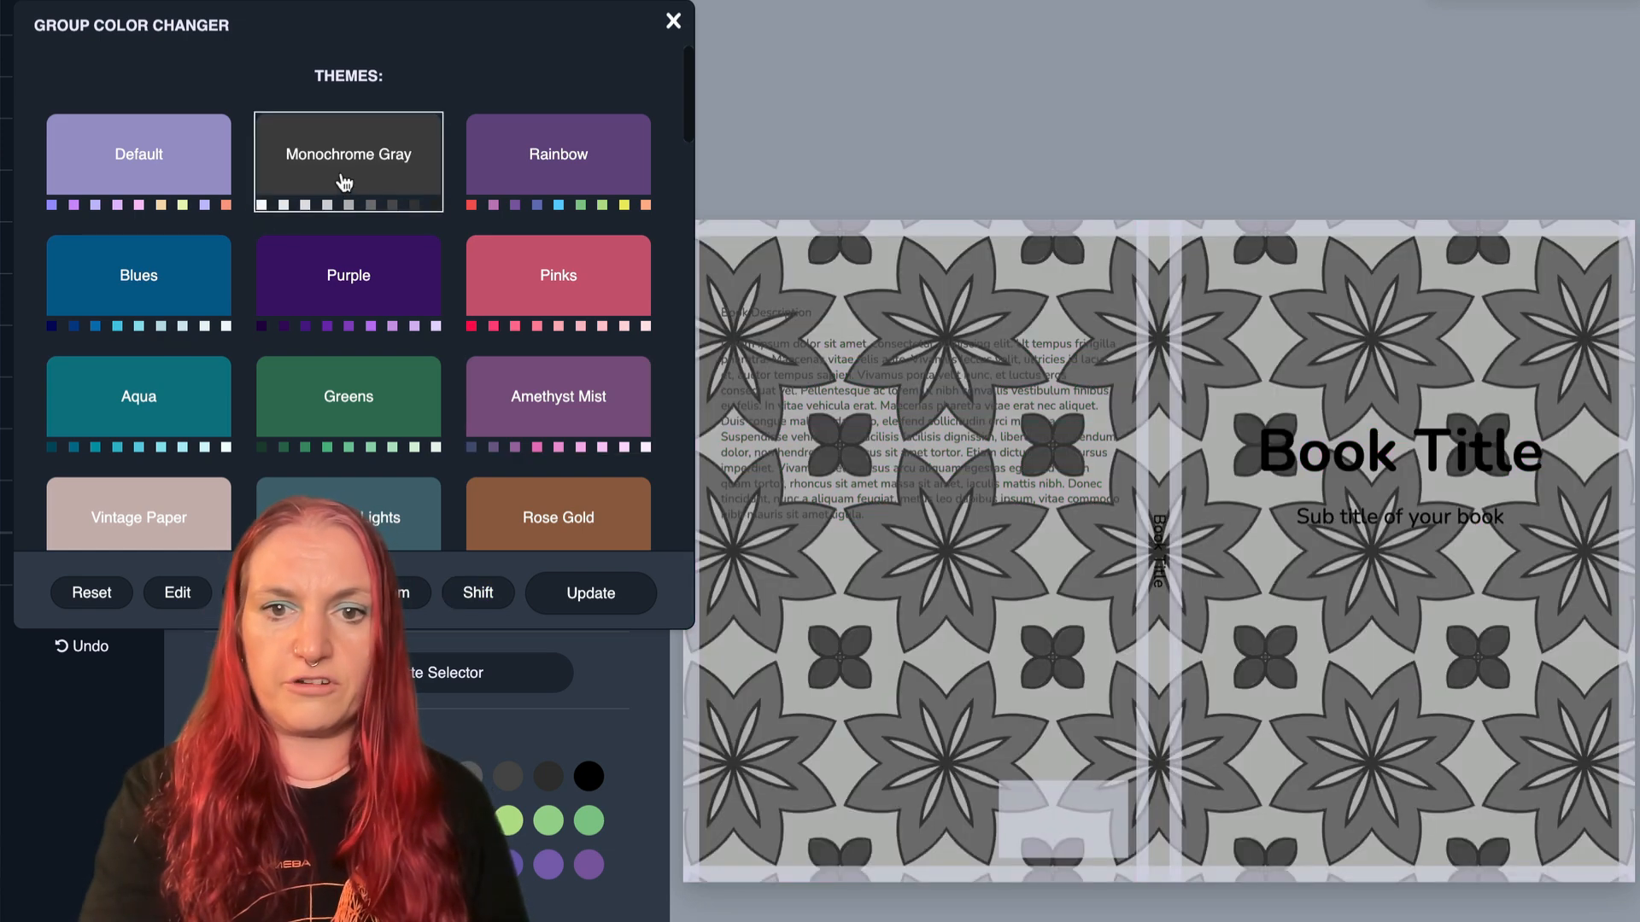
click(468, 596)
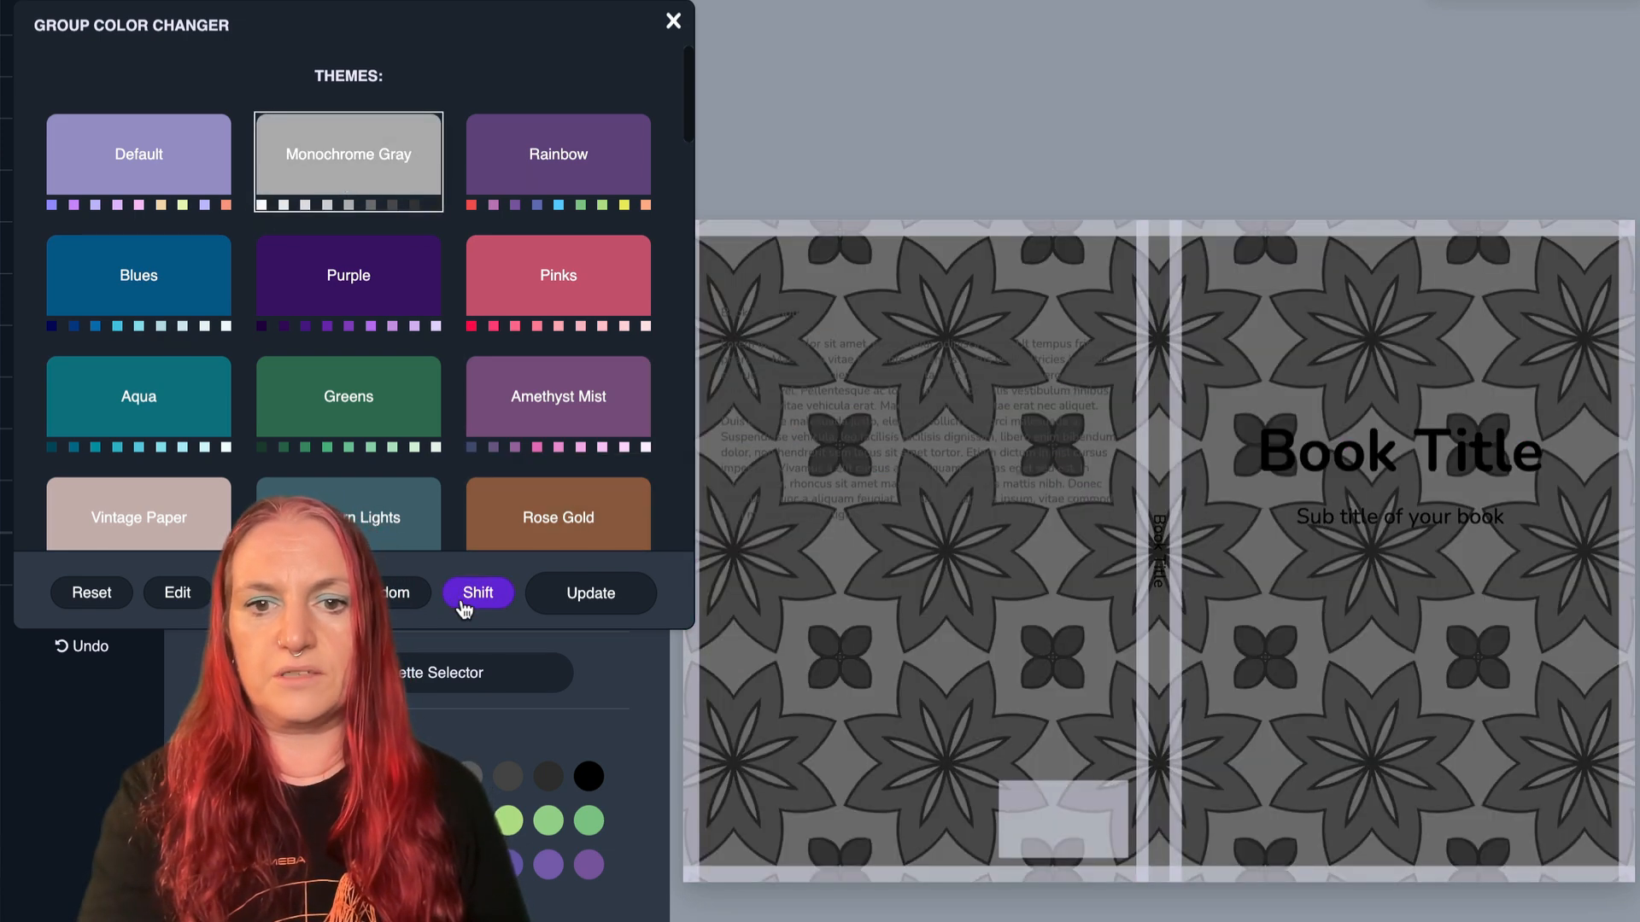
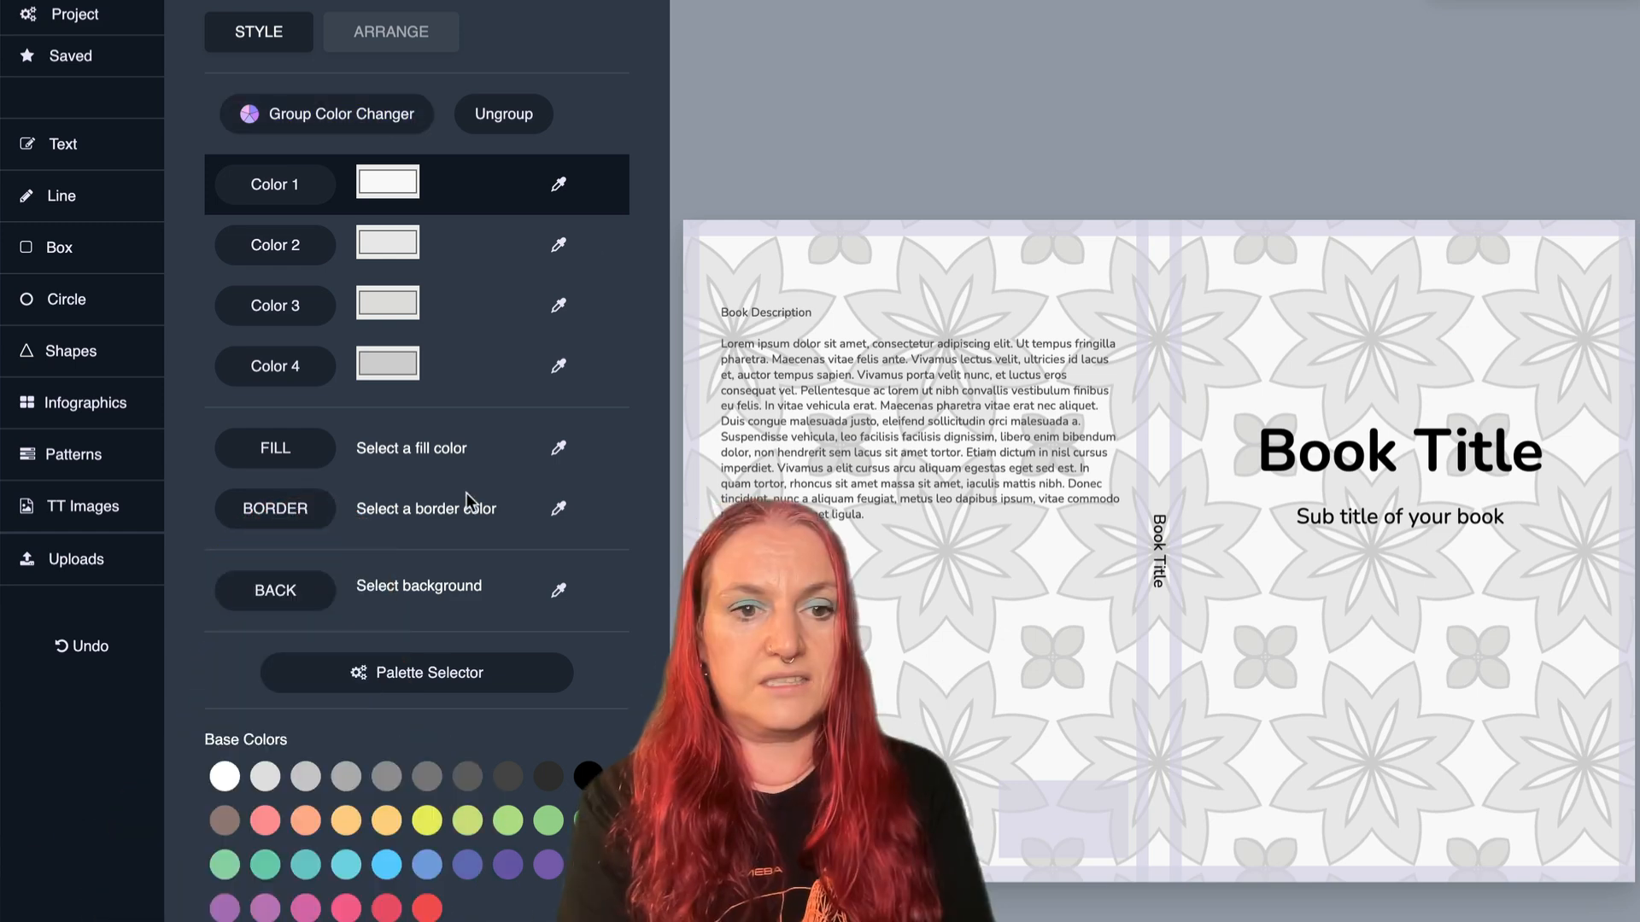
- Shift the floral pattern's Monochrome Gray colors further through darker gray and black combinations and apply the recoloring
click(363, 134)
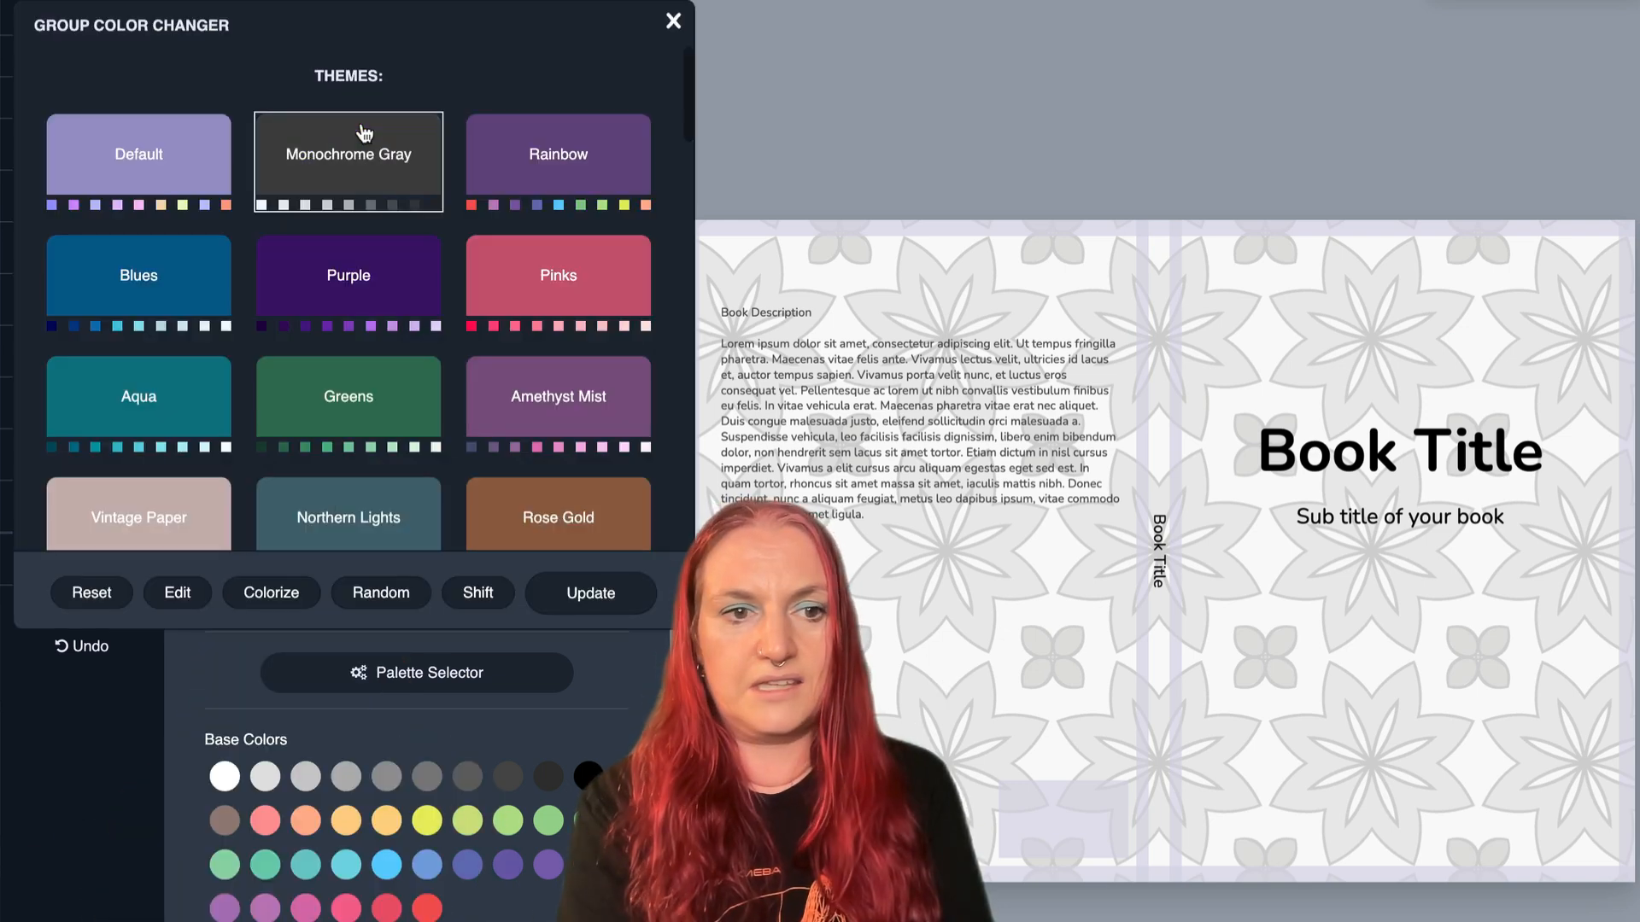
click(478, 597)
click(478, 598)
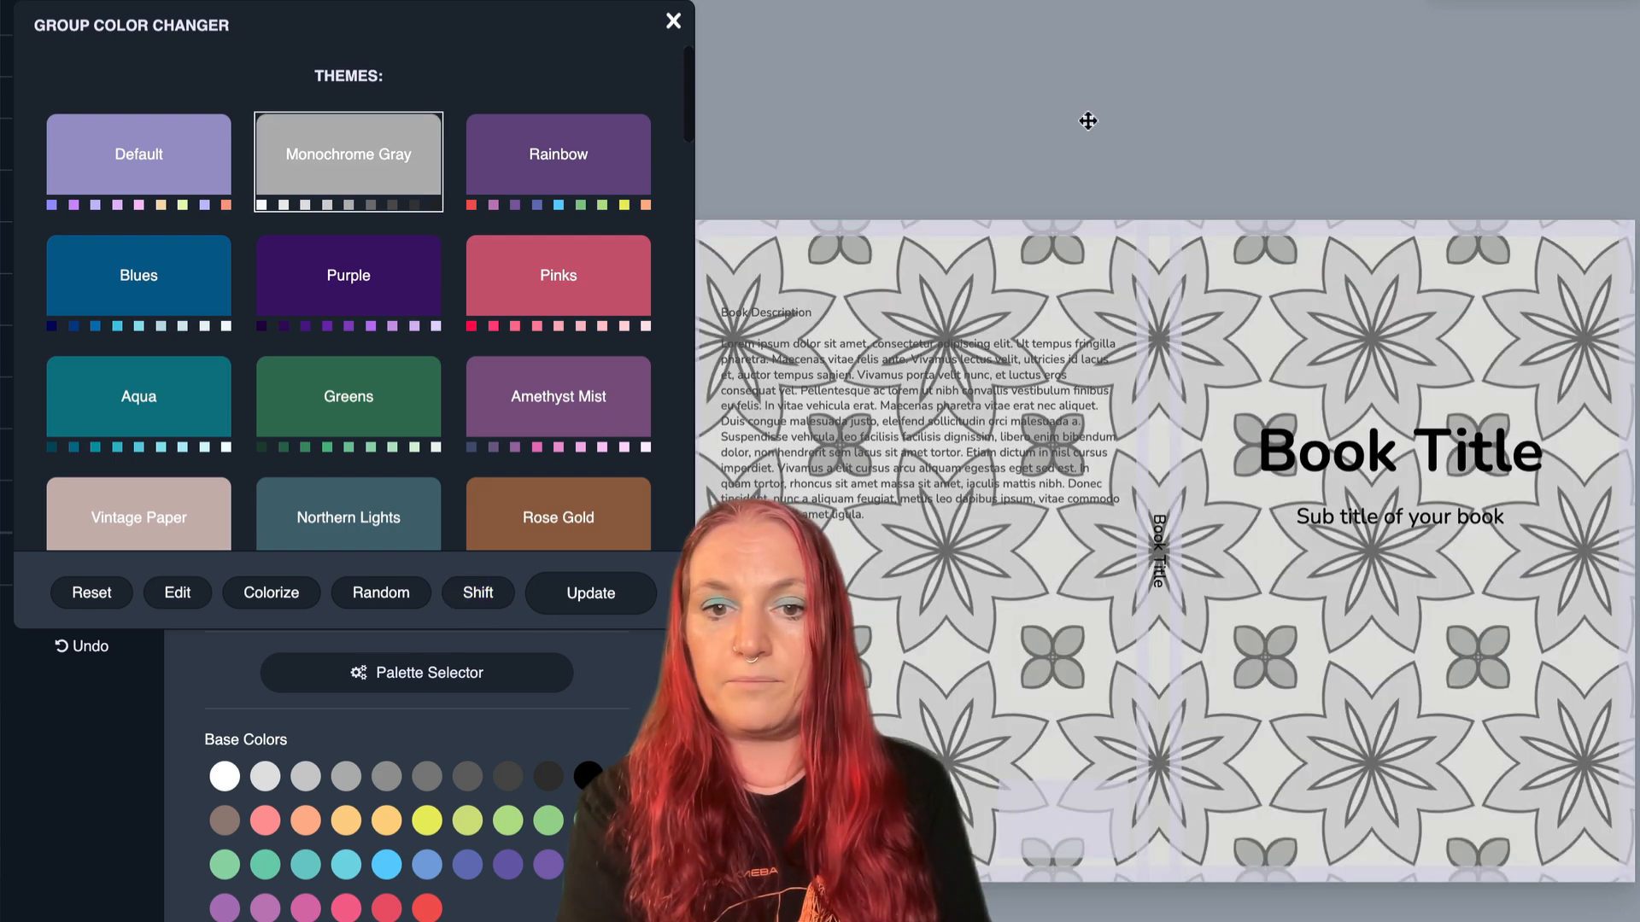
click(475, 603)
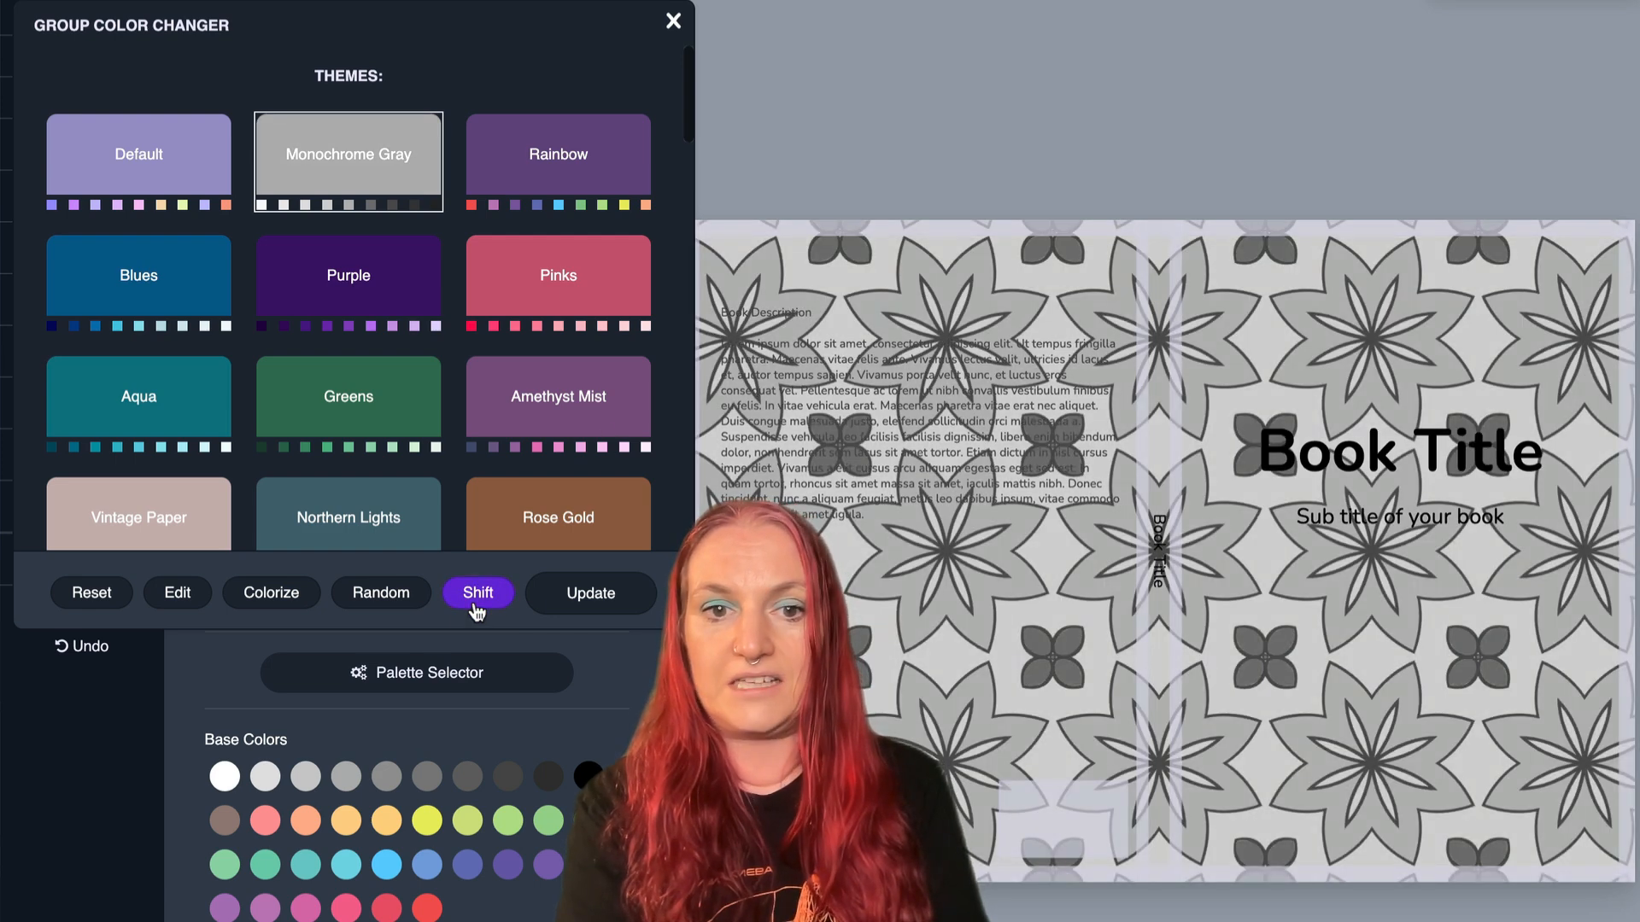
click(475, 603)
click(475, 602)
click(475, 602)
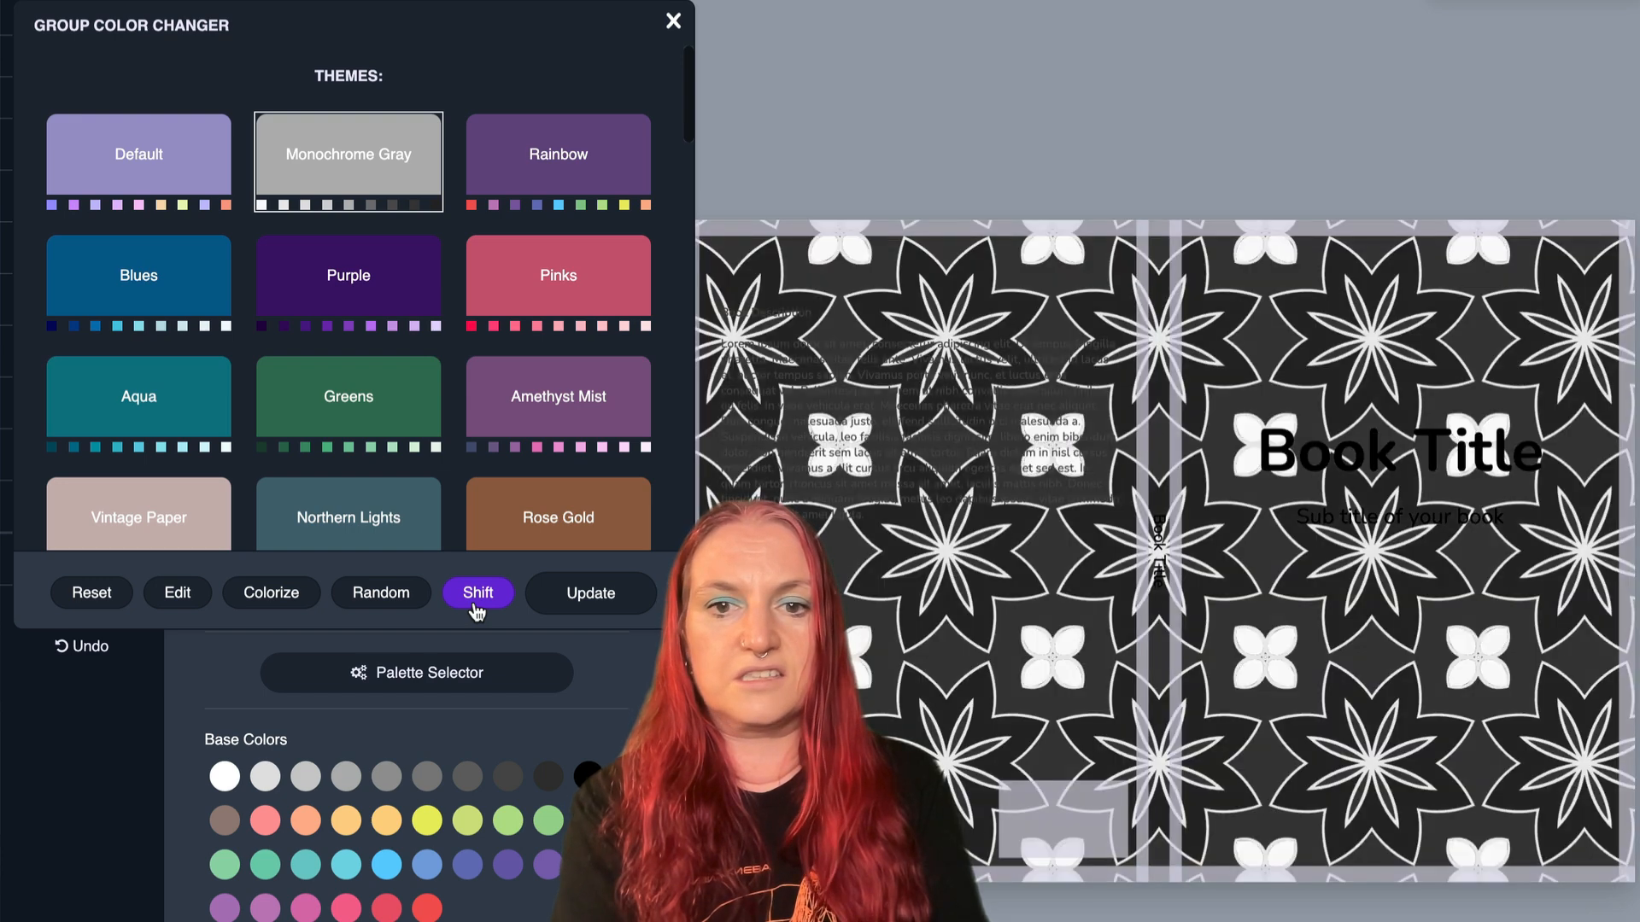
click(476, 602)
click(598, 593)
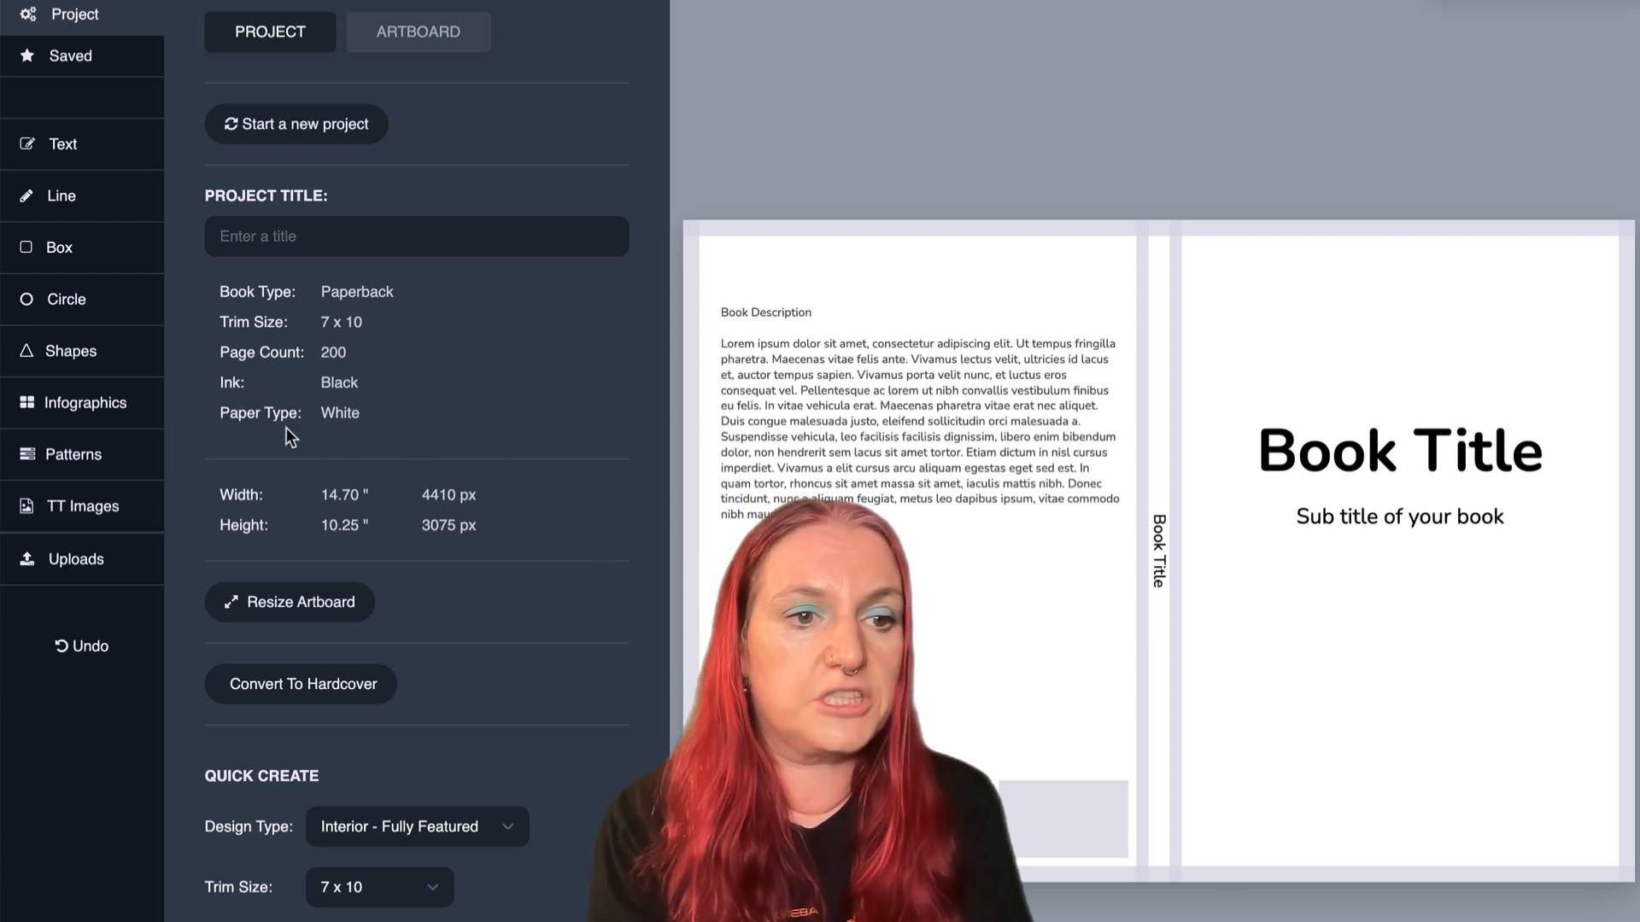
- Fill the blank cover with the yellow pattern of orange flowers and purple scrolls, and raise it to leave a white band along the lower edge
click(86, 468)
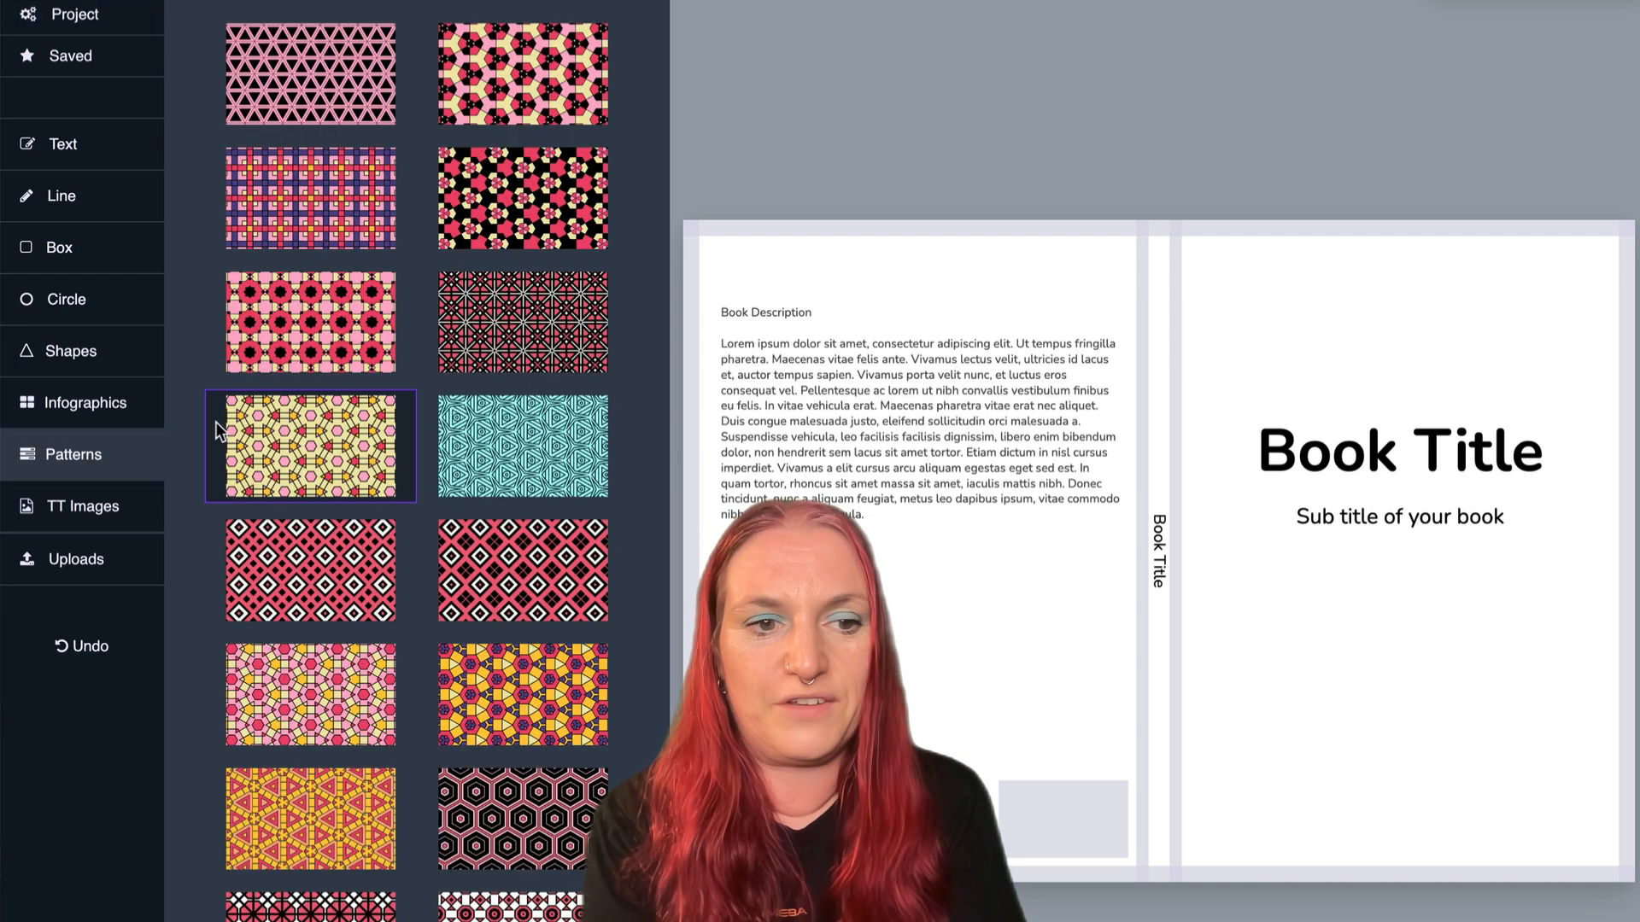
scroll(316, 403, down, 10)
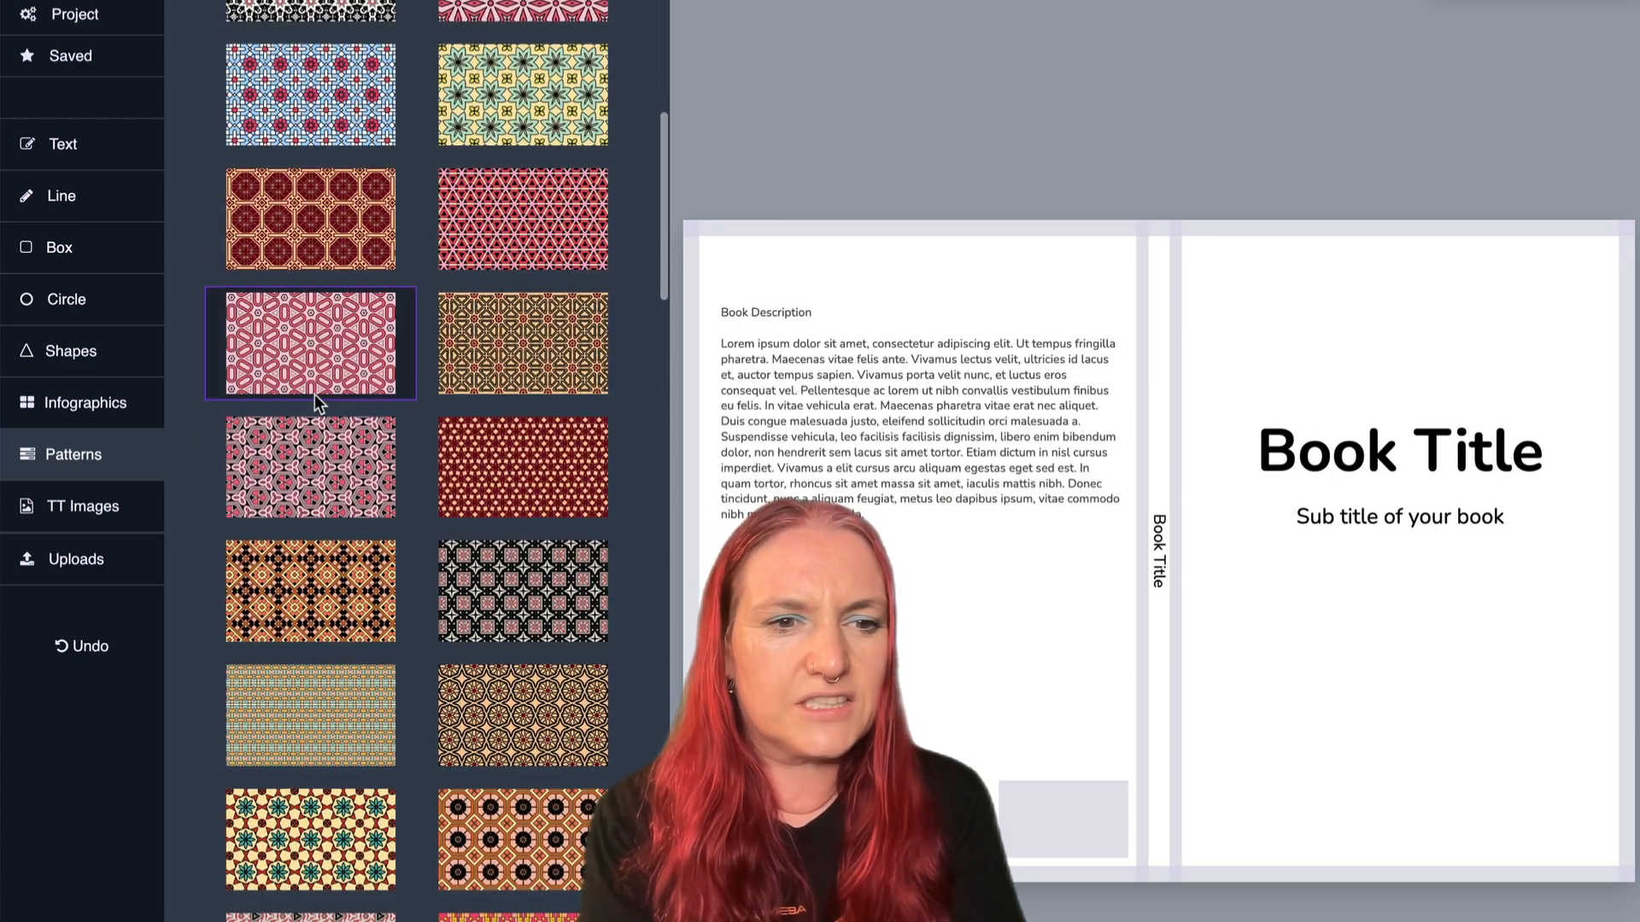
scroll(314, 401, down, 8)
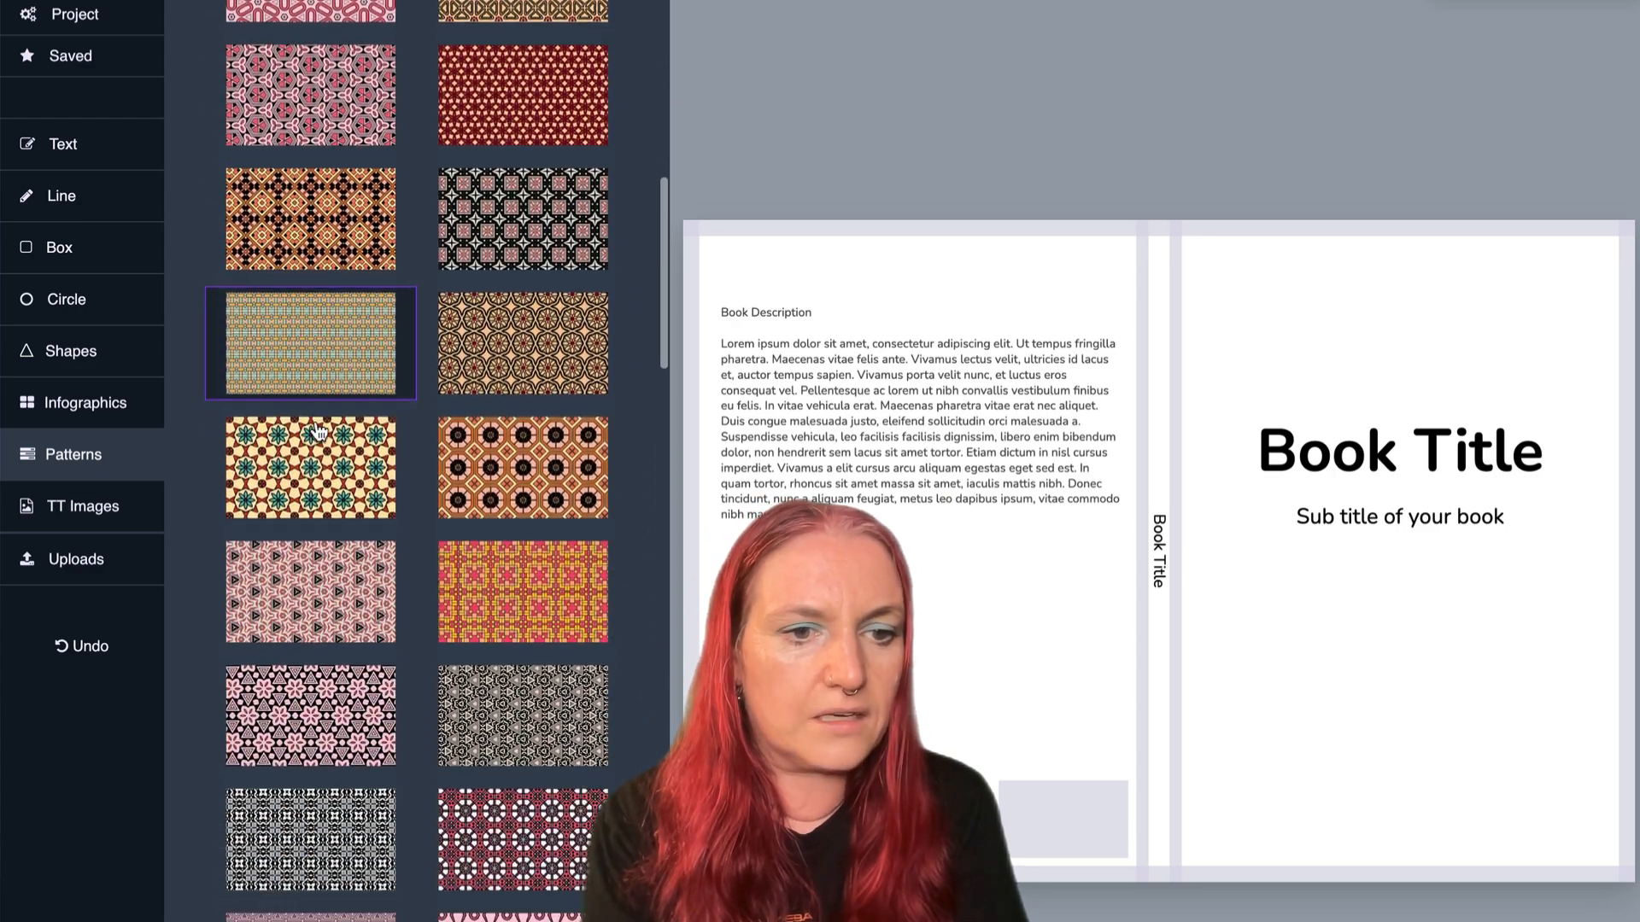
scroll(316, 427, down, 10)
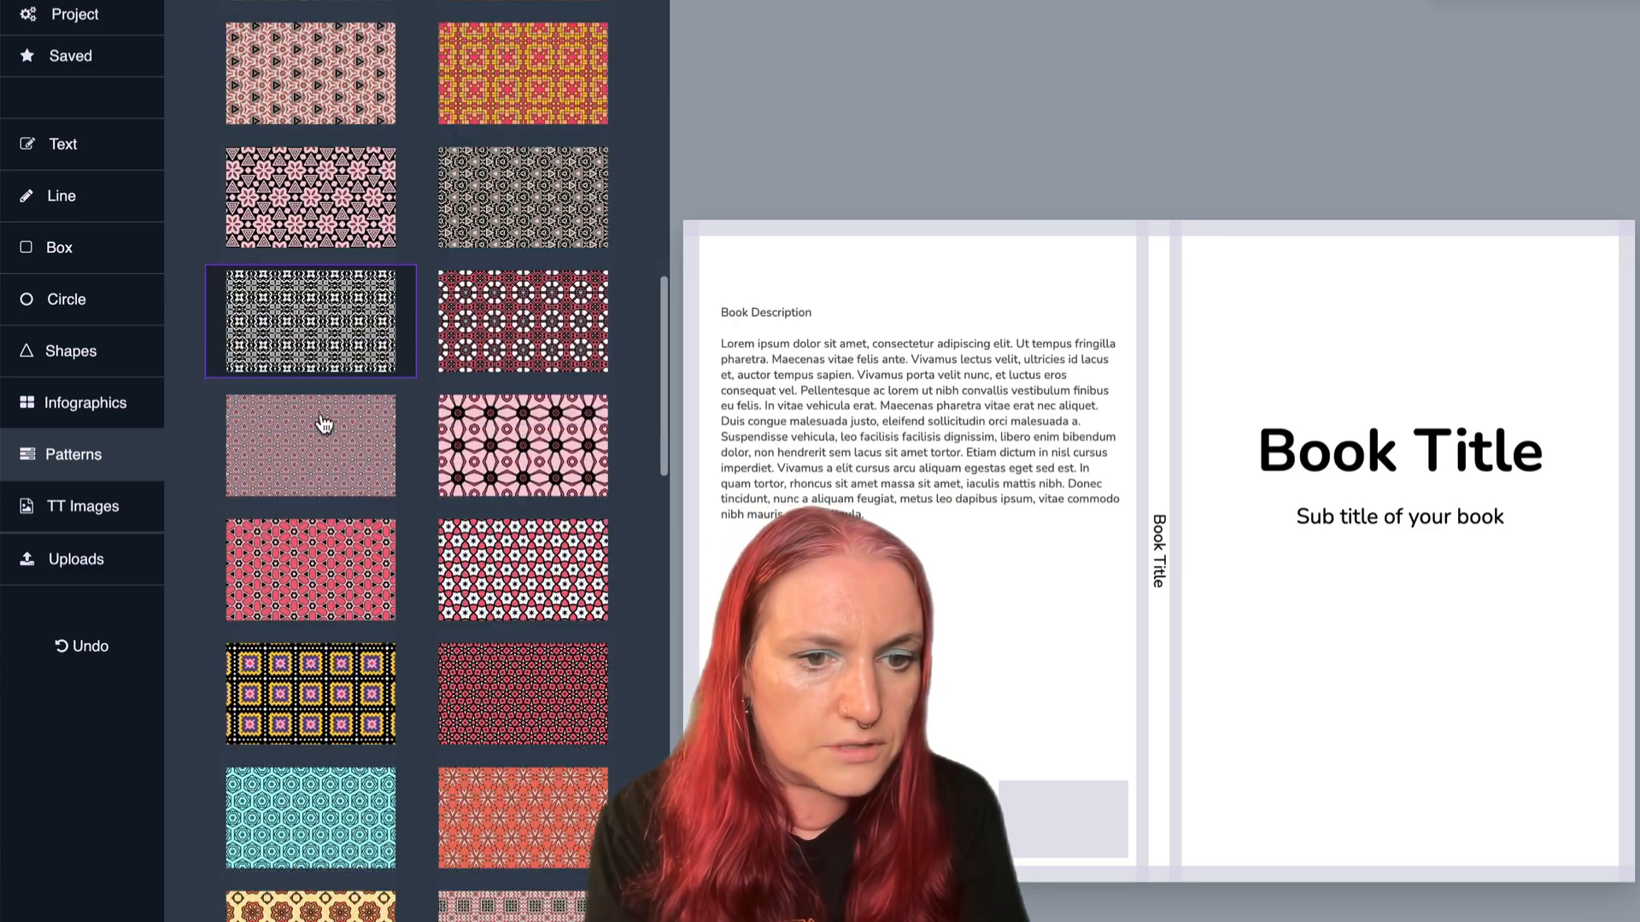
scroll(323, 425, down, 4)
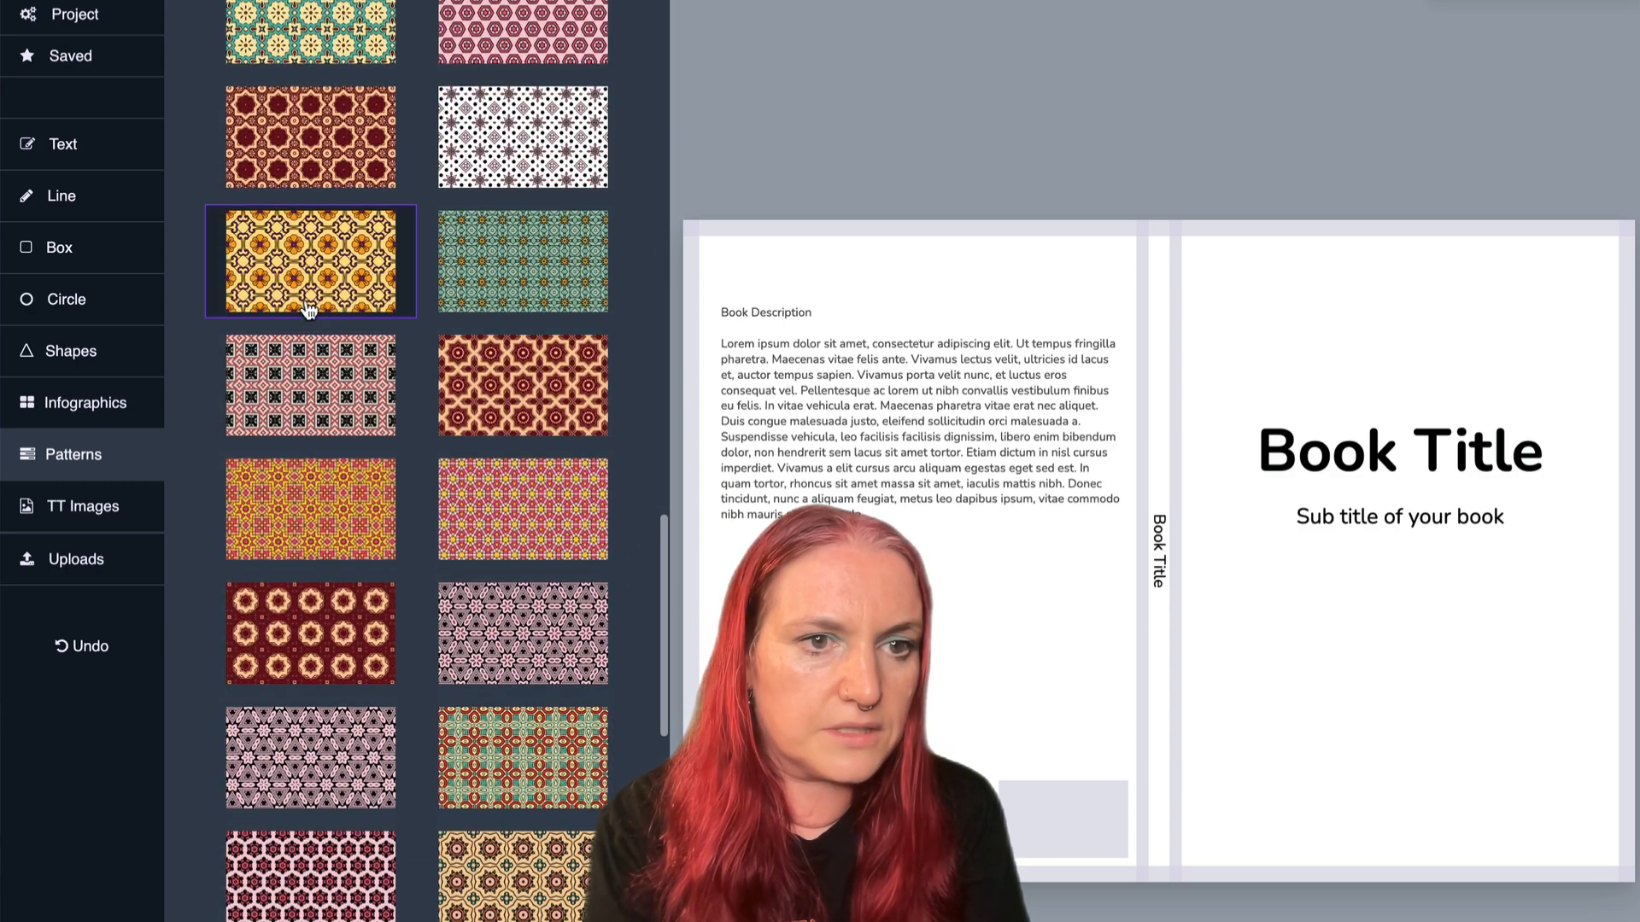
click(309, 273)
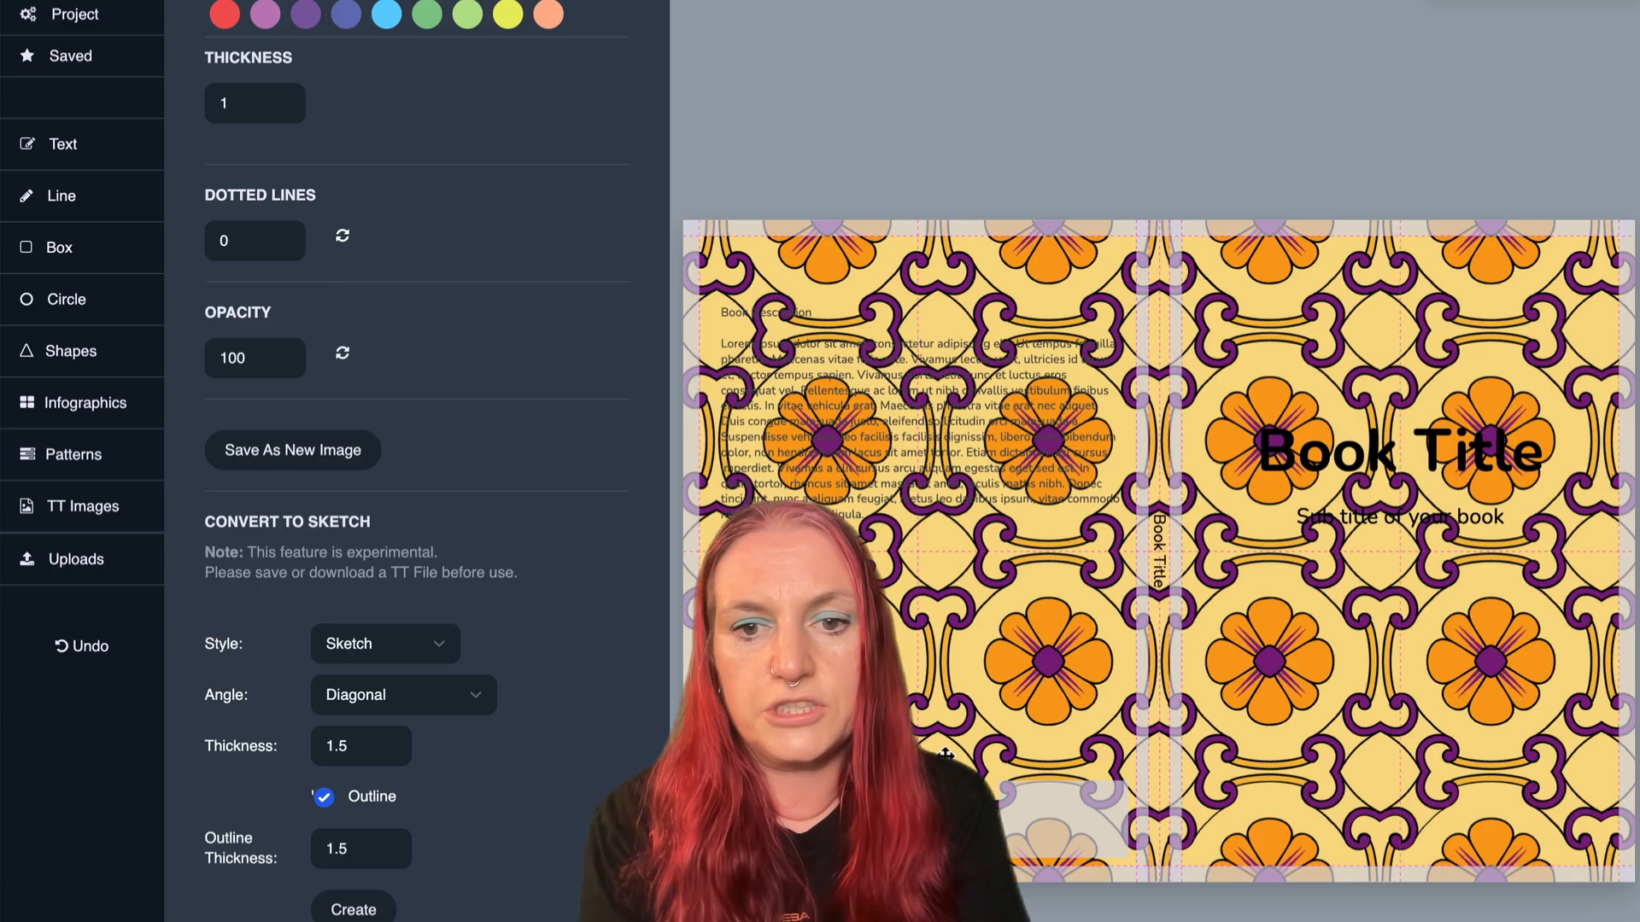
drag(945, 754, 942, 621)
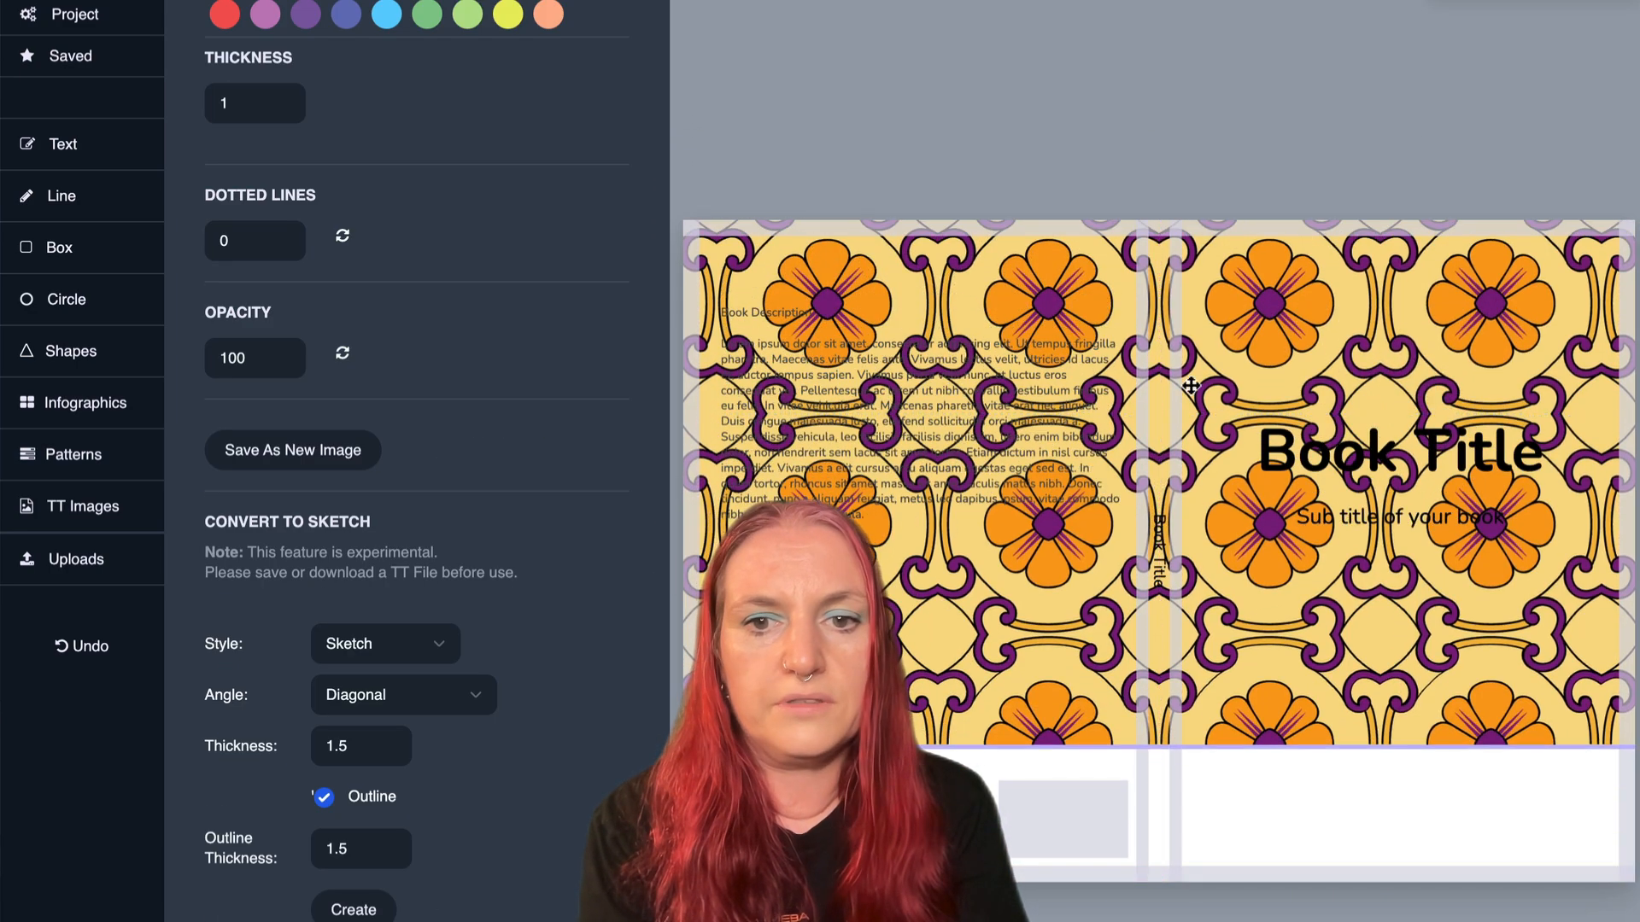
- Move the front cover title into the white band and delete the subtitle and the back cover's book description
drag(1327, 445, 1326, 812)
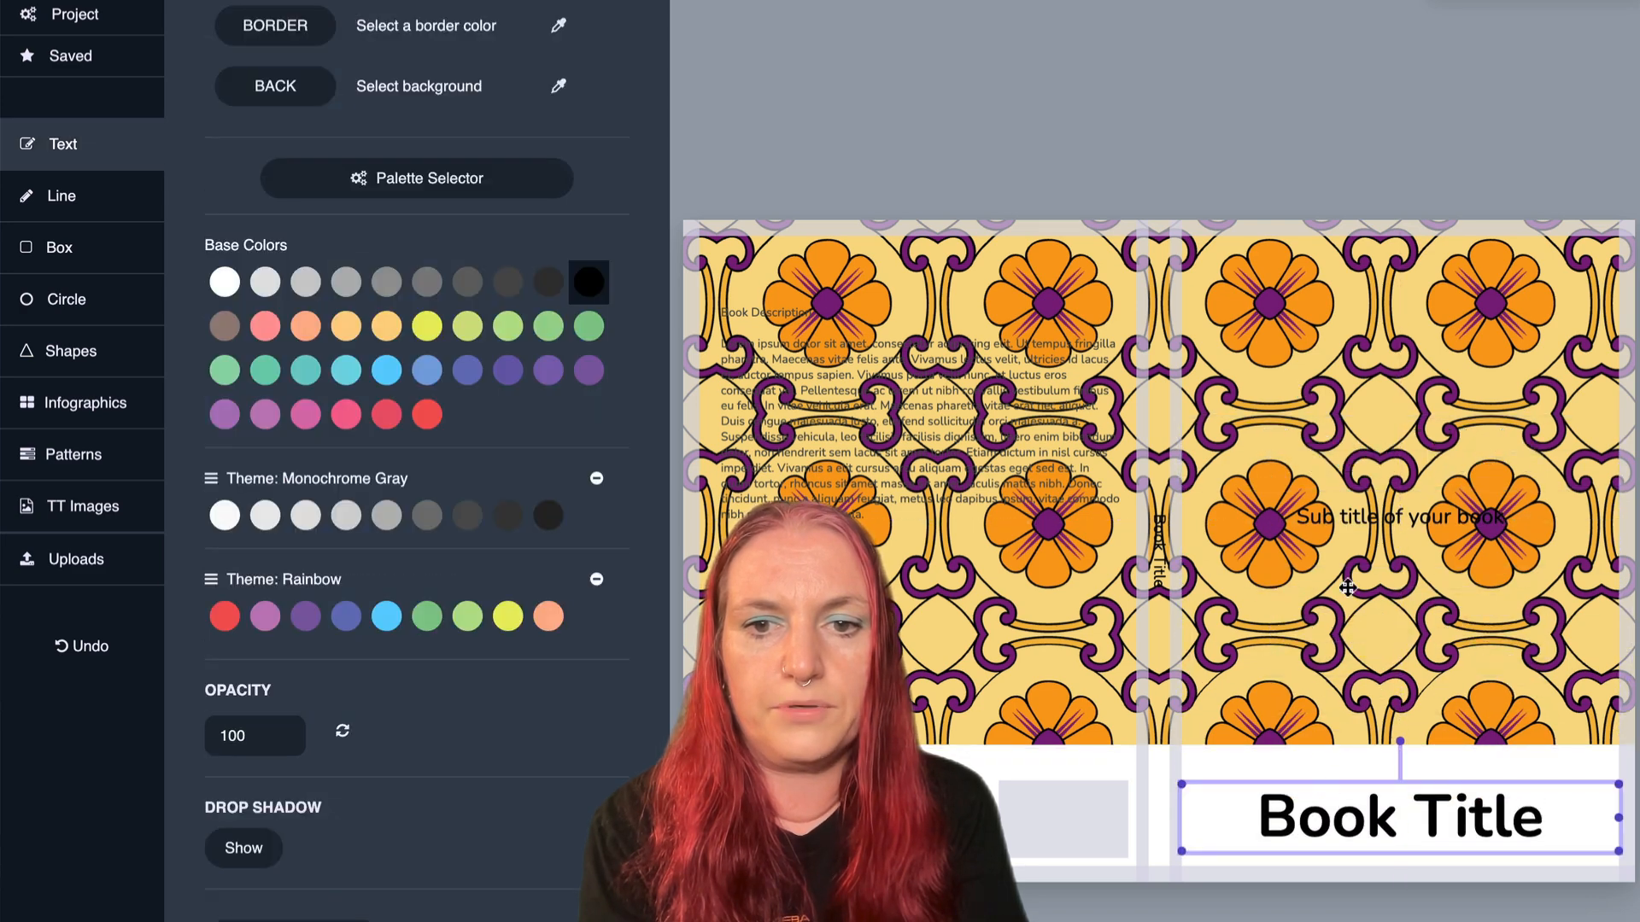
click(1354, 529)
key(Delete)
click(1060, 401)
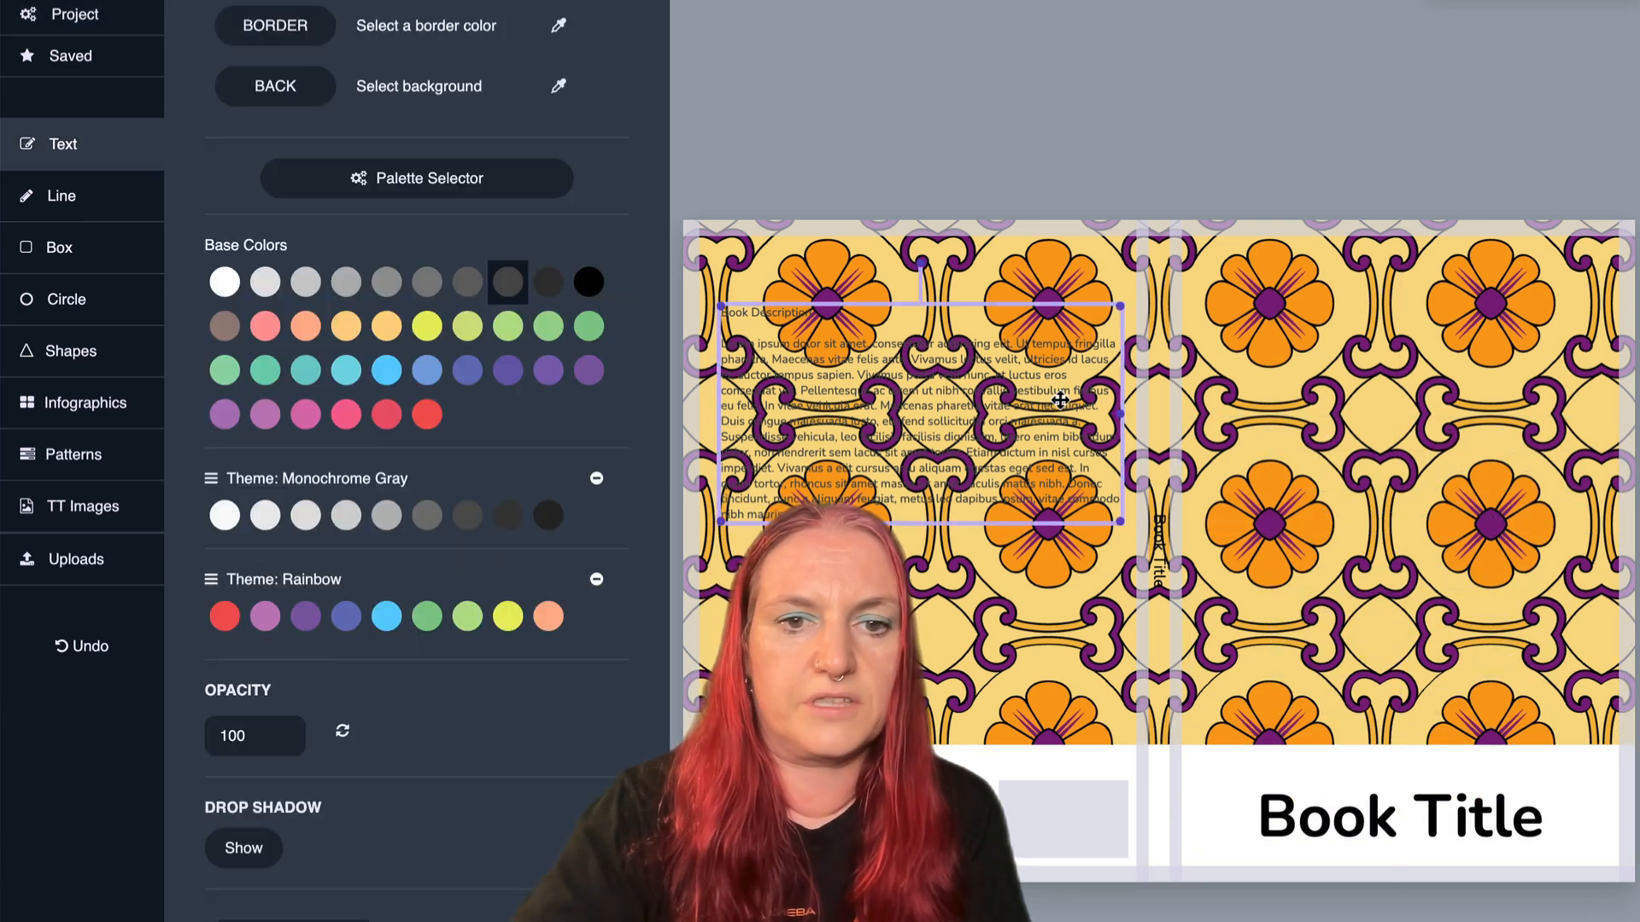
key(Delete)
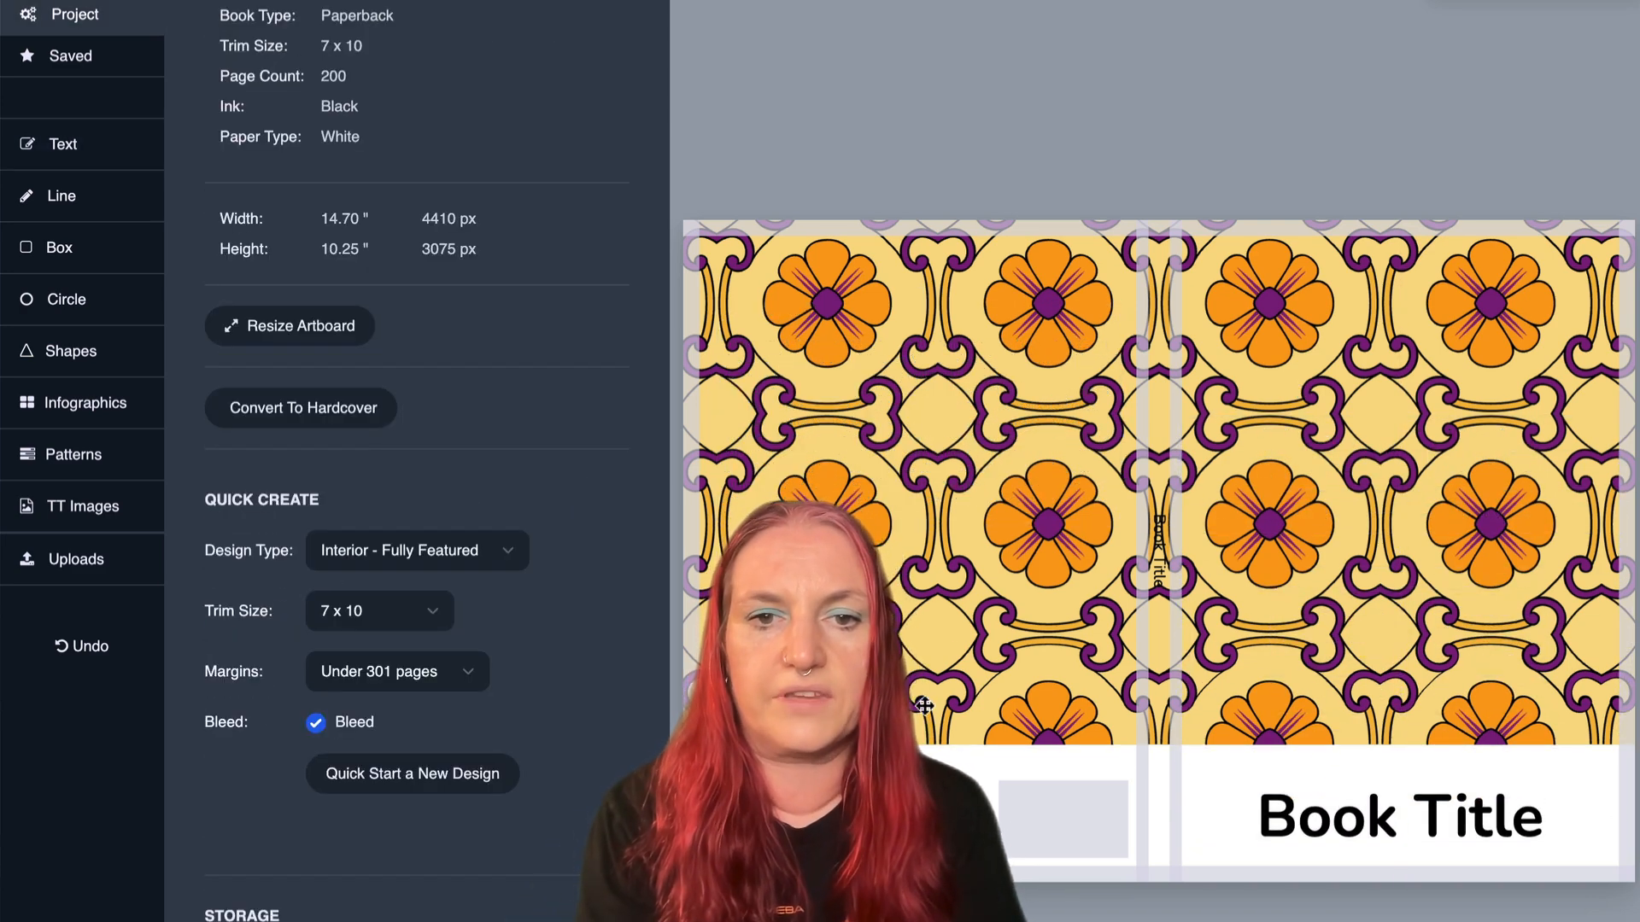
- Lower the flower pattern slightly and recolor it with the Vibrant Fiesta theme, shifted to turquoise flowers on pink with yellow outlines
drag(929, 629, 930, 645)
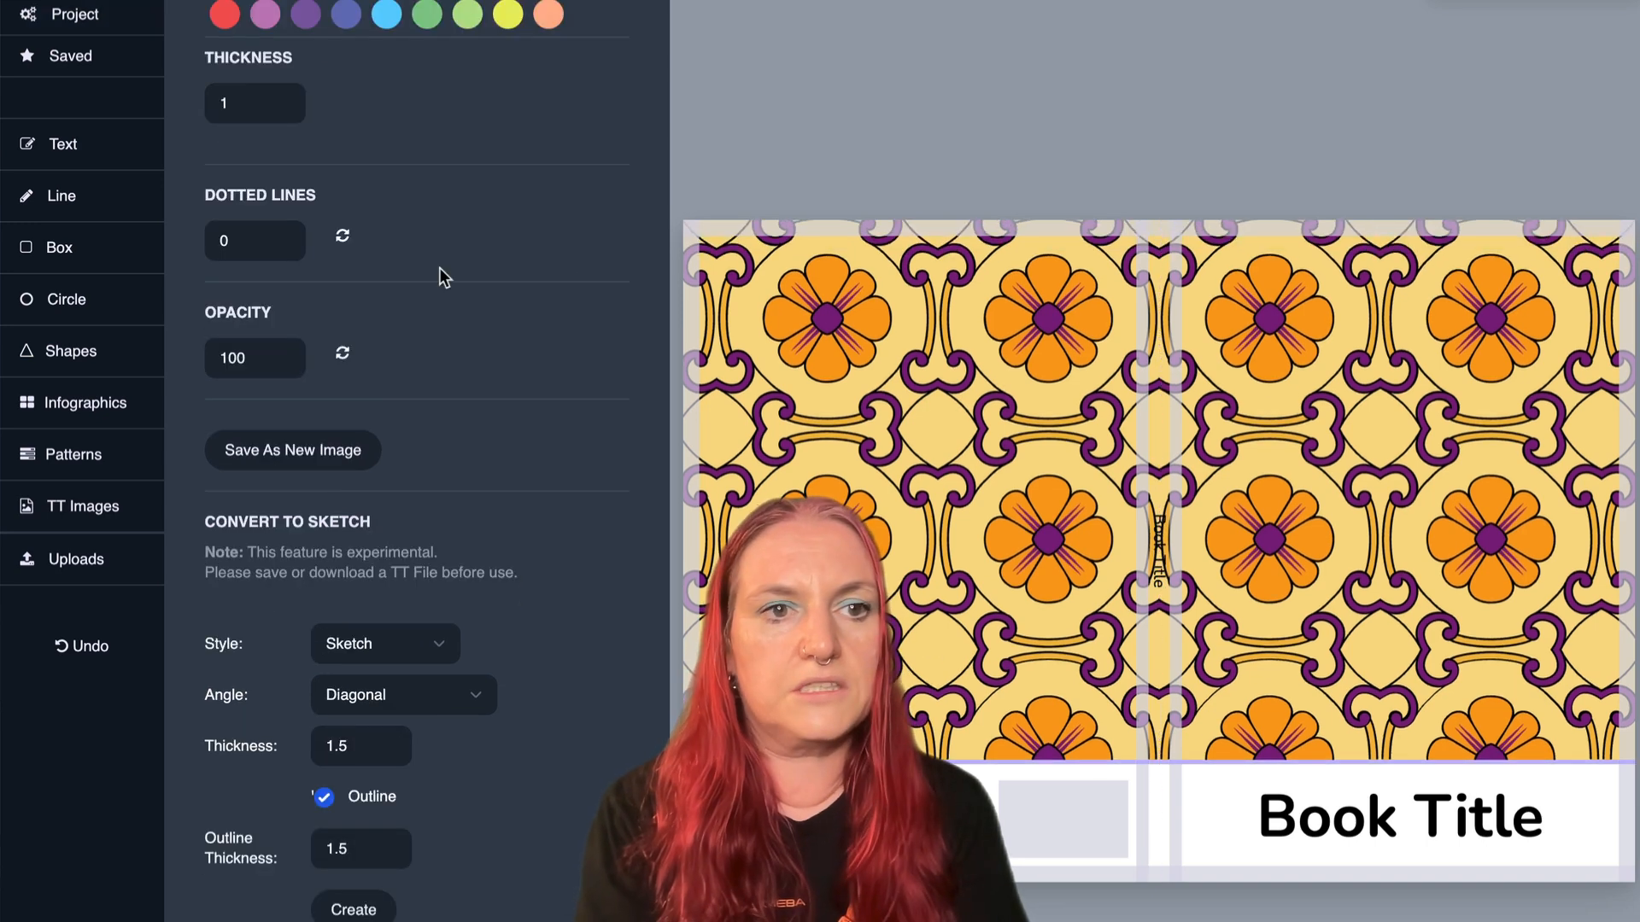
scroll(439, 268, up, 5)
click(341, 105)
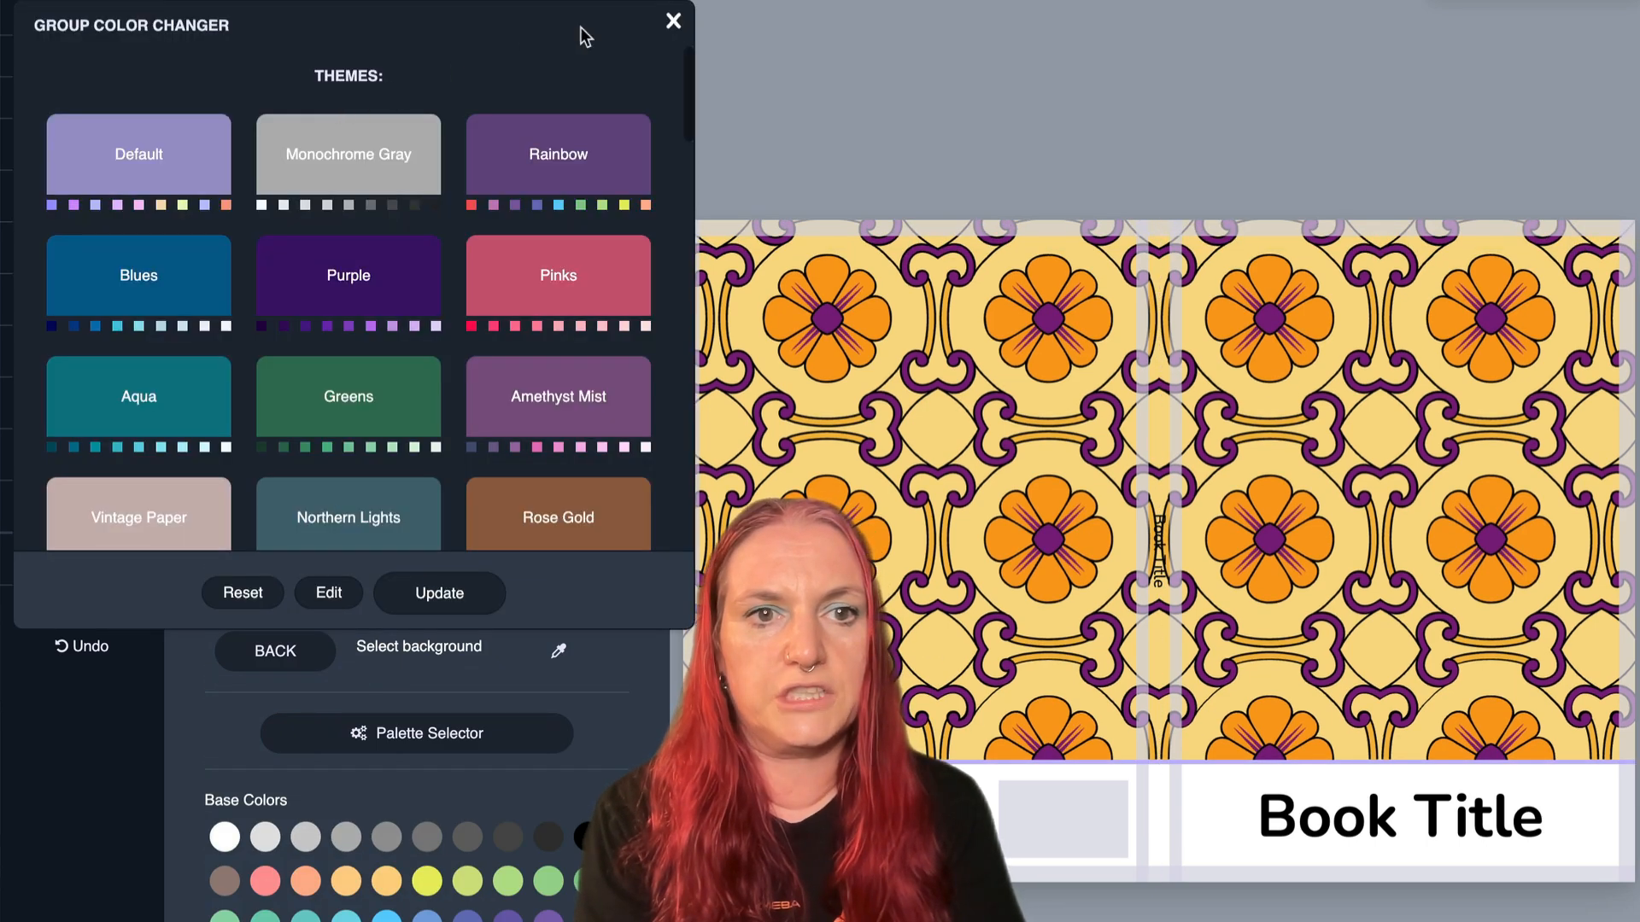
scroll(594, 65, down, 5)
scroll(594, 65, down, 5)
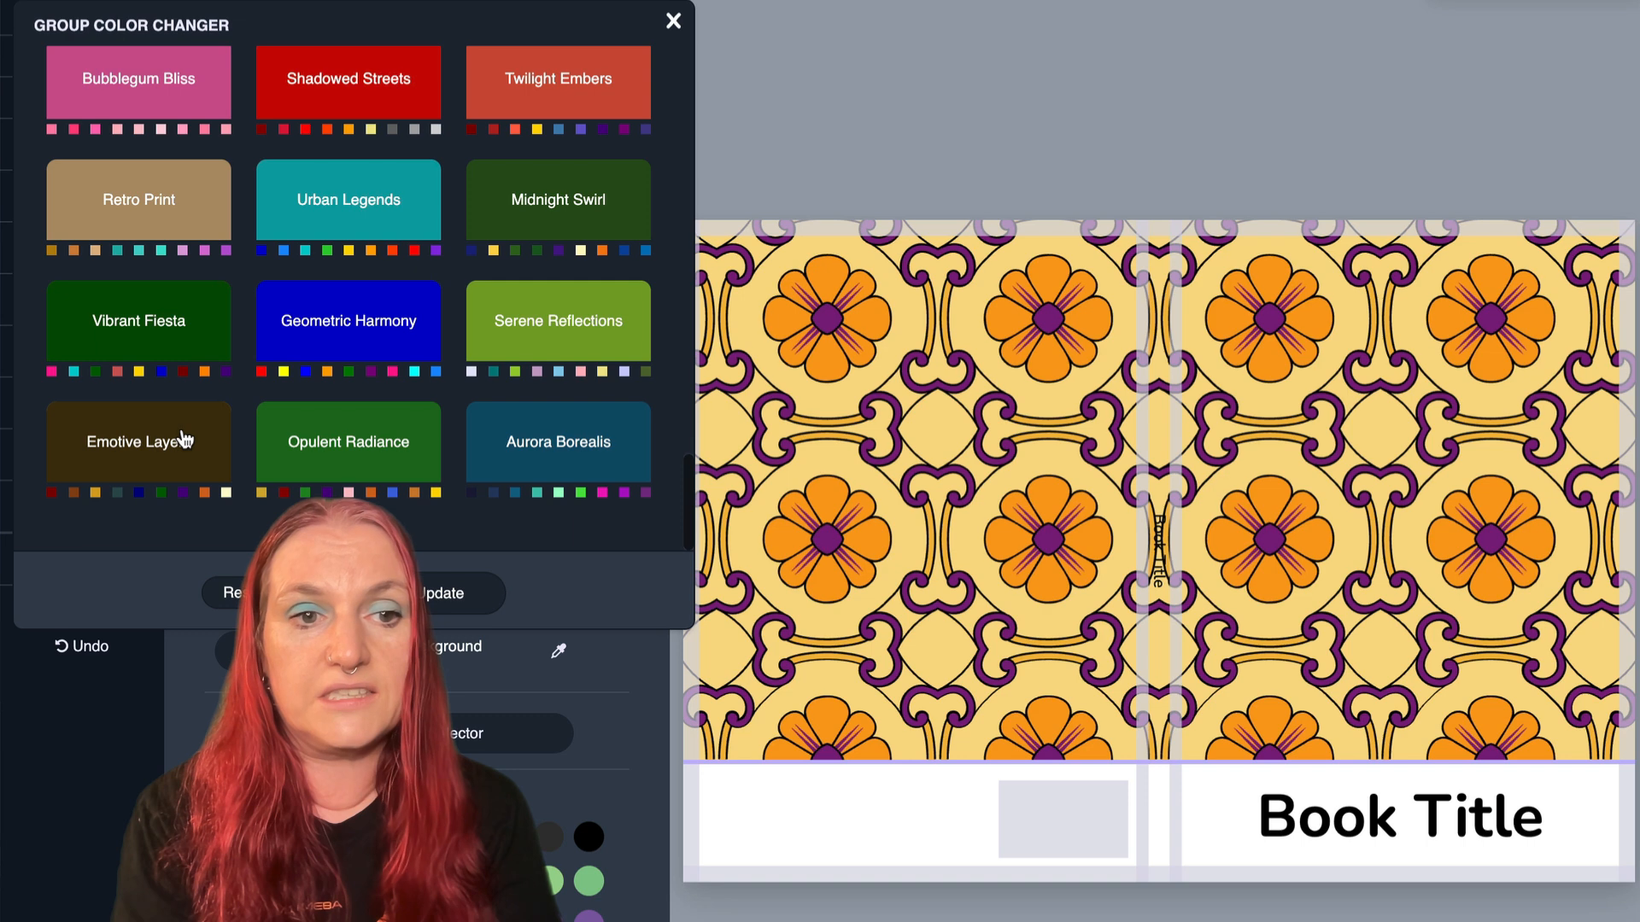
click(139, 323)
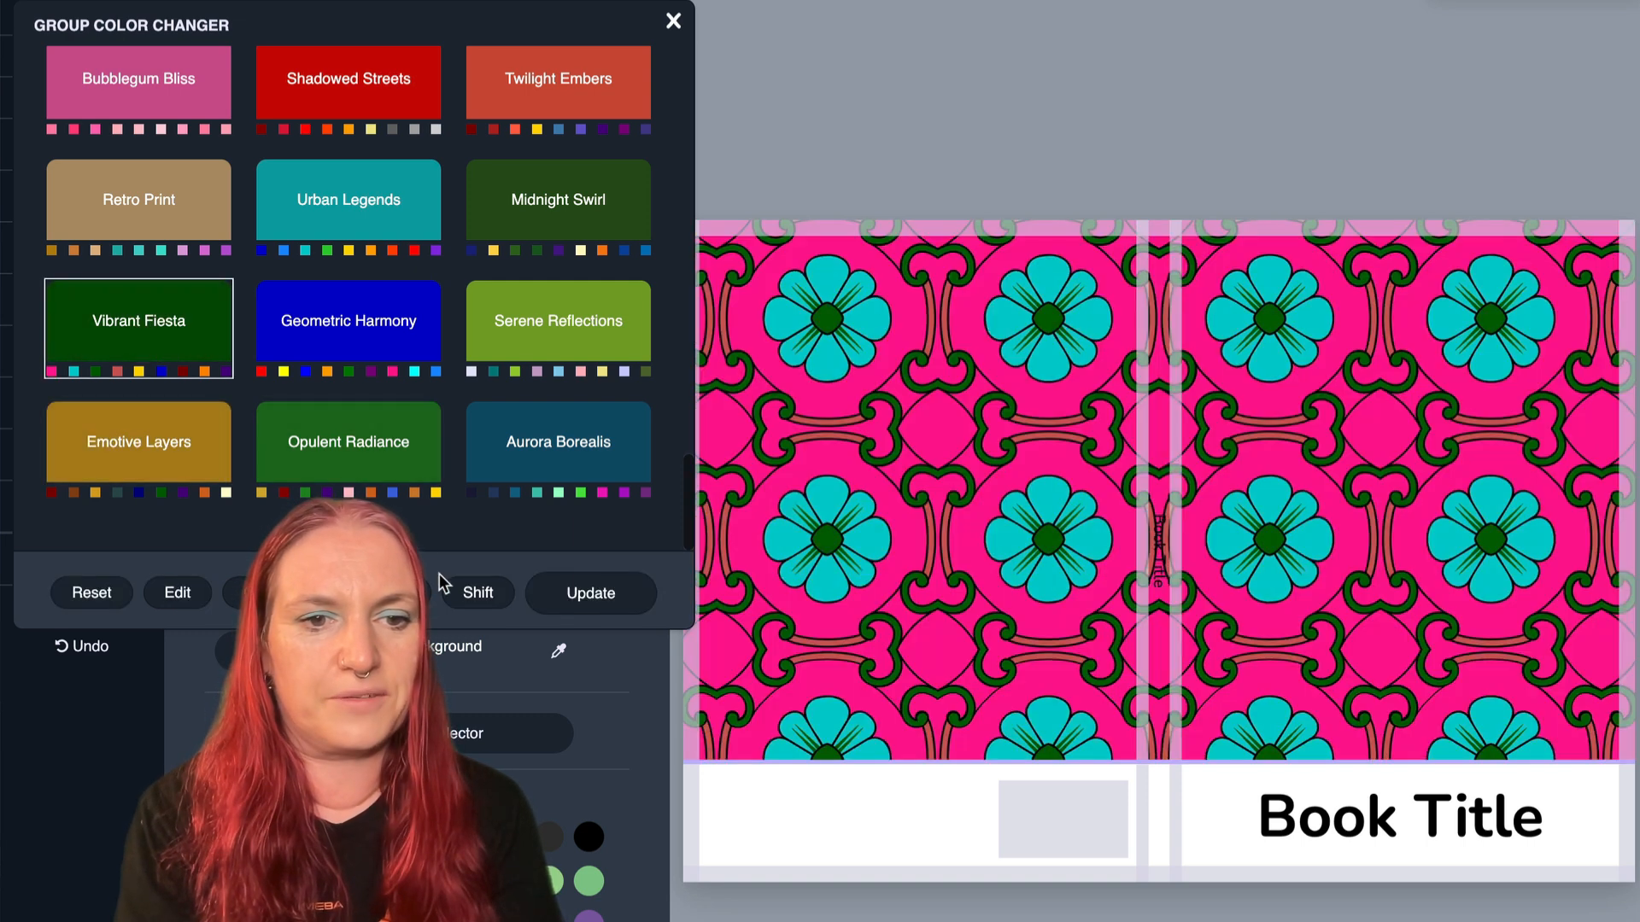
click(478, 593)
click(479, 594)
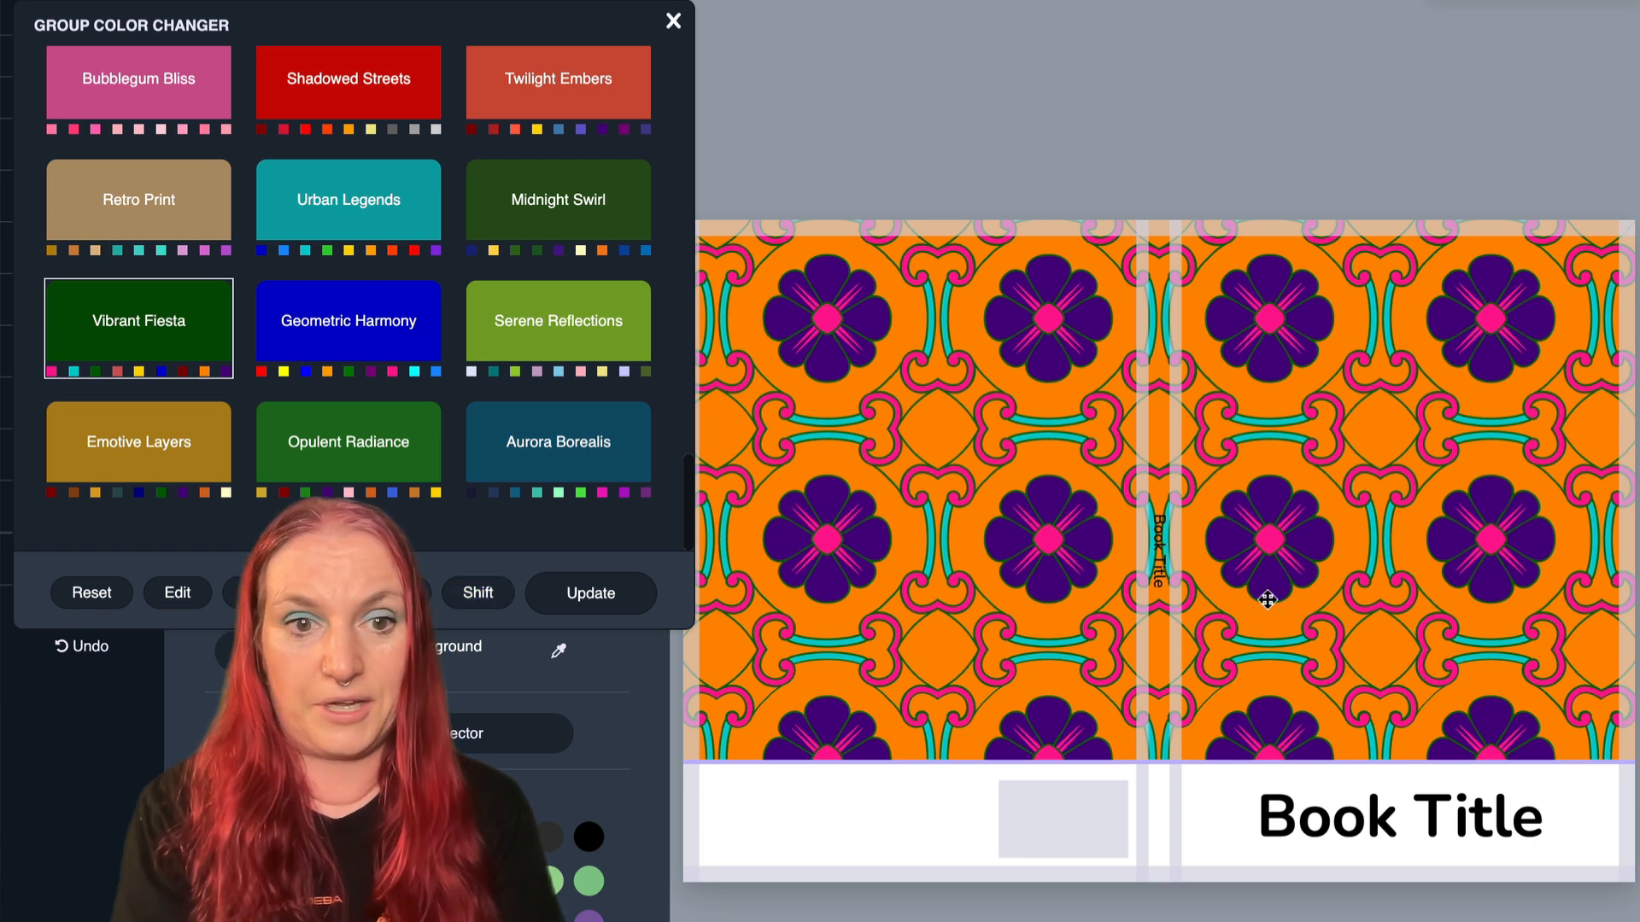
click(480, 598)
click(481, 602)
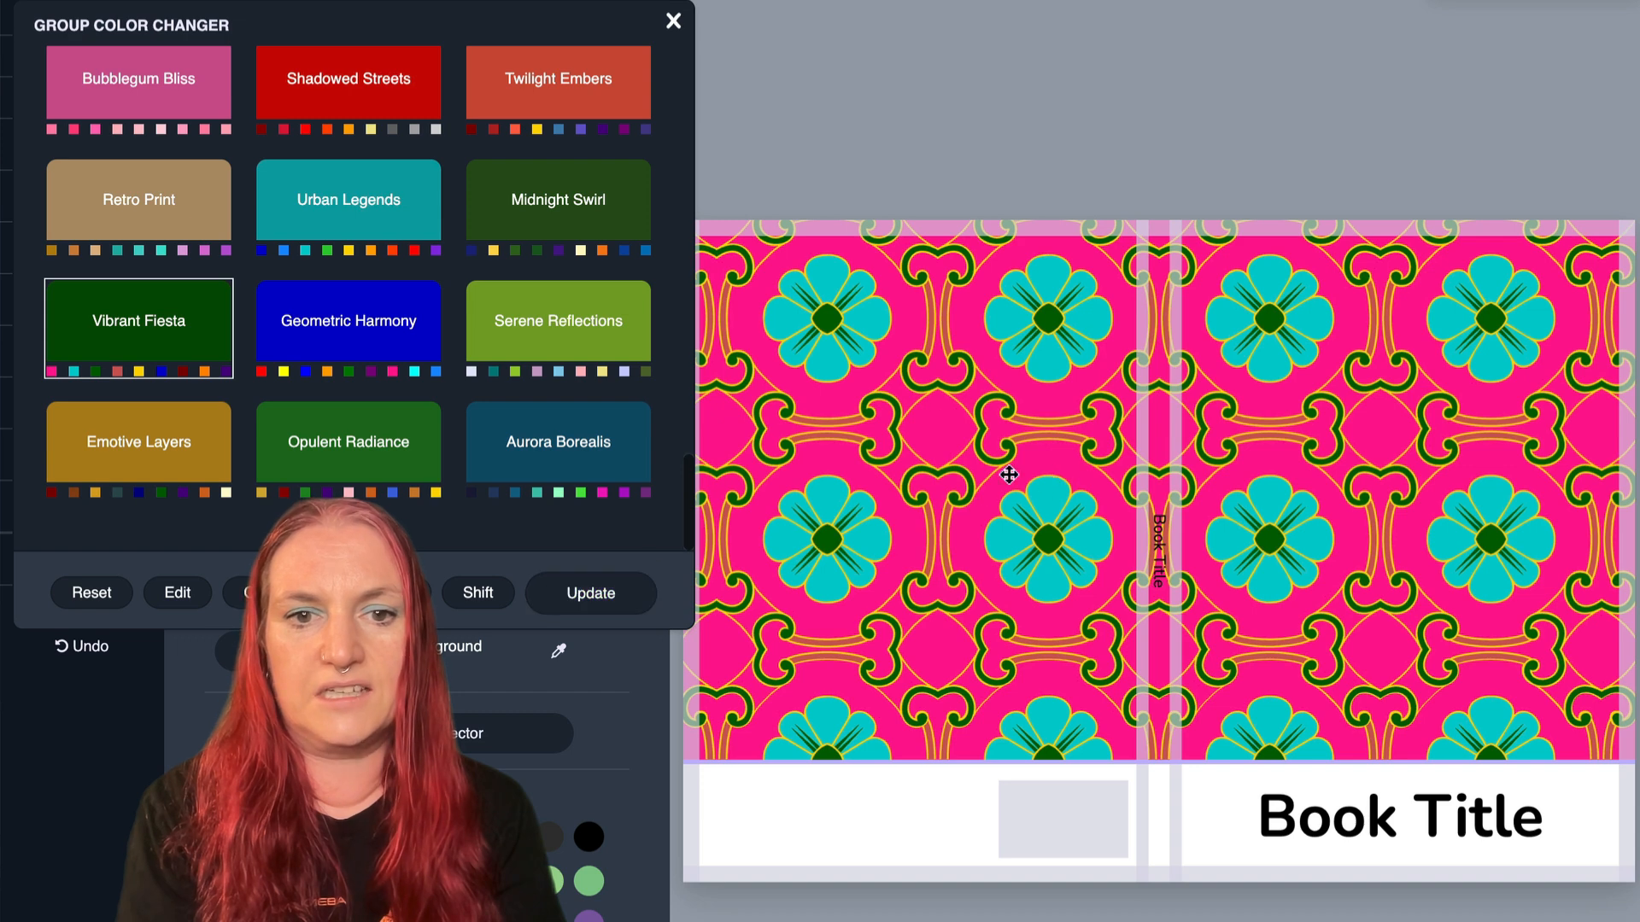
click(587, 591)
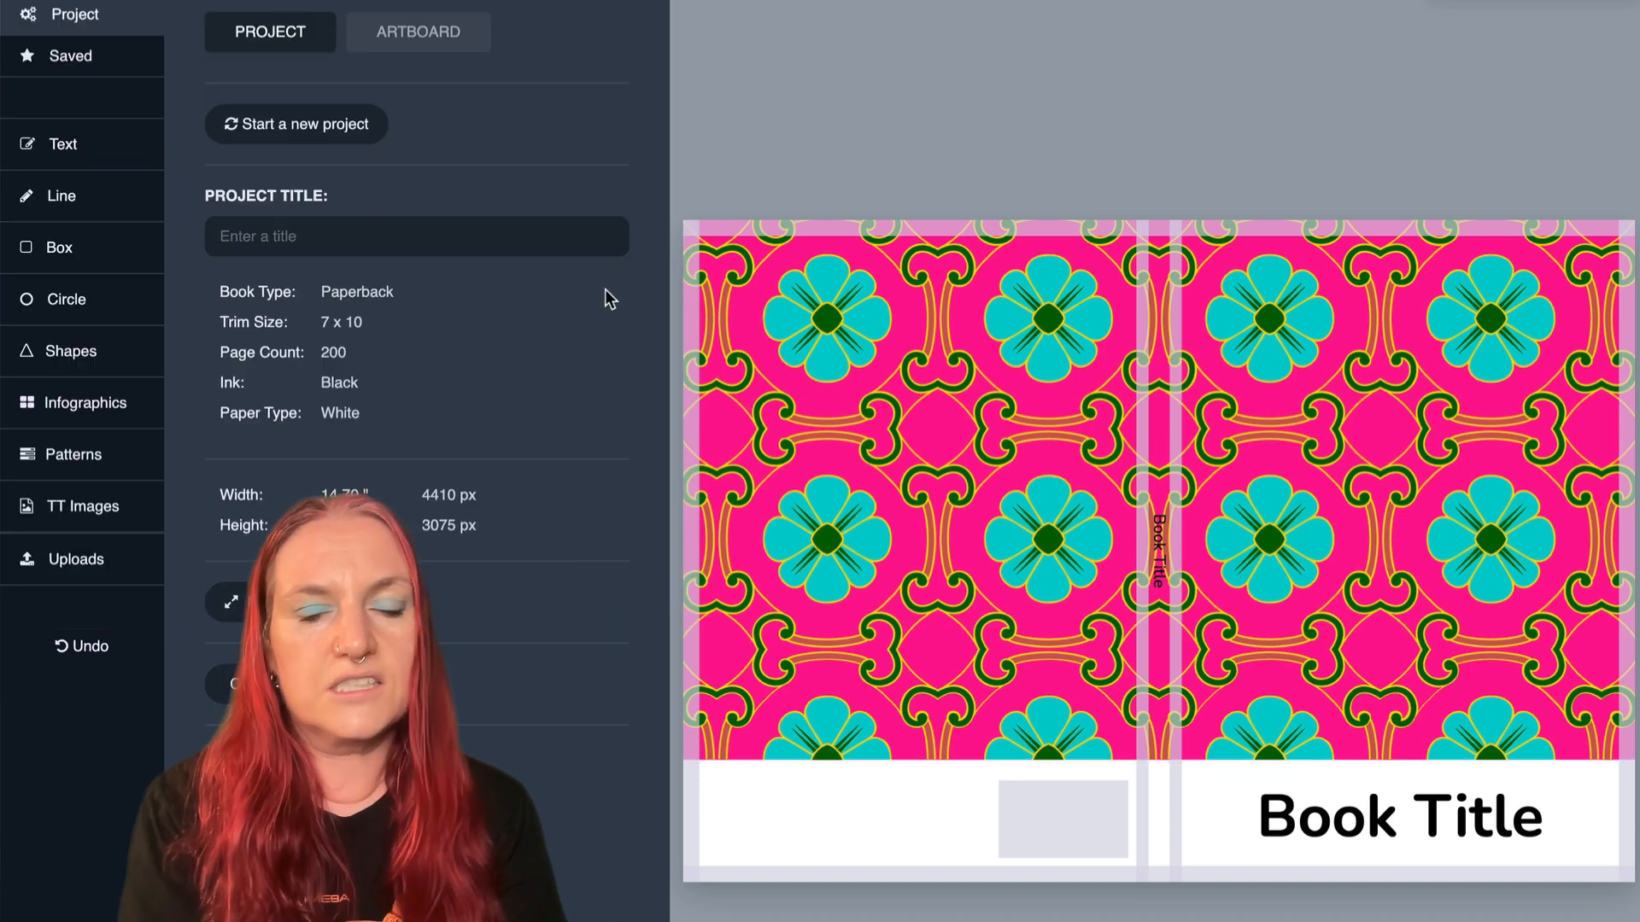
- Apply Rainbow Text coloring to the front cover's Book Title
click(1377, 687)
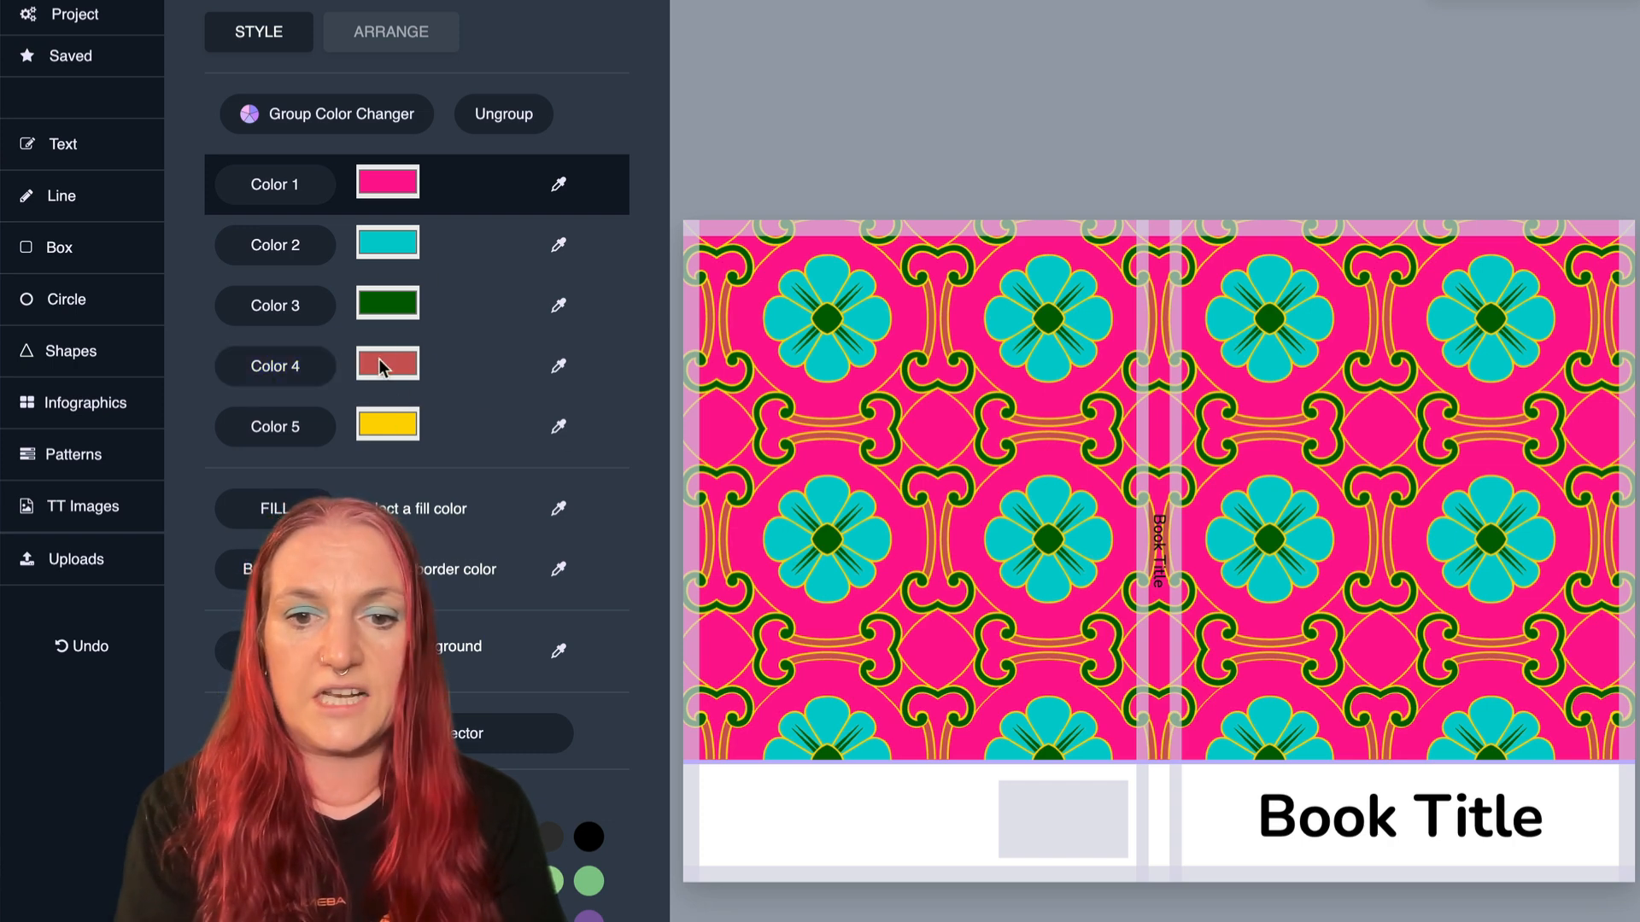
click(1342, 836)
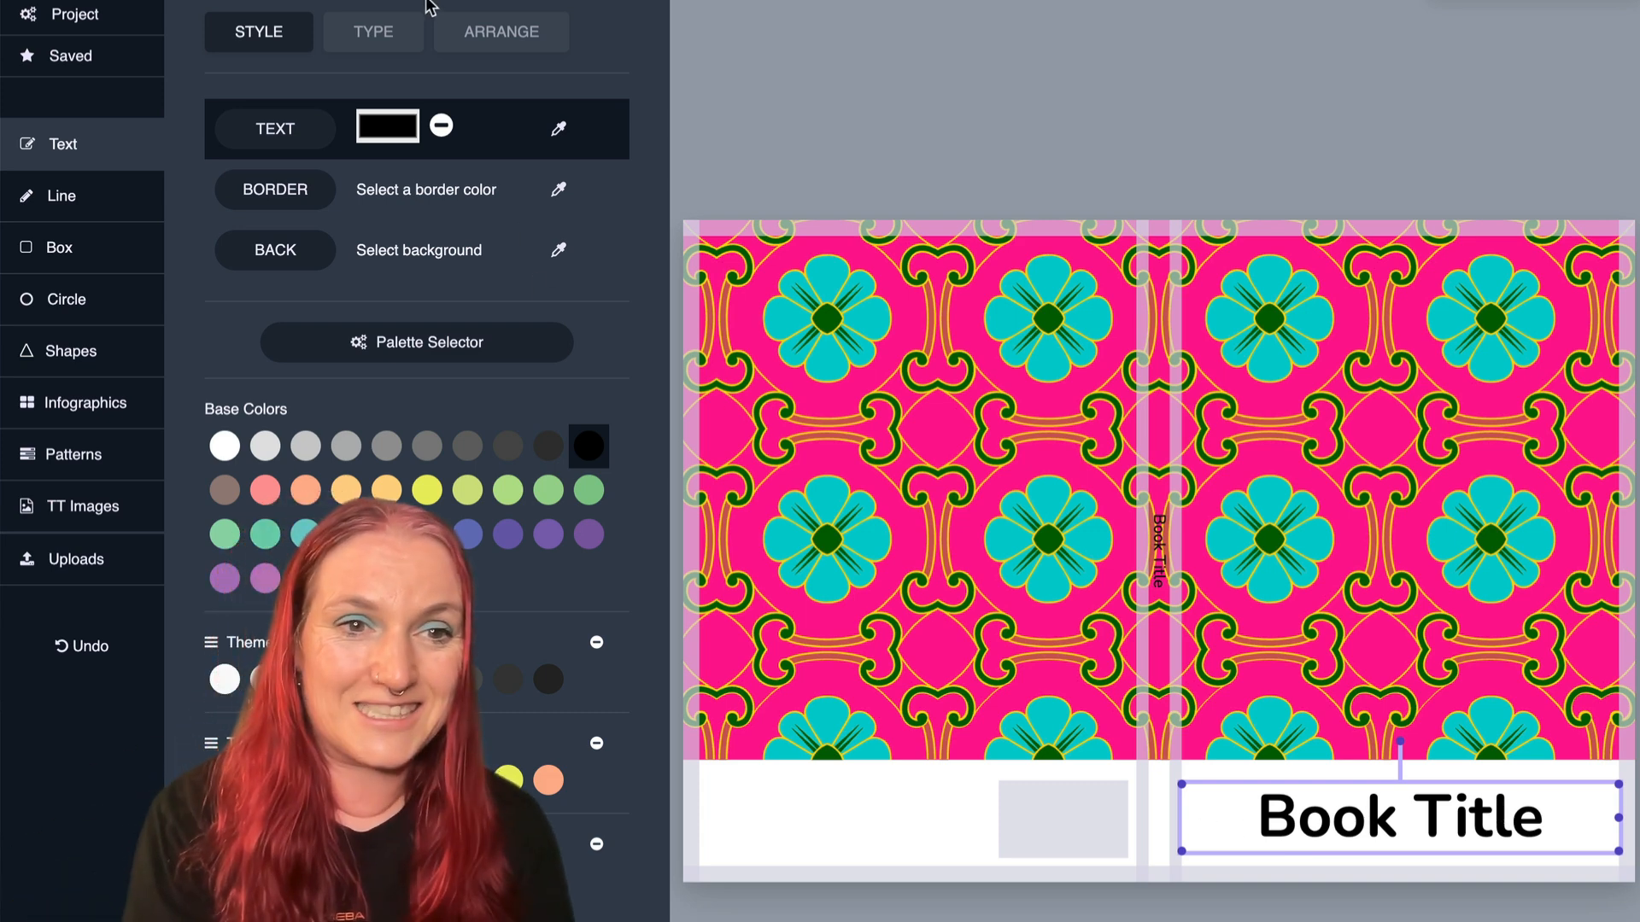
click(379, 38)
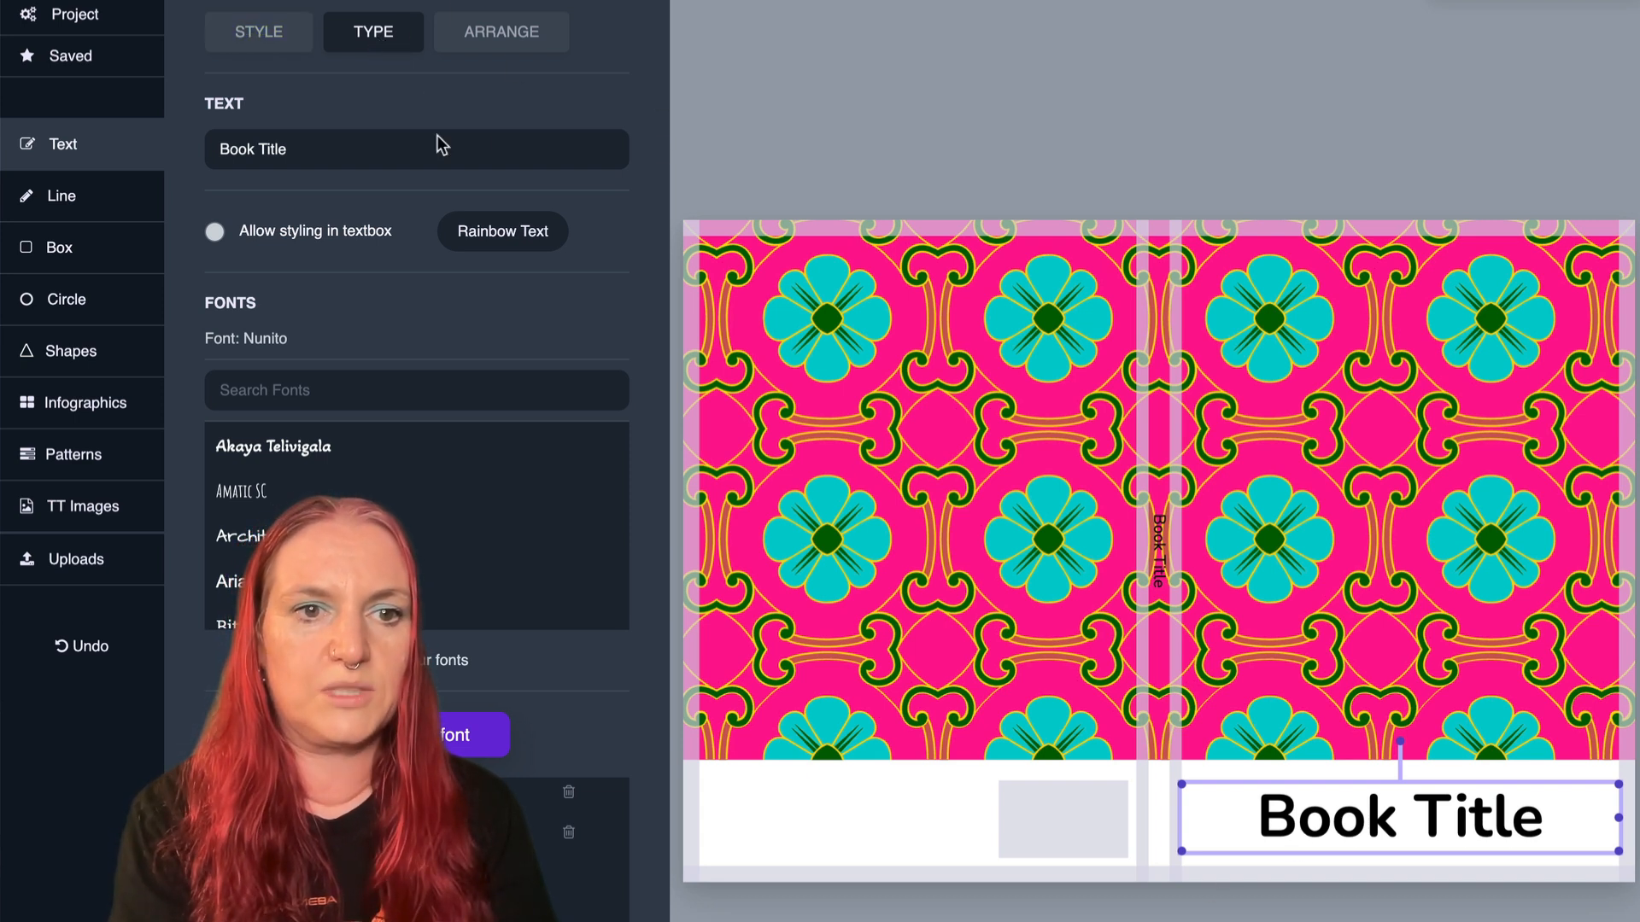
click(504, 238)
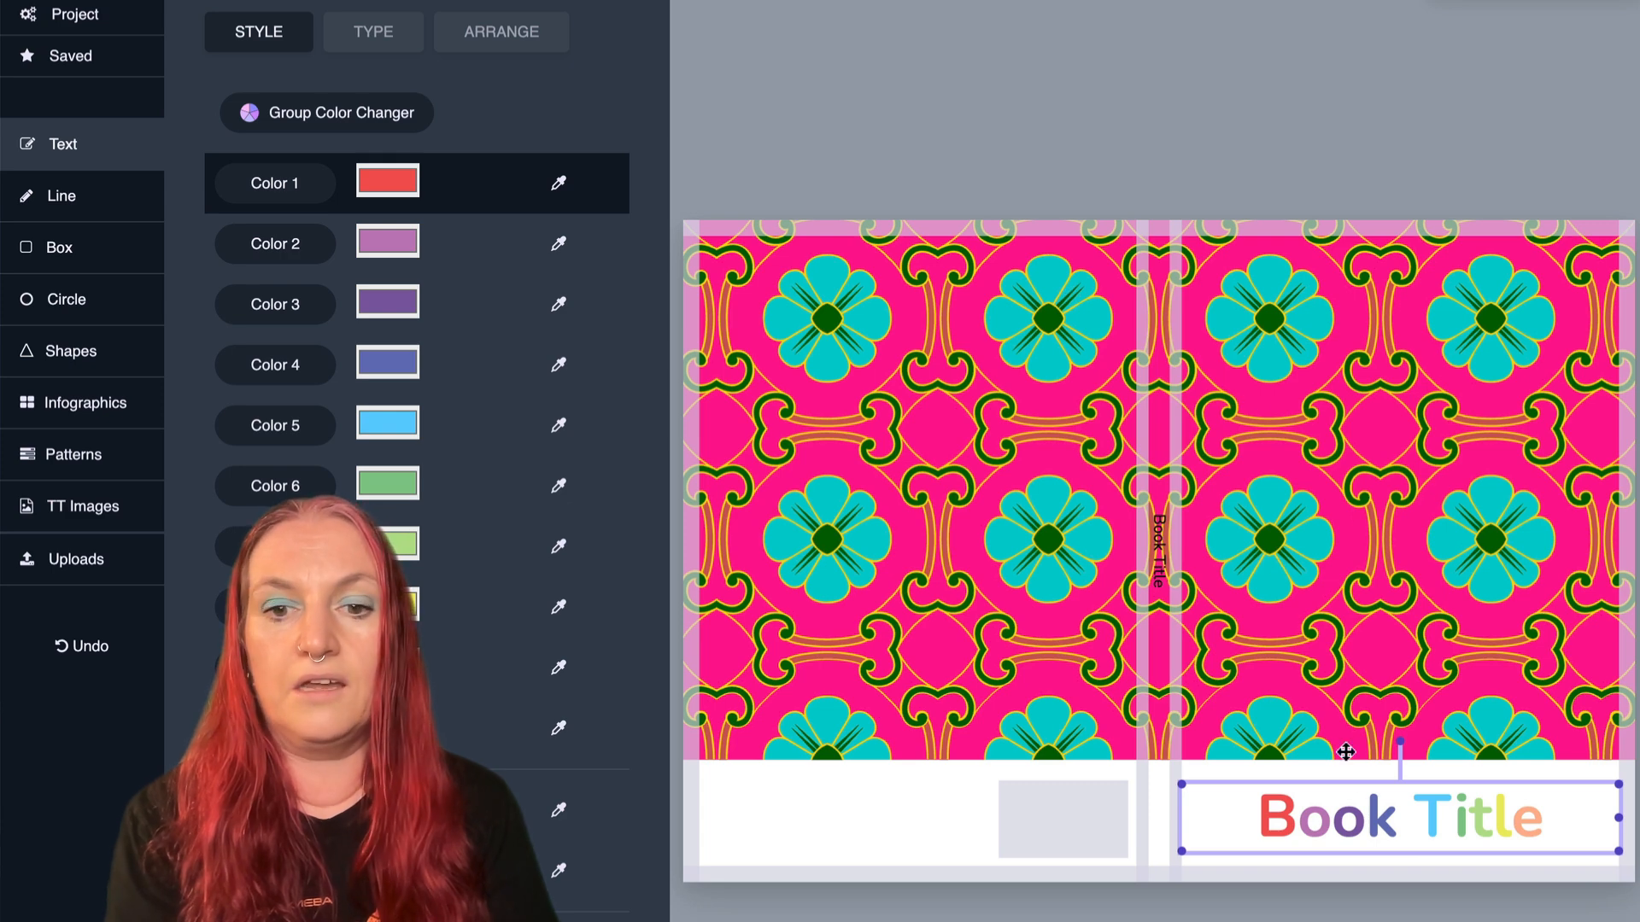
- Recolor the rainbow title letters with the Vibrant Fiesta theme and shift the order of its colors
click(305, 120)
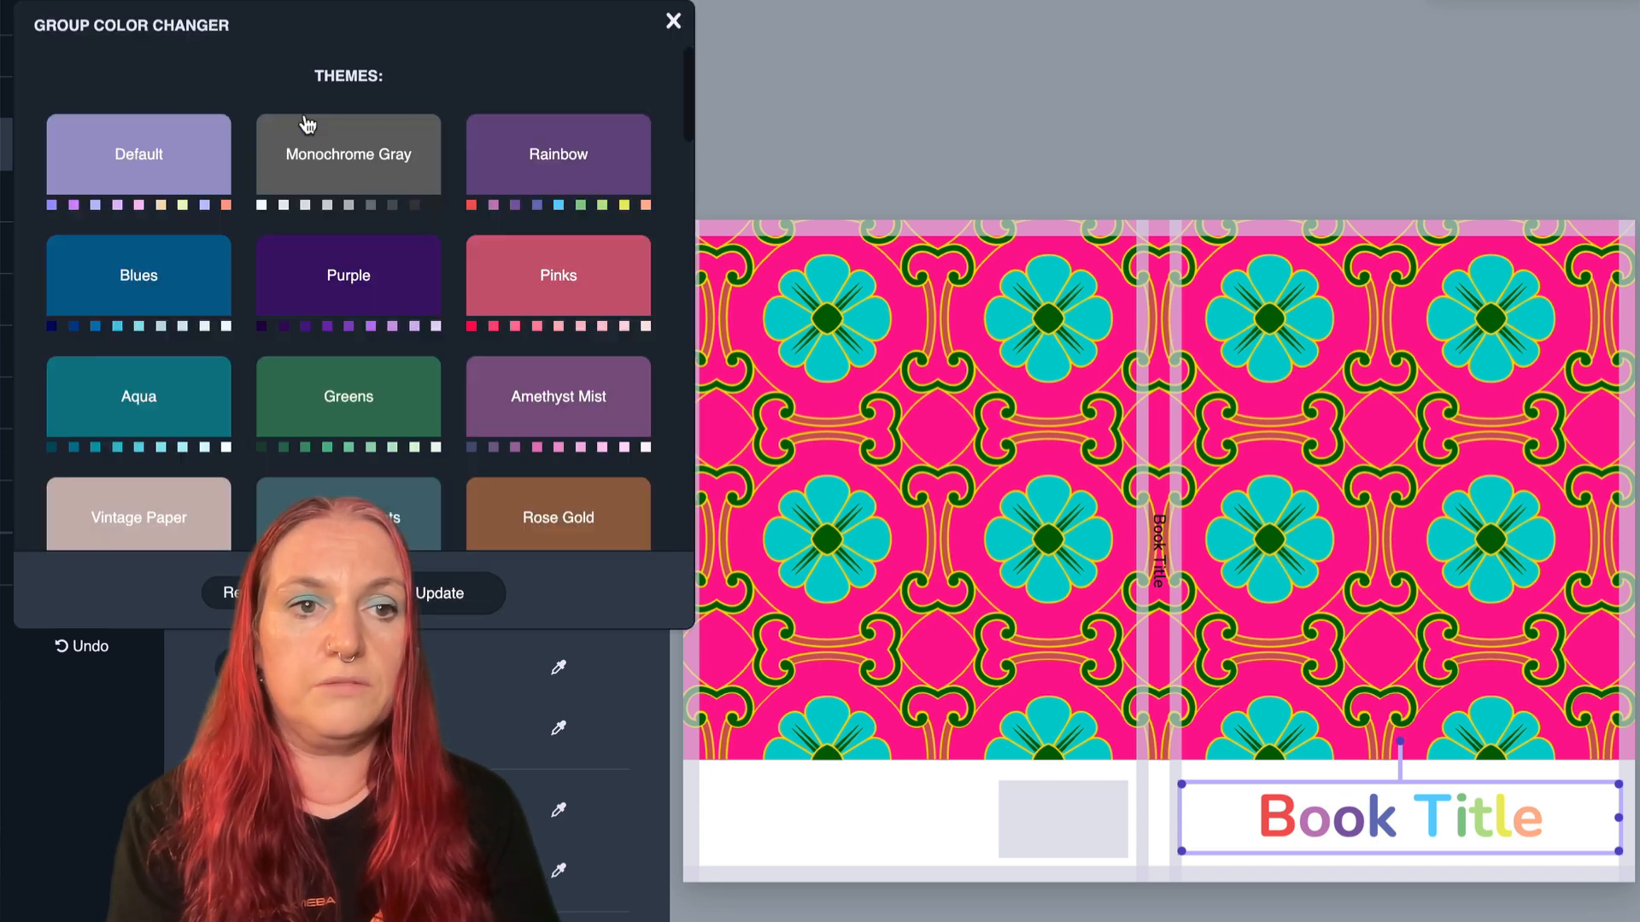
scroll(293, 209, down, 10)
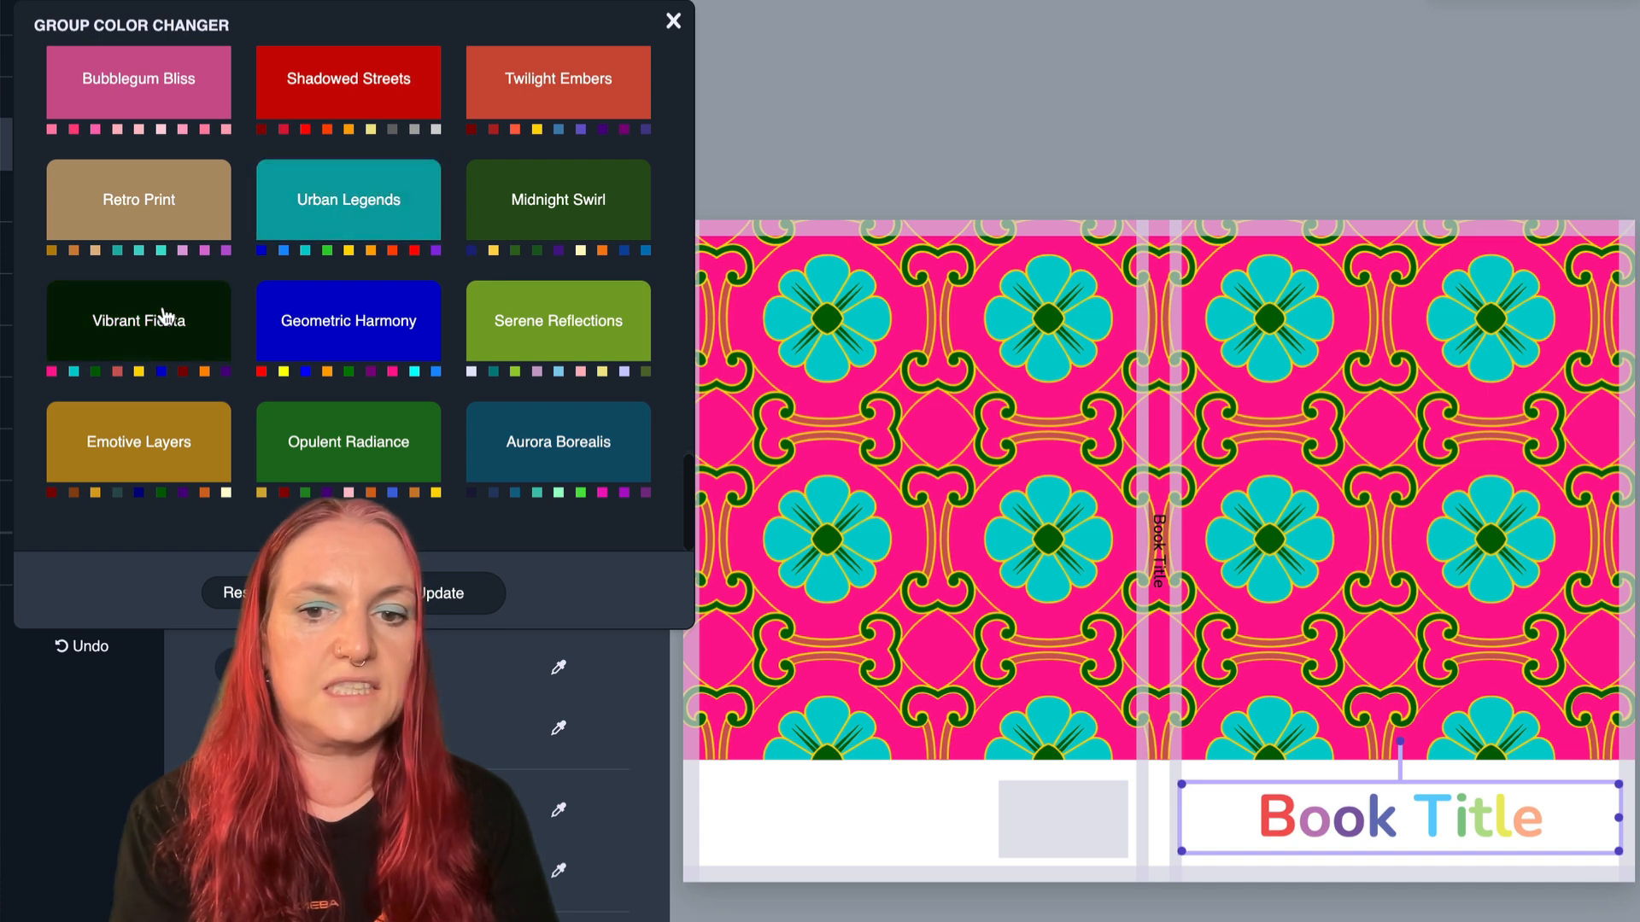
click(165, 316)
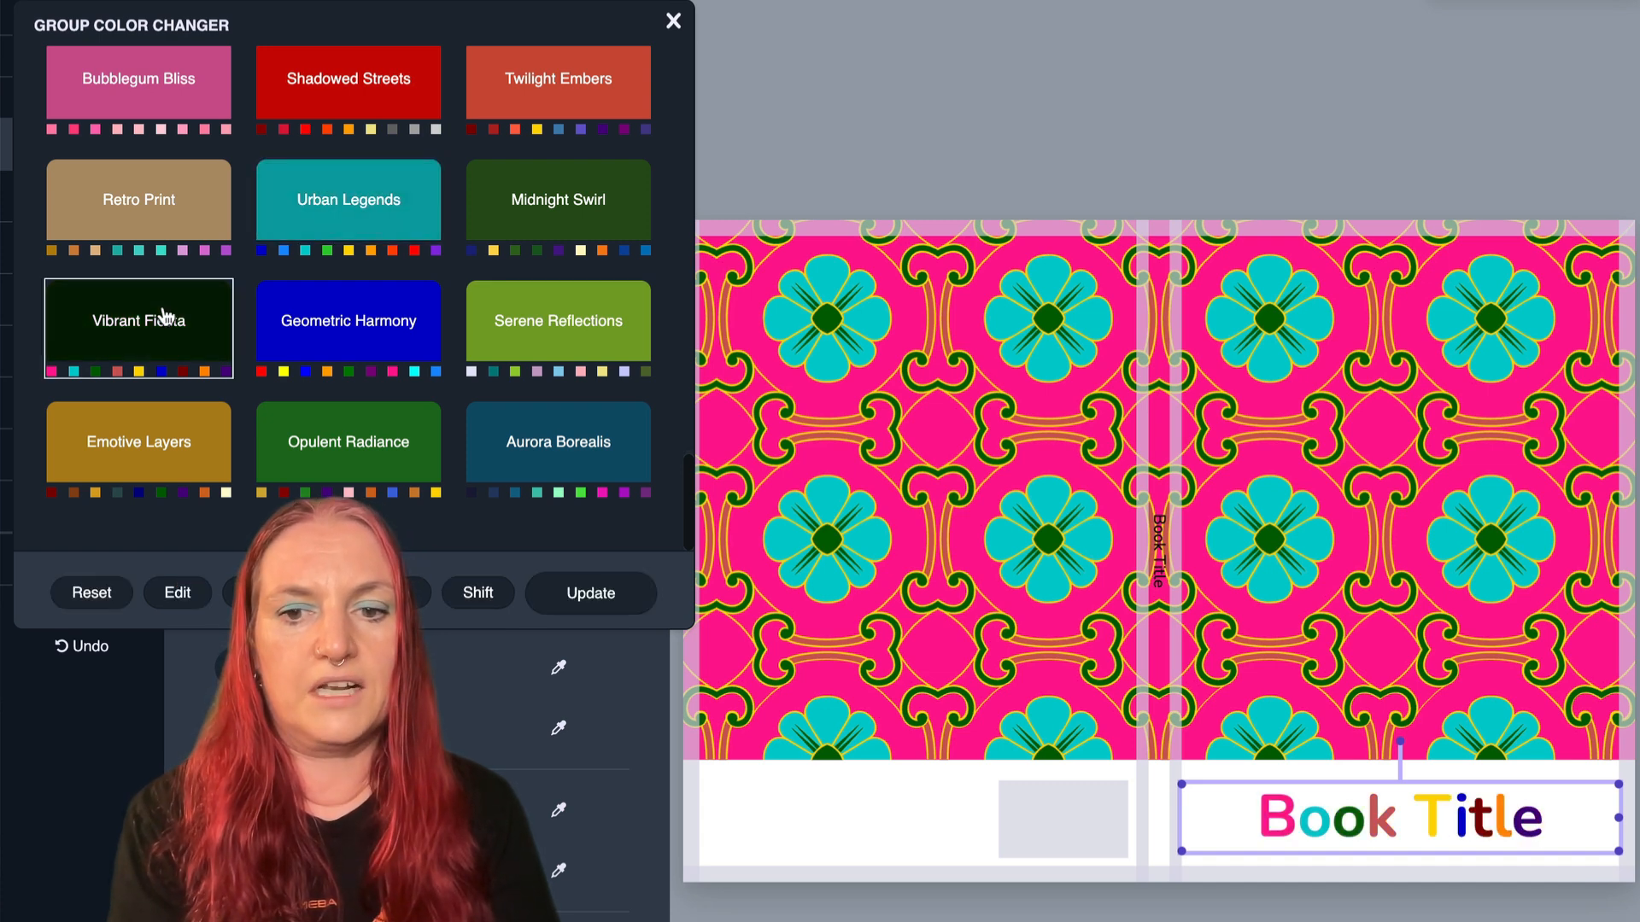
click(478, 593)
click(477, 594)
click(478, 594)
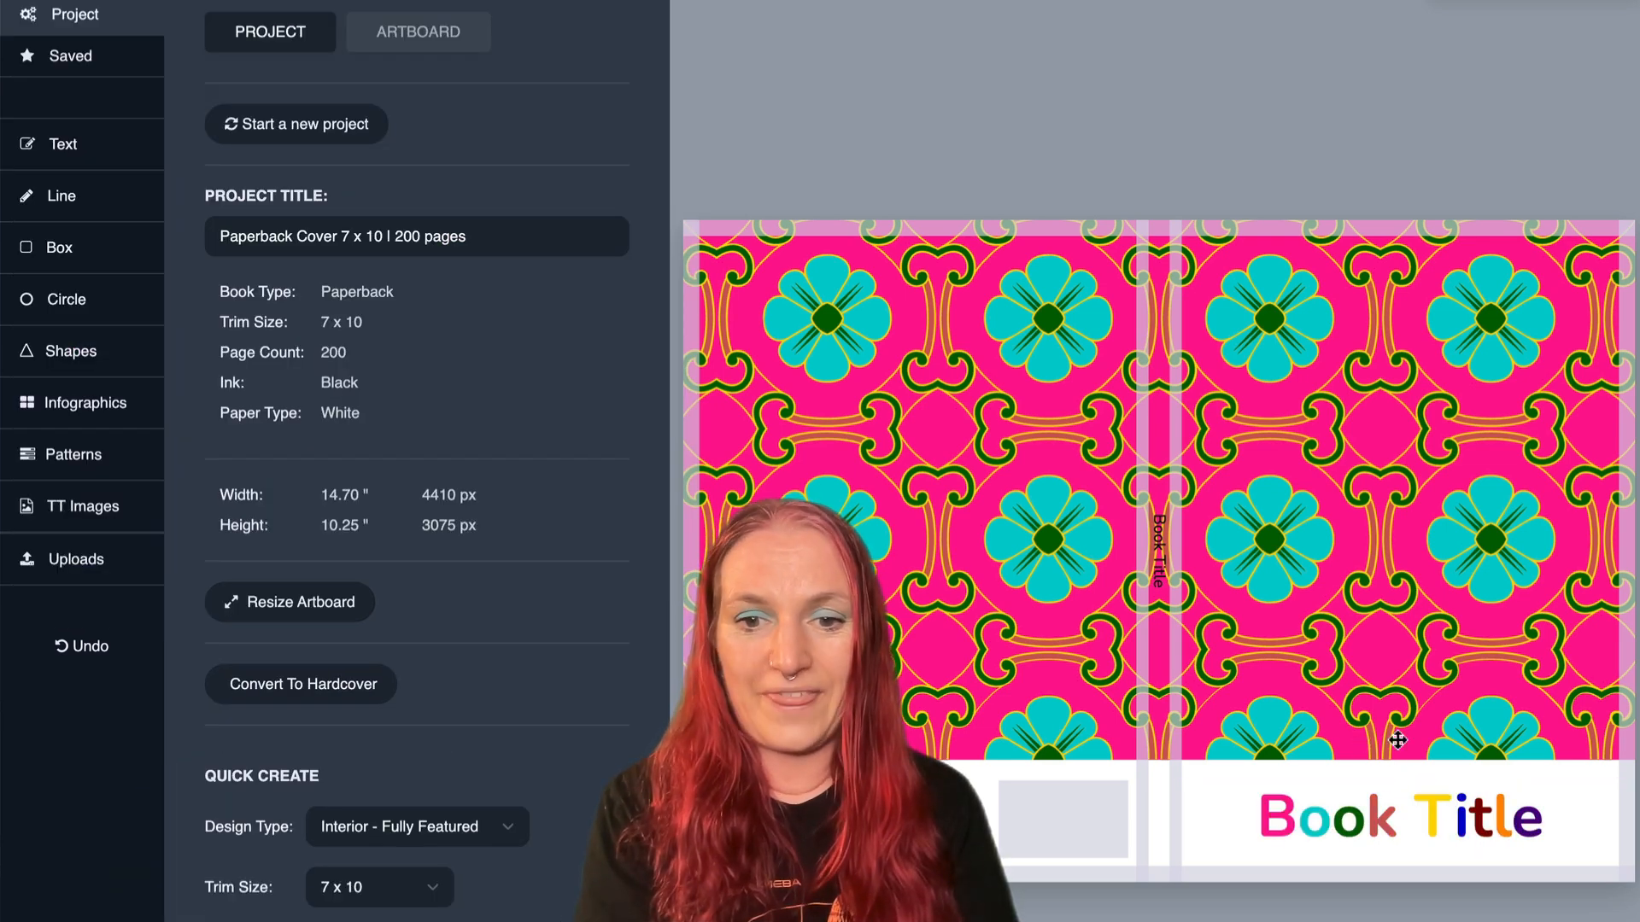
- Fill the whole front cover title with the bright pink sampled from its first color
click(1395, 825)
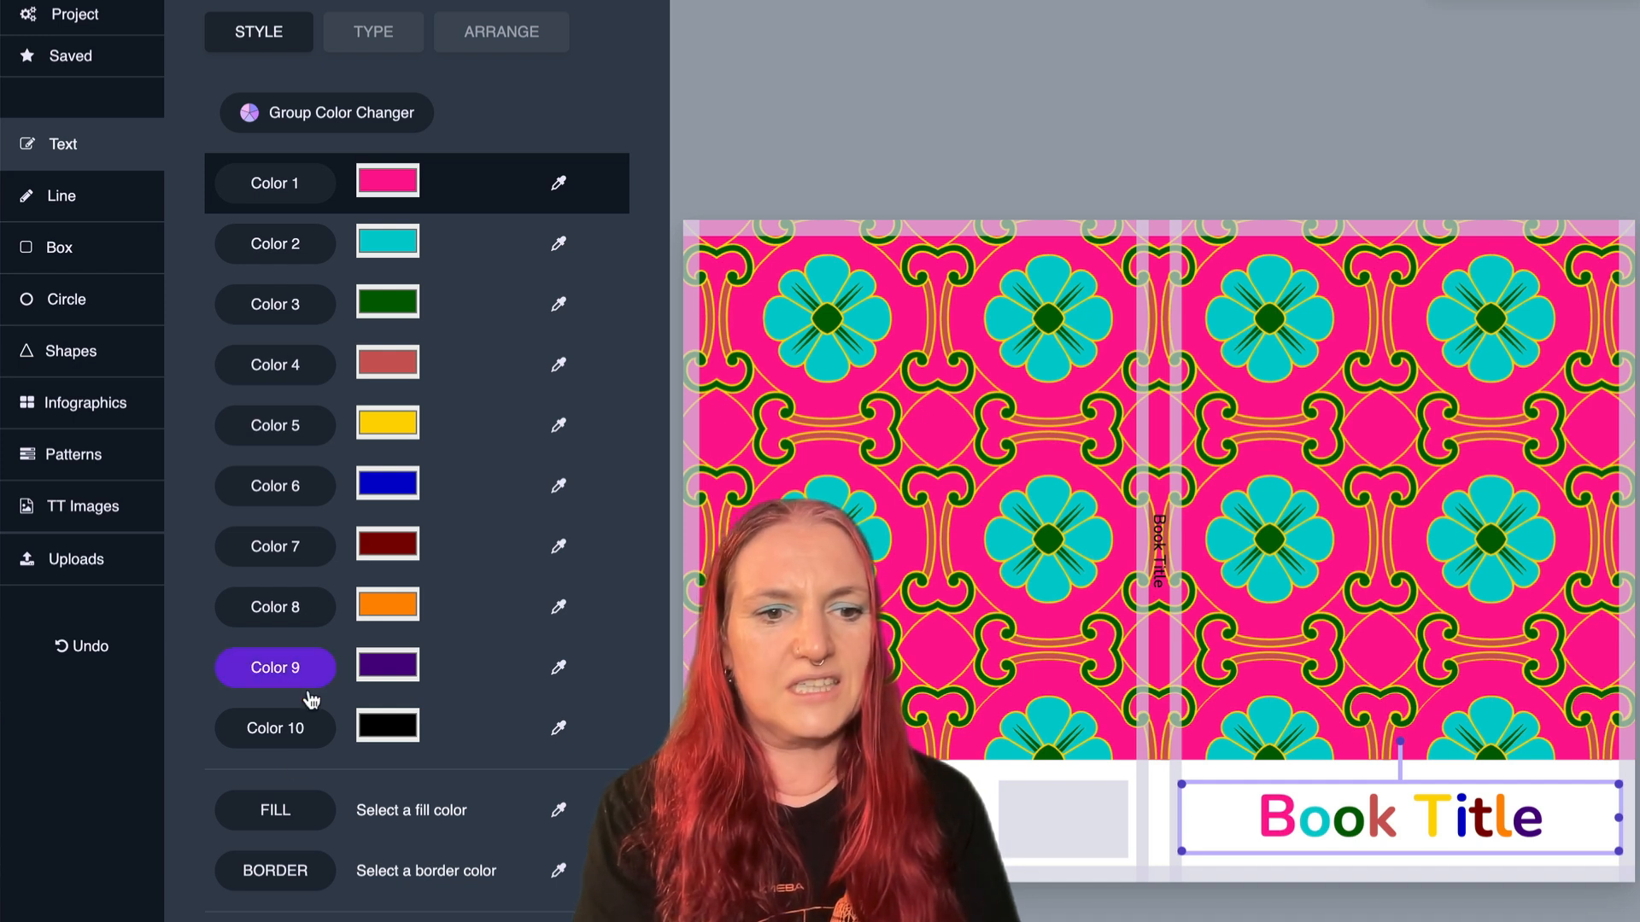
click(264, 812)
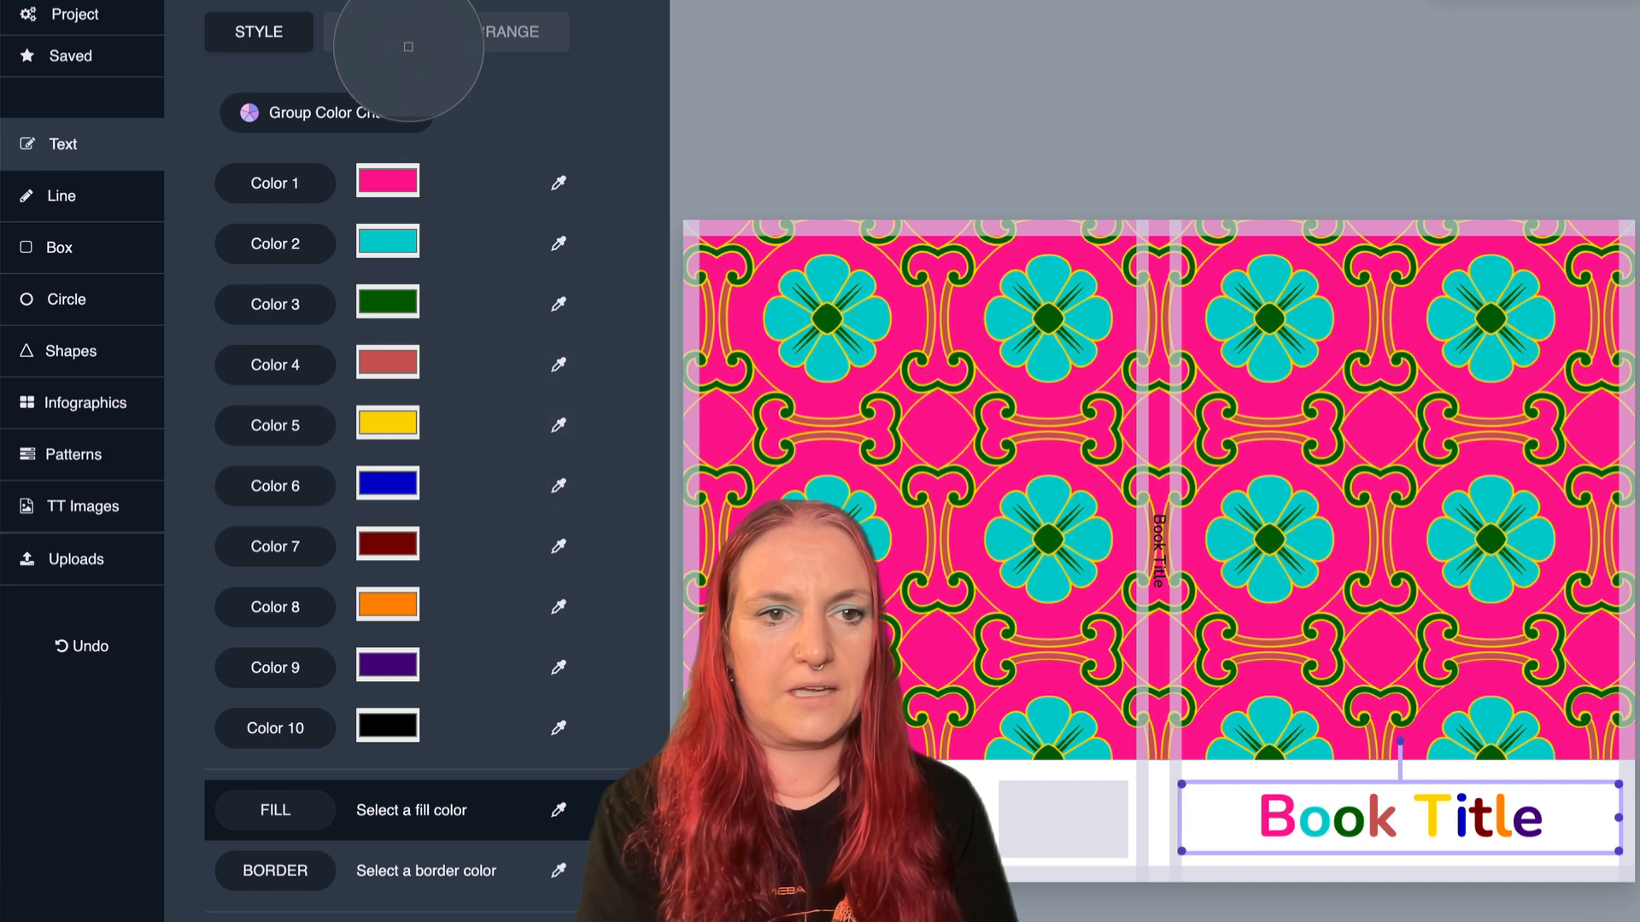
click(395, 181)
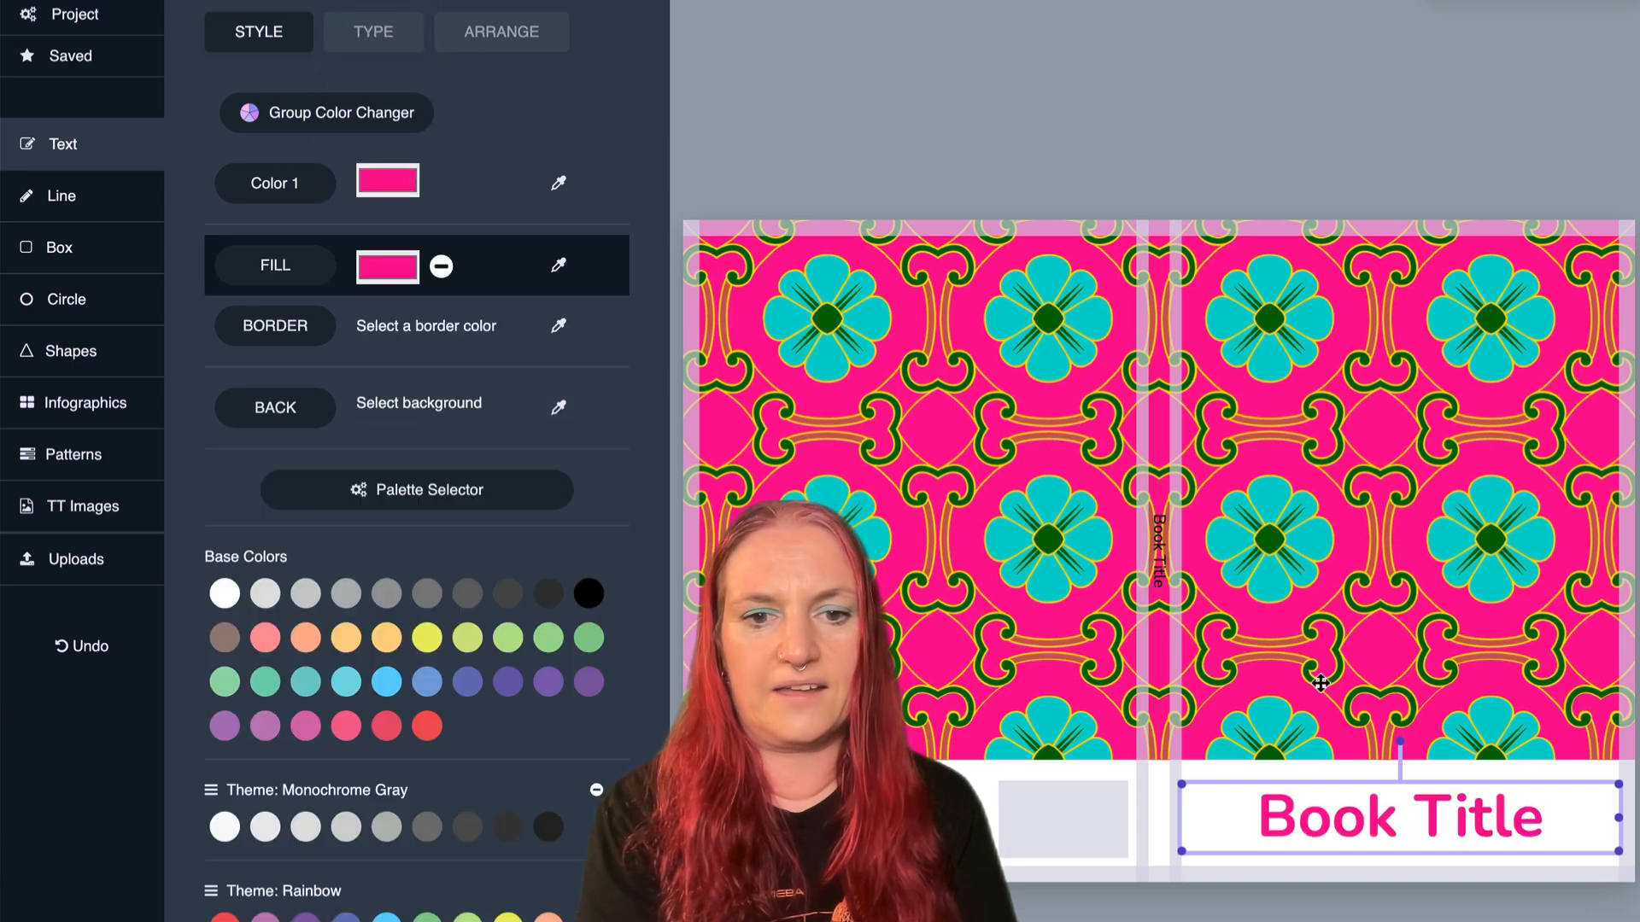
key(Escape)
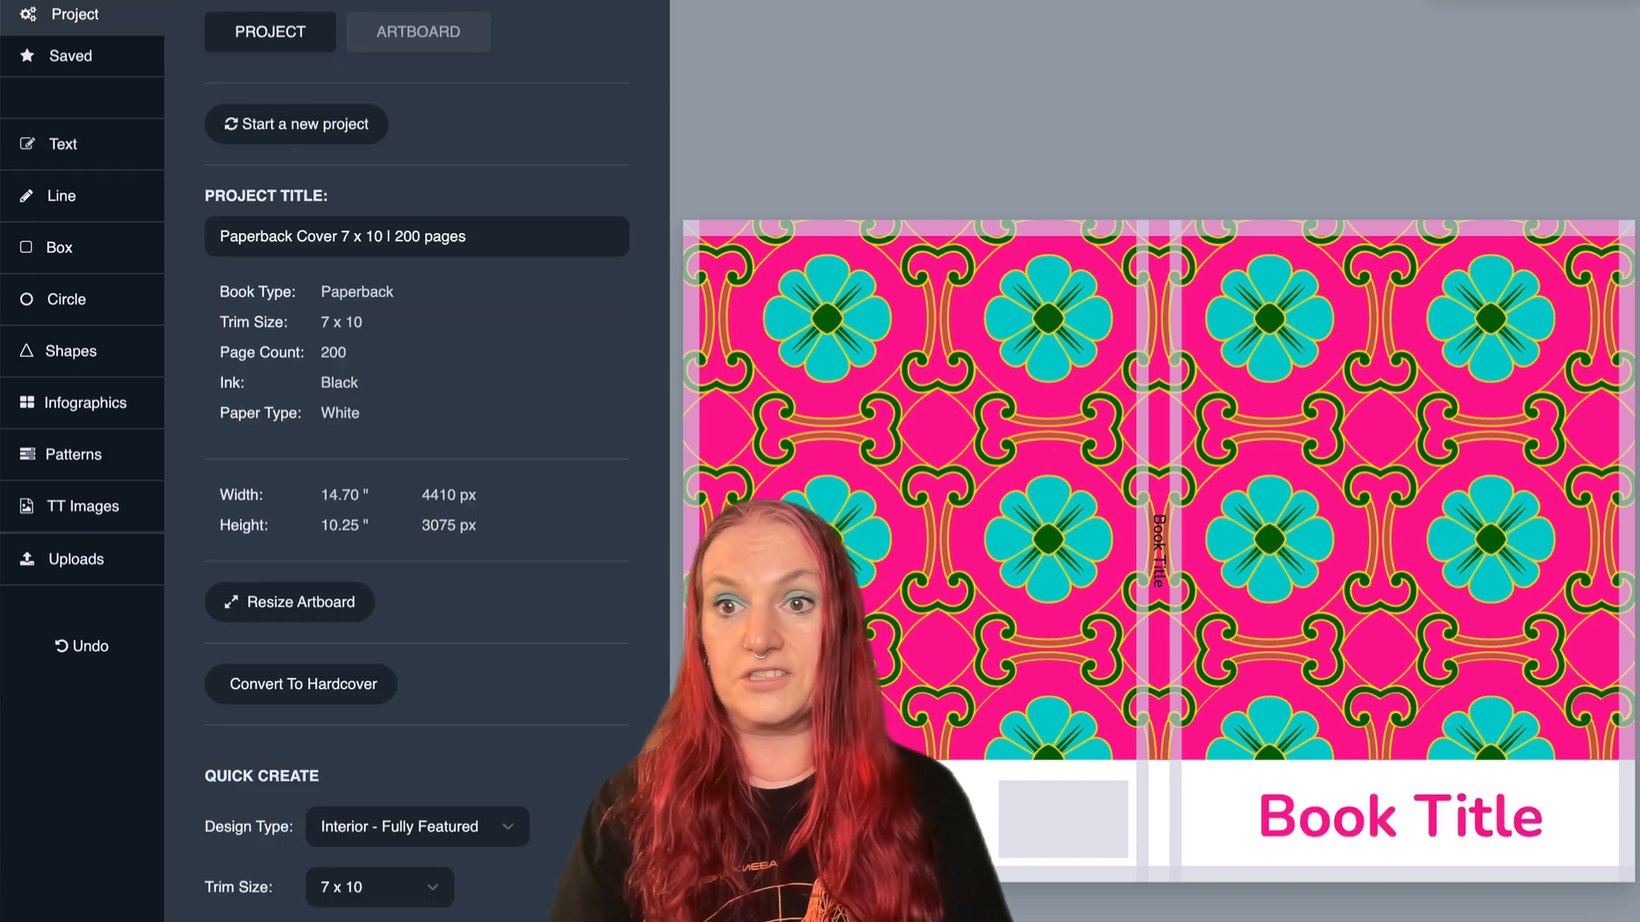
- Try turquoise as the background behind the front cover title, and settle on the yellow from the Vibrant Fiesta theme
click(1451, 846)
click(311, 249)
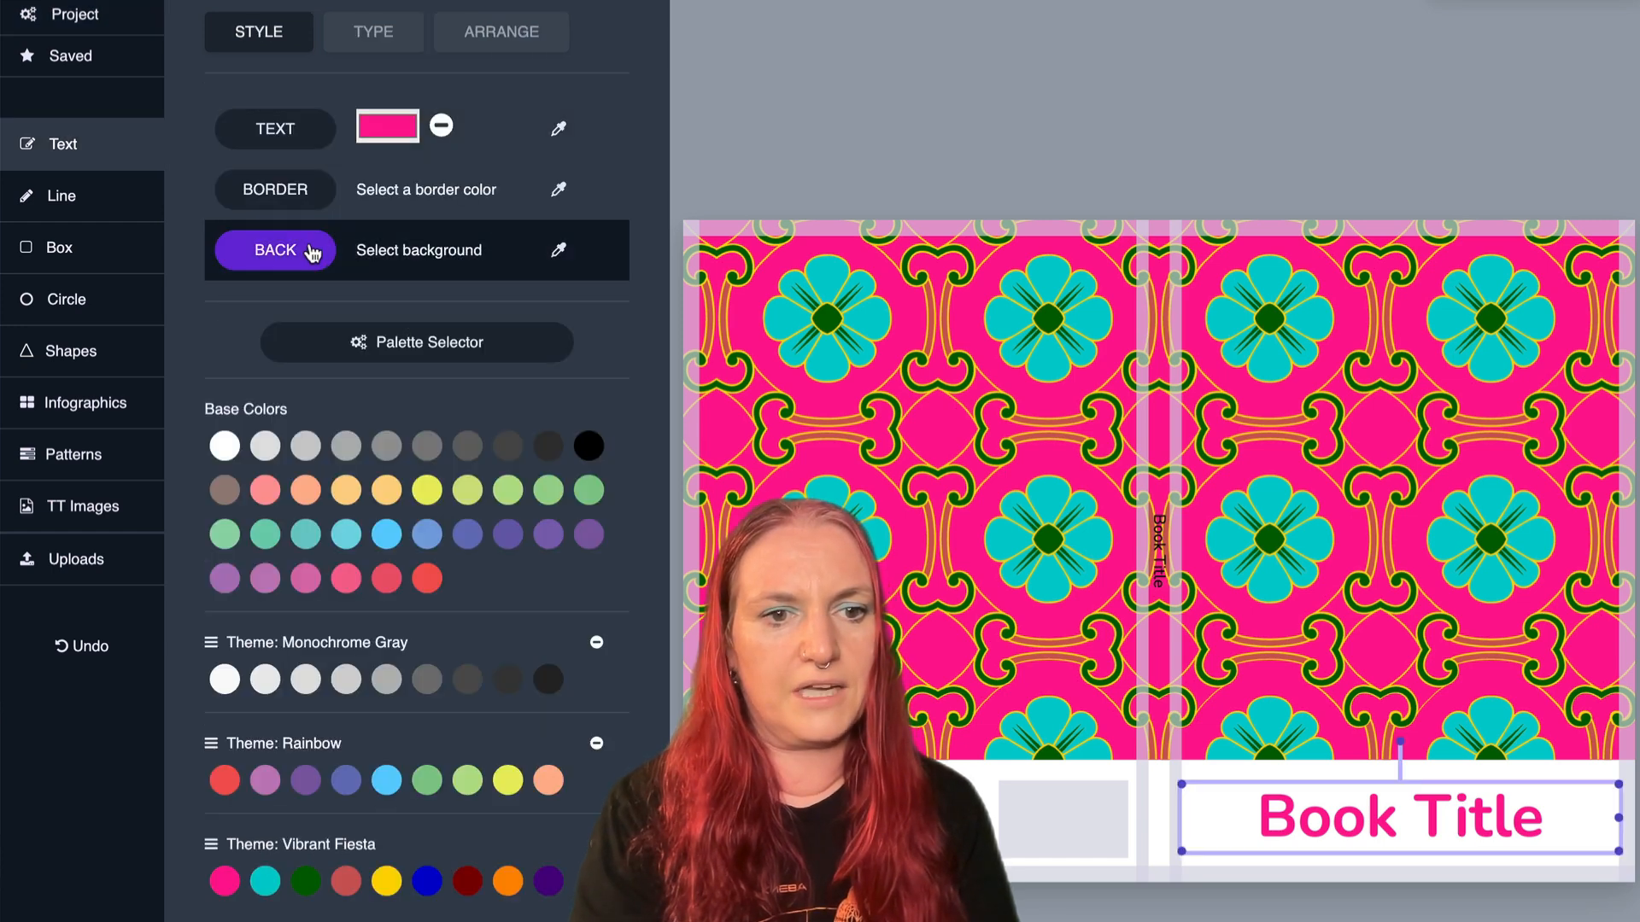
click(560, 253)
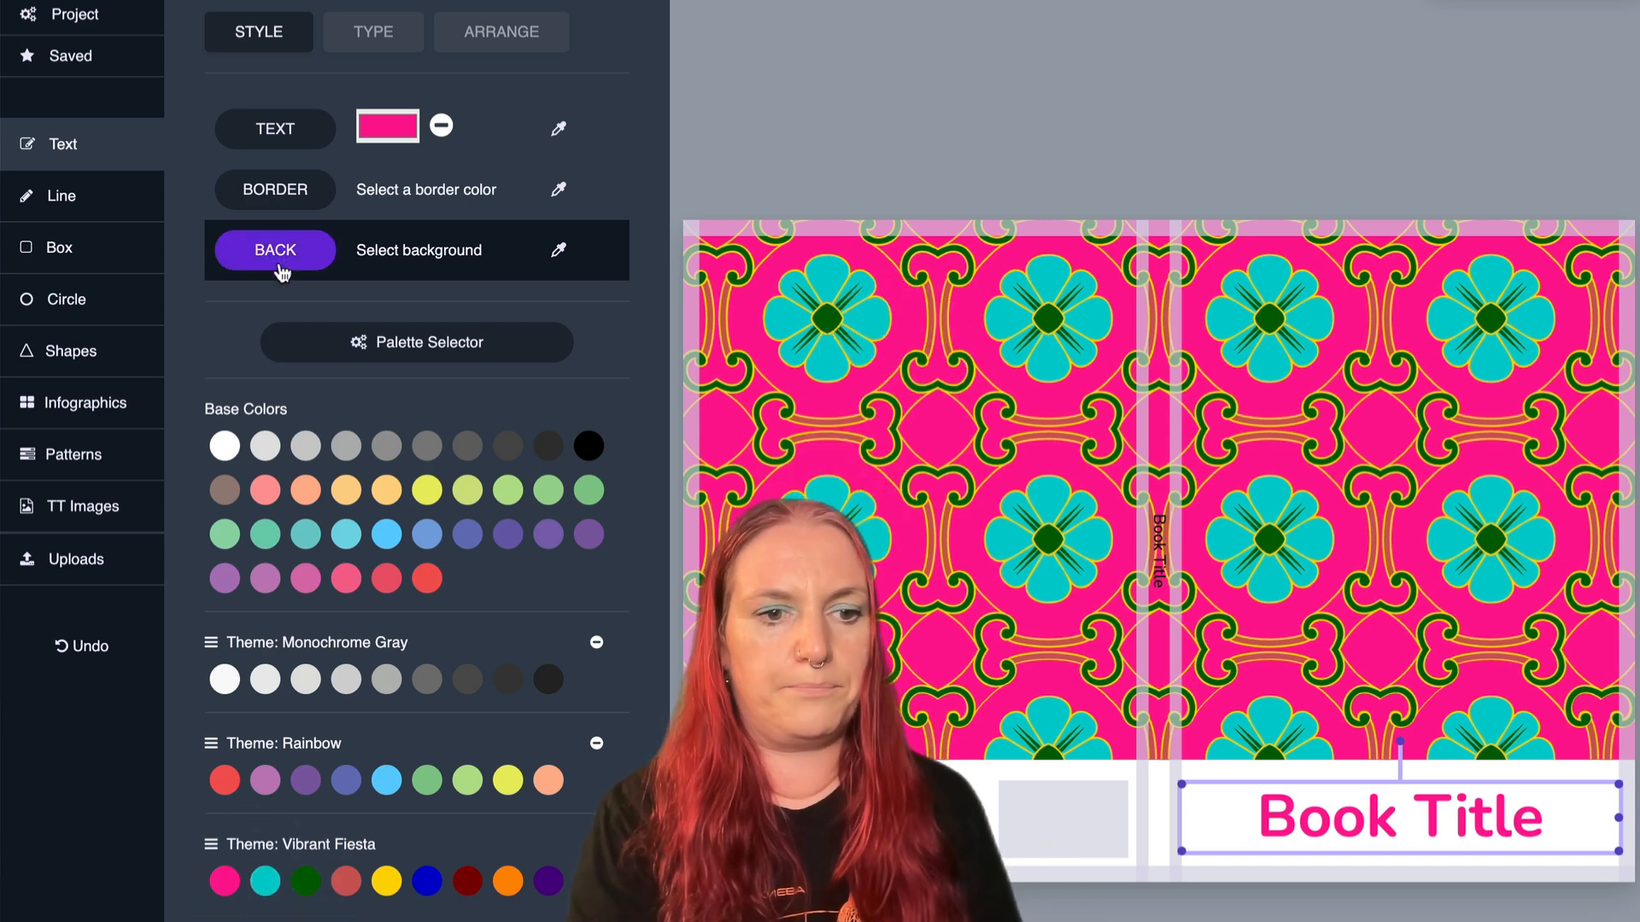
click(264, 882)
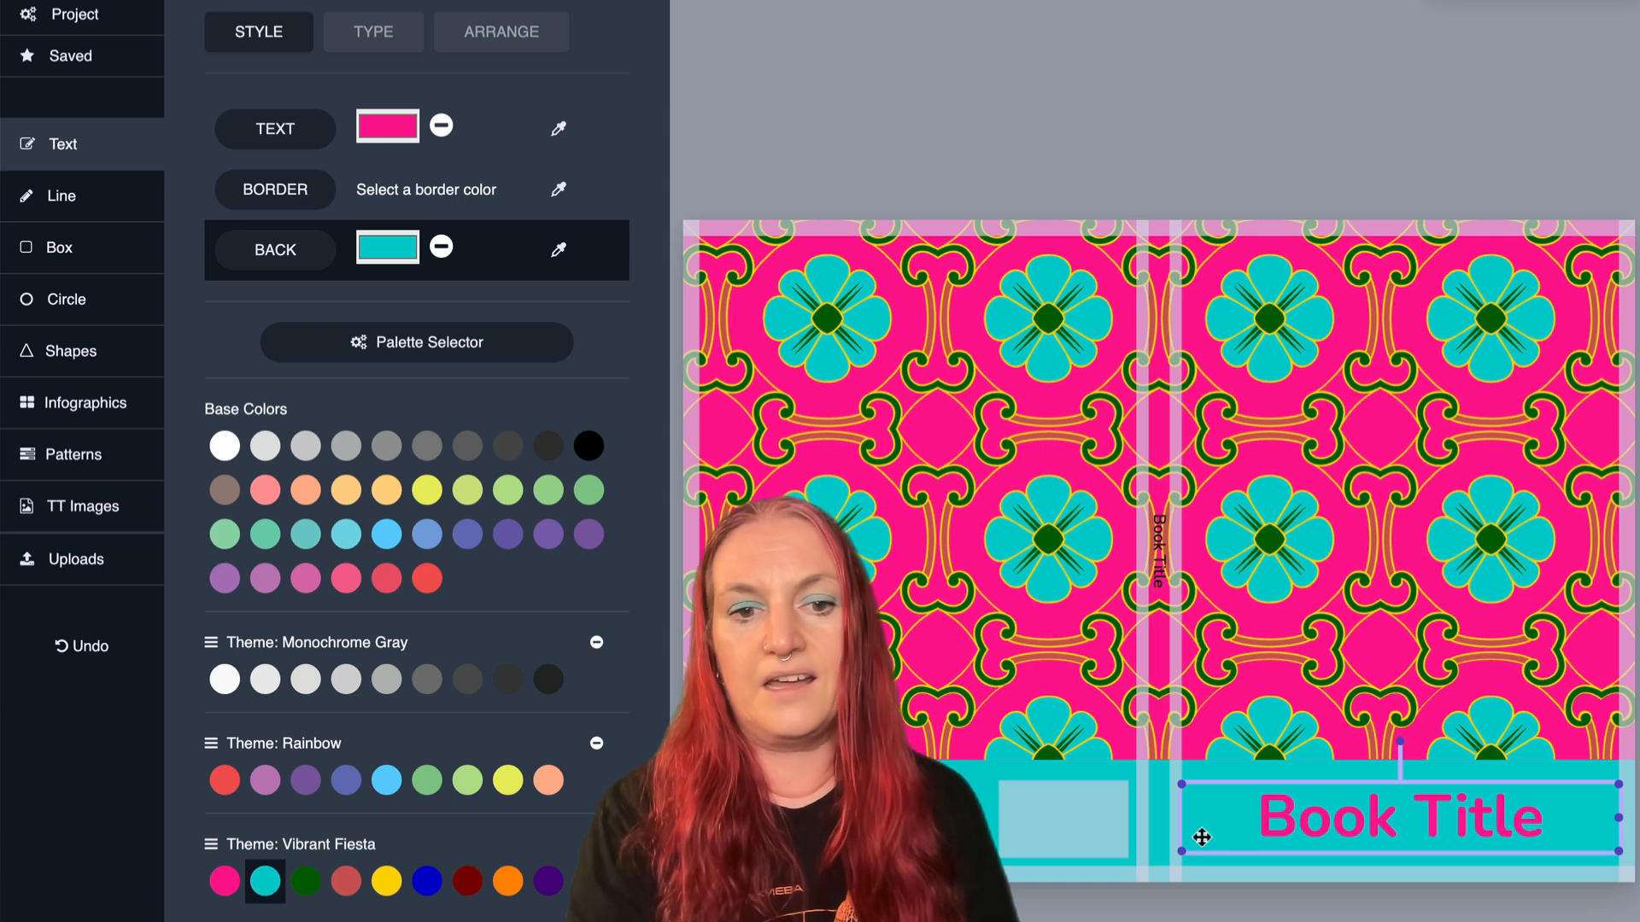
click(386, 882)
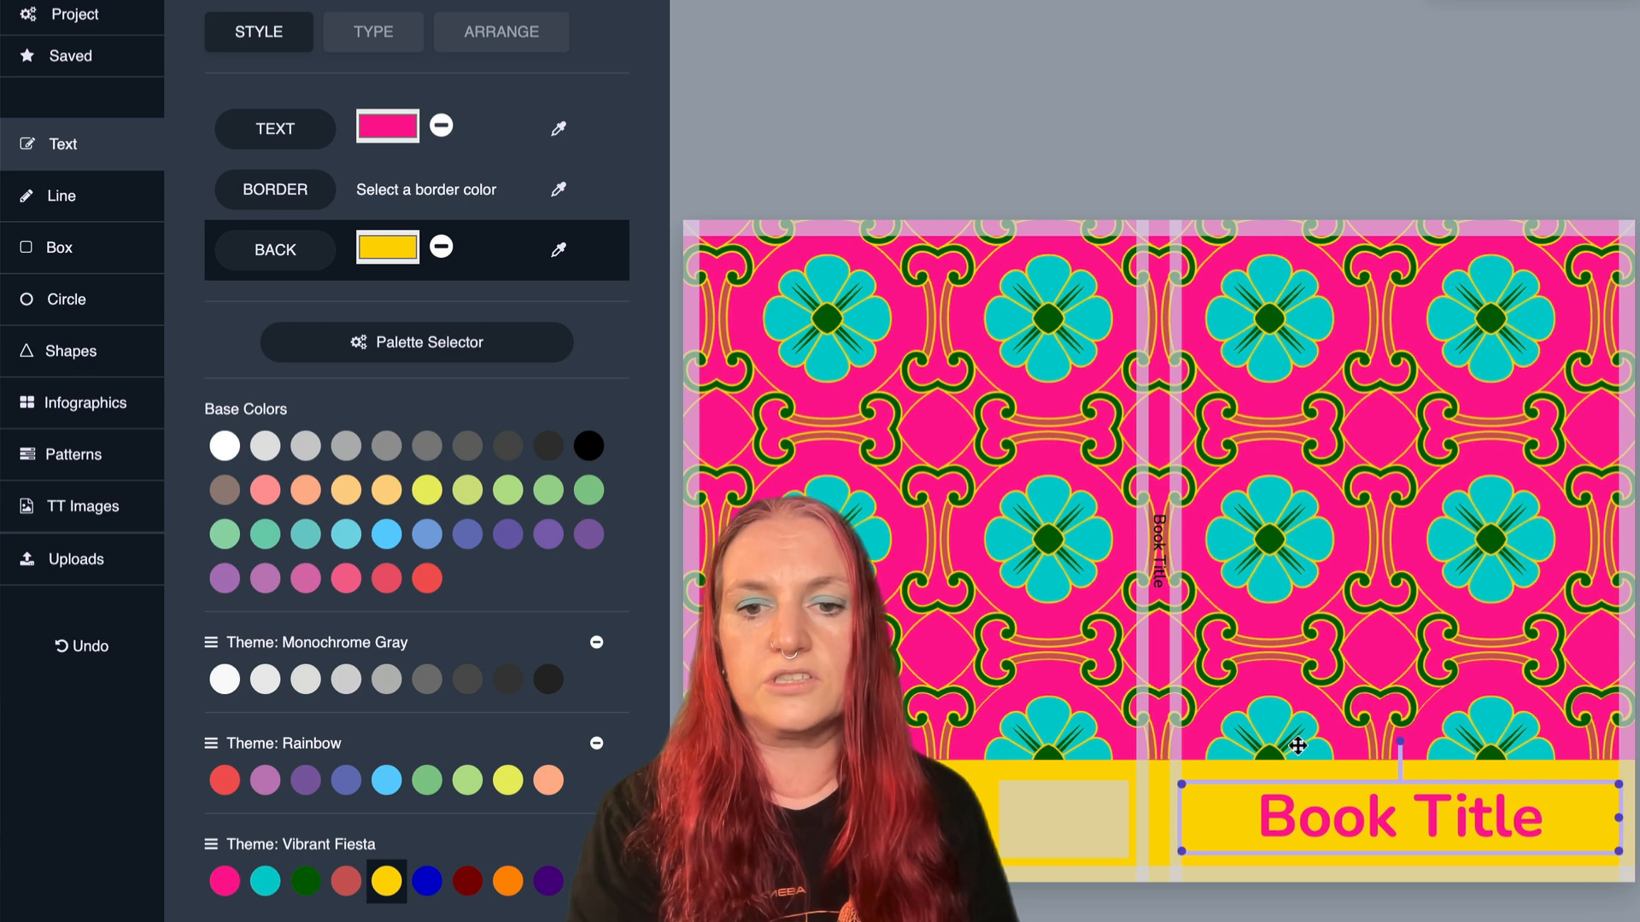
click(1299, 608)
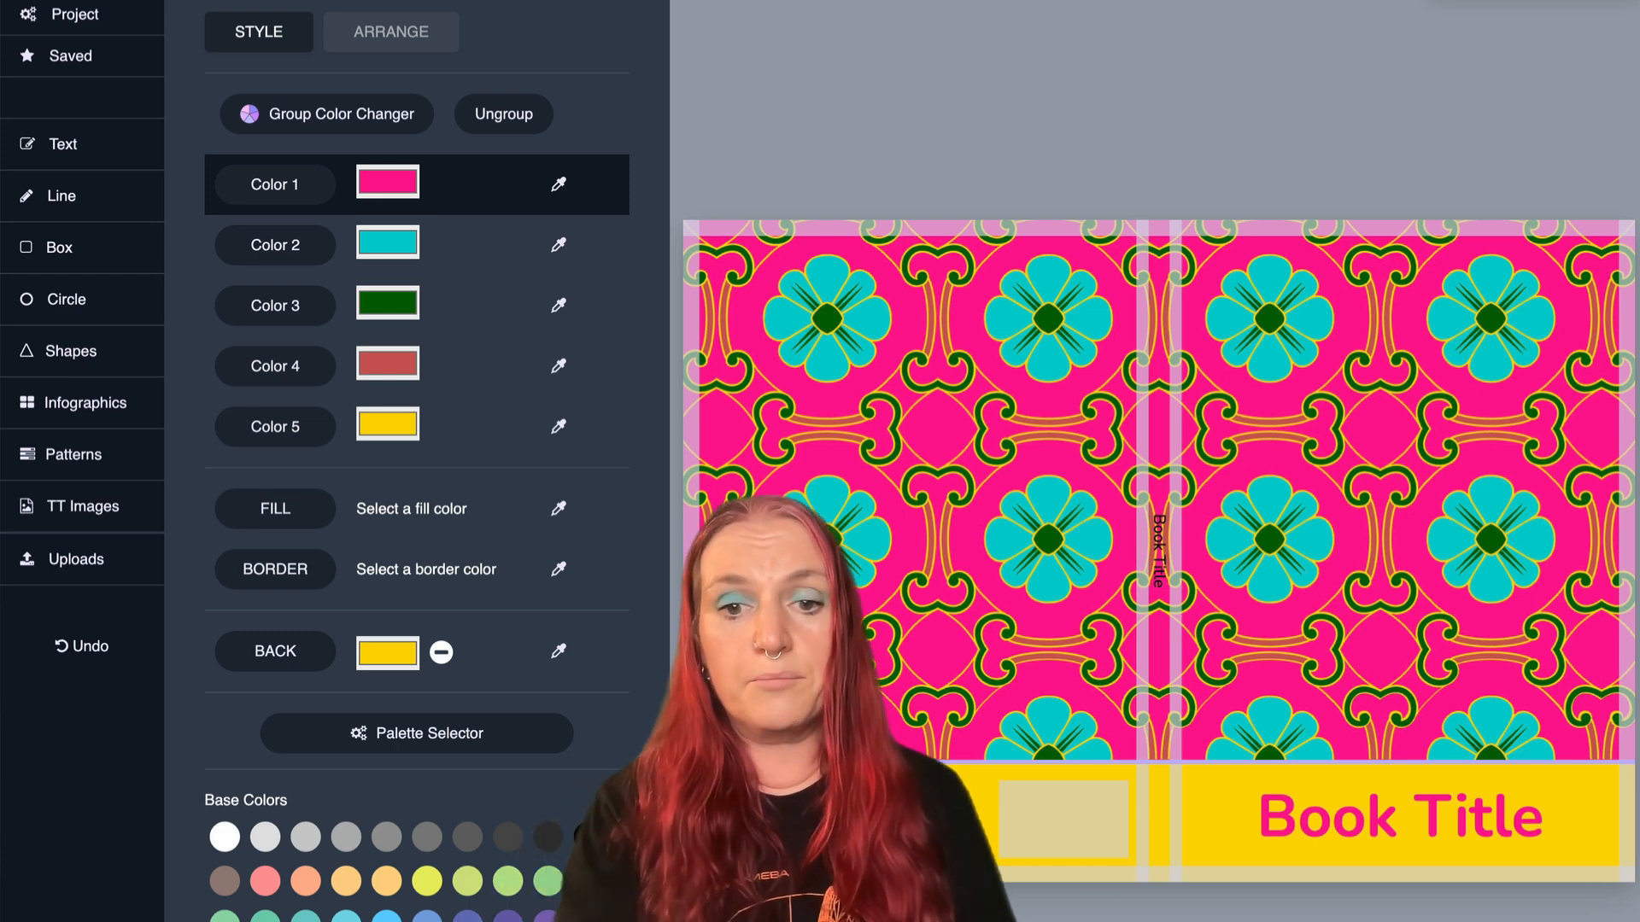
- Replace the front cover title text with the owner's first name in possessive form followed by "Book"
double_click(1359, 805)
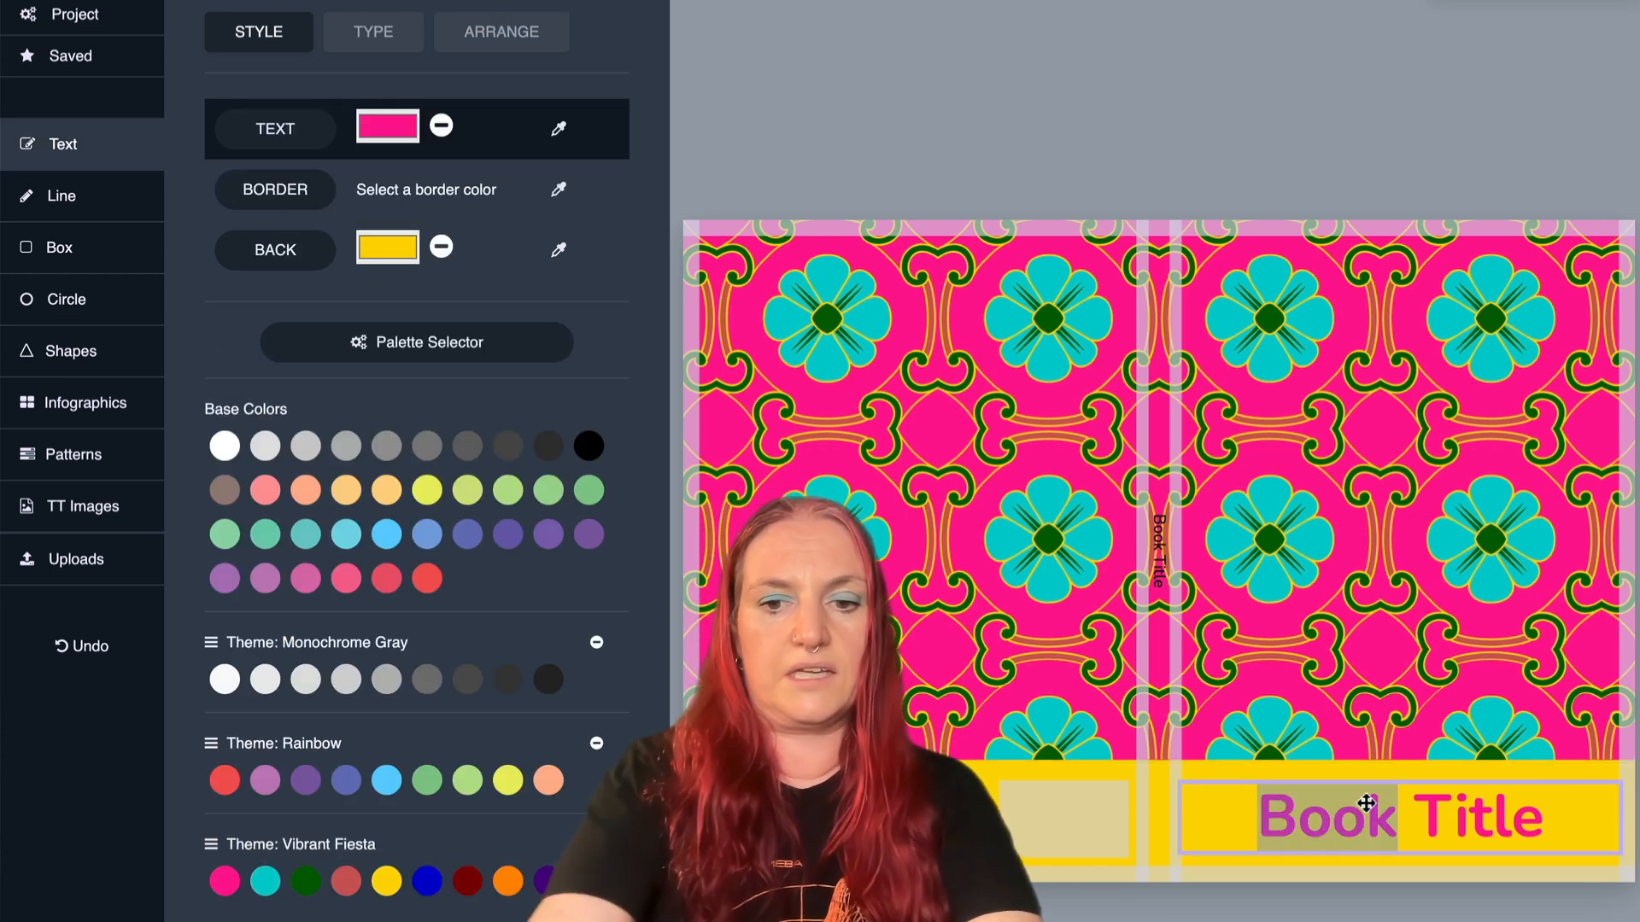
text(Katharyne's B)
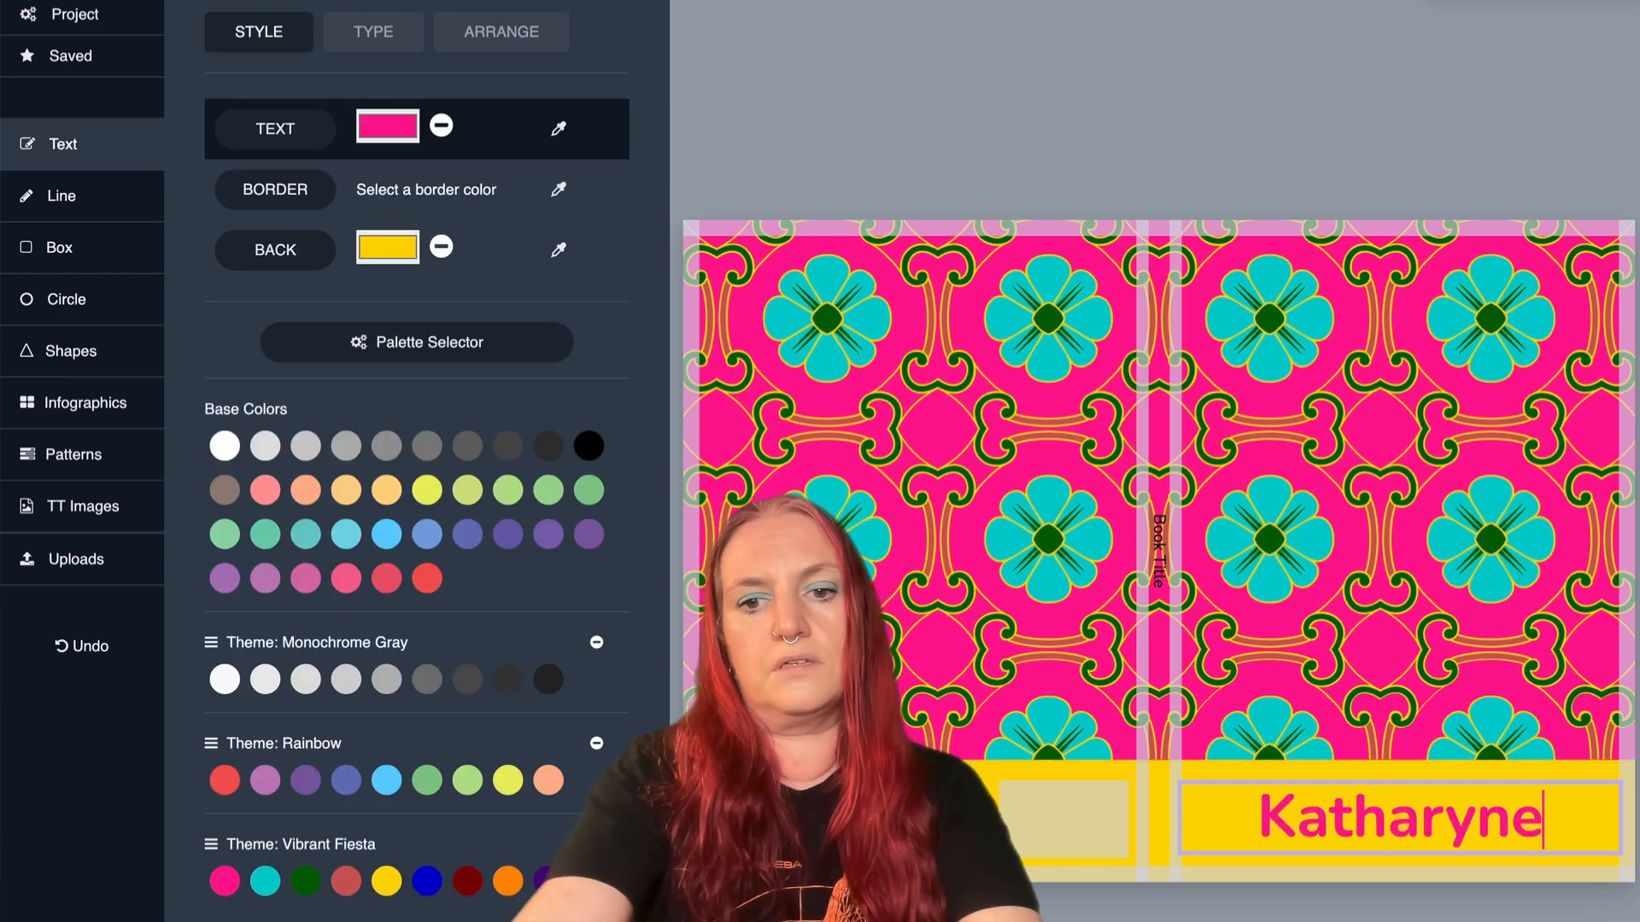
text(ook)
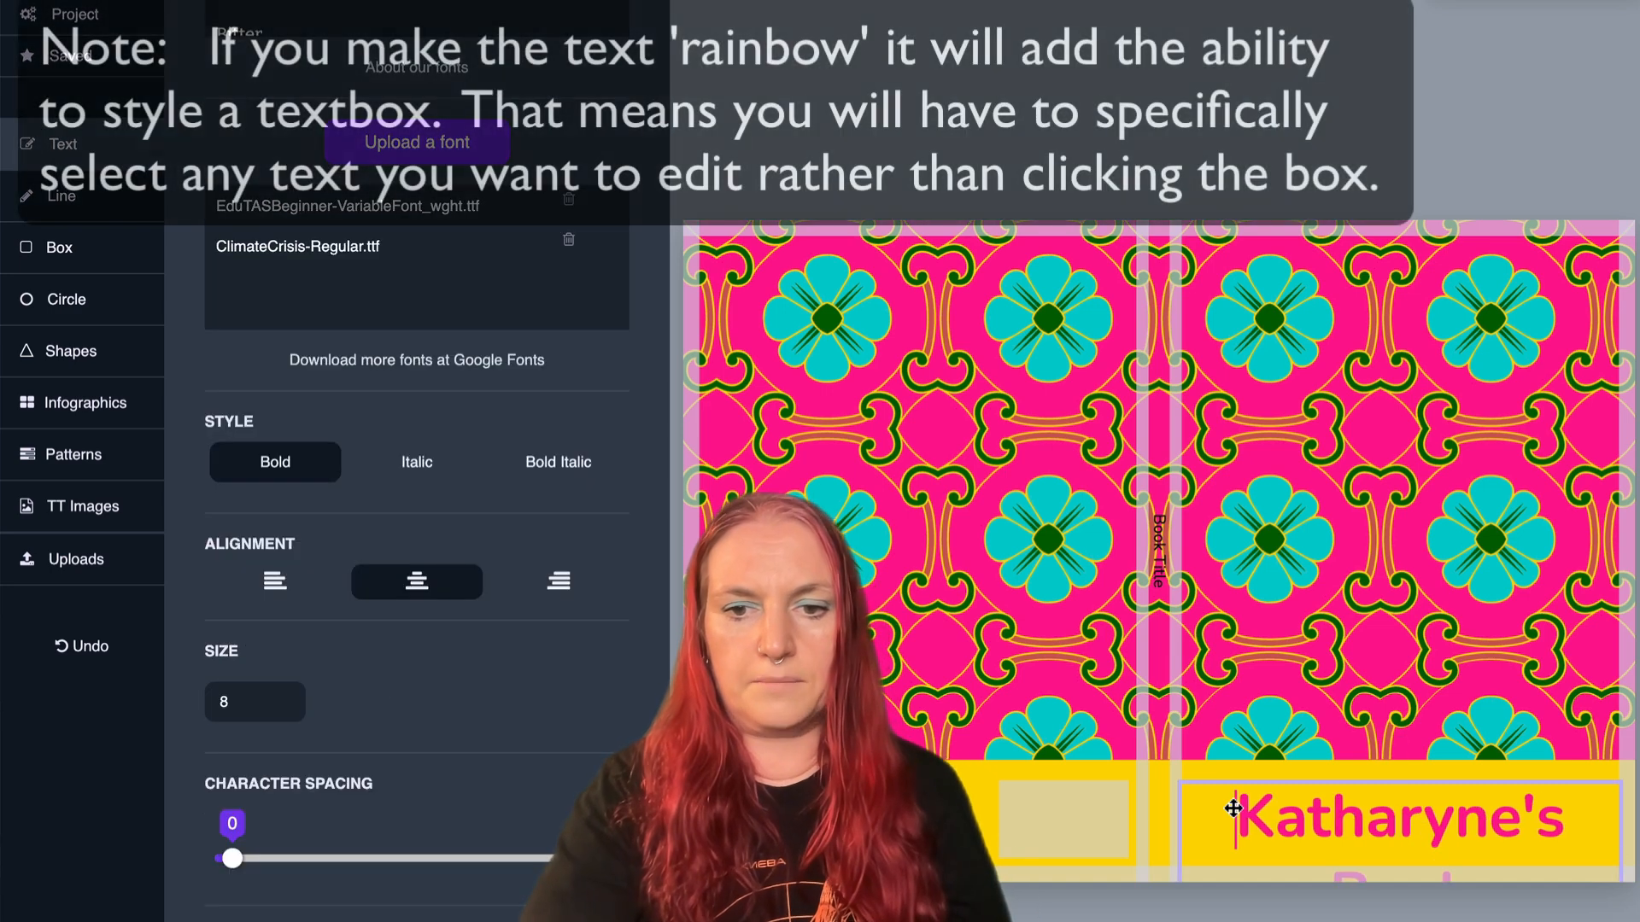
- Set the font size of the entire front cover title to 30
drag(1237, 811, 1473, 914)
drag(251, 701, 154, 688)
text(30)
key(Return)
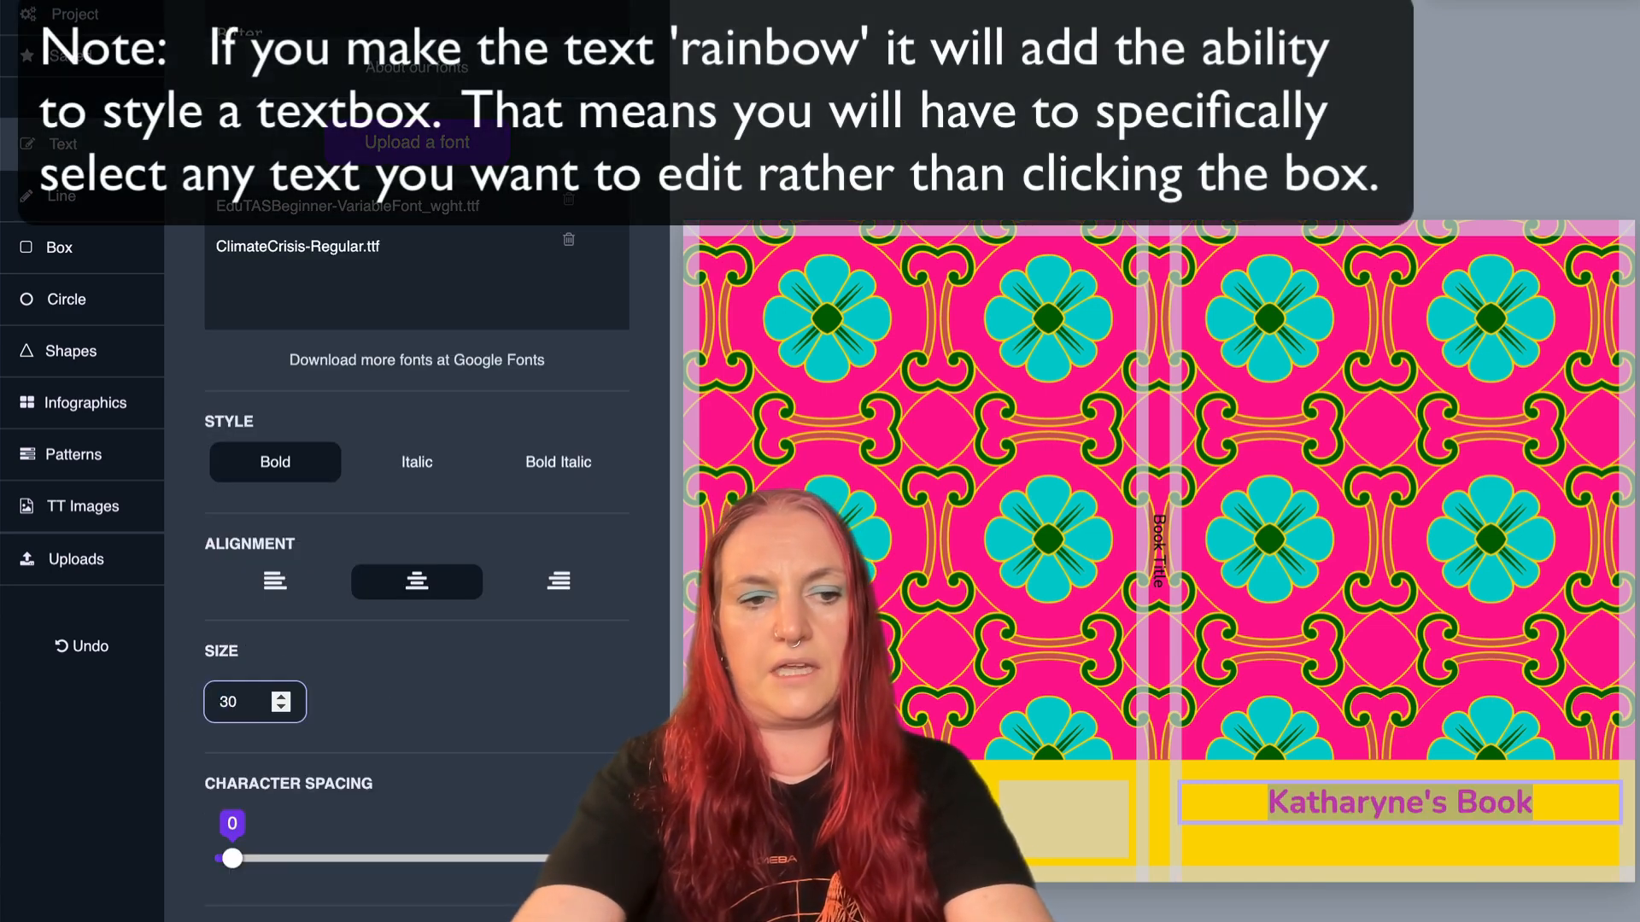
- Apply the Architects Daughter font to the front cover title and increase its size in small increments
scroll(585, 707, up, 7)
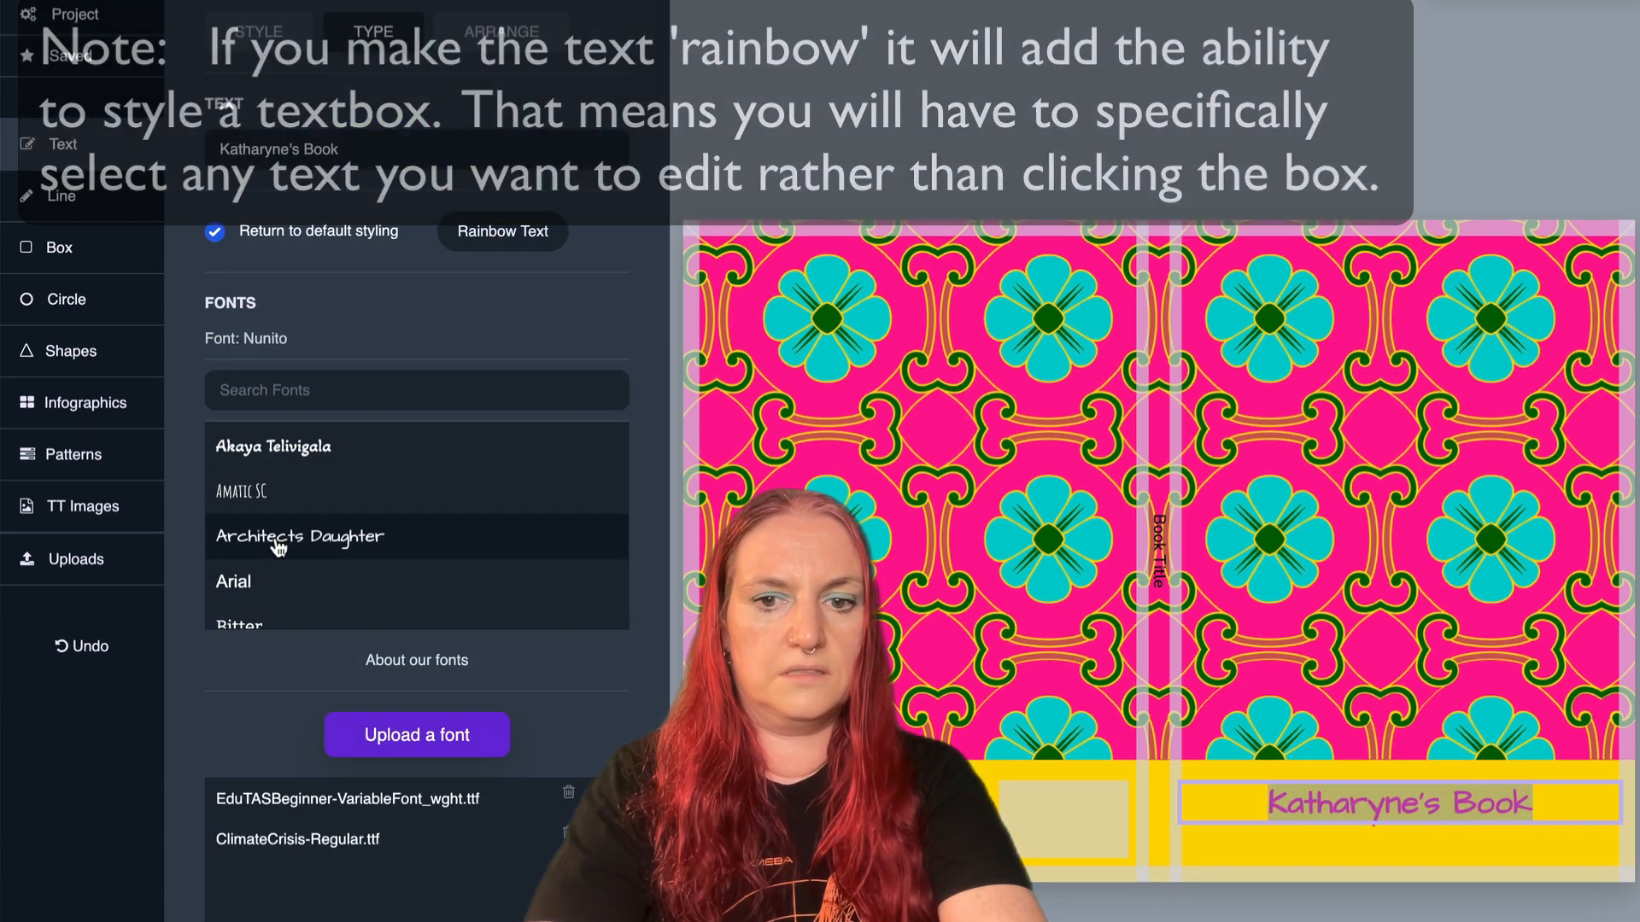
scroll(511, 697, down, 7)
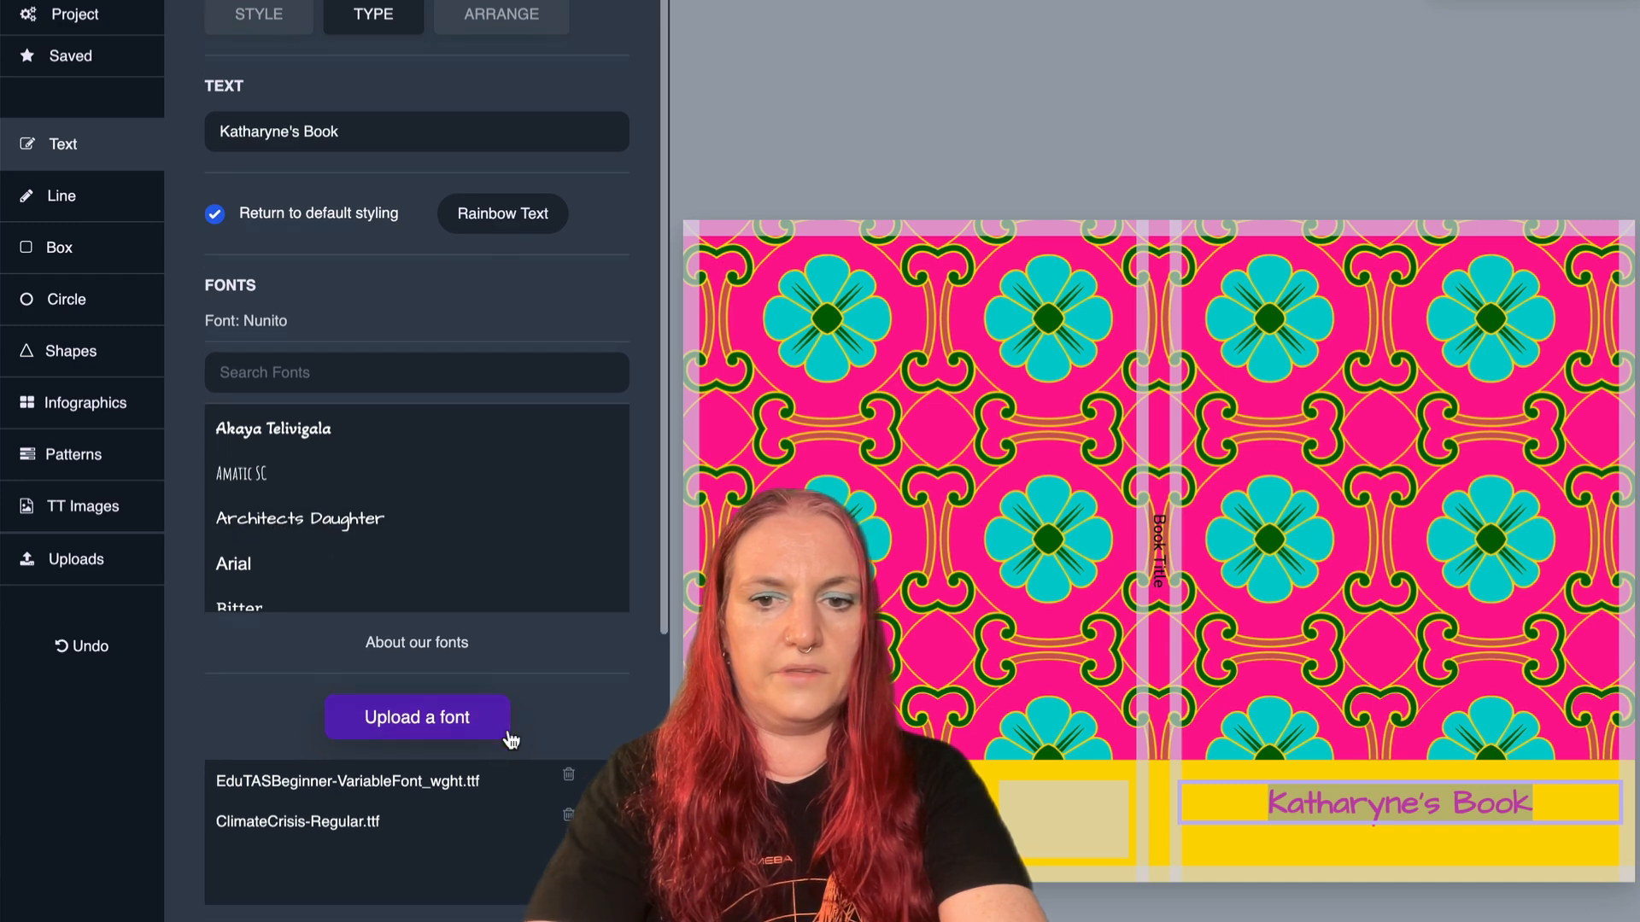
click(282, 676)
triple_click(284, 676)
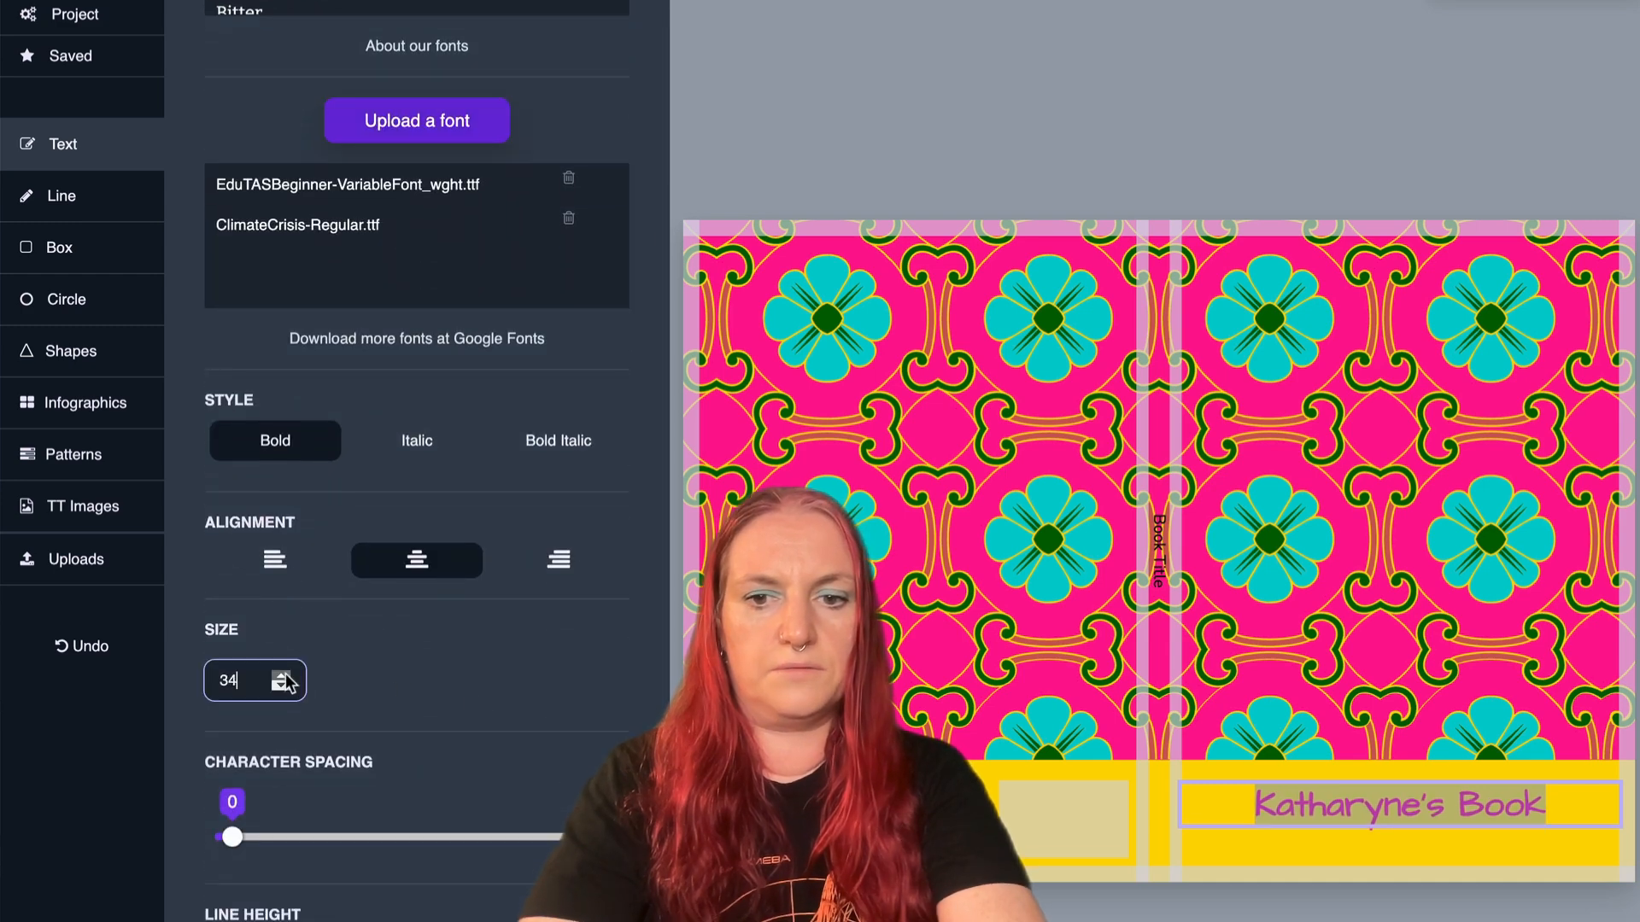
triple_click(284, 676)
triple_click(284, 675)
double_click(285, 675)
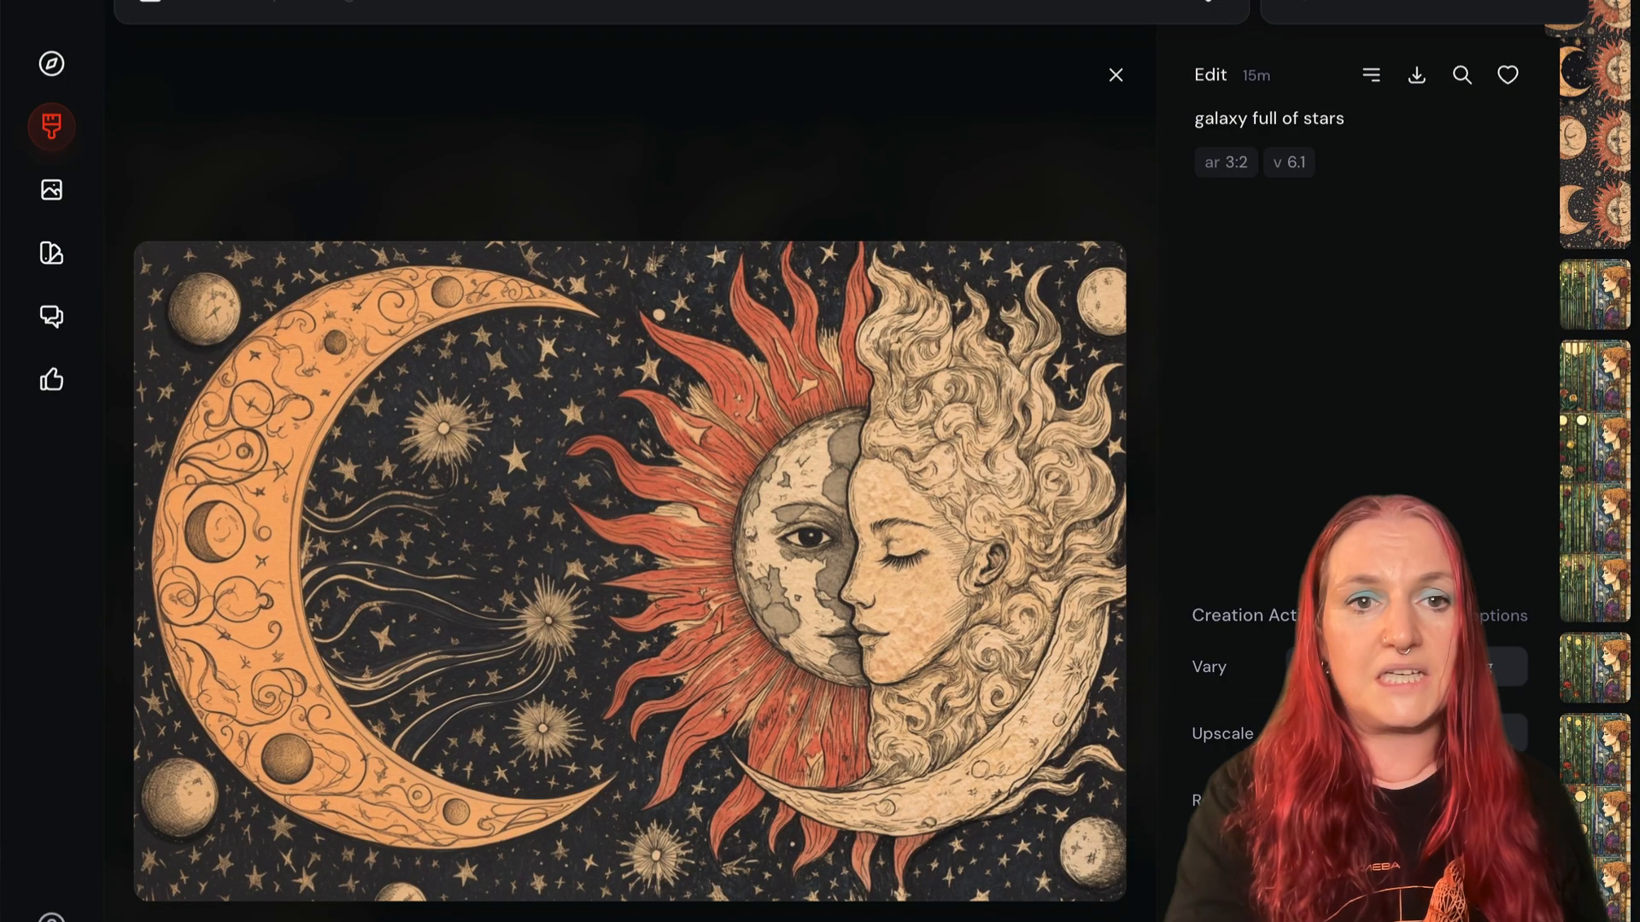
- Switch to Midjourney and view the teal gothic romance book cover image of the woman facing a castle enlarged
click(425, 109)
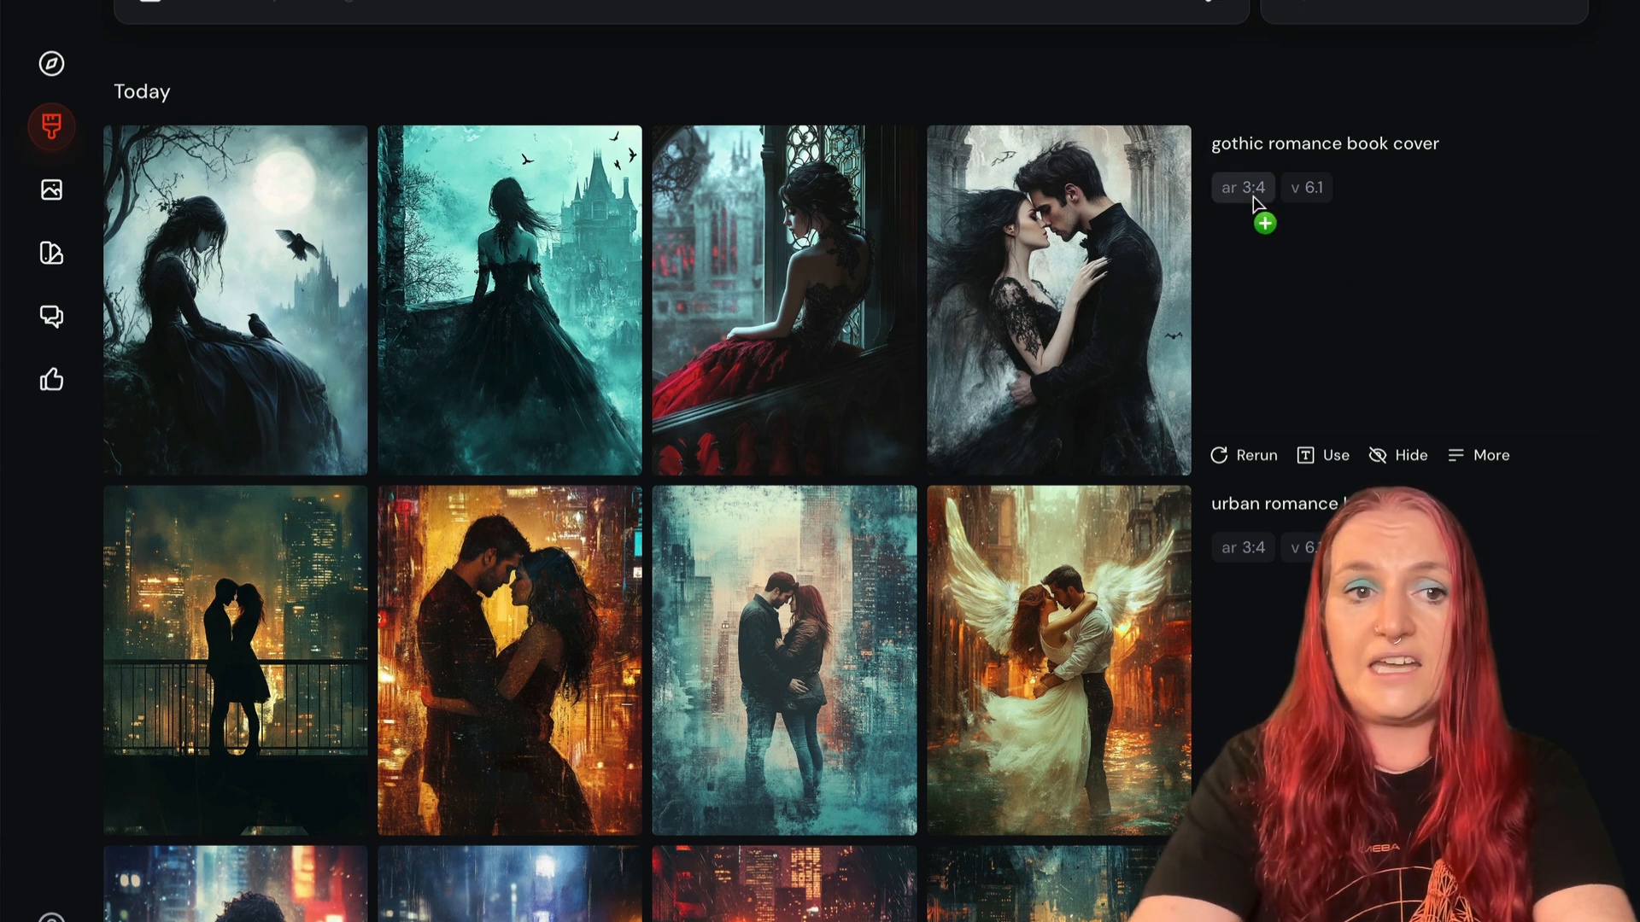
click(484, 275)
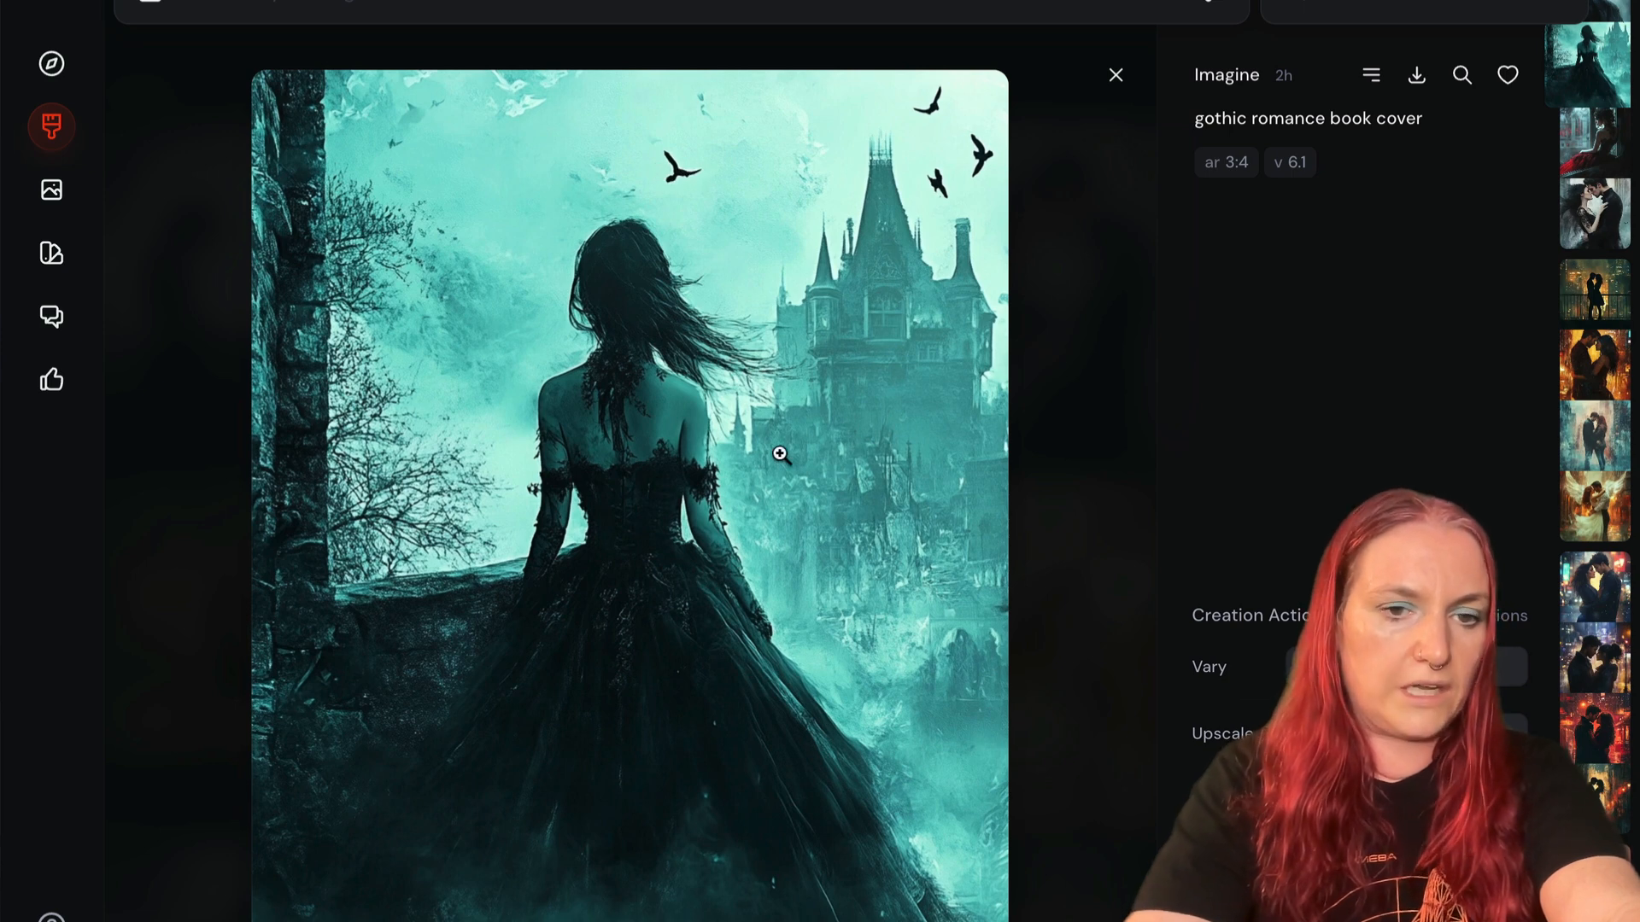
click(1014, 479)
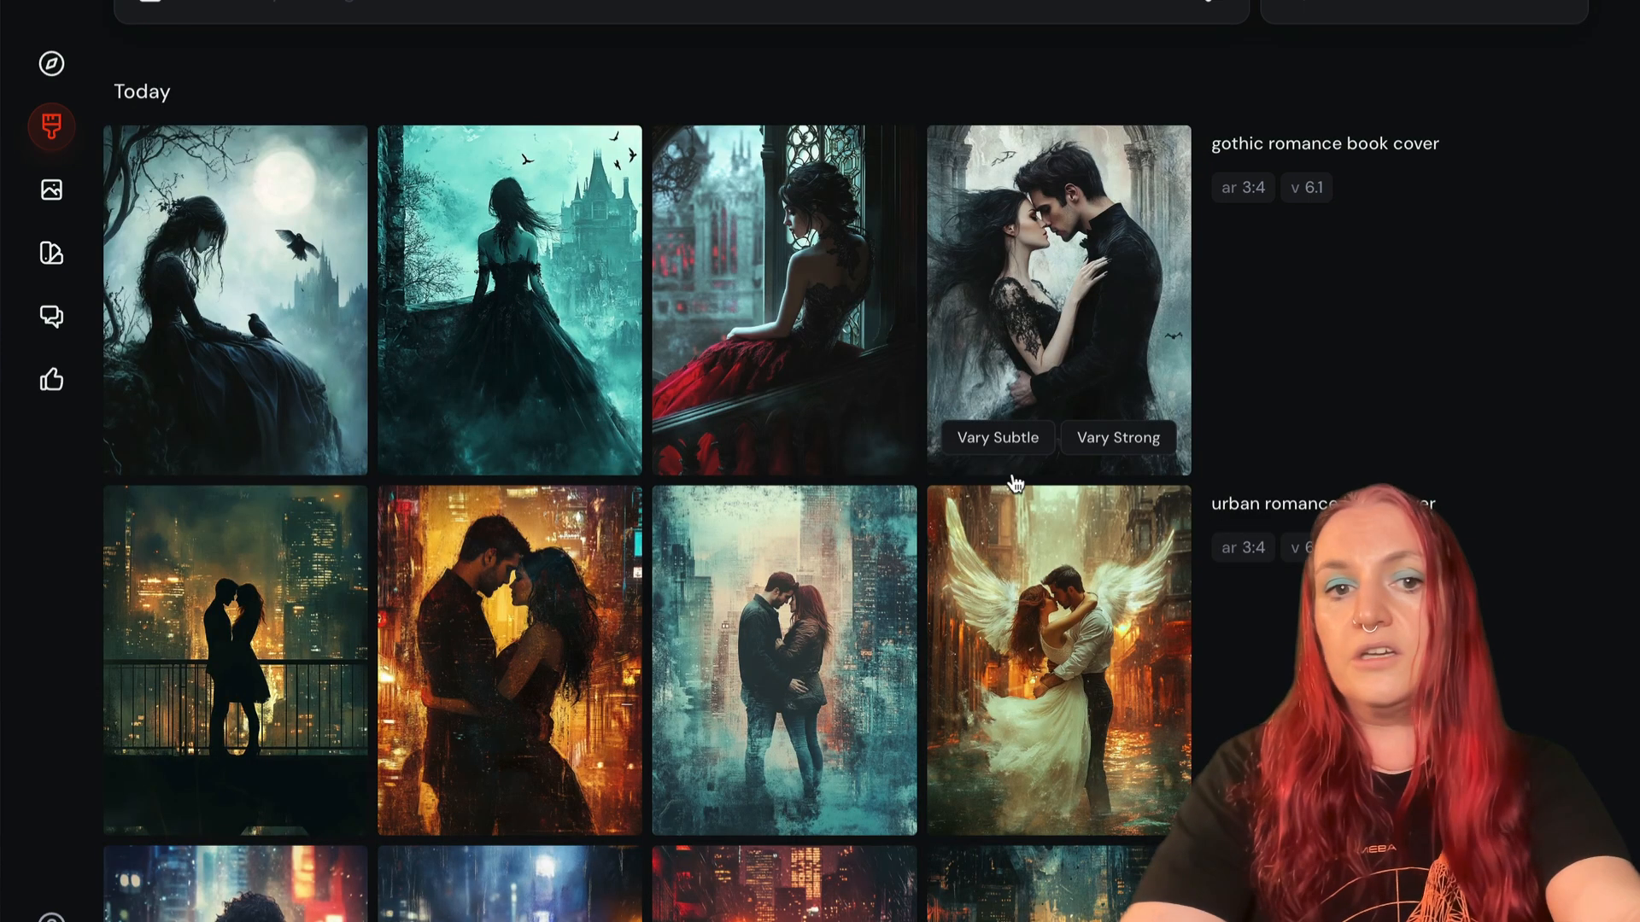
- Try erasing a diagonal strip across the woman's dress in the teal gothic image's editor, and leave the editor
click(521, 341)
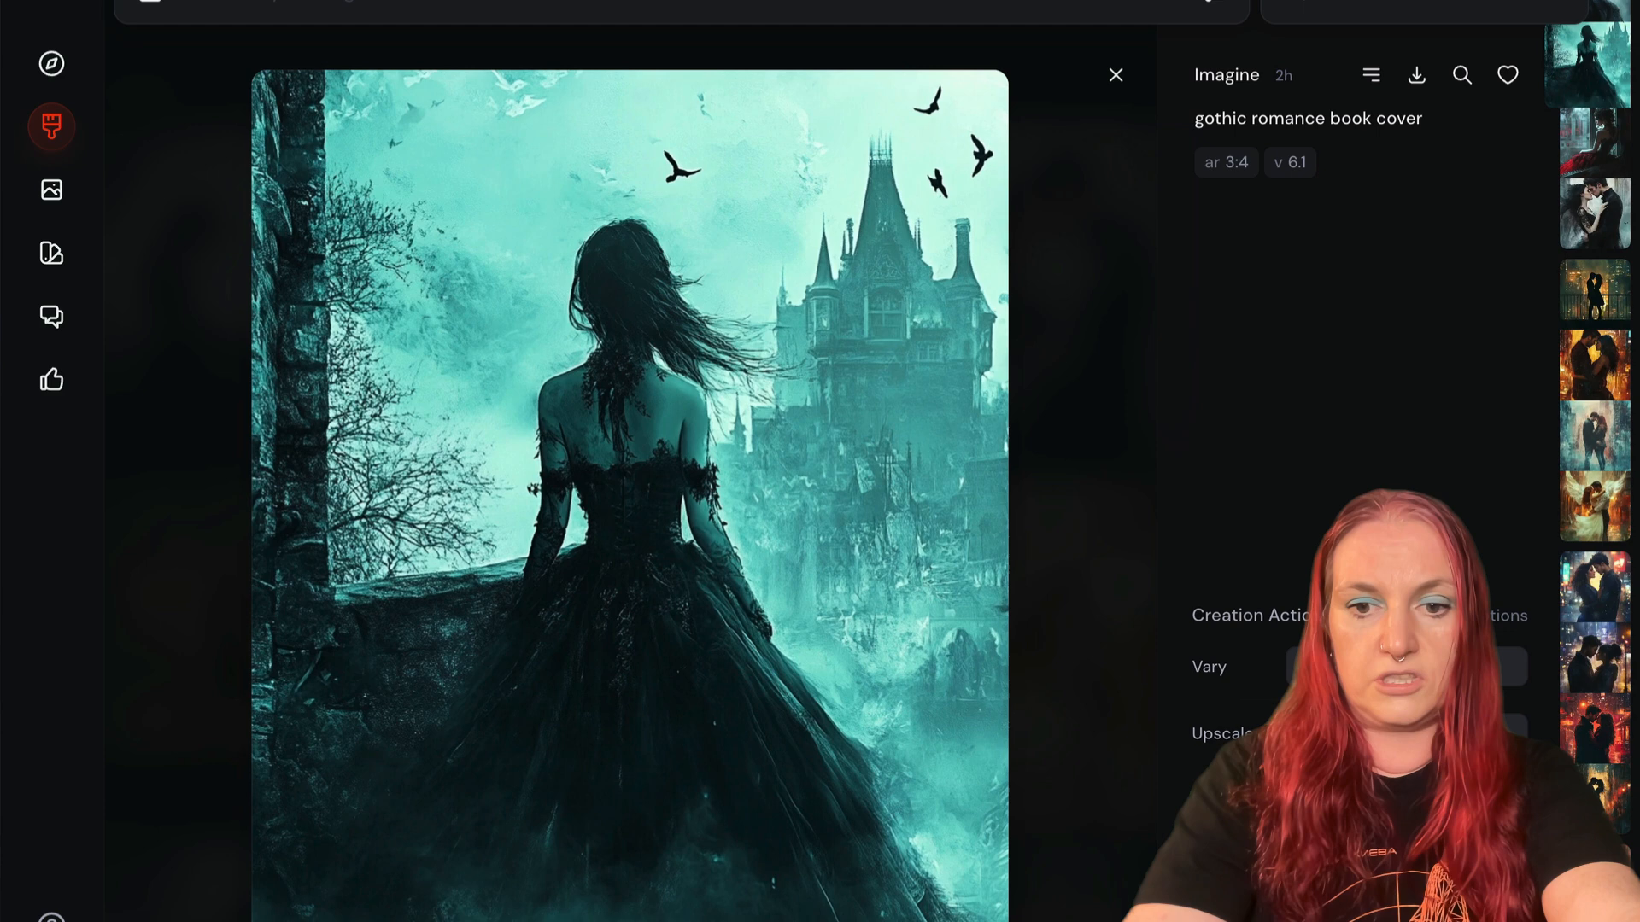
click(1471, 866)
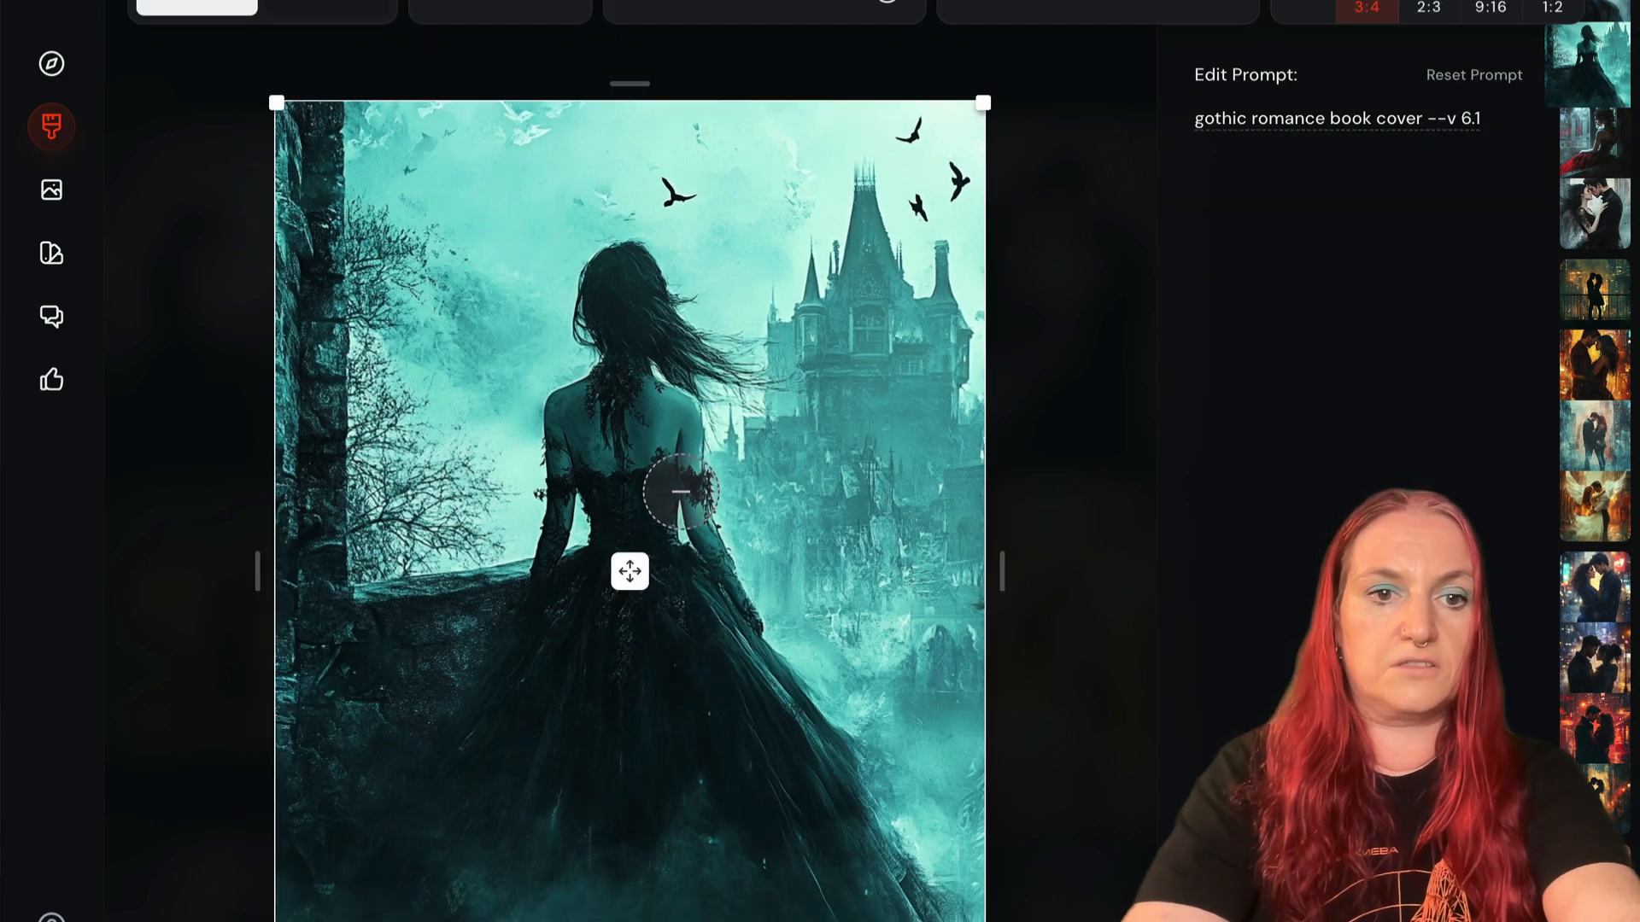
drag(690, 513, 833, 653)
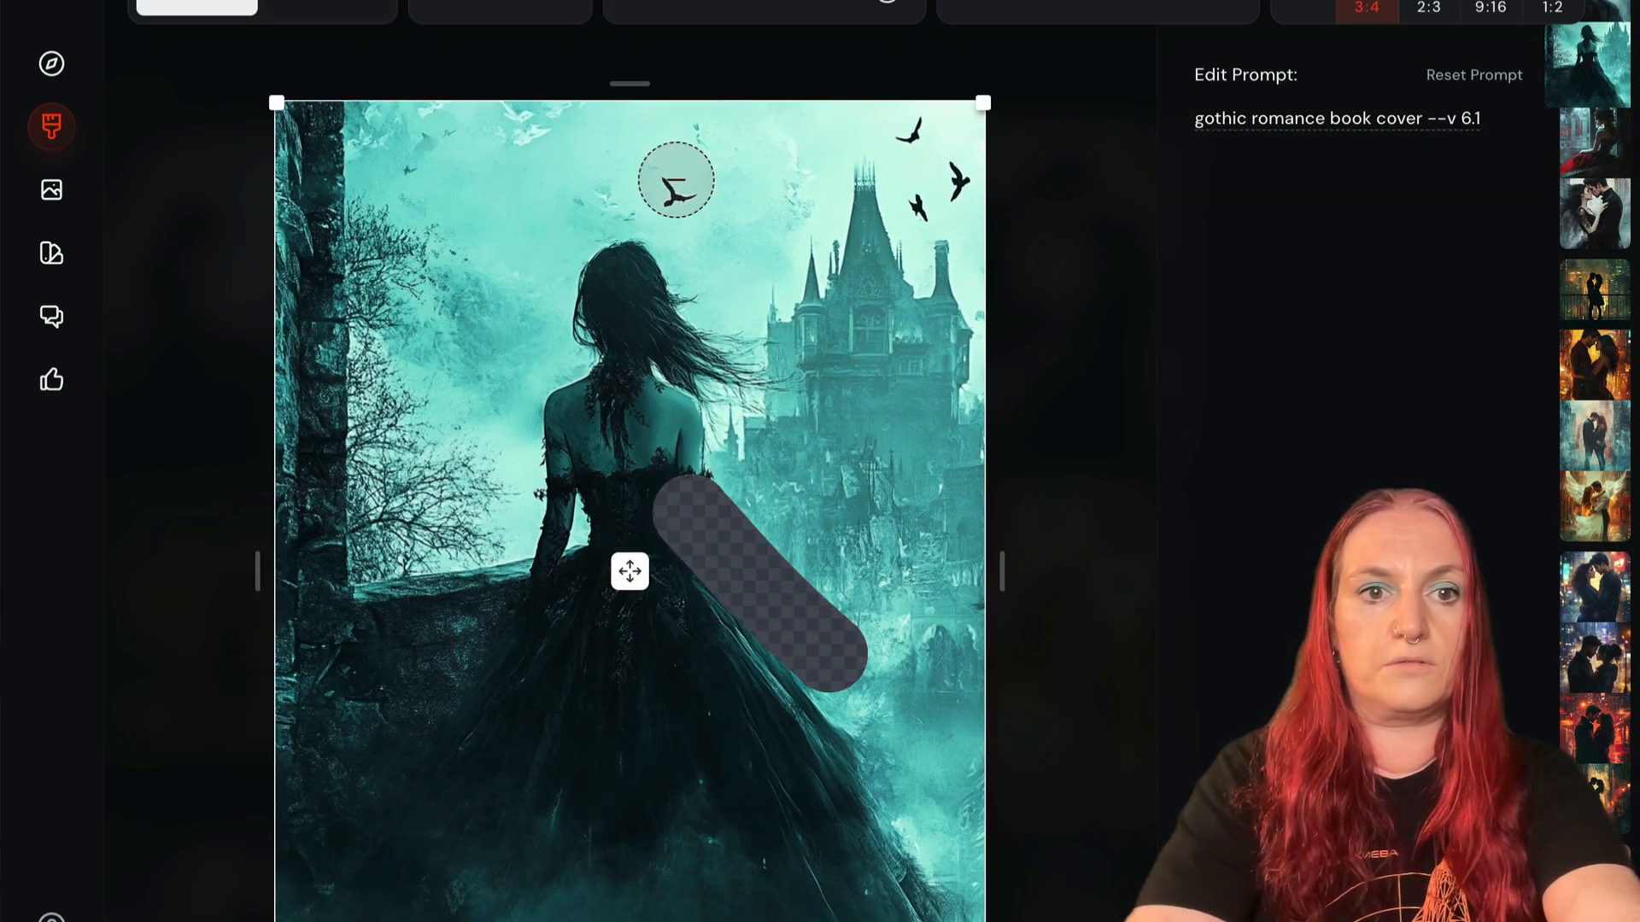
key(Escape)
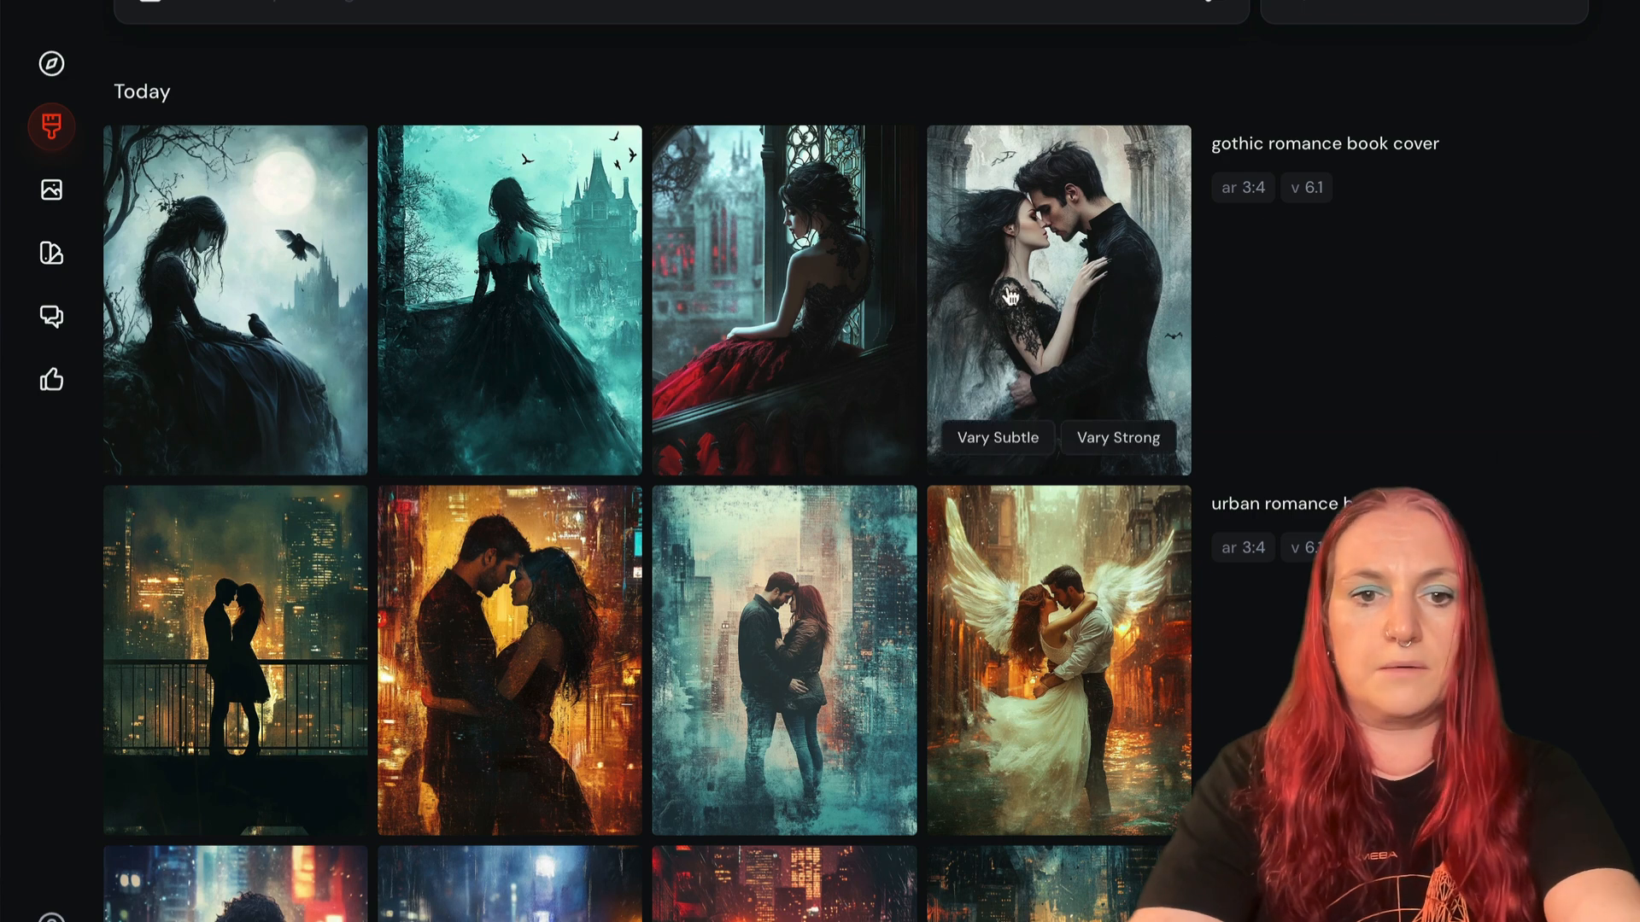
- Examine the urban romance and fantasy romance book cover images among the earlier creations, enlarging several of them
scroll(1011, 296, down, 3)
scroll(298, 247, down, 1)
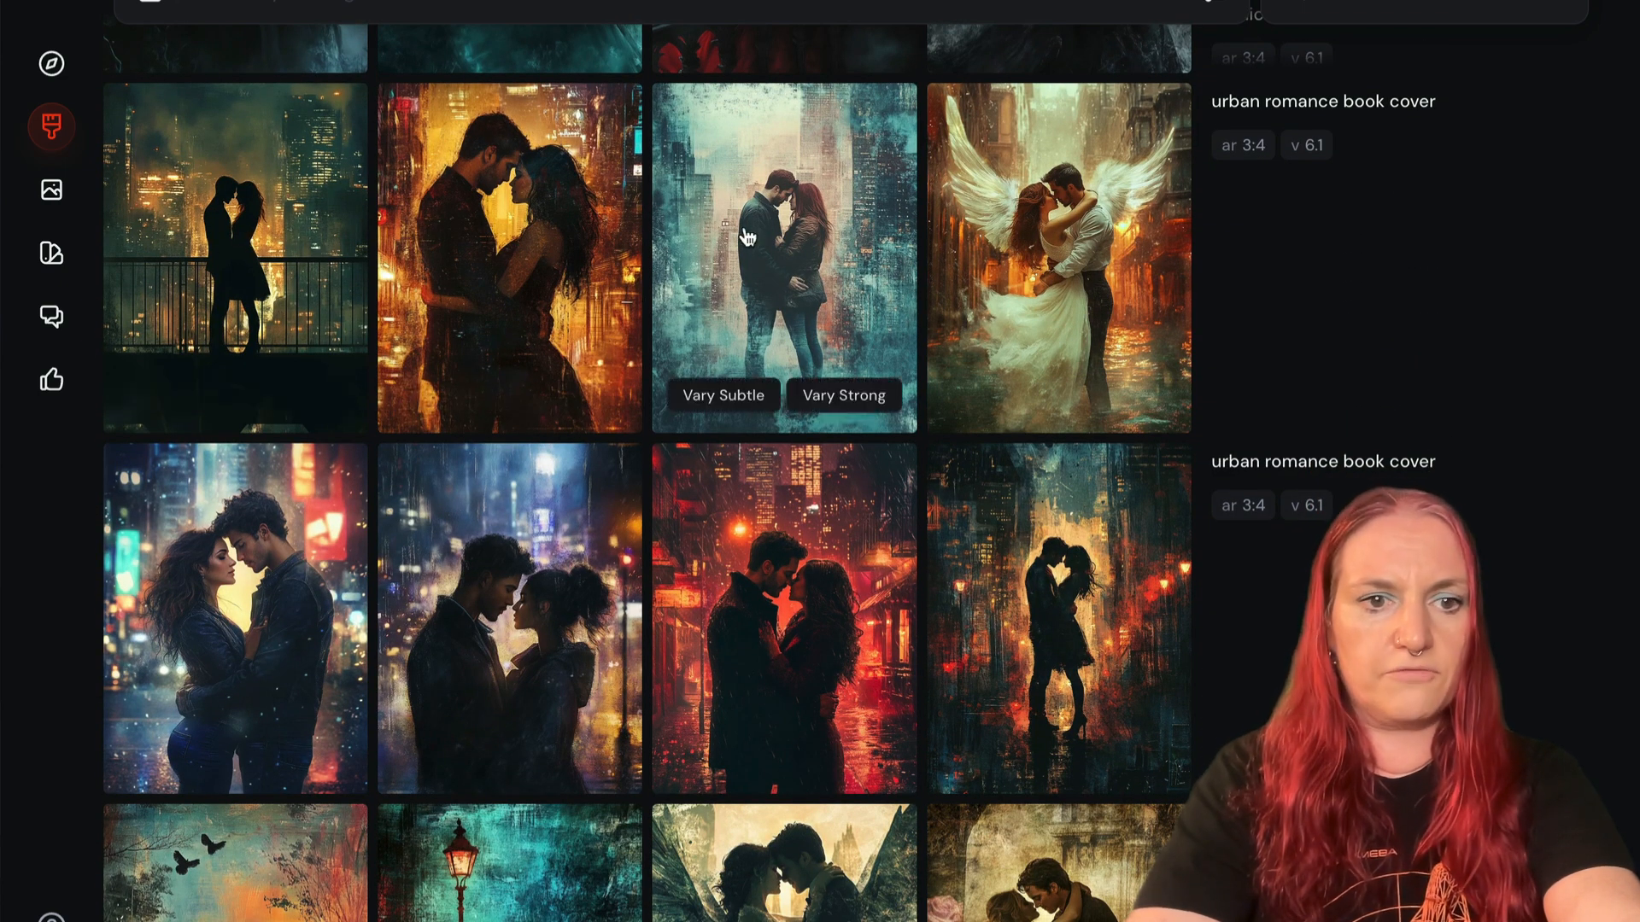
scroll(769, 273, down, 3)
click(755, 284)
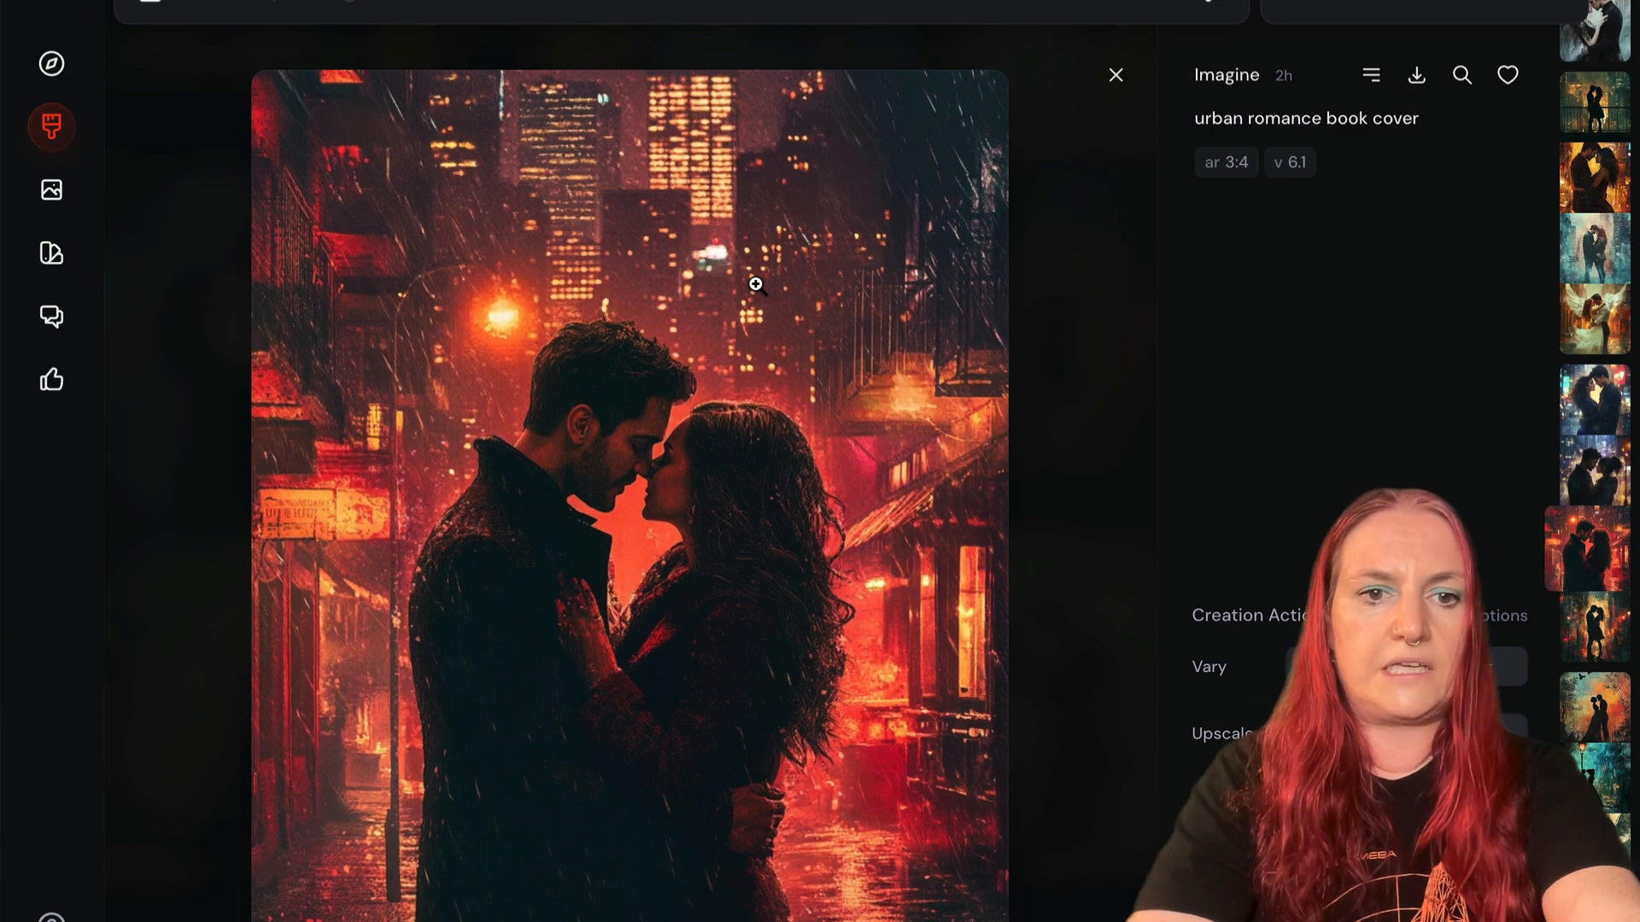
key(Escape)
scroll(769, 290, down, 5)
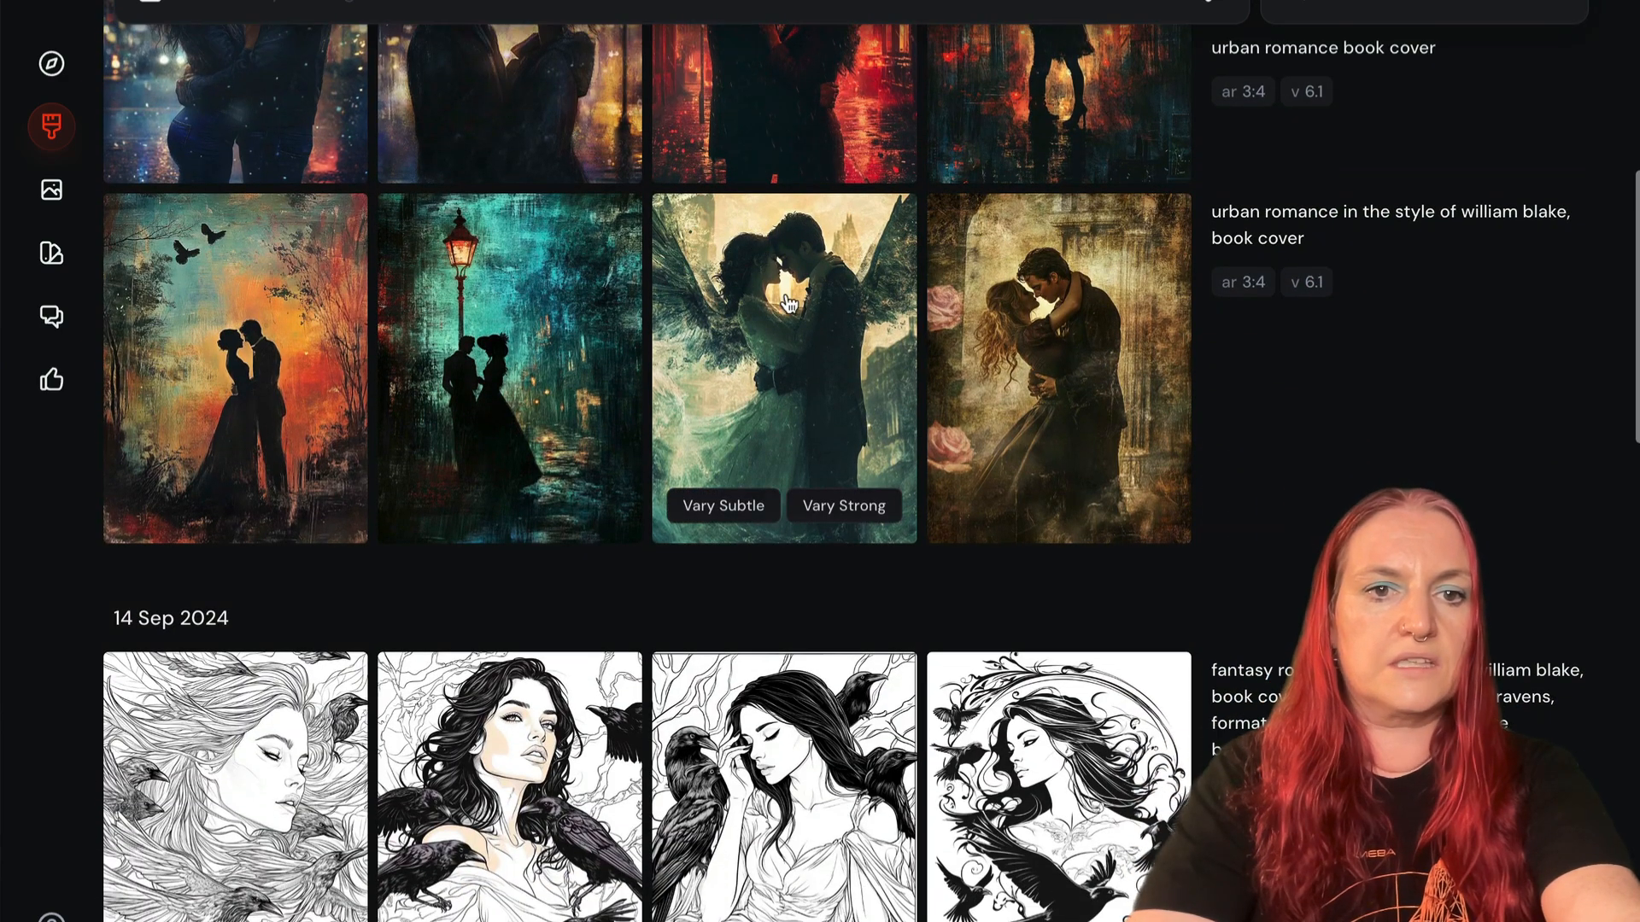
click(785, 293)
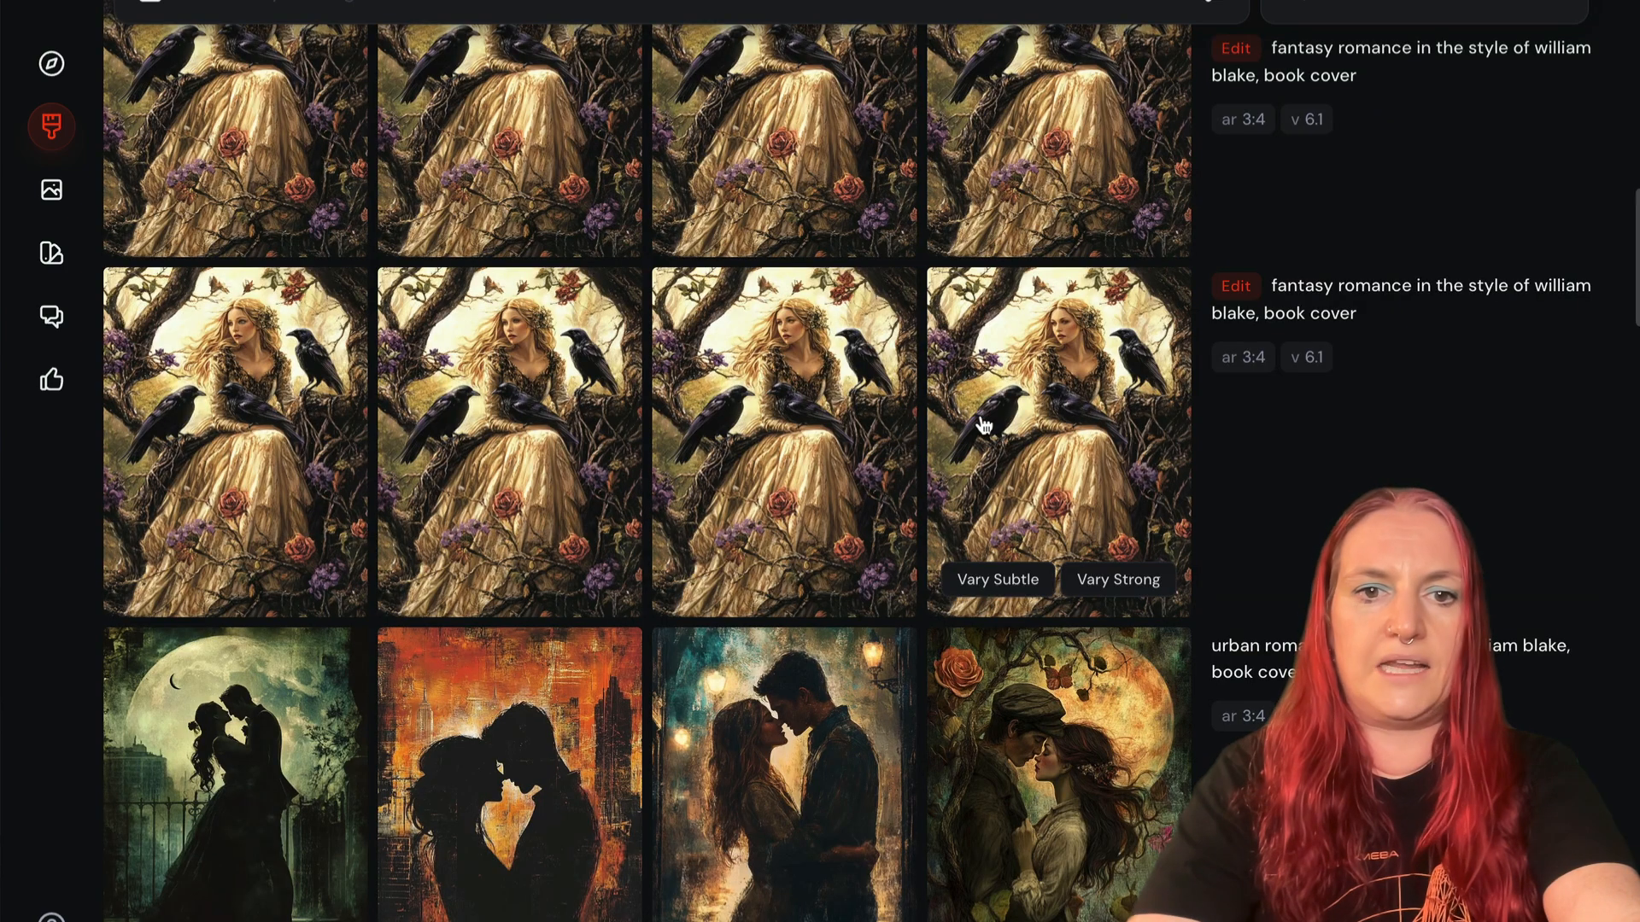
click(980, 431)
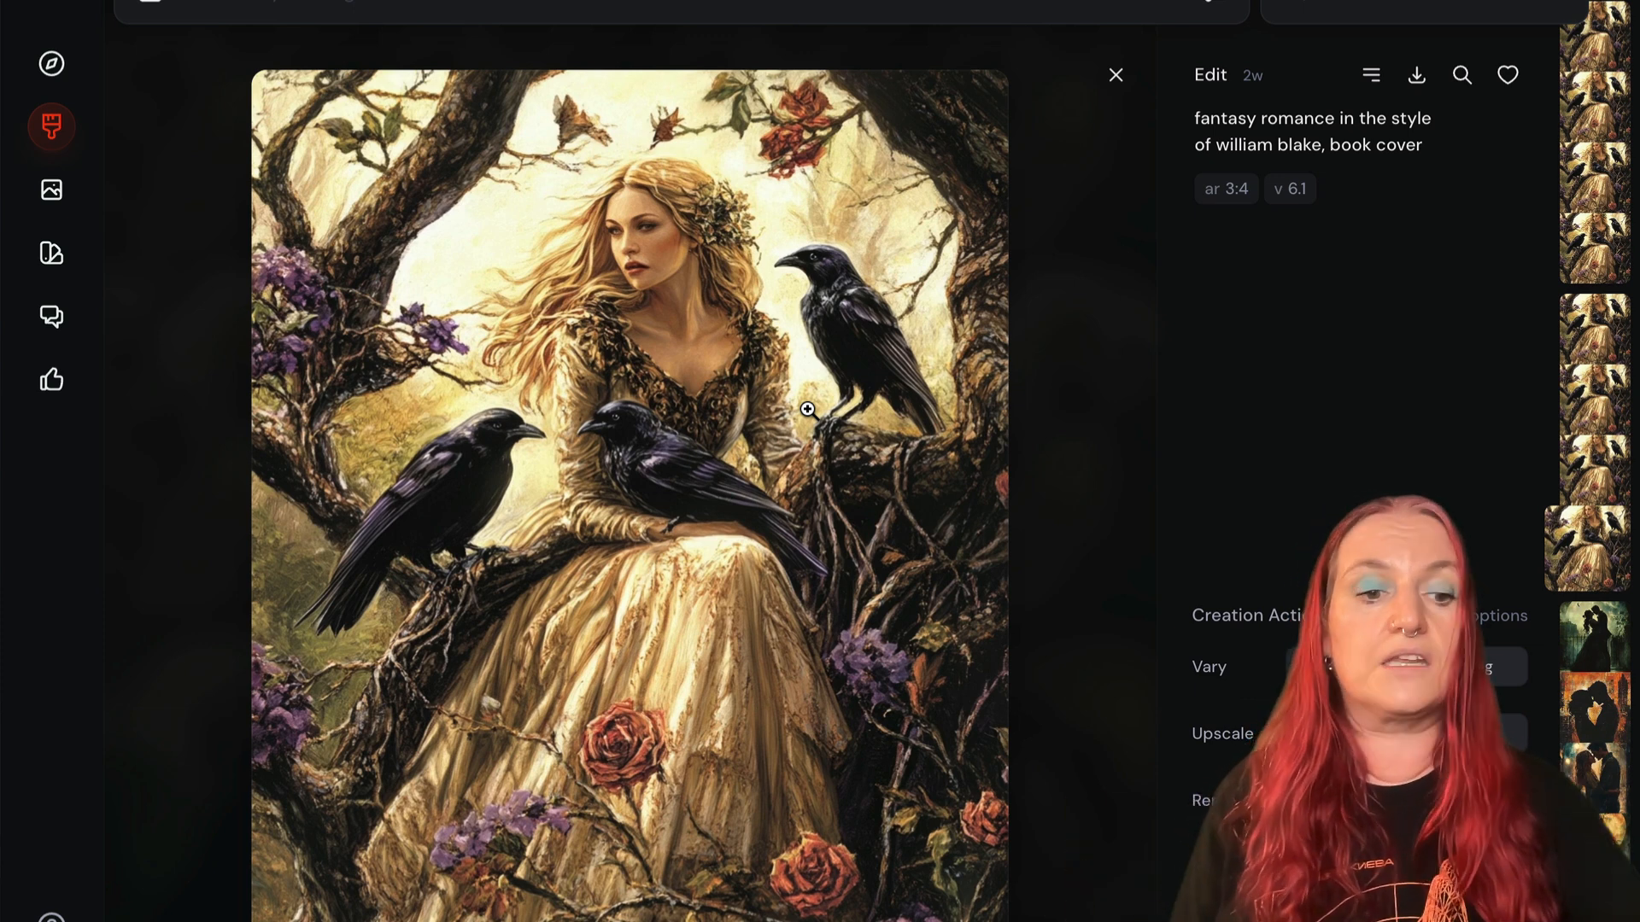
key(Escape)
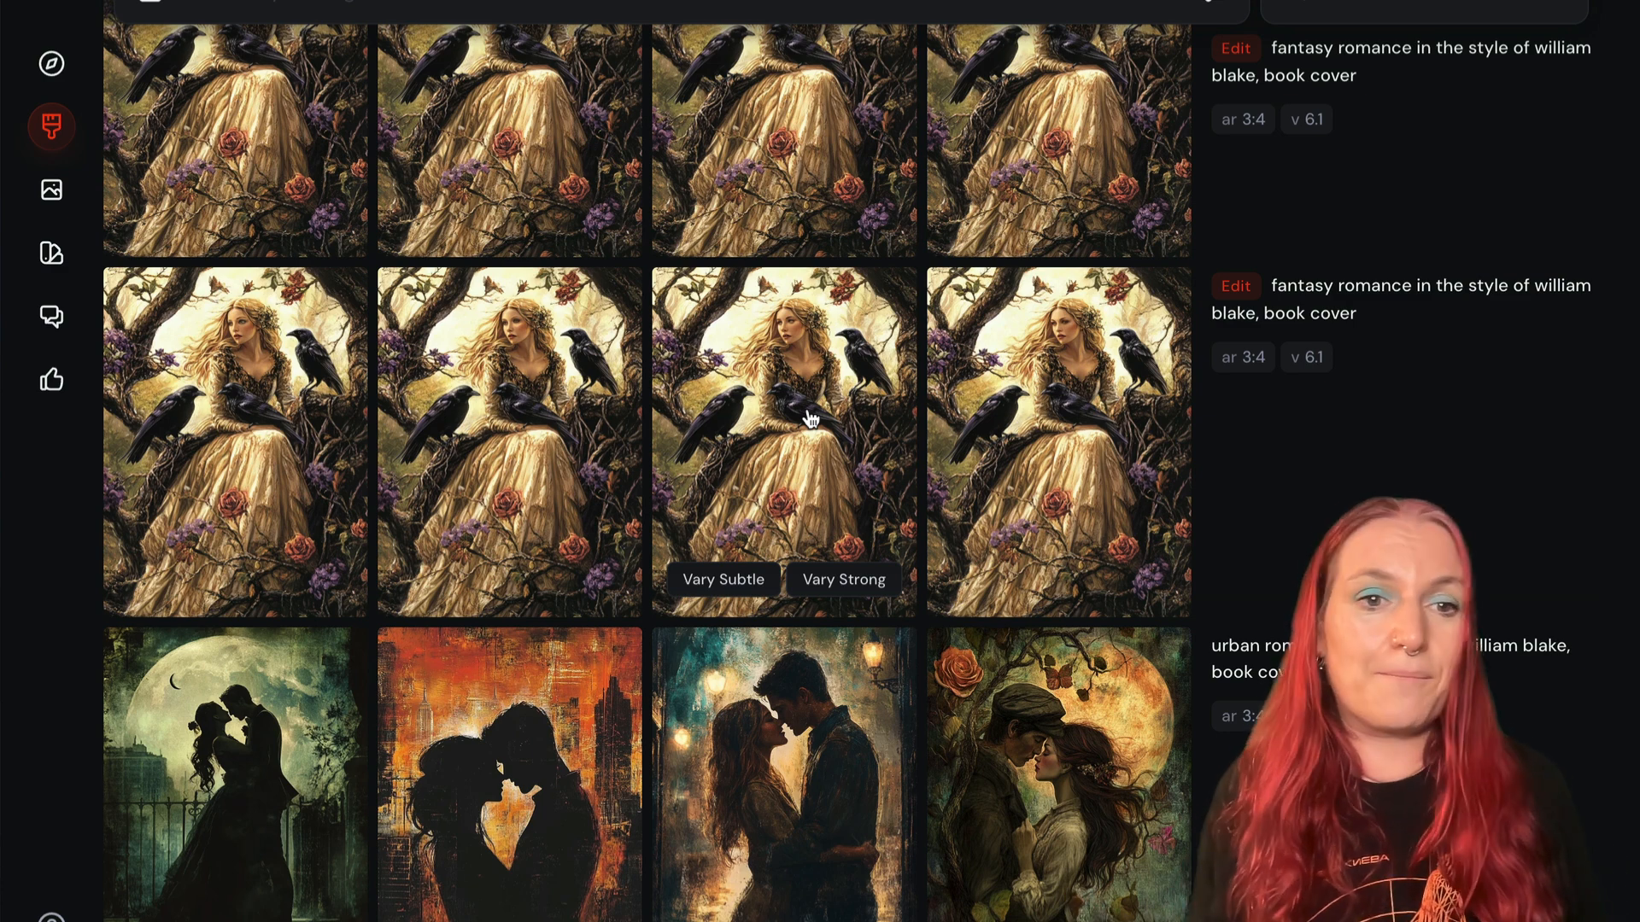